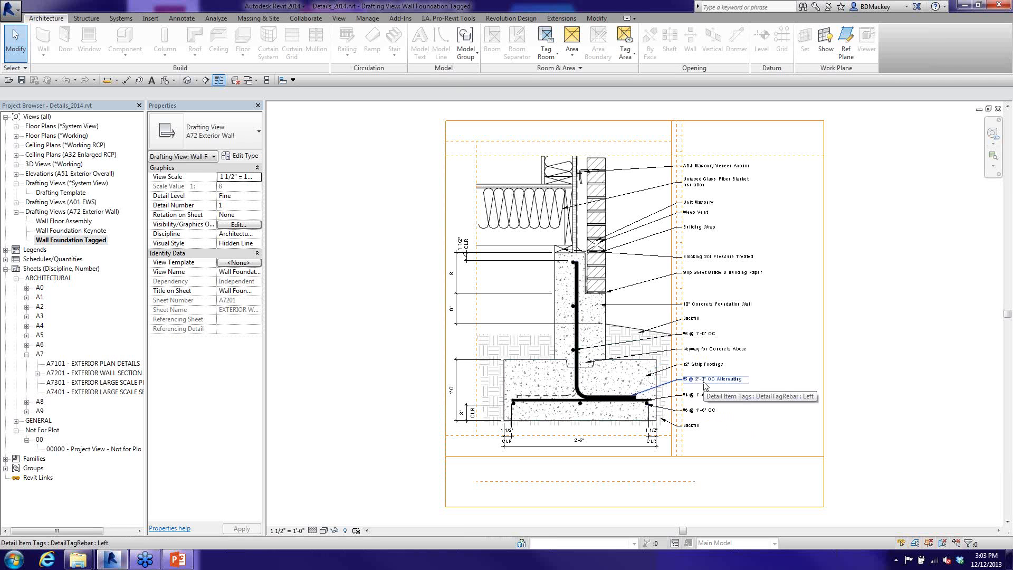
- Compare the Wall Foundation Keynote drafting view with Wall Foundation Tagged, ending in the tagged view
{"action": "left_click", "coordinate": [69, 232]}
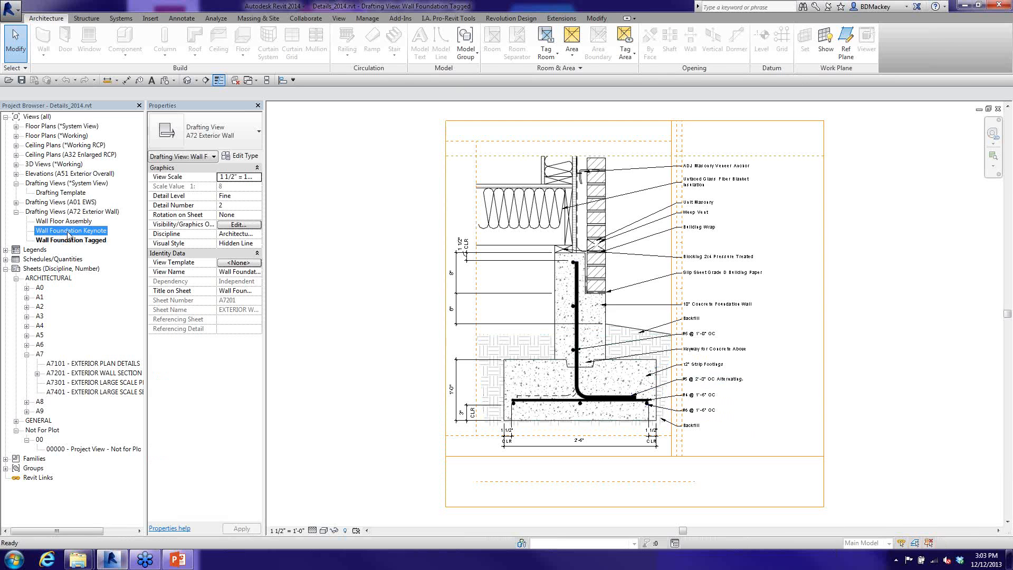
{"action": "double_click", "coordinate": [68, 233]}
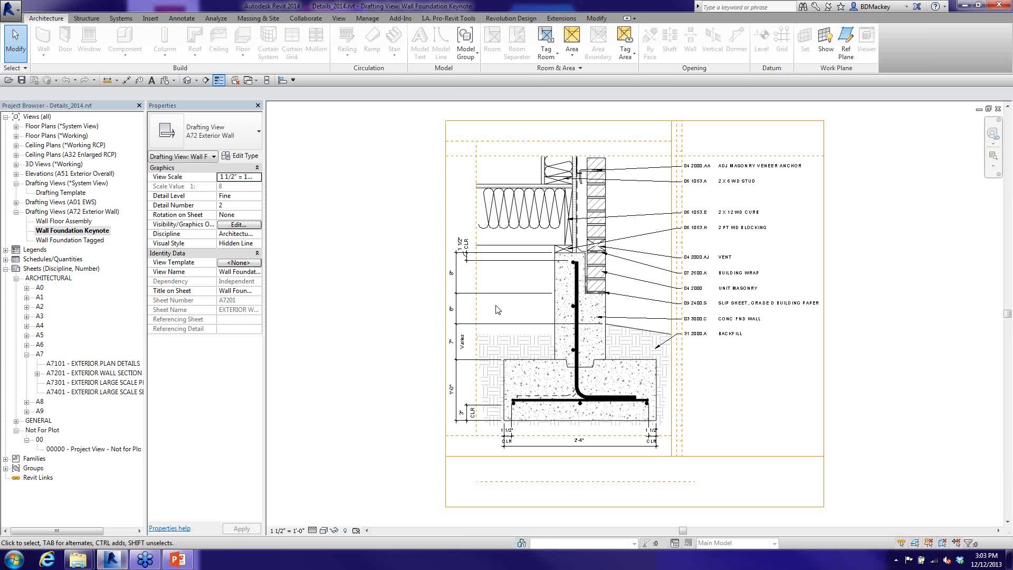
{"action": "double_click", "coordinate": [87, 241]}
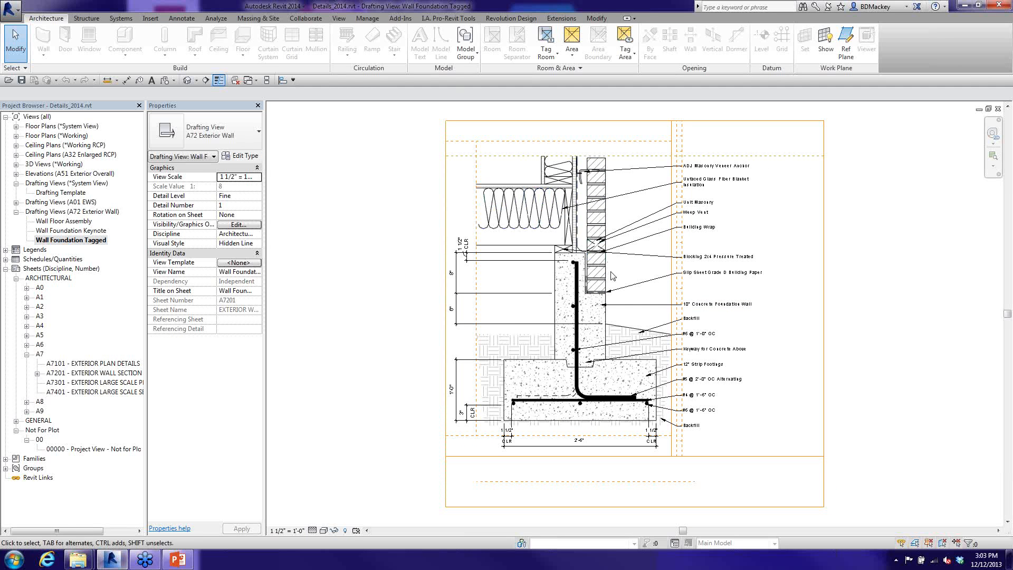
{"action": "scroll", "coordinate": [580, 251], "scroll_direction": "up", "scroll_amount": 5}
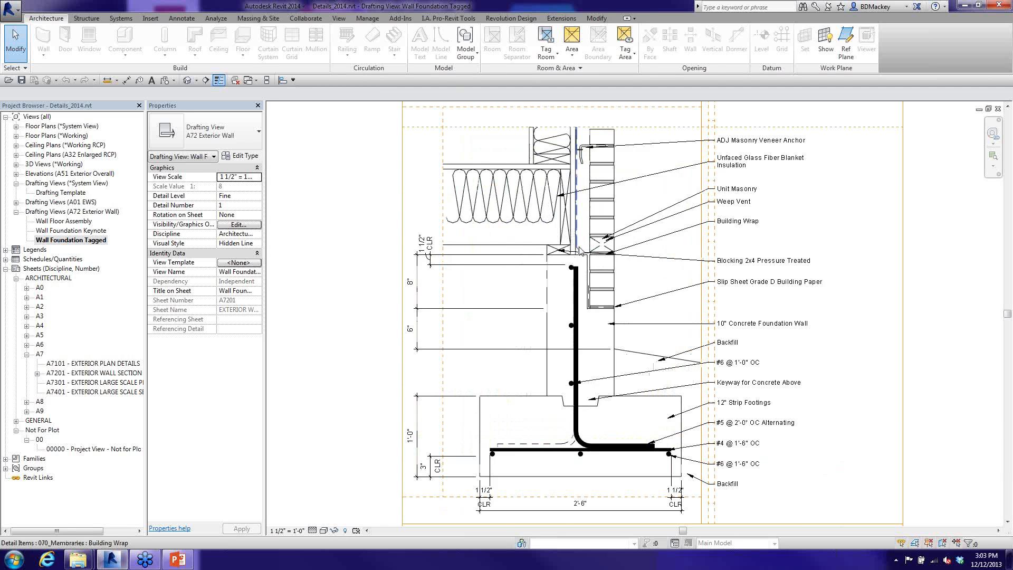
- Turn off thin-line display so the details around the building wrap show their true line weights
{"action": "left_click", "coordinate": [575, 244]}
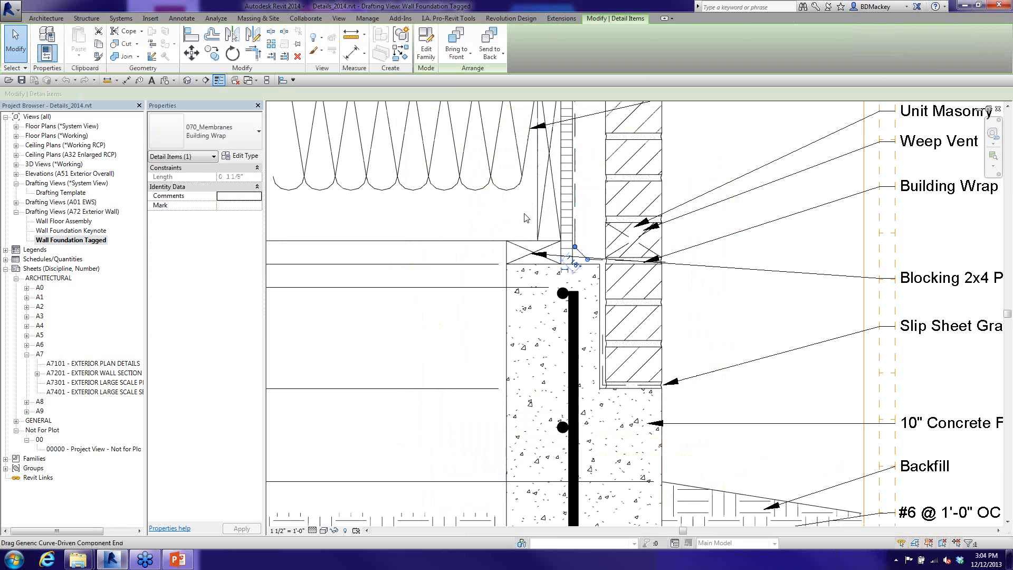
{"action": "left_click", "coordinate": [220, 82]}
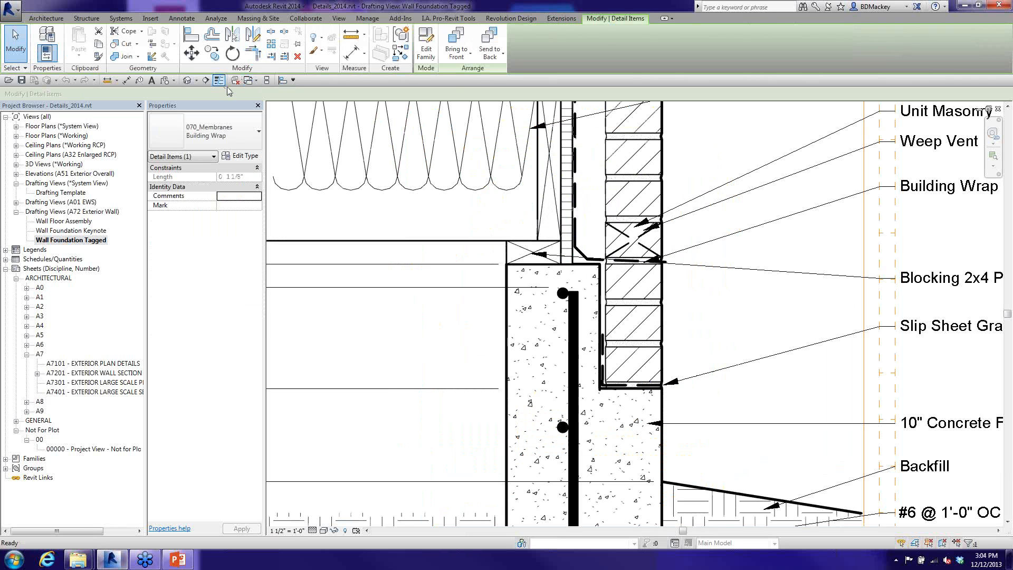
{"action": "key", "text": "Escape"}
{"action": "mouse_move", "coordinate": [661, 276]}
{"action": "middle_mouse_down"}
{"action": "mouse_move", "coordinate": [595, 299]}
{"action": "mouse_move", "coordinate": [579, 320]}
{"action": "middle_mouse_up"}
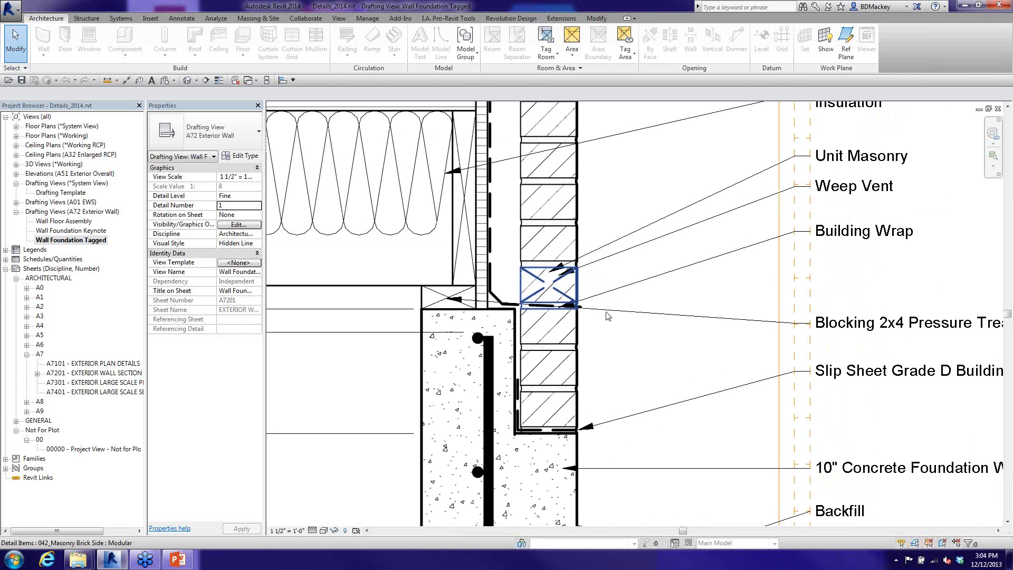
- Examine the building wrap segment crossing the brick course and its tag, along with the surrounding line weights
{"action": "left_click", "coordinate": [571, 303]}
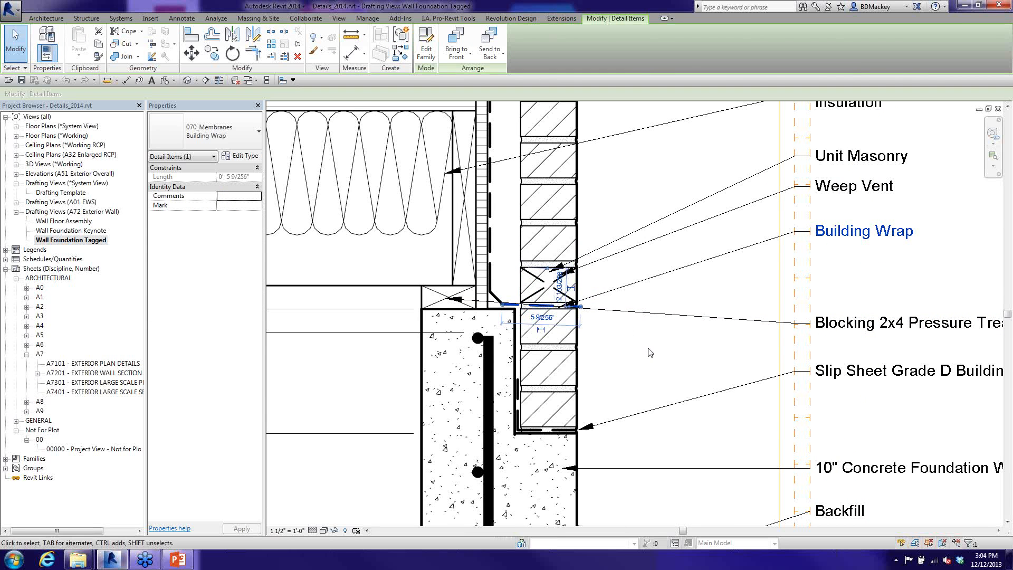
{"action": "scroll", "coordinate": [647, 353], "scroll_direction": "down", "scroll_amount": 2}
{"action": "scroll", "coordinate": [649, 353], "scroll_direction": "down", "scroll_amount": 4}
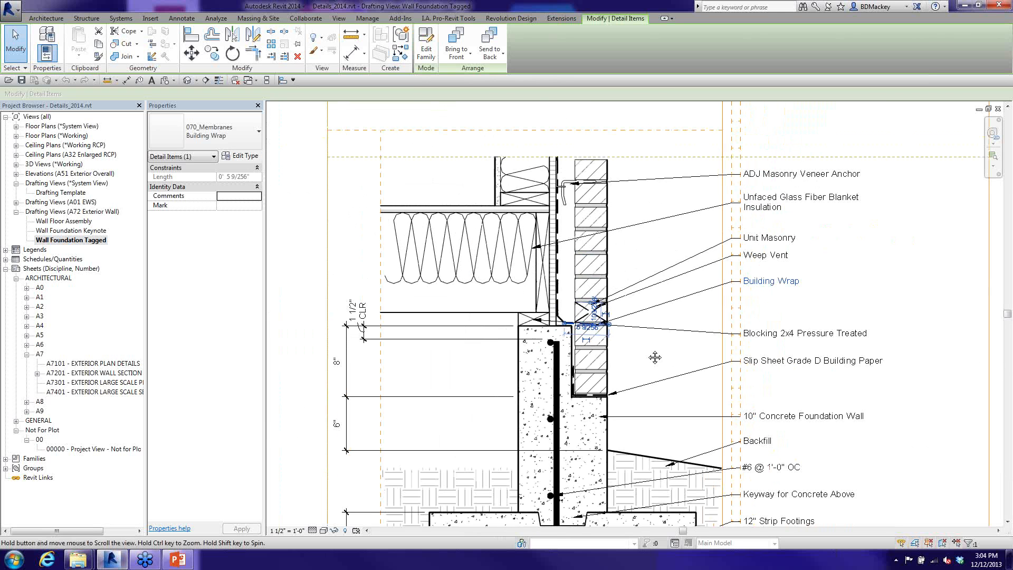
{"action": "left_click", "coordinate": [638, 314]}
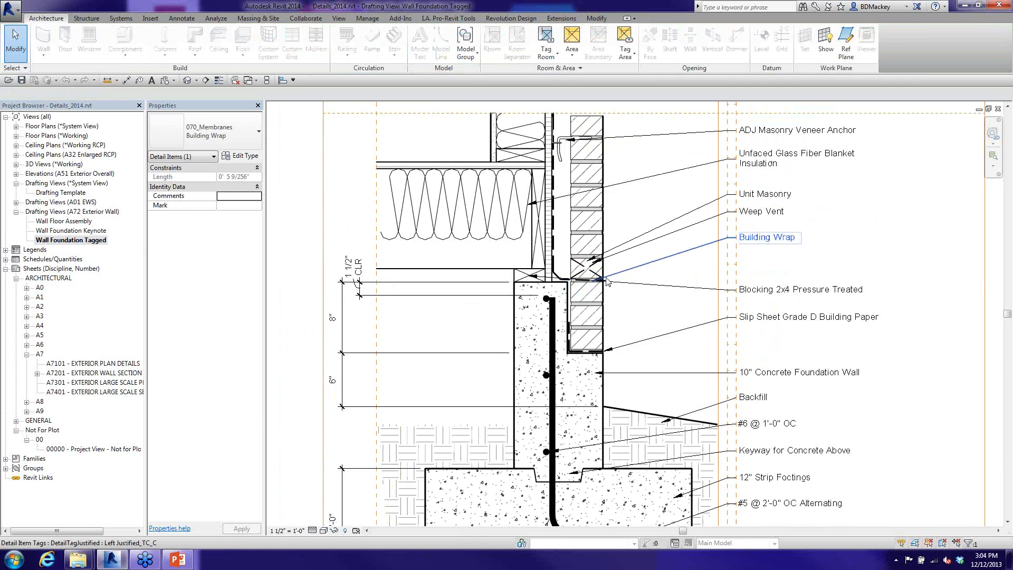
{"action": "scroll", "coordinate": [607, 281], "scroll_direction": "up", "scroll_amount": 3}
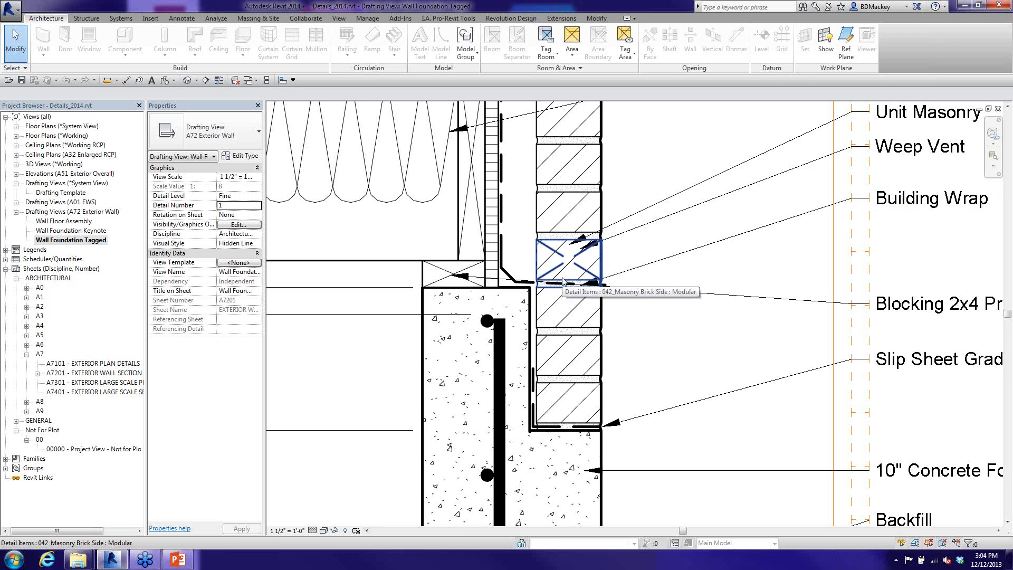
{"action": "scroll", "coordinate": [563, 282], "scroll_direction": "down", "scroll_amount": 3}
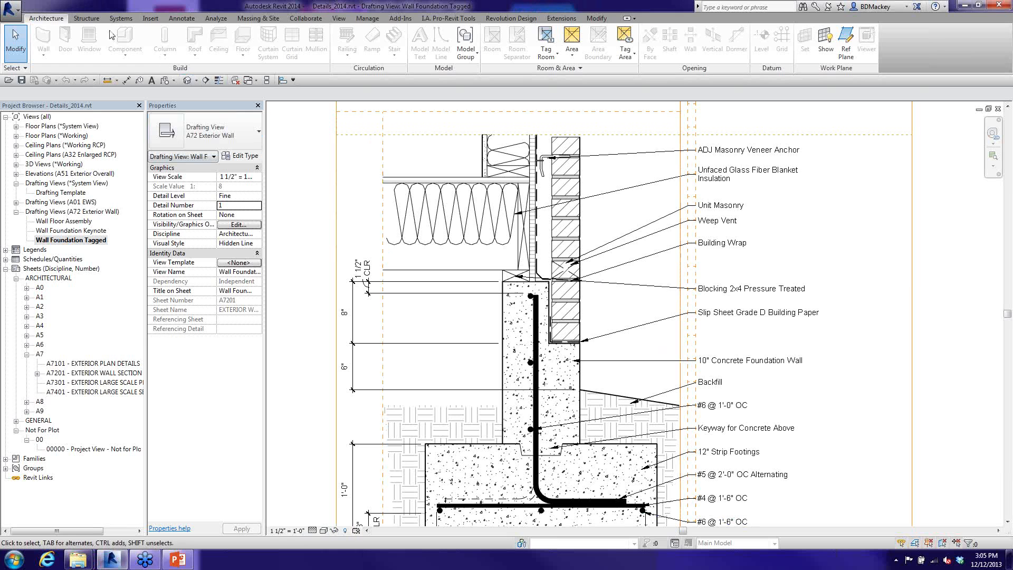
- Create a new family from the Detail Item.rft template
{"action": "left_click", "coordinate": [17, 13]}
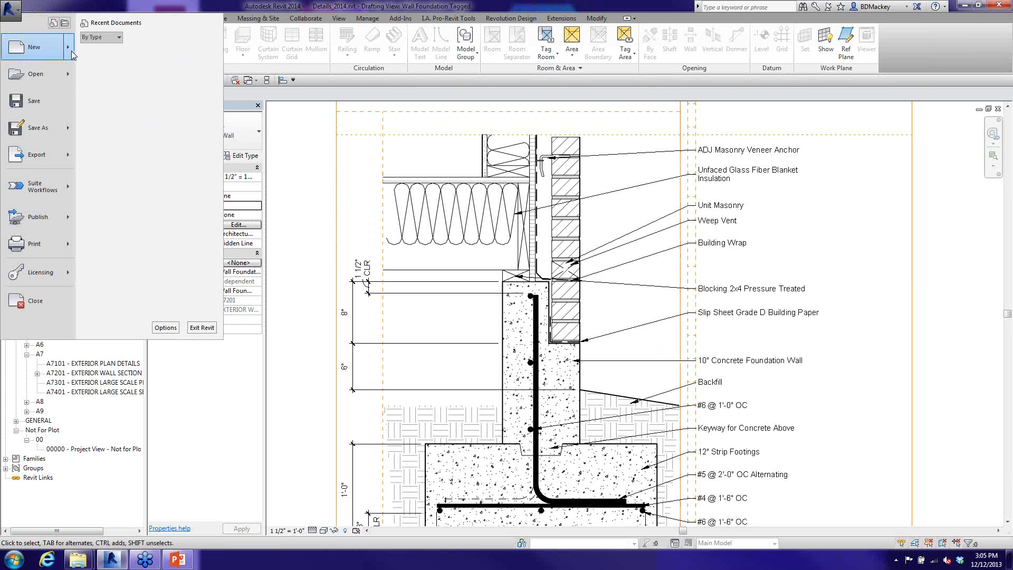
{"action": "mouse_move", "coordinate": [58, 47]}
{"action": "key", "text": "Escape"}
{"action": "key", "text": "Escape"}
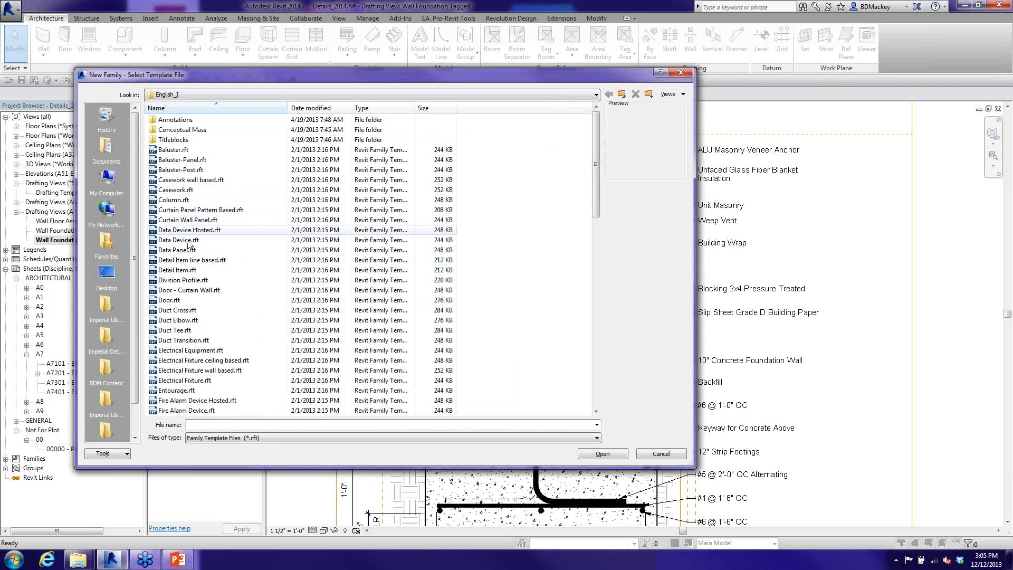
{"action": "left_click", "coordinate": [193, 271]}
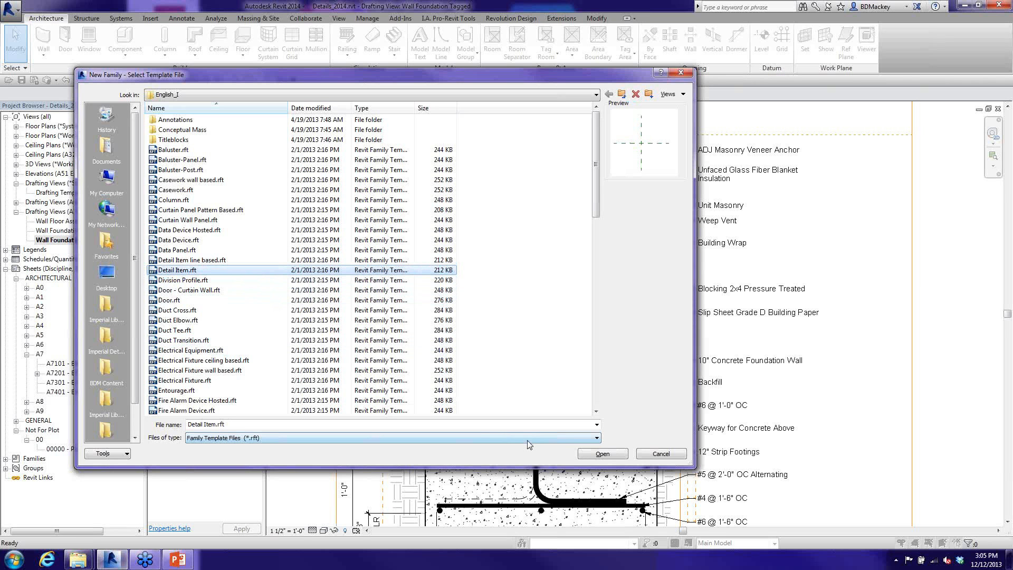
{"action": "left_click", "coordinate": [587, 454]}
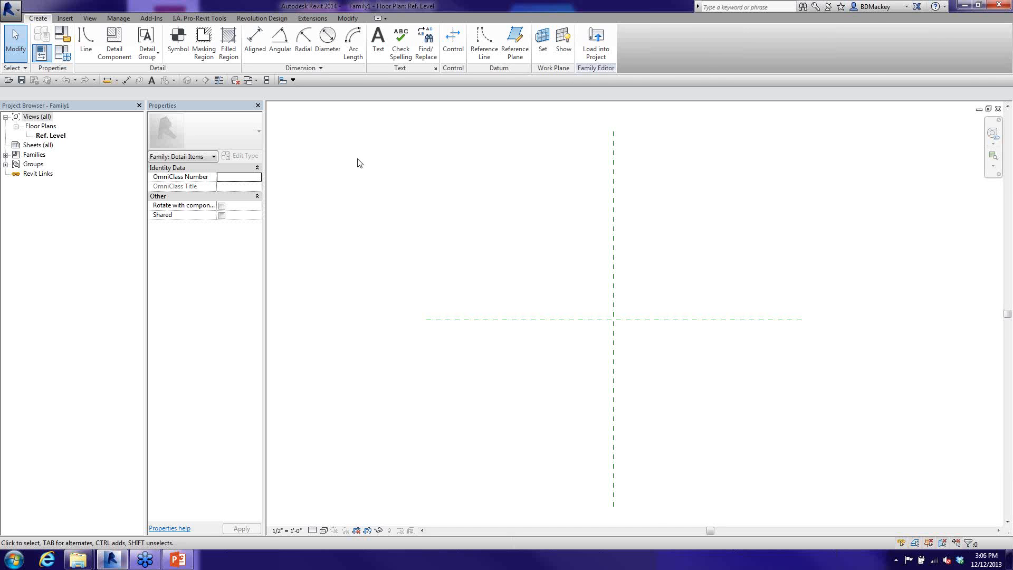
- Return to the Wall Foundation Tagged view and examine the line work of the masonry bricks up close
{"action": "key", "text": "ctrl+Tab"}
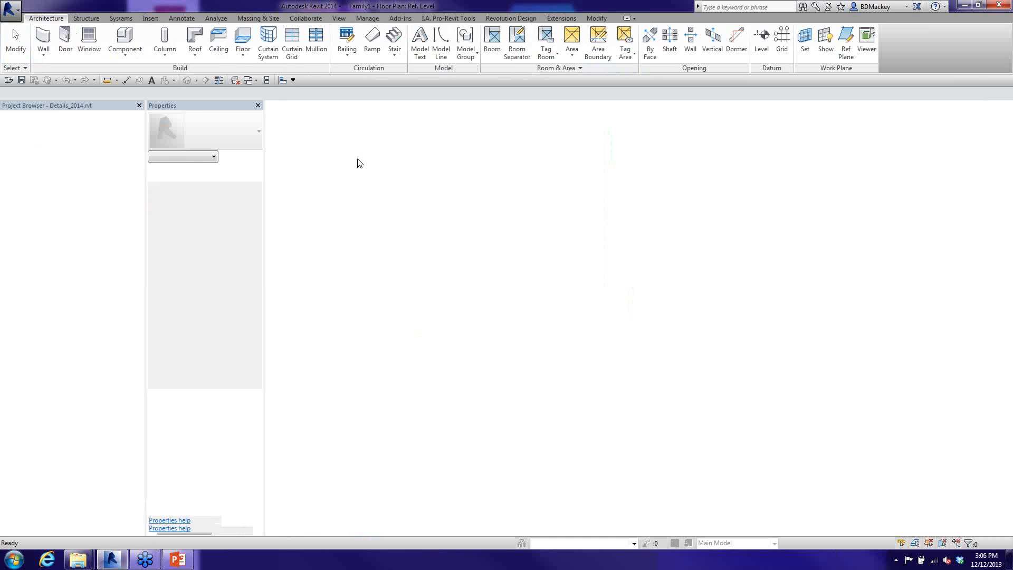
{"action": "left_click", "coordinate": [583, 306]}
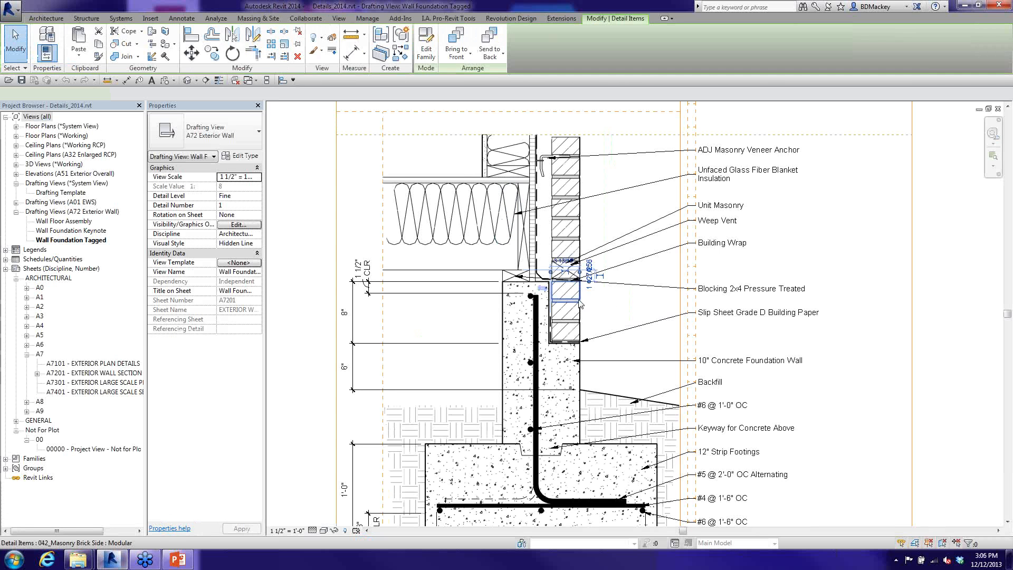
{"action": "scroll", "coordinate": [583, 306], "scroll_direction": "up", "scroll_amount": 5}
{"action": "left_click", "coordinate": [617, 307]}
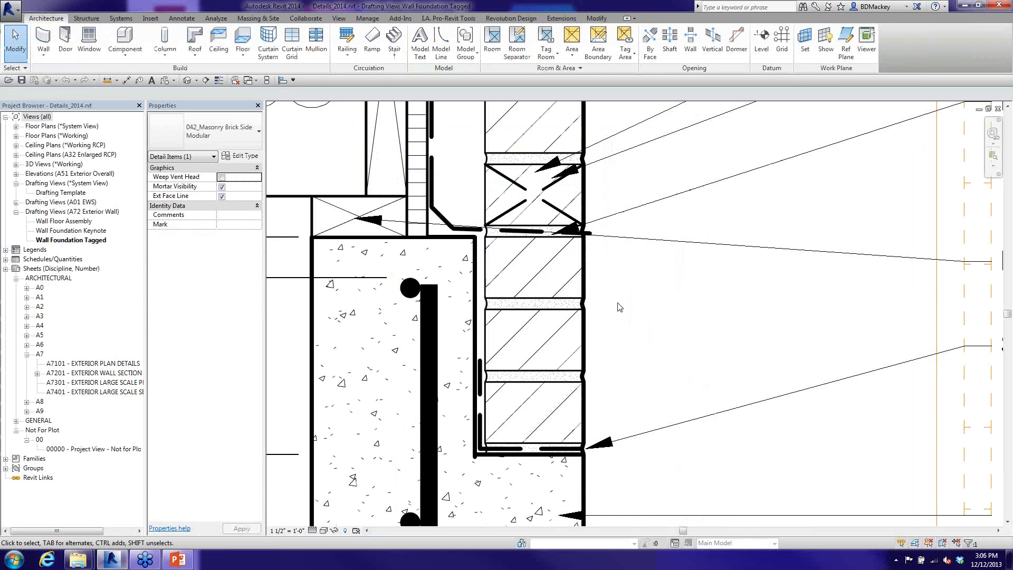
- Review the Detail Items subcategories in the drafting view's Visibility/Graphic Overrides without changing anything
{"action": "key", "text": "v"}
{"action": "key", "text": "g"}
{"action": "left_click", "coordinate": [148, 126]}
{"action": "left_click", "coordinate": [140, 126]}
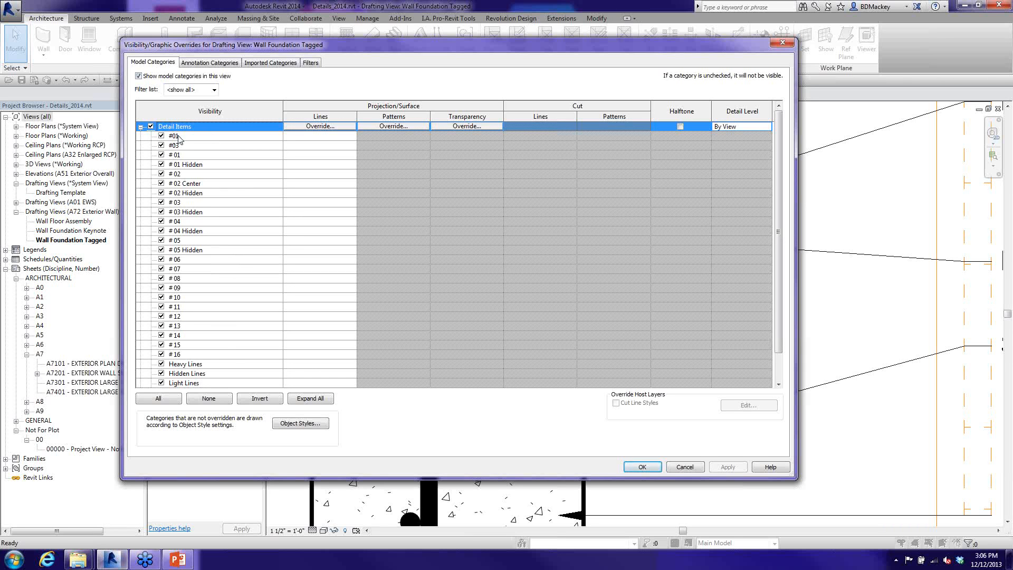
{"action": "scroll", "coordinate": [212, 356], "scroll_direction": "down", "scroll_amount": 3}
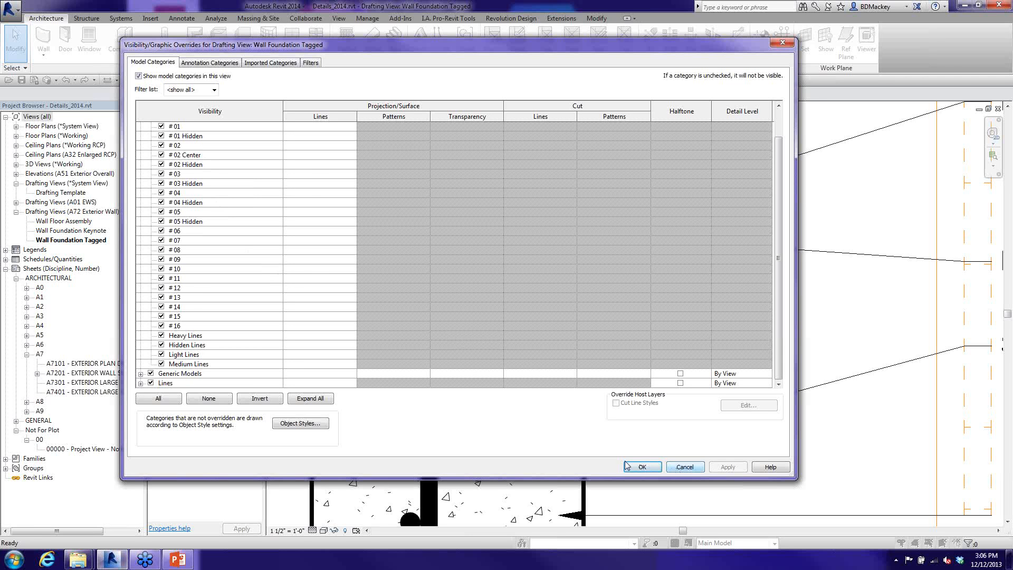
{"action": "left_click", "coordinate": [685, 468]}
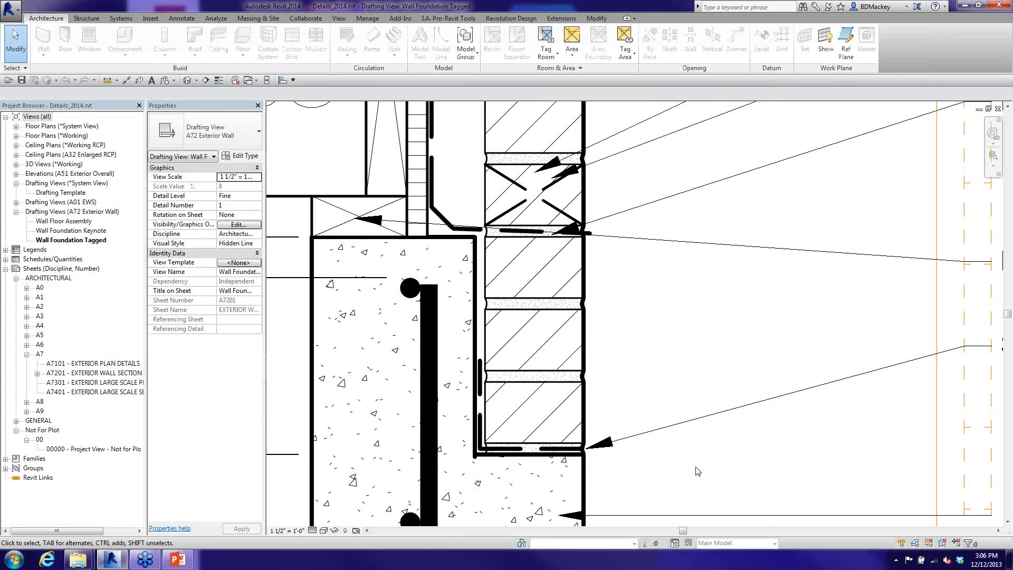
- In the new family's object styles, delete the Heavy Lines, Light Lines and Medium Lines subcategories of Detail Items
{"action": "key", "text": "ctrl+Tab"}
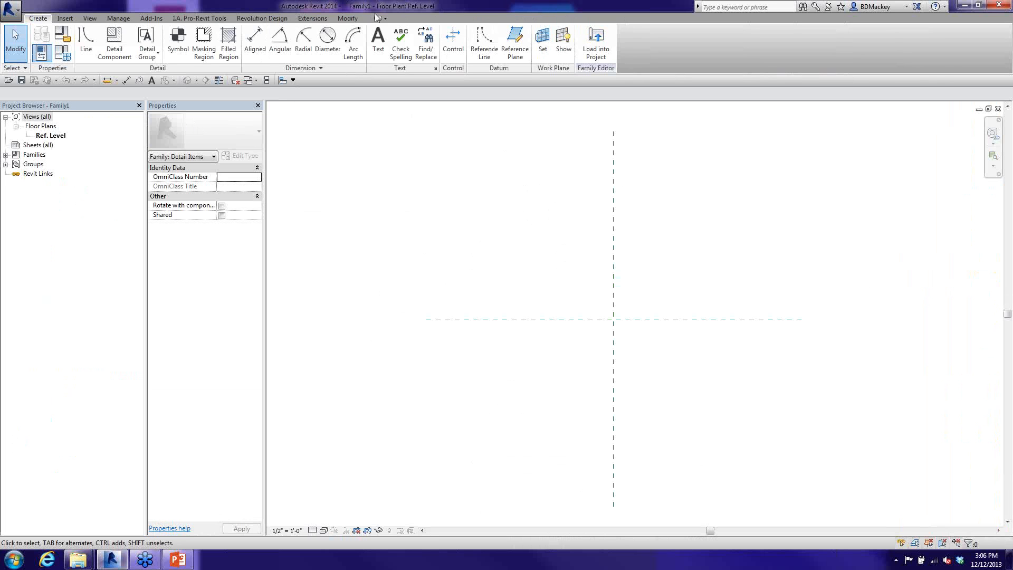
{"action": "left_click", "coordinate": [124, 21]}
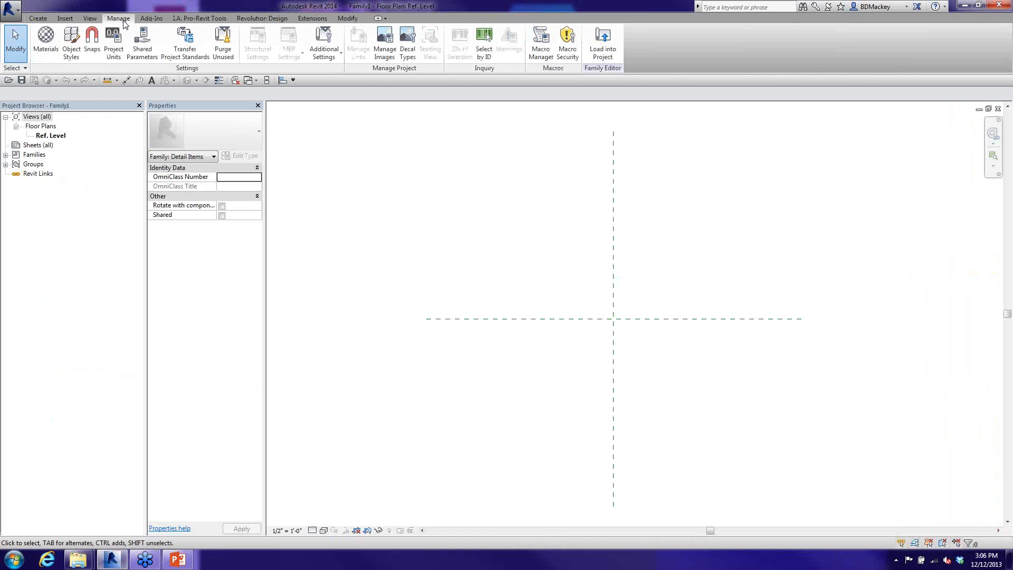
{"action": "left_click", "coordinate": [79, 50]}
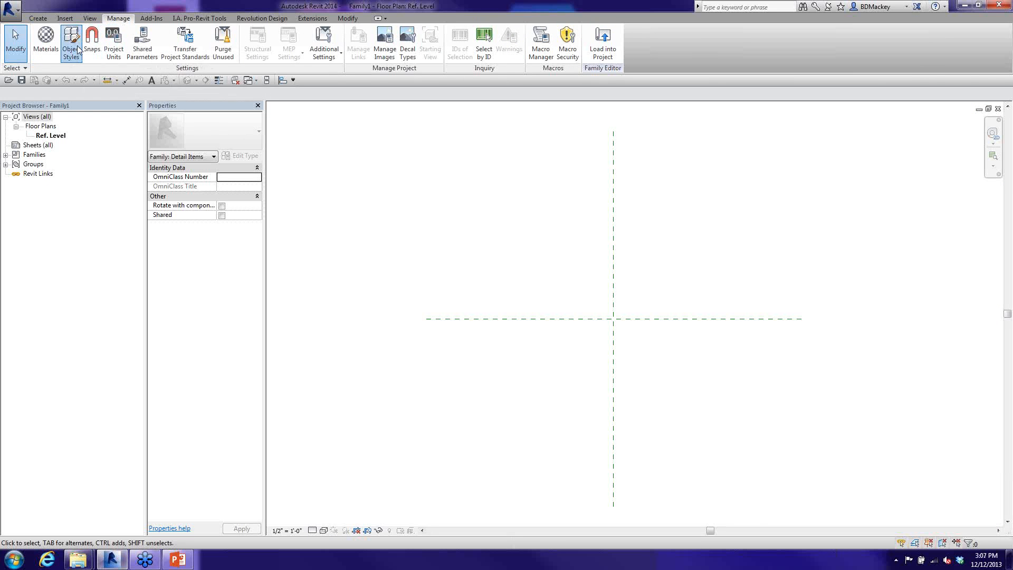
{"action": "left_click", "coordinate": [370, 214]}
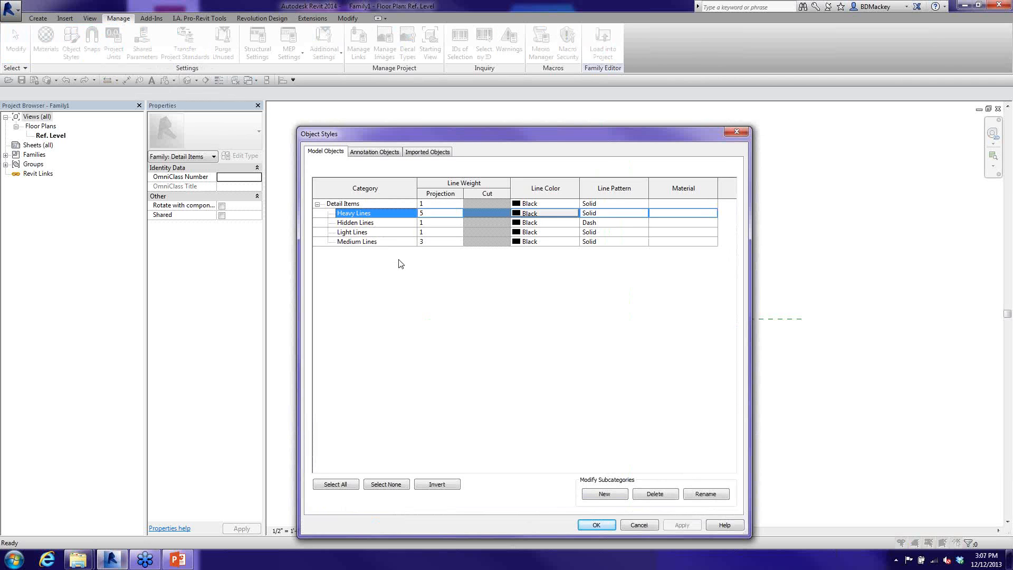
{"action": "left_click", "coordinate": [654, 494]}
{"action": "left_click", "coordinate": [537, 288]}
{"action": "left_click", "coordinate": [369, 222]}
{"action": "left_click", "coordinate": [655, 494]}
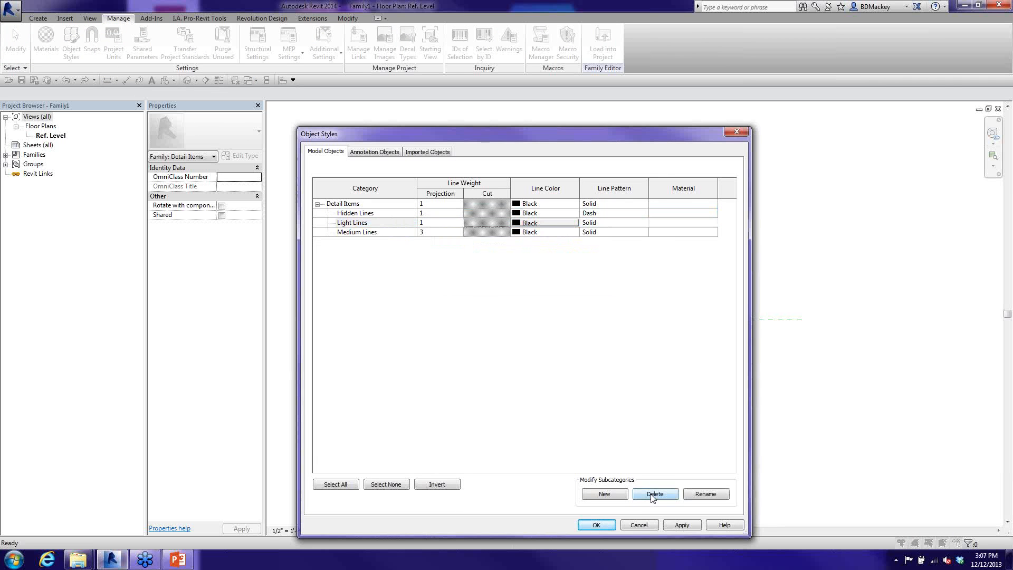
{"action": "left_click", "coordinate": [537, 288]}
{"action": "left_click", "coordinate": [655, 494]}
{"action": "left_click", "coordinate": [537, 288]}
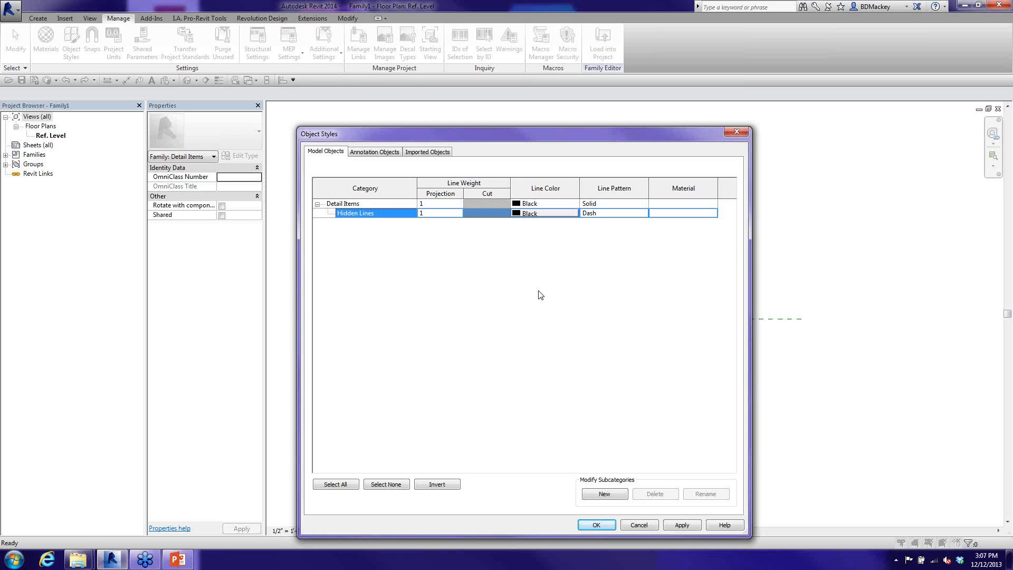
- Add a subcategory named #01 under Detail Items
{"action": "left_click", "coordinate": [604, 494]}
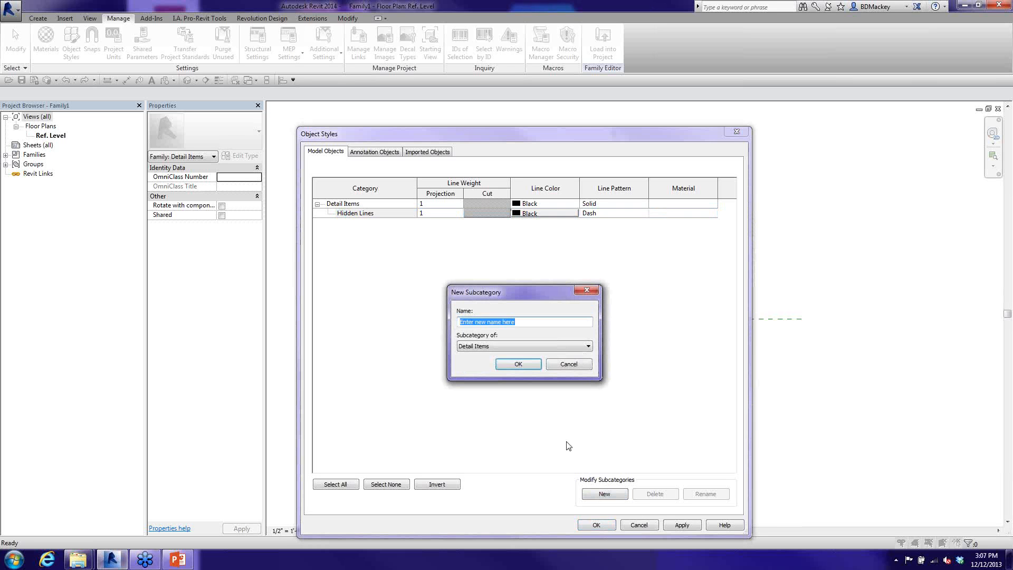
{"action": "type", "text": "0"}
{"action": "type", "text": "#0"}
{"action": "type", "text": "1"}
{"action": "key", "text": "Return"}
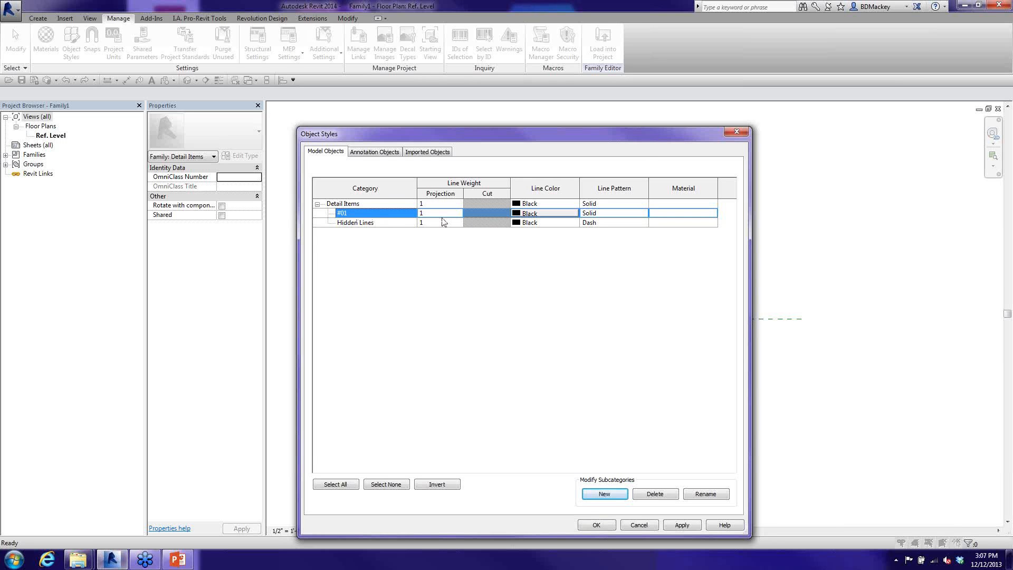
- Add a Detail Items subcategory named #02 and set its projection line weight to 2
{"action": "left_click", "coordinate": [609, 493]}
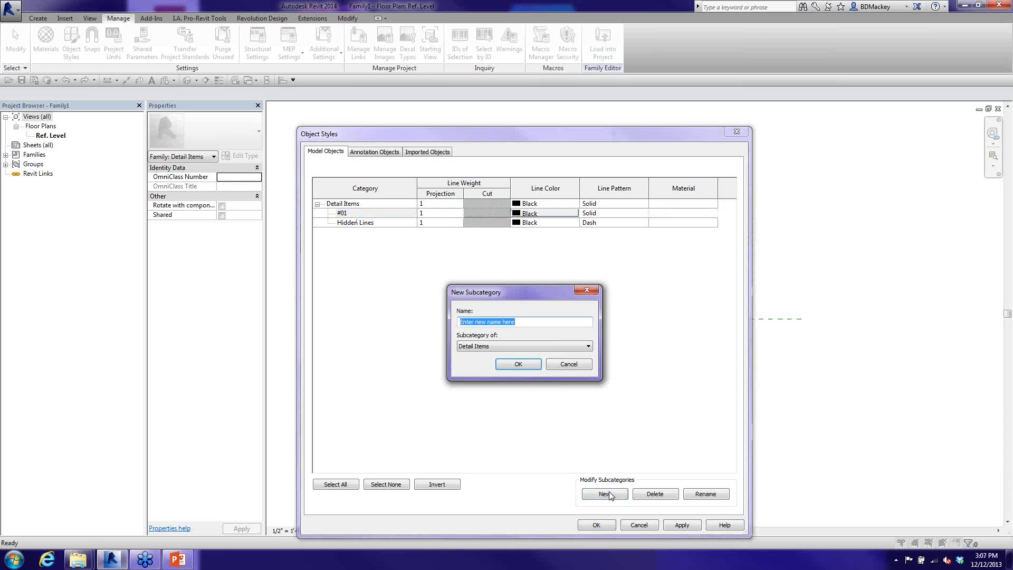
{"action": "type", "text": "#02"}
{"action": "key", "text": "Return"}
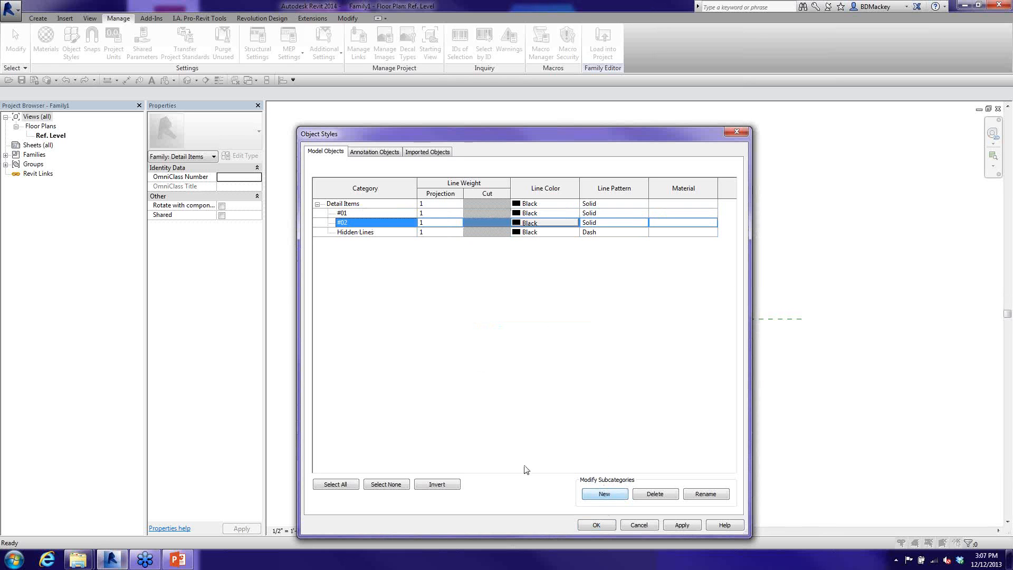
{"action": "left_click", "coordinate": [434, 223]}
{"action": "type", "text": "2"}
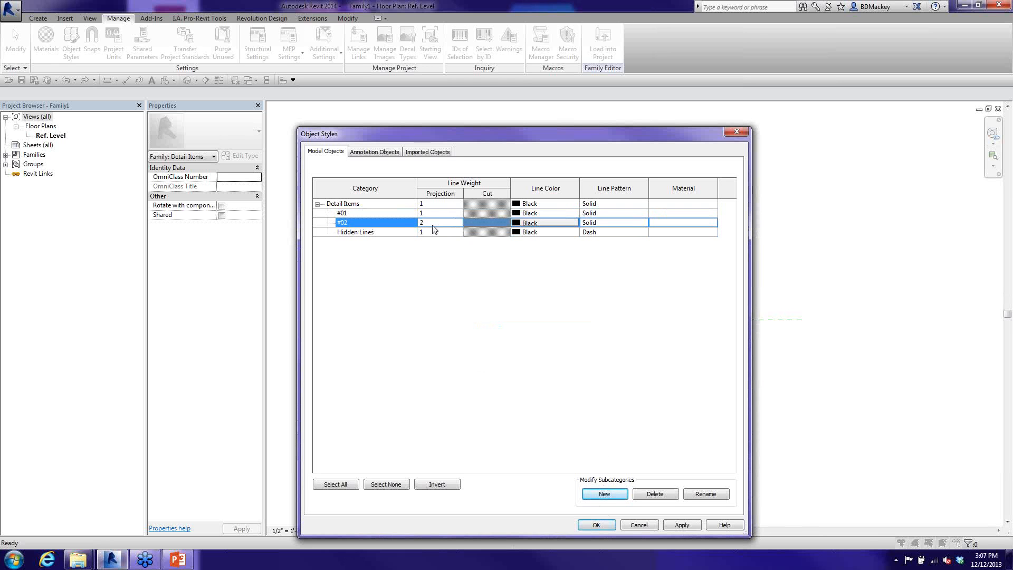
- Add a Detail Items subcategory, name it #03 and set its projection line weight to 3
{"action": "left_click", "coordinate": [623, 494]}
{"action": "type", "text": "#0"}
{"action": "key", "text": "Return"}
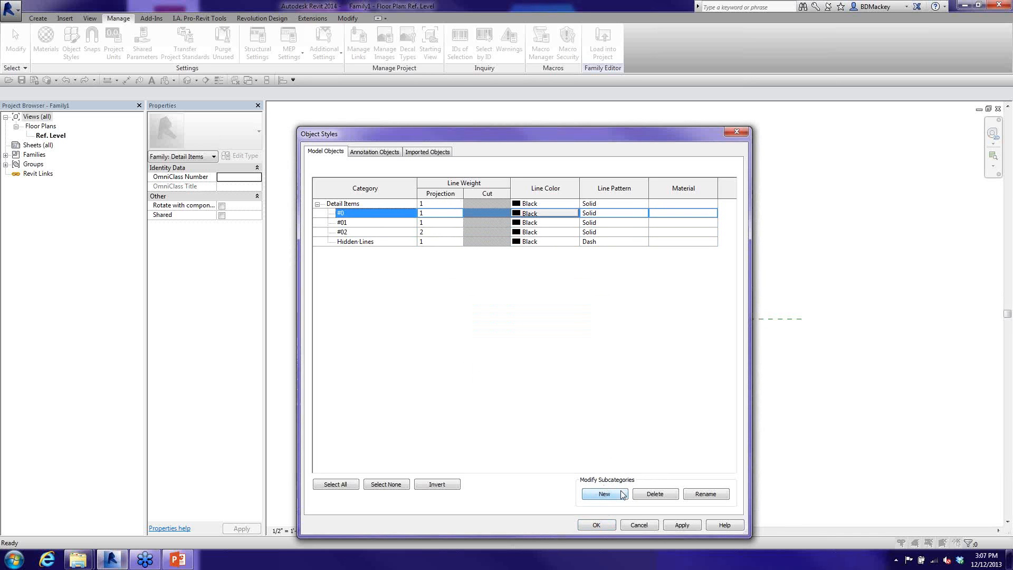
{"action": "left_click", "coordinate": [705, 495]}
{"action": "left_click", "coordinate": [523, 340]}
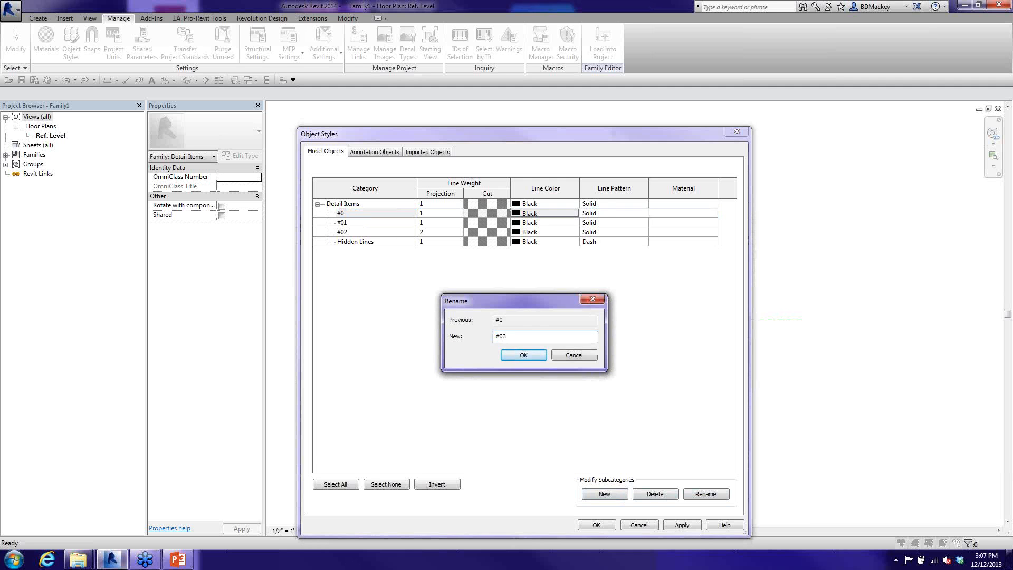
{"action": "type", "text": "3"}
{"action": "key", "text": "Return"}
{"action": "left_click", "coordinate": [438, 232]}
{"action": "type", "text": "3"}
{"action": "key", "text": "Return"}
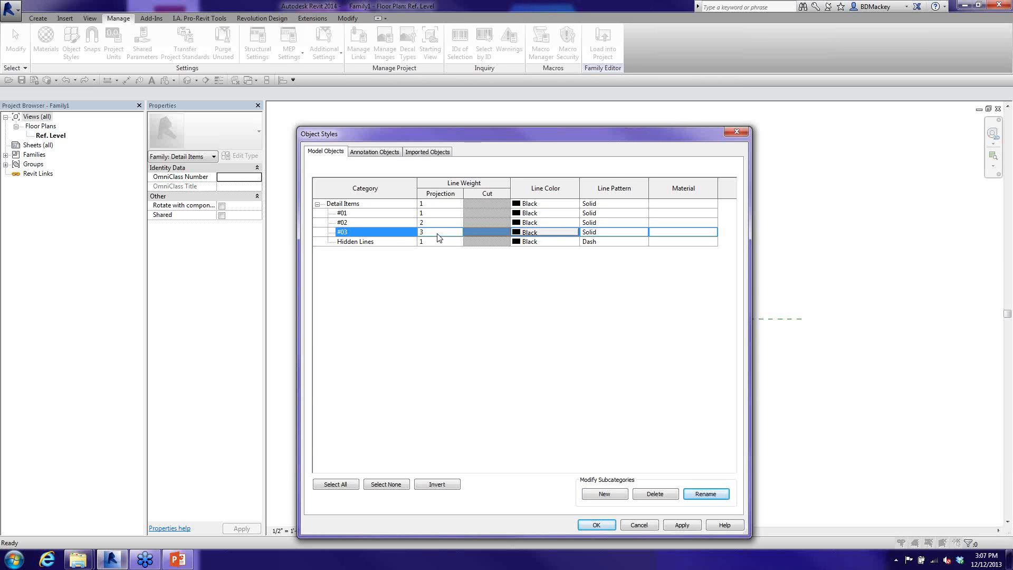
- Add two more Detail Items subcategories named #04 and #05
{"action": "left_click", "coordinate": [621, 494]}
{"action": "type", "text": "#0"}
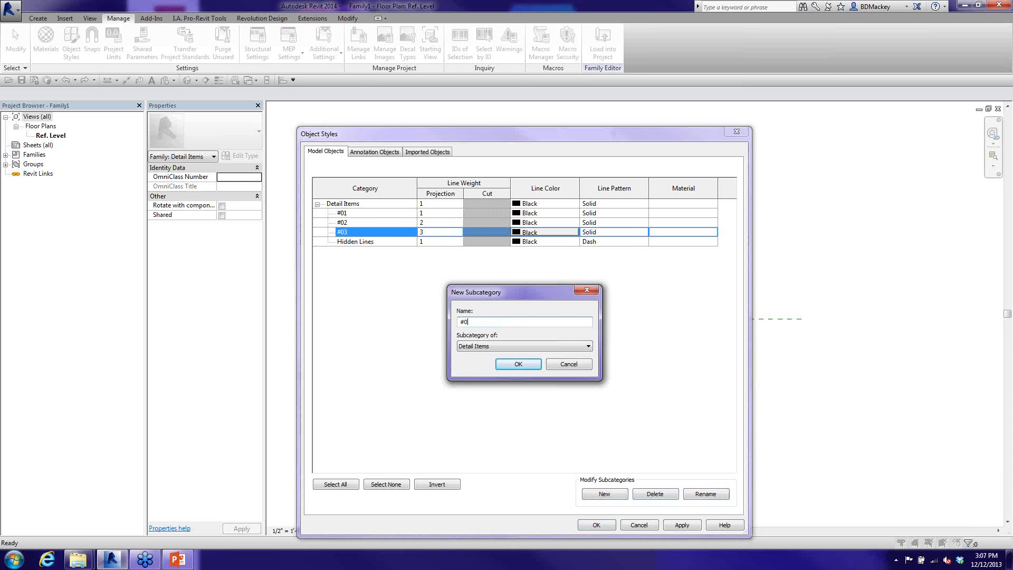
{"action": "type", "text": "4"}
{"action": "key", "text": "Return"}
{"action": "left_click", "coordinate": [600, 496]}
{"action": "type", "text": "#"}
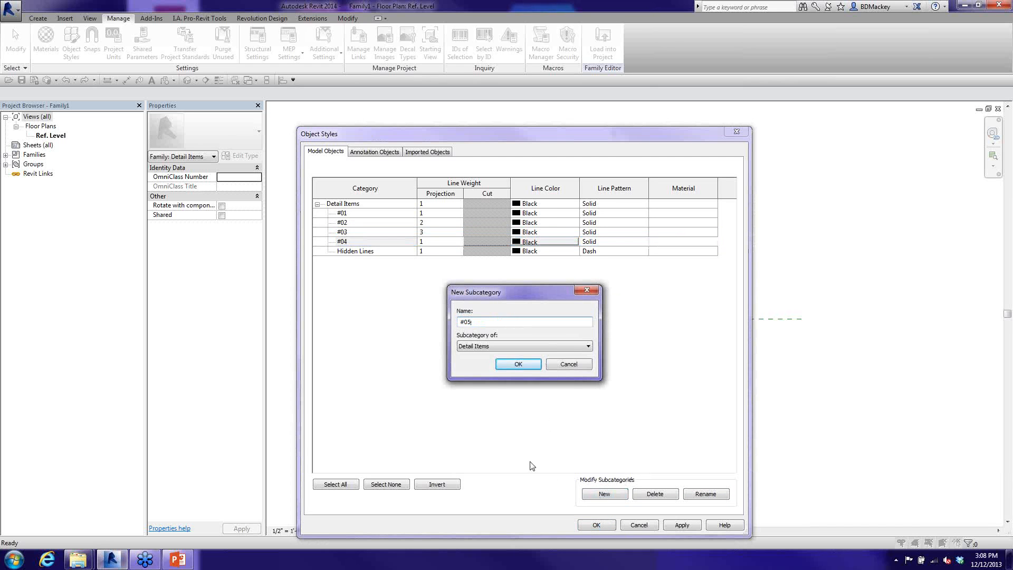
{"action": "left_click", "coordinate": [502, 361]}
- Set the projection line weight of #04 to 4 and #05 to 5, and accept the object styles
{"action": "left_click", "coordinate": [434, 242]}
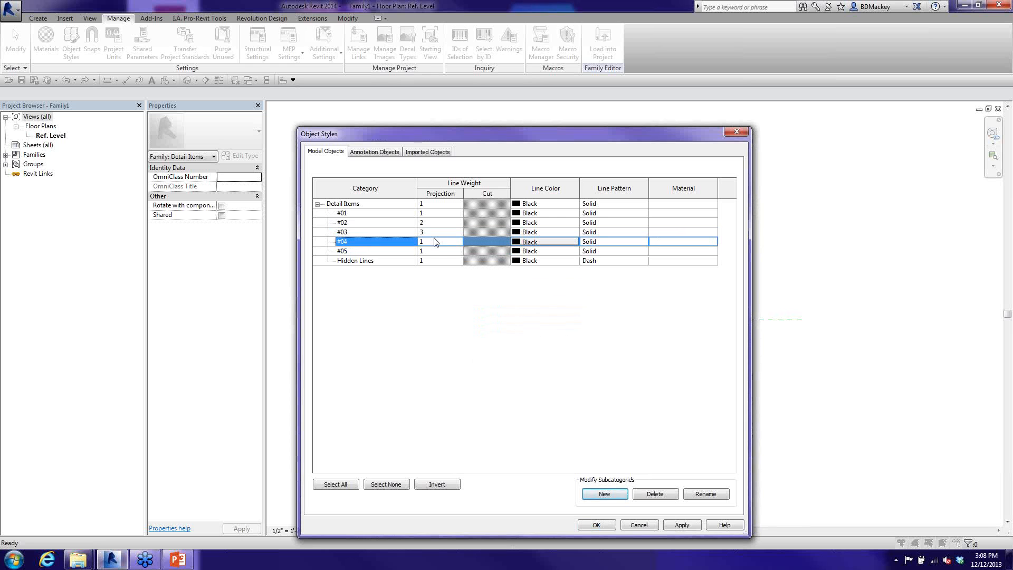
{"action": "left_click", "coordinate": [435, 242]}
{"action": "type", "text": "4"}
{"action": "key", "text": "BackSpace"}
{"action": "type", "text": "5"}
{"action": "left_click", "coordinate": [438, 248]}
{"action": "left_click", "coordinate": [437, 243]}
{"action": "left_click", "coordinate": [436, 242]}
{"action": "type", "text": "4"}
{"action": "left_click", "coordinate": [434, 252]}
{"action": "left_click", "coordinate": [434, 252]}
{"action": "type", "text": "5"}
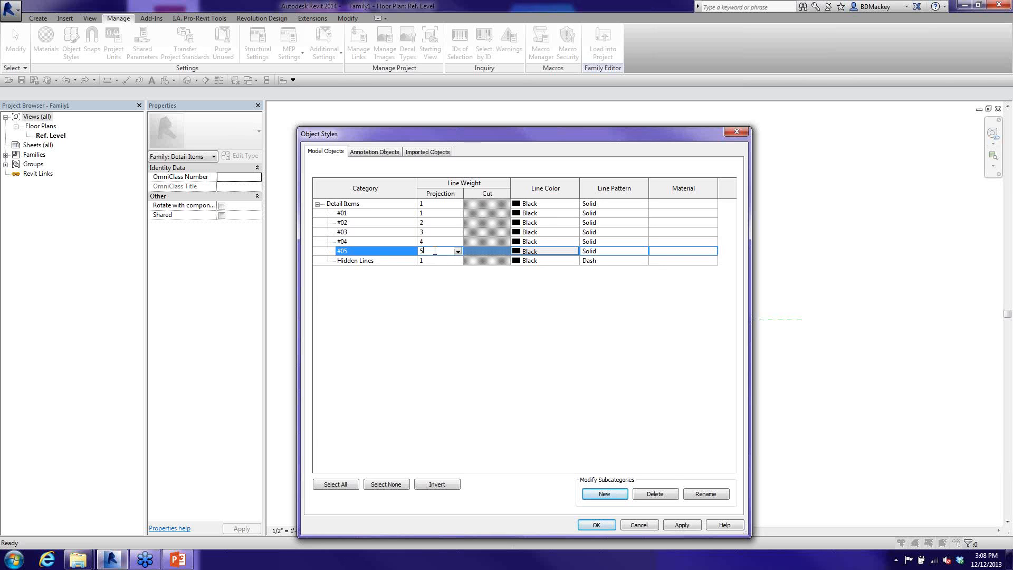
{"action": "left_click", "coordinate": [602, 527]}
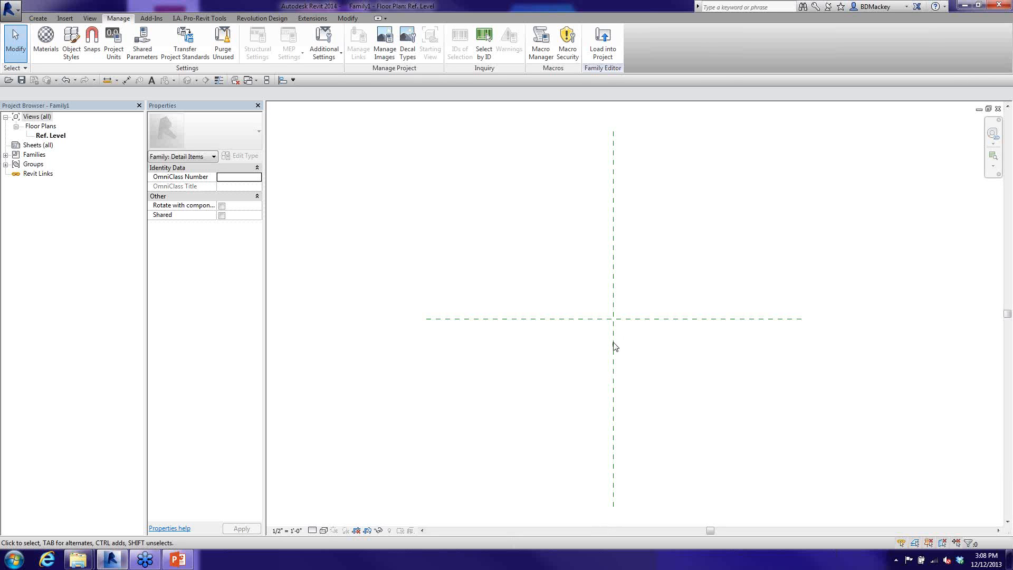
- Allow pinned elements to be selected and try it on the vertical Center (Left/Right) reference plane
{"action": "scroll", "coordinate": [561, 244], "scroll_direction": "down", "scroll_amount": 1}
{"action": "scroll", "coordinate": [626, 265], "scroll_direction": "up", "scroll_amount": 1}
{"action": "scroll", "coordinate": [624, 268], "scroll_direction": "down", "scroll_amount": 1}
{"action": "scroll", "coordinate": [624, 269], "scroll_direction": "up", "scroll_amount": 2}
{"action": "left_click", "coordinate": [25, 69]}
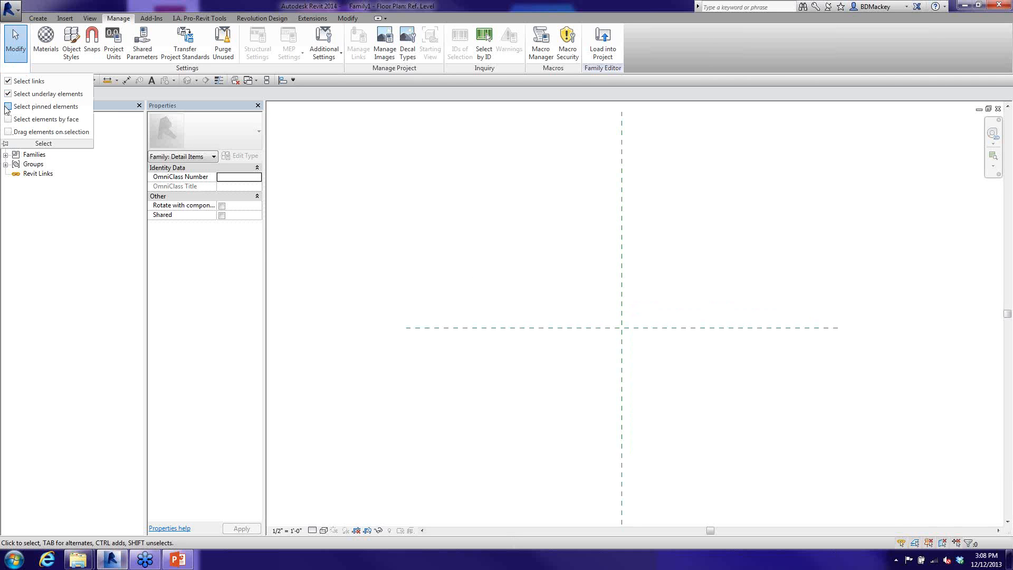
{"action": "left_click", "coordinate": [622, 301]}
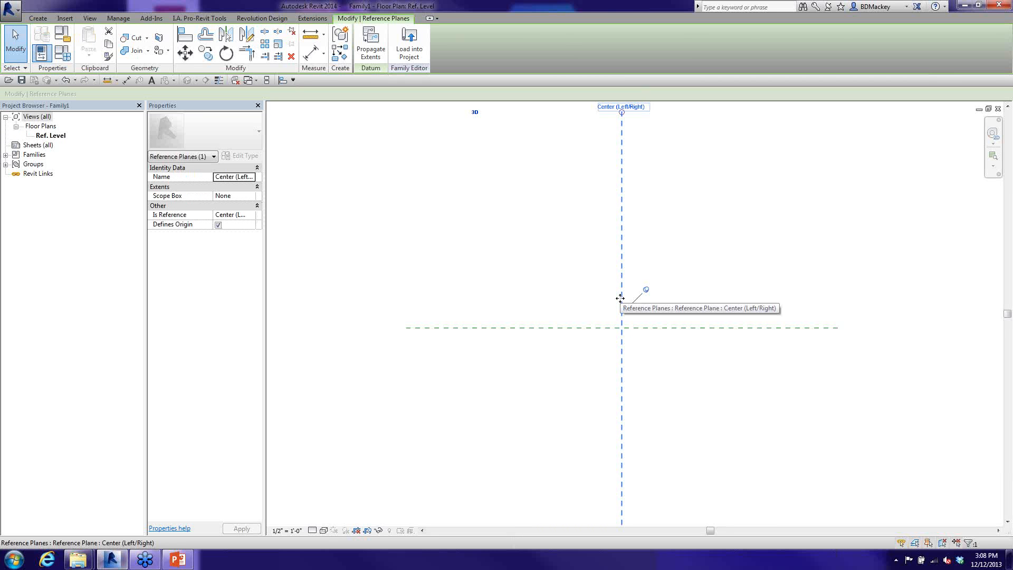
{"action": "left_click", "coordinate": [583, 290]}
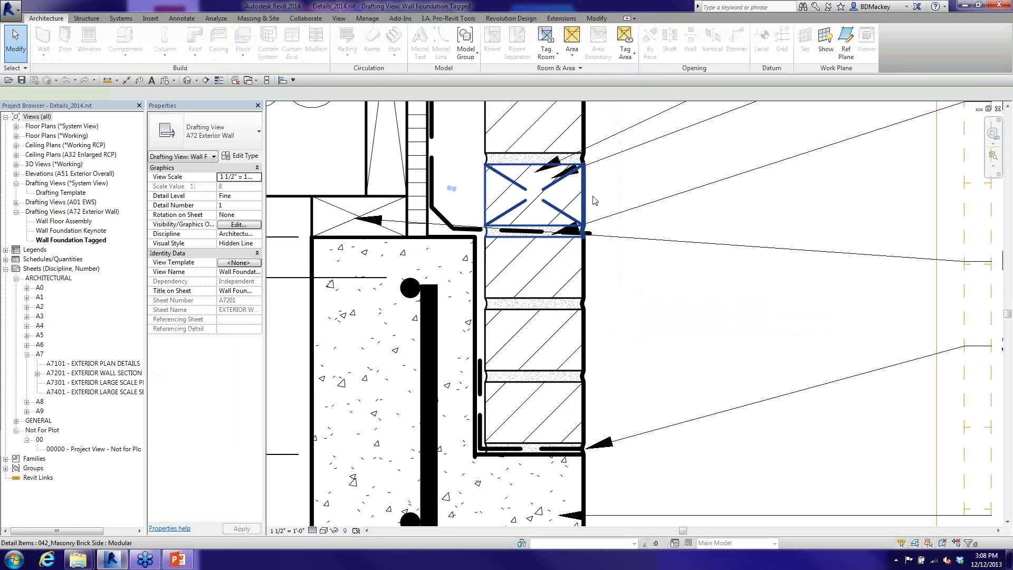
- Open the project's 042_Masonry Brick Side family for editing and show the annotation categories in its Ref. Level view
{"action": "left_click", "coordinate": [569, 214]}
{"action": "left_click", "coordinate": [437, 53]}
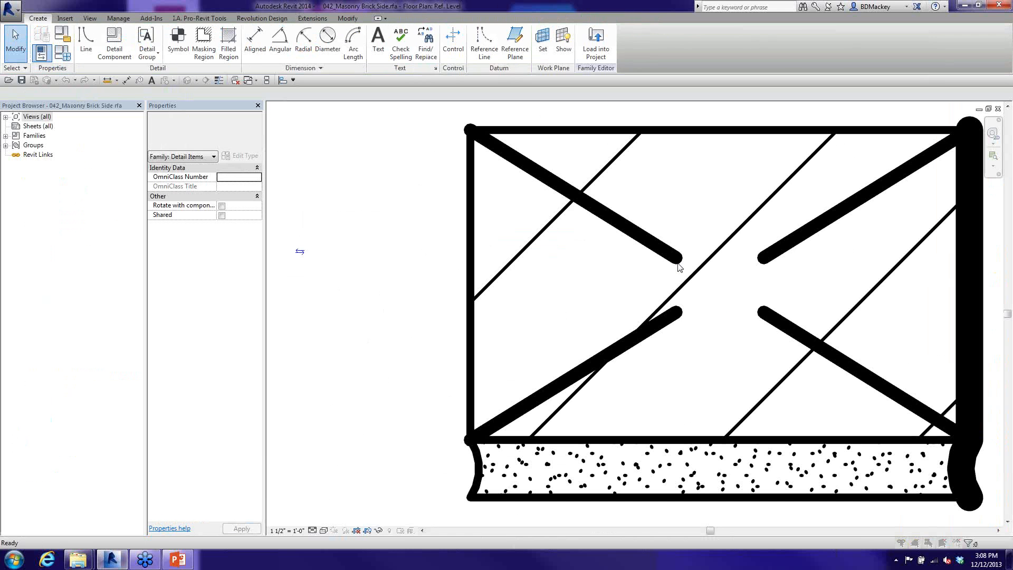
{"action": "key", "text": "v"}
{"action": "key", "text": "v"}
{"action": "left_click", "coordinate": [209, 62]}
{"action": "left_click", "coordinate": [139, 75]}
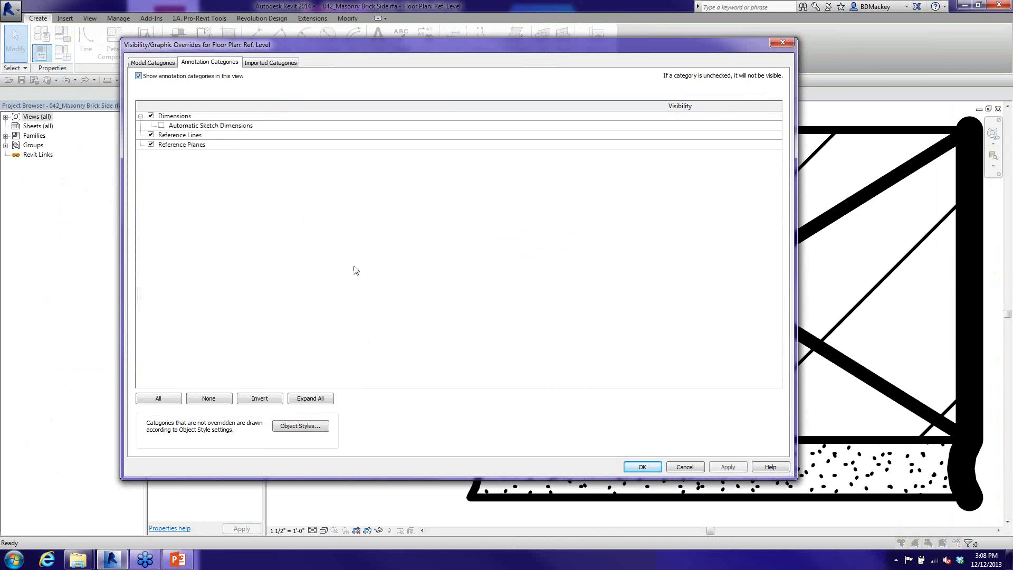
{"action": "left_click", "coordinate": [642, 467]}
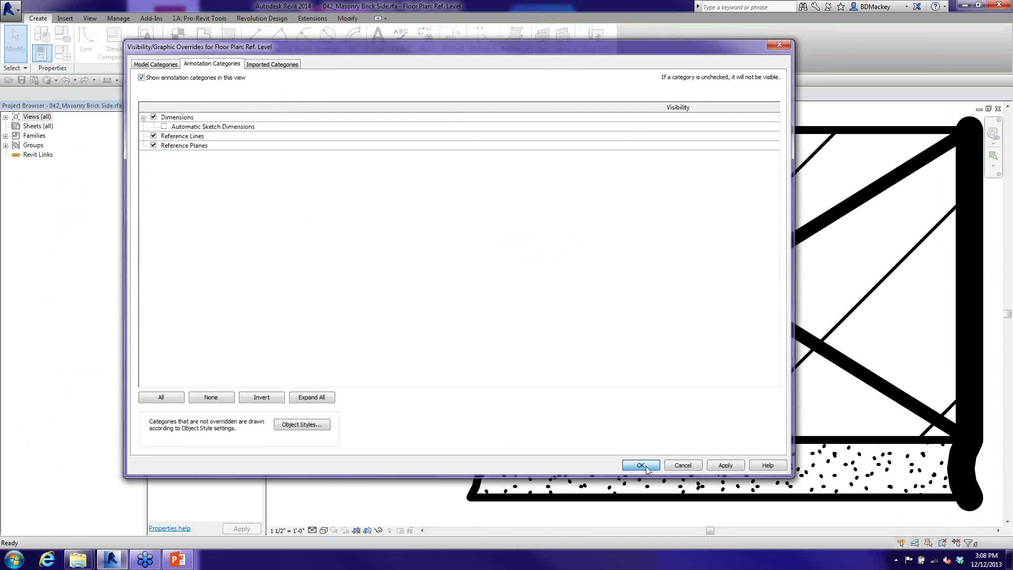
- Examine the reference planes and the labelled height, joint and thickness dimensions around the brick
{"action": "scroll", "coordinate": [627, 407], "scroll_direction": "down", "scroll_amount": 3}
{"action": "middle_click_drag", "start_coordinate": [628, 411], "coordinate": [621, 374]}
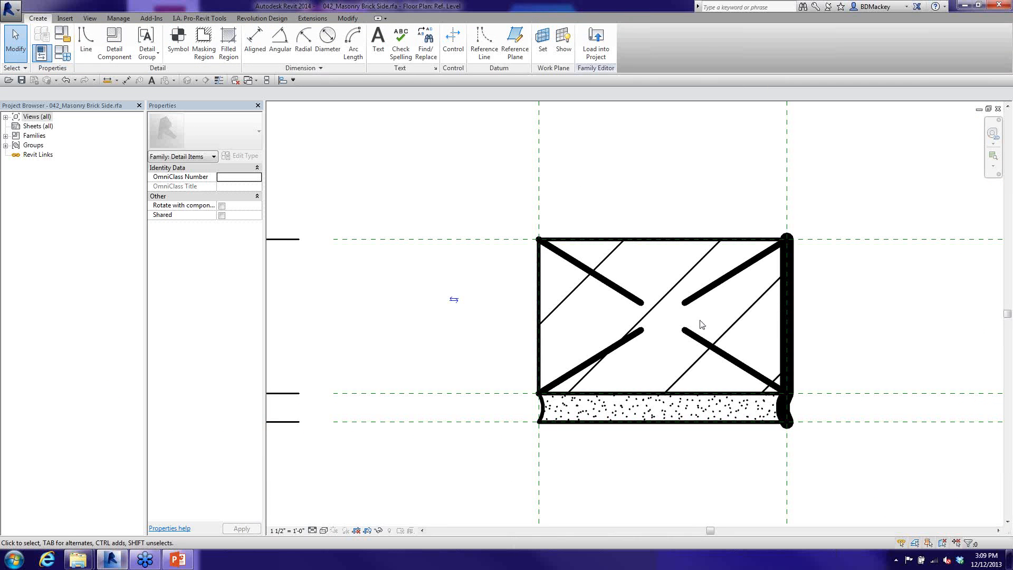
{"action": "scroll", "coordinate": [627, 298], "scroll_direction": "down", "scroll_amount": 1}
{"action": "scroll", "coordinate": [627, 298], "scroll_direction": "down", "scroll_amount": 1}
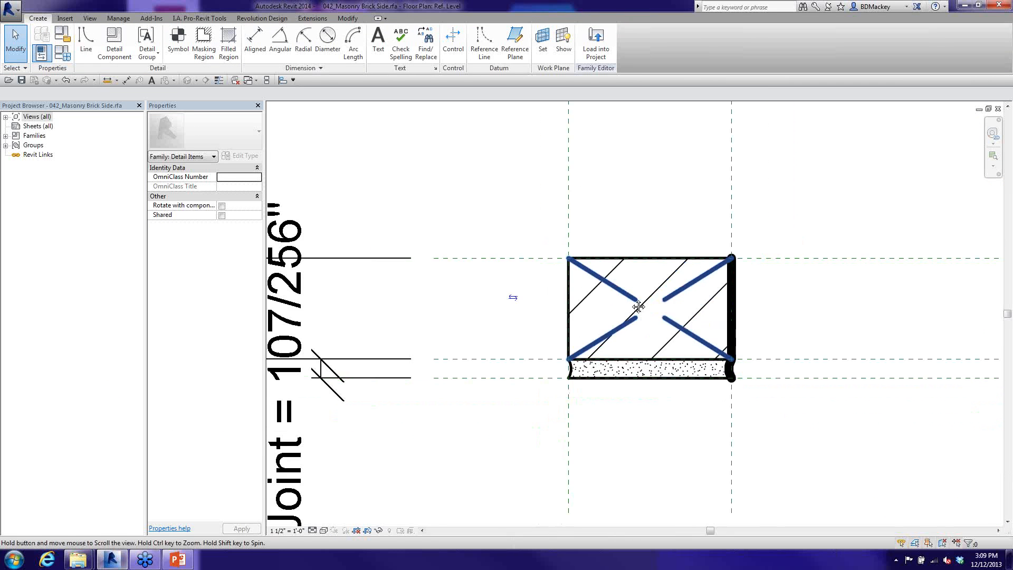
{"action": "middle_click_drag", "start_coordinate": [646, 264], "coordinate": [581, 234]}
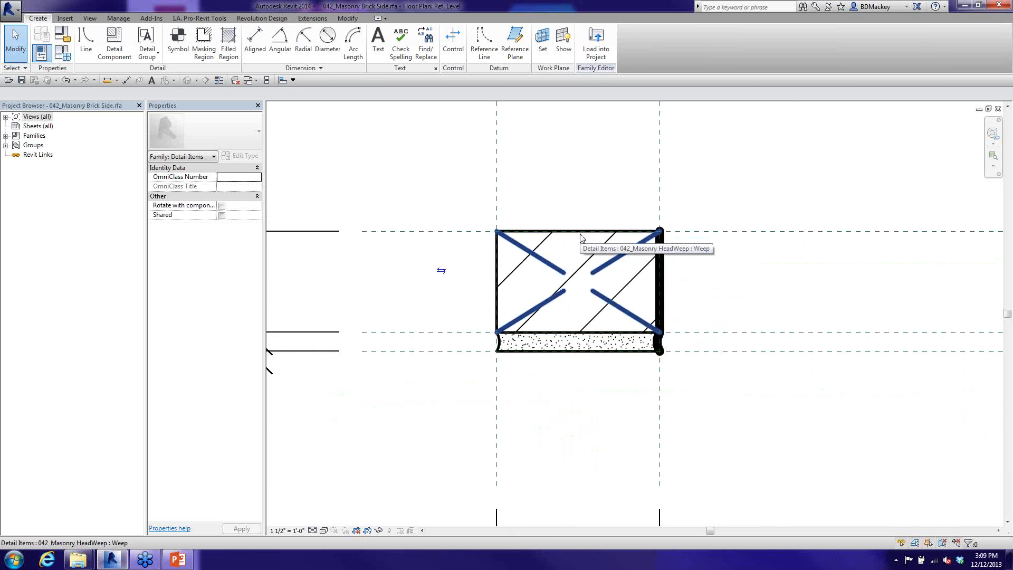
{"action": "scroll", "coordinate": [581, 237], "scroll_direction": "down", "scroll_amount": 1}
{"action": "scroll", "coordinate": [626, 346], "scroll_direction": "down", "scroll_amount": 3}
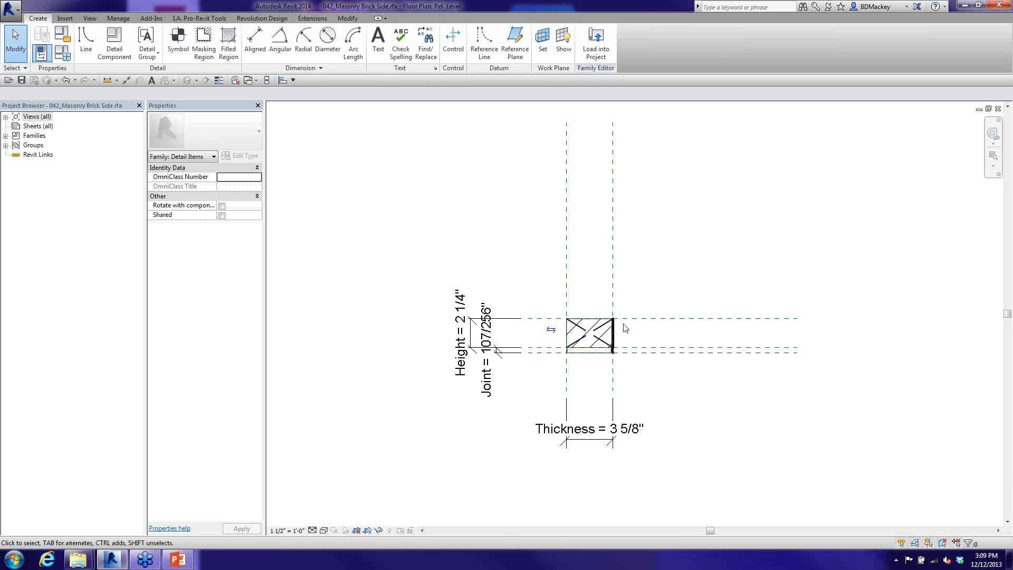
- Close the project's Wall Foundation Keynote and Wall Floor Assembly views and return to the new detail item family
{"action": "key", "text": "ctrl+Tab"}
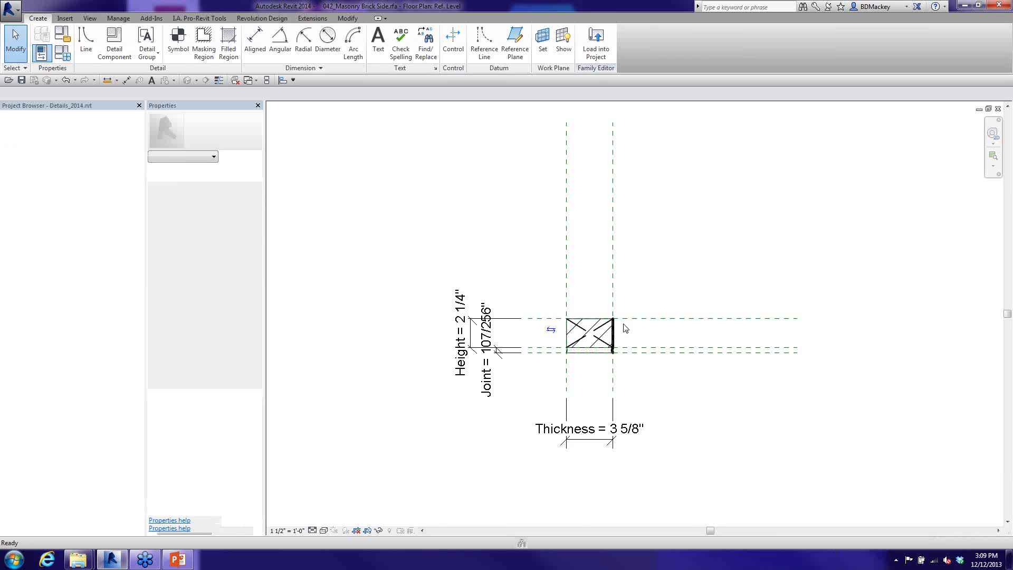
{"action": "key", "text": "ctrl+Tab"}
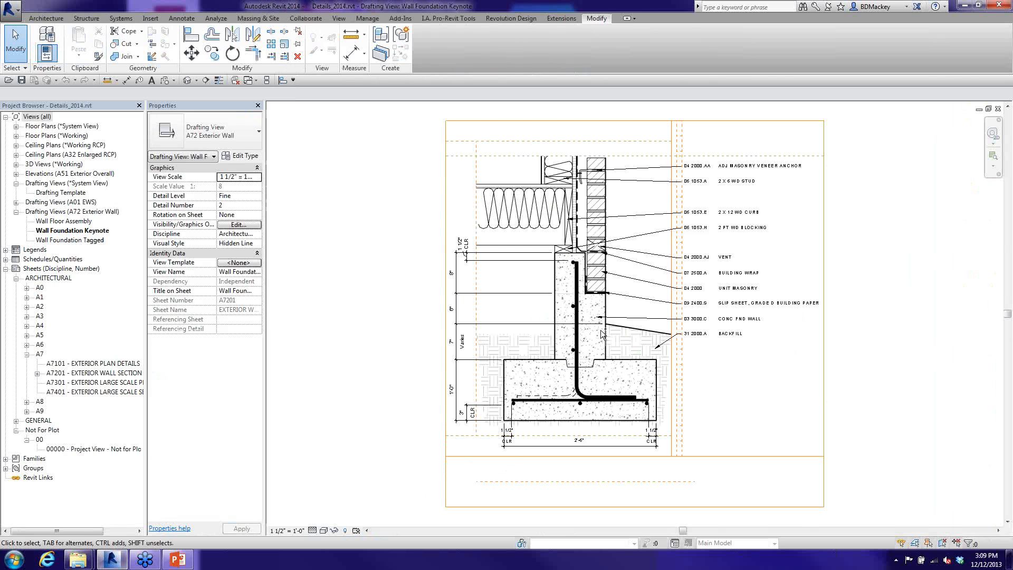
{"action": "left_click", "coordinate": [998, 109]}
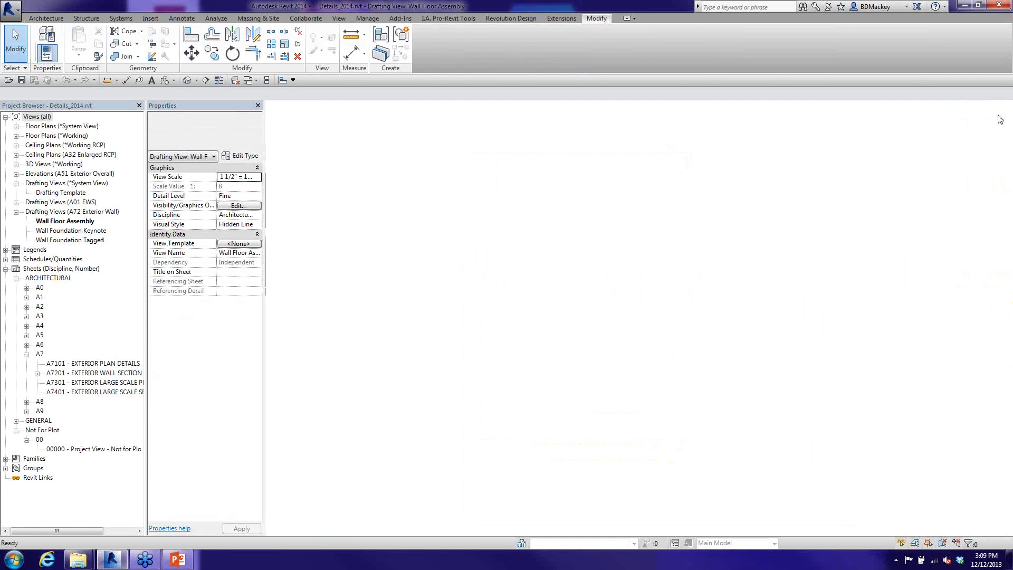
{"action": "left_click", "coordinate": [998, 108]}
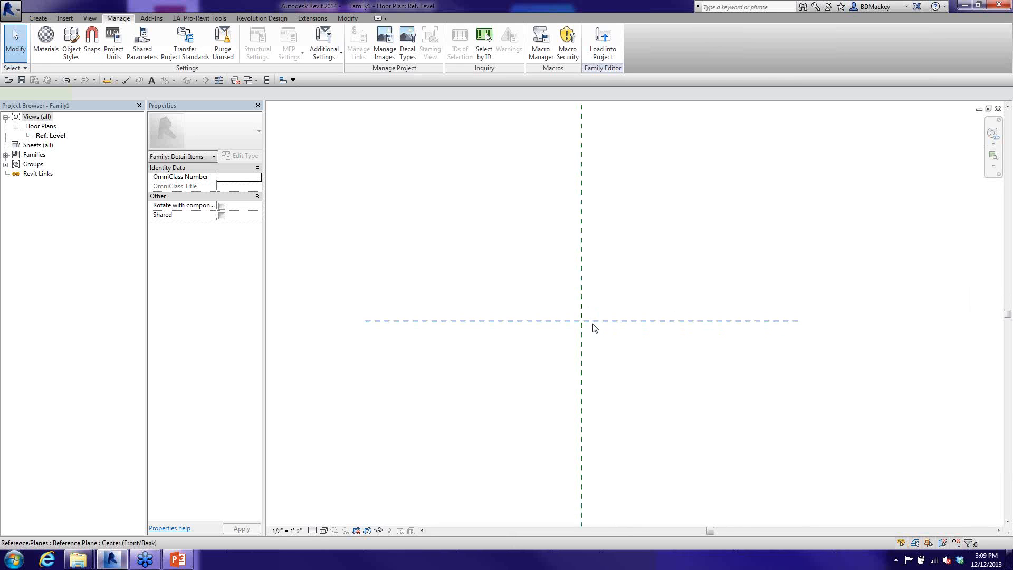
- Name the horizontal center reference plane Bottom and set its Is Reference property to Bottom
{"action": "left_click", "coordinate": [593, 324]}
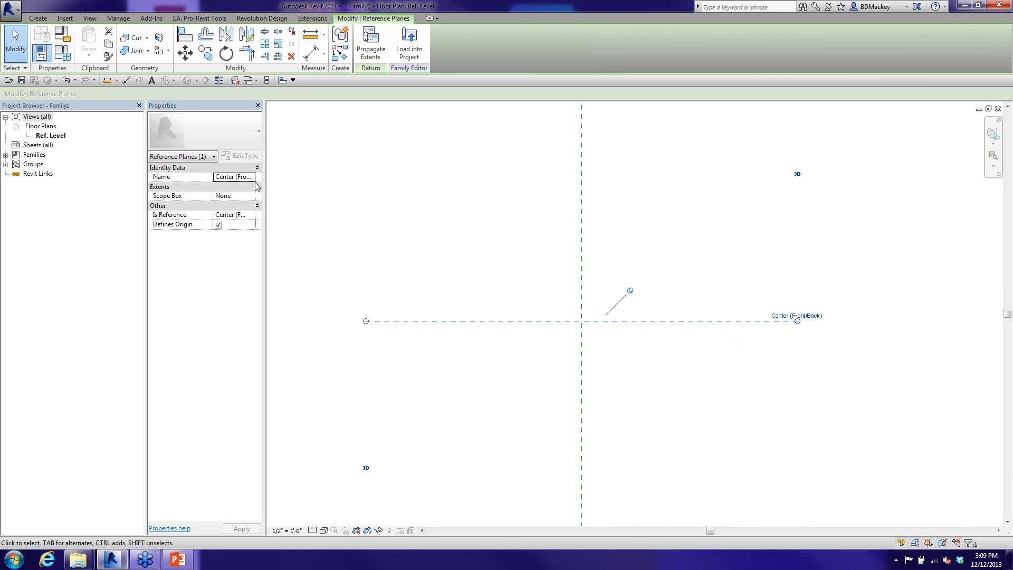
{"action": "left_click_drag", "start_coordinate": [146, 145], "coordinate": [91, 146]}
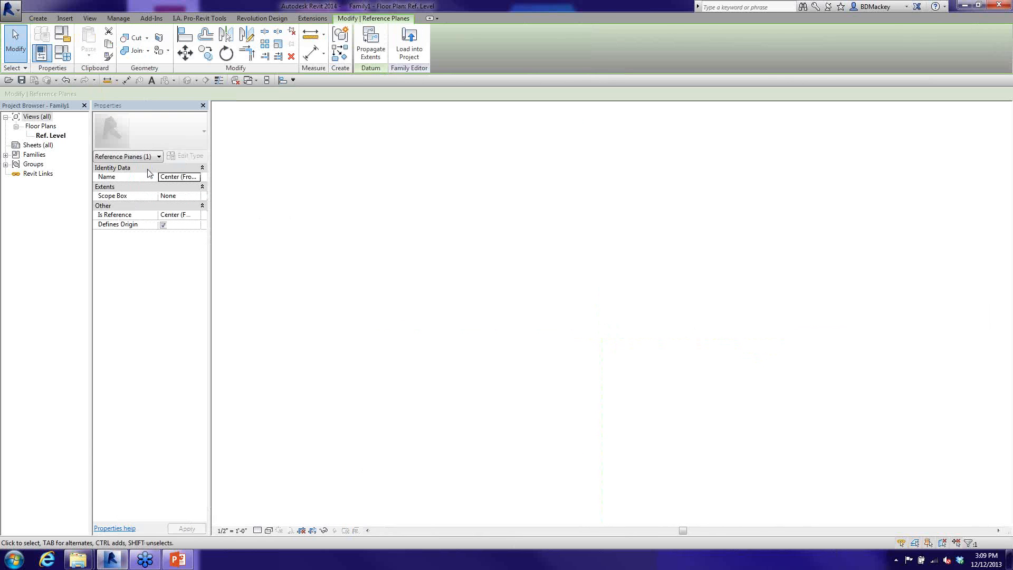
{"action": "left_click_drag", "start_coordinate": [211, 219], "coordinate": [246, 218]}
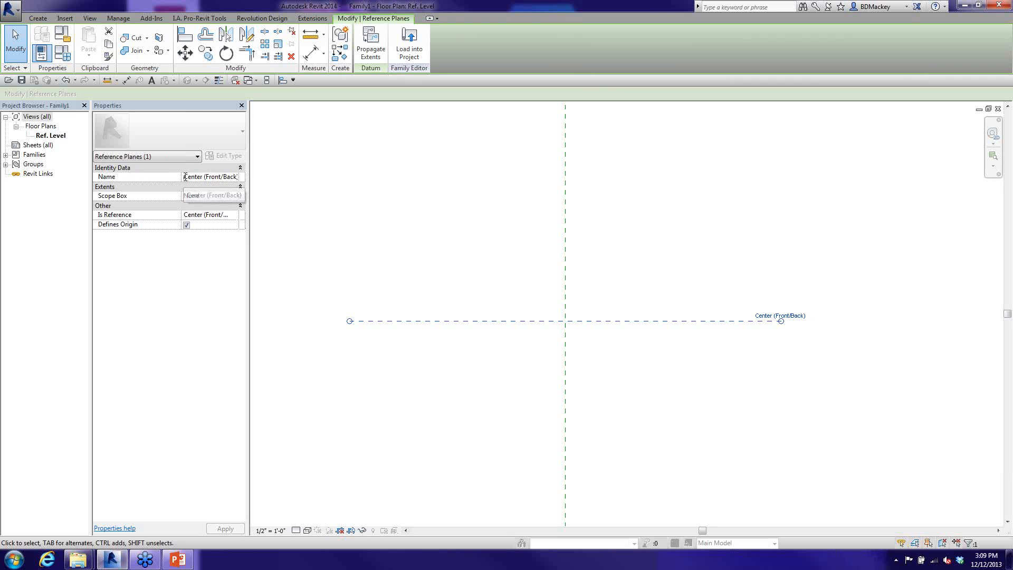
{"action": "left_click", "coordinate": [185, 176]}
{"action": "type", "text": "Bottom"}
{"action": "key", "text": "Tab"}
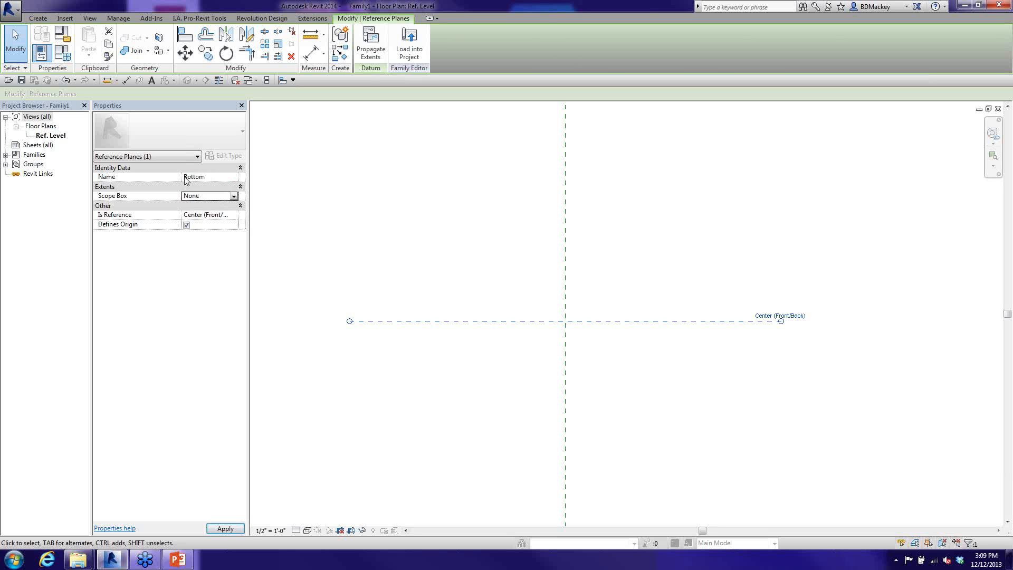
{"action": "key", "text": "Tab"}
{"action": "key", "text": "b"}
{"action": "type", "text": "ottom"}
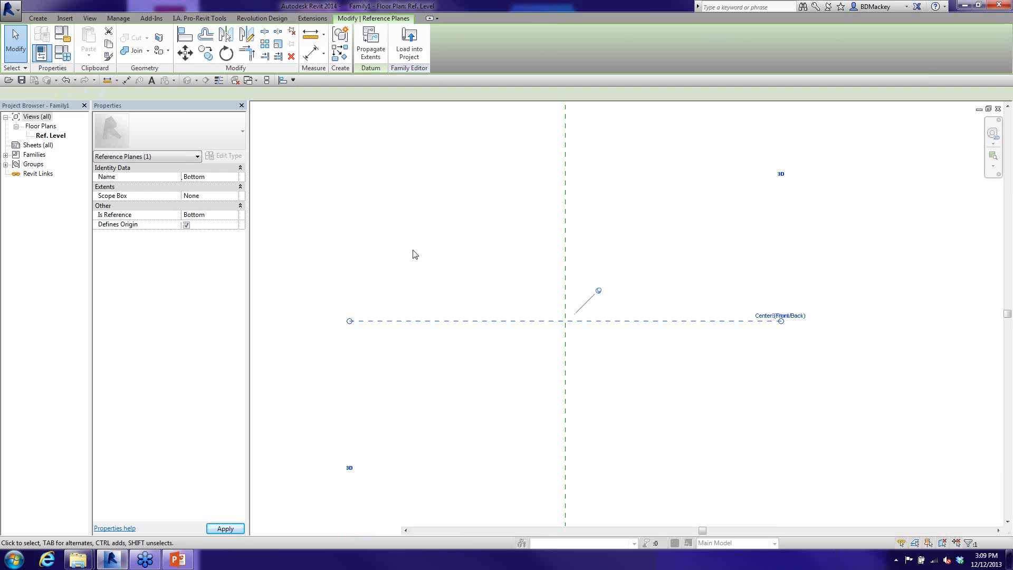
{"action": "key", "text": "Escape"}
- Draw a horizontal reference plane of matching length about 1'-4" above the Bottom plane
{"action": "key", "text": "r"}
{"action": "key", "text": "p"}
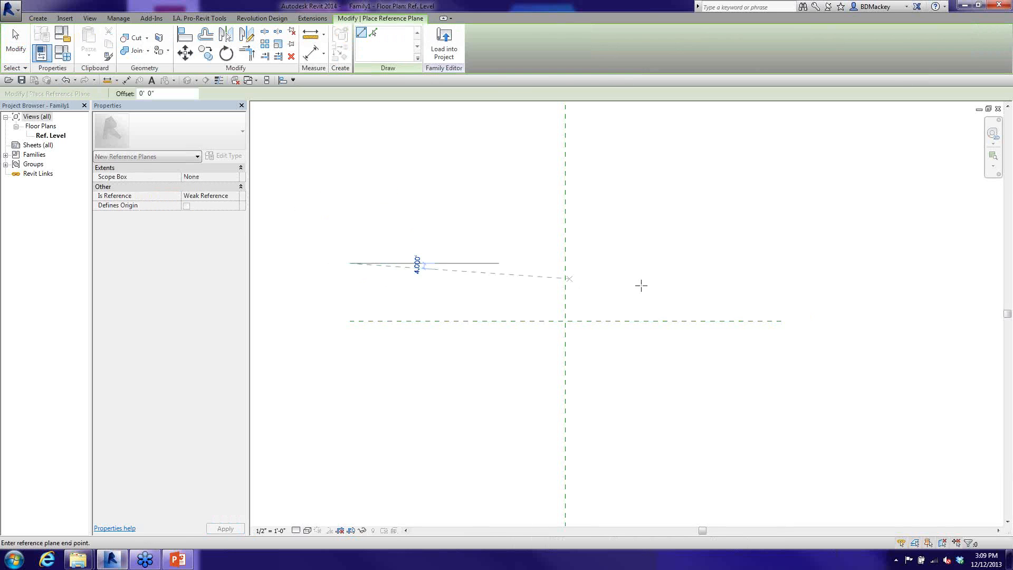
{"action": "left_click", "coordinate": [781, 262]}
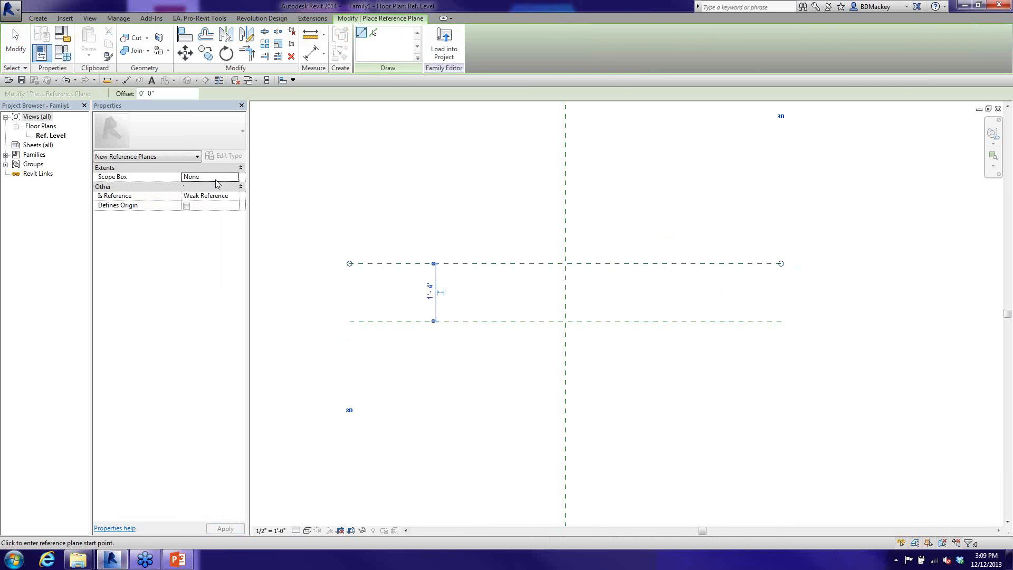
{"action": "left_click", "coordinate": [216, 177]}
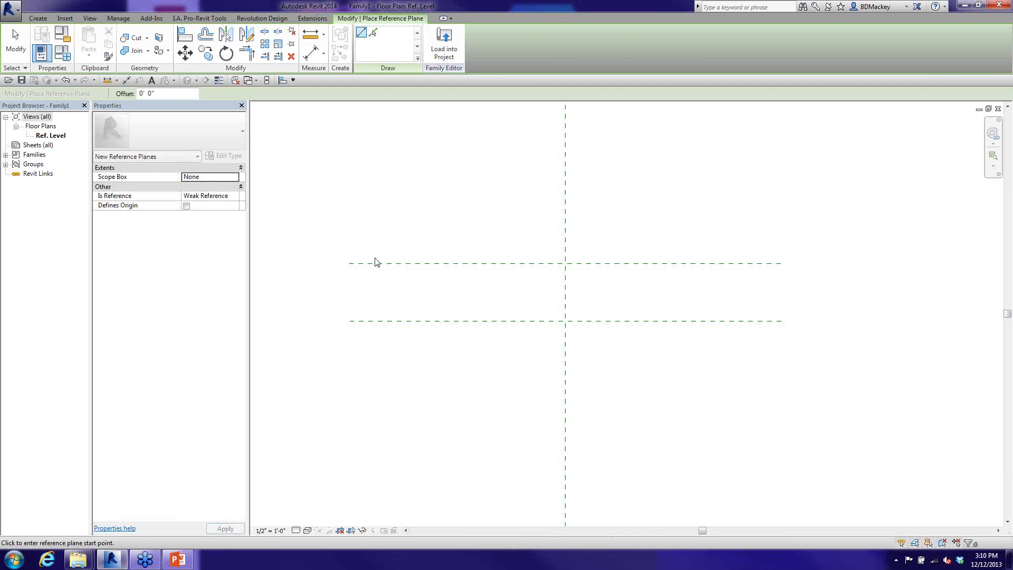
{"action": "key", "text": "Escape"}
{"action": "key", "text": "Escape"}
- Name the upper horizontal reference plane Top and set its Is Reference property to Top
{"action": "left_click", "coordinate": [373, 262]}
{"action": "left_click", "coordinate": [215, 196]}
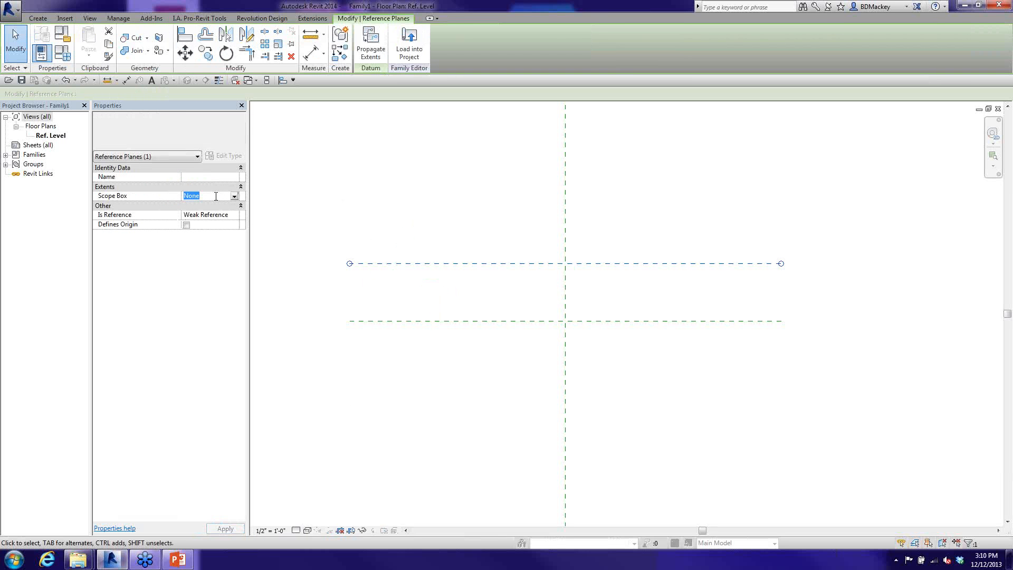
{"action": "left_click", "coordinate": [203, 177]}
{"action": "type", "text": "Top"}
{"action": "key", "text": "Tab"}
{"action": "key", "text": "Tab"}
{"action": "key", "text": "t"}
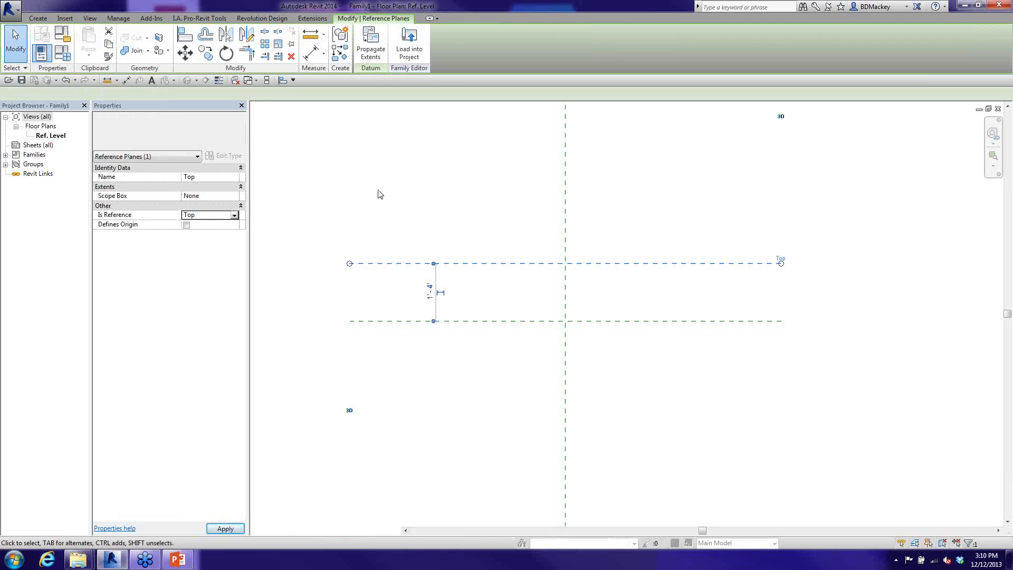
{"action": "key", "text": "Escape"}
- Draw another full-length horizontal reference plane slightly above the Bottom plane
{"action": "key", "text": "r"}
{"action": "key", "text": "p"}
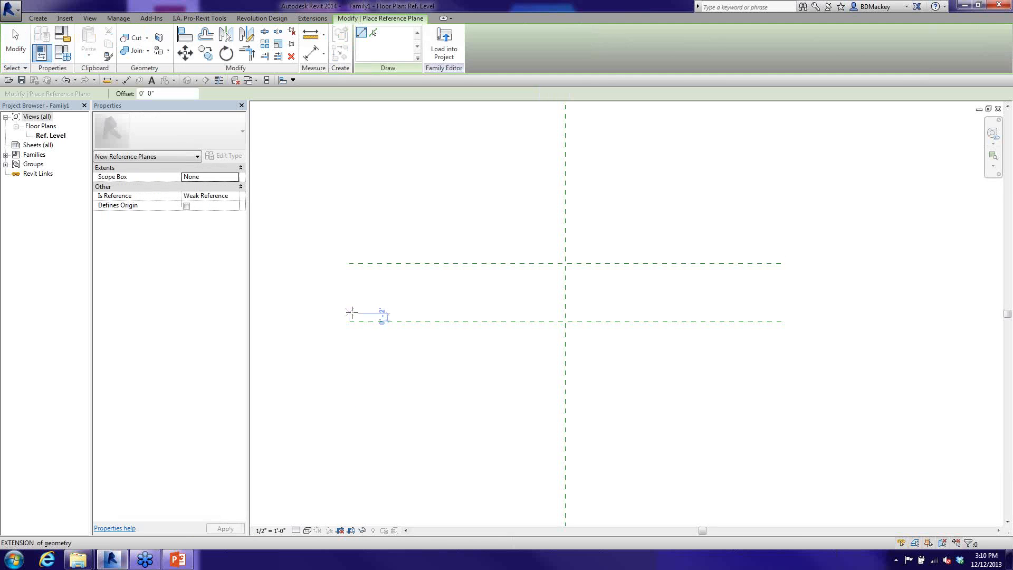
{"action": "left_click", "coordinate": [350, 311]}
{"action": "left_click", "coordinate": [785, 313]}
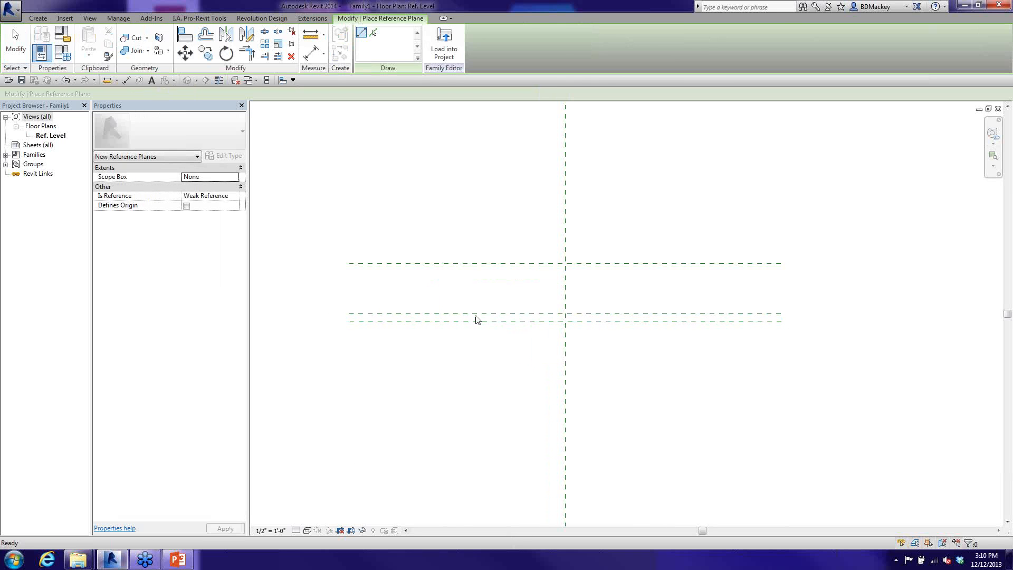
{"action": "key", "text": "Escape"}
- Name the reference plane just above Bottom Mortar and set its Is Reference property to Weak Reference
{"action": "type", "text": "Mortar"}
{"action": "key", "text": "Tab"}
{"action": "type", "text": "N"}
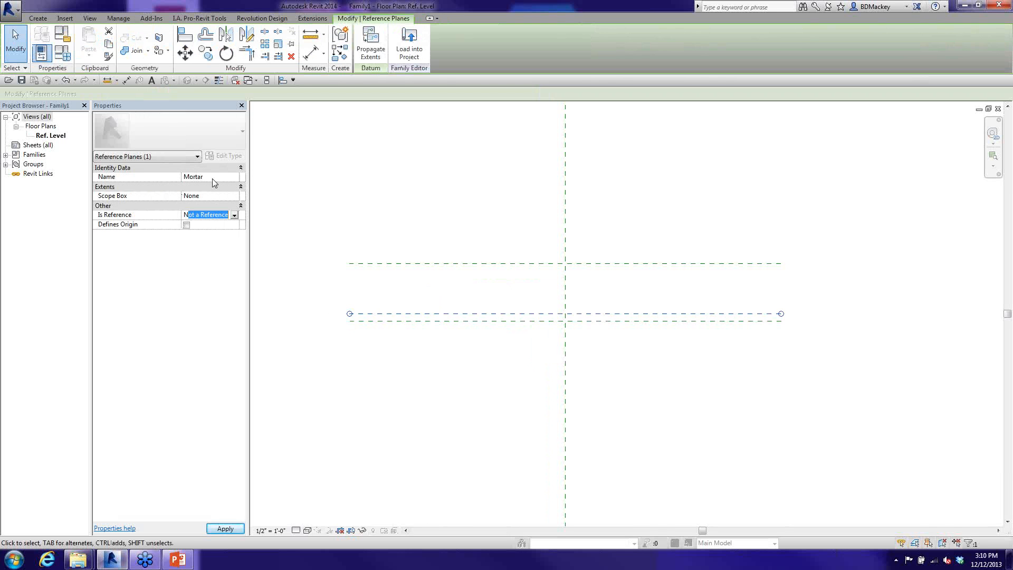
{"action": "type", "text": "Weak"}
{"action": "left_click", "coordinate": [402, 156]}
{"action": "left_click", "coordinate": [405, 158]}
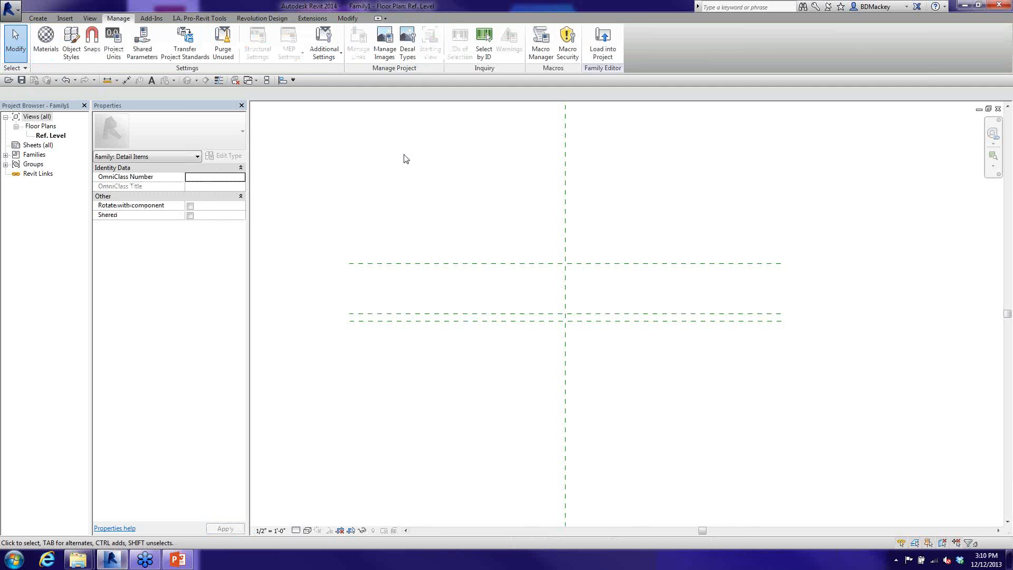
- Draw a vertical reference plane of matching length about 1'-3" to the right of the vertical center plane
{"action": "middle_click_drag", "start_coordinate": [488, 208], "coordinate": [417, 221]}
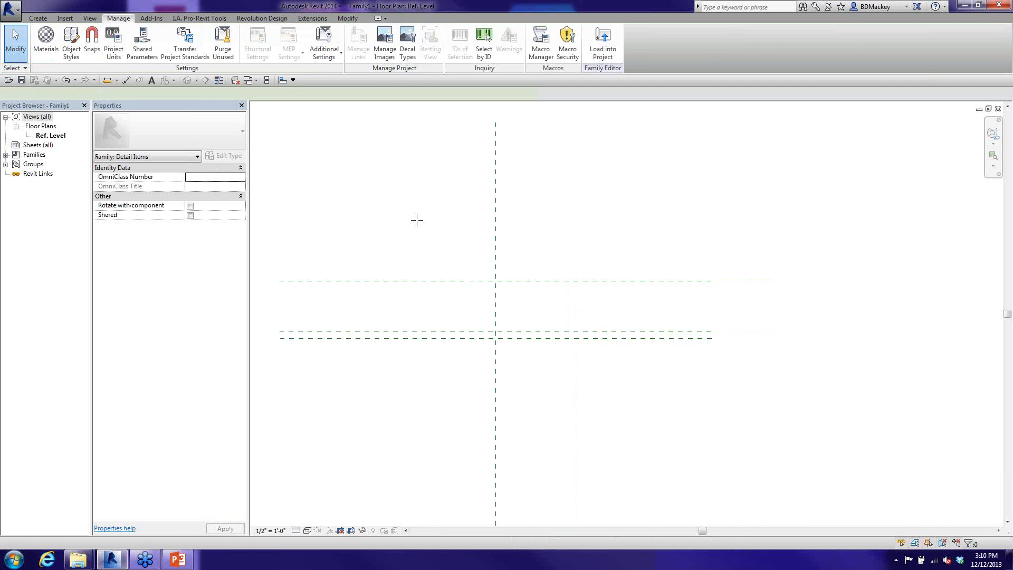
{"action": "key", "text": "r"}
{"action": "key", "text": "p"}
{"action": "scroll", "coordinate": [417, 221], "scroll_direction": "down", "scroll_amount": 1}
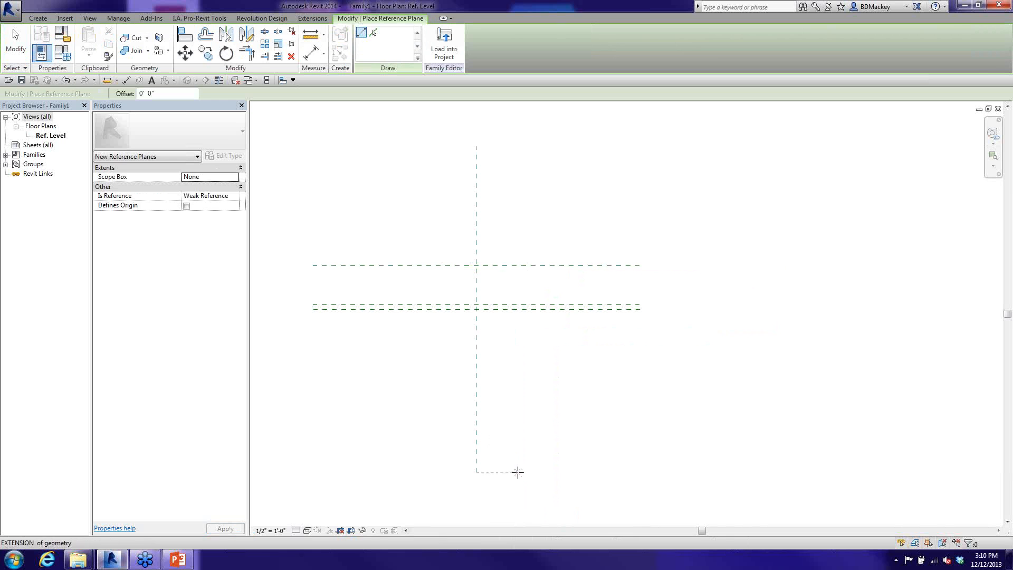
{"action": "left_click", "coordinate": [517, 473]}
{"action": "left_click", "coordinate": [517, 146]}
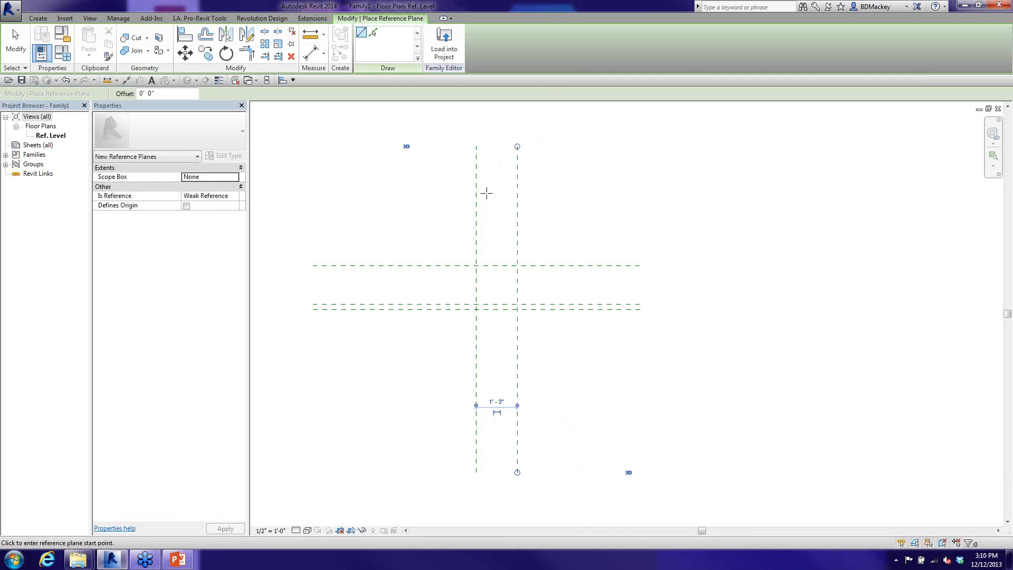
{"action": "key", "text": "Escape"}
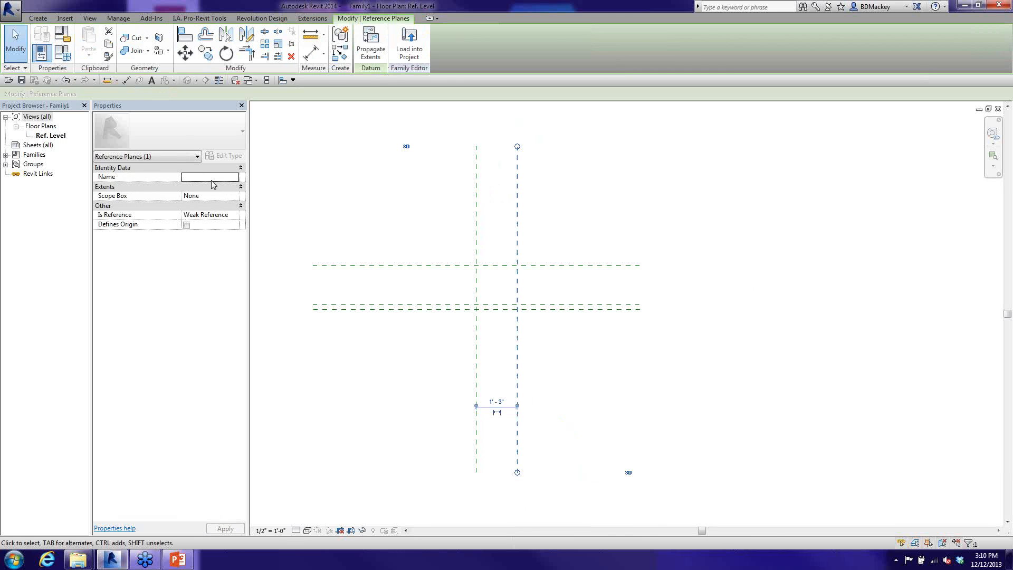
- Name the new vertical reference plane Right and set its Is Reference property to Right
{"action": "type", "text": "Right"}
{"action": "key", "text": "Tab"}
{"action": "key", "text": "Tab"}
{"action": "type", "text": "F"}
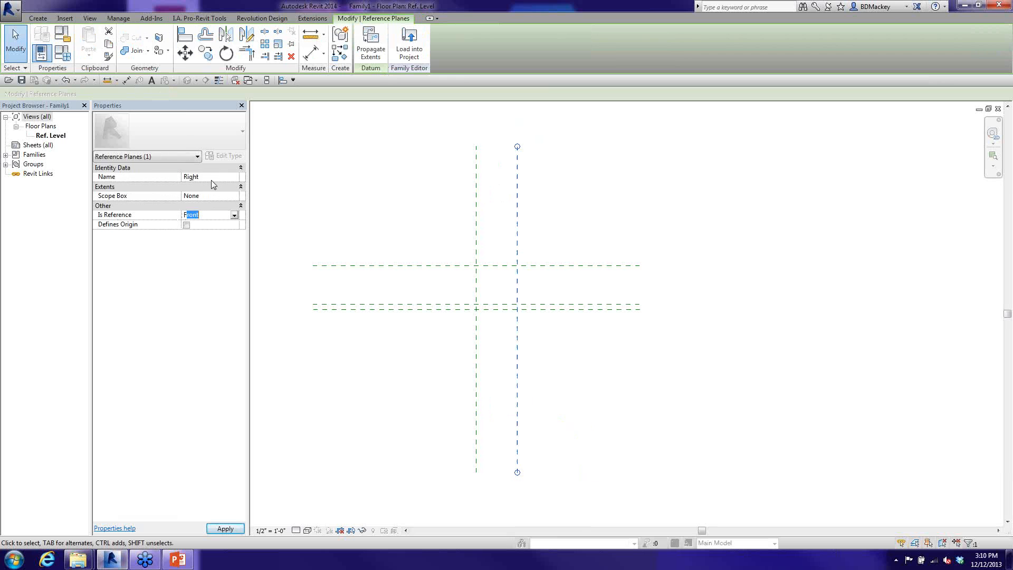
{"action": "key", "text": "BackSpace"}
{"action": "type", "text": "ront"}
{"action": "key", "text": "Return"}
{"action": "double_click", "coordinate": [210, 215]}
{"action": "type", "text": "Right"}
{"action": "left_click", "coordinate": [310, 214]}
- Rename the Center (Left/Right) reference plane Left and set its Is Reference property to Left
{"action": "left_click", "coordinate": [476, 280]}
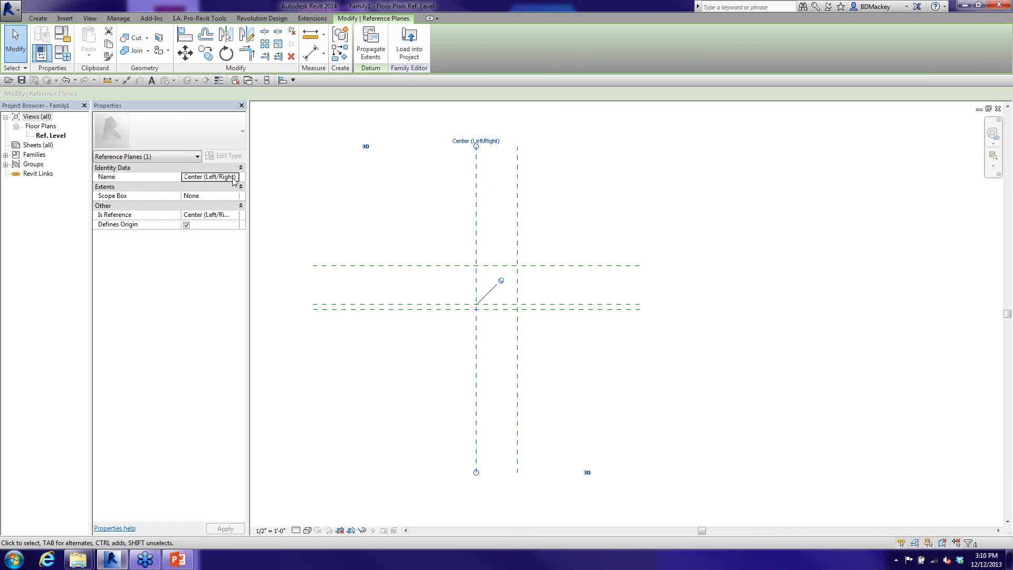
{"action": "left_click", "coordinate": [185, 179]}
{"action": "type", "text": "Left"}
{"action": "key", "text": "Tab"}
{"action": "key", "text": "Tab"}
{"action": "type", "text": "Left"}
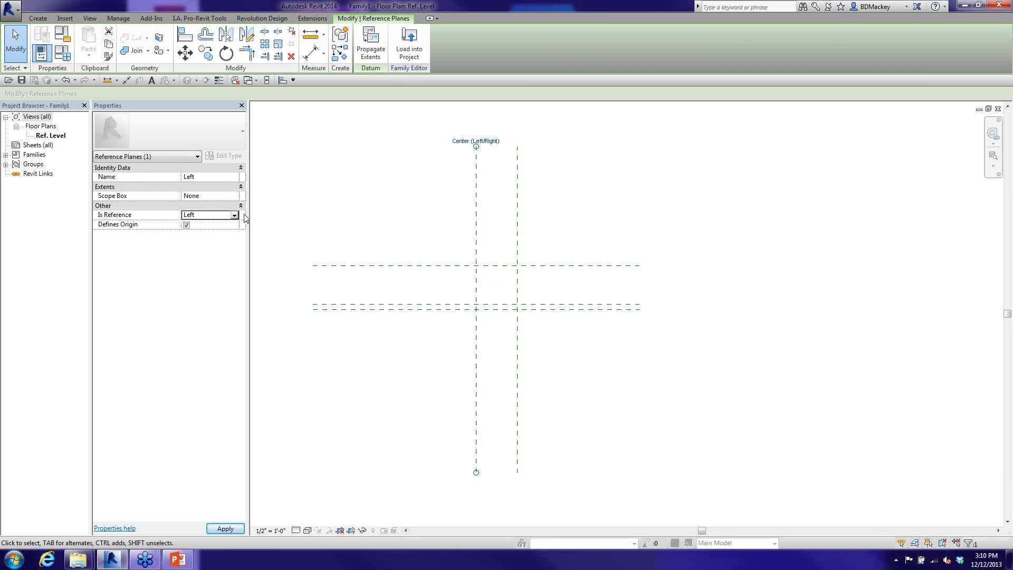
{"action": "left_click", "coordinate": [525, 288]}
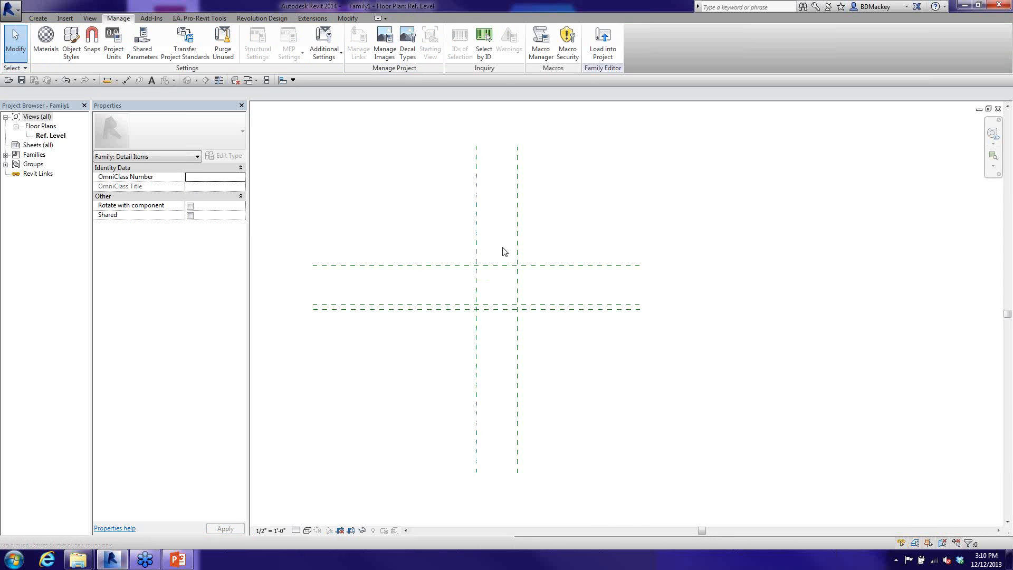
- Start a Brick filled region and sketch its rectangular boundary between the Left, Right, Top and Mortar planes, about 1'-3" by 1'-2"
{"action": "scroll", "coordinate": [529, 269], "scroll_direction": "up", "scroll_amount": 2}
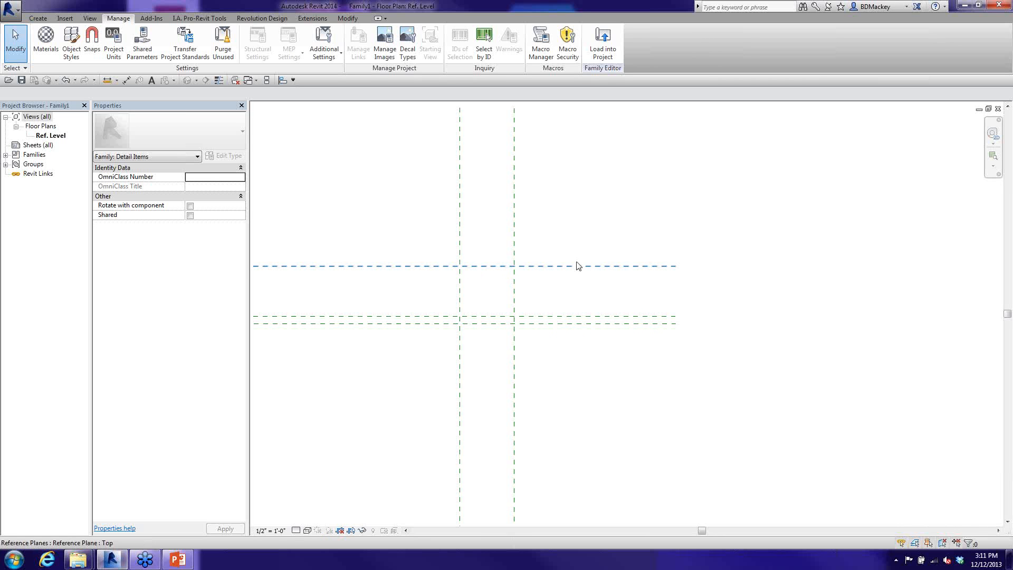
{"action": "middle_click_drag", "start_coordinate": [499, 311], "coordinate": [505, 307]}
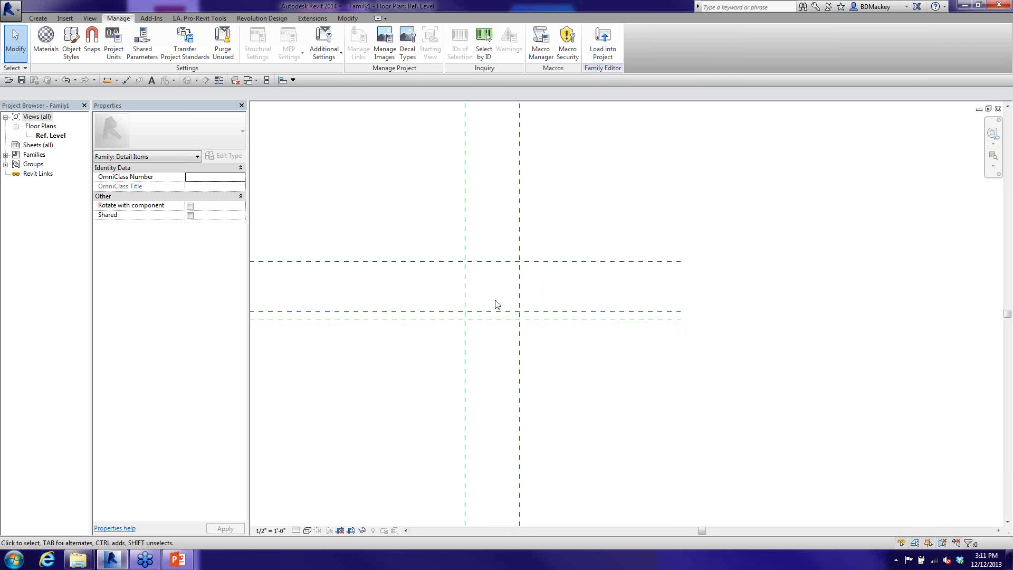
{"action": "left_click", "coordinate": [38, 18]}
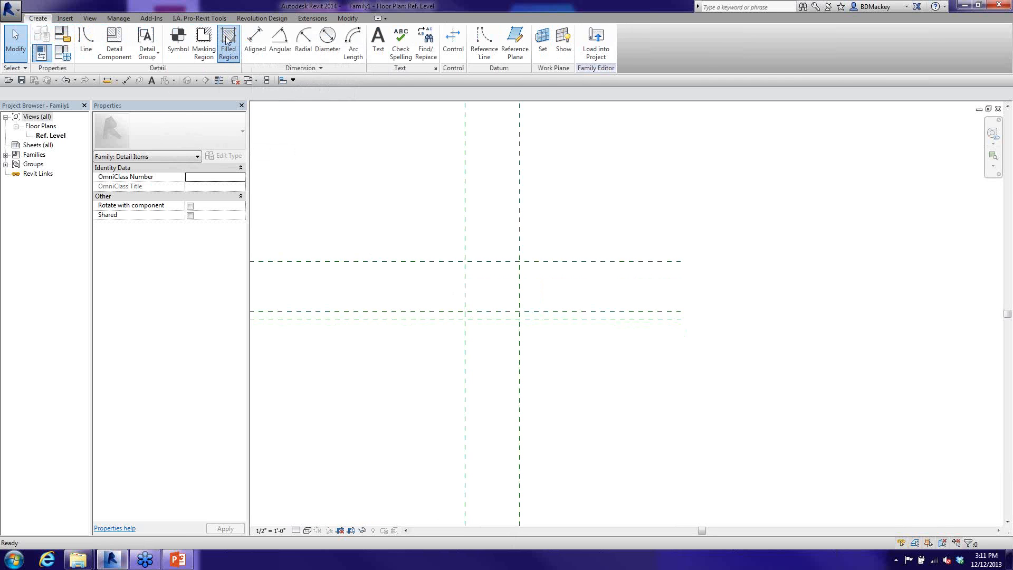
{"action": "left_click", "coordinate": [227, 39]}
{"action": "left_click", "coordinate": [230, 132]}
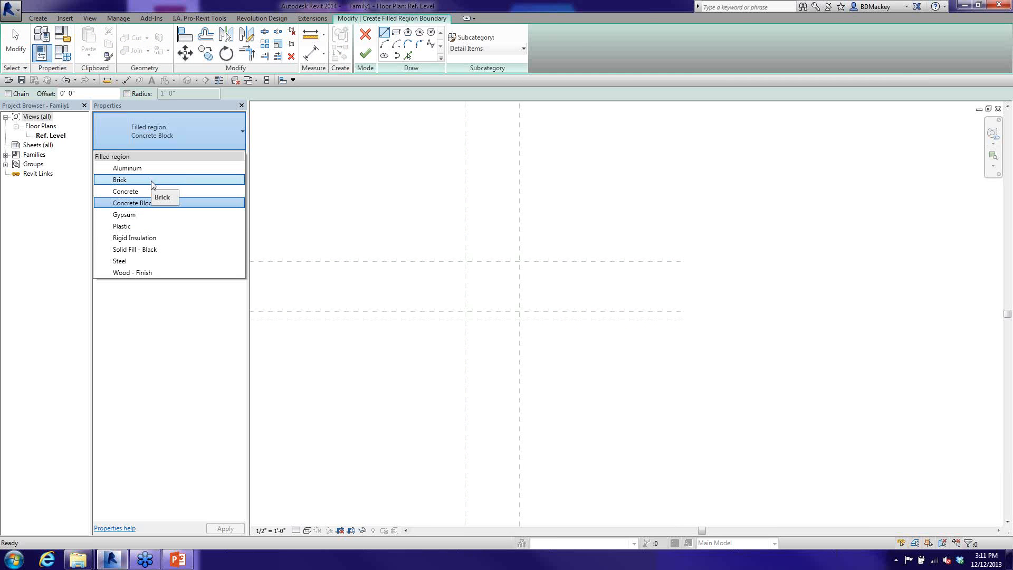
{"action": "left_click", "coordinate": [152, 182]}
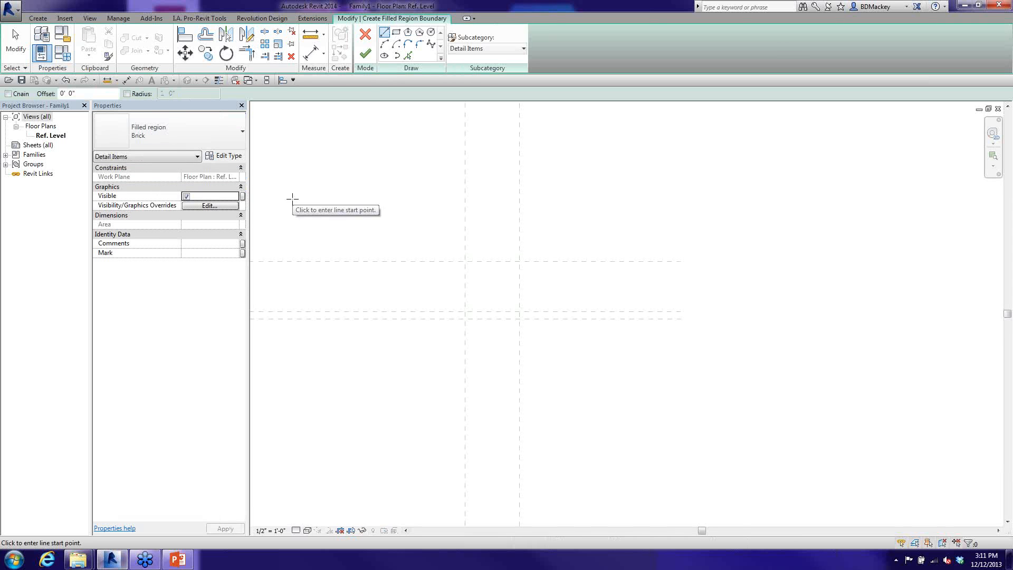
{"action": "left_click", "coordinate": [397, 33]}
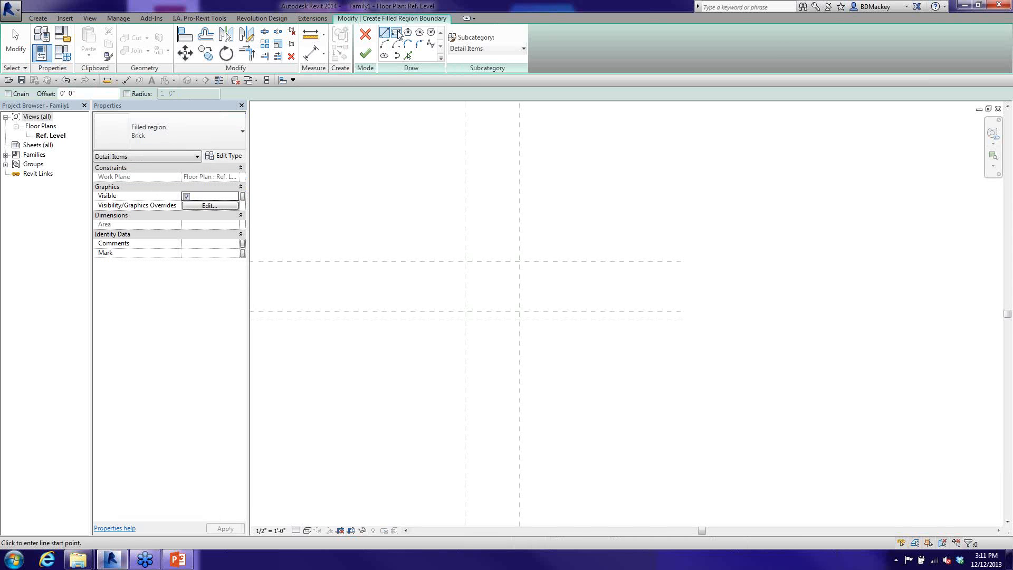
{"action": "left_click", "coordinate": [466, 261]}
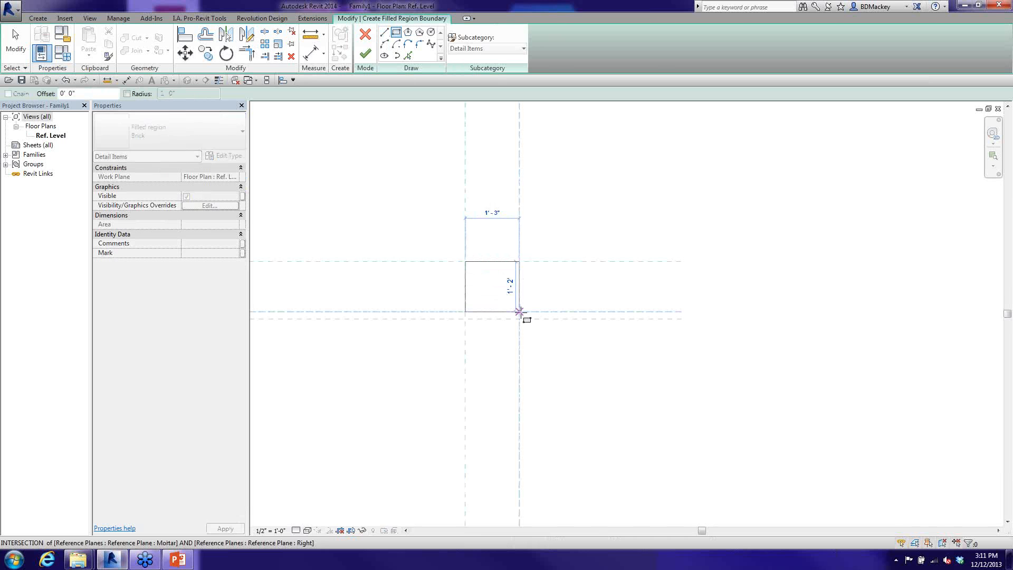
{"action": "left_click", "coordinate": [519, 311]}
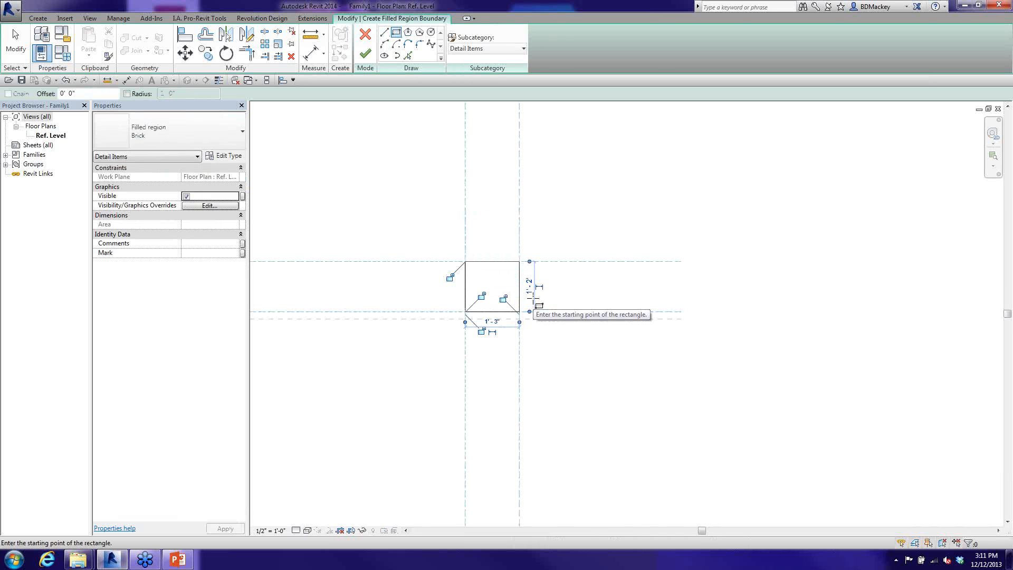
- Lock all four edges of the rectangular boundary to their reference planes and end the rectangle sketching
{"action": "left_click", "coordinate": [503, 298]}
{"action": "left_click", "coordinate": [481, 296]}
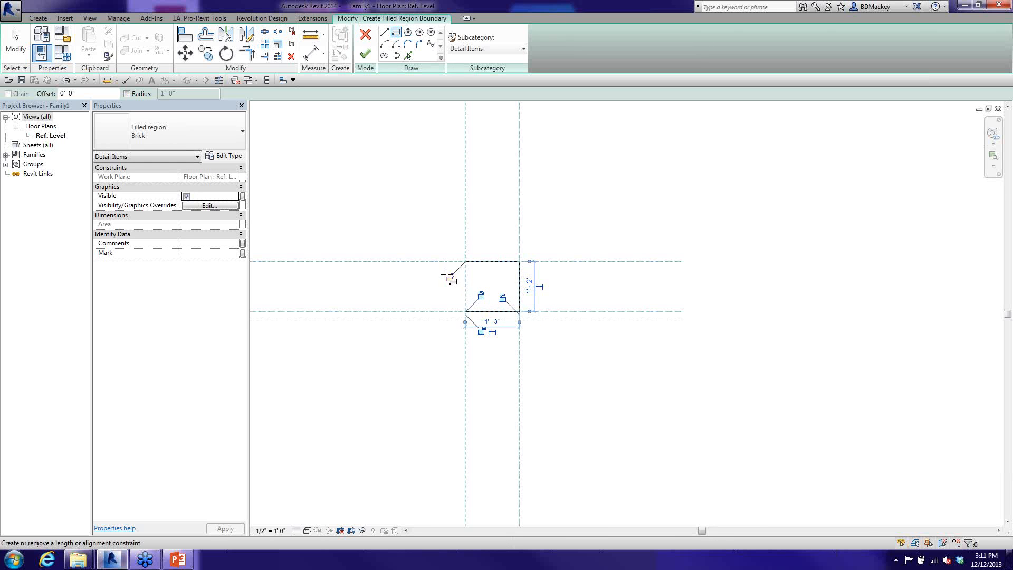
{"action": "left_click", "coordinate": [481, 331]}
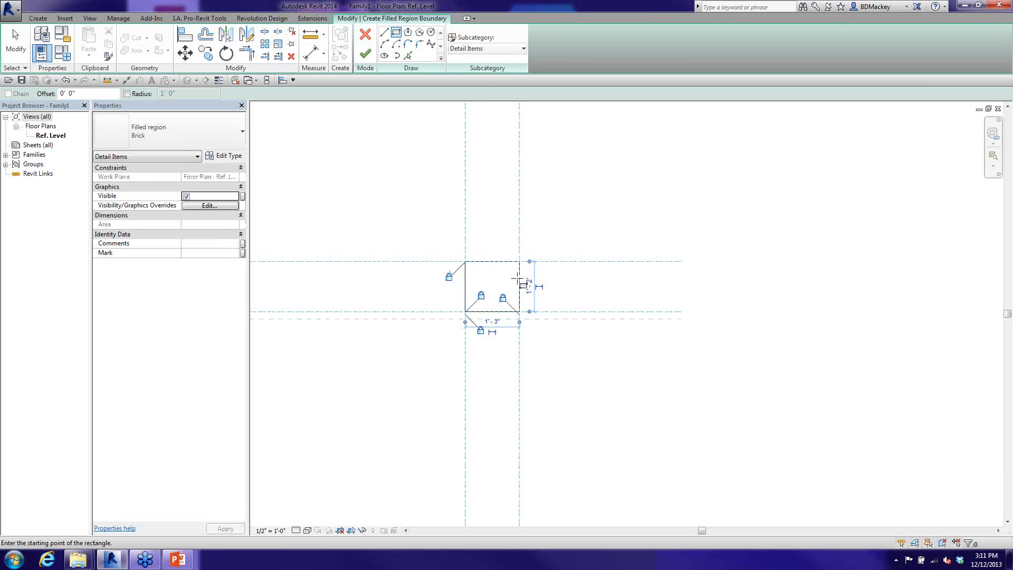
{"action": "right_click", "coordinate": [444, 196]}
{"action": "left_click", "coordinate": [462, 202]}
{"action": "right_click", "coordinate": [465, 205]}
{"action": "left_click", "coordinate": [481, 212]}
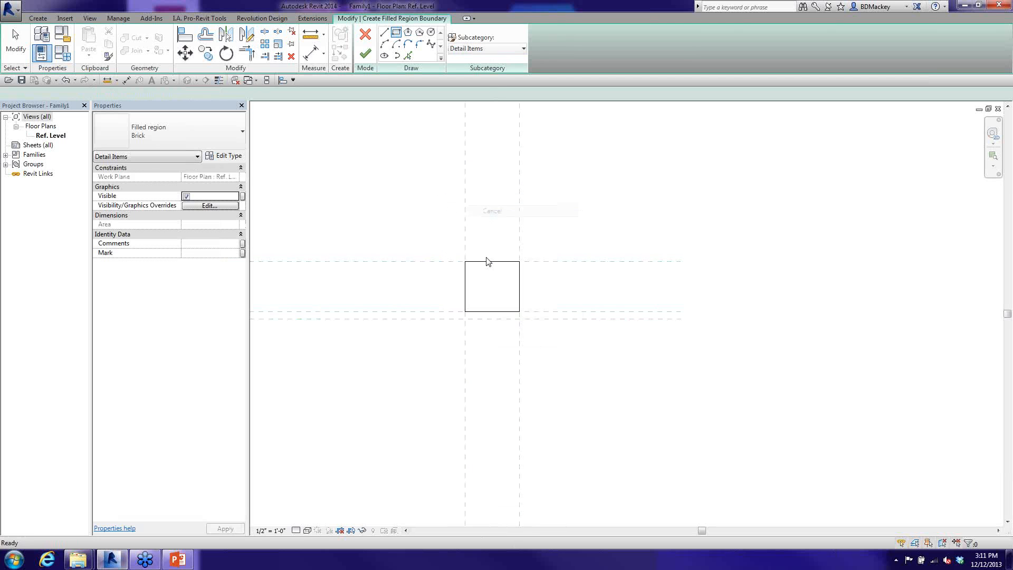
- Assign the four boundary lines to subcategory #03 and finish the Brick filled region
{"action": "left_click", "coordinate": [486, 262]}
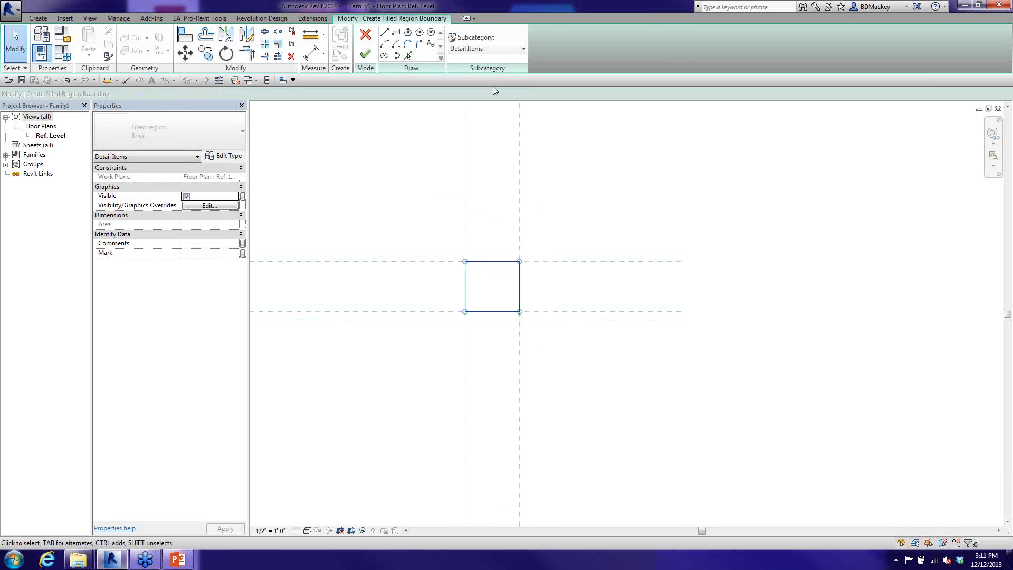
{"action": "left_click", "coordinate": [506, 49]}
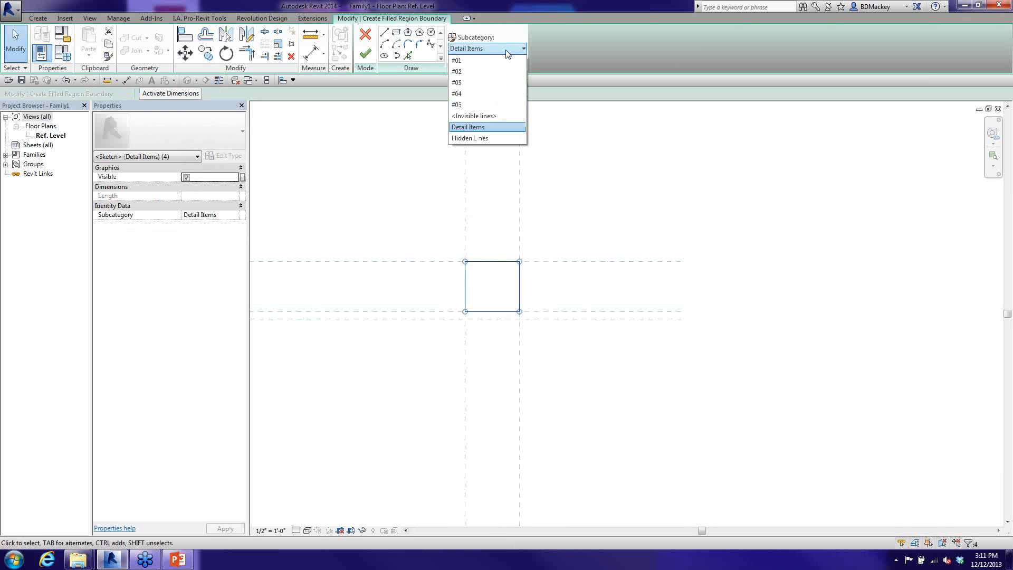
{"action": "left_click", "coordinate": [467, 83]}
{"action": "left_click", "coordinate": [516, 248]}
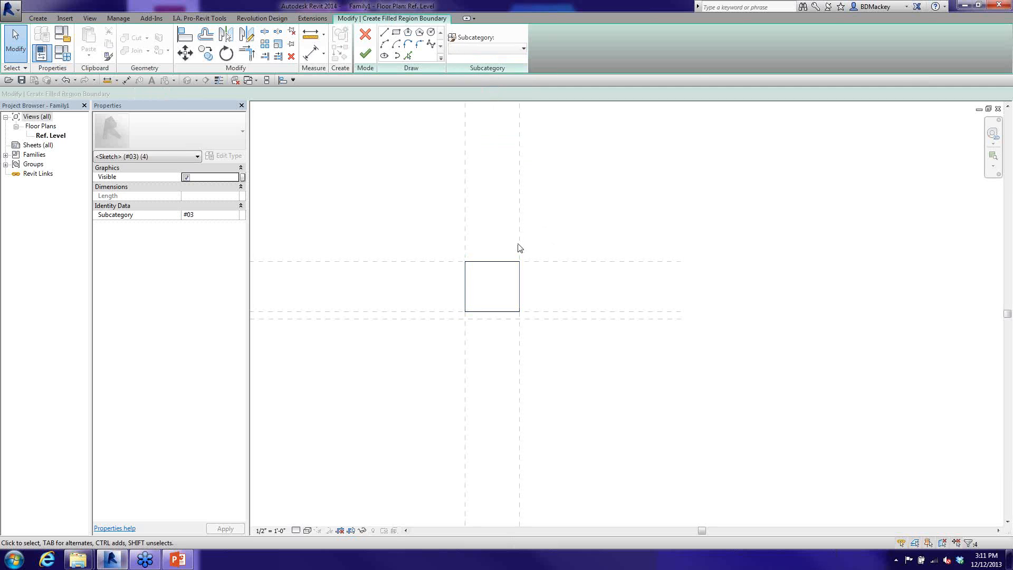
{"action": "scroll", "coordinate": [509, 250], "scroll_direction": "up", "scroll_amount": 1}
{"action": "scroll", "coordinate": [507, 246], "scroll_direction": "up", "scroll_amount": 2}
{"action": "middle_click_drag", "start_coordinate": [509, 260], "coordinate": [524, 227]}
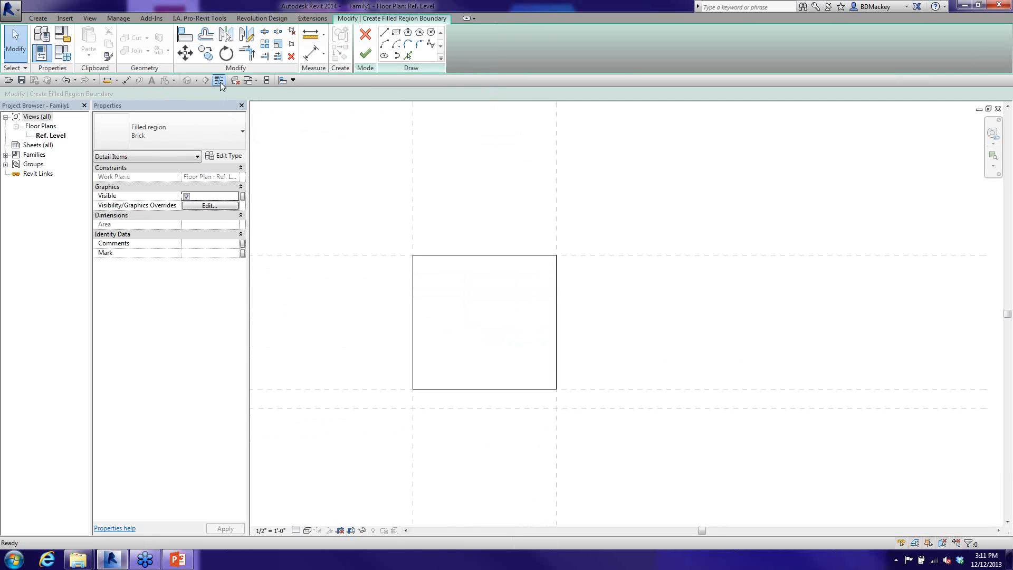
{"action": "left_click", "coordinate": [365, 55]}
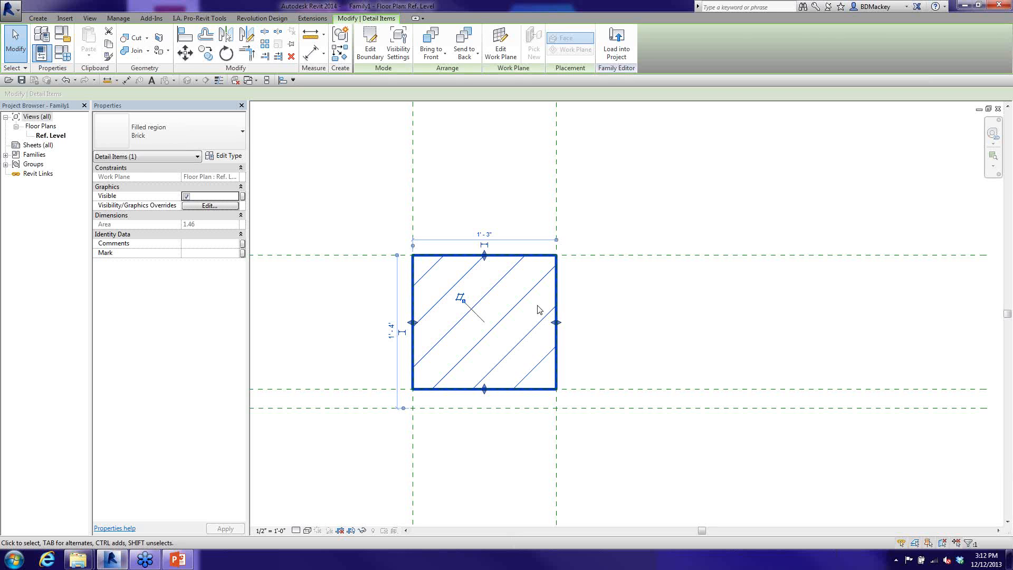
{"action": "left_click", "coordinate": [619, 317]}
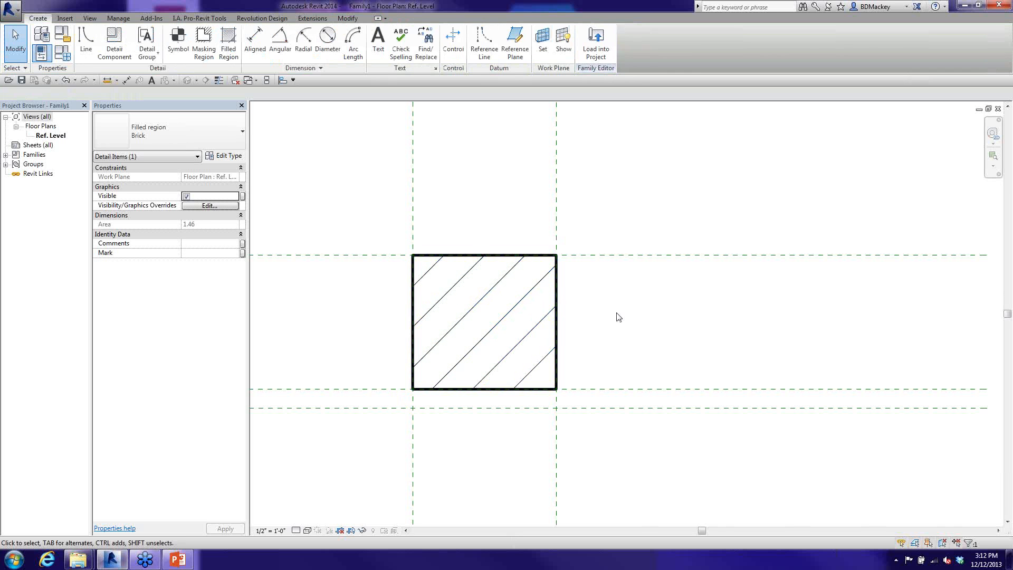
- Examine the nested mortar joint and head weep components in the 042_Masonry Brick Side family and their use in the wall foundation detail
{"action": "key", "text": "ctrl+Tab"}
{"action": "scroll", "coordinate": [603, 360], "scroll_direction": "up", "scroll_amount": 3}
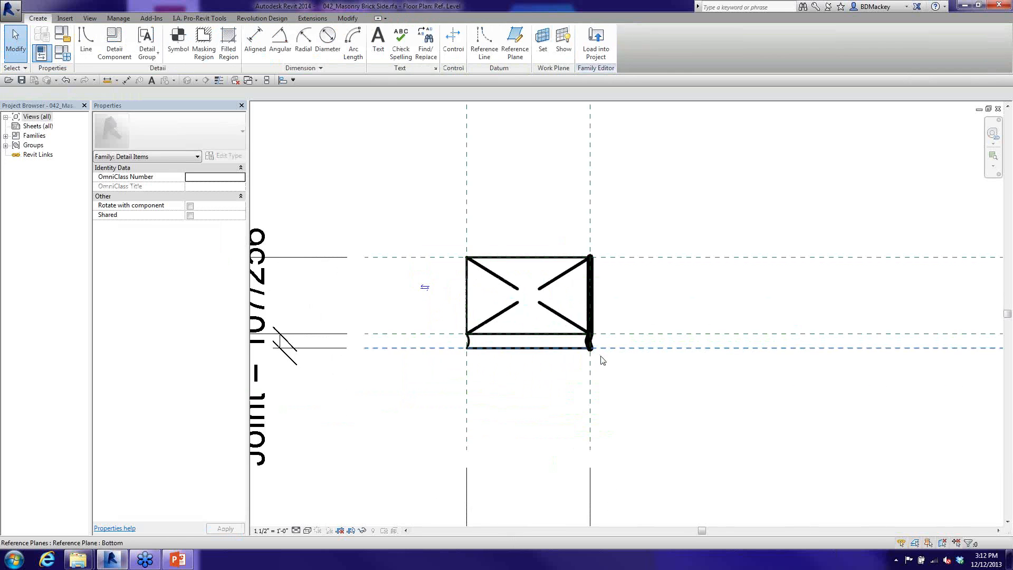
{"action": "left_click", "coordinate": [570, 372]}
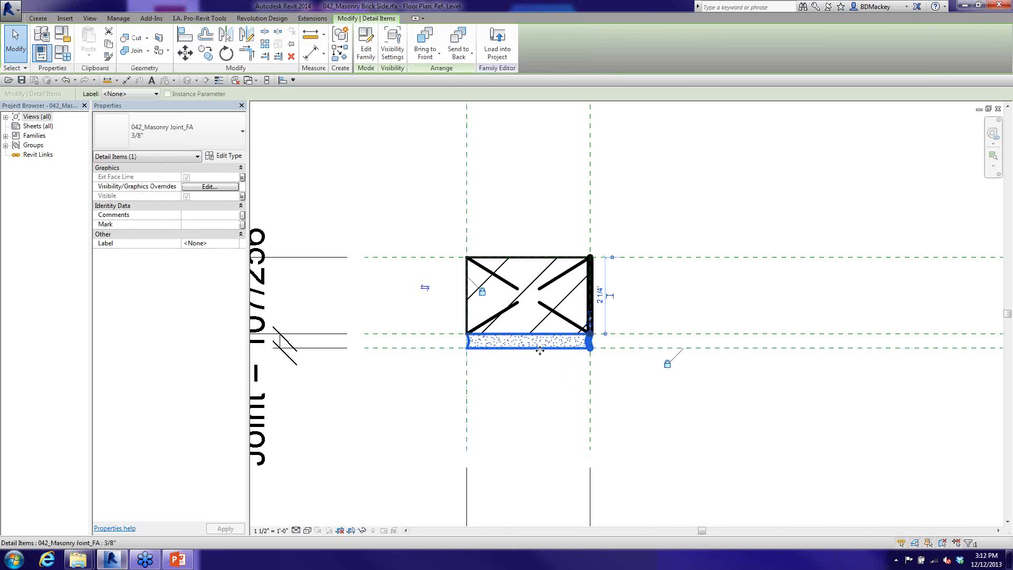
{"action": "left_click", "coordinate": [511, 311]}
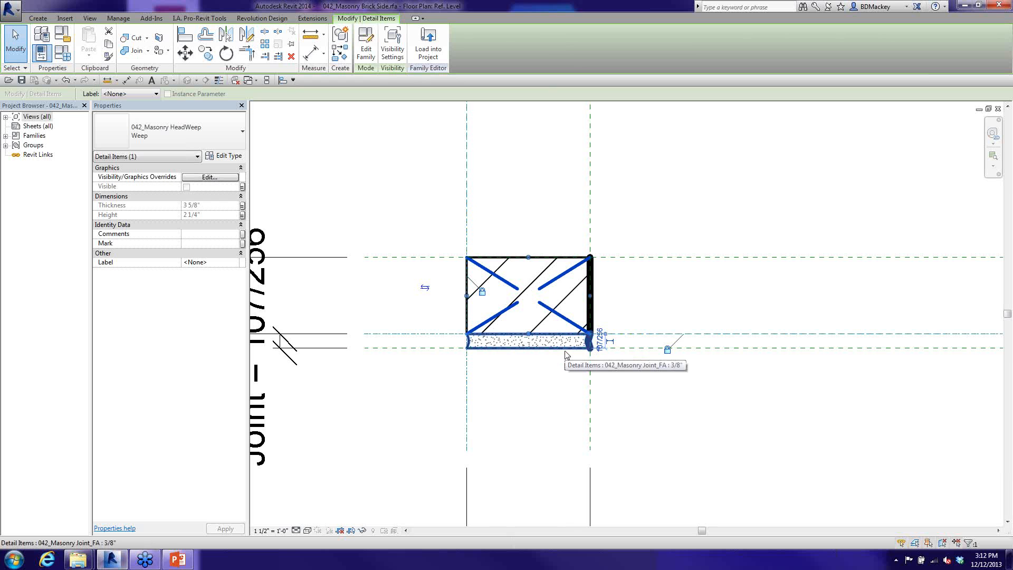
{"action": "key", "text": "Escape"}
{"action": "left_click", "coordinate": [560, 353]}
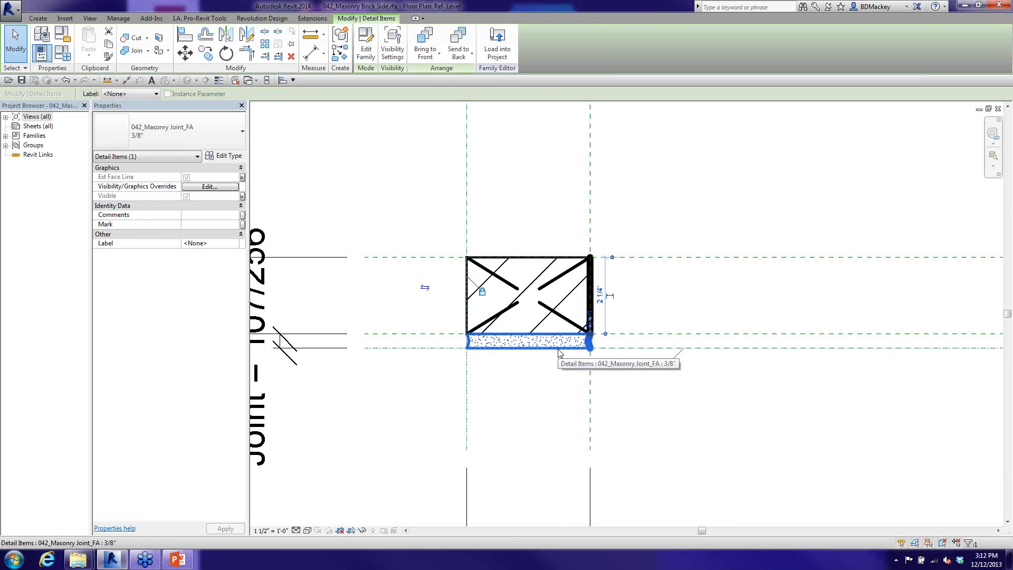
{"action": "key", "text": "Escape"}
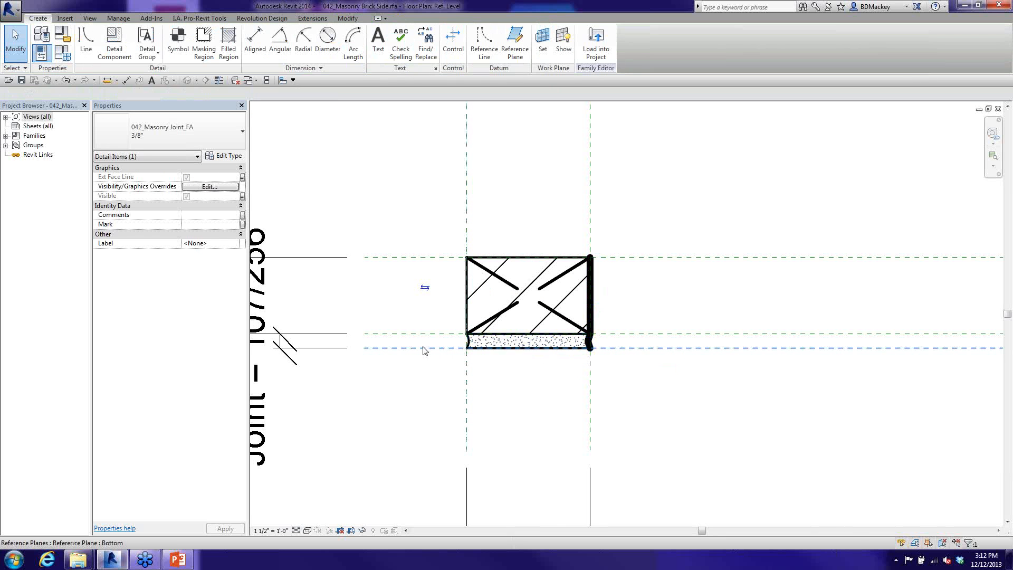
{"action": "scroll", "coordinate": [465, 345], "scroll_direction": "up", "scroll_amount": 1}
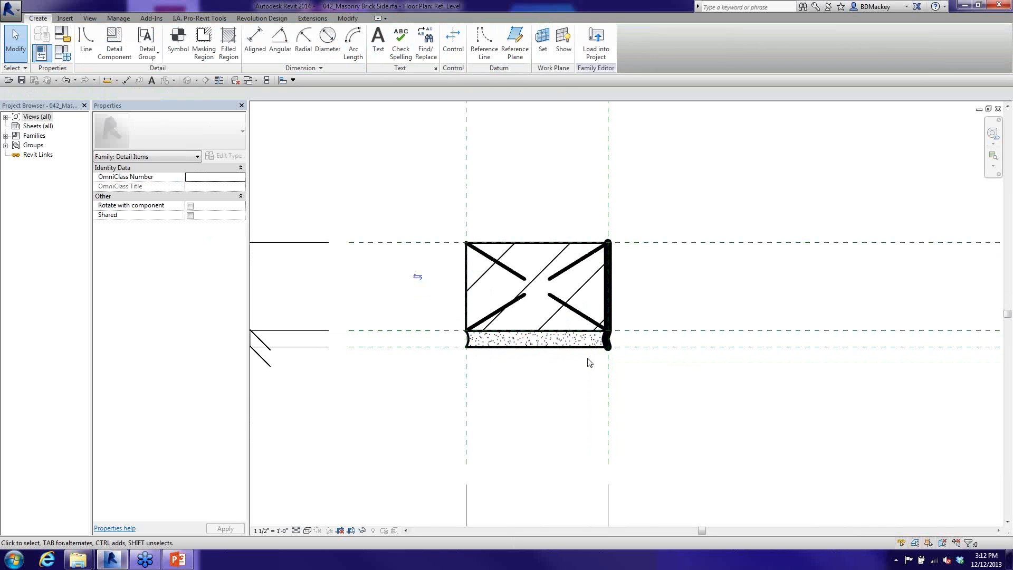
{"action": "left_click", "coordinate": [557, 306]}
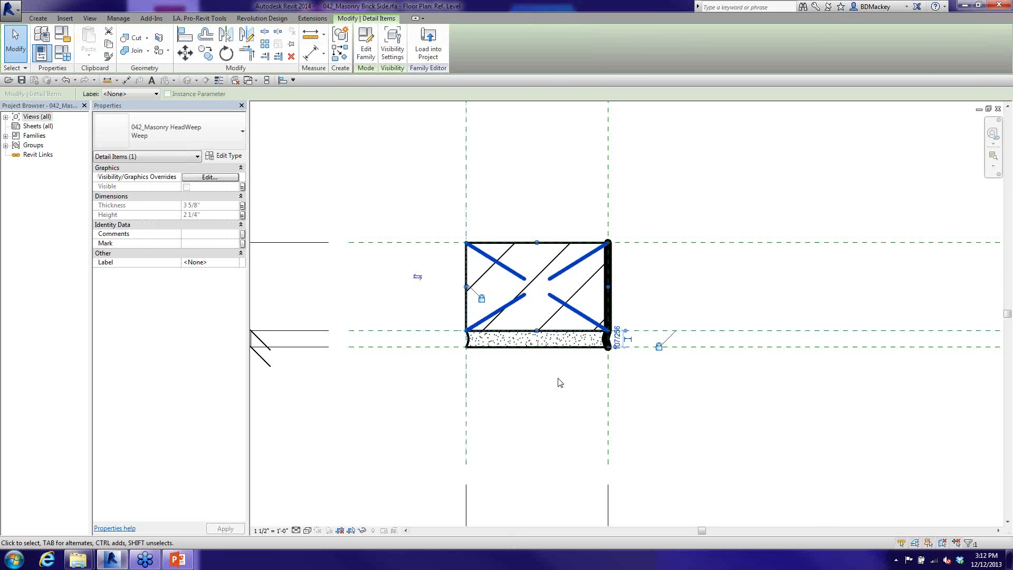
{"action": "double_click", "coordinate": [539, 300]}
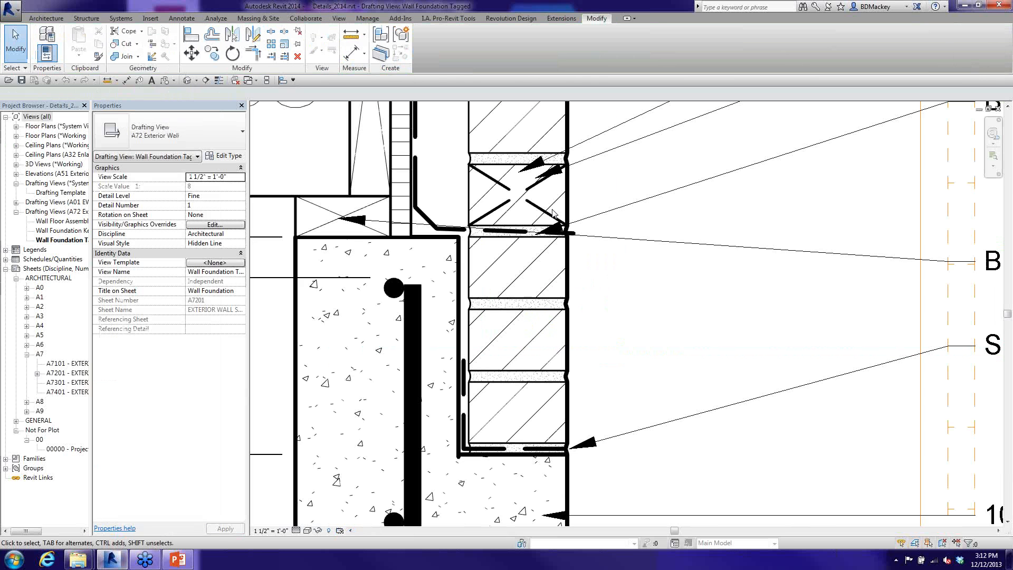
- Tag the modular brick containing the weep in the wall foundation detail and delete that tag
{"action": "middle_click_drag", "start_coordinate": [553, 213], "coordinate": [549, 263]}
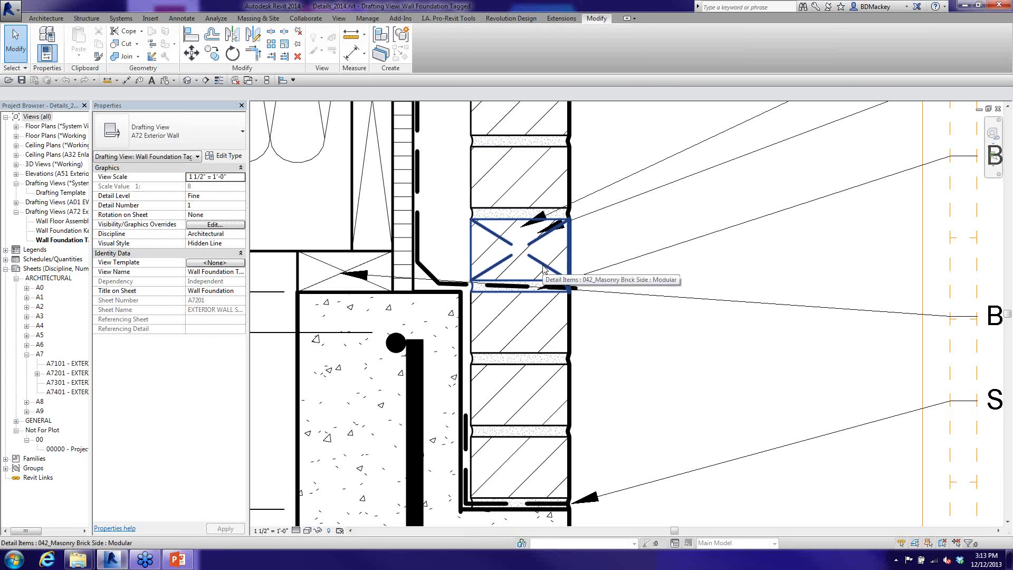
{"action": "left_click", "coordinate": [139, 81]}
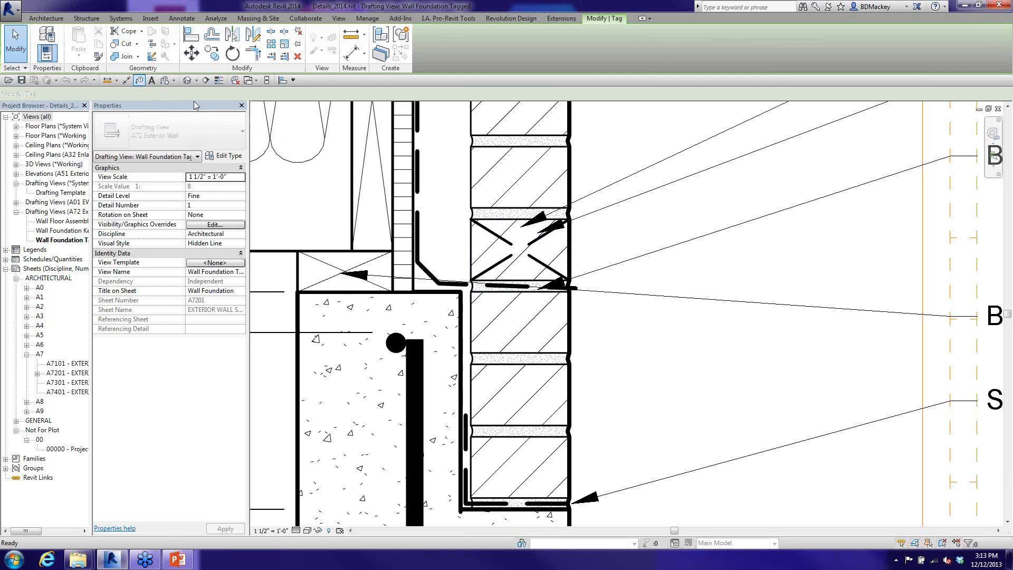
{"action": "left_click", "coordinate": [547, 269]}
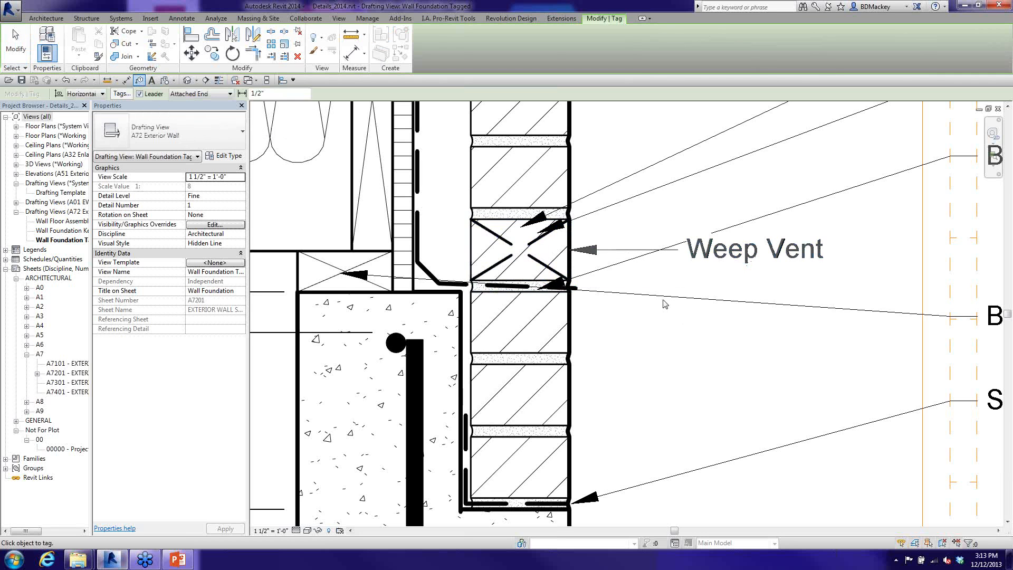
{"action": "key", "text": "Escape"}
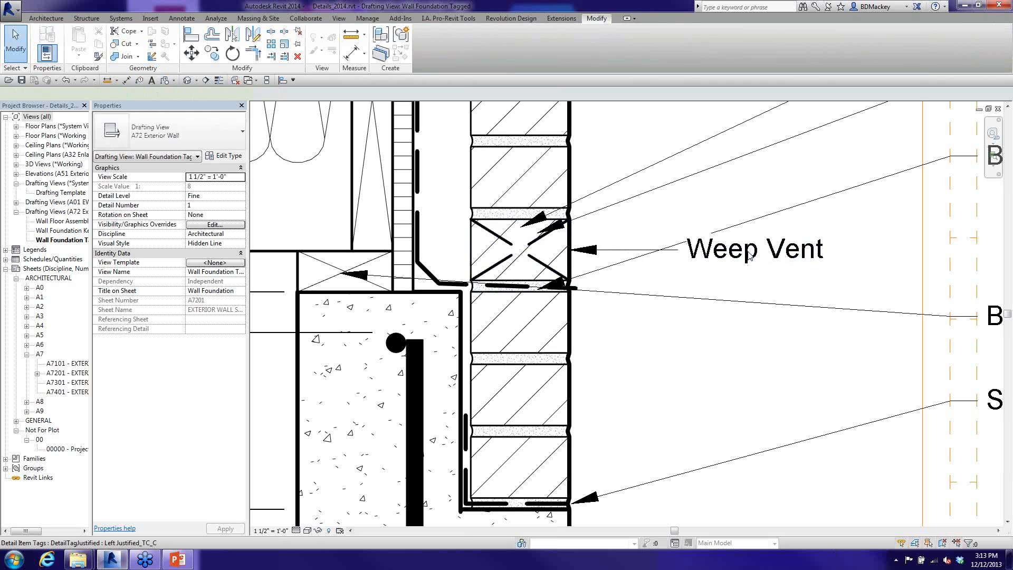
{"action": "left_click", "coordinate": [750, 259]}
{"action": "key", "text": "Delete"}
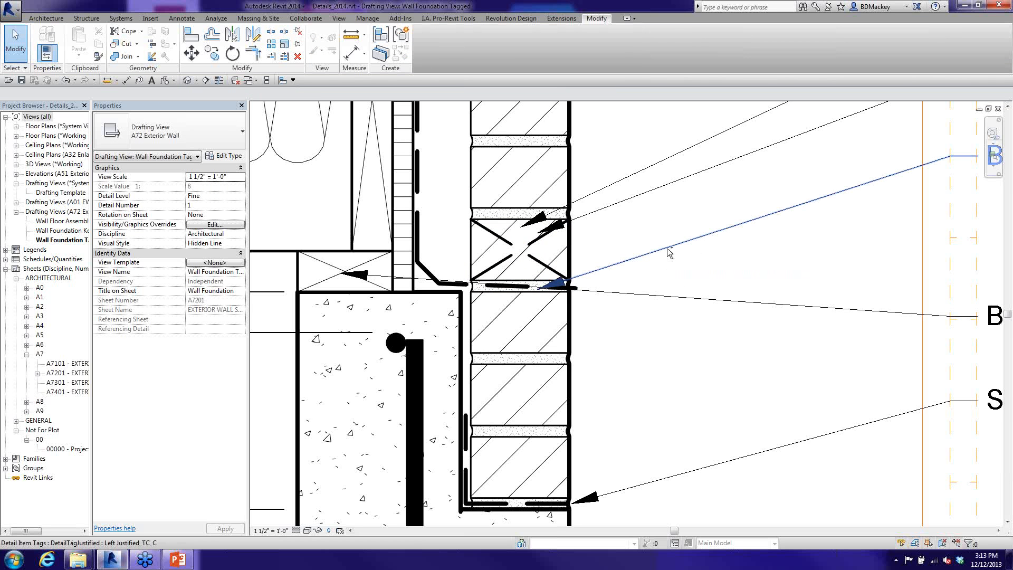
- Return to the new brick family and save it as Brick in the Detailing folder
{"action": "key", "text": "ctrl+Tab"}
{"action": "key", "text": "ctrl+Tab"}
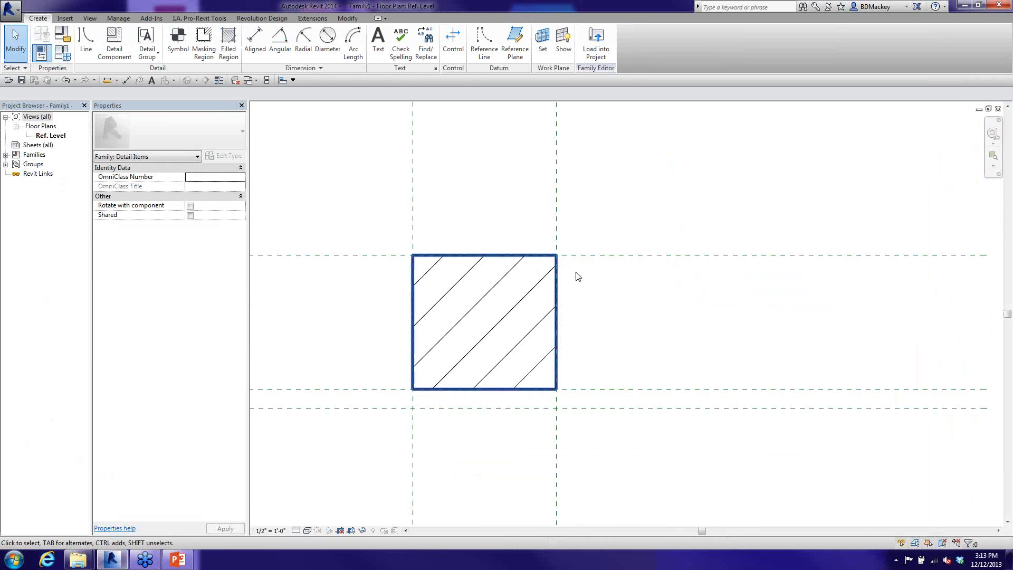
{"action": "middle_click_drag", "start_coordinate": [513, 300], "coordinate": [550, 292]}
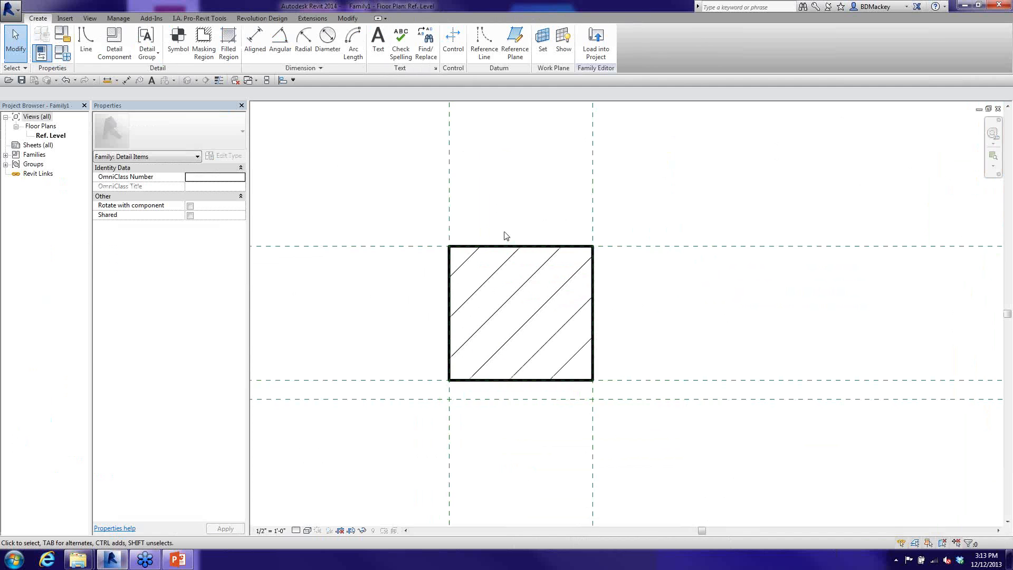
{"action": "scroll", "coordinate": [505, 236], "scroll_direction": "down", "scroll_amount": 2}
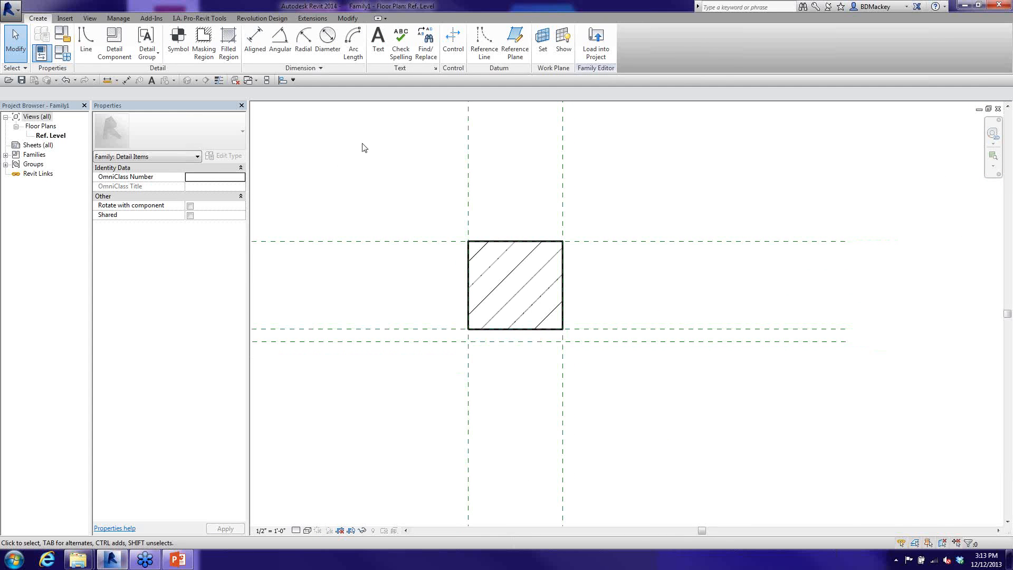
{"action": "left_click", "coordinate": [26, 83]}
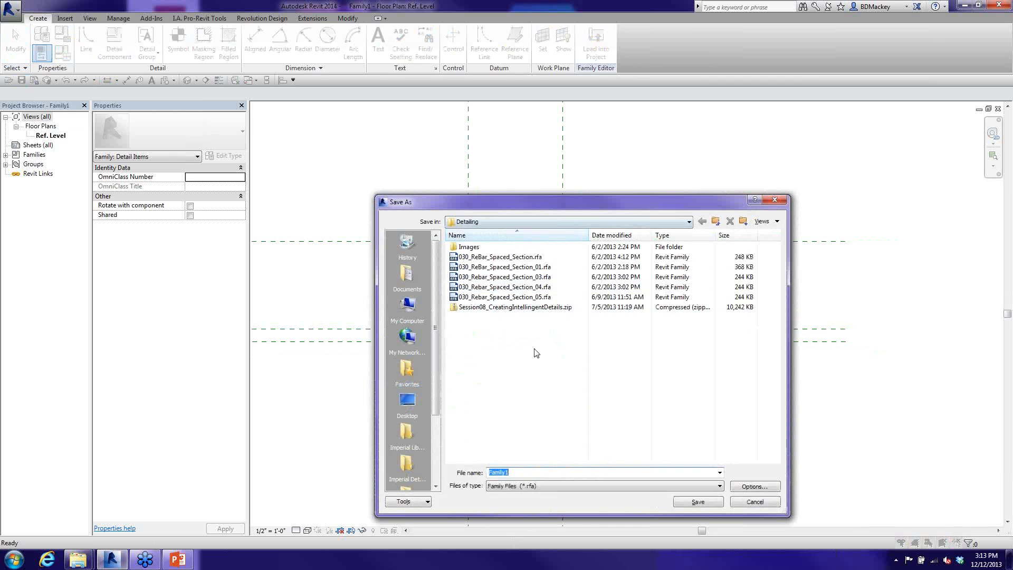
{"action": "type", "text": "Brick"}
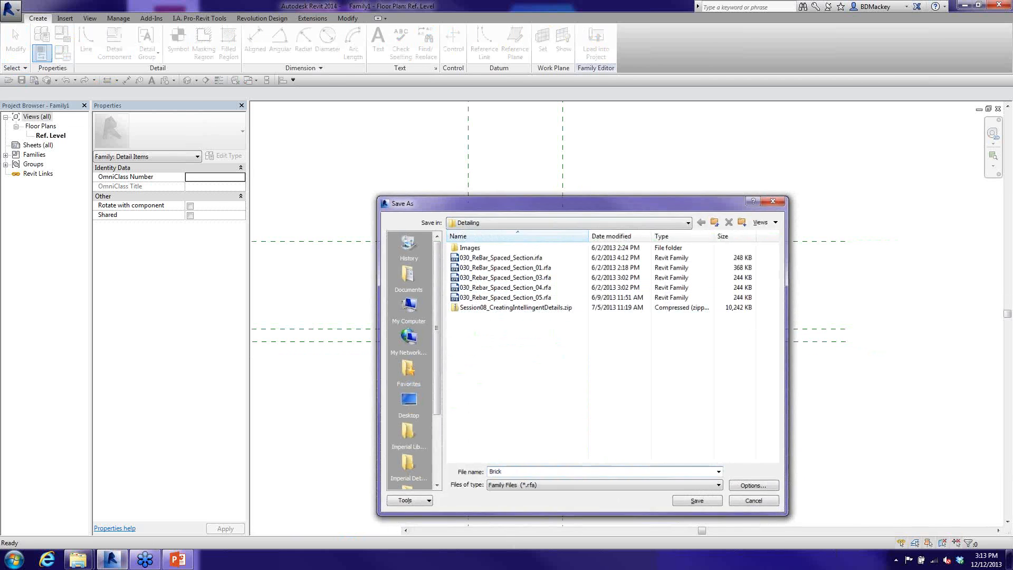
{"action": "key", "text": "Return"}
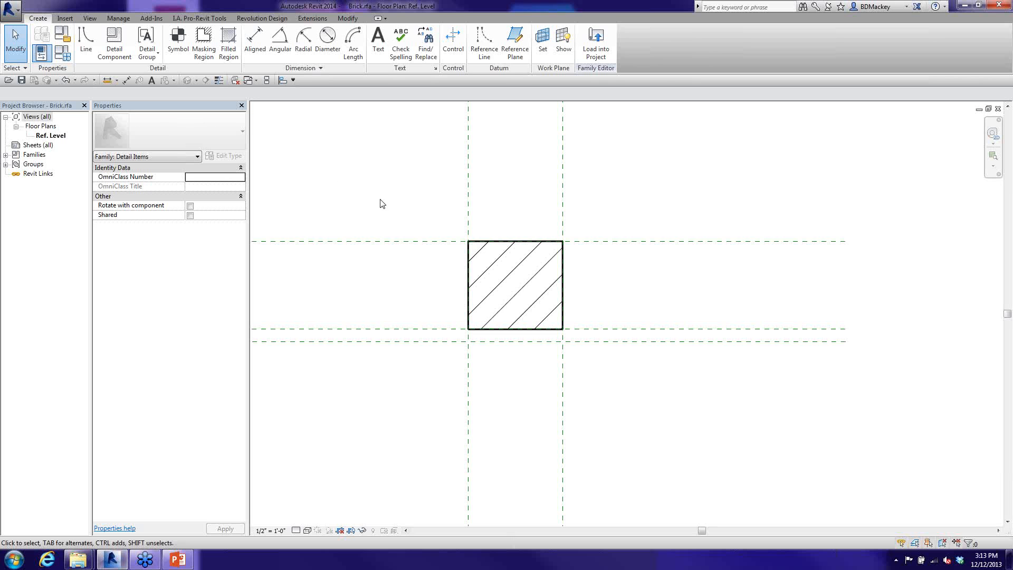
- Add two aligned dimensions beside the brick, one between the Bottom and Mortar planes and one between the Mortar and Top planes
{"action": "scroll", "coordinate": [382, 204], "scroll_direction": "down", "scroll_amount": 2}
{"action": "middle_click_drag", "start_coordinate": [446, 314], "coordinate": [599, 351]}
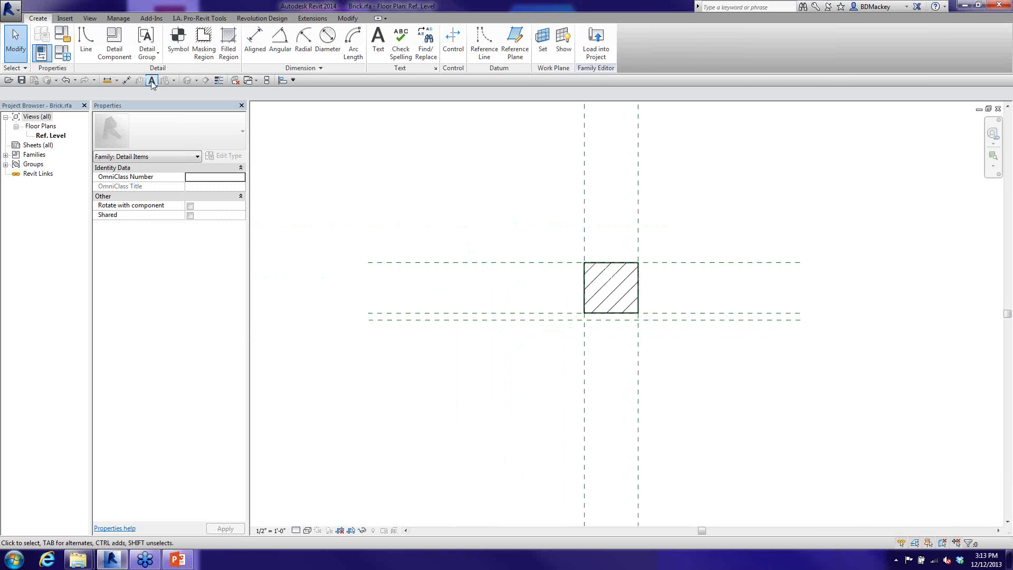
{"action": "left_click", "coordinate": [127, 81]}
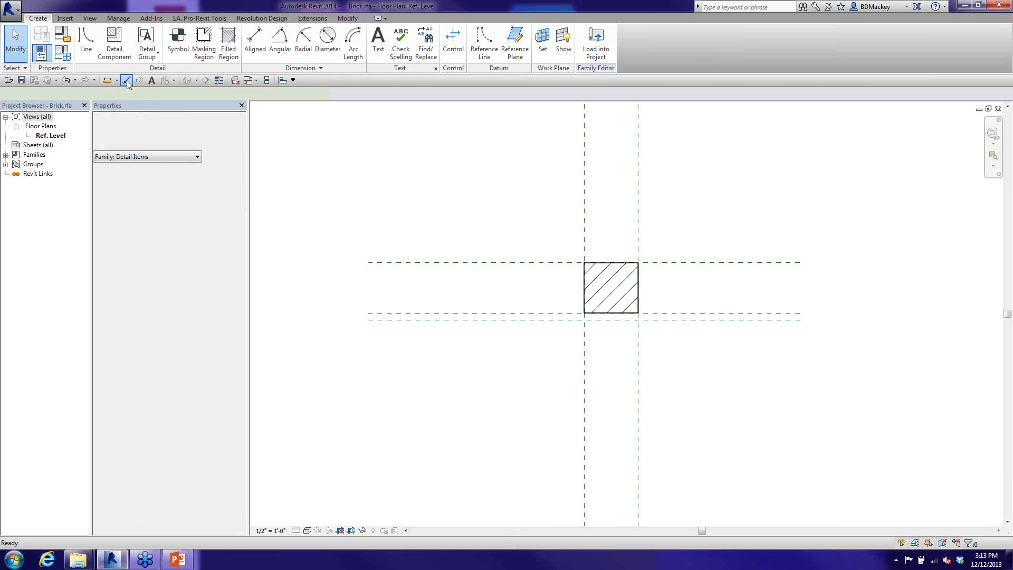
{"action": "left_click", "coordinate": [401, 321]}
{"action": "left_click", "coordinate": [399, 313]}
{"action": "left_click", "coordinate": [343, 334]}
{"action": "left_click", "coordinate": [401, 312]}
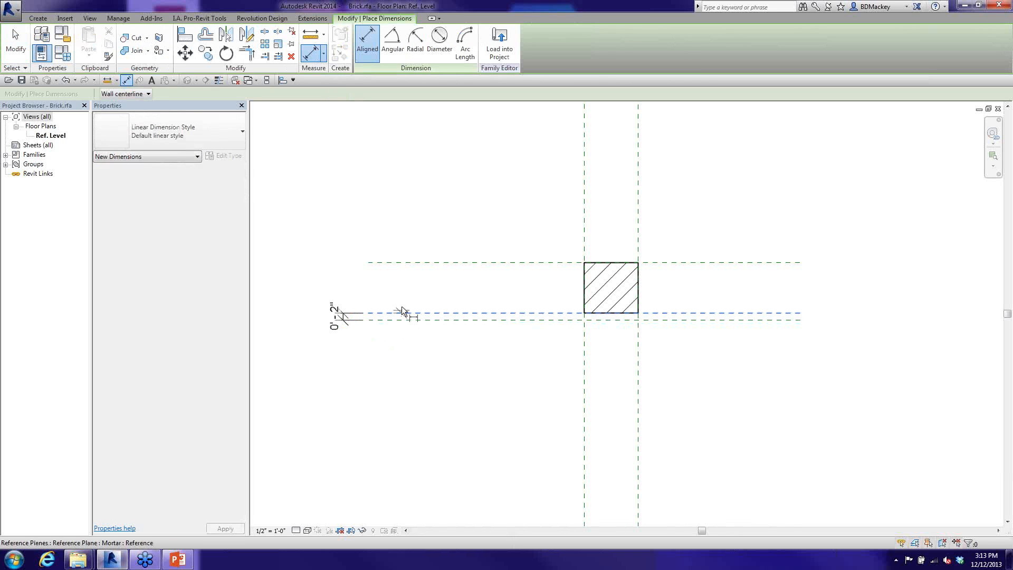
{"action": "left_click", "coordinate": [407, 262]}
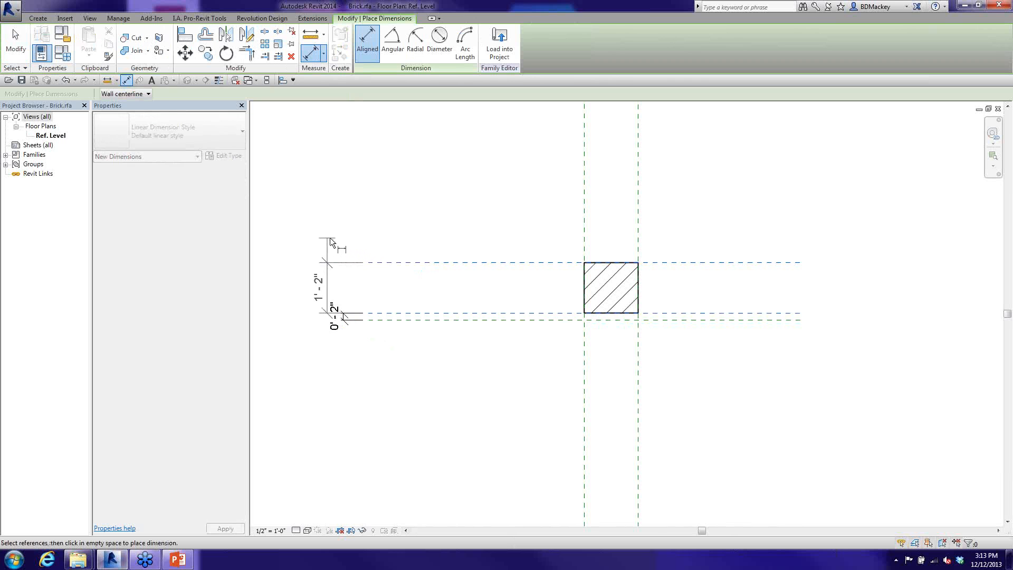
{"action": "left_click", "coordinate": [360, 236]}
{"action": "right_click", "coordinate": [373, 182]}
{"action": "left_click", "coordinate": [438, 191]}
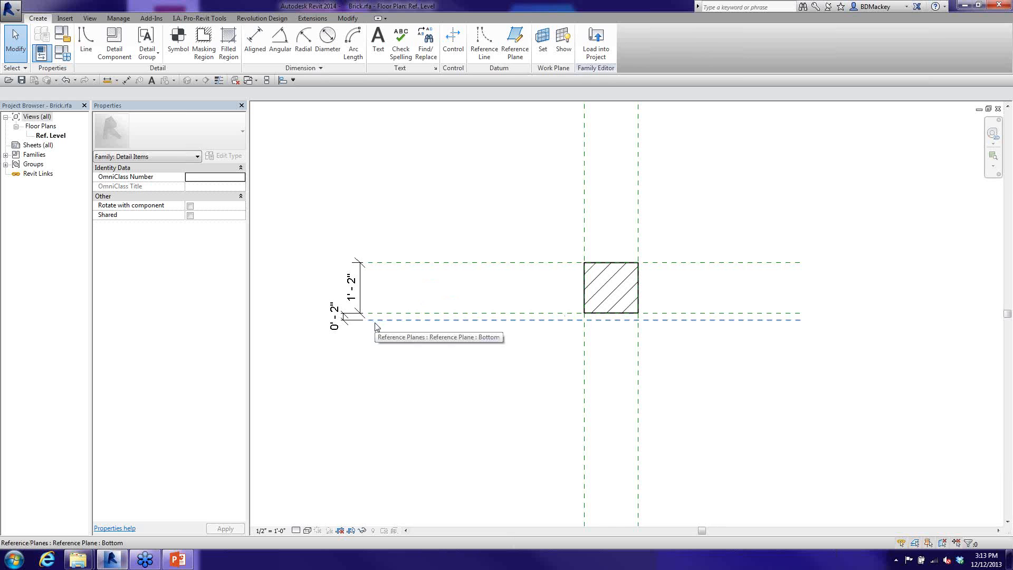
- Set the family's length units to fractional inches, rounded to the nearest 1/256"
{"action": "key", "text": "u"}
{"action": "key", "text": "n"}
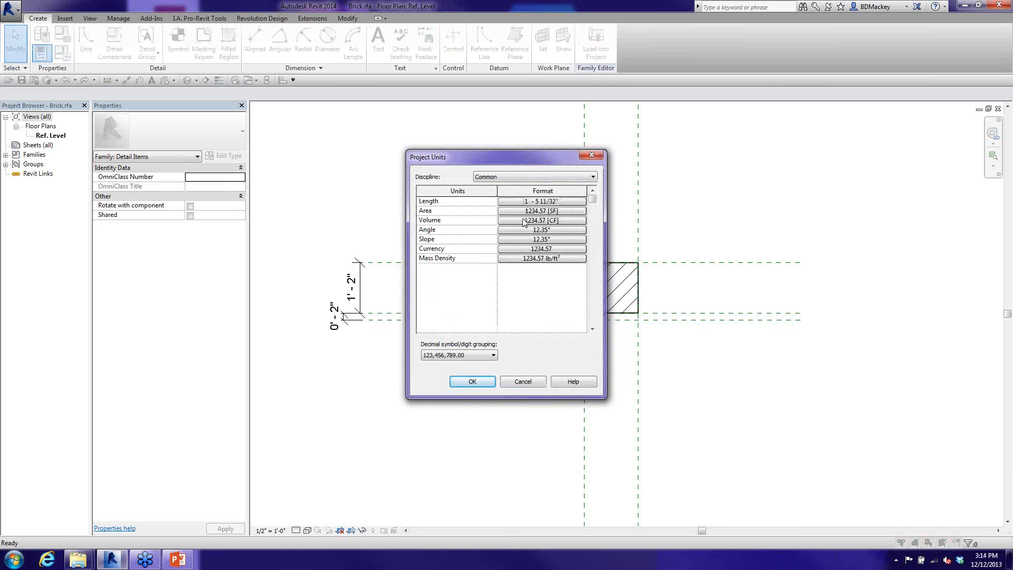
{"action": "left_click", "coordinate": [528, 201]}
{"action": "left_click", "coordinate": [527, 220]}
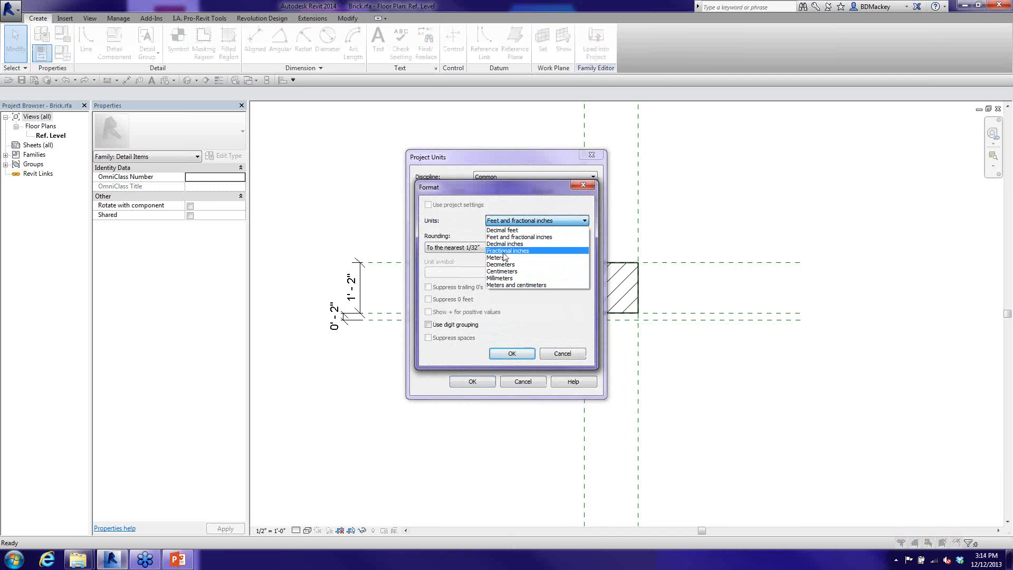
{"action": "left_click", "coordinate": [499, 251]}
{"action": "left_click", "coordinate": [491, 248]}
{"action": "left_click", "coordinate": [464, 313]}
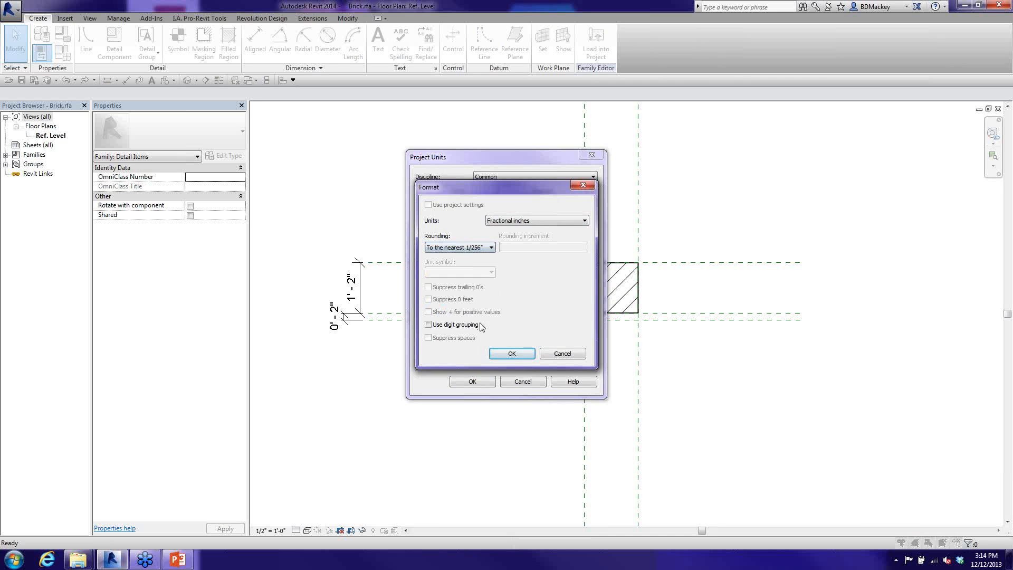
{"action": "left_click", "coordinate": [500, 354]}
{"action": "left_click", "coordinate": [475, 382]}
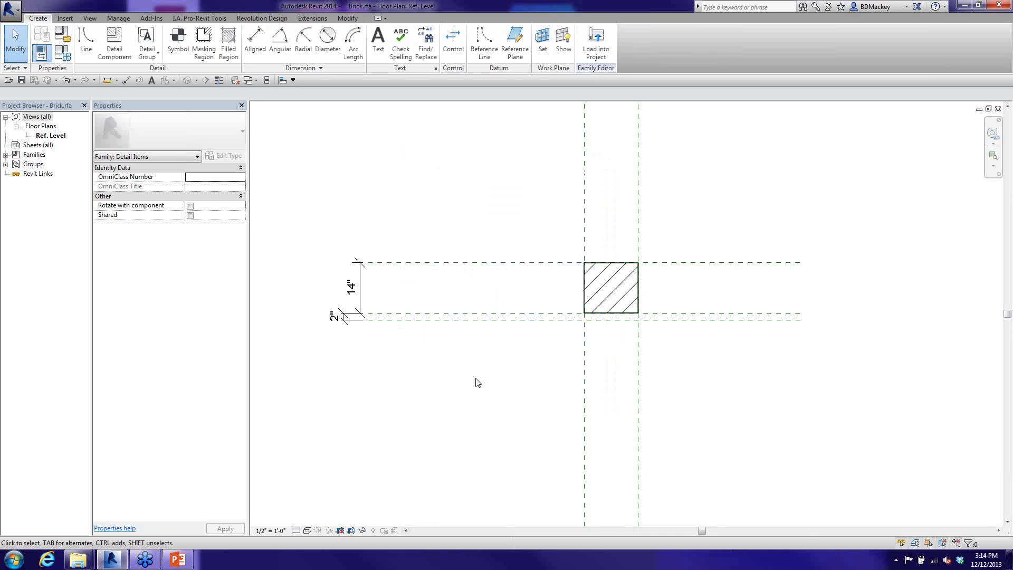
- Label the dimension between the Bottom and Mortar planes with a new type parameter named Mortar Size
{"action": "scroll", "coordinate": [395, 346], "scroll_direction": "up", "scroll_amount": 1}
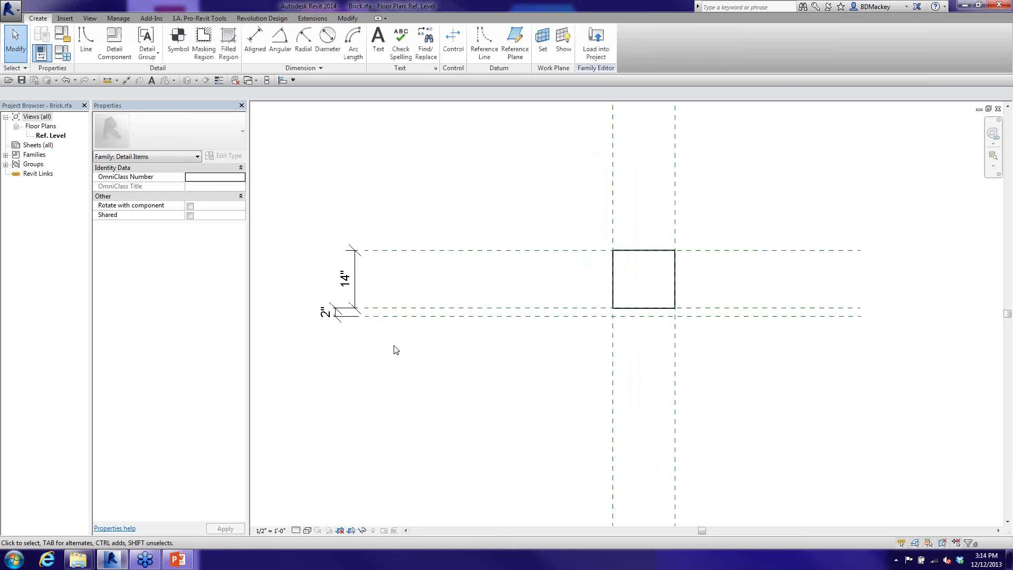
{"action": "middle_click_drag", "start_coordinate": [434, 358], "coordinate": [459, 358]}
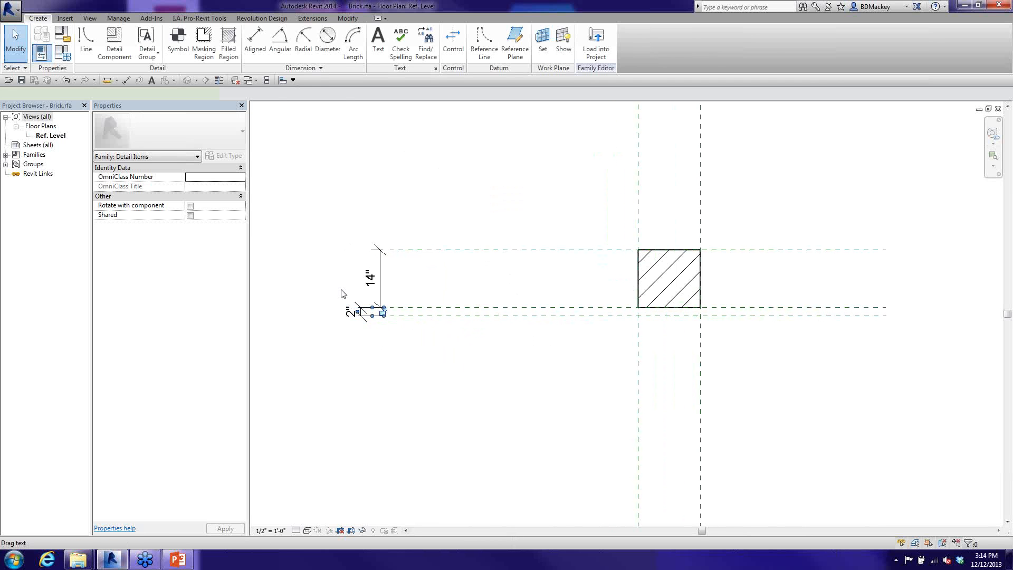
{"action": "left_click", "coordinate": [367, 311]}
{"action": "left_click", "coordinate": [252, 93]}
{"action": "left_click", "coordinate": [253, 113]}
{"action": "type", "text": "Mortar Size"}
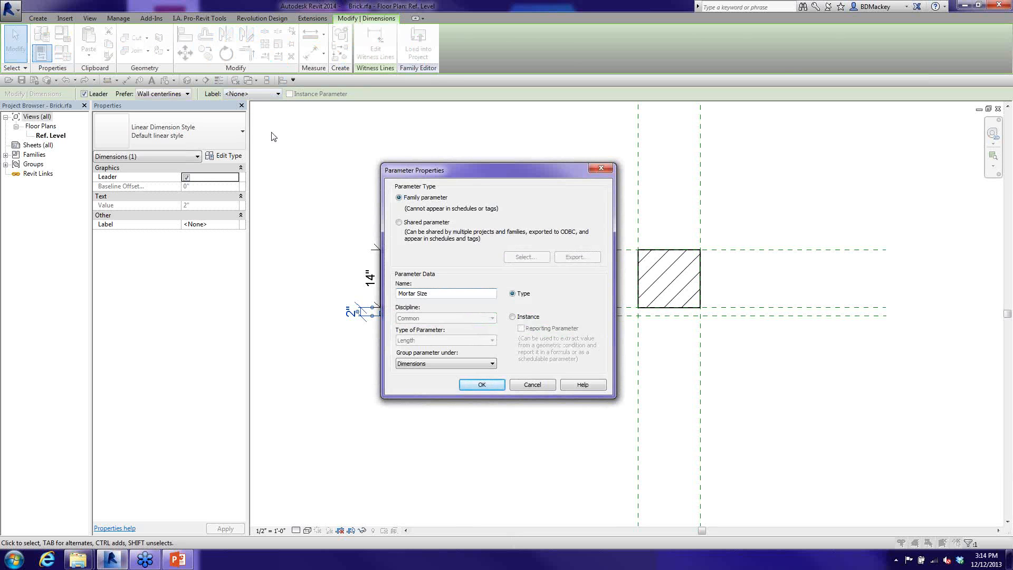
{"action": "left_click", "coordinate": [481, 384]}
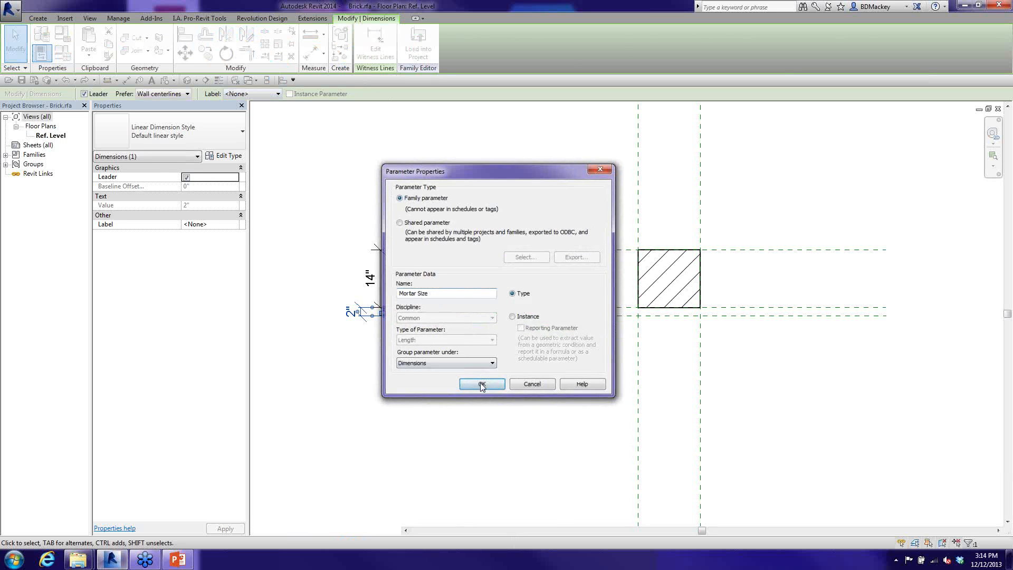
- Label the dimension between the Mortar and Top planes with a new type parameter named Brick Height
{"action": "left_click", "coordinate": [380, 269]}
{"action": "left_click", "coordinate": [263, 95]}
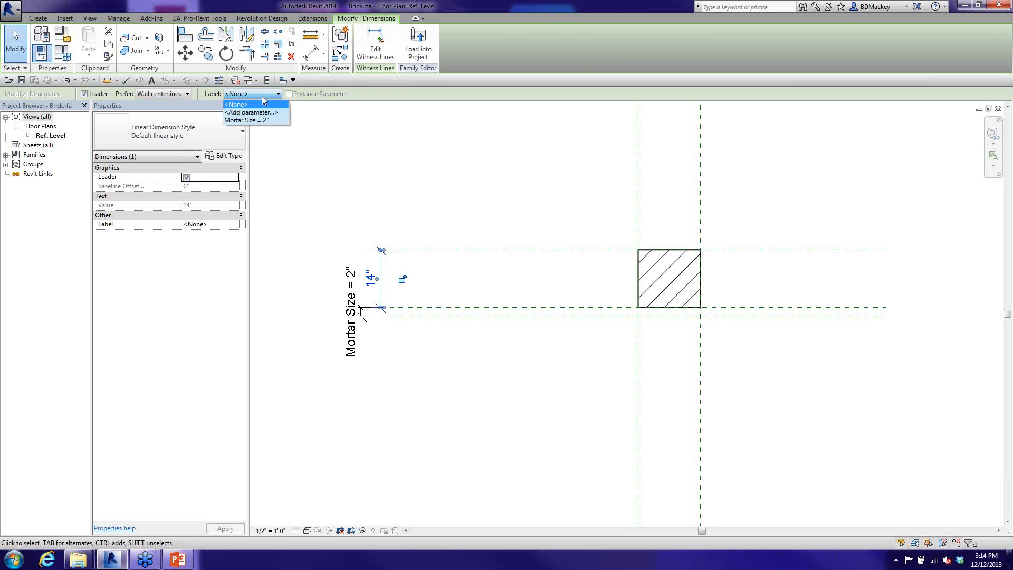
{"action": "left_click", "coordinate": [262, 113]}
{"action": "type", "text": "Brick Height"}
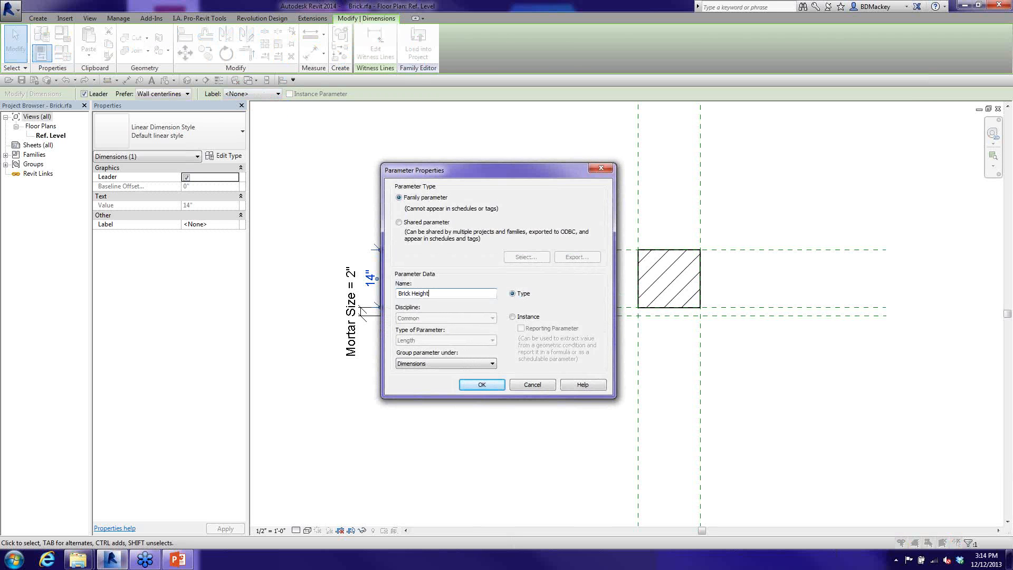
{"action": "key", "text": "Return"}
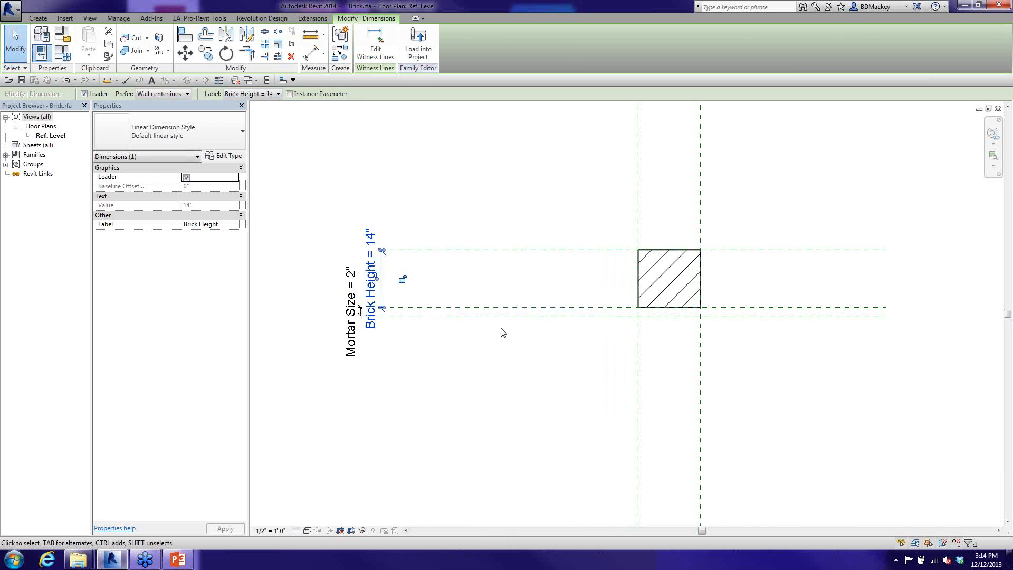
{"action": "left_click", "coordinate": [501, 336]}
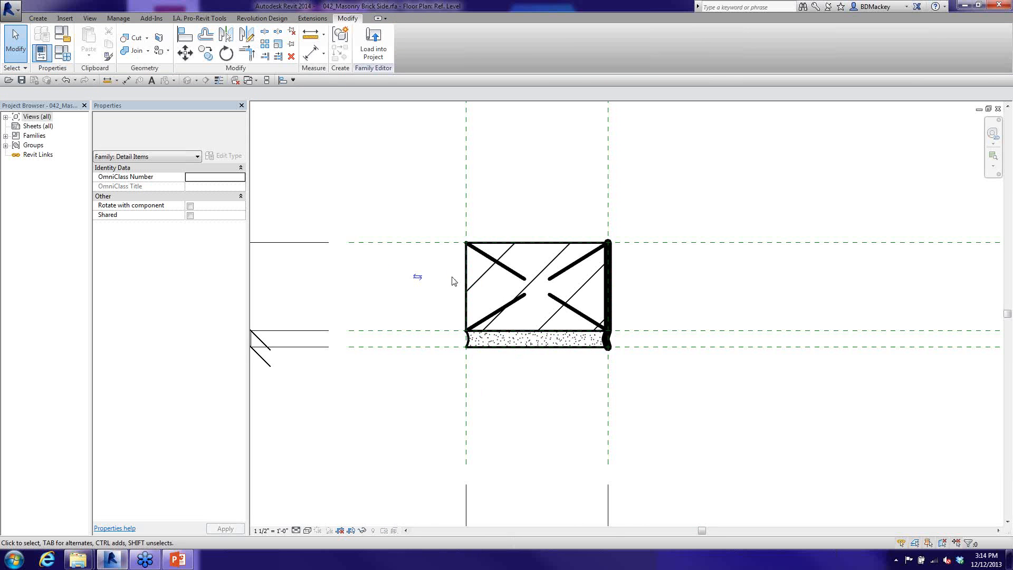
- Check the labelled dimensions in the 042_Masonry Brick Side family, and dimension the distance between the Left and Right planes in the Brick family
{"action": "scroll", "coordinate": [443, 290], "scroll_direction": "down", "scroll_amount": 1}
{"action": "middle_click_drag", "start_coordinate": [448, 317], "coordinate": [629, 320]}
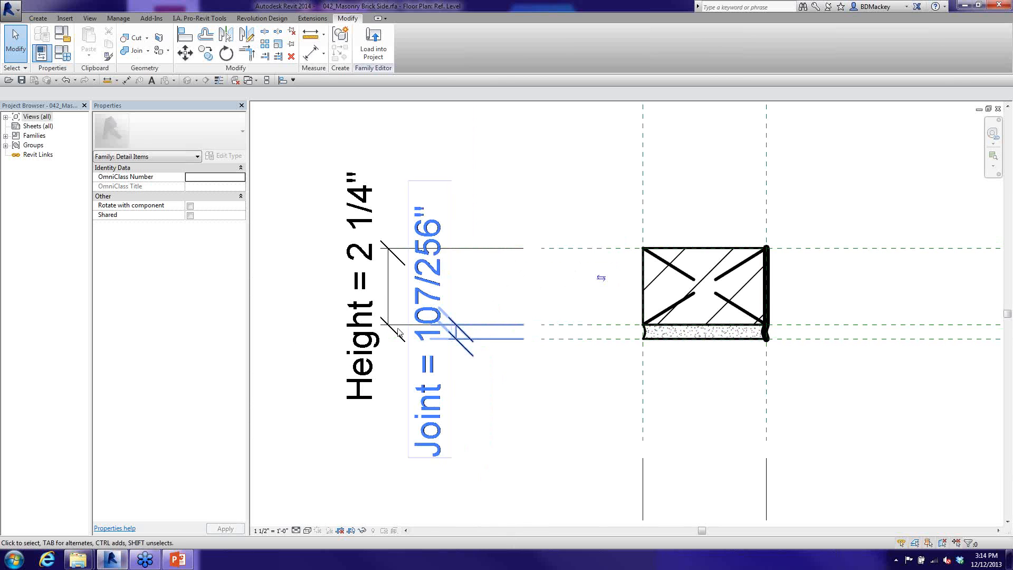
{"action": "left_click", "coordinate": [569, 346]}
{"action": "key", "text": "ctrl+Tab"}
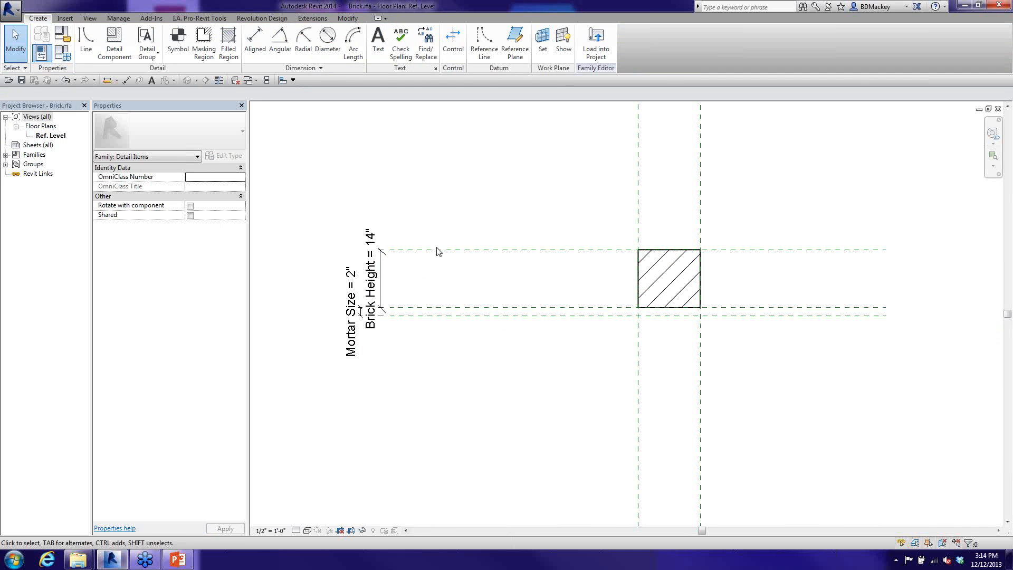
{"action": "key", "text": "d"}
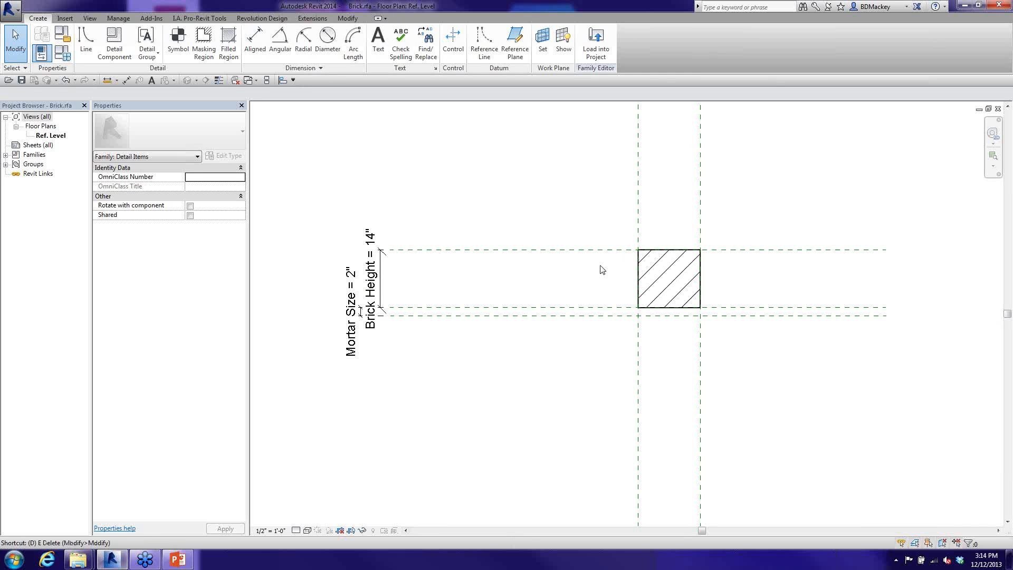
{"action": "key", "text": "i"}
{"action": "left_click", "coordinate": [639, 344]}
{"action": "left_click", "coordinate": [701, 345]}
{"action": "left_click", "coordinate": [744, 367]}
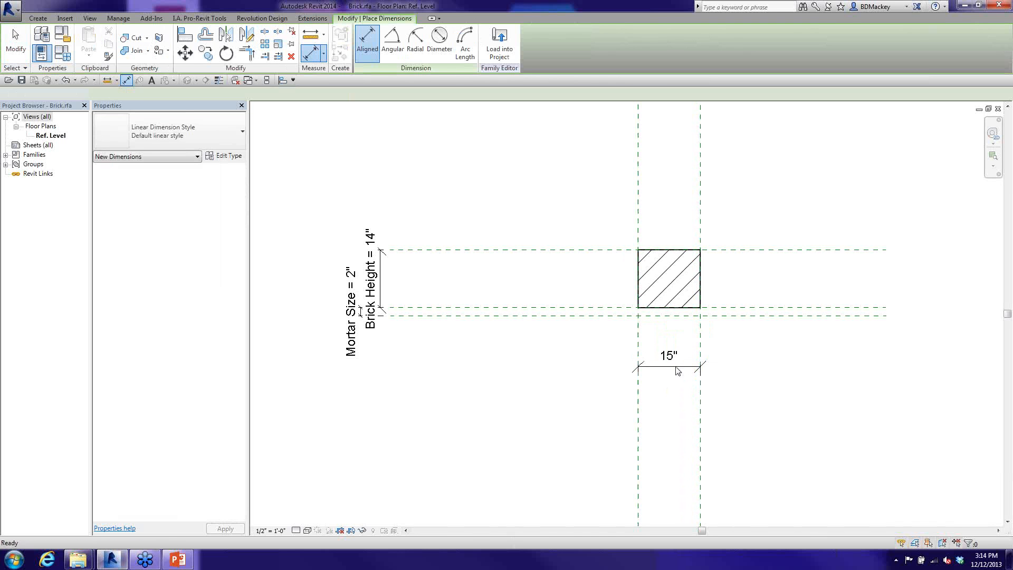
{"action": "key", "text": "Escape"}
{"action": "key", "text": "Escape"}
- Label the dimension between the Left and Right planes with a new type parameter named Brick Depth
{"action": "left_click", "coordinate": [677, 371]}
{"action": "left_click", "coordinate": [278, 94]}
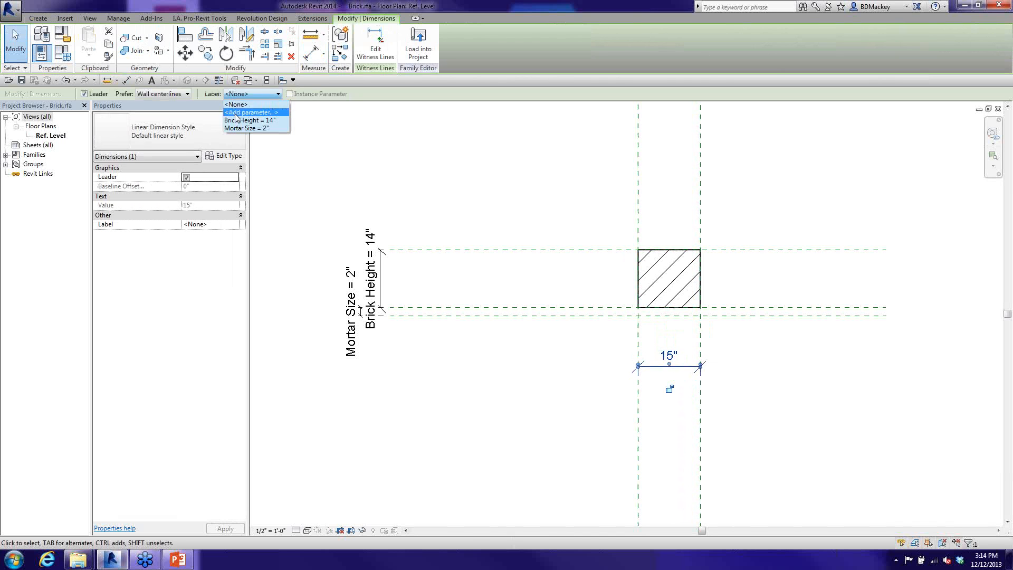
{"action": "left_click", "coordinate": [251, 112]}
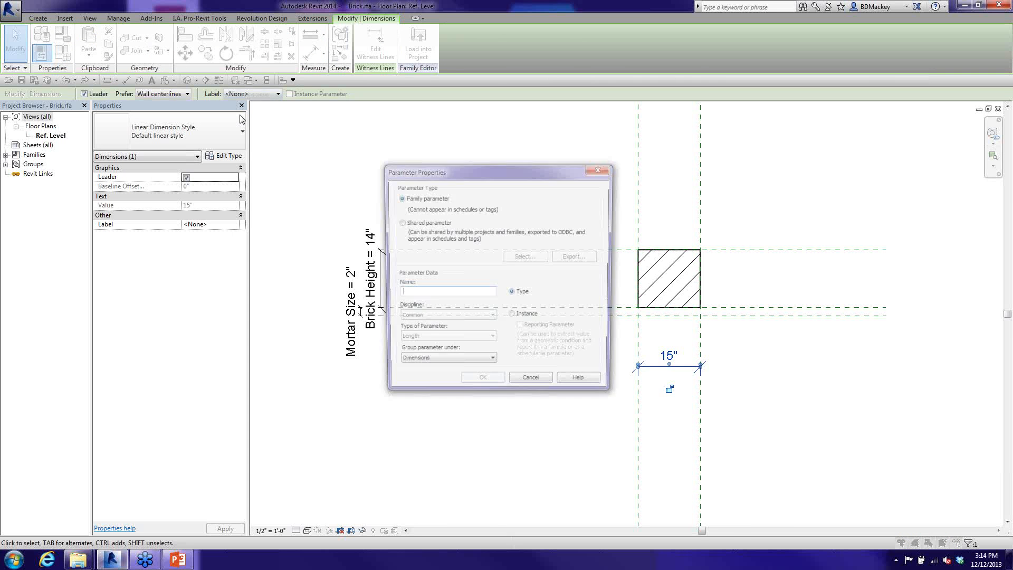
{"action": "type", "text": "Brick Depth"}
{"action": "key", "text": "Return"}
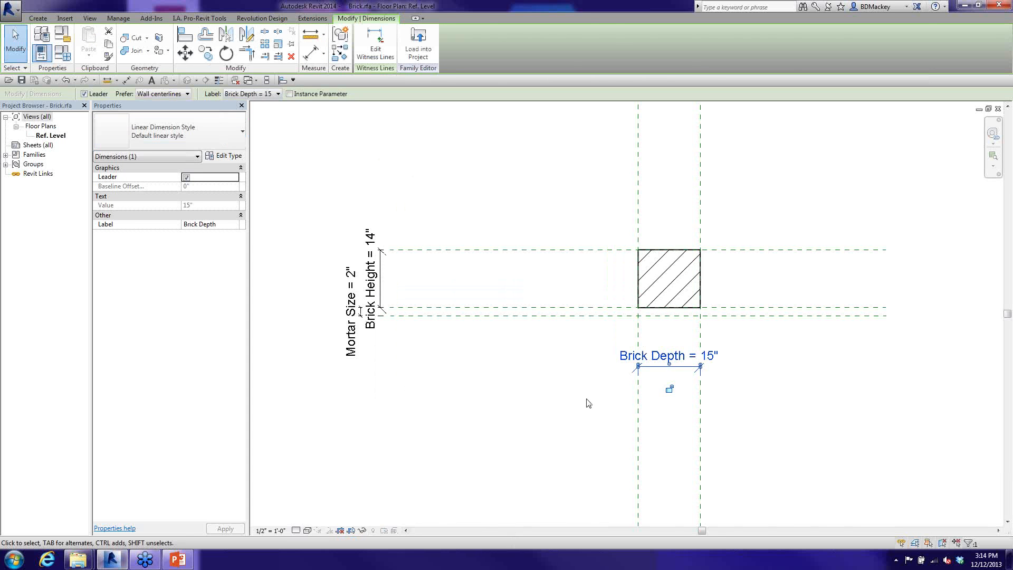
- Set the family type values to 3/8" for Mortar Size and 2" for Brick Height
{"action": "key", "text": "Escape"}
{"action": "left_click", "coordinate": [62, 53]}
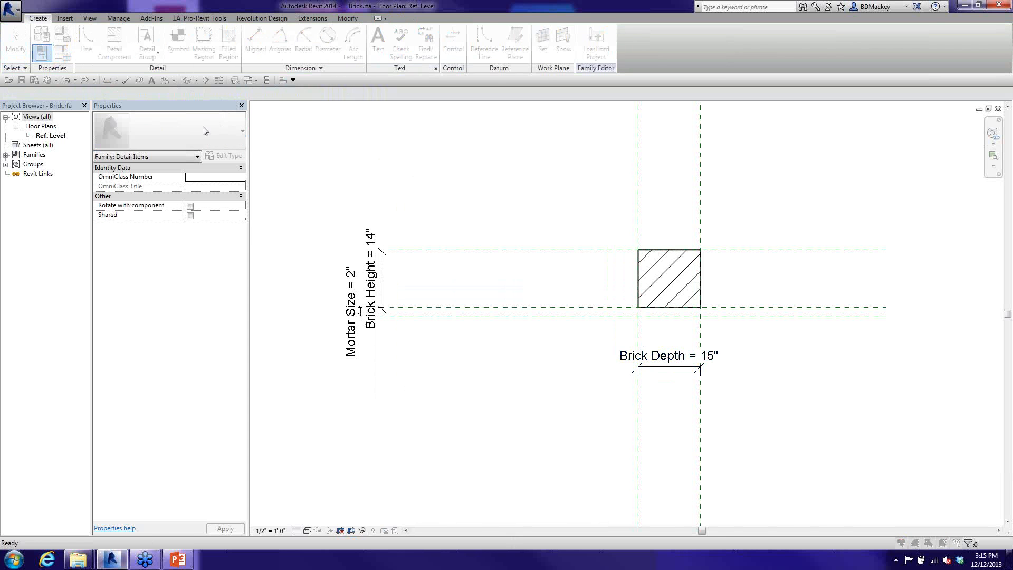
{"action": "left_click_drag", "start_coordinate": [891, 529], "coordinate": [656, 257]}
{"action": "left_click_drag", "start_coordinate": [614, 81], "coordinate": [579, 84]}
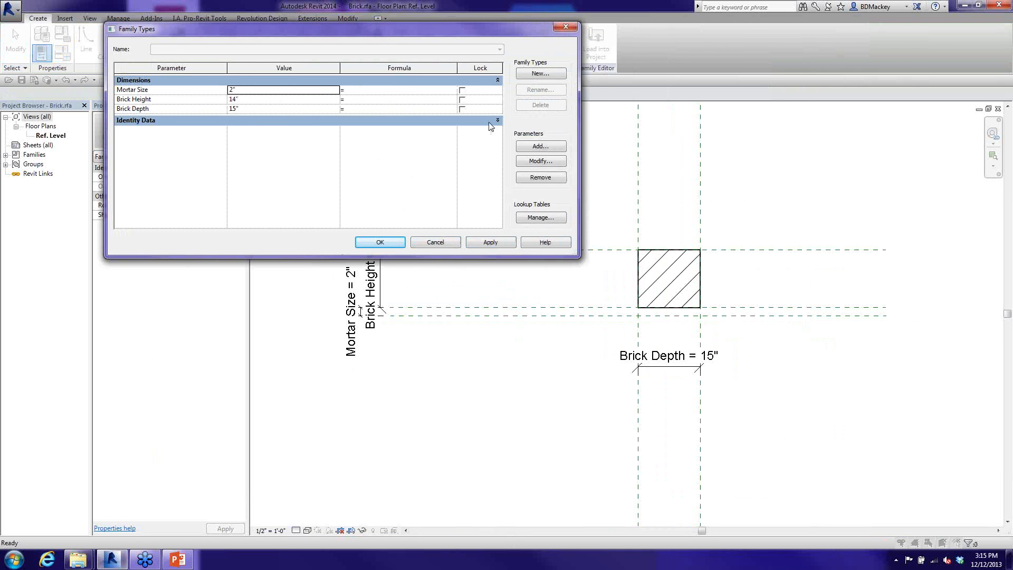
{"action": "left_click", "coordinate": [259, 93]}
{"action": "key", "text": "Tab"}
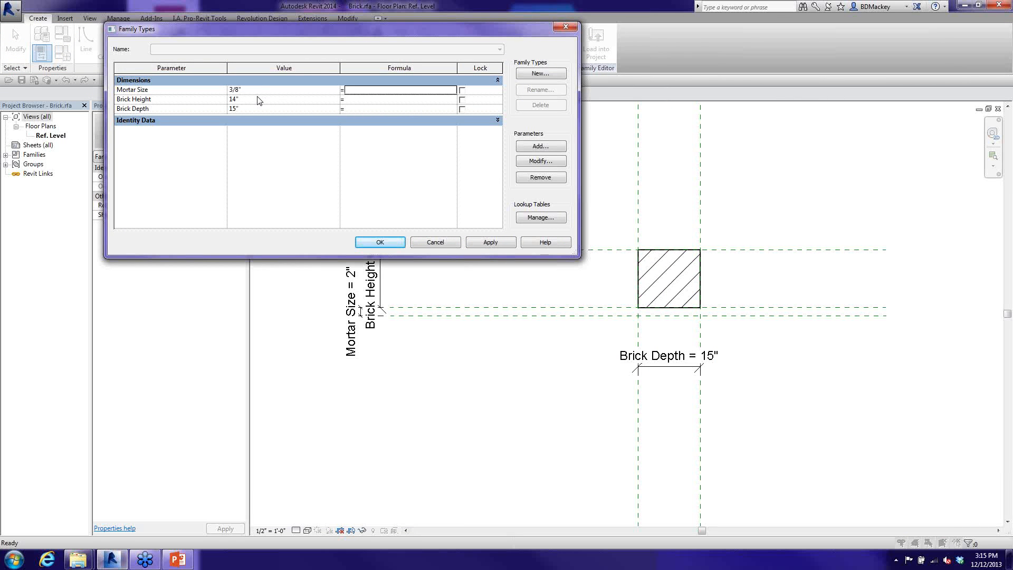
{"action": "left_click", "coordinate": [264, 99]}
{"action": "type", "text": "2"}
{"action": "key", "text": "Return"}
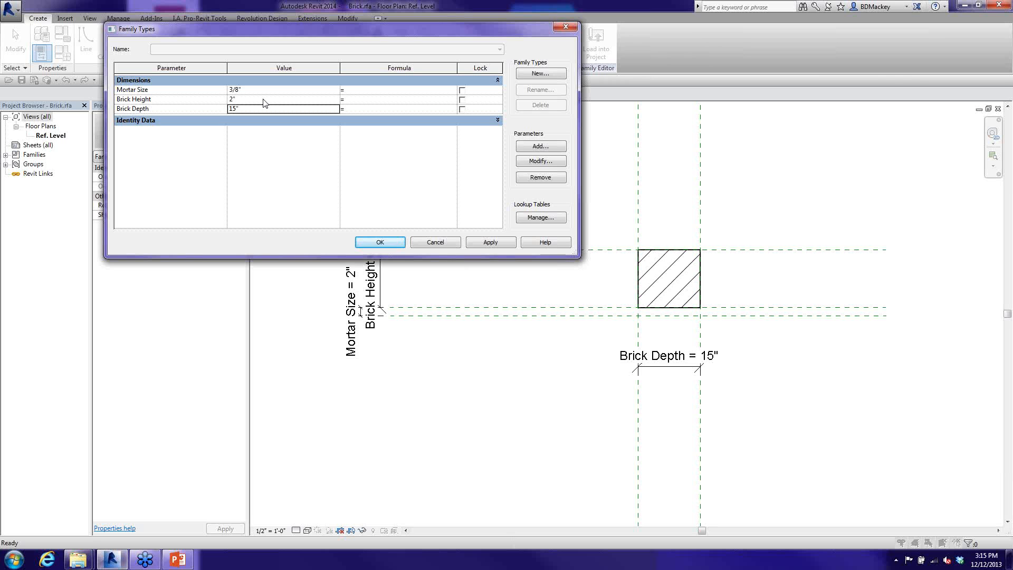
- Set Brick Depth to 2 5/8" and accept the family type values
{"action": "type", "text": "2 +6"}
{"action": "key", "text": "Return"}
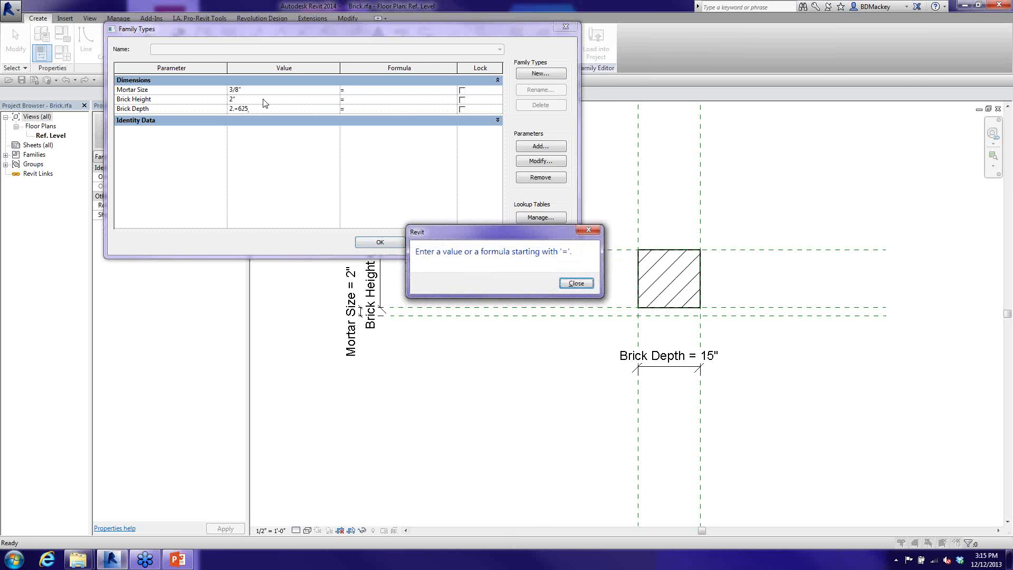
{"action": "left_click", "coordinate": [589, 285]}
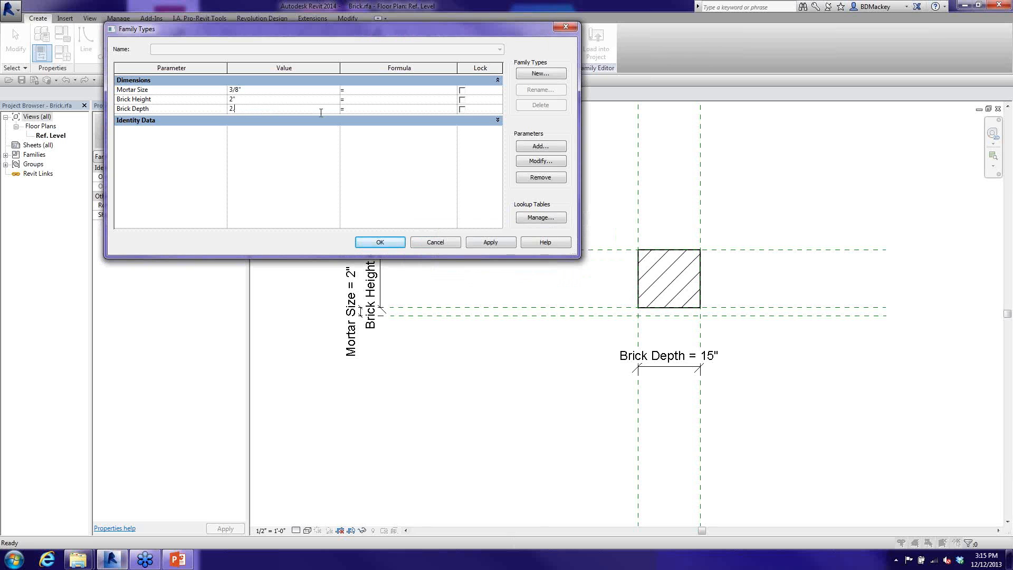
{"action": "key", "text": "Tab"}
{"action": "left_click", "coordinate": [389, 246]}
- Set the Ref. Level view scale to 1 1/2" = 1'-0"
{"action": "scroll", "coordinate": [657, 320], "scroll_direction": "up", "scroll_amount": 5}
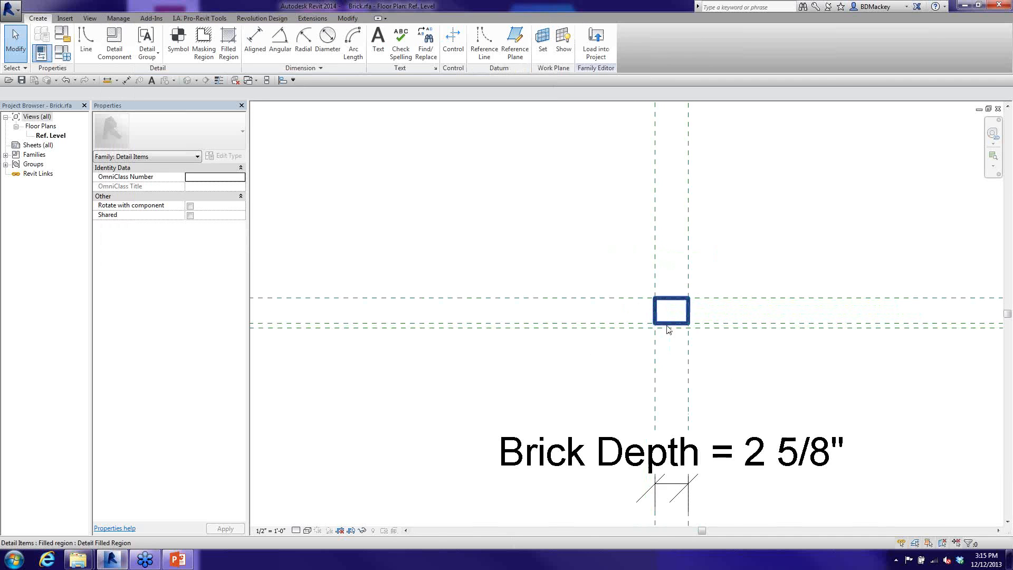
{"action": "scroll", "coordinate": [657, 320], "scroll_direction": "up", "scroll_amount": 2}
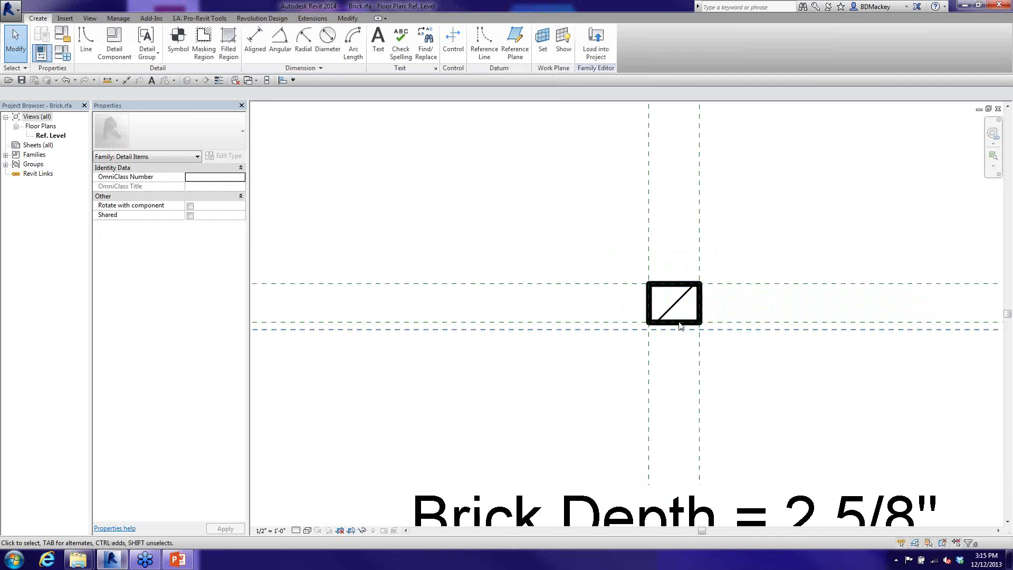
{"action": "left_click", "coordinate": [277, 531]}
{"action": "left_click", "coordinate": [285, 240]}
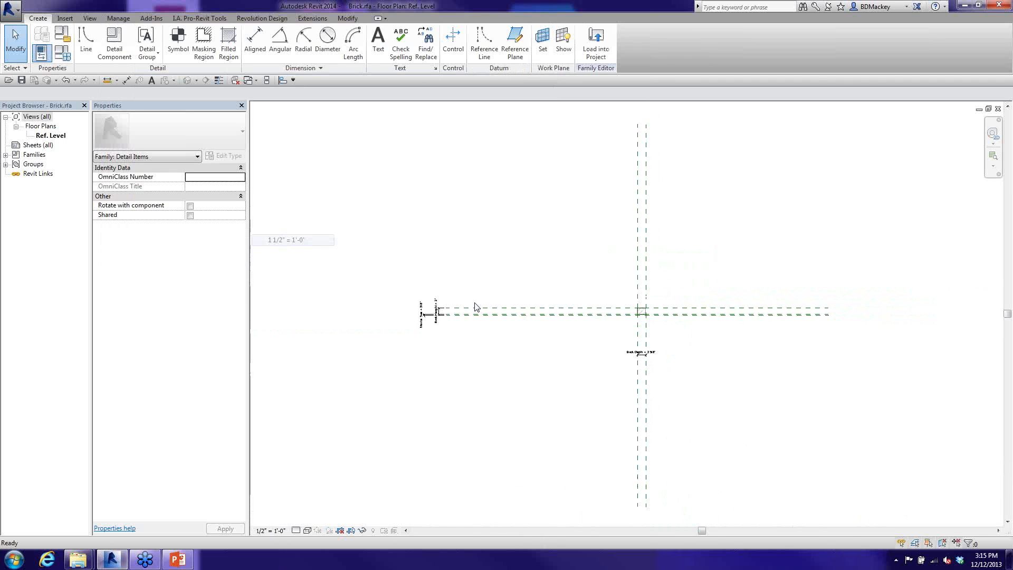
{"action": "scroll", "coordinate": [657, 332], "scroll_direction": "up", "scroll_amount": 3}
- Check the dimensions in the 042_Masonry Brick Side family and set Brick Depth to 3 5/8" in the Brick family
{"action": "scroll", "coordinate": [602, 285], "scroll_direction": "up", "scroll_amount": 5}
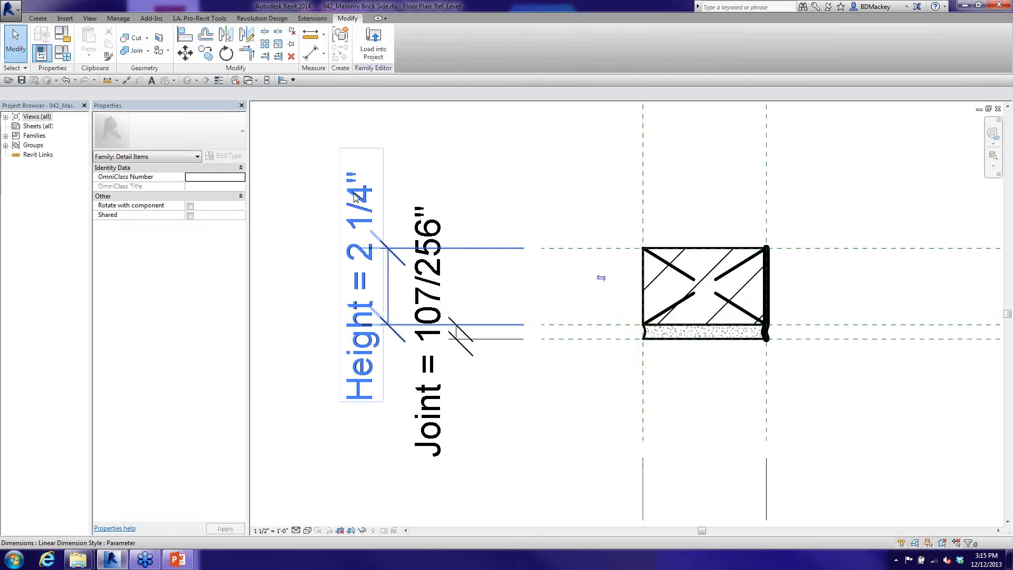
{"action": "scroll", "coordinate": [600, 276], "scroll_direction": "down", "scroll_amount": 5}
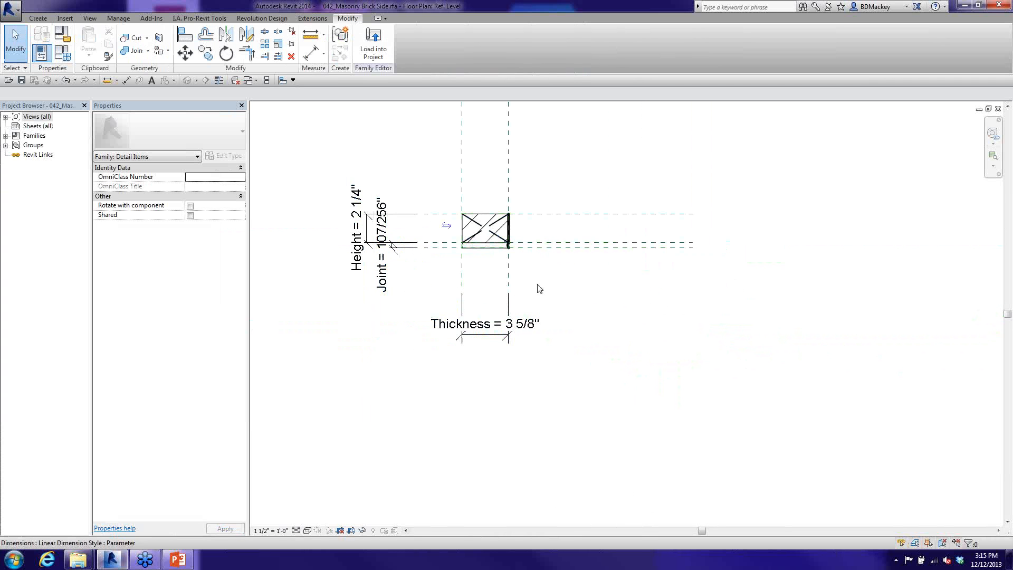
{"action": "key", "text": "ctrl+Tab"}
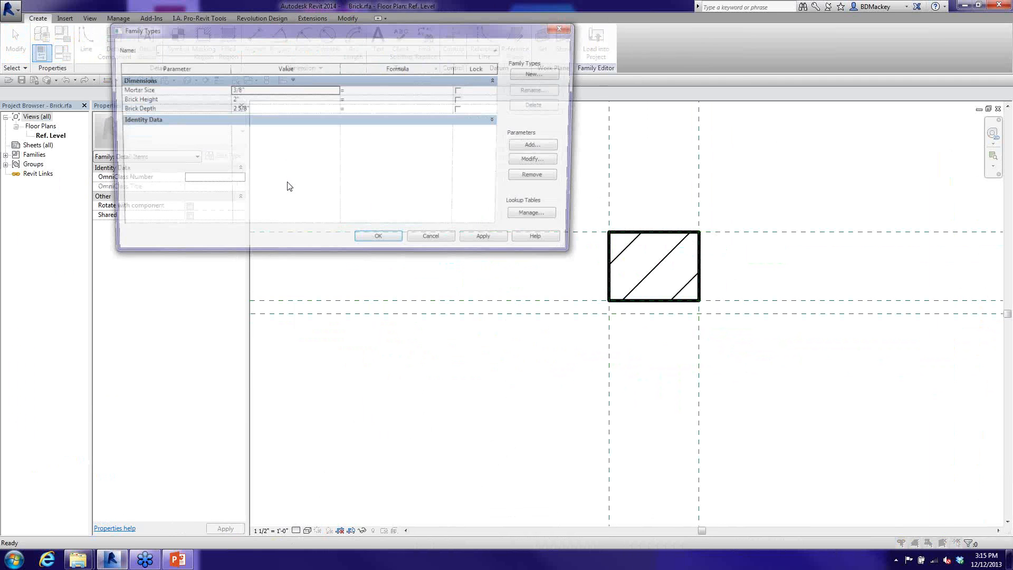
{"action": "left_click", "coordinate": [232, 109]}
{"action": "type", "text": "3 5/8\""}
{"action": "left_click", "coordinate": [490, 243]}
{"action": "left_click", "coordinate": [391, 240]}
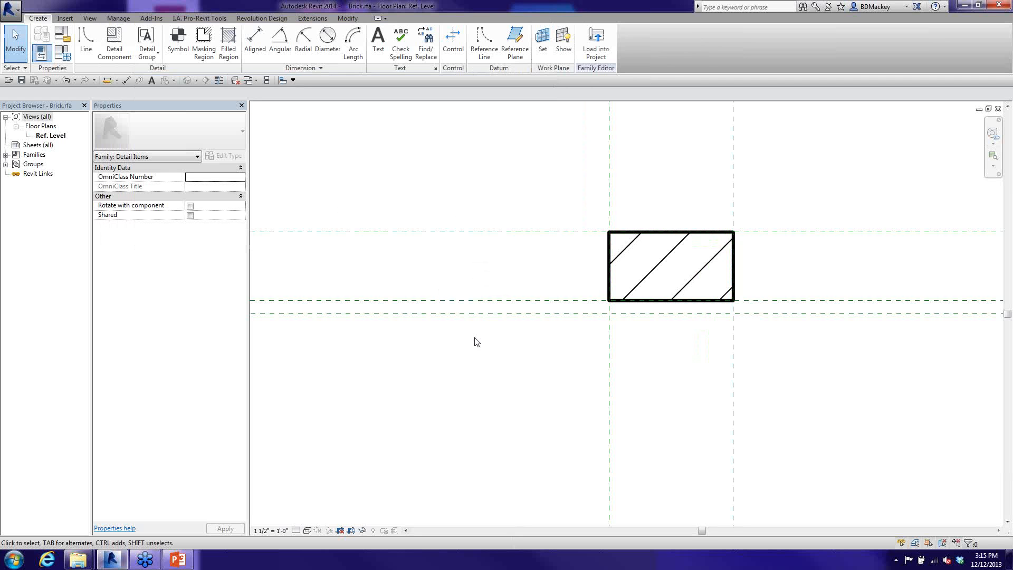
- Save the Brick family
{"action": "scroll", "coordinate": [476, 344], "scroll_direction": "down", "scroll_amount": 4}
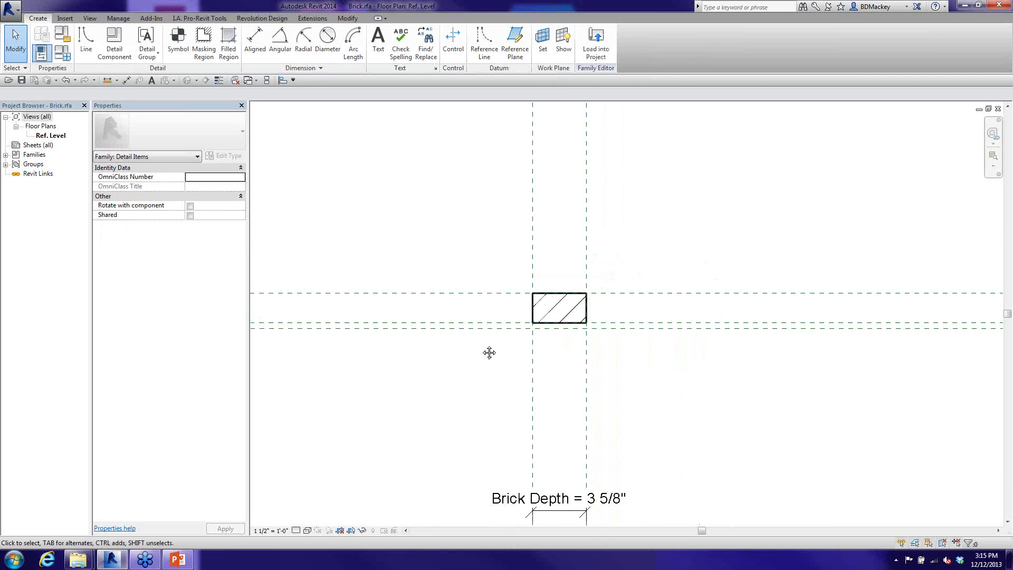
{"action": "middle_click_drag", "start_coordinate": [488, 350], "coordinate": [526, 352]}
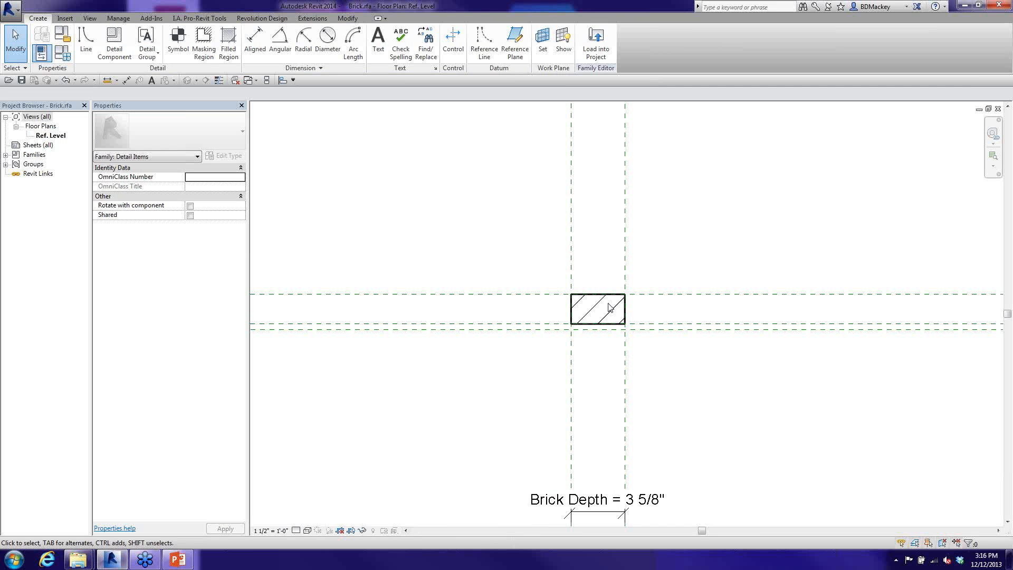
{"action": "left_click", "coordinate": [23, 81]}
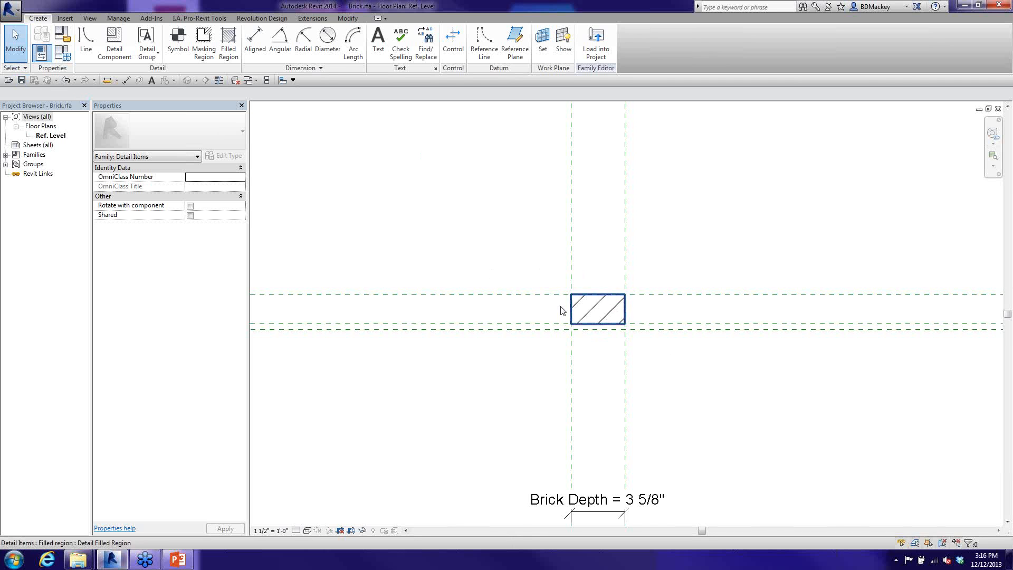
{"action": "middle_click_drag", "start_coordinate": [587, 333], "coordinate": [657, 317]}
- Save a copy of the family as Mortar.rfa in the Detailing folder and delete the filled region from it
{"action": "left_click", "coordinate": [12, 14]}
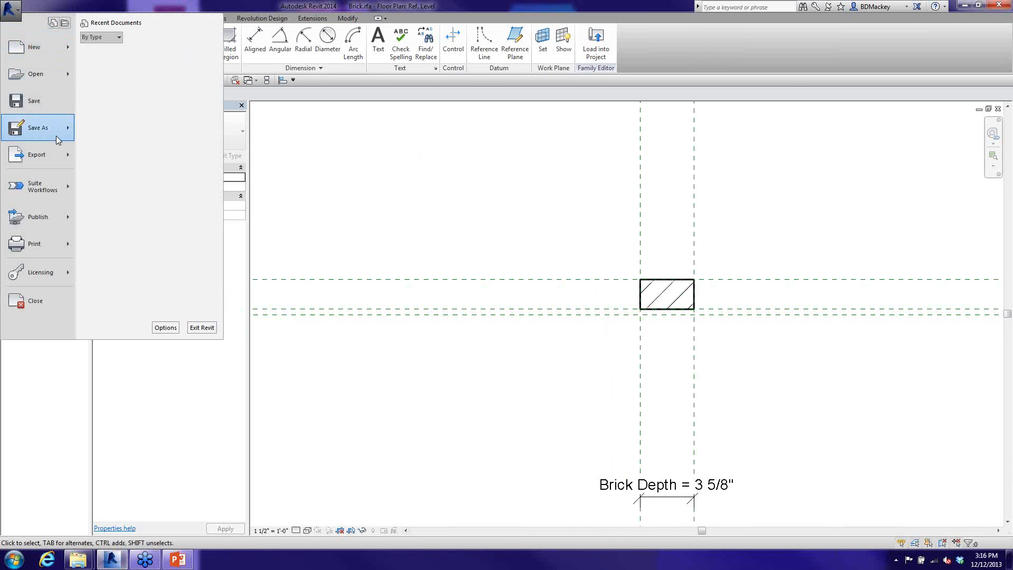
{"action": "mouse_move", "coordinate": [58, 132]}
{"action": "left_click", "coordinate": [111, 96]}
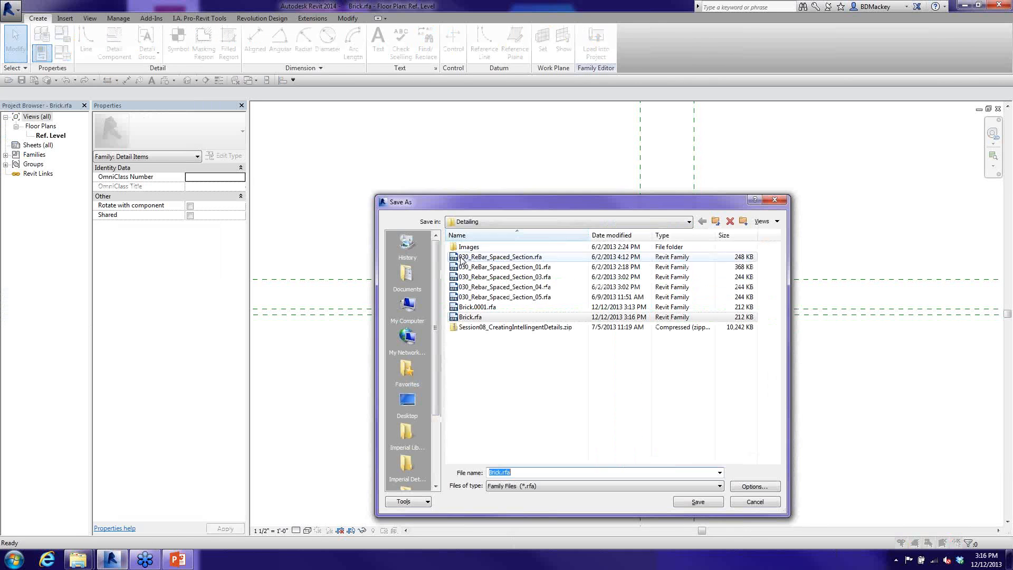
{"action": "type", "text": "MOrt"}
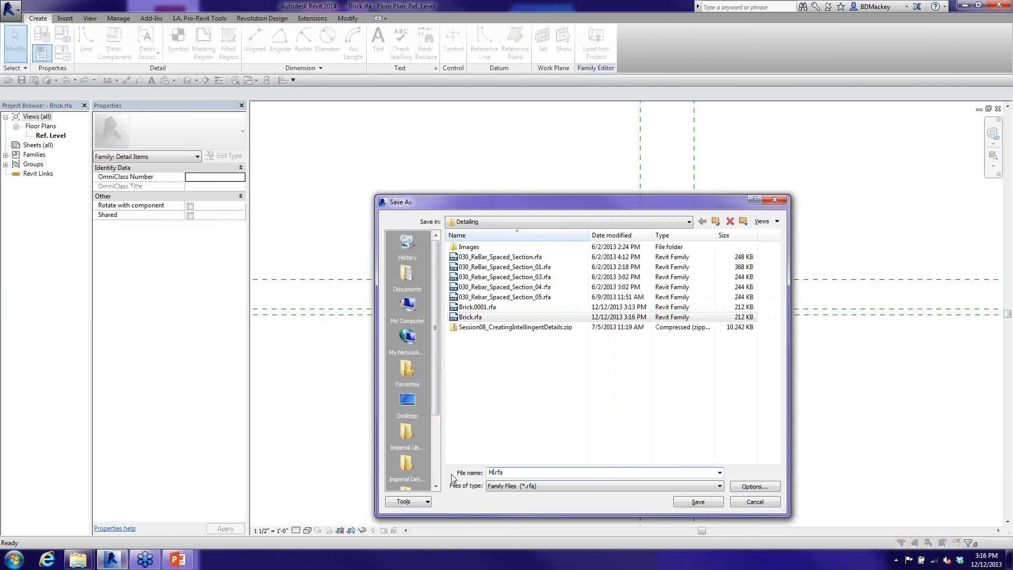
{"action": "key", "text": "BackSpace"}
{"action": "type", "text": "ortar"}
{"action": "key", "text": "Return"}
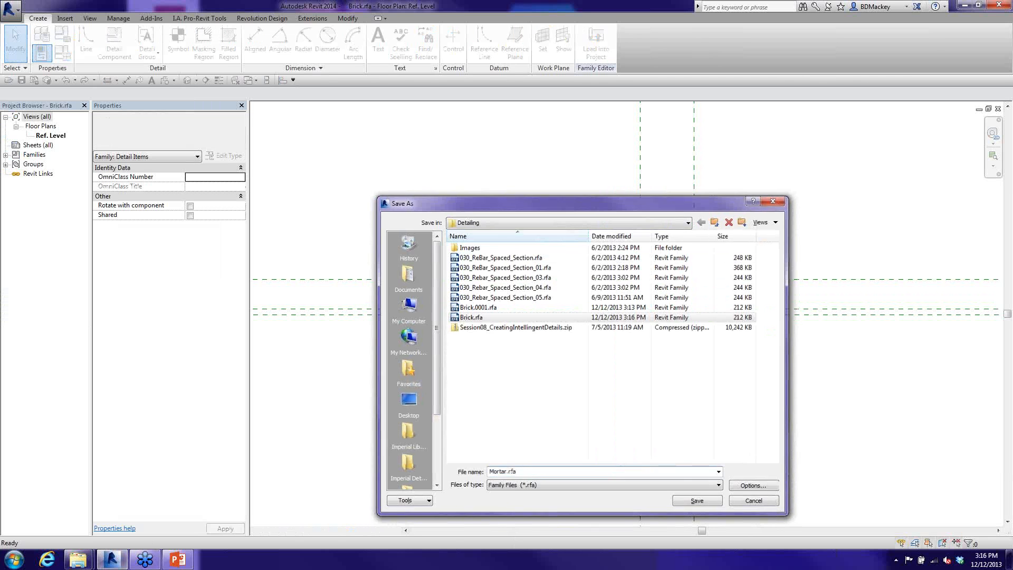
{"action": "left_click", "coordinate": [640, 284]}
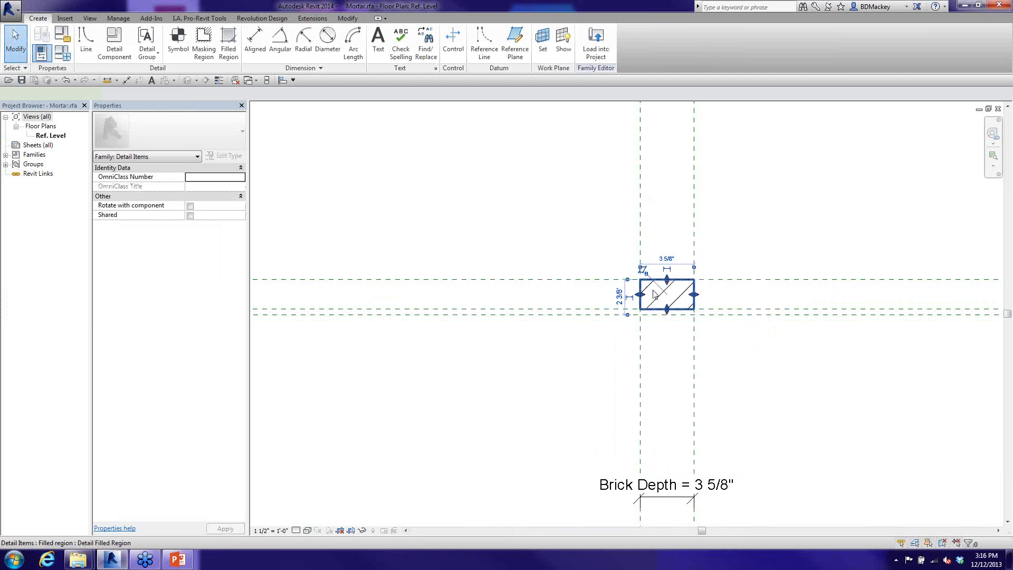
{"action": "key", "text": "Delete"}
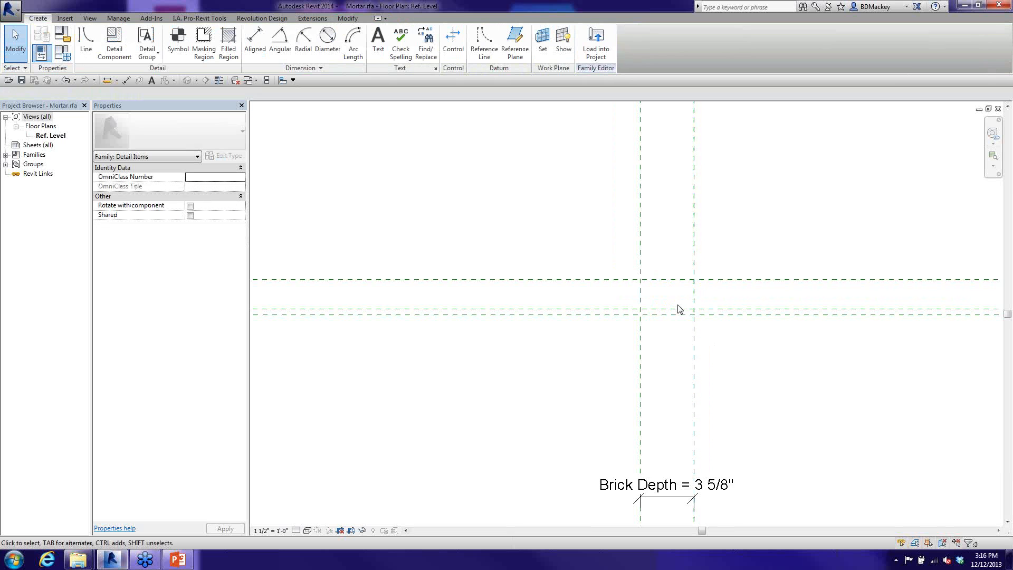
{"action": "scroll", "coordinate": [682, 337], "scroll_direction": "up", "scroll_amount": 2}
- Open the nested 042_Masonry Joint_FA family for editing from the mortar joint in the 042_Masonry Brick Side family
{"action": "key", "text": "ctrl+Tab"}
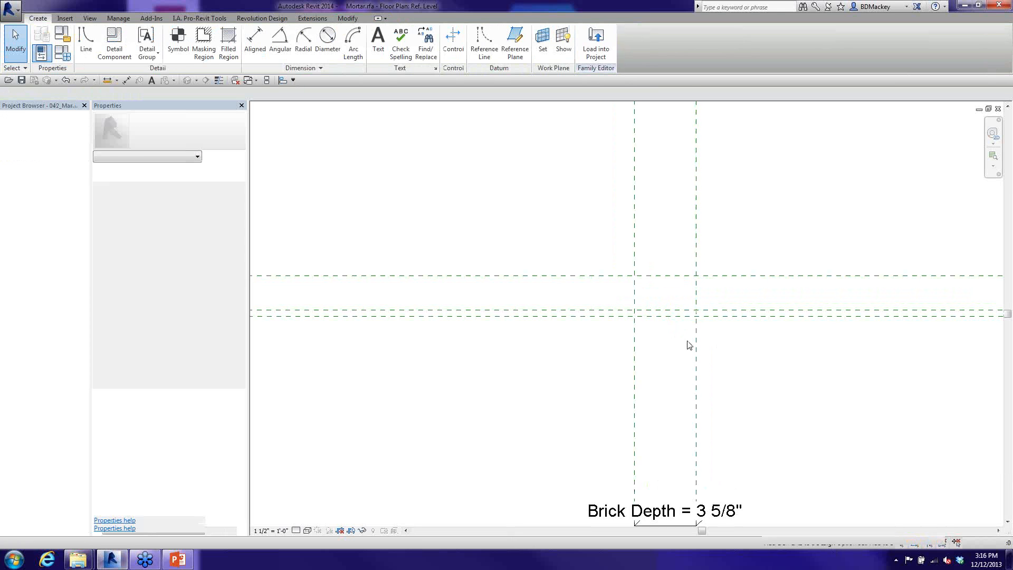
{"action": "scroll", "coordinate": [474, 259], "scroll_direction": "up", "scroll_amount": 3}
{"action": "left_click", "coordinate": [518, 285]}
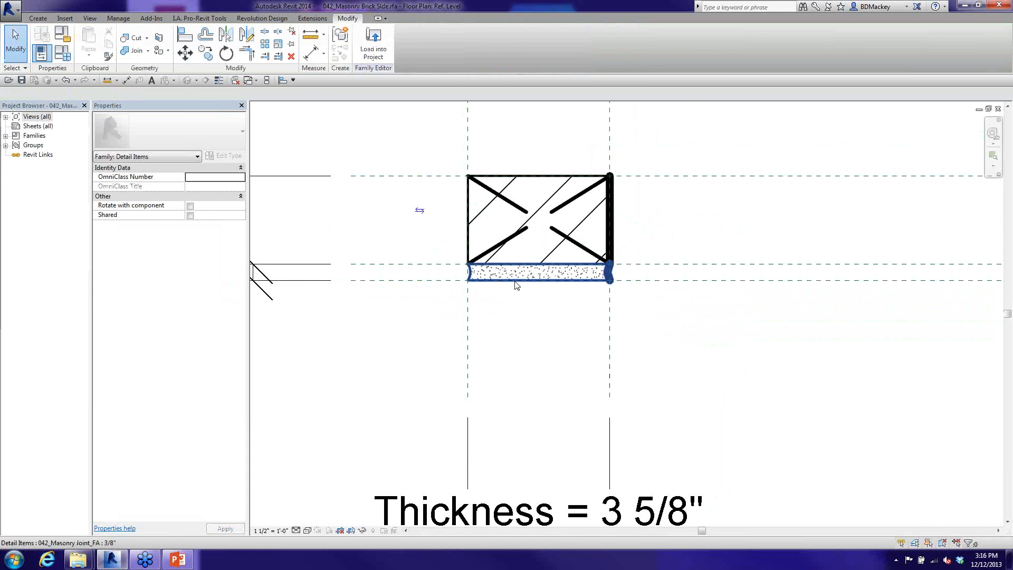
{"action": "left_click", "coordinate": [516, 315]}
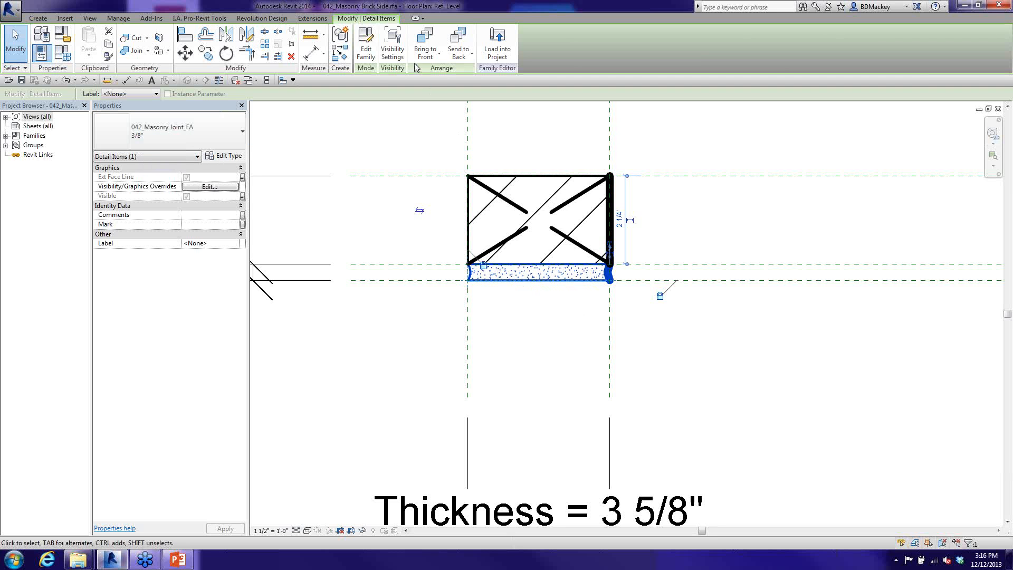
{"action": "left_click", "coordinate": [366, 45]}
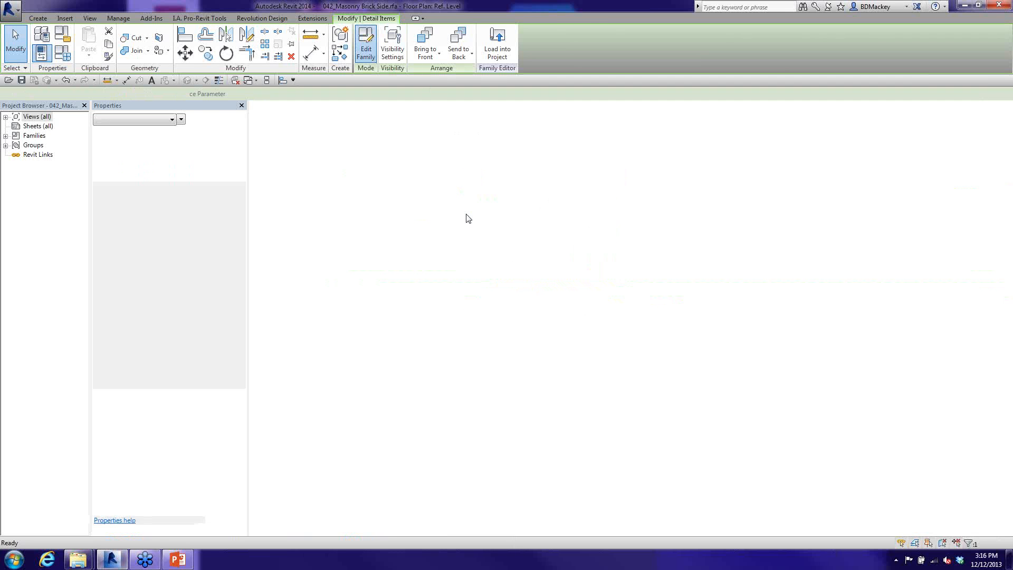
- Show the annotation categories in the masonry joint view and examine its reference planes and labelled dimensions
{"action": "key", "text": "v"}
{"action": "key", "text": "g"}
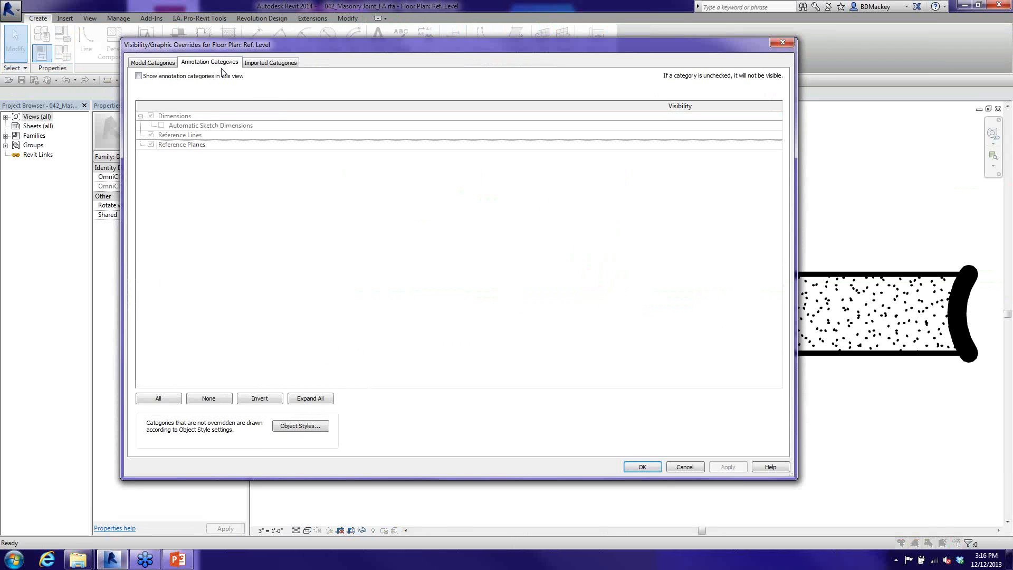
{"action": "left_click", "coordinate": [138, 76]}
{"action": "left_click", "coordinate": [642, 467]}
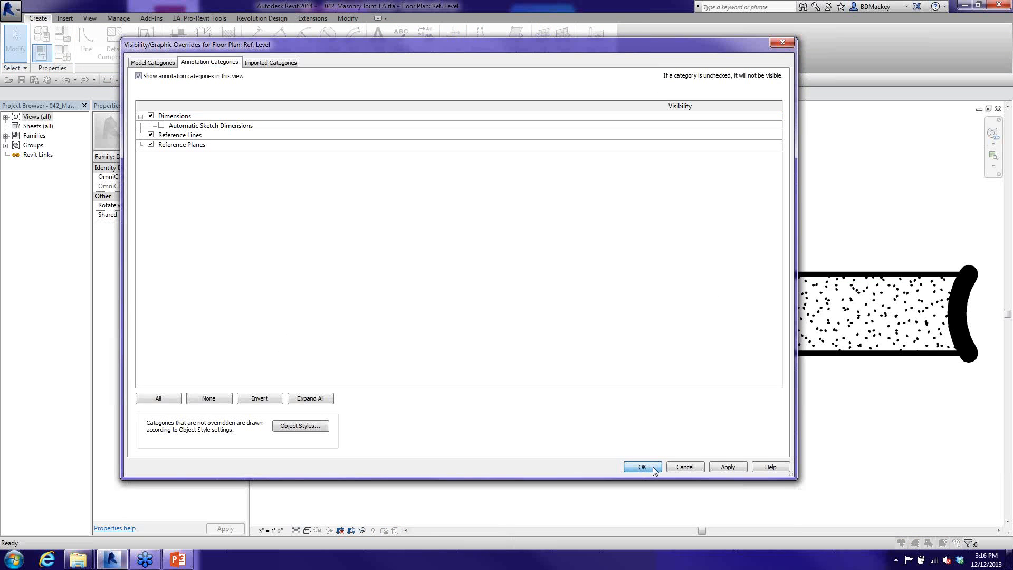
{"action": "scroll", "coordinate": [730, 376], "scroll_direction": "down", "scroll_amount": 3}
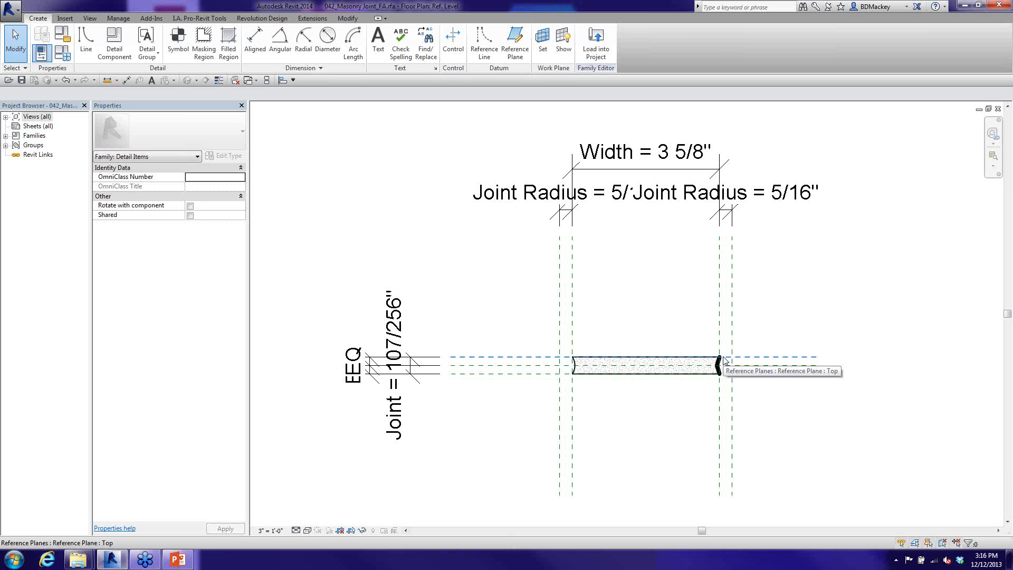
{"action": "left_click", "coordinate": [575, 372]}
{"action": "key", "text": "Escape"}
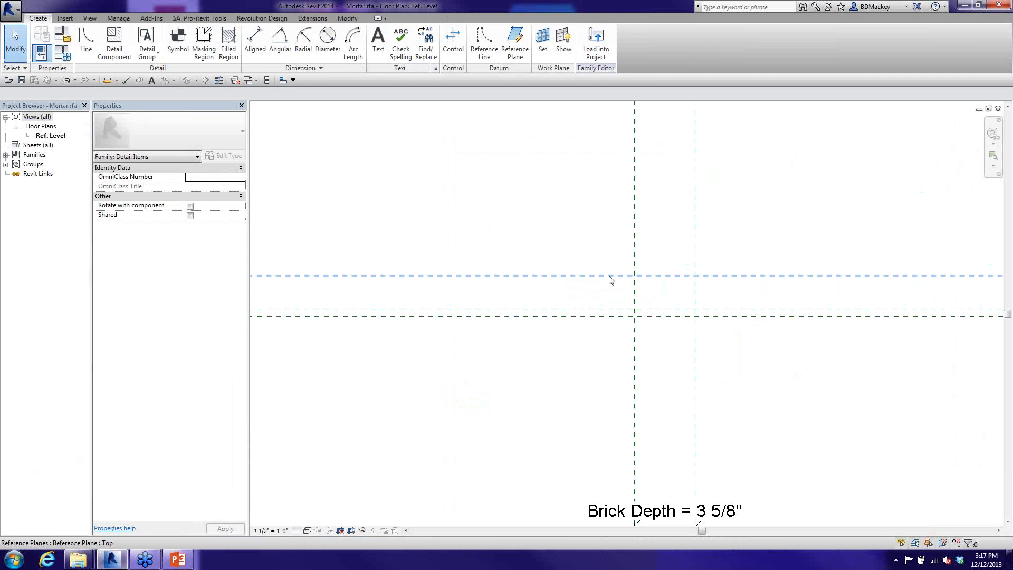
- Delete the Top reference plane in the Mortar family
{"action": "left_click", "coordinate": [609, 276]}
{"action": "scroll", "coordinate": [616, 315], "scroll_direction": "down", "scroll_amount": 2}
{"action": "key", "text": "Delete"}
- Copy the Mortar reference plane to a position between the Mortar and Bottom planes
{"action": "scroll", "coordinate": [650, 321], "scroll_direction": "up", "scroll_amount": 4}
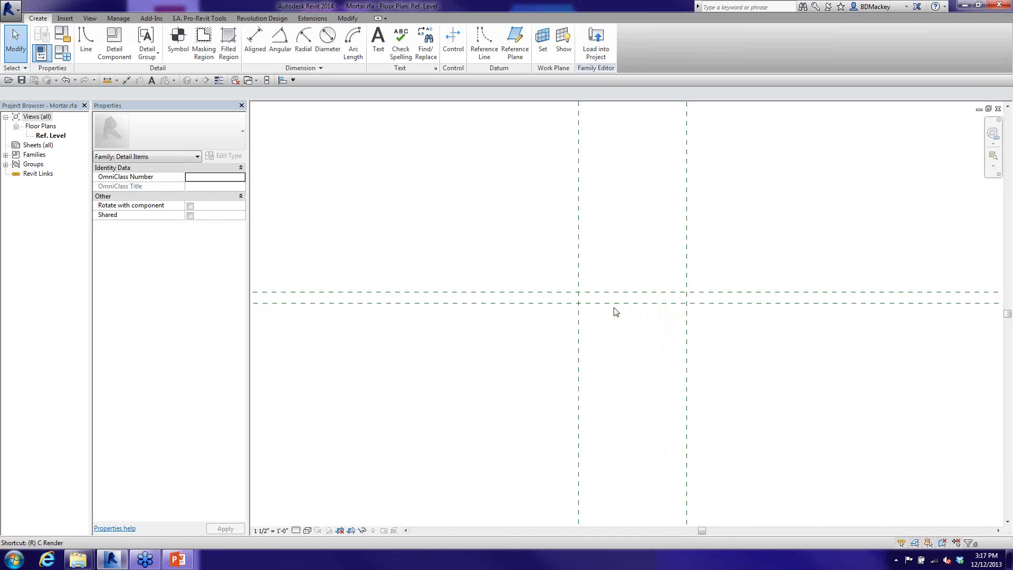
{"action": "left_click", "coordinate": [605, 293]}
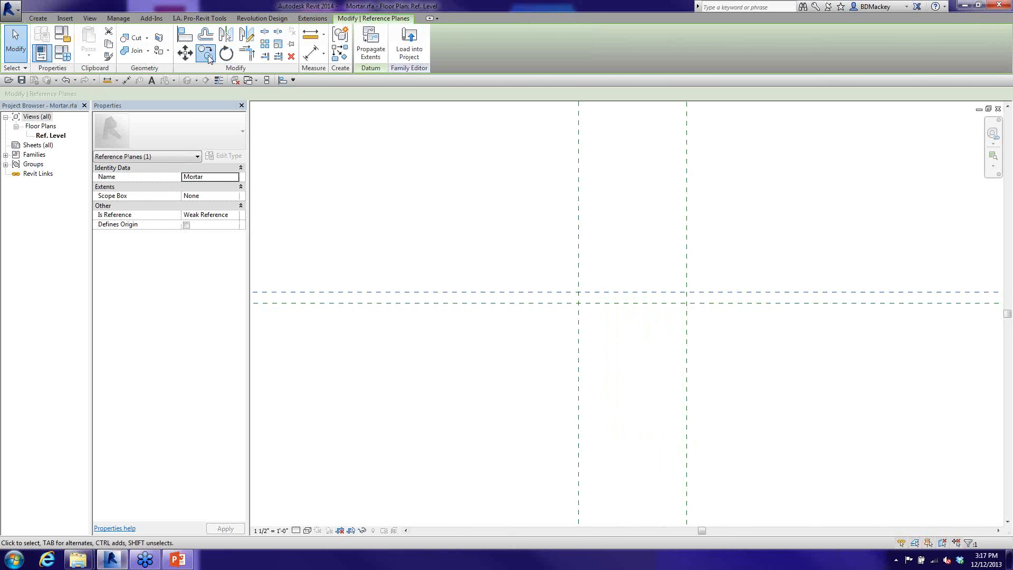
{"action": "key", "text": "c"}
{"action": "key", "text": "o"}
{"action": "left_click", "coordinate": [431, 230]}
{"action": "key", "text": "Escape"}
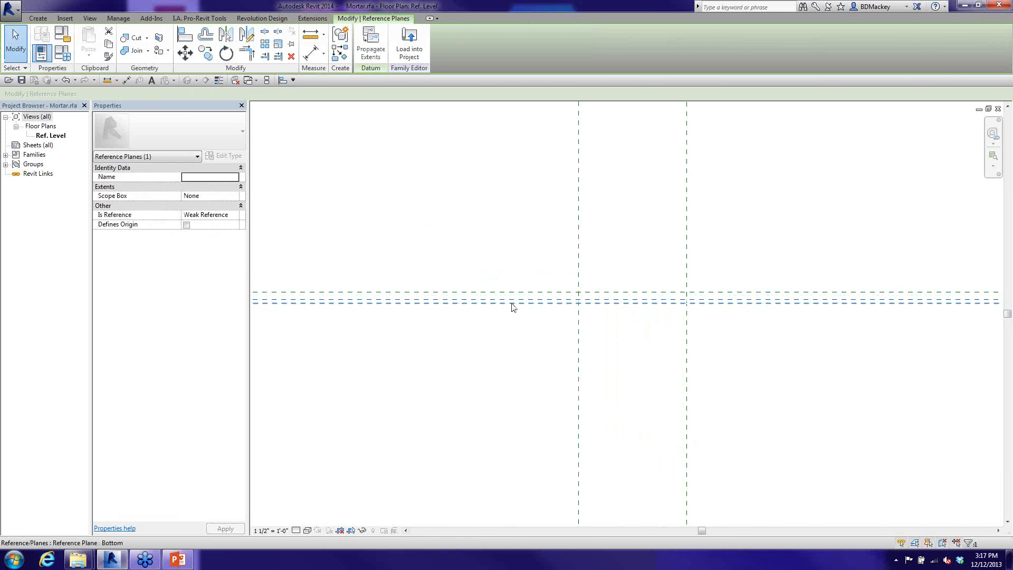
- Dimension the Mortar, middle and Bottom reference planes in one aligned string and constrain the segments to be equal
{"action": "key", "text": "d"}
{"action": "key", "text": "i"}
{"action": "scroll", "coordinate": [649, 328], "scroll_direction": "down", "scroll_amount": 3}
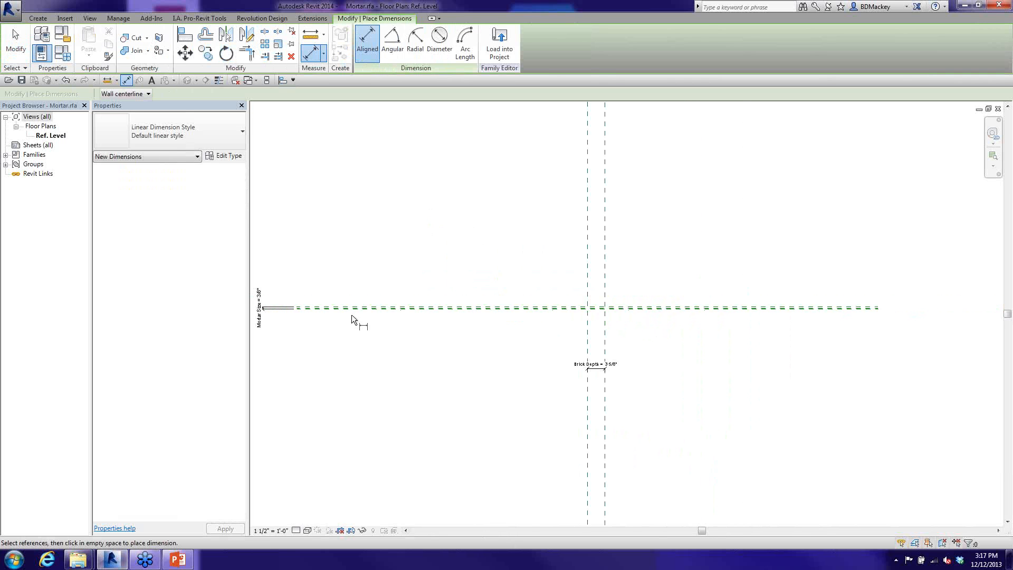
{"action": "scroll", "coordinate": [308, 309], "scroll_direction": "up", "scroll_amount": 3}
{"action": "left_click", "coordinate": [309, 309]}
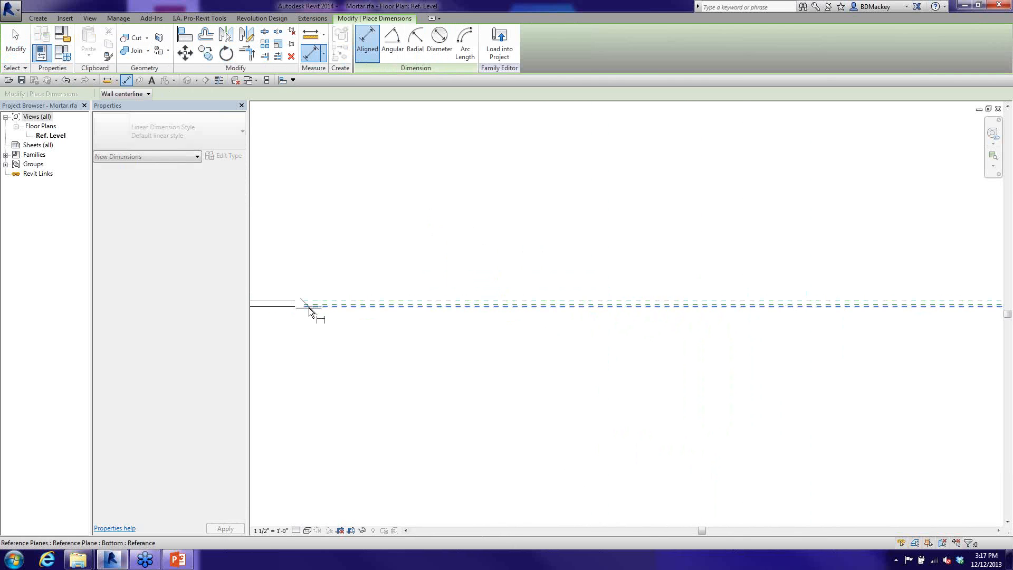
{"action": "scroll", "coordinate": [314, 305], "scroll_direction": "up", "scroll_amount": 2}
{"action": "scroll", "coordinate": [313, 305], "scroll_direction": "down", "scroll_amount": 5}
{"action": "scroll", "coordinate": [452, 290], "scroll_direction": "up", "scroll_amount": 3}
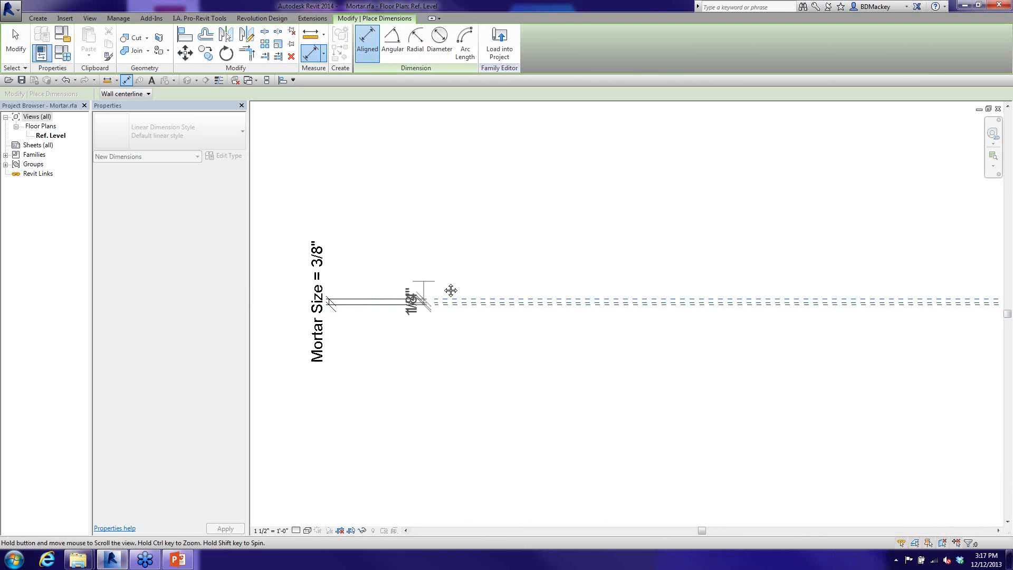
{"action": "left_click", "coordinate": [388, 280]}
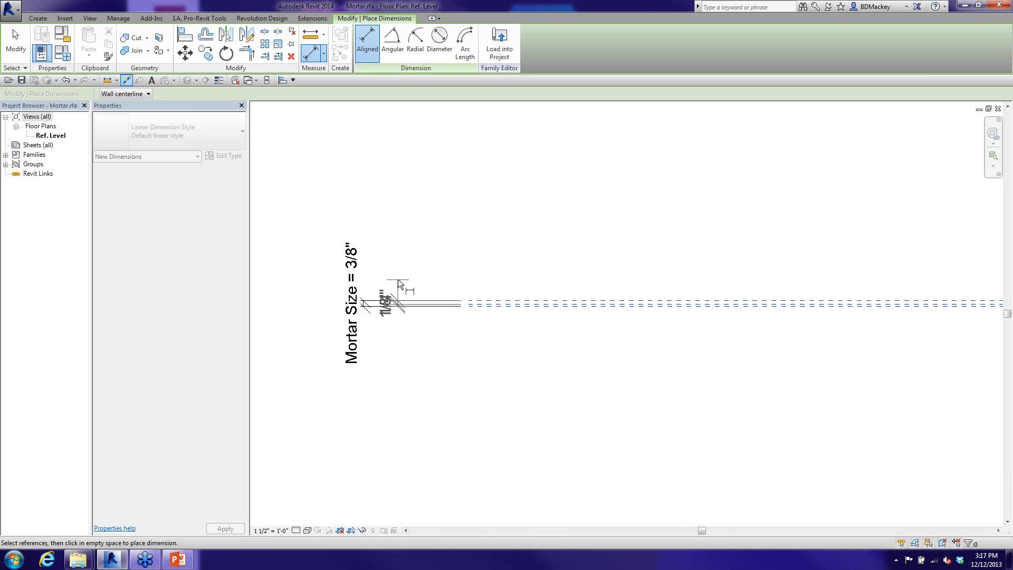
{"action": "left_click", "coordinate": [398, 280]}
{"action": "scroll", "coordinate": [395, 312], "scroll_direction": "down", "scroll_amount": 4}
{"action": "key", "text": "Escape"}
- Move the Mortar Size and EQ dimensions together along the joint, close to the brick depth's reference planes
{"action": "left_click_drag", "start_coordinate": [350, 267], "coordinate": [432, 369]}
{"action": "left_click_drag", "start_coordinate": [393, 309], "coordinate": [698, 310], "text": "ctrl"}
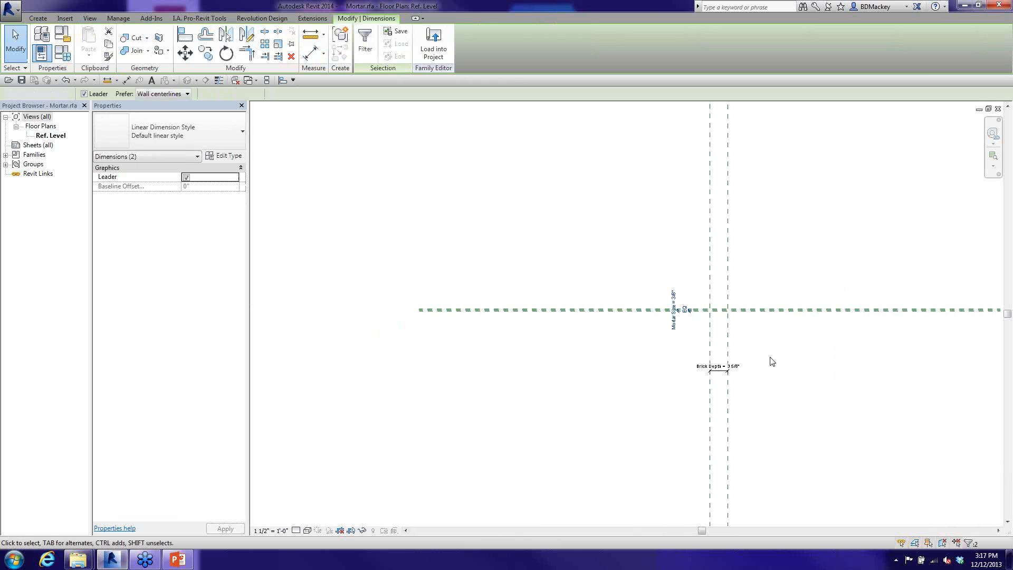
{"action": "left_click", "coordinate": [760, 359]}
- Start a filled region of type Gypsum with its boundary lines on subcategory #02
{"action": "scroll", "coordinate": [764, 348], "scroll_direction": "up", "scroll_amount": 3}
{"action": "scroll", "coordinate": [765, 341], "scroll_direction": "up", "scroll_amount": 1}
{"action": "middle_click_drag", "start_coordinate": [544, 215], "coordinate": [443, 281]}
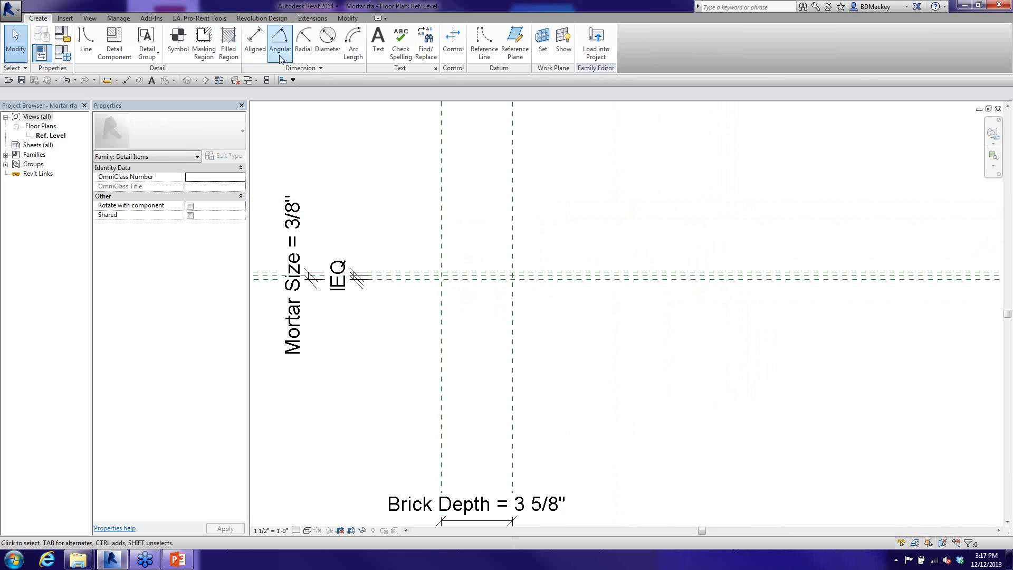
{"action": "left_click", "coordinate": [226, 46]}
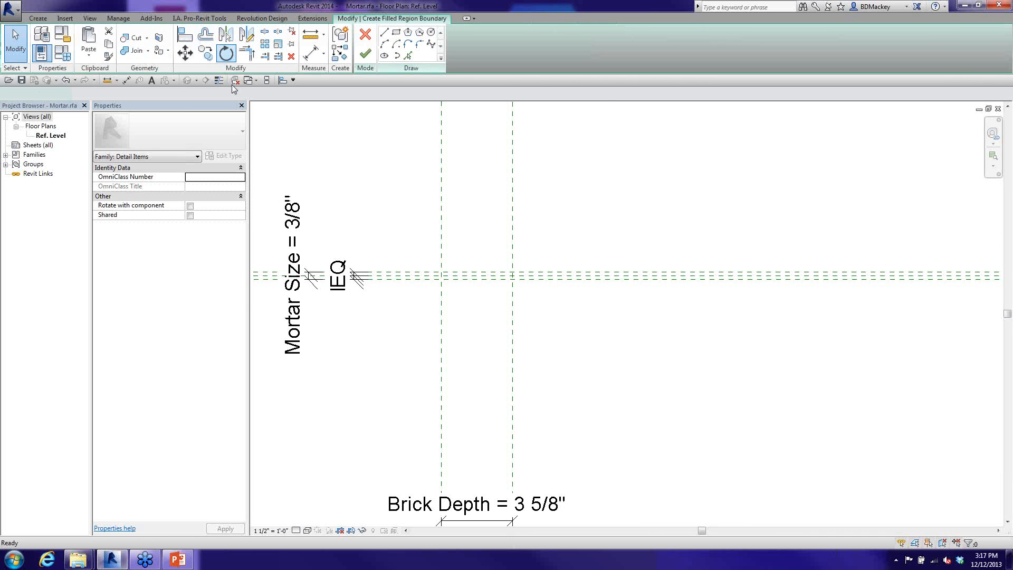
{"action": "left_click", "coordinate": [169, 132]}
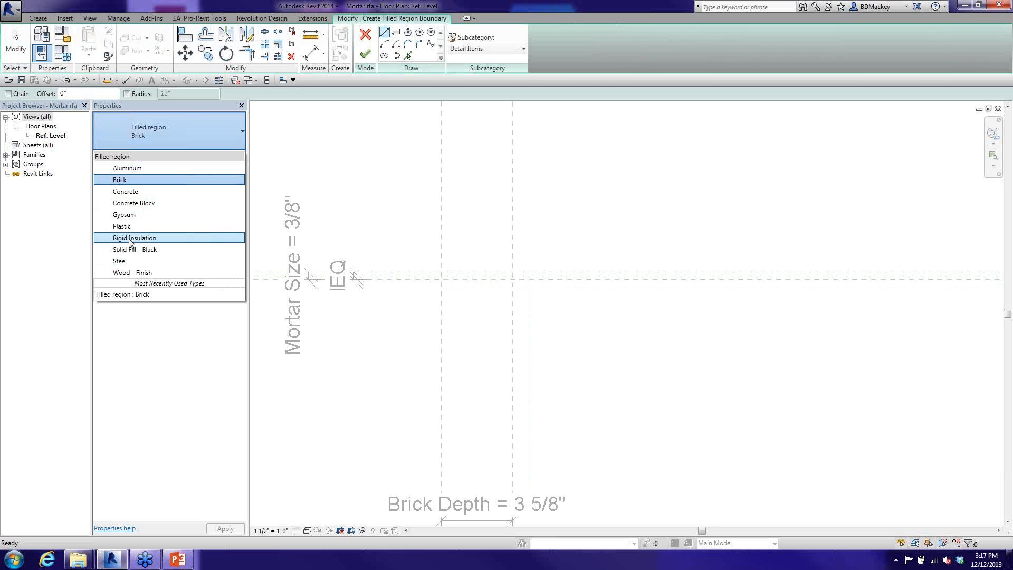
{"action": "left_click", "coordinate": [125, 215]}
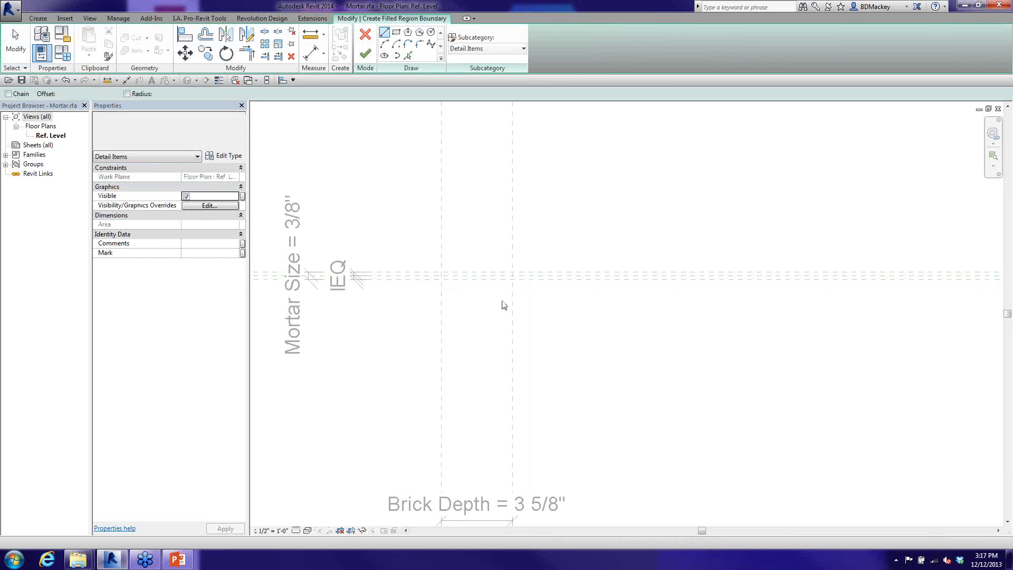
{"action": "left_click", "coordinate": [488, 48]}
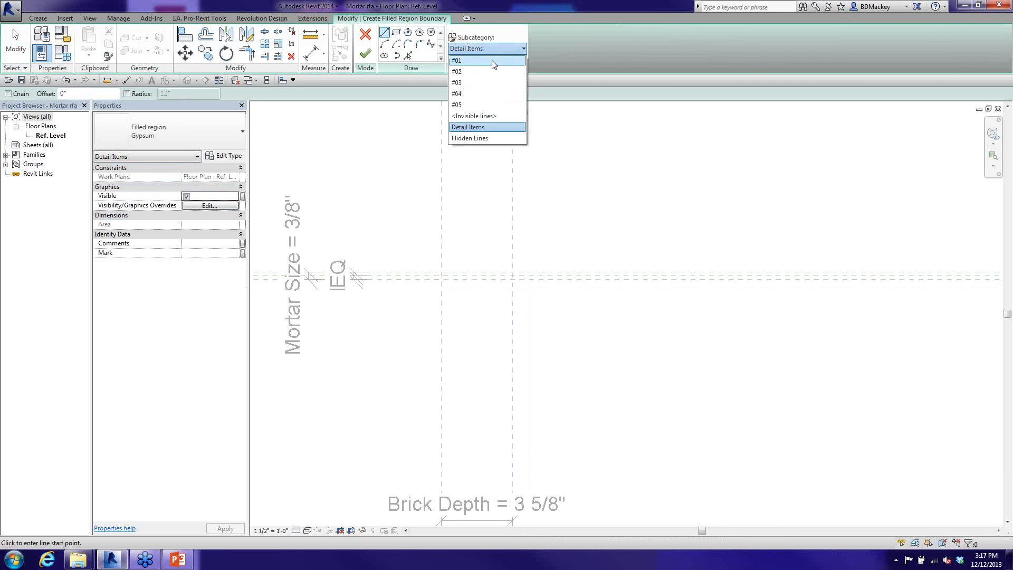
{"action": "left_click", "coordinate": [481, 77]}
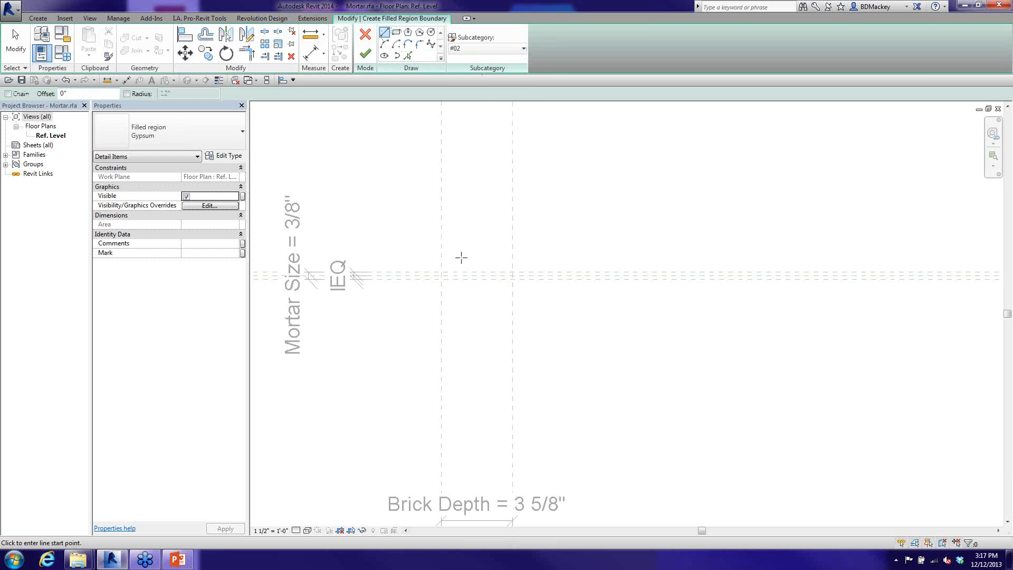
- Draw the upper boundary line along the Mortar reference plane between the vertical planes, and lock it to the planes
{"action": "left_click", "coordinate": [441, 275]}
{"action": "scroll", "coordinate": [456, 271], "scroll_direction": "up", "scroll_amount": 3}
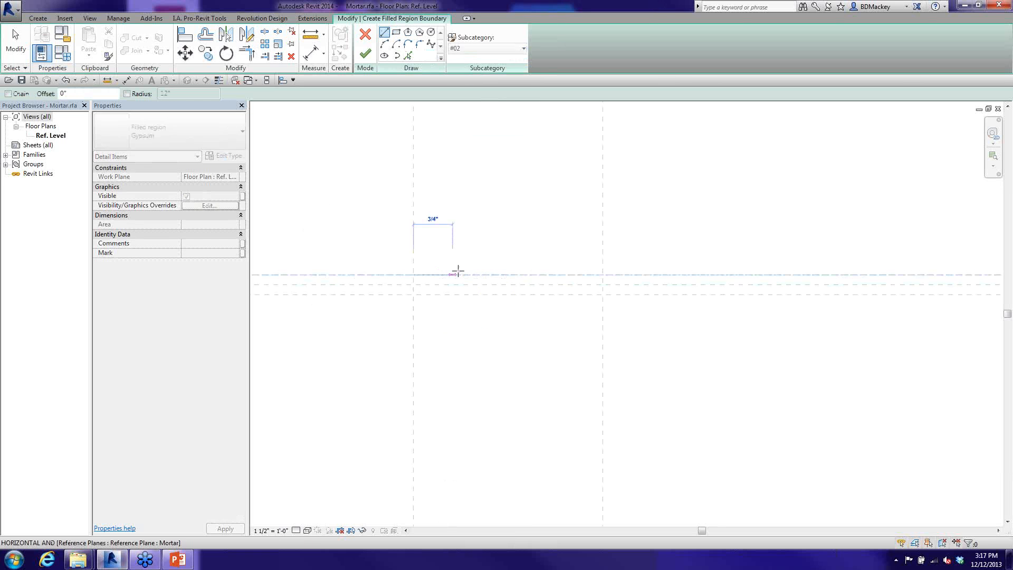
{"action": "left_click", "coordinate": [625, 275]}
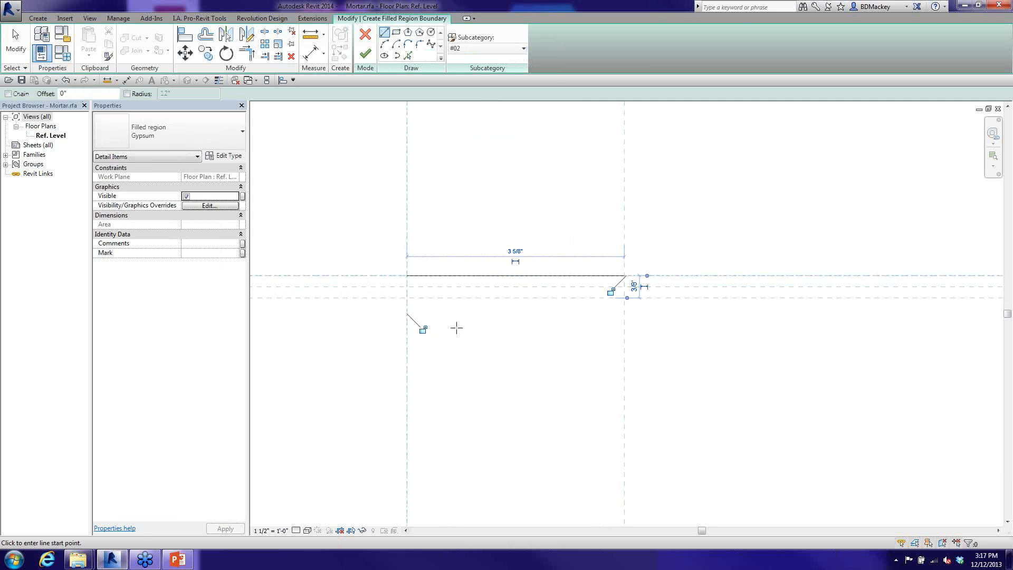
{"action": "left_click", "coordinate": [423, 329]}
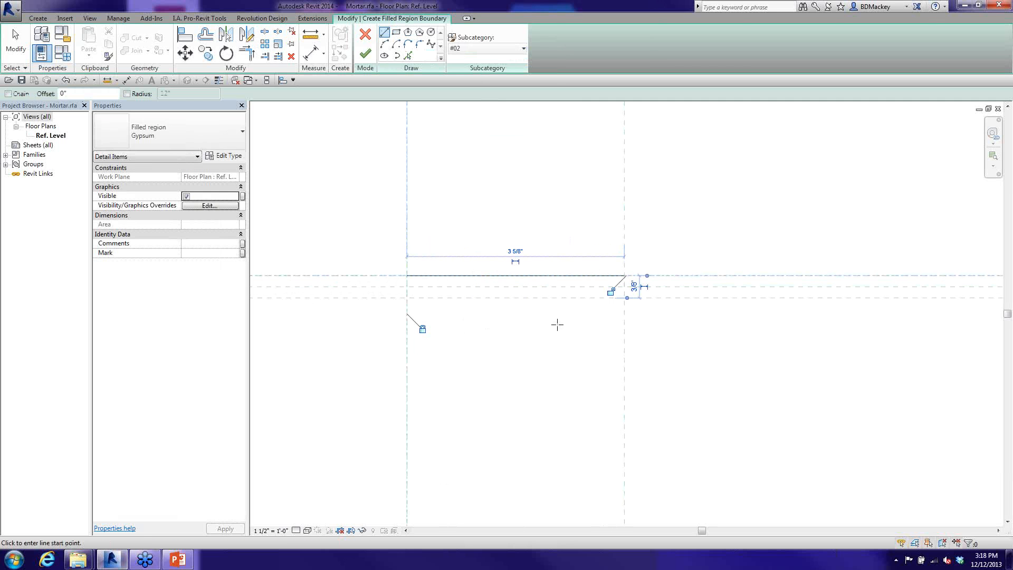
{"action": "left_click", "coordinate": [610, 292]}
- Align the upper boundary line's endpoint with the second vertical reference plane and lock the alignment
{"action": "left_click", "coordinate": [188, 42]}
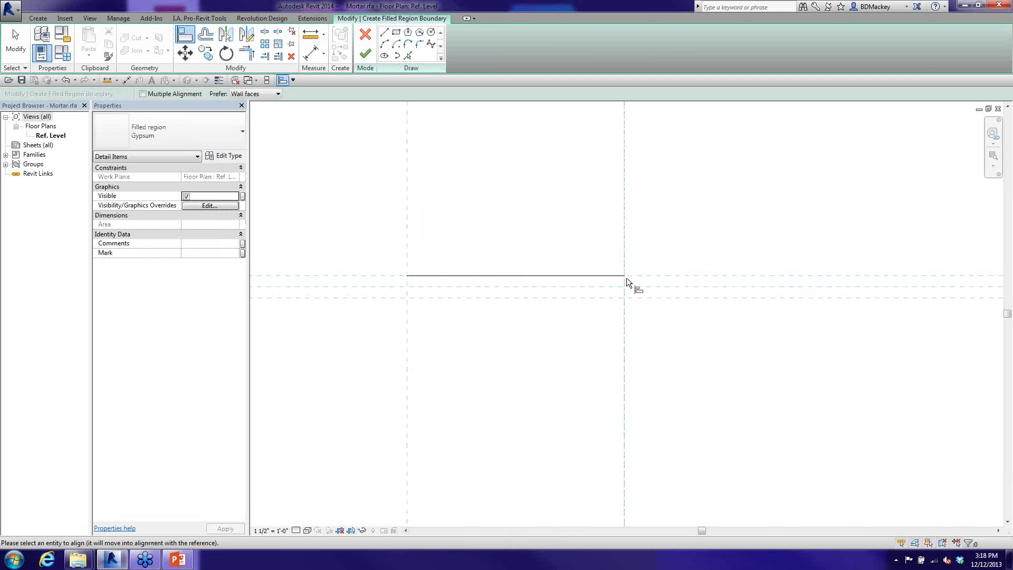
{"action": "left_click", "coordinate": [623, 275]}
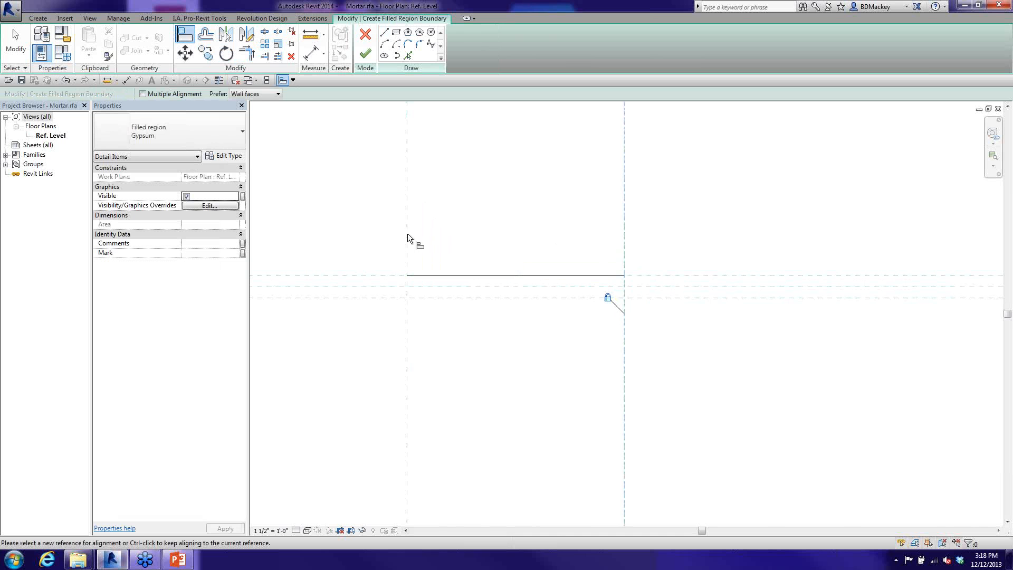
{"action": "right_click", "coordinate": [508, 201]}
{"action": "left_click", "coordinate": [533, 208]}
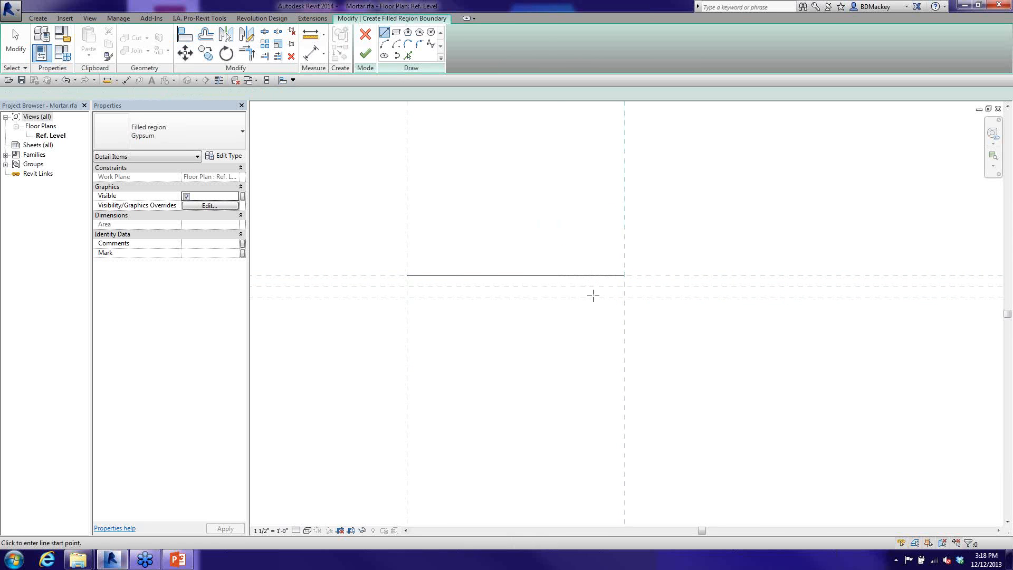
- Draw the lower boundary line along the Bottom reference plane between the vertical planes and lock its constraints
{"action": "left_click", "coordinate": [624, 298]}
{"action": "left_click", "coordinate": [406, 297]}
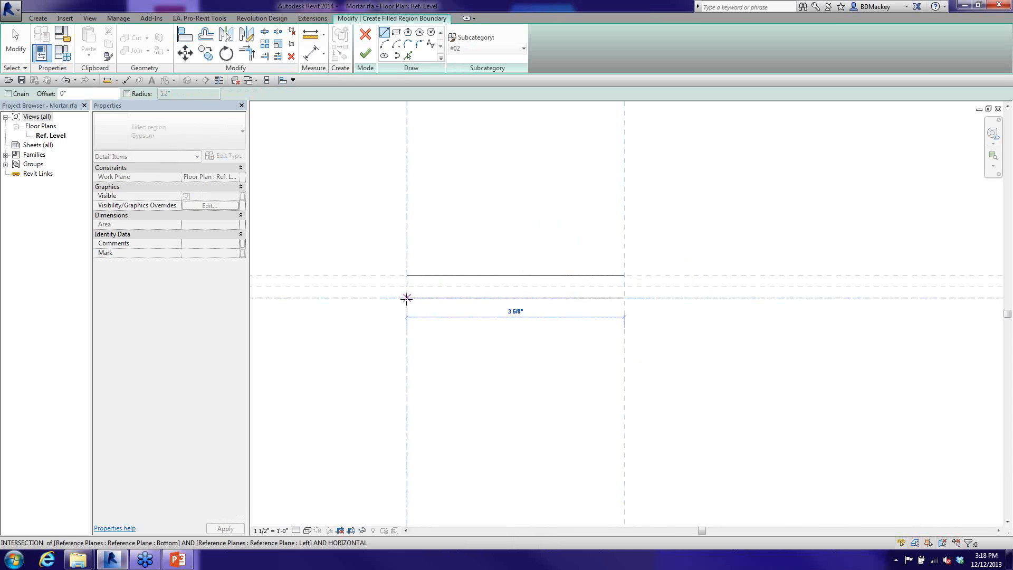
{"action": "left_click", "coordinate": [642, 283]}
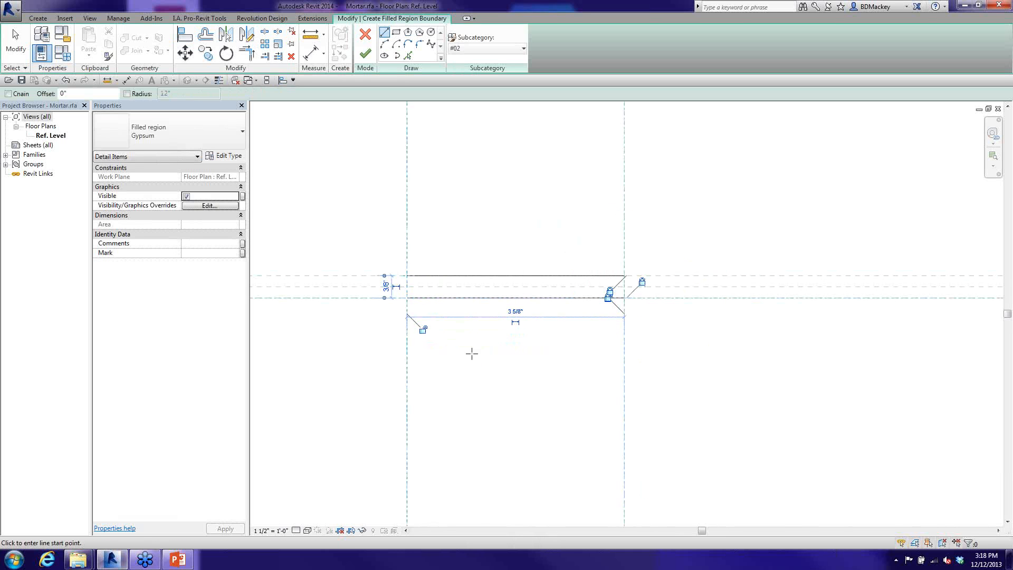
{"action": "left_click", "coordinate": [427, 329]}
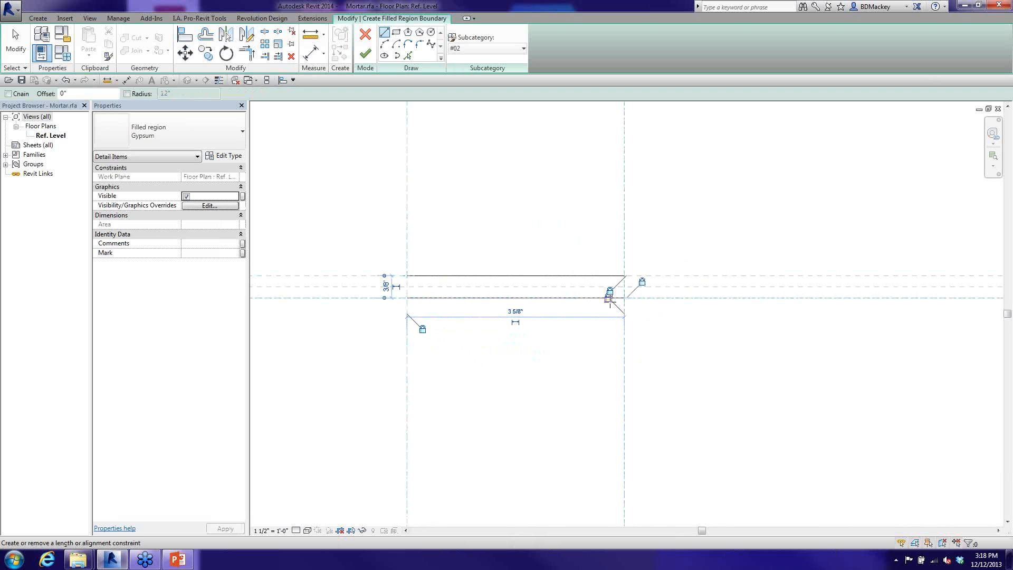
- Align the lower boundary line's endpoint with the Left reference plane and lock the alignment
{"action": "key", "text": "Escape"}
{"action": "key", "text": "a"}
{"action": "key", "text": "l"}
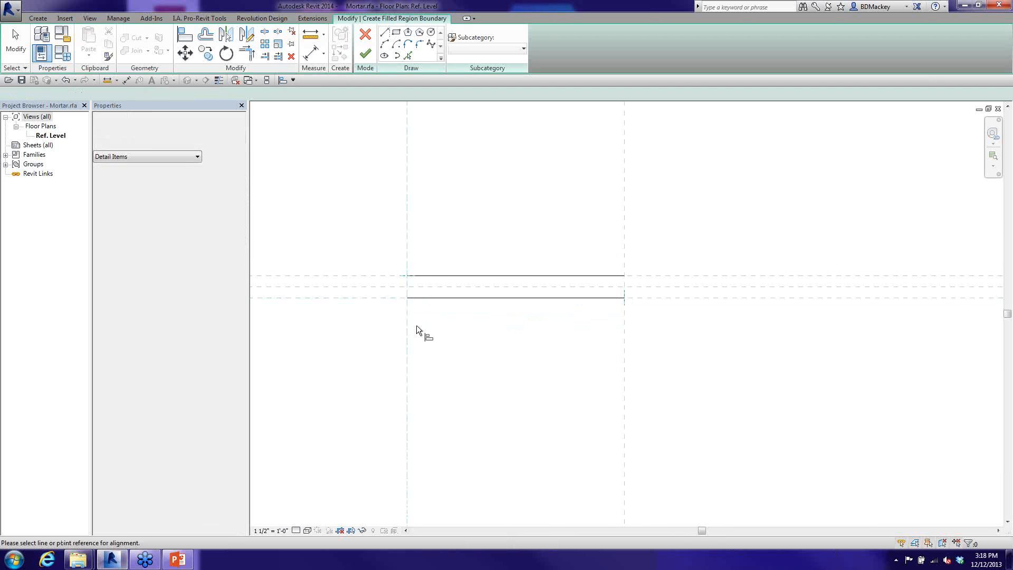
{"action": "left_click", "coordinate": [407, 331]}
{"action": "left_click", "coordinate": [407, 298]}
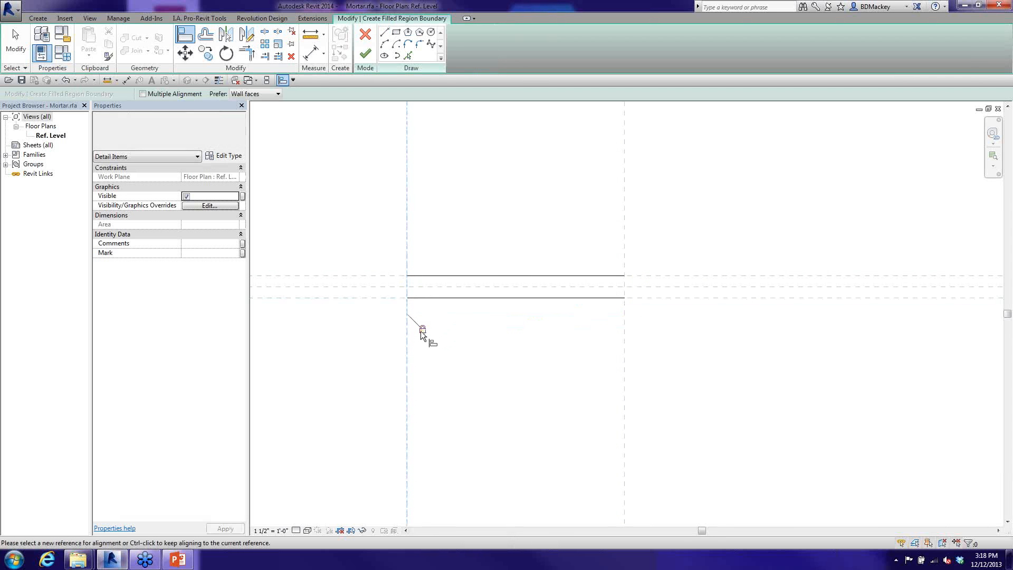
{"action": "key", "text": "Escape"}
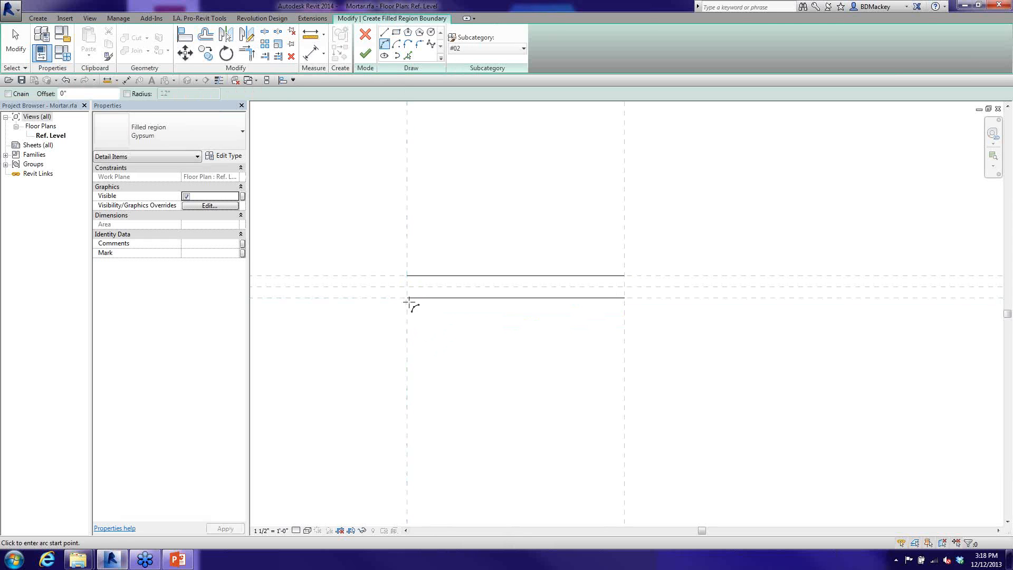
- Close both ends of the mortar boundary with inward-curving arcs between the upper and lower line endpoints
{"action": "left_click", "coordinate": [407, 298]}
{"action": "left_click", "coordinate": [408, 276]}
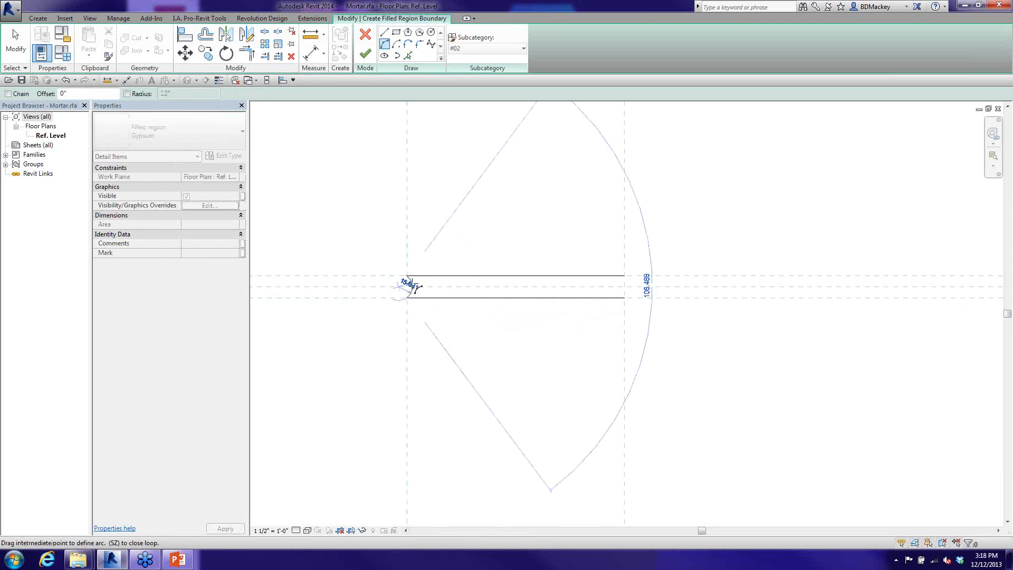
{"action": "left_click", "coordinate": [404, 287]}
{"action": "left_click", "coordinate": [624, 299]}
{"action": "left_click", "coordinate": [624, 276]}
{"action": "left_click", "coordinate": [621, 287]}
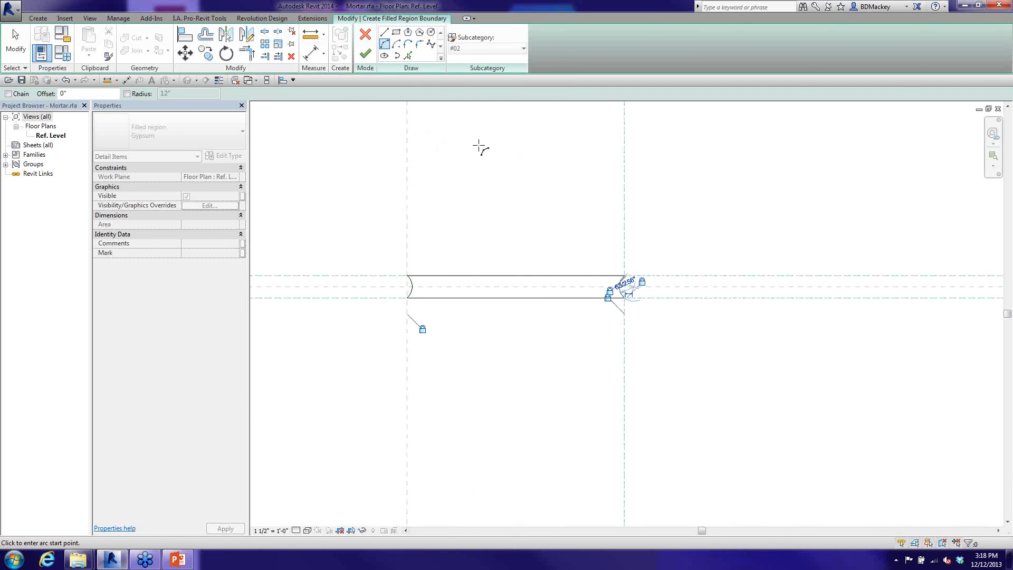
- Leave the arc tool and finish the mortar's filled region sketch
{"action": "right_click", "coordinate": [479, 148]}
{"action": "left_click", "coordinate": [499, 155]}
{"action": "right_click", "coordinate": [501, 153]}
{"action": "left_click", "coordinate": [520, 161]}
{"action": "key", "text": "Return"}
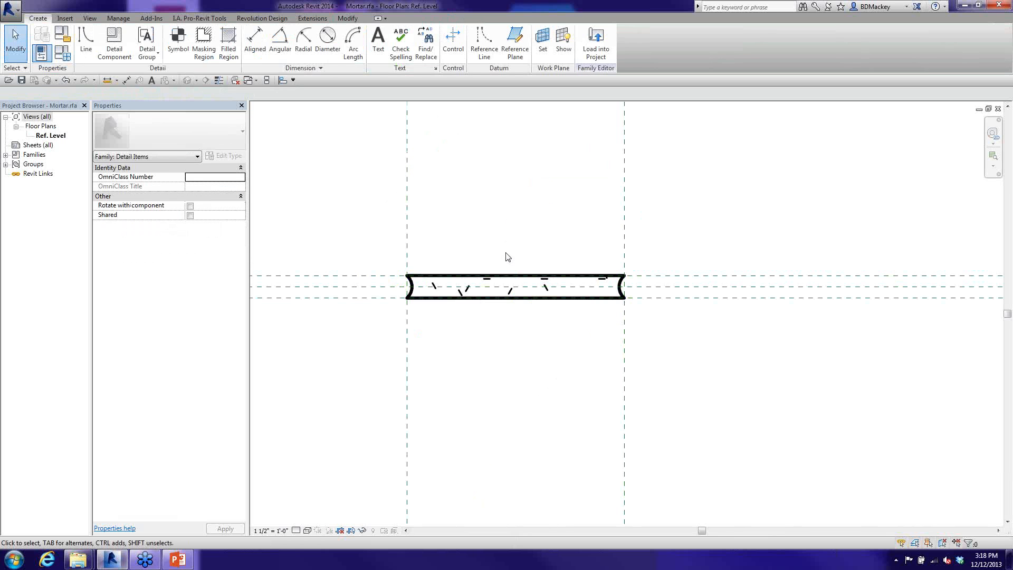
- Turn off the display of all annotation categories in the Ref. Level view of the Mortar family
{"action": "middle_click_drag", "start_coordinate": [525, 258], "coordinate": [545, 258]}
{"action": "scroll", "coordinate": [533, 255], "scroll_direction": "down", "scroll_amount": 3}
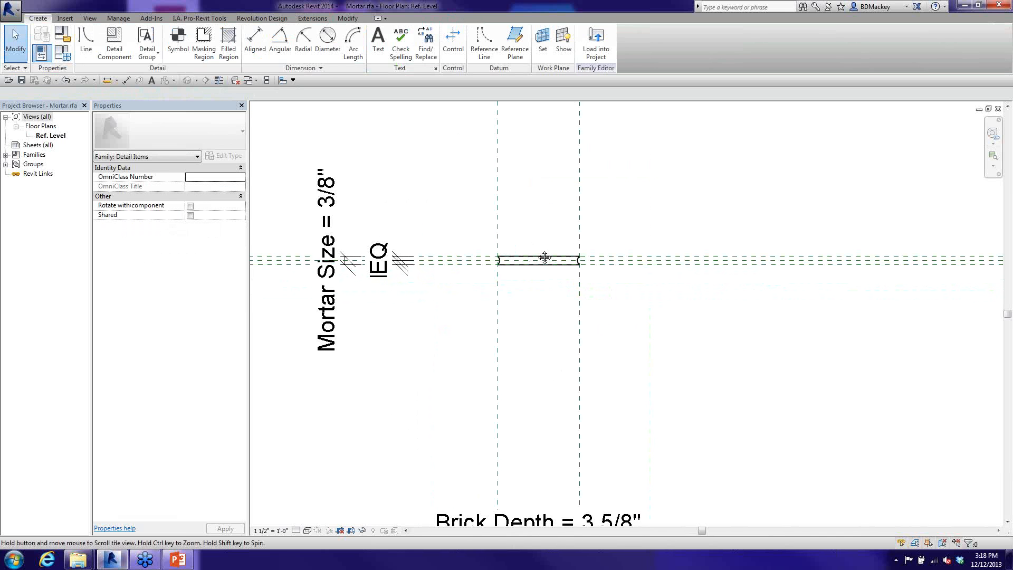
{"action": "middle_click_drag", "start_coordinate": [531, 331], "coordinate": [580, 269]}
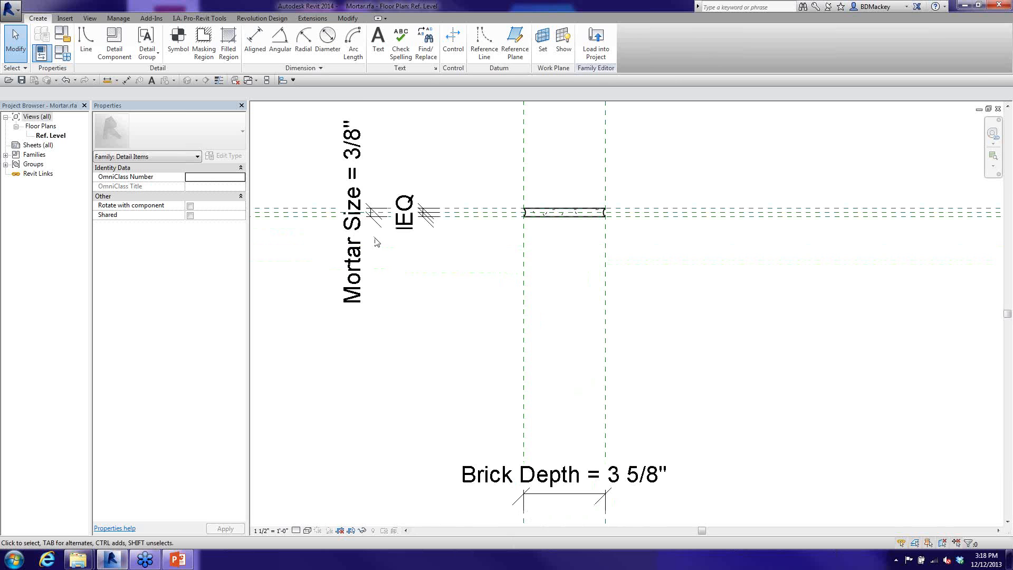
{"action": "scroll", "coordinate": [526, 206], "scroll_direction": "up", "scroll_amount": 2}
{"action": "scroll", "coordinate": [528, 205], "scroll_direction": "up", "scroll_amount": 1}
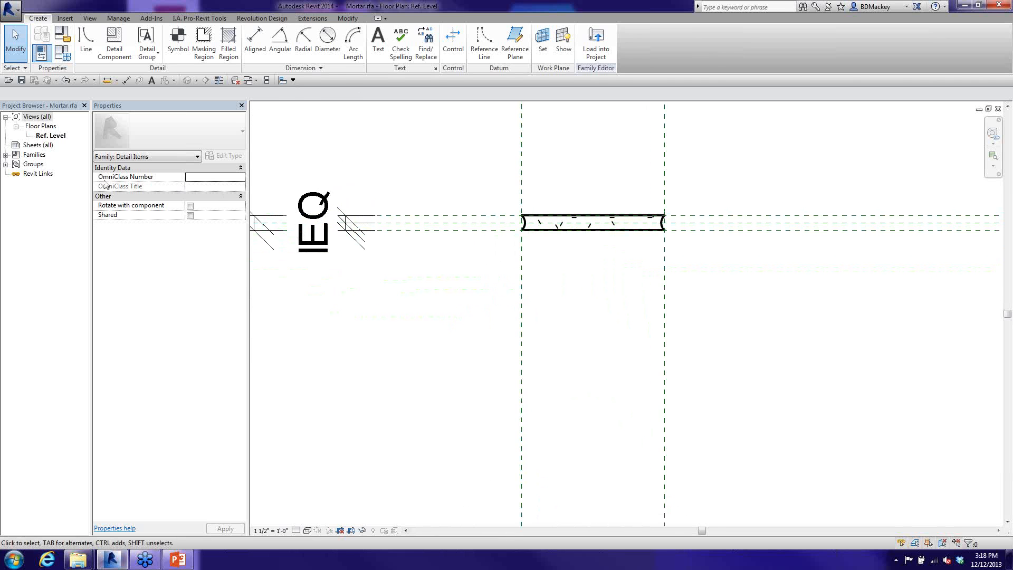
{"action": "left_click", "coordinate": [191, 216]}
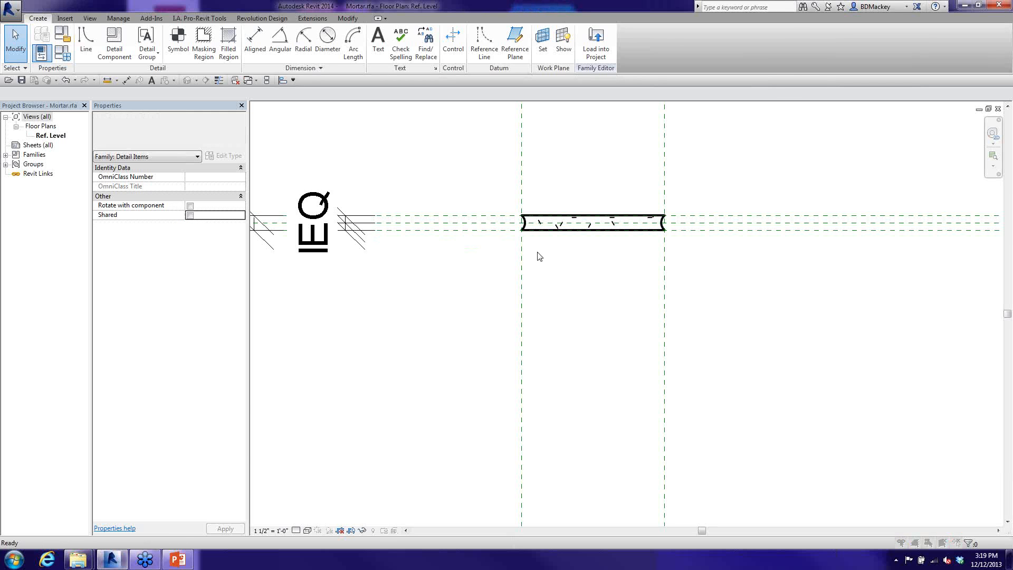
{"action": "key", "text": "v"}
{"action": "key", "text": "g"}
{"action": "left_click", "coordinate": [138, 76]}
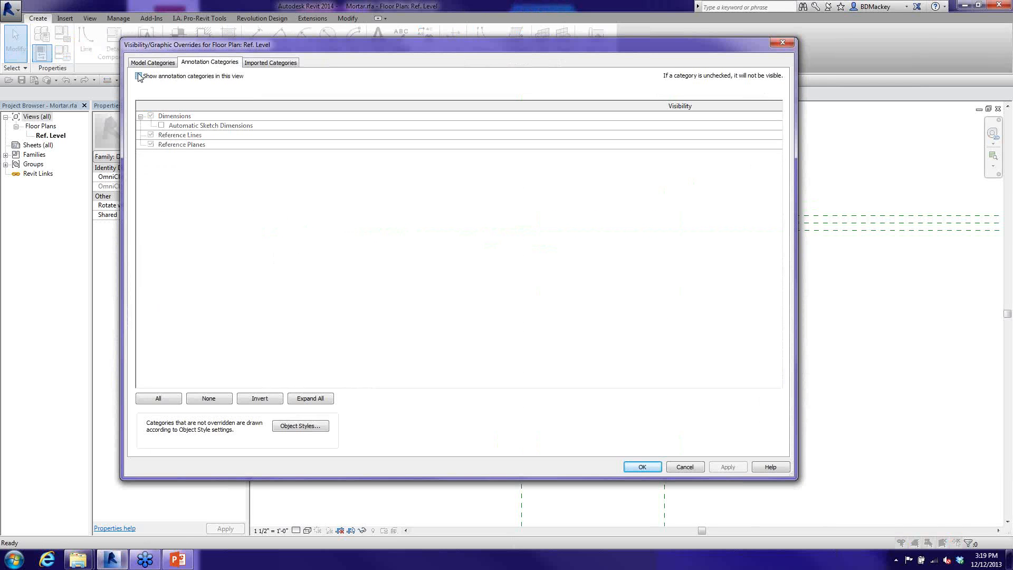
{"action": "left_click", "coordinate": [642, 467]}
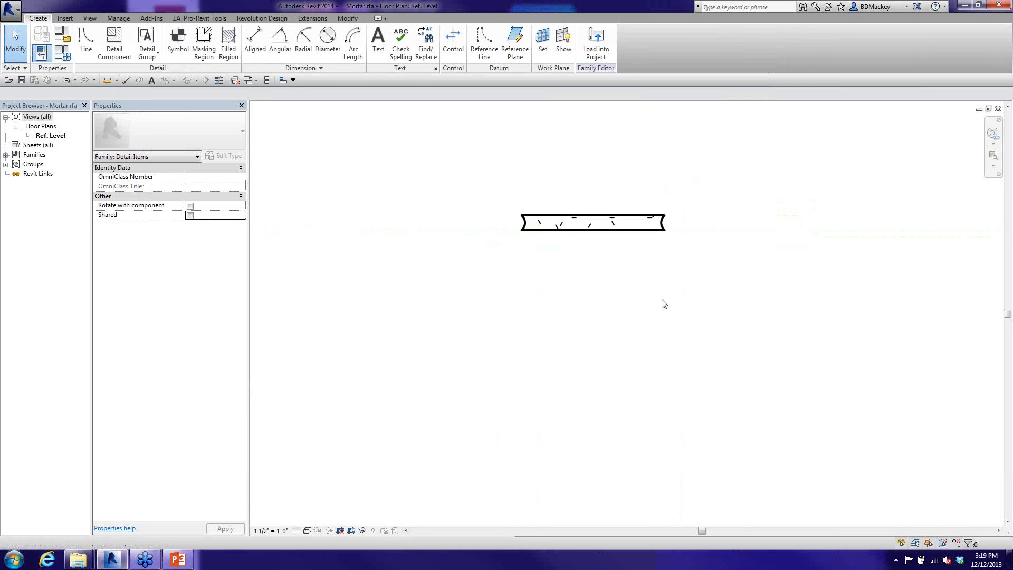
- Fit the mortar joint in the view and save the Mortar family
{"action": "key", "text": "z"}
{"action": "key", "text": "f"}
{"action": "left_click", "coordinate": [21, 80]}
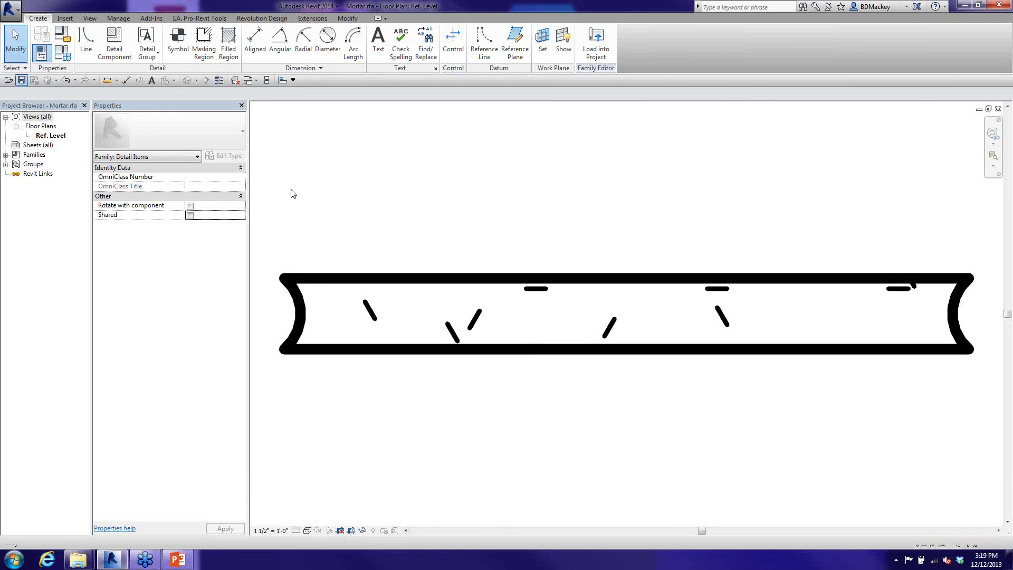
- Open the recent Brick.rfa family alongside the Mortar family and switch back to the Mortar family
{"action": "left_click", "coordinate": [596, 42]}
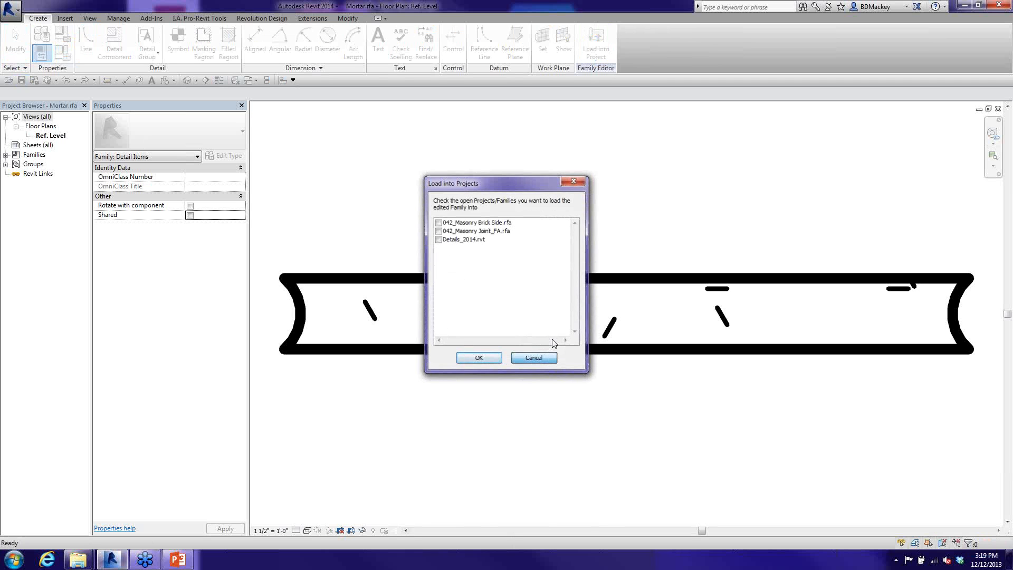
{"action": "left_click", "coordinate": [530, 356]}
{"action": "left_click", "coordinate": [19, 10]}
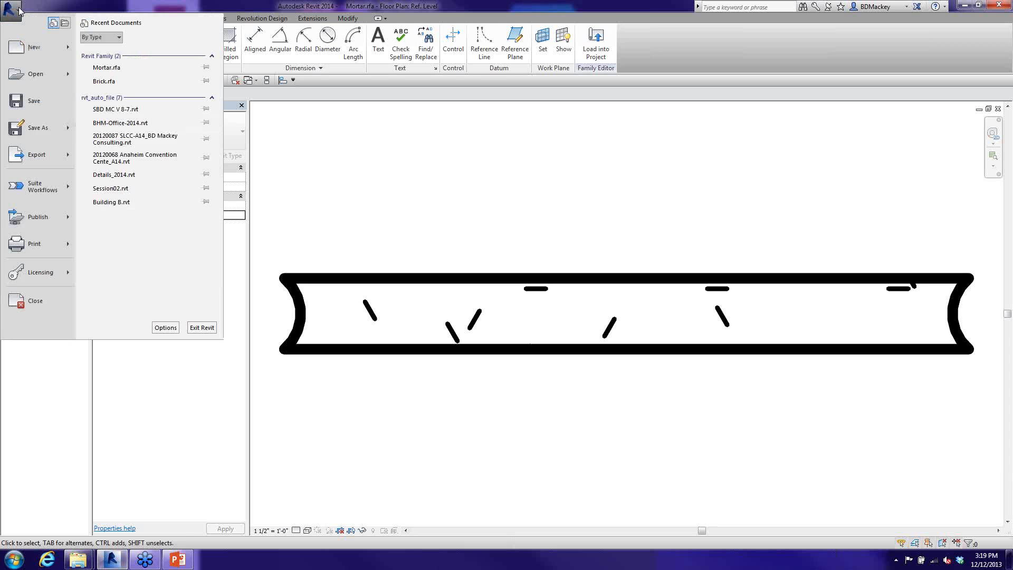
{"action": "left_click", "coordinate": [106, 80]}
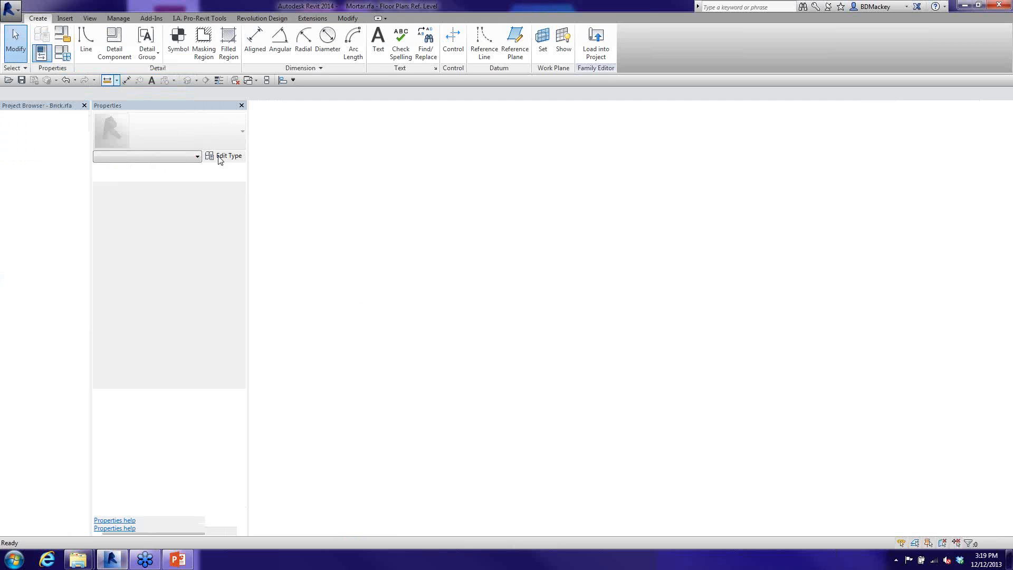
{"action": "key", "text": "ctrl+Tab"}
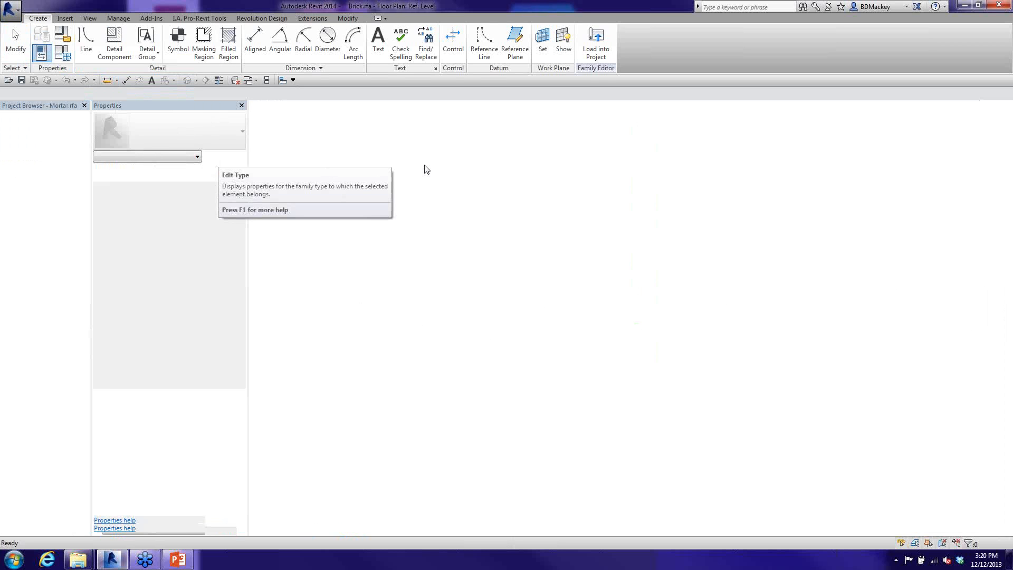
- Load the Mortar family into Brick.rfa and place one instance in open space outside the brick's reference planes
{"action": "left_click", "coordinate": [594, 46]}
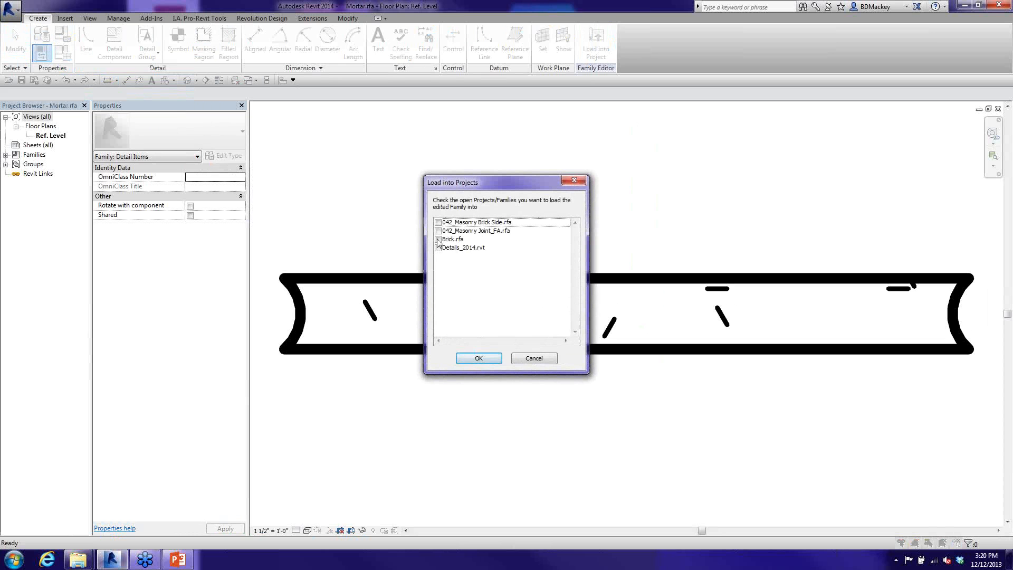
{"action": "left_click", "coordinate": [438, 240]}
{"action": "left_click", "coordinate": [481, 359]}
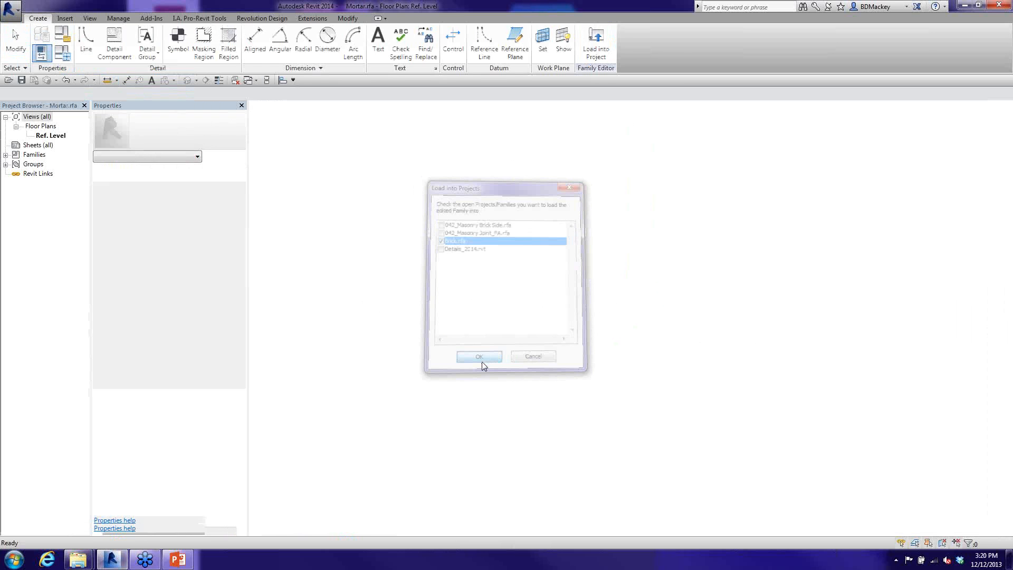
{"action": "scroll", "coordinate": [626, 326], "scroll_direction": "up", "scroll_amount": 5}
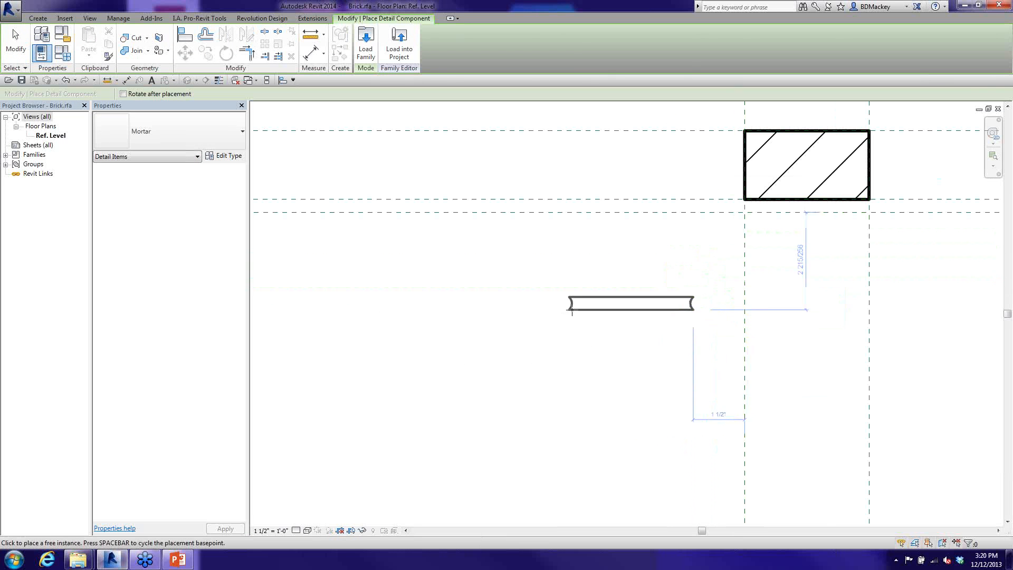
{"action": "left_click", "coordinate": [579, 297]}
{"action": "key", "text": "Escape"}
{"action": "key", "text": "Escape"}
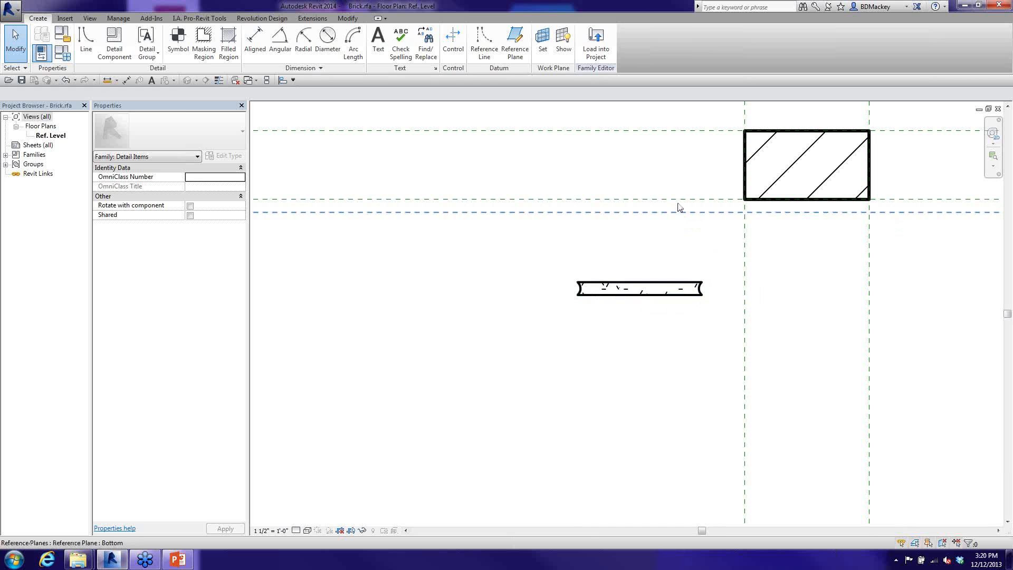
- Associate the placed mortar's Mortar Size type parameter with the Brick family's Mortar Size parameter
{"action": "left_click", "coordinate": [679, 284]}
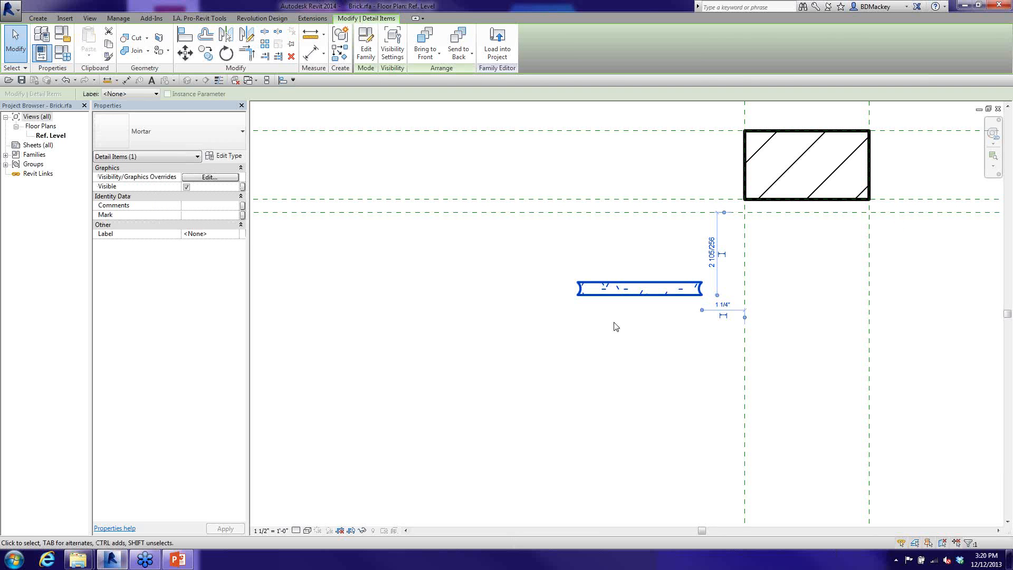
{"action": "left_click", "coordinate": [224, 157]}
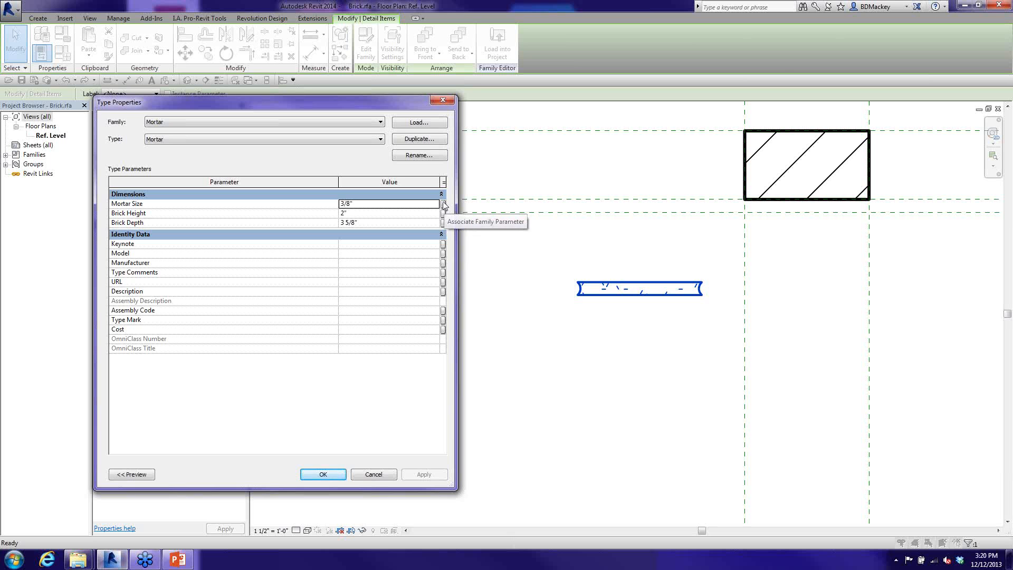
{"action": "left_click", "coordinate": [443, 204]}
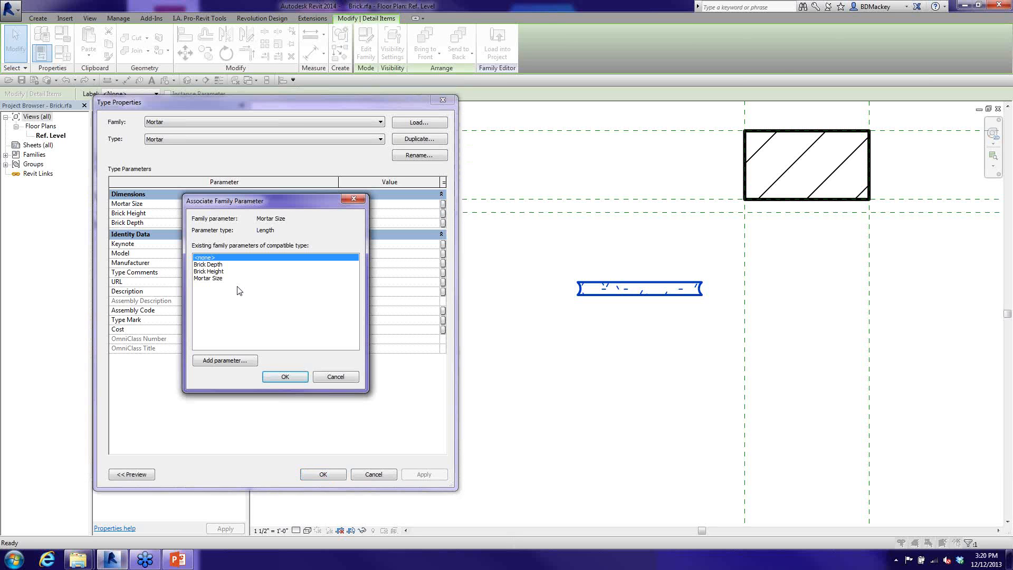
{"action": "left_click", "coordinate": [210, 280]}
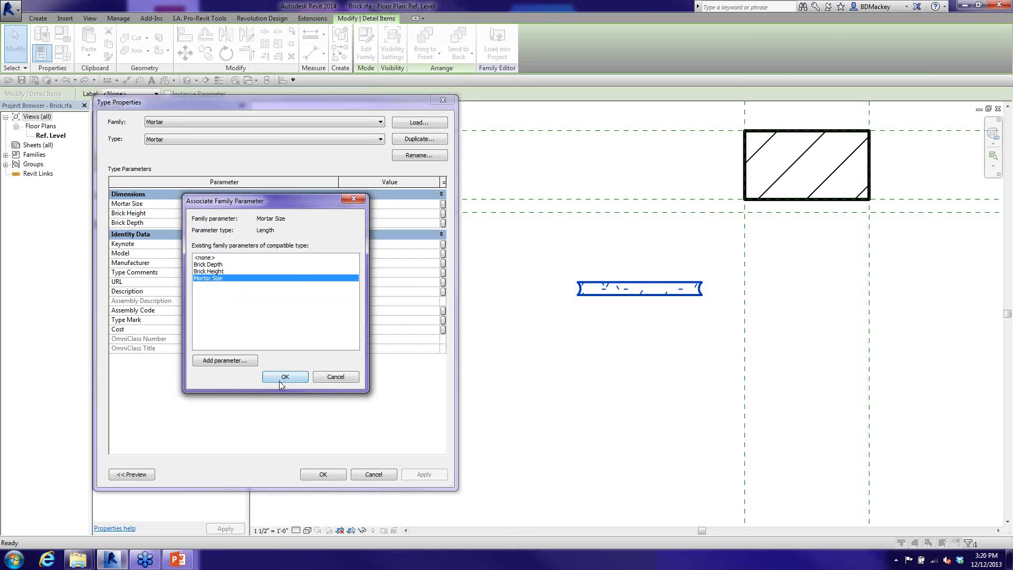
{"action": "left_click", "coordinate": [296, 379]}
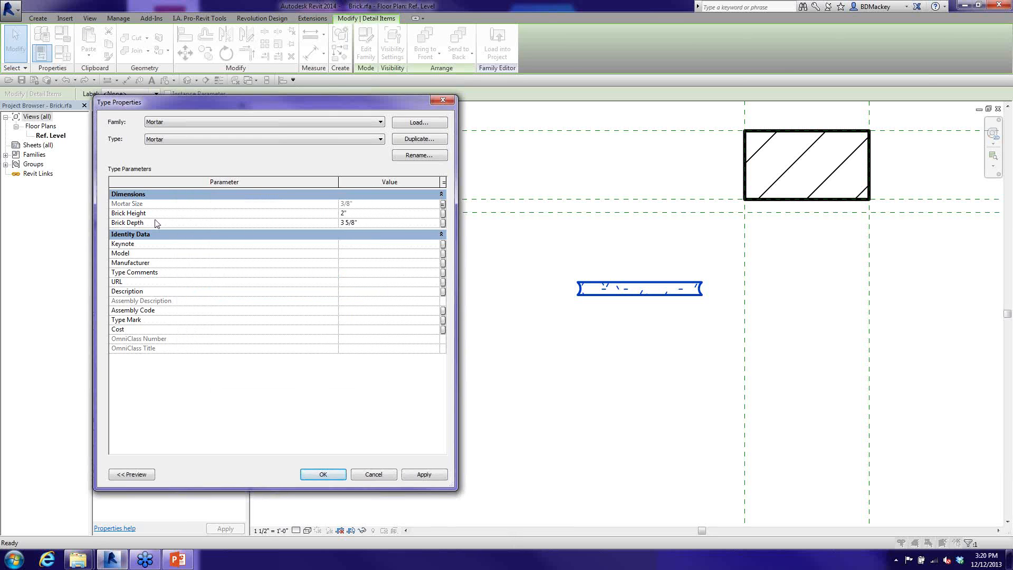
- Associate the mortar's Brick Depth type parameter with the family's Brick Depth parameter and accept the type properties
{"action": "left_click", "coordinate": [443, 223]}
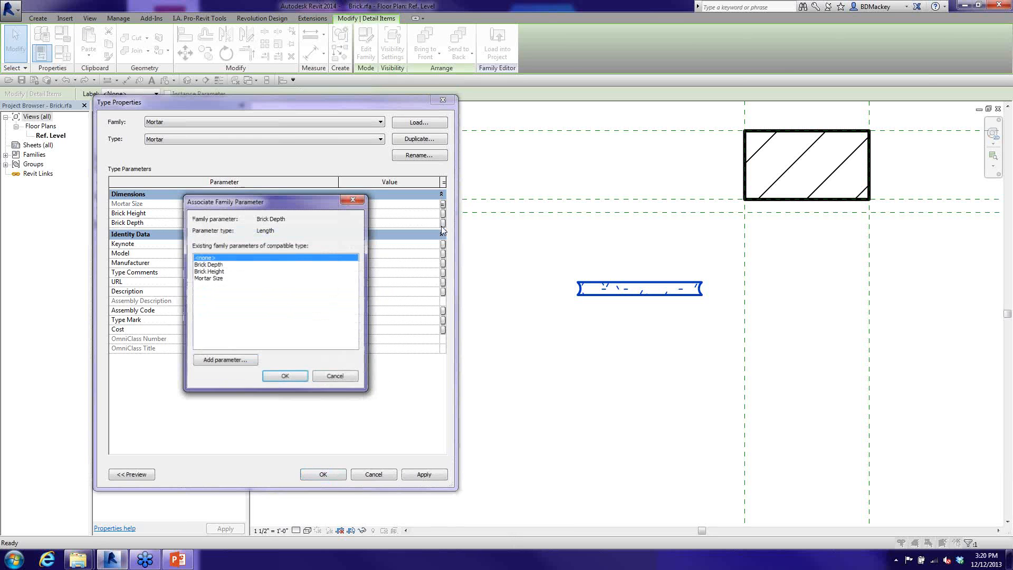
{"action": "left_click", "coordinate": [218, 264]}
{"action": "left_click", "coordinate": [285, 377]}
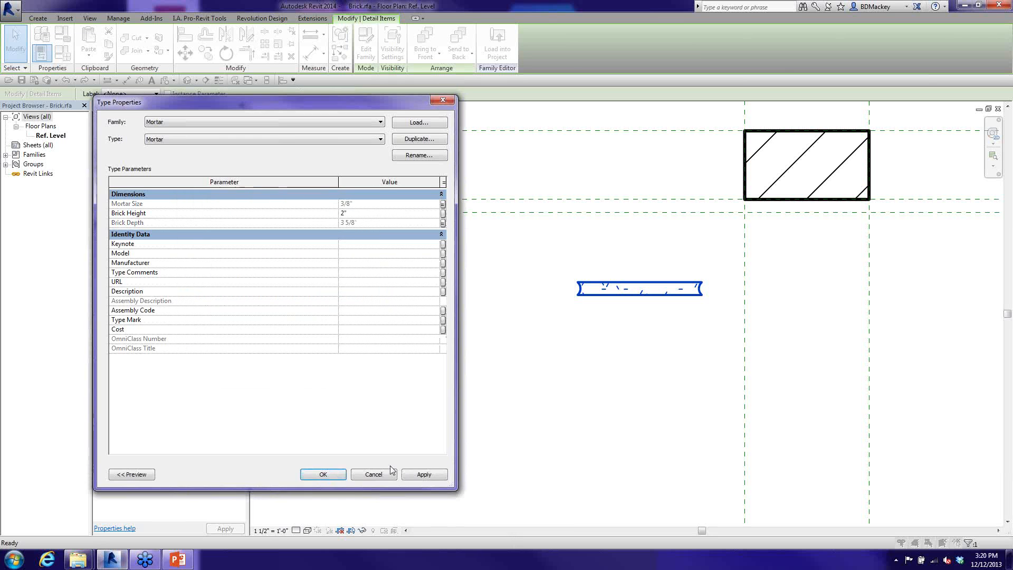
{"action": "left_click", "coordinate": [324, 475]}
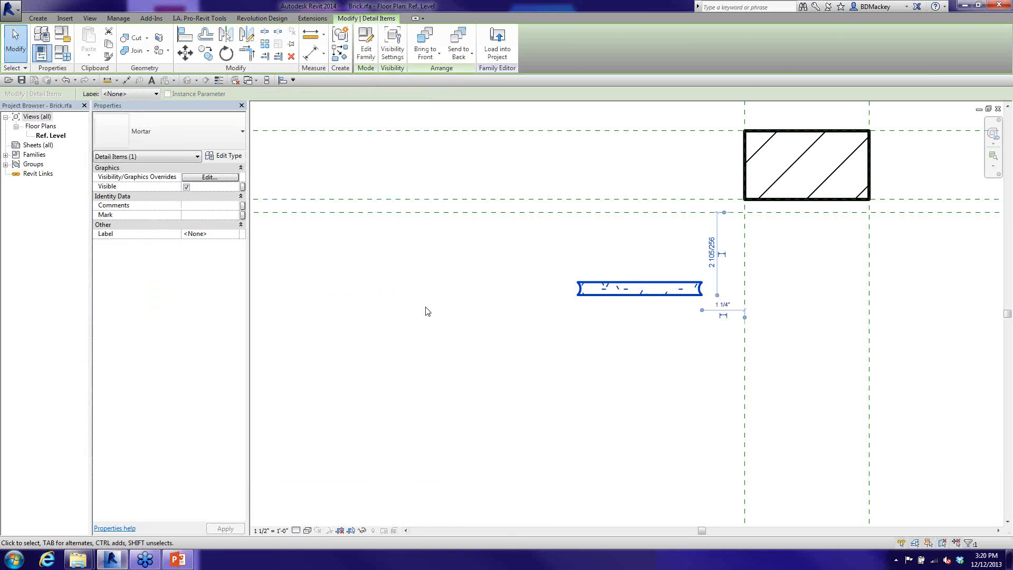
{"action": "left_click", "coordinate": [579, 308]}
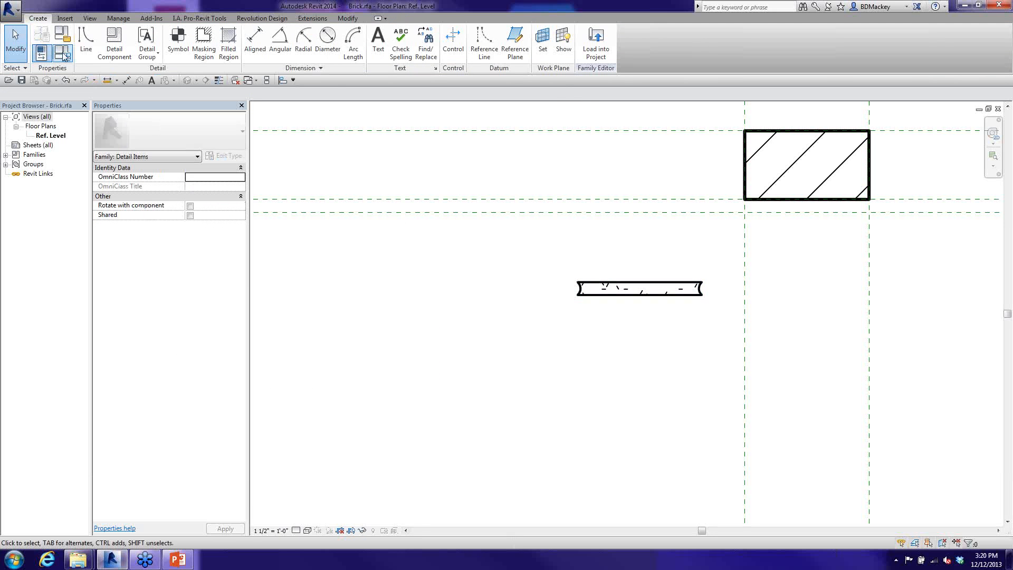
- Test the linked parameters by setting the Brick family's Brick Depth to 6"
{"action": "left_click", "coordinate": [62, 34]}
{"action": "left_click", "coordinate": [274, 107]}
{"action": "type", "text": "1/2"}
{"action": "key", "text": "Tab"}
{"action": "key", "text": "shift+Tab"}
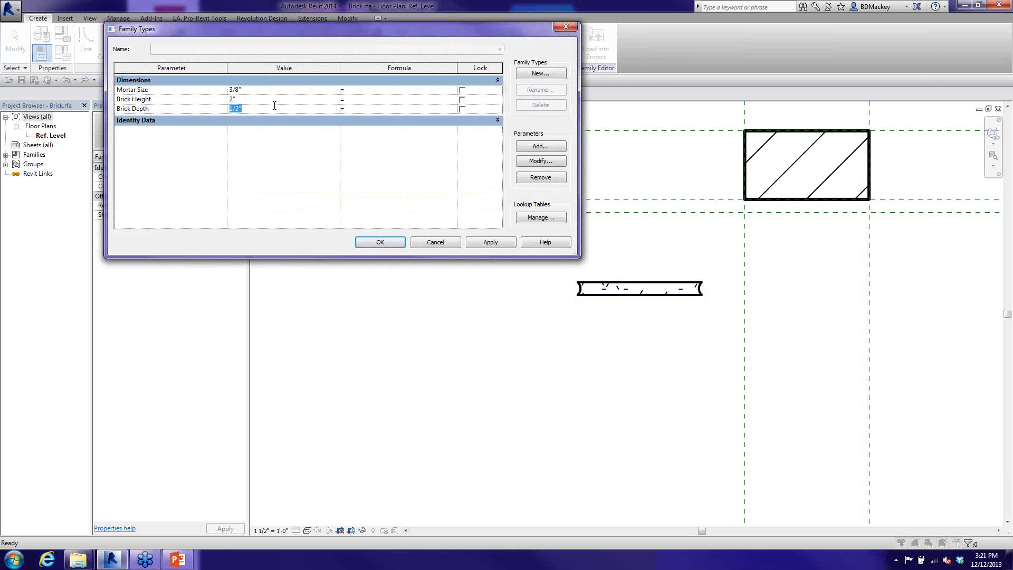
{"action": "type", "text": "6"}
{"action": "key", "text": "Tab"}
{"action": "left_click", "coordinate": [491, 242]}
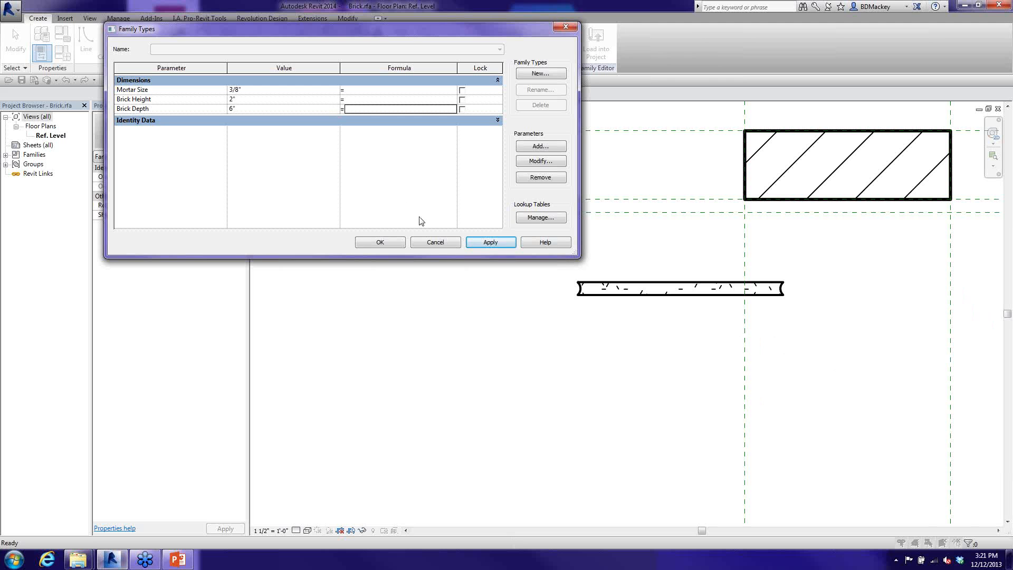
{"action": "left_click", "coordinate": [391, 245]}
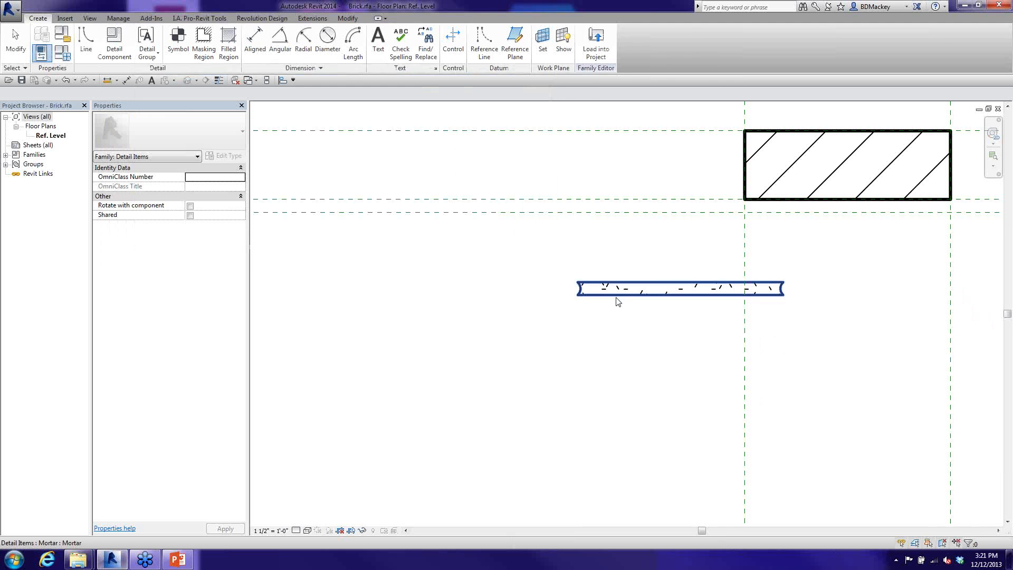
- Examine the placed mortar's type properties to check its linked dimension parameters
{"action": "left_click", "coordinate": [617, 293]}
{"action": "left_click", "coordinate": [224, 156]}
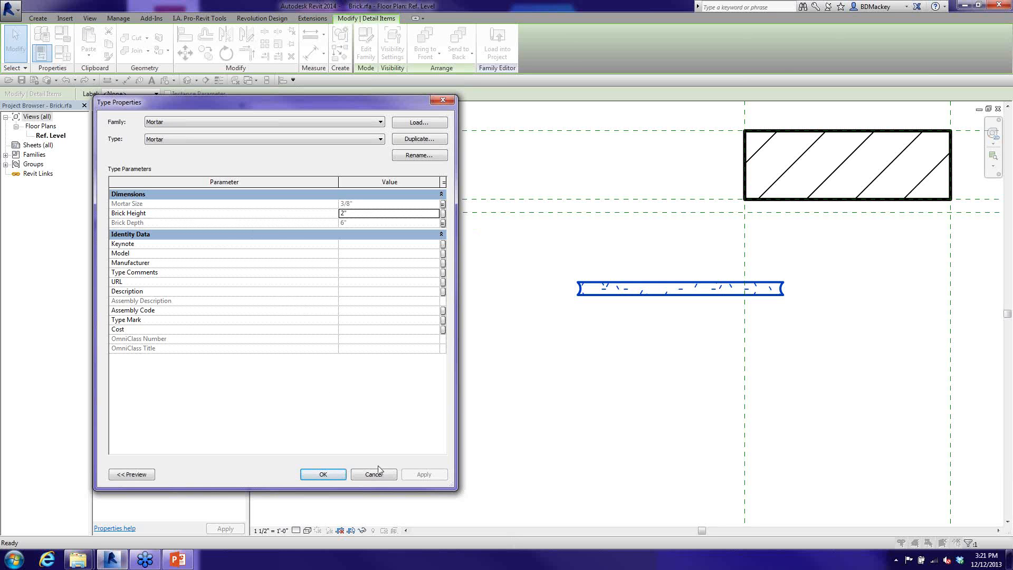
{"action": "left_click", "coordinate": [395, 472]}
{"action": "left_click", "coordinate": [616, 343]}
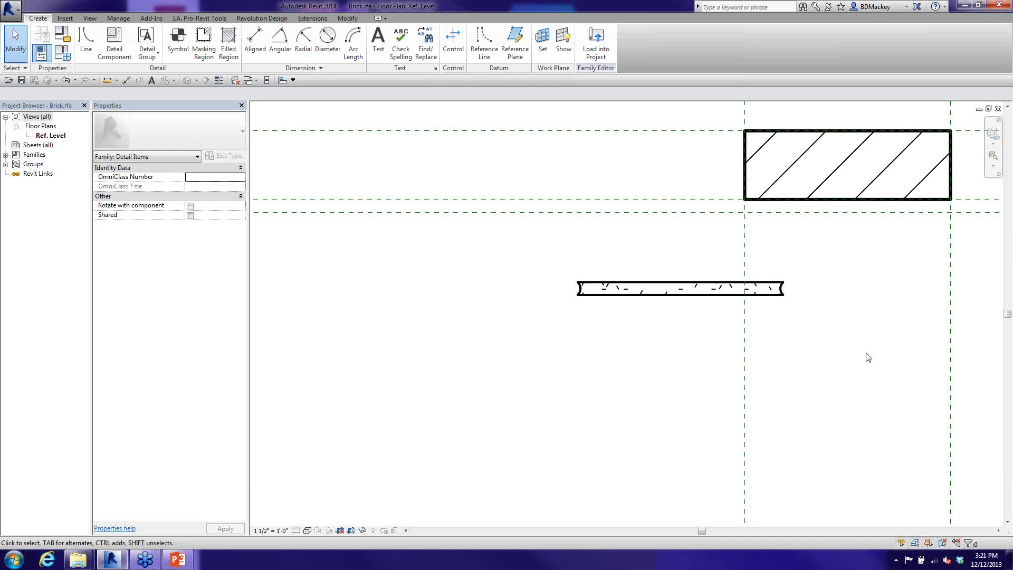
- Align the mortar's end to the brick's left reference plane and its lower edge to the lowest horizontal reference plane
{"action": "middle_click_drag", "start_coordinate": [865, 355], "coordinate": [803, 392]}
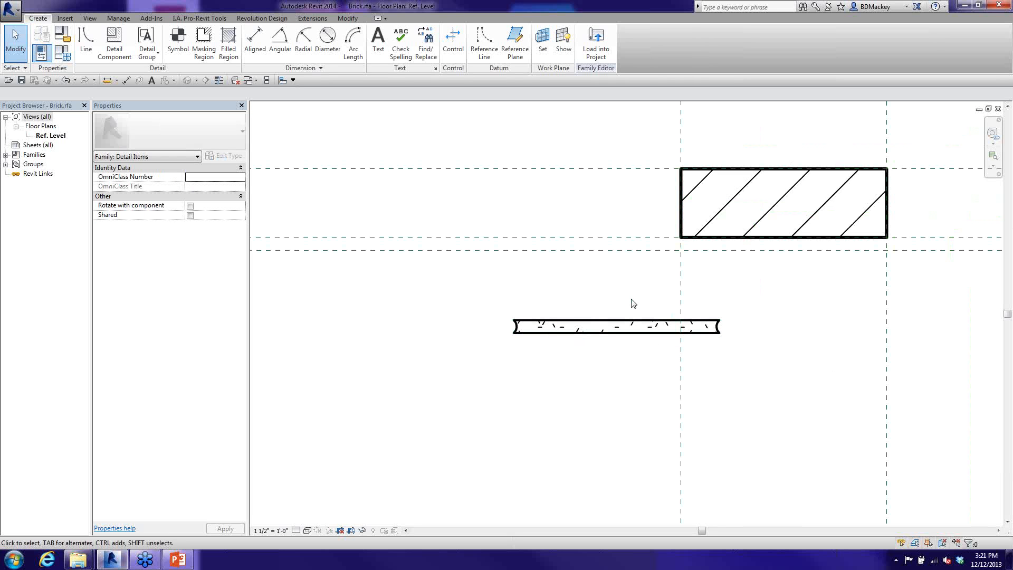
{"action": "left_click", "coordinate": [283, 80]}
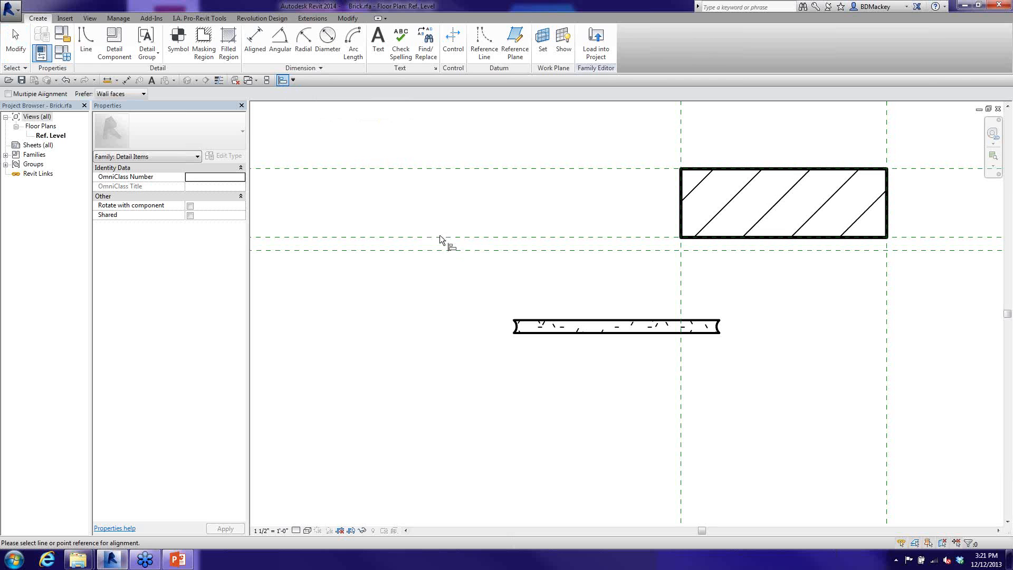
{"action": "left_click", "coordinate": [681, 268]}
{"action": "left_click", "coordinate": [513, 326]}
{"action": "left_click", "coordinate": [696, 329]}
{"action": "left_click", "coordinate": [629, 249]}
{"action": "left_click", "coordinate": [701, 333]}
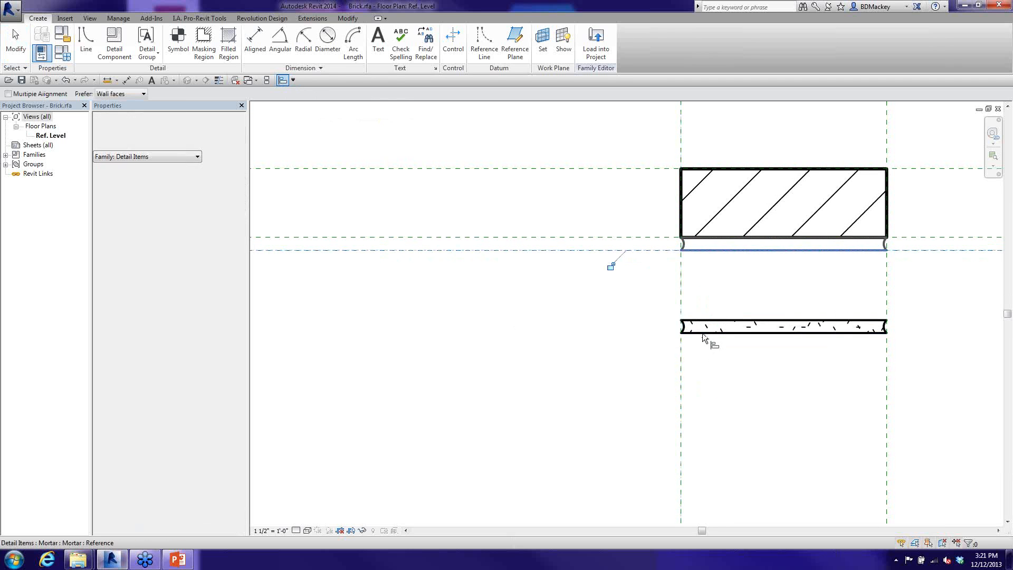
{"action": "right_click", "coordinate": [583, 202]}
{"action": "left_click", "coordinate": [604, 211]}
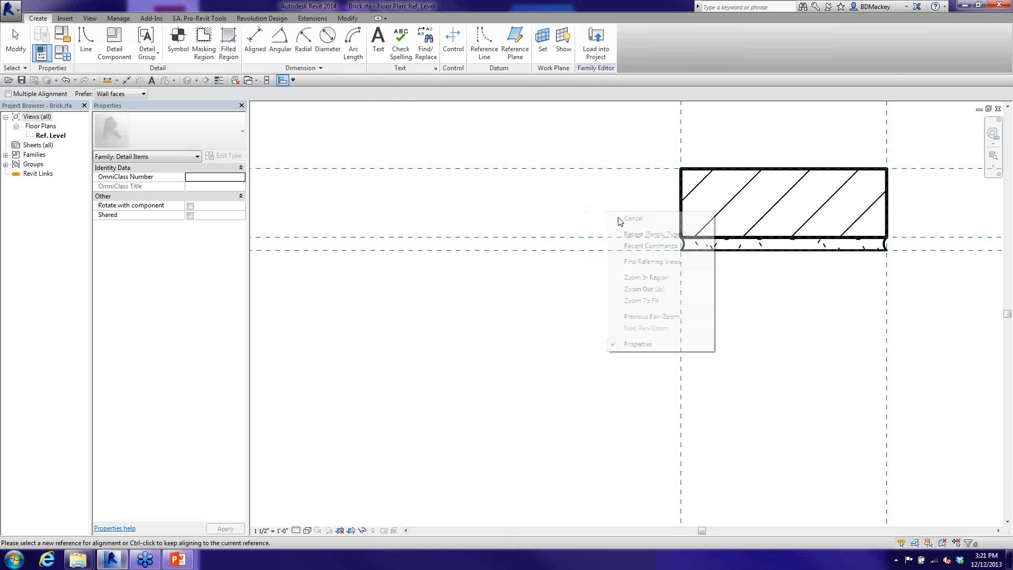
- Set the Brick family's Brick Depth to 3 5/8" and its Mortar Size to 3/16"
{"action": "left_click", "coordinate": [63, 54]}
{"action": "left_click", "coordinate": [254, 108]}
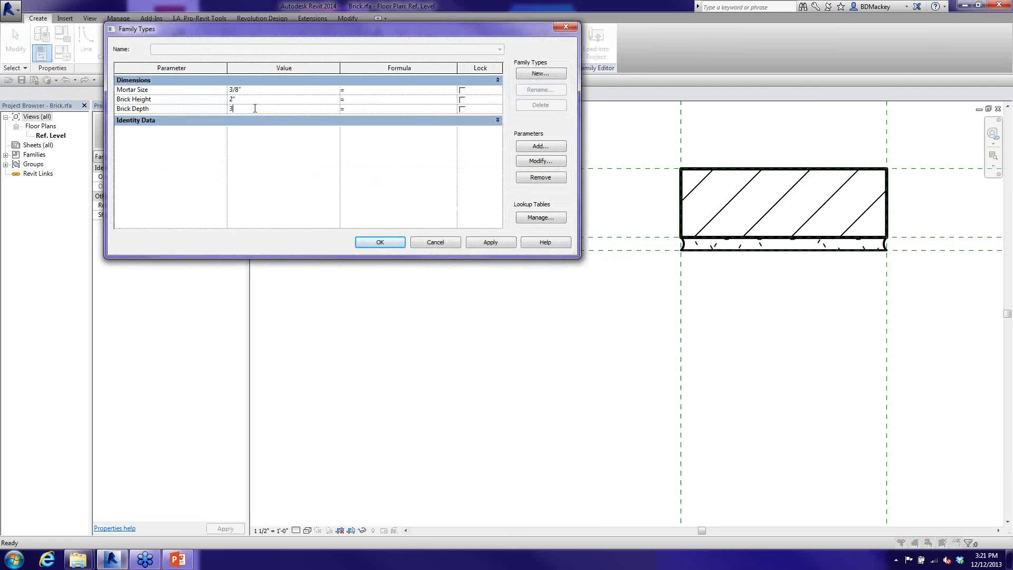
{"action": "type", "text": "3.6"}
{"action": "left_click", "coordinate": [263, 92]}
{"action": "type", "text": "3/16"}
{"action": "key", "text": "Tab"}
{"action": "left_click", "coordinate": [489, 243]}
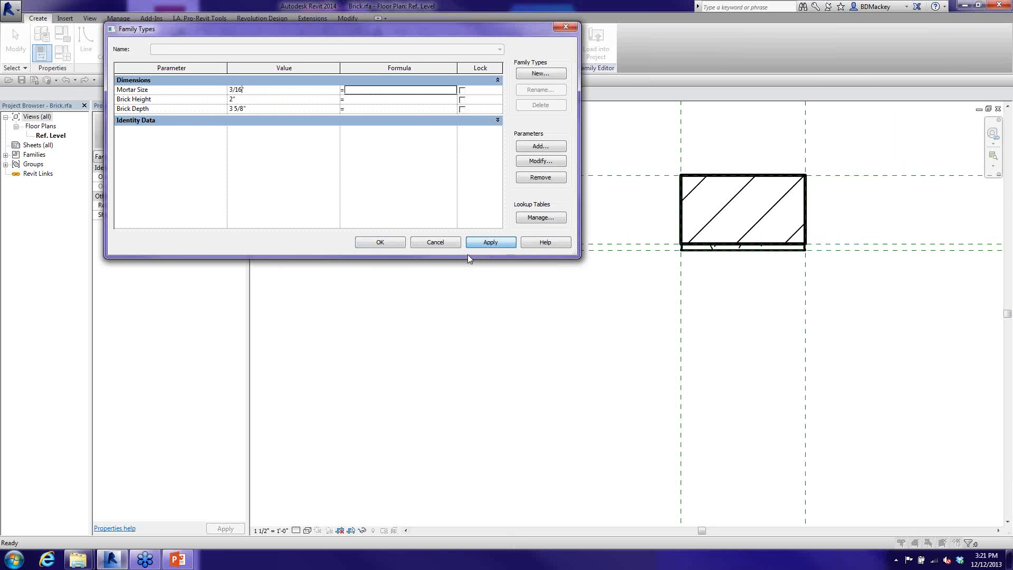
{"action": "left_click", "coordinate": [381, 242]}
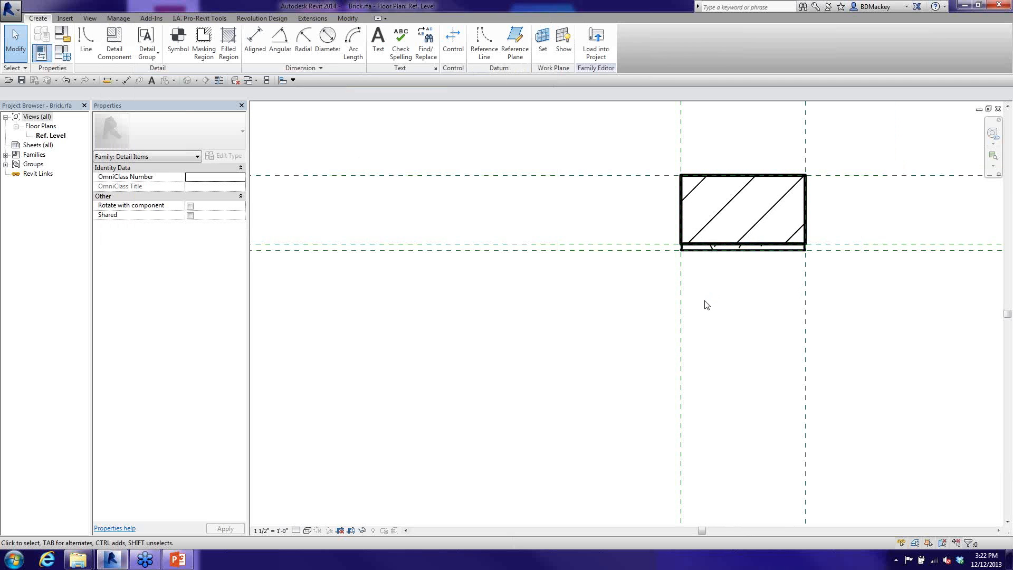
- Close the Mortar and 042_Masonry Joint_FA family views
{"action": "key", "text": "ctrl+Tab"}
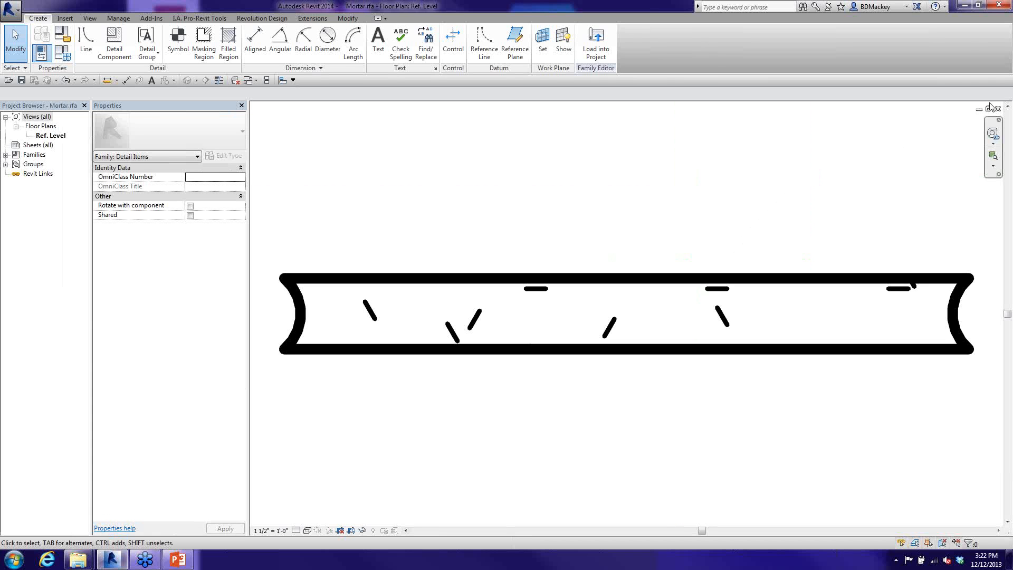
{"action": "left_click", "coordinate": [997, 110]}
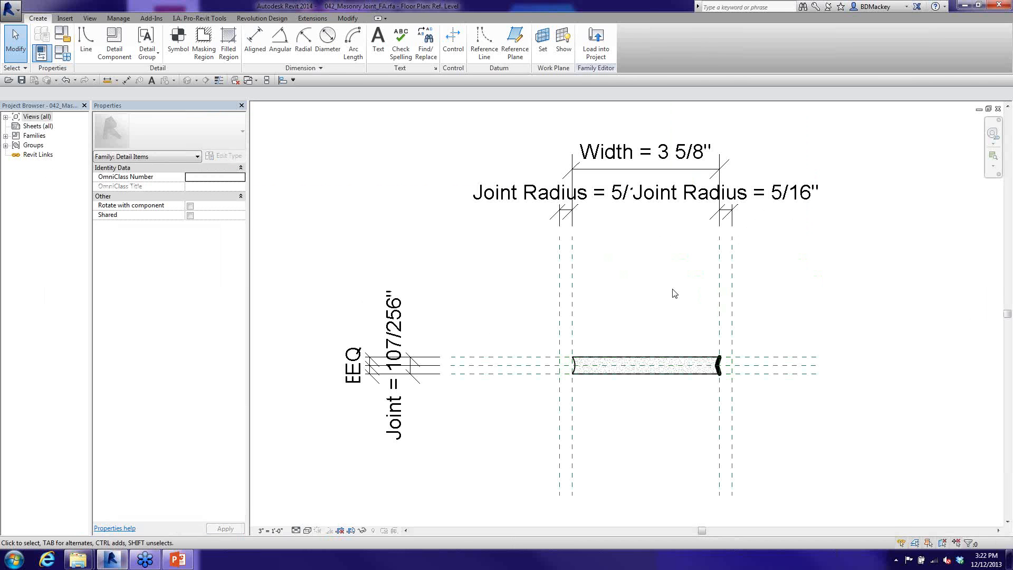
{"action": "left_click", "coordinate": [997, 110]}
{"action": "left_click", "coordinate": [539, 287]}
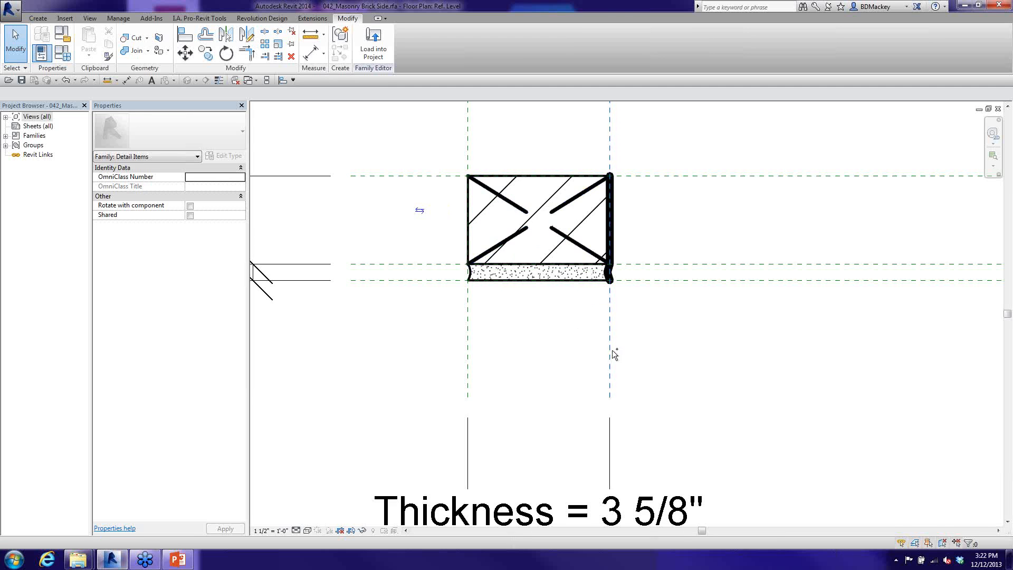
- Switch to the Brick family view and save a copy of the family as Weep
{"action": "key", "text": "ctrl+Tab"}
{"action": "key", "text": "ctrl+Tab"}
{"action": "key", "text": "ctrl+Tab"}
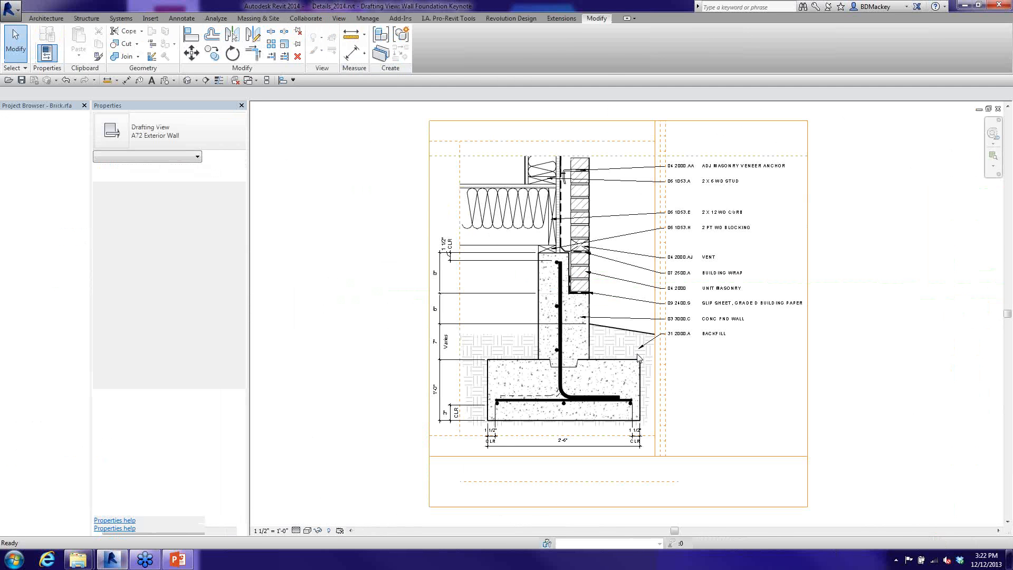
{"action": "middle_click_drag", "start_coordinate": [698, 312], "coordinate": [675, 345]}
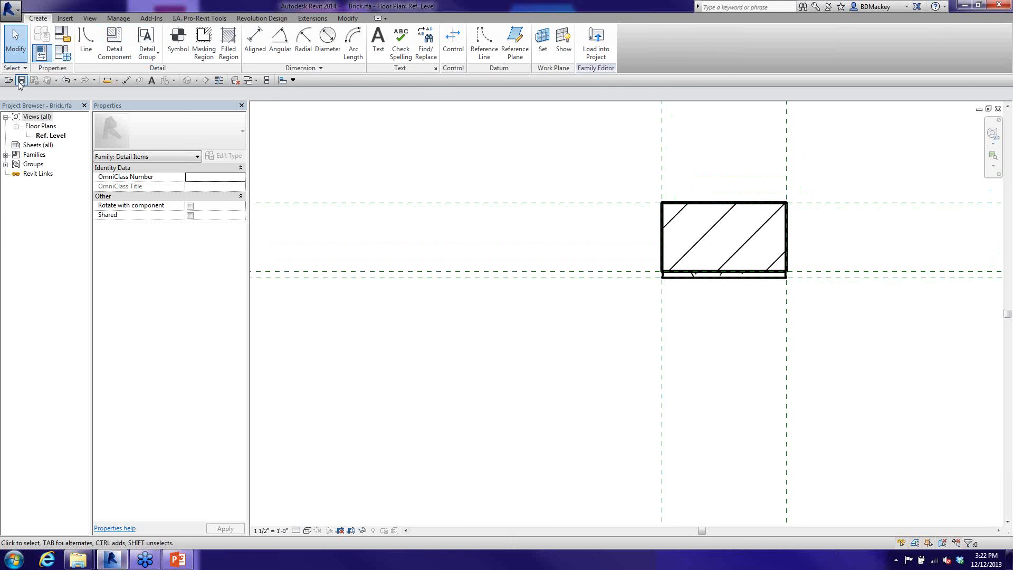
{"action": "left_click", "coordinate": [11, 9]}
{"action": "mouse_move", "coordinate": [67, 134]}
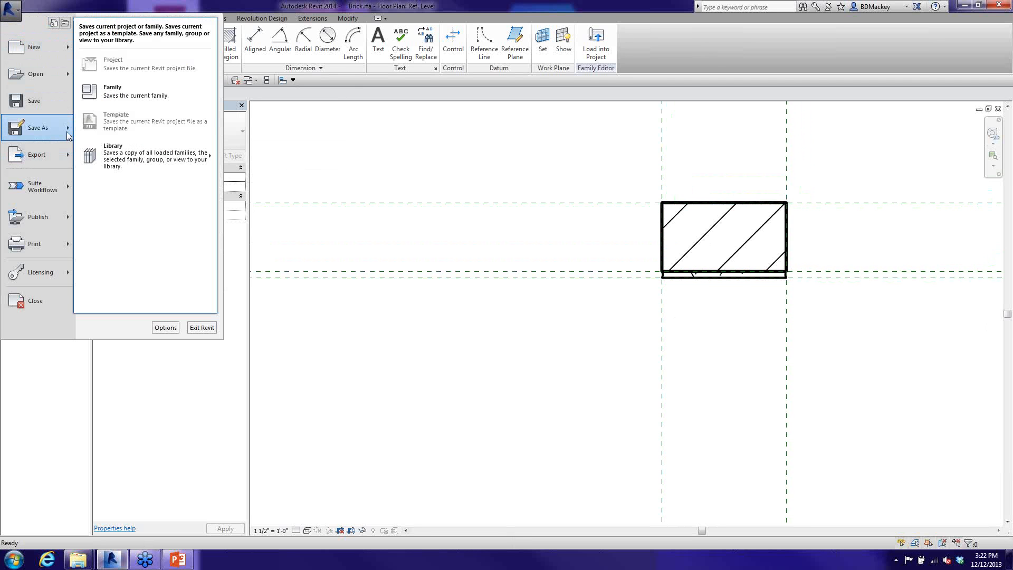
{"action": "left_click", "coordinate": [116, 98]}
{"action": "type", "text": "Weep"}
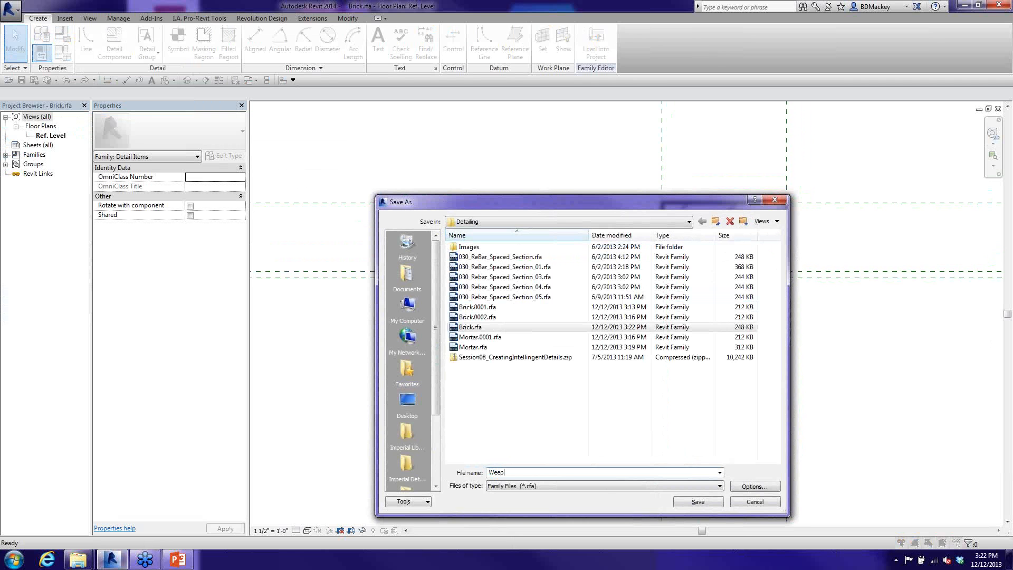
{"action": "left_click", "coordinate": [690, 504]}
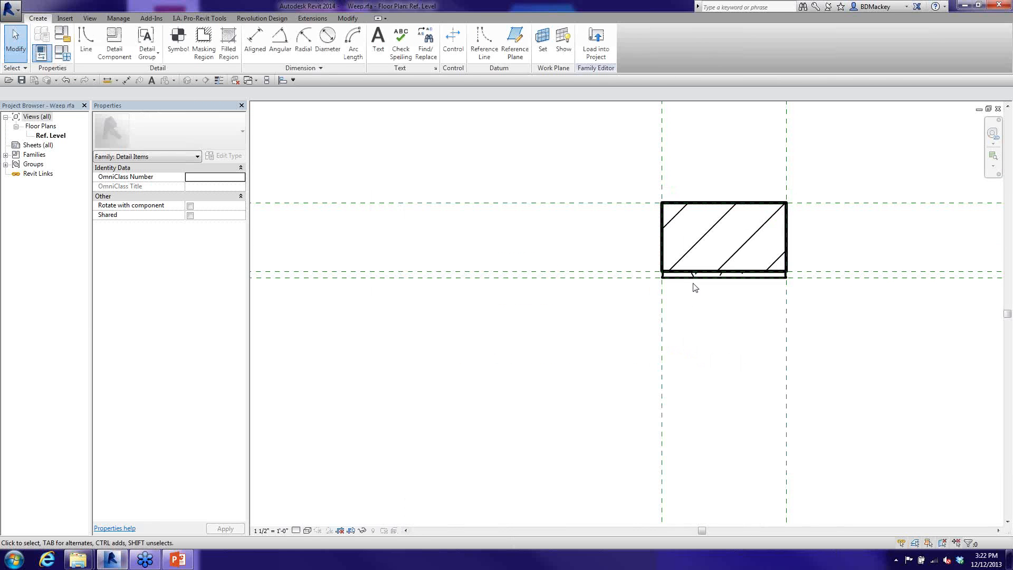
- Delete the nested Mortar family and the brick's filled region from the Weep family
{"action": "left_click", "coordinate": [6, 154]}
{"action": "left_click", "coordinate": [16, 164]}
{"action": "left_click", "coordinate": [17, 164]}
{"action": "left_click", "coordinate": [16, 164]}
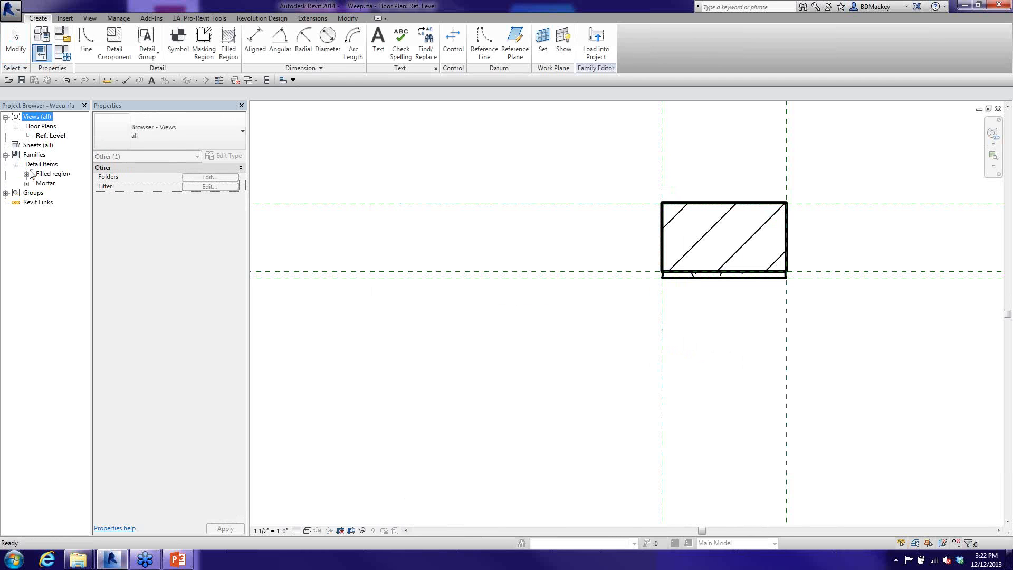
{"action": "right_click", "coordinate": [42, 185]}
{"action": "left_click", "coordinate": [66, 206]}
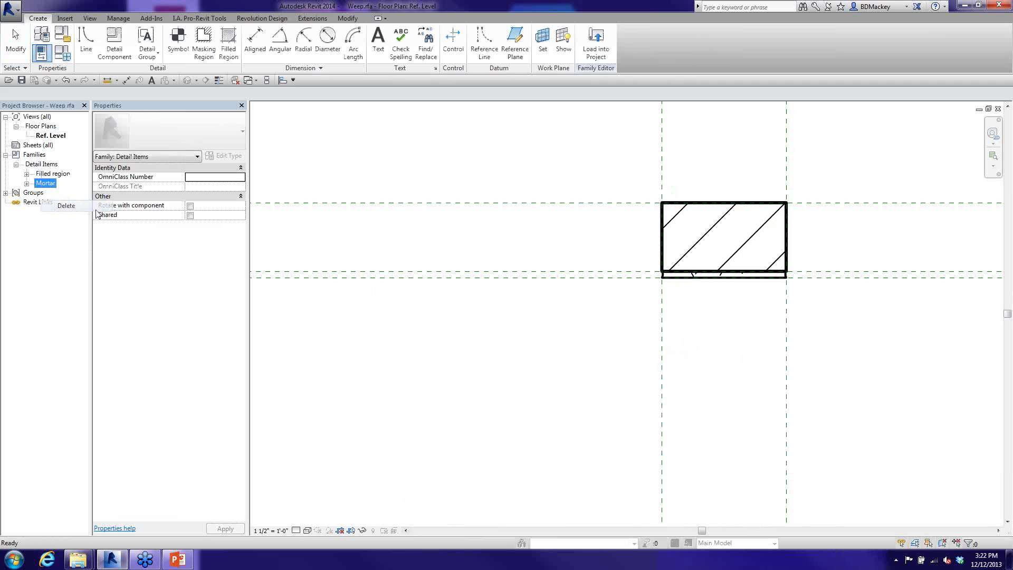
{"action": "left_click", "coordinate": [546, 315]}
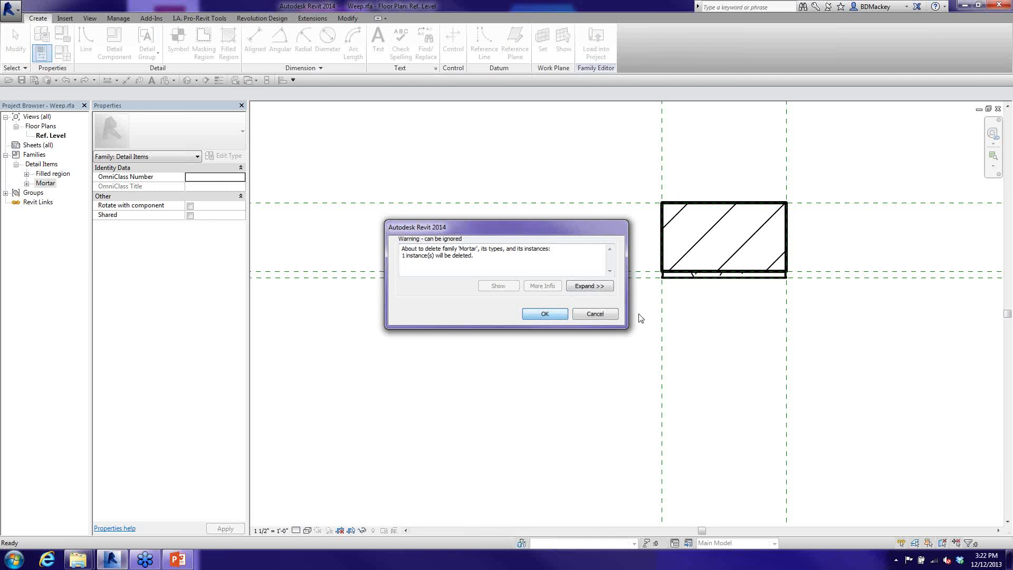
{"action": "left_click", "coordinate": [664, 241]}
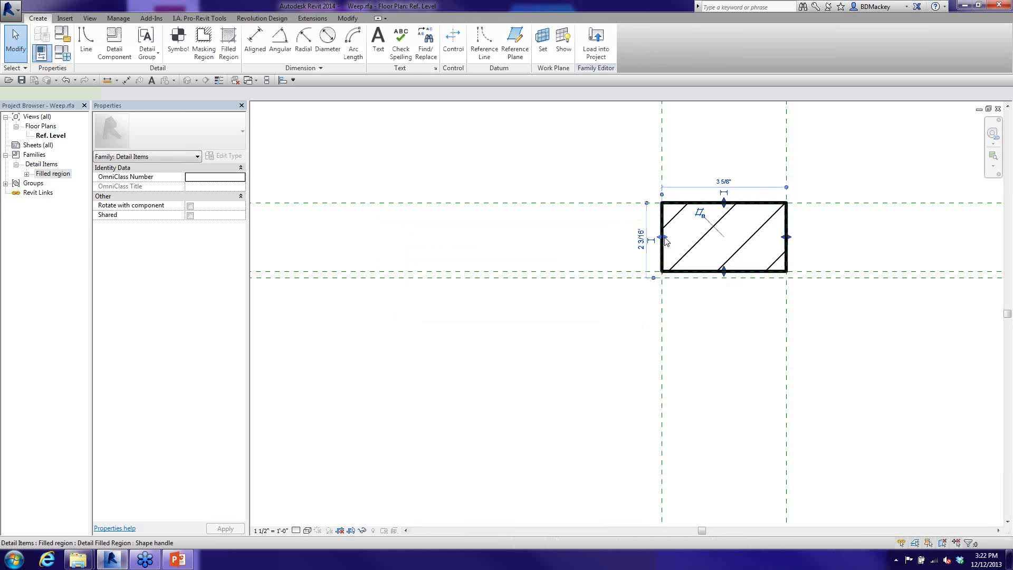
{"action": "key", "text": "Delete"}
- Draw two crossing diagonal lines in subcategory #05 between the corners of the brick outline's reference planes
{"action": "scroll", "coordinate": [601, 349], "scroll_direction": "down", "scroll_amount": 3}
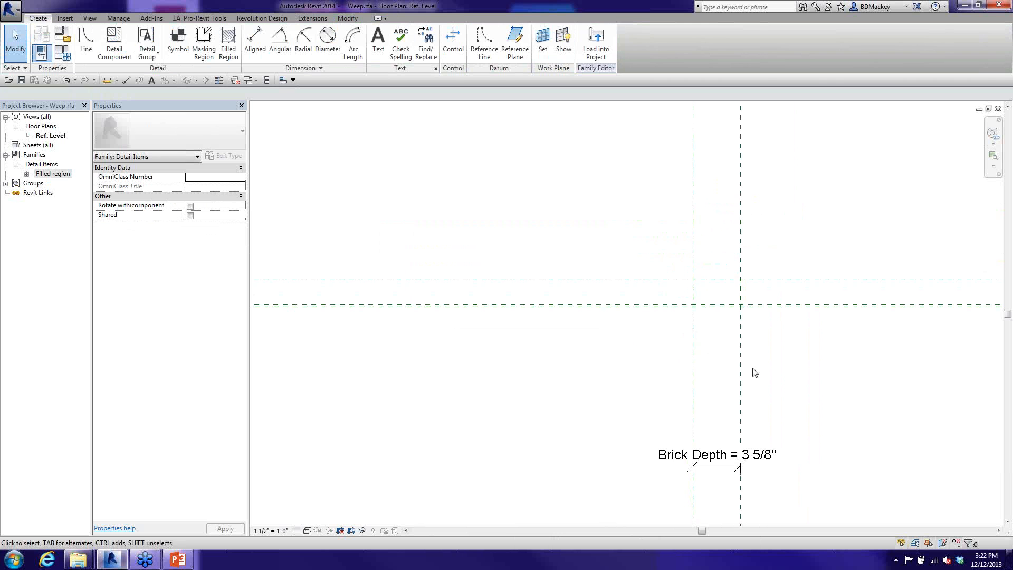
{"action": "scroll", "coordinate": [716, 317], "scroll_direction": "up", "scroll_amount": 5}
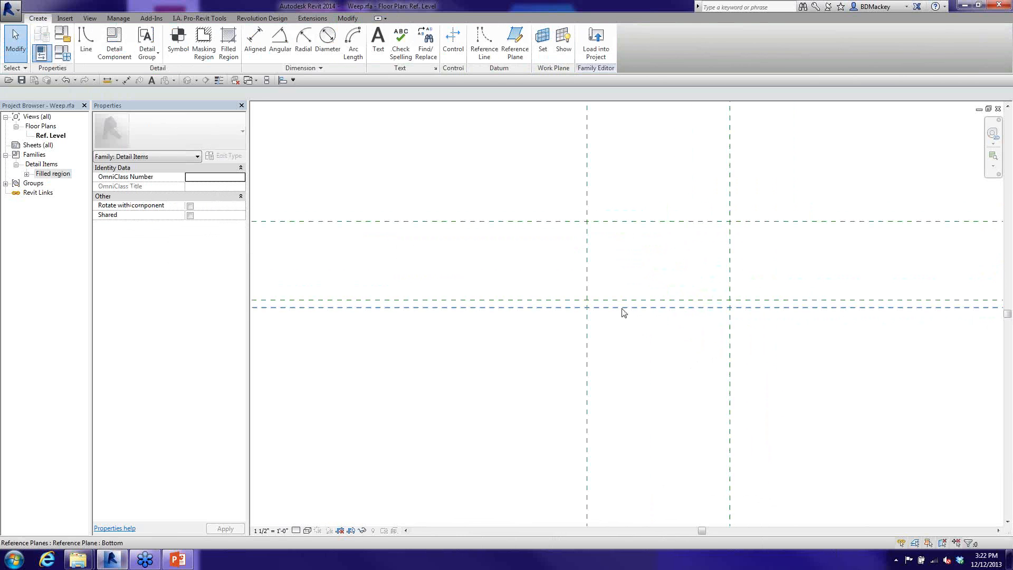
{"action": "left_click", "coordinate": [86, 42]}
{"action": "left_click", "coordinate": [500, 49]}
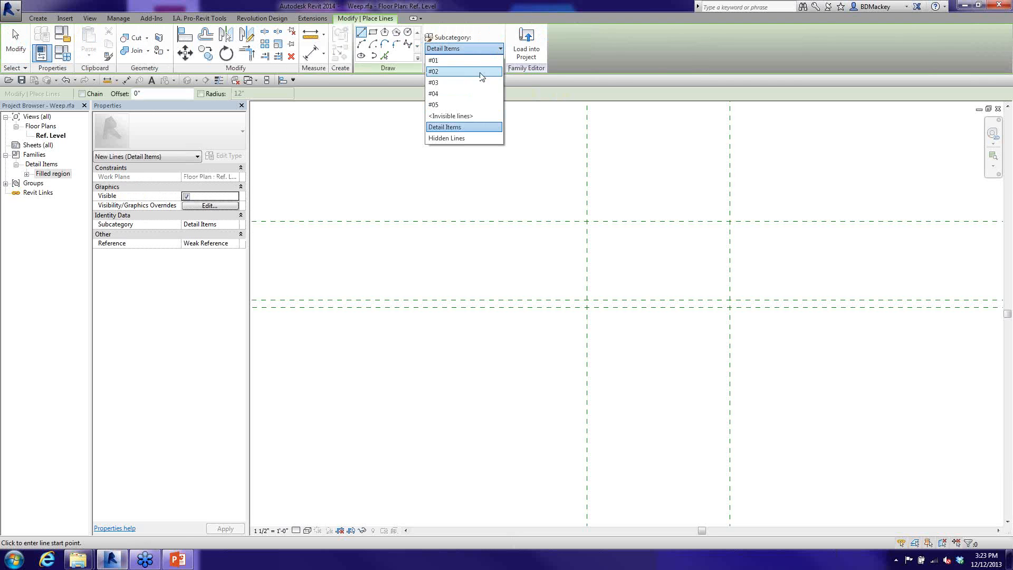
{"action": "left_click", "coordinate": [450, 105]}
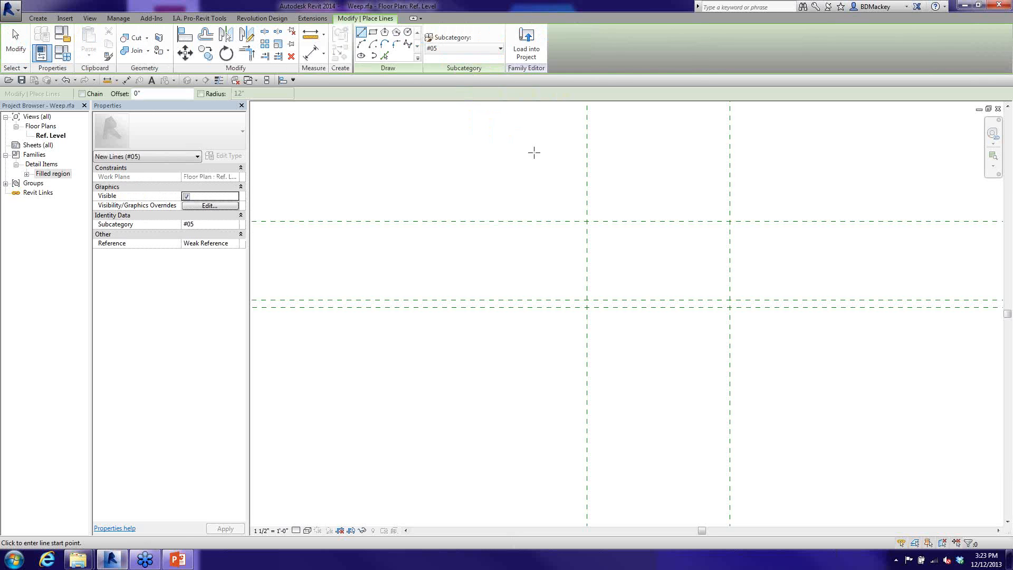
{"action": "left_click", "coordinate": [586, 221]}
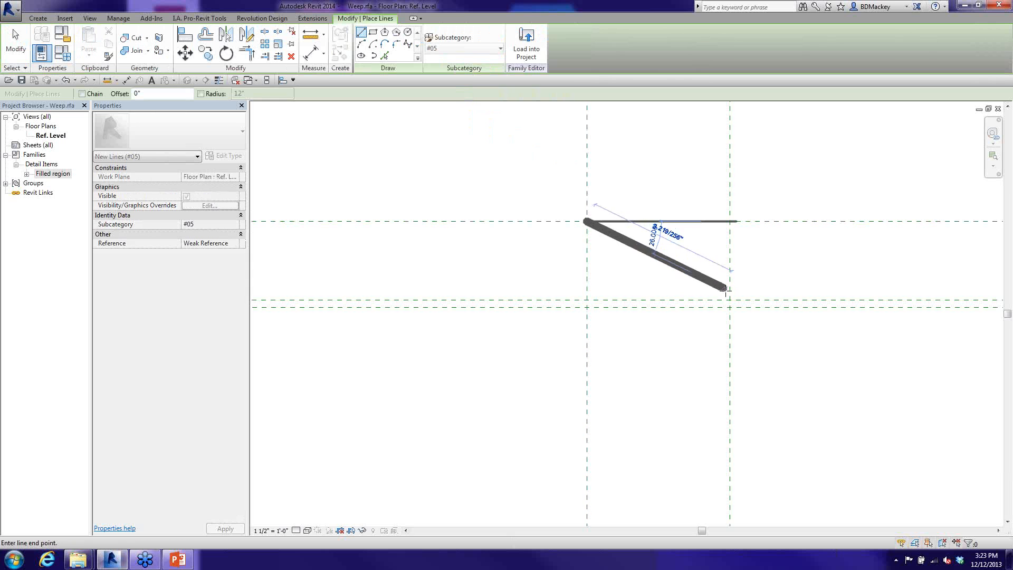
{"action": "left_click", "coordinate": [730, 300]}
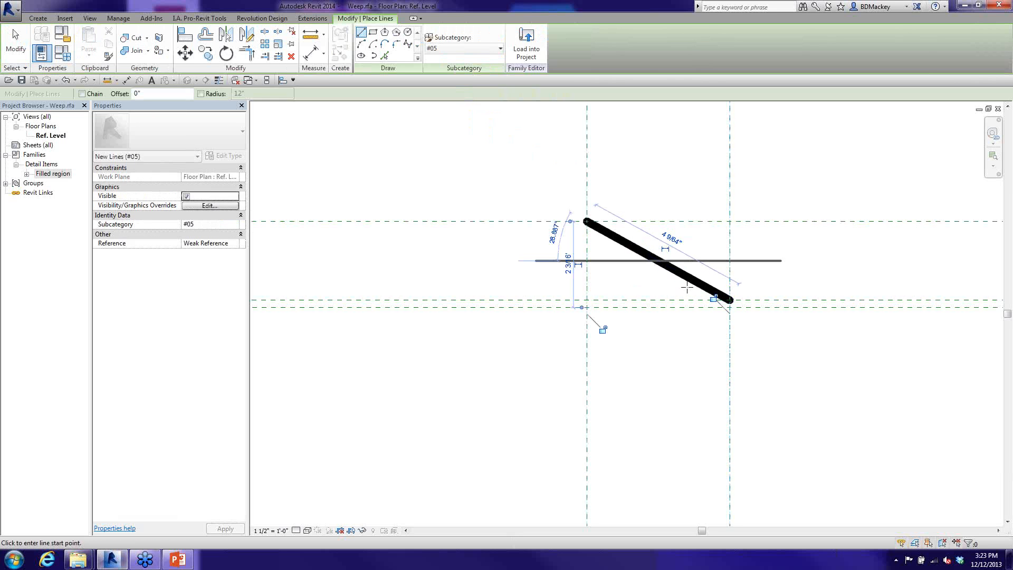
{"action": "left_click", "coordinate": [586, 300]}
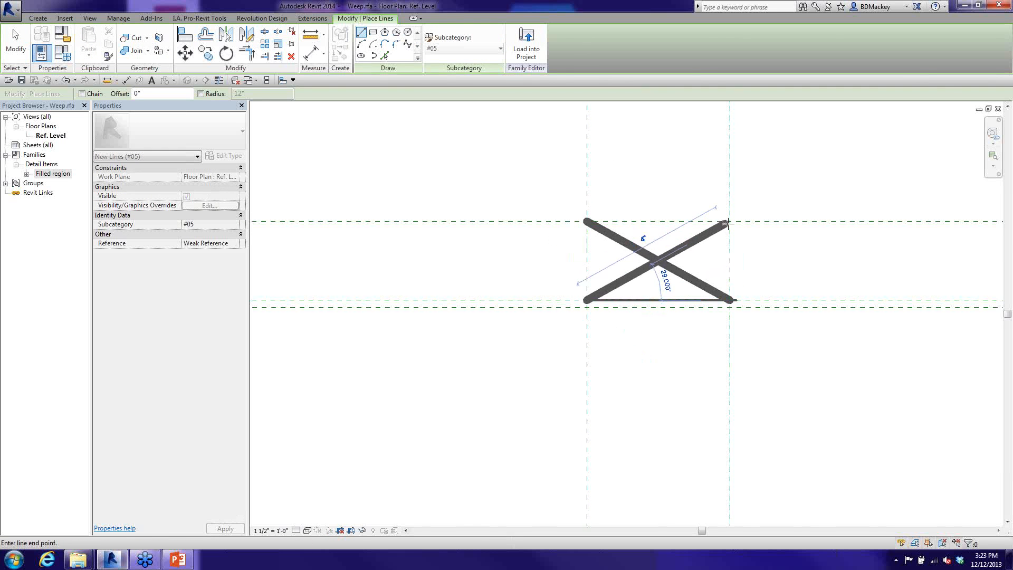
{"action": "left_click", "coordinate": [730, 221]}
{"action": "right_click", "coordinate": [521, 164]}
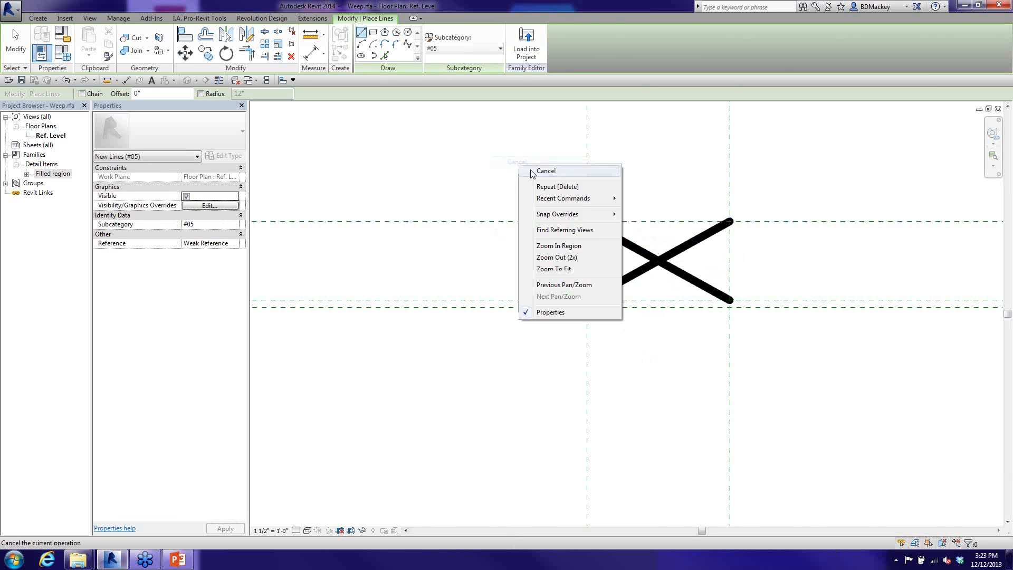
{"action": "left_click", "coordinate": [542, 172]}
- Align and lock the diagonal lines' endpoints to the left, right and uppermost reference planes
{"action": "left_click", "coordinate": [284, 81]}
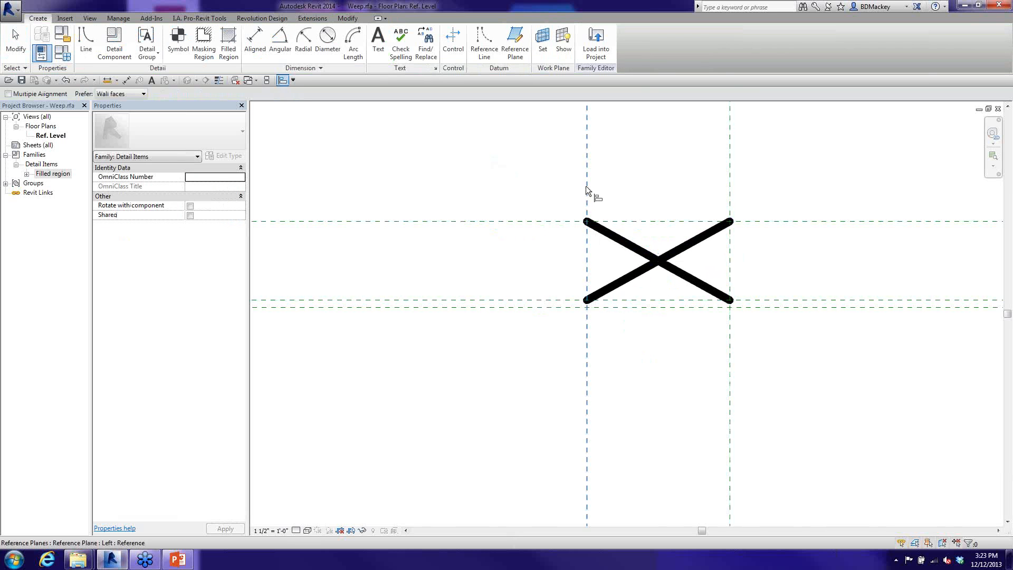
{"action": "left_click", "coordinate": [586, 221]}
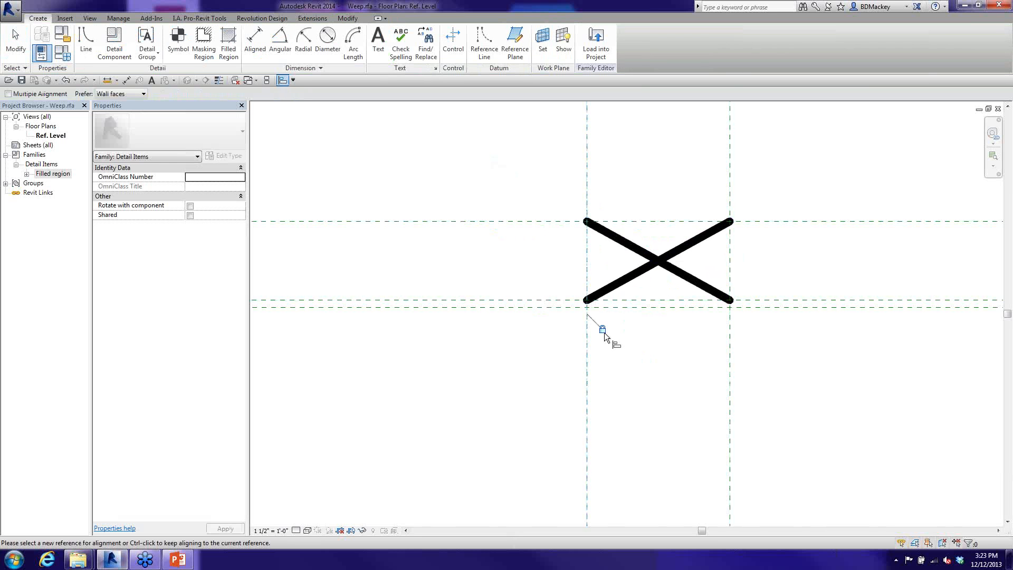
{"action": "left_click", "coordinate": [585, 221]}
{"action": "left_click", "coordinate": [730, 191]}
{"action": "left_click", "coordinate": [717, 295]}
{"action": "left_click", "coordinate": [749, 220]}
{"action": "left_click", "coordinate": [728, 223]}
{"action": "left_click", "coordinate": [731, 263]}
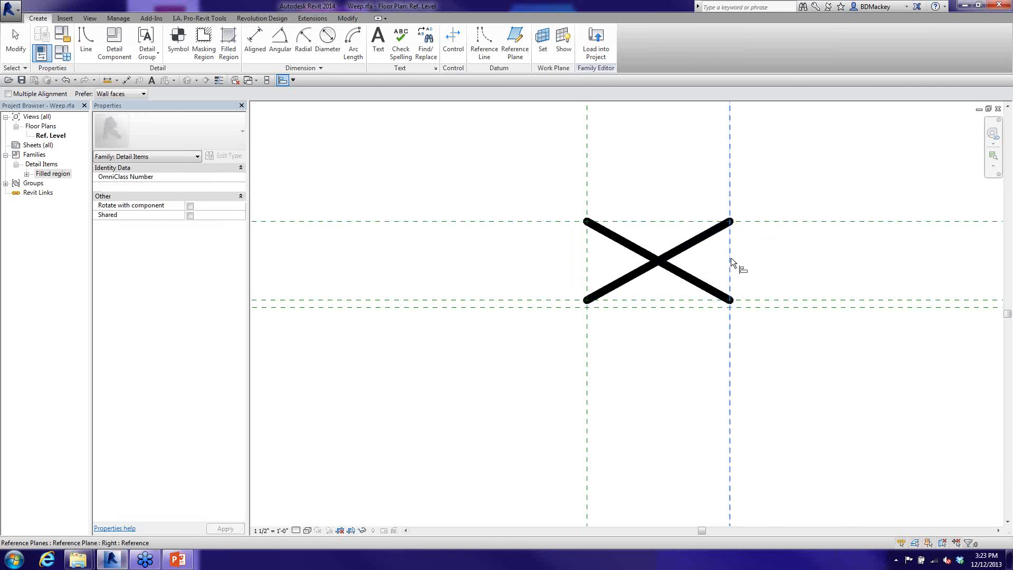
- Align and lock the lower-left endpoint of the diagonal to the brick's lower and left reference planes
{"action": "left_click", "coordinate": [736, 301]}
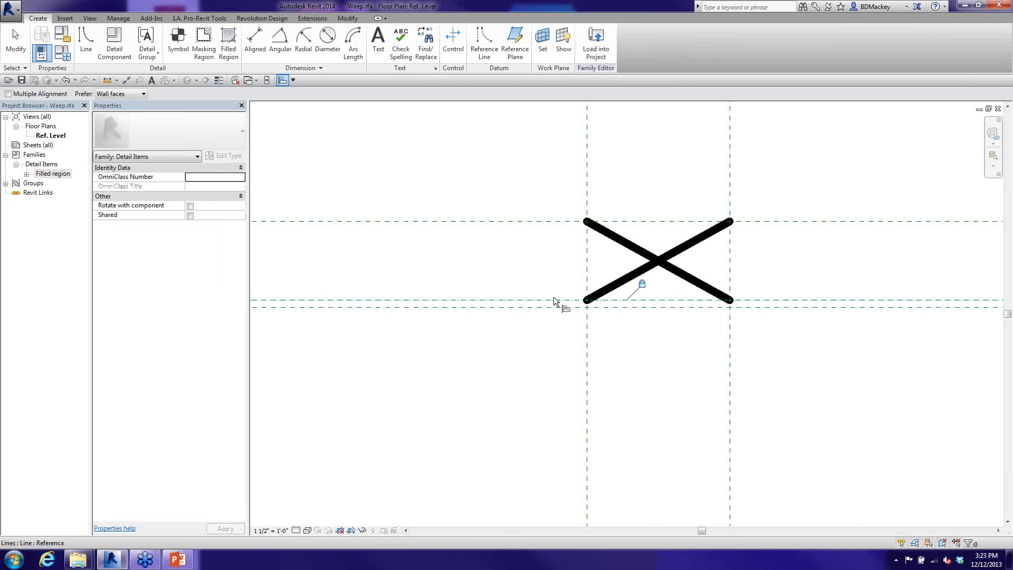
{"action": "left_click", "coordinate": [578, 300]}
{"action": "left_click", "coordinate": [586, 301]}
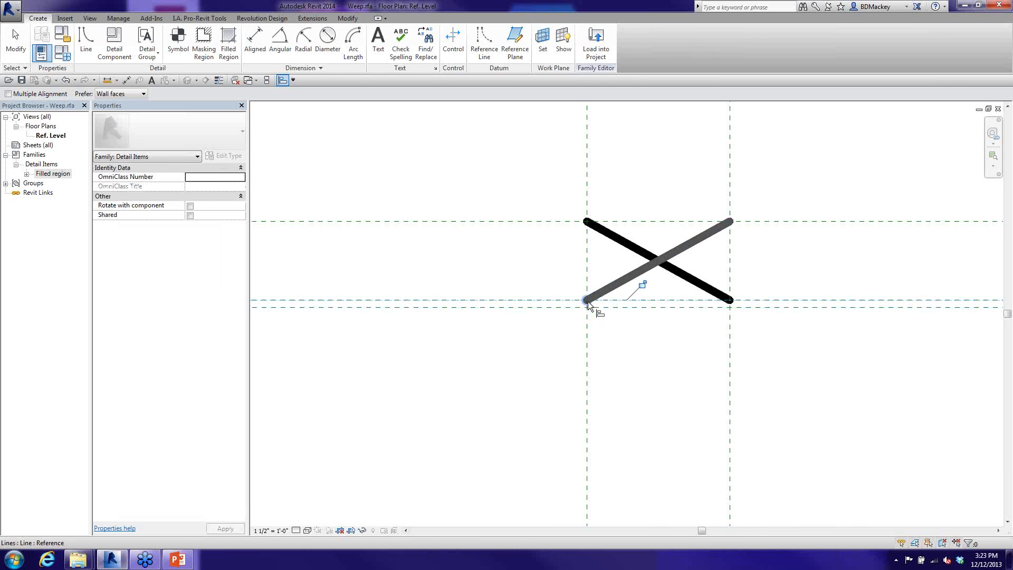
{"action": "left_click", "coordinate": [586, 343]}
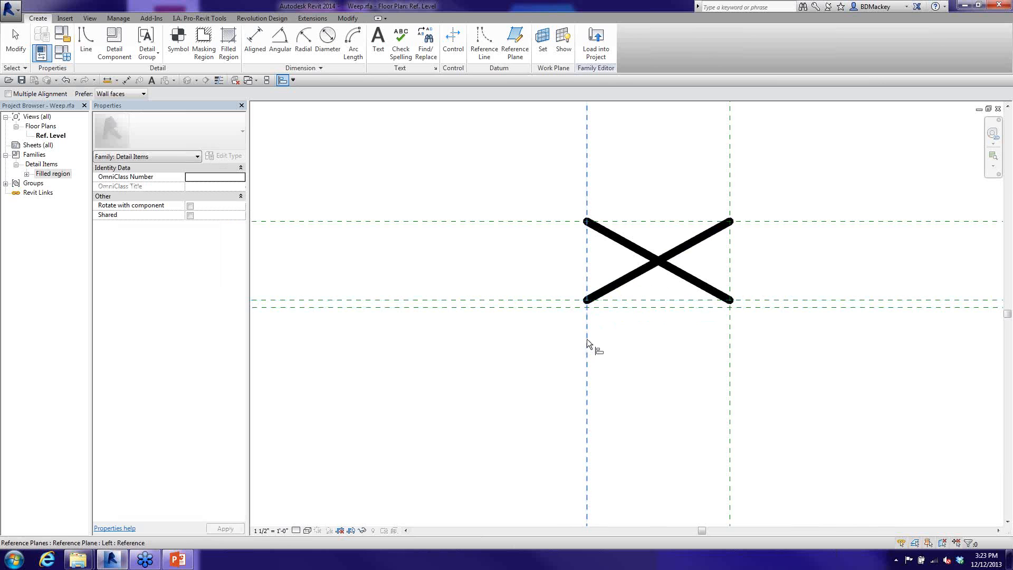
{"action": "left_click", "coordinate": [594, 311]}
{"action": "right_click", "coordinate": [565, 264]}
{"action": "left_click", "coordinate": [580, 270]}
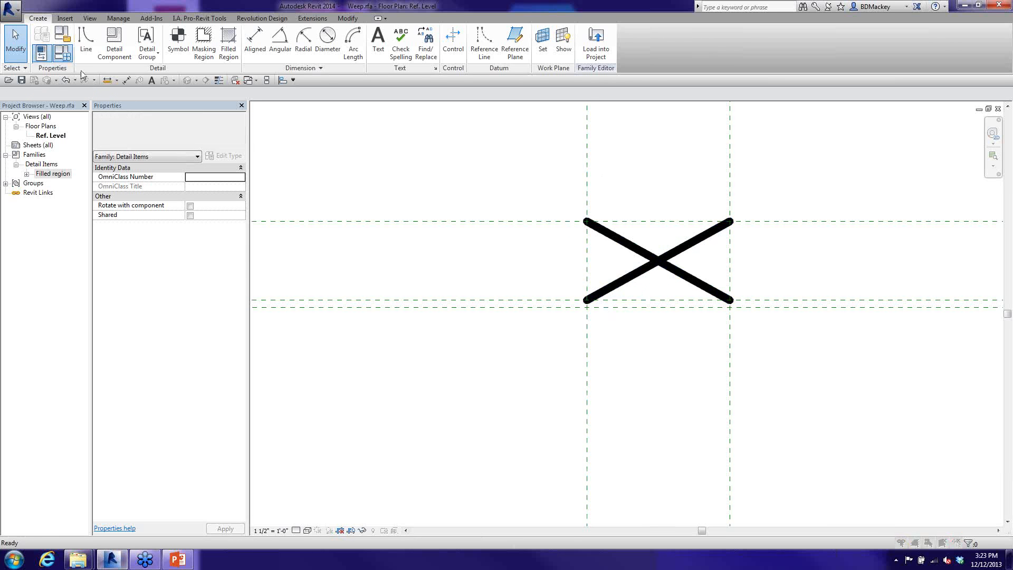
- Set the Weep family's Brick Depth to 2" and its Brick Height to 3"
{"action": "left_click", "coordinate": [63, 53]}
{"action": "type", "text": "2"}
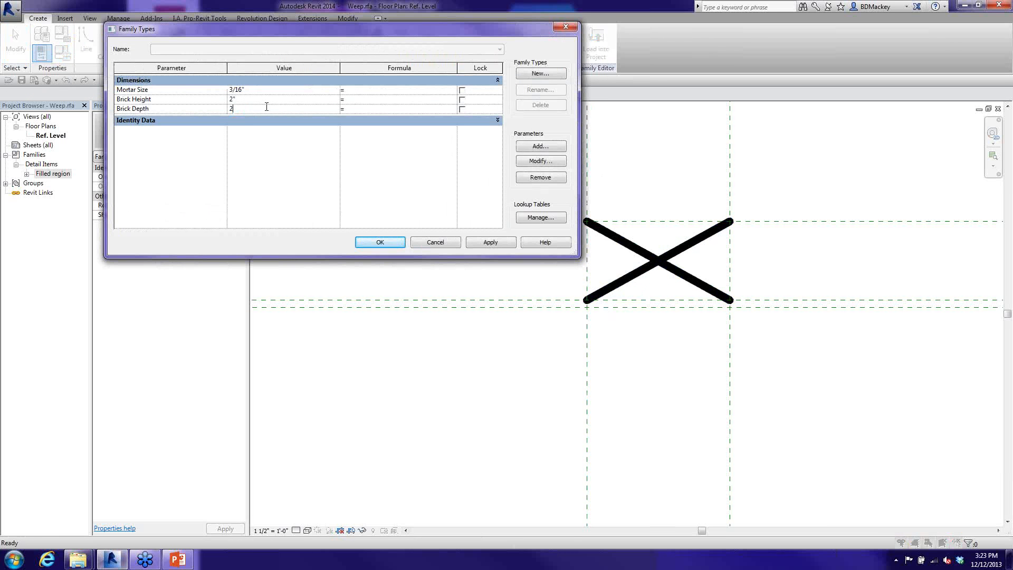
{"action": "key", "text": "Return"}
{"action": "type", "text": "3"}
{"action": "key", "text": "Tab"}
{"action": "left_click", "coordinate": [491, 243]}
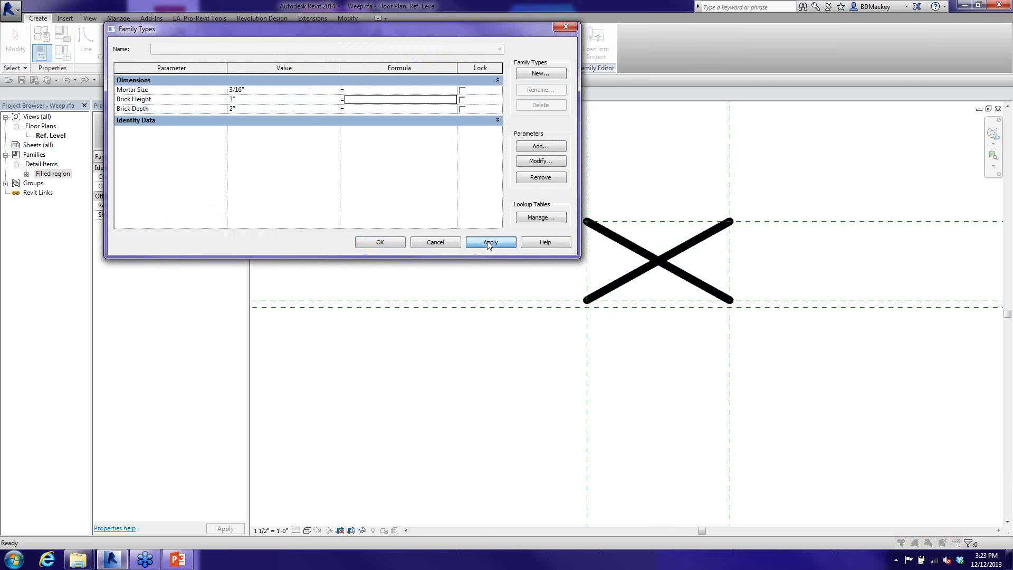
{"action": "left_click", "coordinate": [382, 243]}
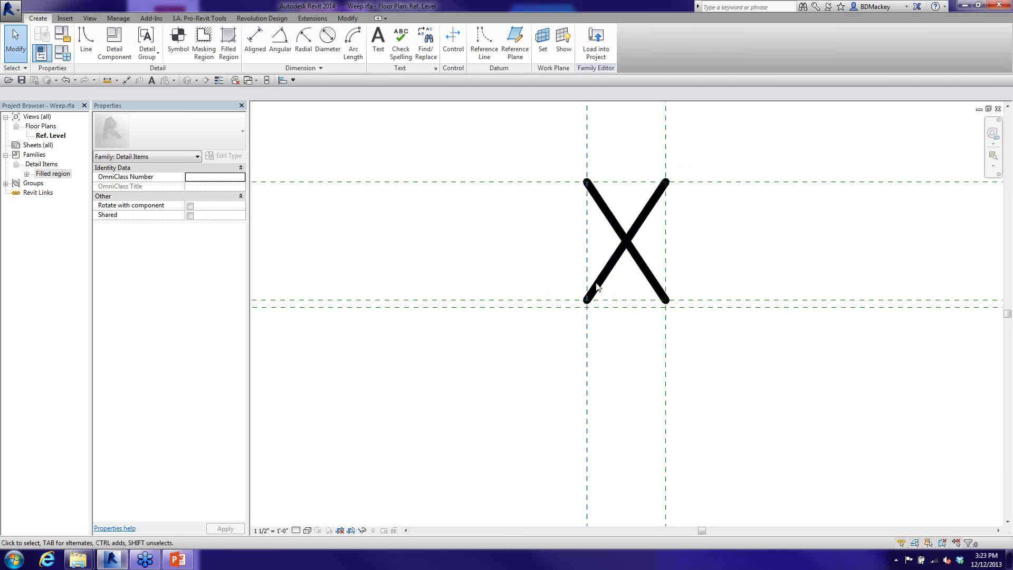
- Make the Weep family shared and try to enter "Weep Vent" as the formula for Type Comments
{"action": "left_click", "coordinate": [190, 215]}
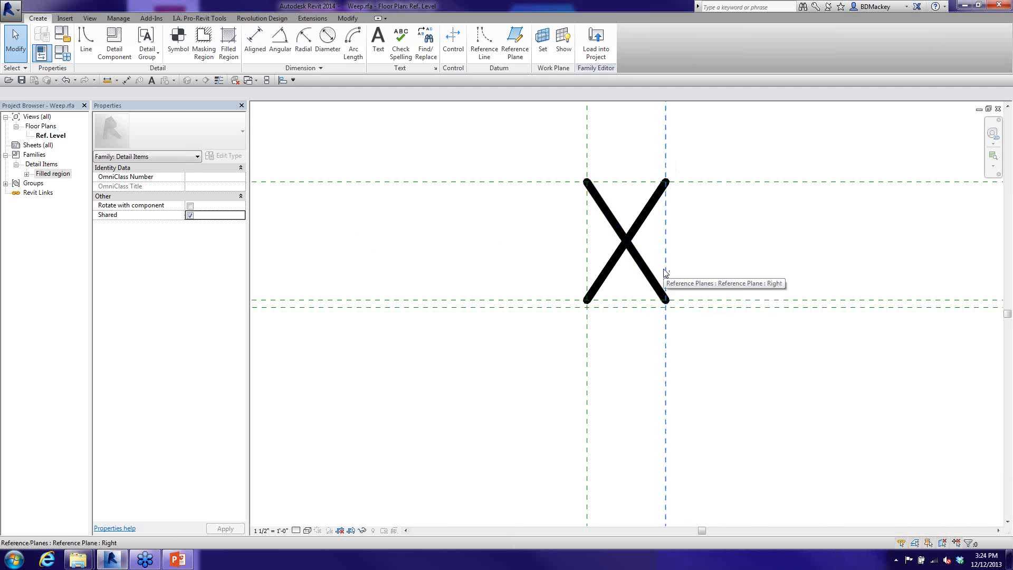
{"action": "left_click", "coordinate": [62, 52]}
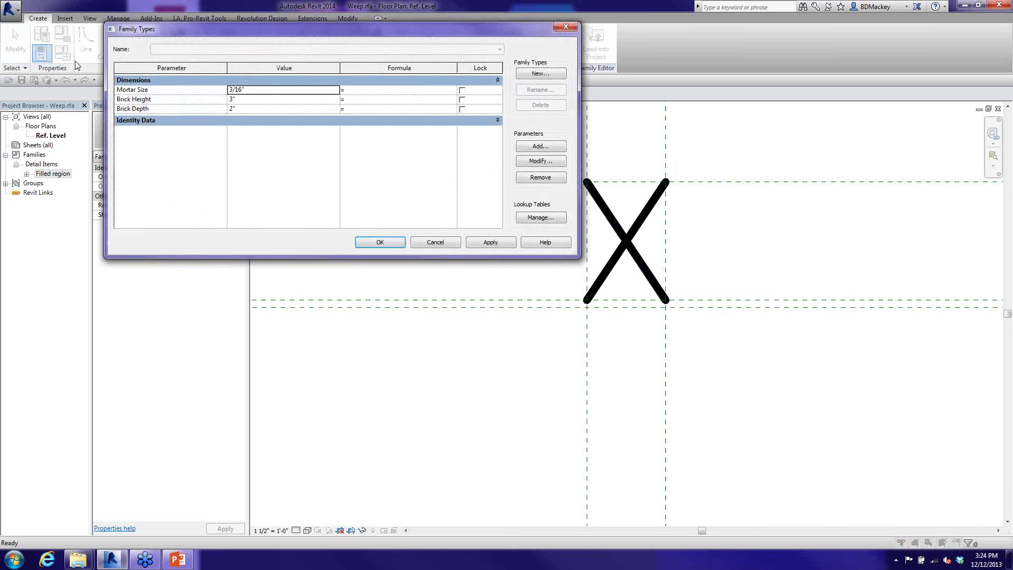
{"action": "left_click", "coordinate": [200, 123]}
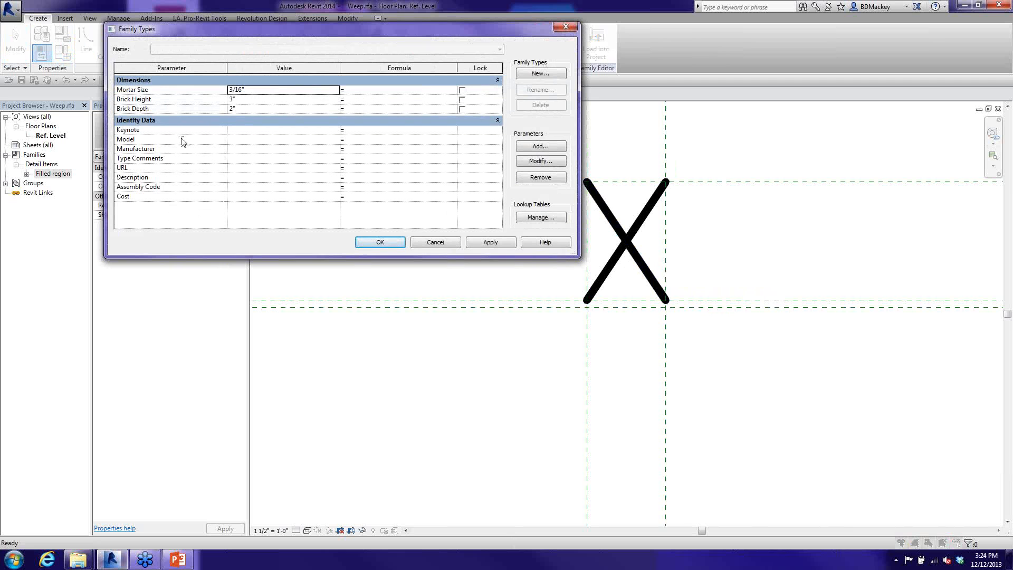
{"action": "left_click", "coordinate": [378, 161]}
{"action": "type", "text": "Weep Vent"}
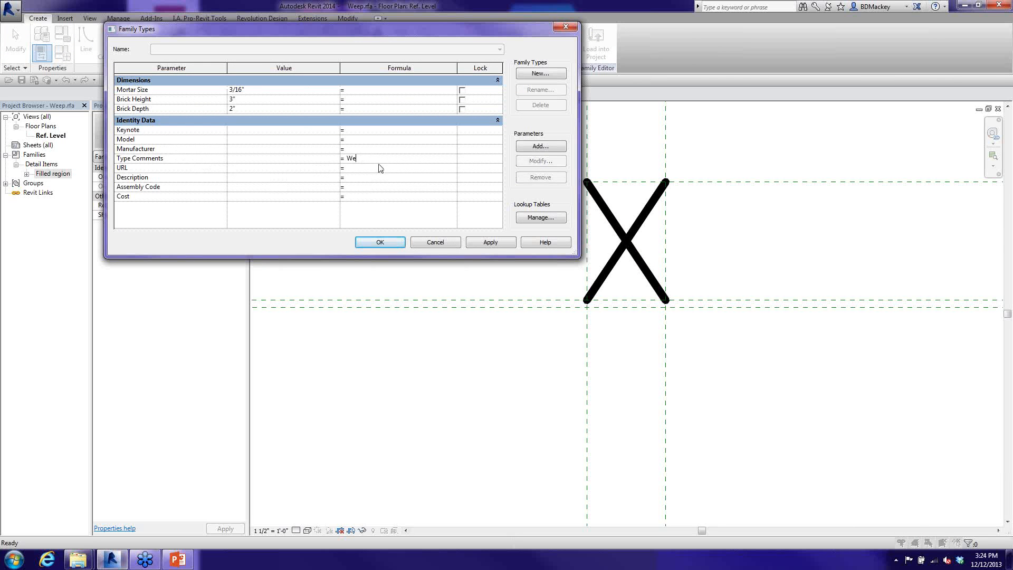
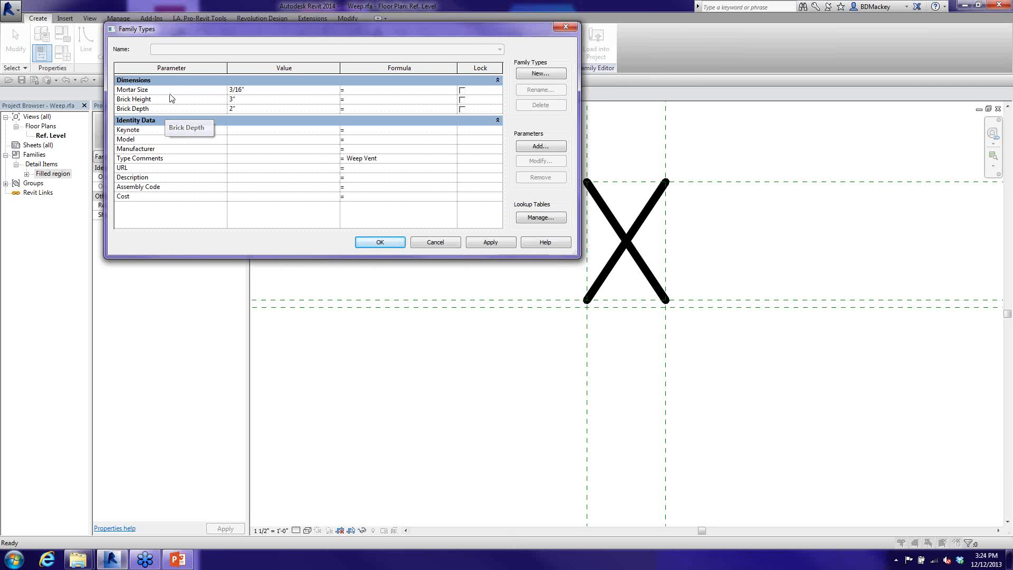
{"action": "left_click", "coordinate": [237, 93]}
{"action": "left_click", "coordinate": [581, 303]}
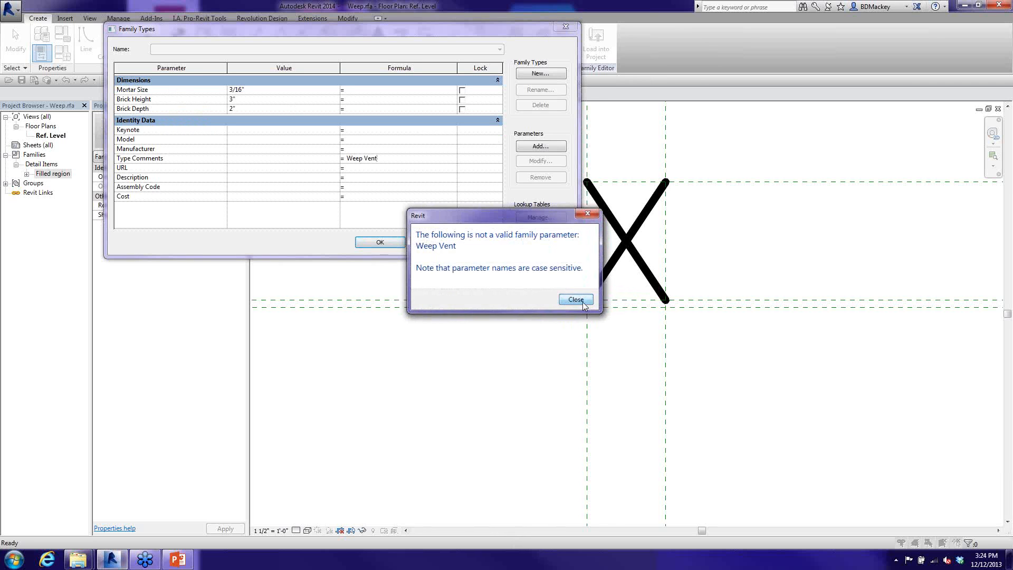
- Move the "Weep Vent" text from the Type Comments formula to its value
{"action": "left_click_drag", "start_coordinate": [397, 163], "coordinate": [290, 162]}
{"action": "key", "text": "ctrl+x"}
{"action": "left_click", "coordinate": [307, 158]}
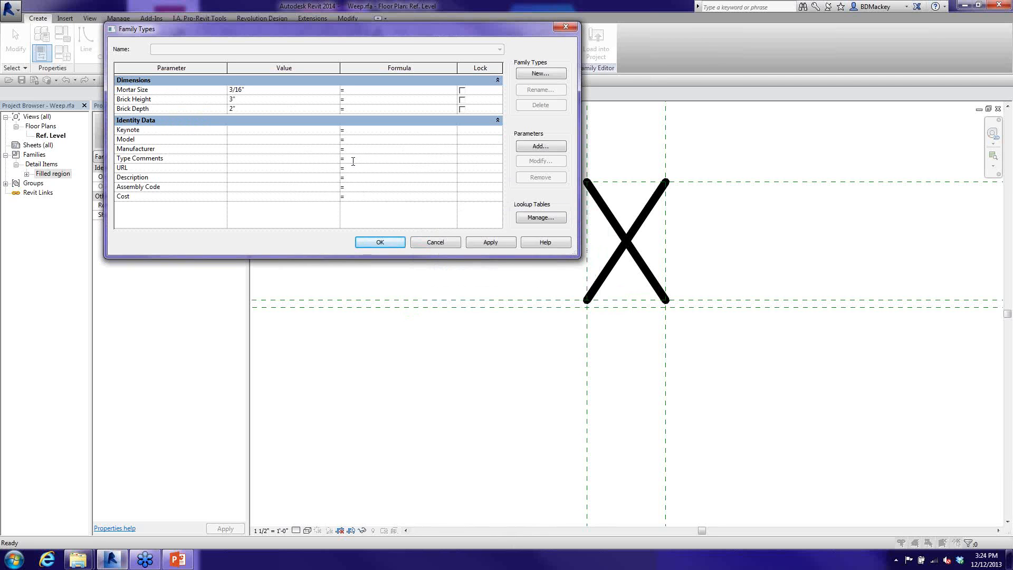
{"action": "key", "text": "ctrl+v"}
- Change the Weep family's Brick Depth and Mortar Size from type to instance parameters
{"action": "left_click", "coordinate": [186, 108]}
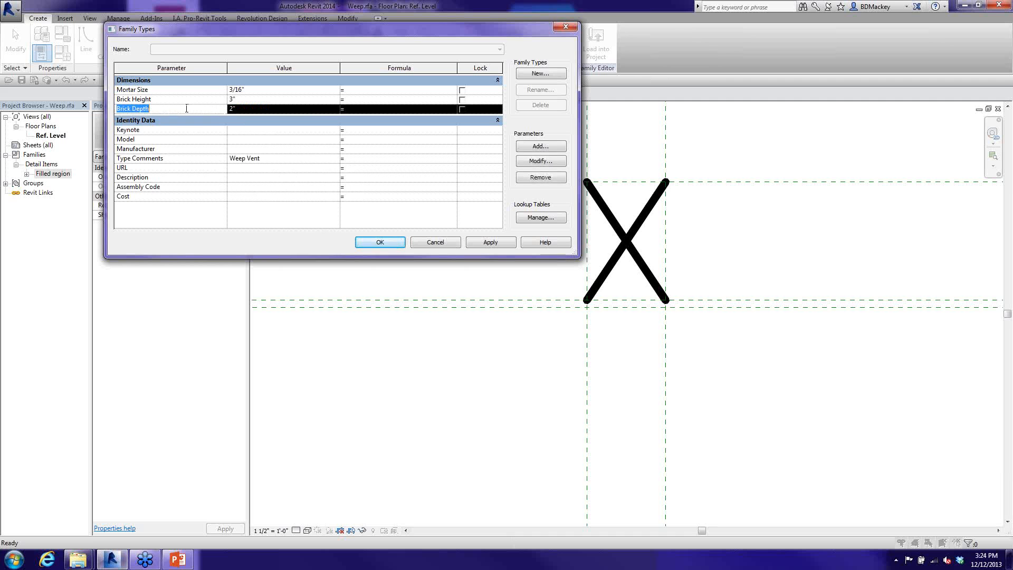
{"action": "left_click", "coordinate": [540, 160]}
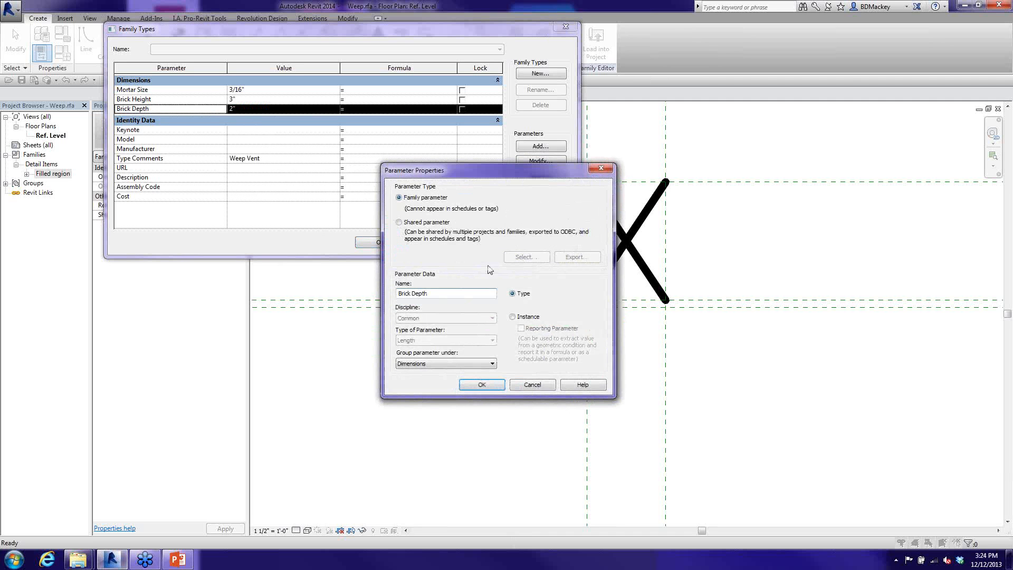
{"action": "left_click", "coordinate": [514, 317]}
{"action": "left_click", "coordinate": [481, 385]}
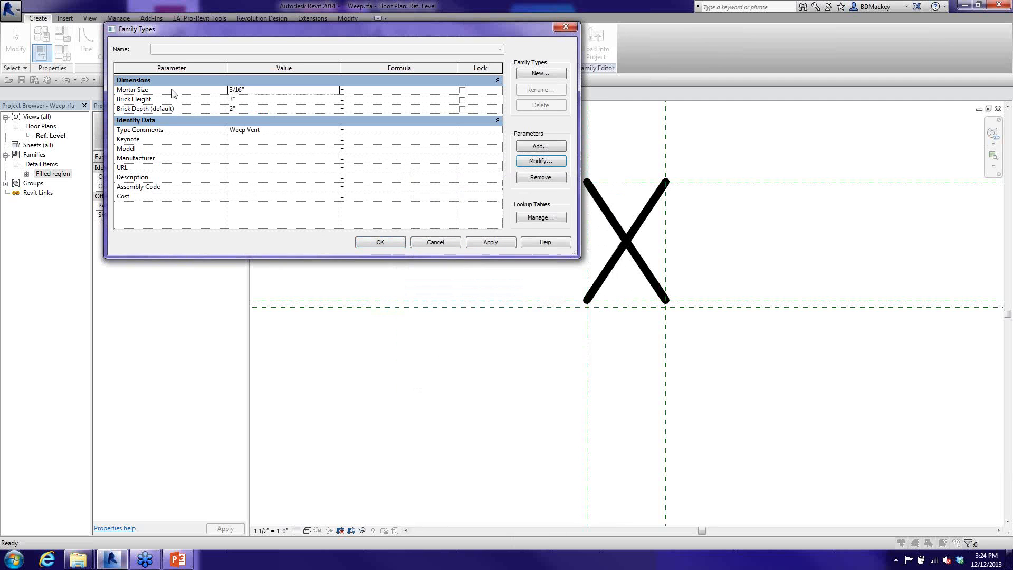
{"action": "left_click", "coordinate": [540, 160]}
{"action": "left_click", "coordinate": [513, 317]}
{"action": "left_click", "coordinate": [482, 385]}
{"action": "left_click", "coordinate": [394, 244]}
- Check that the Mortar Size dimension uses an instance parameter and make the Brick Height dimension's parameter instance as well
{"action": "scroll", "coordinate": [490, 351], "scroll_direction": "down", "scroll_amount": 3}
{"action": "middle_click_drag", "start_coordinate": [502, 370], "coordinate": [685, 273]}
{"action": "scroll", "coordinate": [668, 285], "scroll_direction": "down", "scroll_amount": 2}
{"action": "middle_click_drag", "start_coordinate": [545, 328], "coordinate": [741, 336]}
{"action": "scroll", "coordinate": [723, 330], "scroll_direction": "down", "scroll_amount": 2}
{"action": "scroll", "coordinate": [470, 287], "scroll_direction": "up", "scroll_amount": 3}
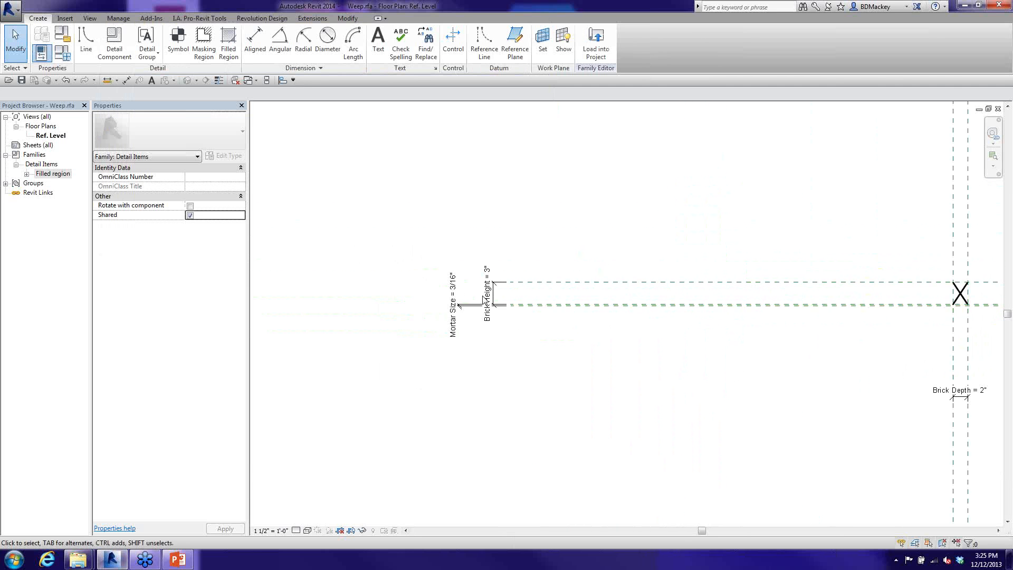
{"action": "left_click", "coordinate": [431, 286]}
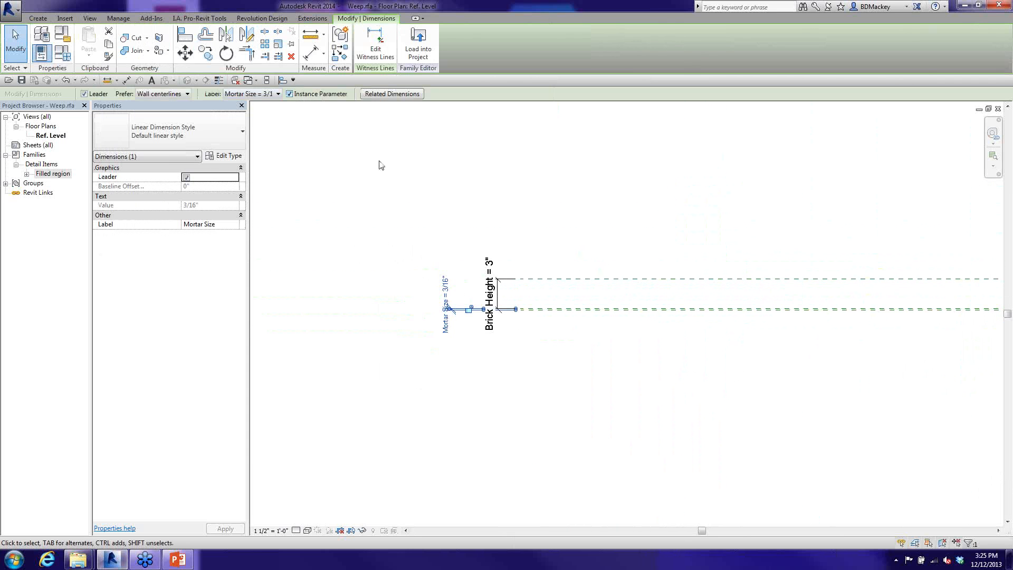
{"action": "left_click", "coordinate": [494, 292]}
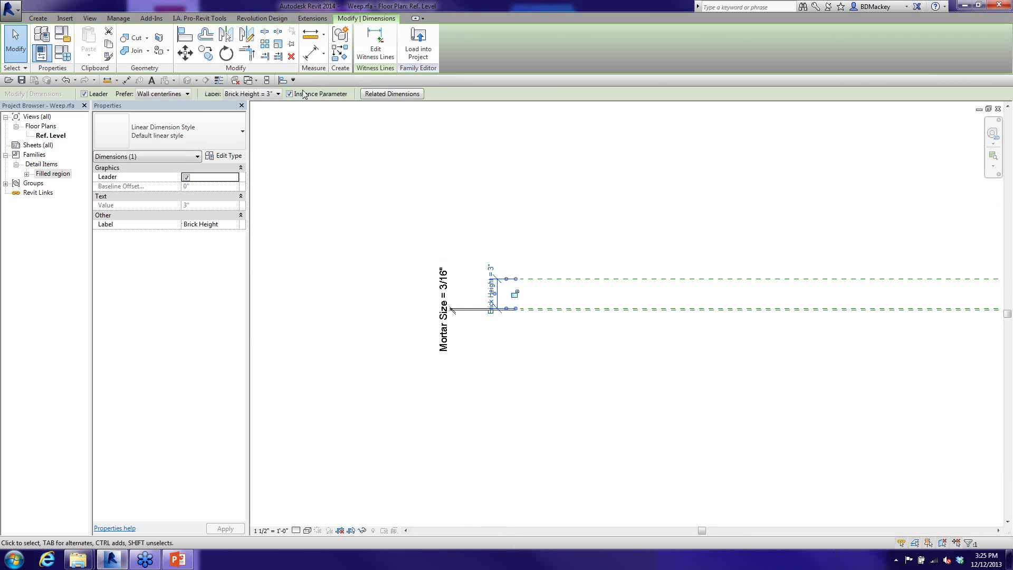
{"action": "left_click", "coordinate": [477, 170]}
- Hide all annotation categories in the Weep family's Ref. Level view through Visibility/Graphic Overrides
{"action": "scroll", "coordinate": [498, 184], "scroll_direction": "down", "scroll_amount": 3}
{"action": "middle_click_drag", "start_coordinate": [710, 249], "coordinate": [546, 243]}
{"action": "scroll", "coordinate": [752, 250], "scroll_direction": "up", "scroll_amount": 2}
{"action": "scroll", "coordinate": [812, 317], "scroll_direction": "up", "scroll_amount": 1}
{"action": "key", "text": "v"}
{"action": "key", "text": "g"}
{"action": "left_click", "coordinate": [210, 62]}
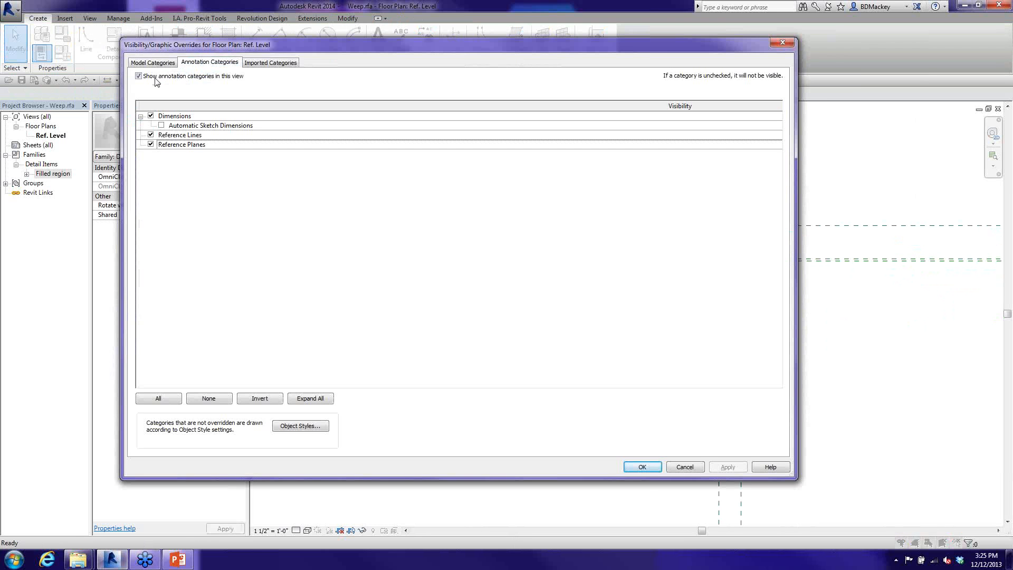
{"action": "left_click", "coordinate": [138, 76]}
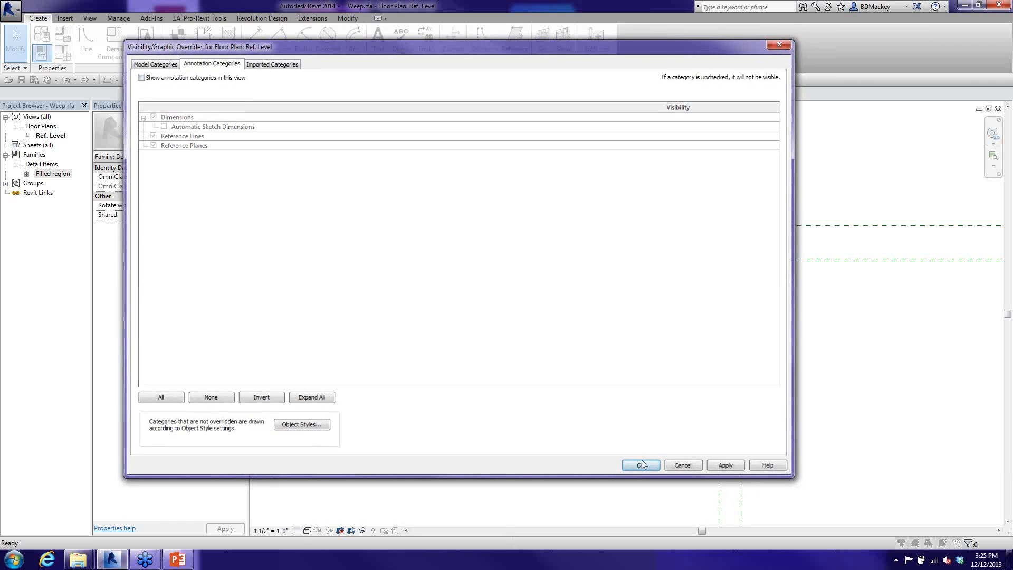
{"action": "left_click", "coordinate": [641, 467]}
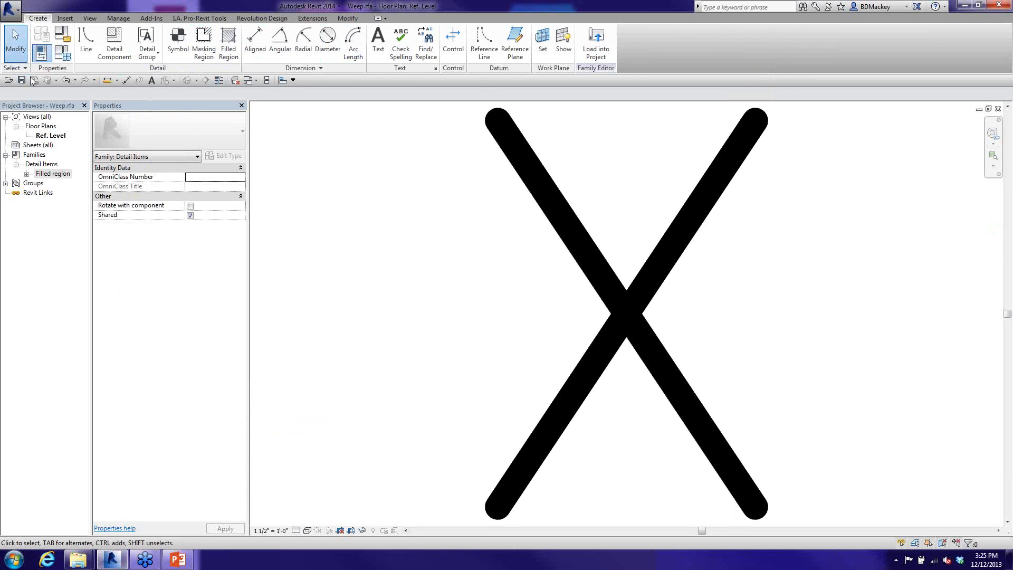
- Dismiss loading the Weep family for the moment and open the recent family Brick.rfa
{"action": "left_click", "coordinate": [605, 47]}
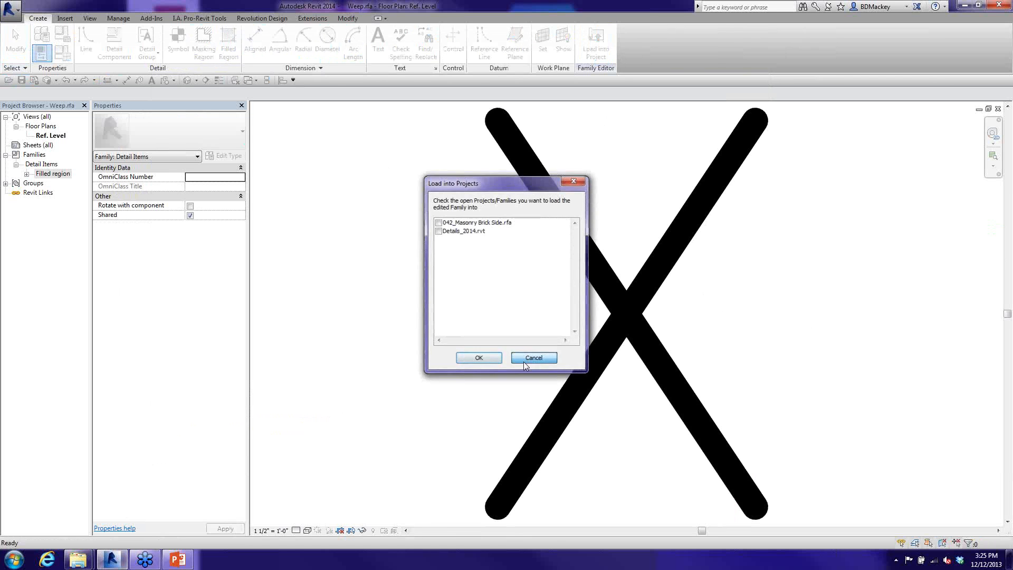
{"action": "left_click", "coordinate": [525, 361]}
{"action": "left_click", "coordinate": [10, 9]}
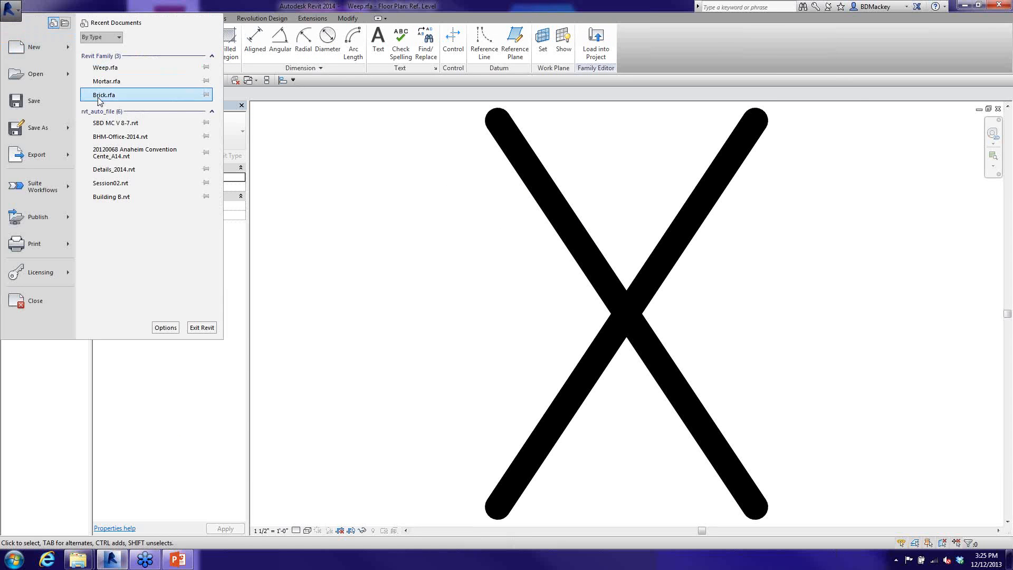
{"action": "left_click", "coordinate": [103, 95]}
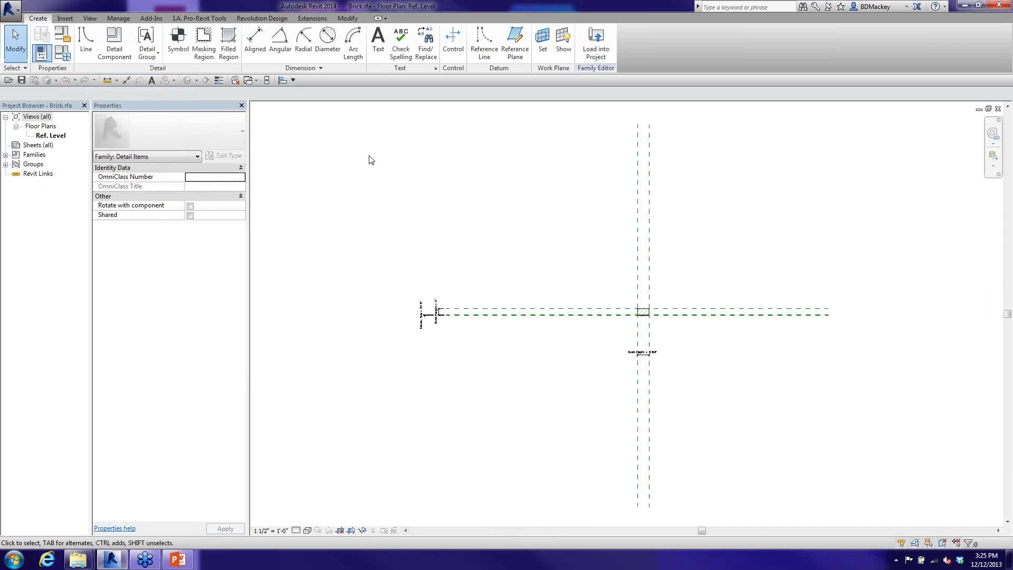
- Load the Weep family into Brick.rfa and place one instance above and to the left of the brick
{"action": "key", "text": "ctrl+Tab"}
{"action": "left_click", "coordinate": [596, 42]}
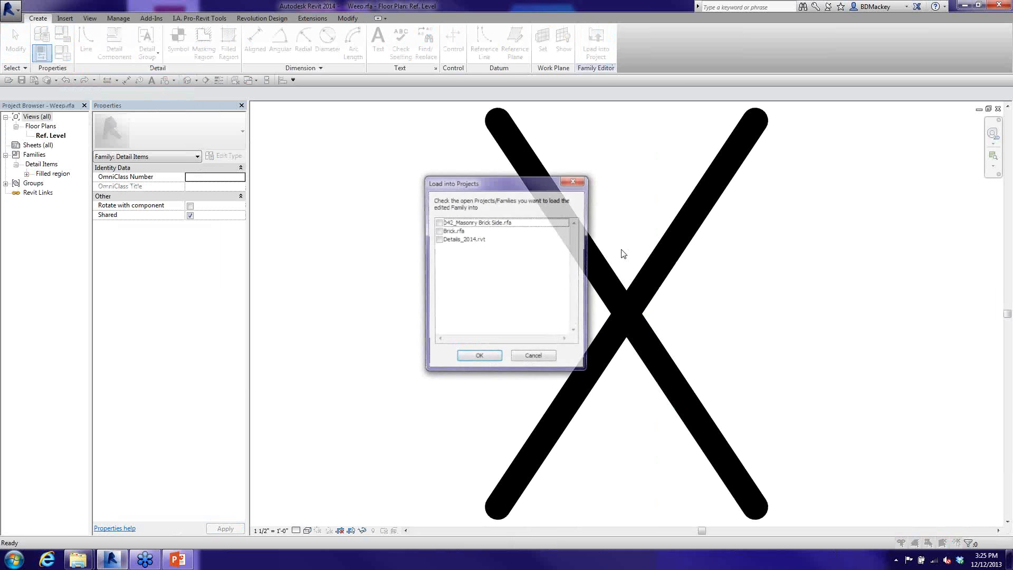
{"action": "left_click", "coordinate": [438, 231]}
{"action": "left_click", "coordinate": [490, 359]}
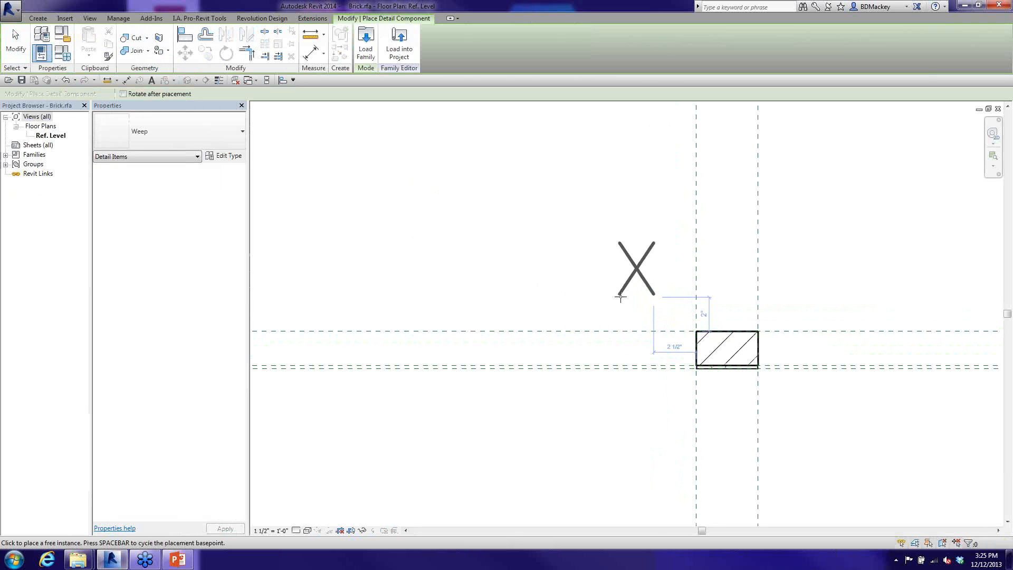
{"action": "left_click", "coordinate": [621, 296]}
{"action": "key", "text": "Escape"}
{"action": "key", "text": "Escape"}
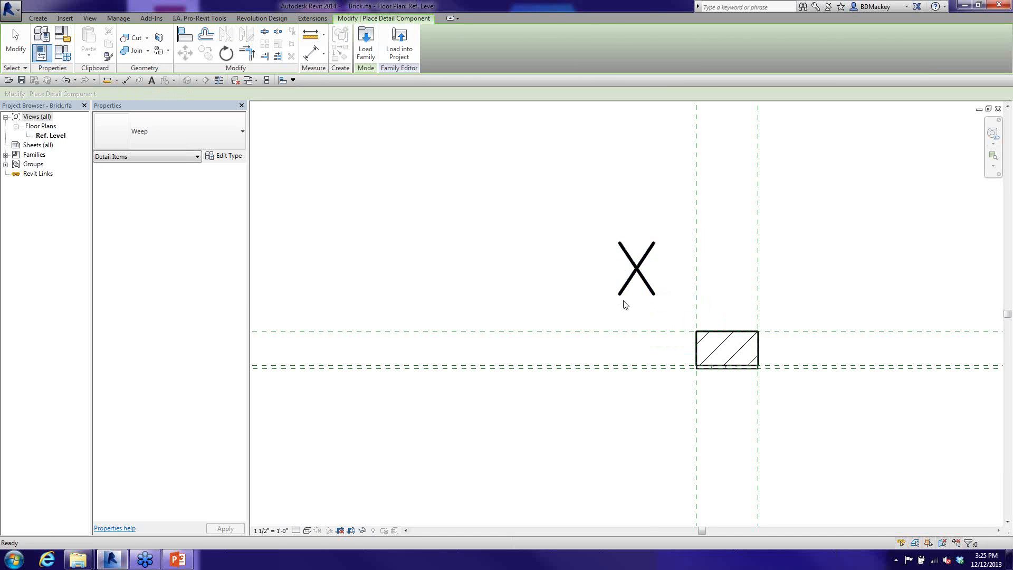
- Flex the placed weep with its side shape handles to a Brick Depth of about 3 1/2"
{"action": "left_click", "coordinate": [630, 286]}
{"action": "left_click_drag", "start_coordinate": [657, 268], "coordinate": [757, 273]}
{"action": "mouse_move", "coordinate": [621, 268]}
{"action": "left_mouse_down"}
{"action": "mouse_move", "coordinate": [699, 268]}
{"action": "mouse_move", "coordinate": [616, 269]}
{"action": "left_mouse_up"}
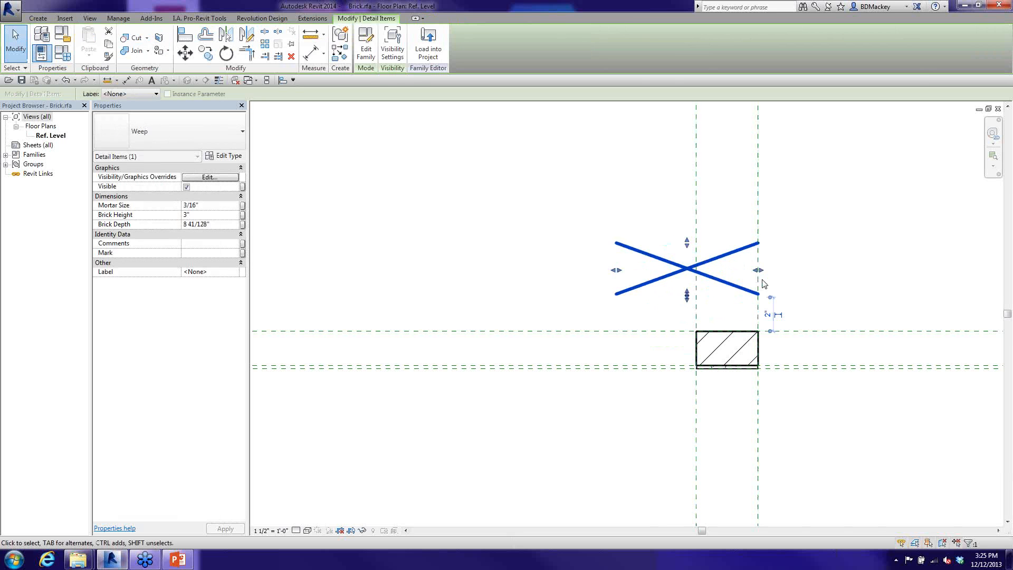
{"action": "left_click_drag", "start_coordinate": [758, 269], "coordinate": [678, 270]}
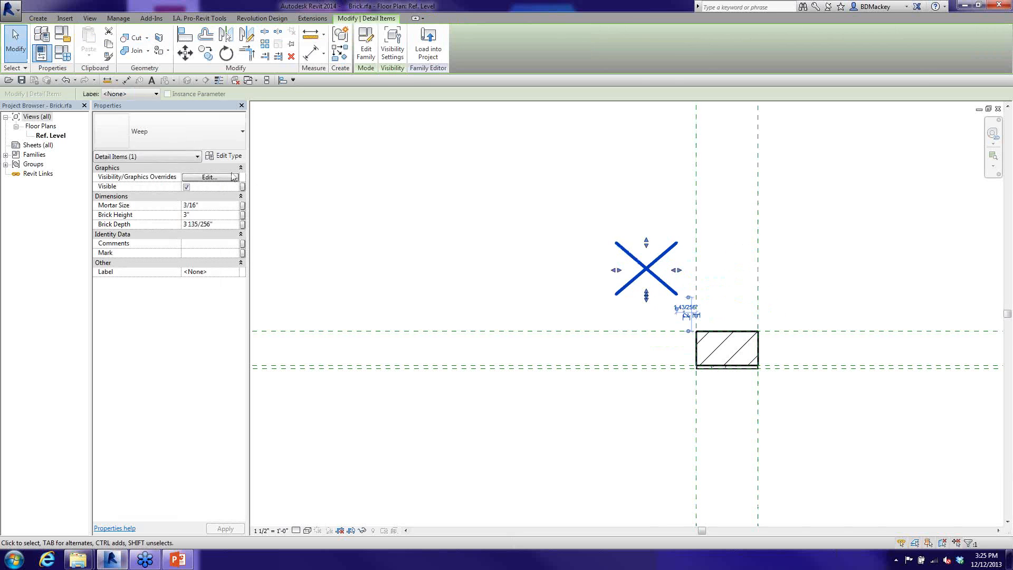
- Associate the weep's Brick Depth, Brick Height and Mortar Size with the brick family's parameters of the same names
{"action": "left_click", "coordinate": [243, 225]}
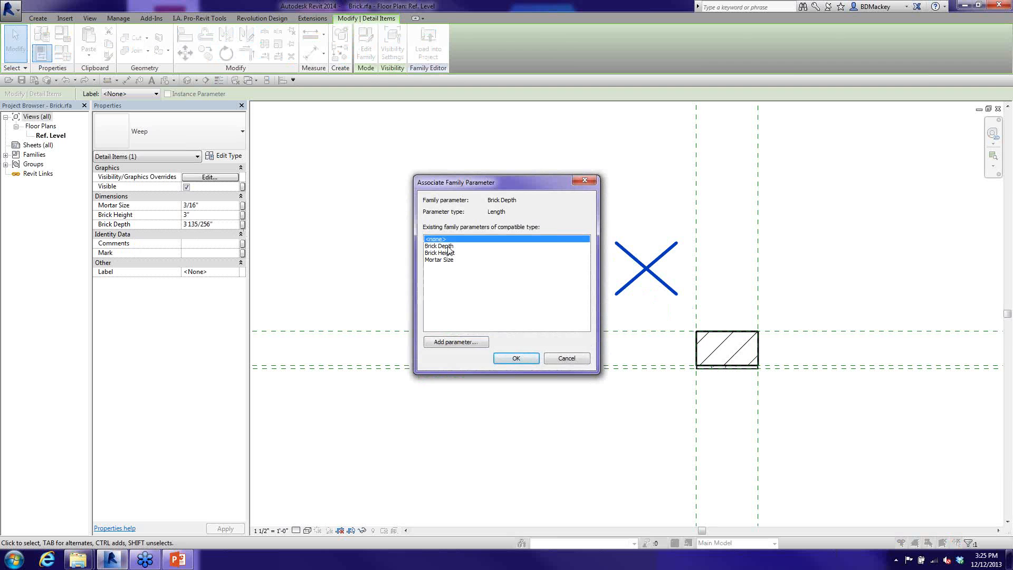
{"action": "left_click", "coordinate": [448, 246]}
{"action": "left_click", "coordinate": [500, 363]}
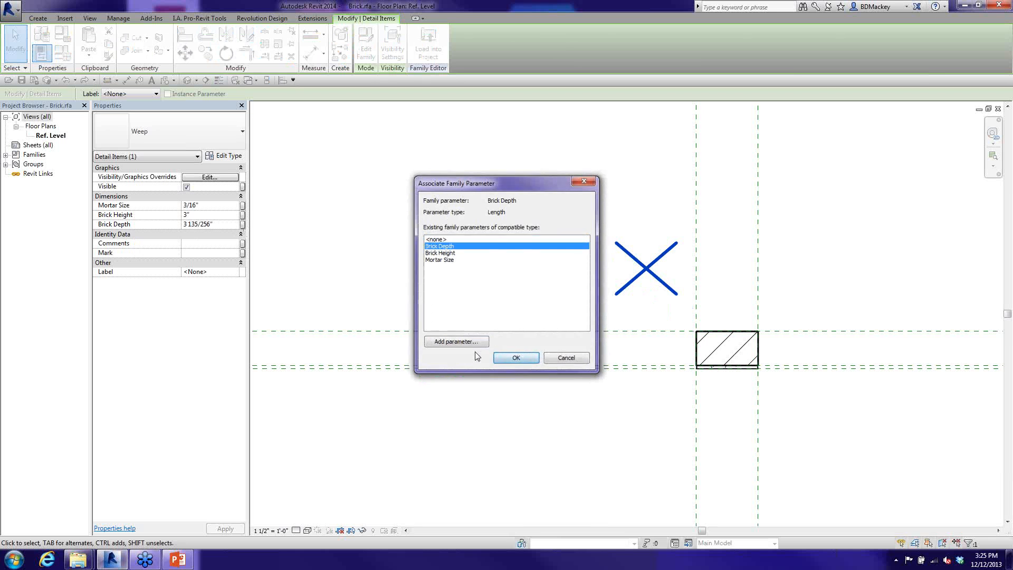
{"action": "left_click", "coordinate": [243, 215]}
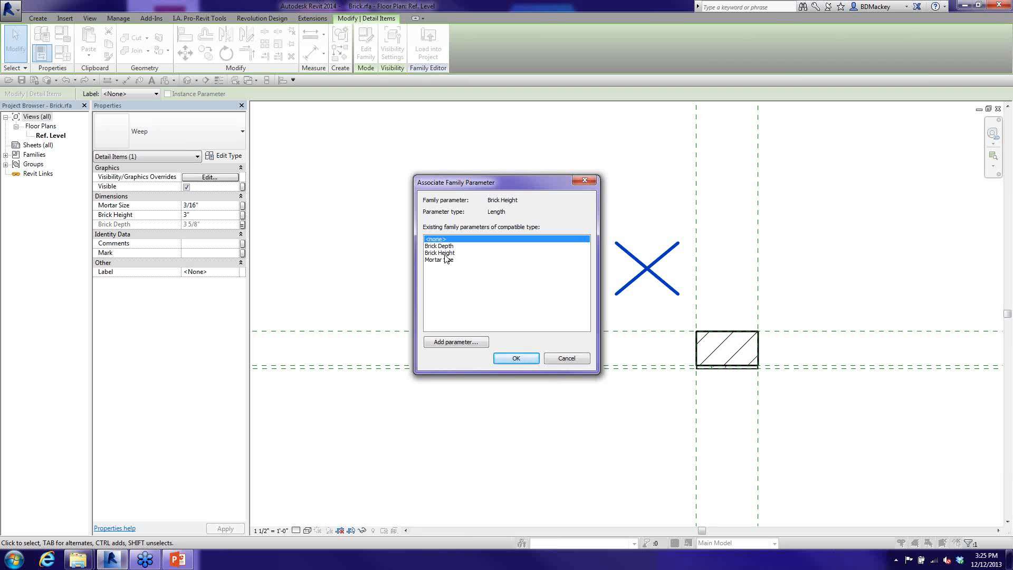
{"action": "left_click", "coordinate": [444, 254]}
{"action": "left_click", "coordinate": [515, 358]}
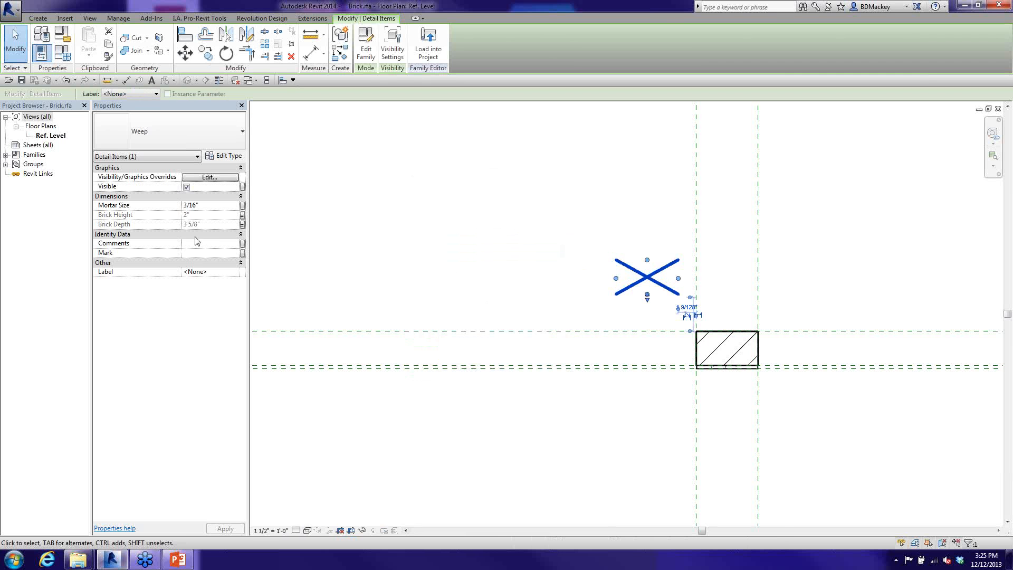
{"action": "left_click", "coordinate": [243, 205]}
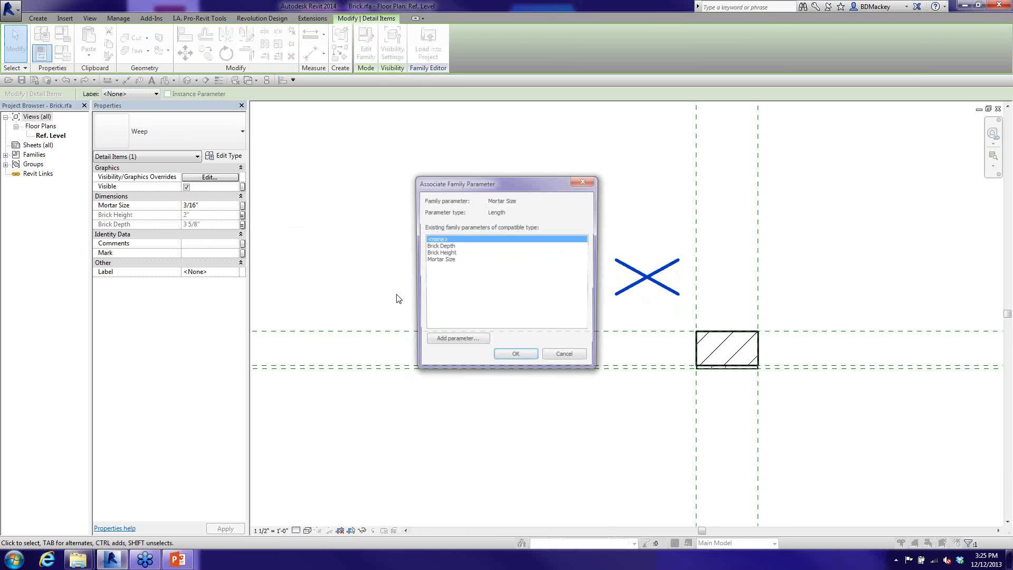
{"action": "left_click", "coordinate": [443, 258]}
{"action": "left_click", "coordinate": [517, 359]}
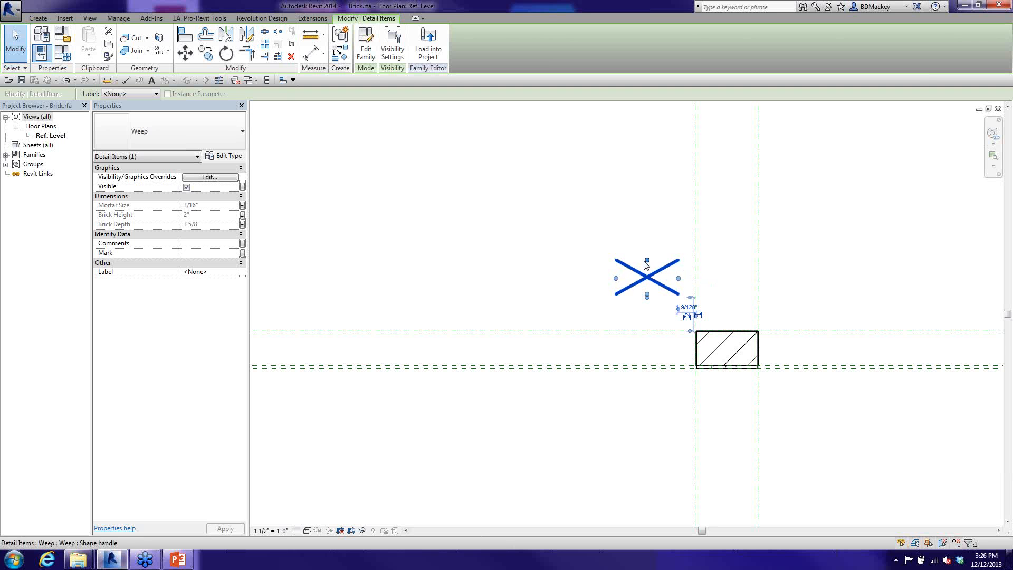
- Move the weep farther from the brick and view the family parameter associated with its Brick Depth
{"action": "left_click_drag", "start_coordinate": [649, 264], "coordinate": [580, 291]}
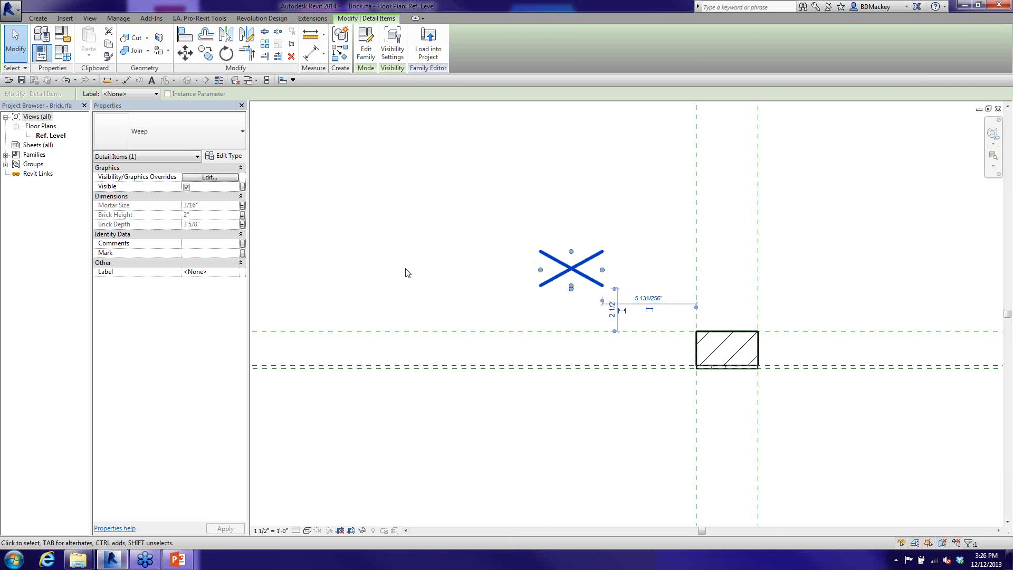
{"action": "left_click", "coordinate": [242, 224]}
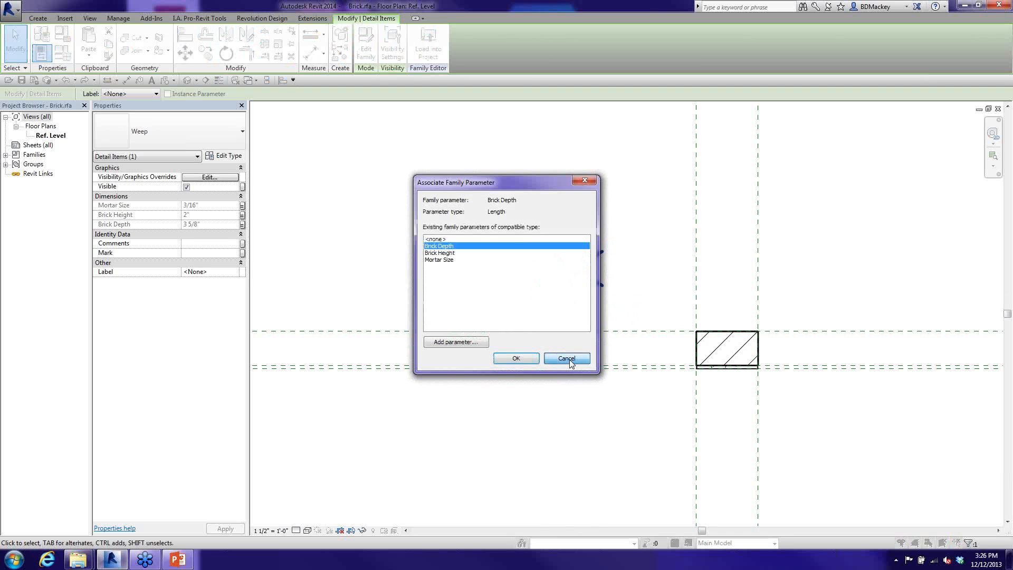
{"action": "left_click", "coordinate": [569, 359]}
- Remove the weep's Mortar Size association and stretch its mortar offset to 15/16" with the lower shape handle
{"action": "left_click", "coordinate": [242, 205]}
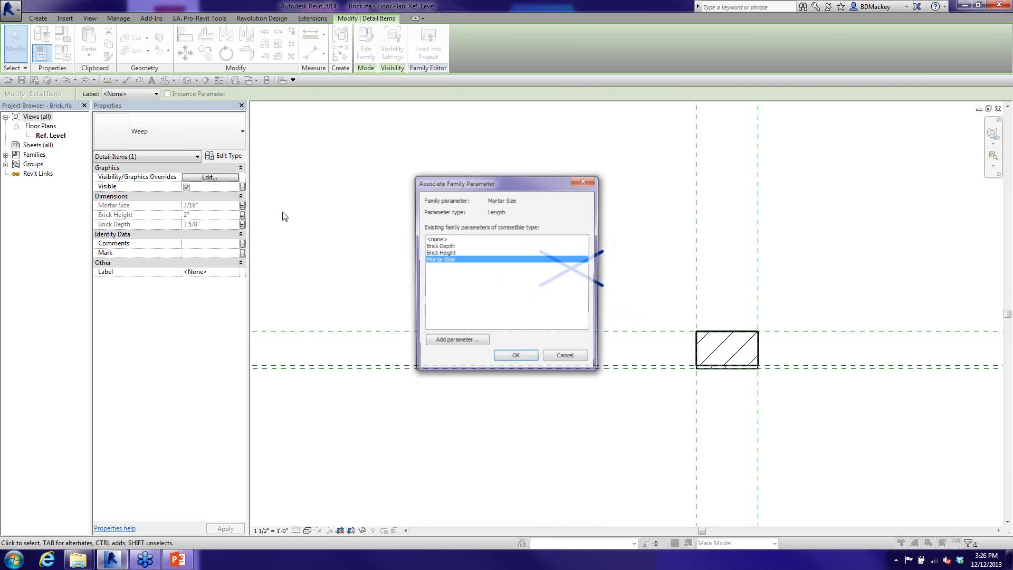
{"action": "left_click", "coordinate": [440, 239]}
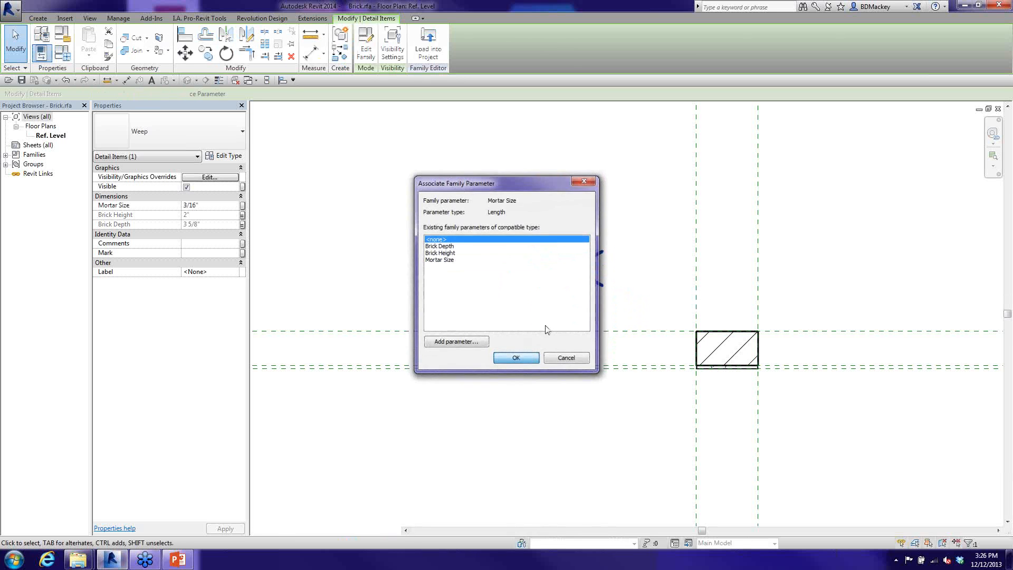
{"action": "key", "text": "Return"}
{"action": "left_click_drag", "start_coordinate": [572, 296], "coordinate": [580, 316]}
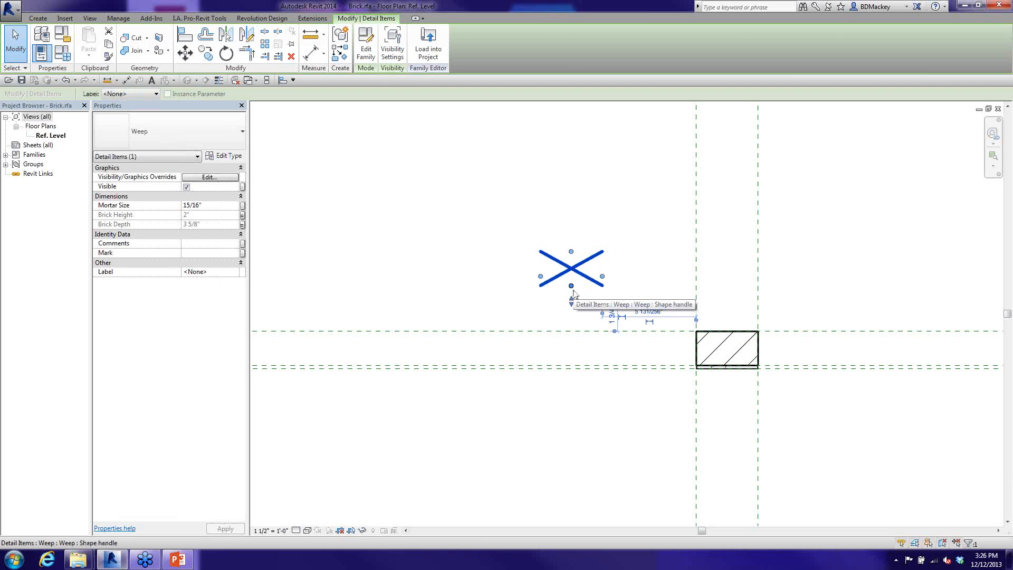
- Associate the weep's Mortar Size with the brick family's Mortar Size parameter again
{"action": "left_click", "coordinate": [242, 205]}
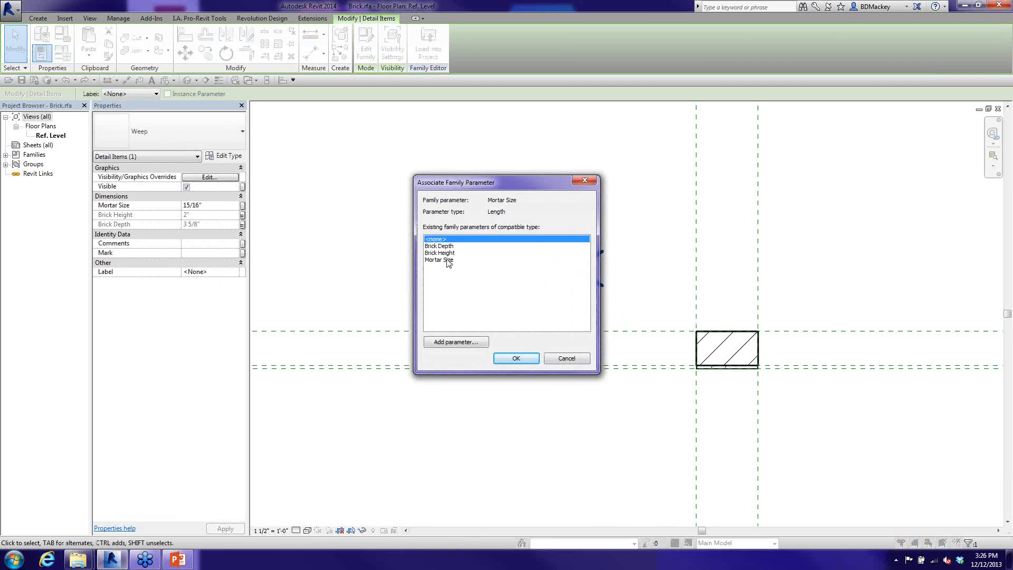
{"action": "left_click", "coordinate": [446, 260]}
{"action": "left_click", "coordinate": [516, 358]}
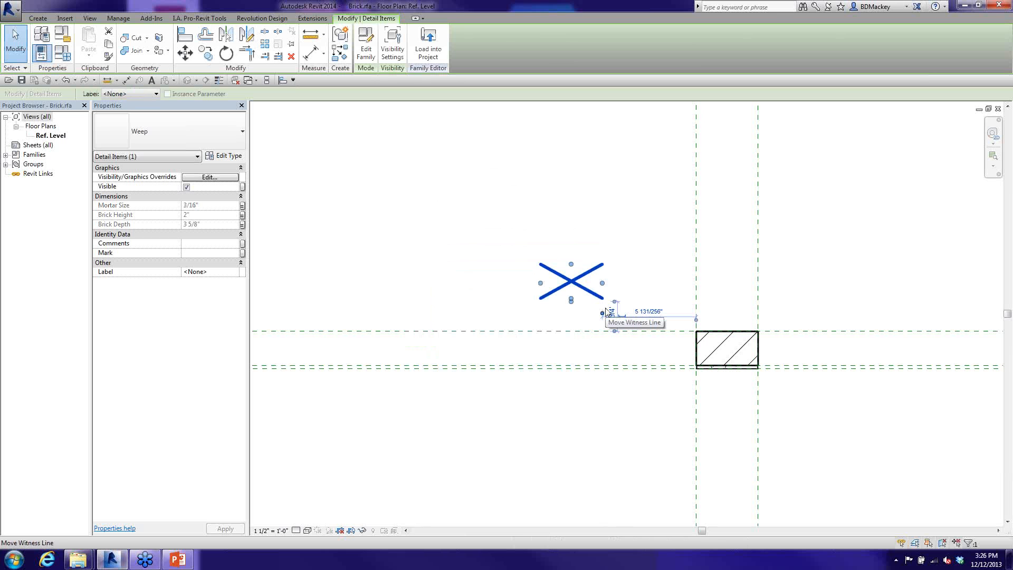
- Align the weep's left edge to the reference plane at the brick's left side and lock it
{"action": "left_click", "coordinate": [576, 230]}
{"action": "key", "text": "a"}
{"action": "key", "text": "l"}
{"action": "left_click", "coordinate": [694, 214]}
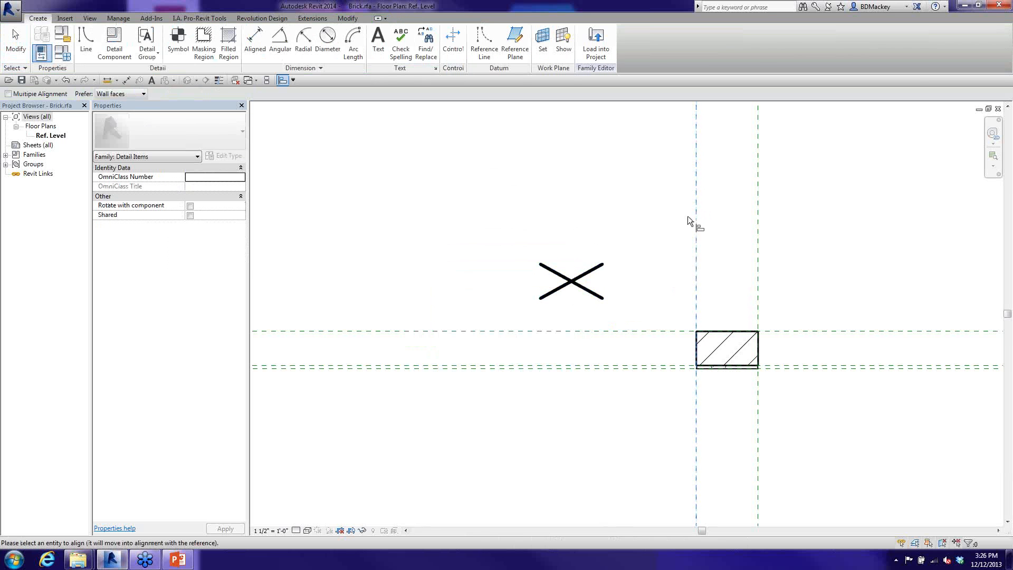
{"action": "left_click", "coordinate": [542, 277]}
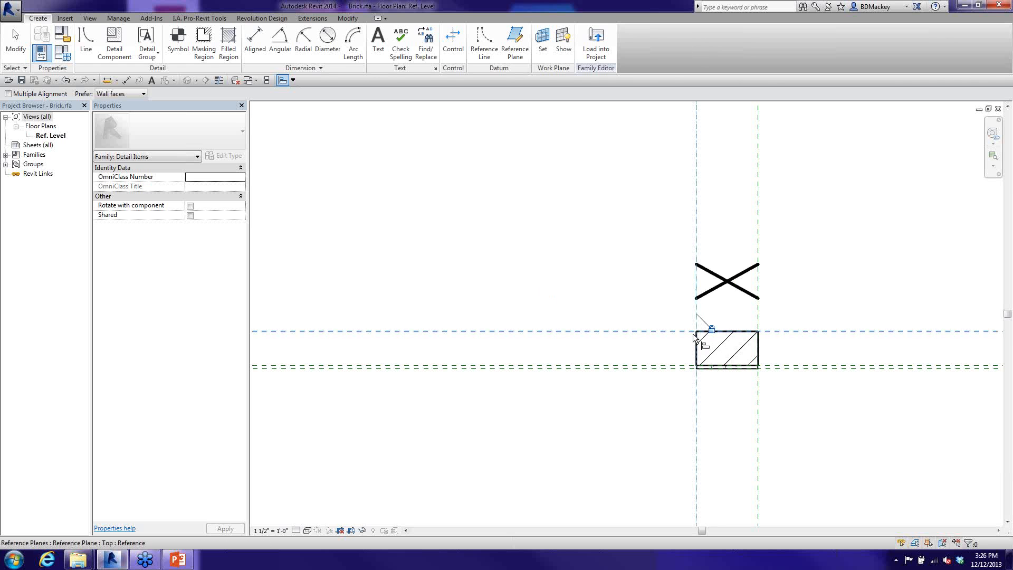
- Align the weep's lower edge to the brick's bottom reference plane, lock it and leave the Align command
{"action": "left_click", "coordinate": [676, 364]}
{"action": "left_click", "coordinate": [710, 298]}
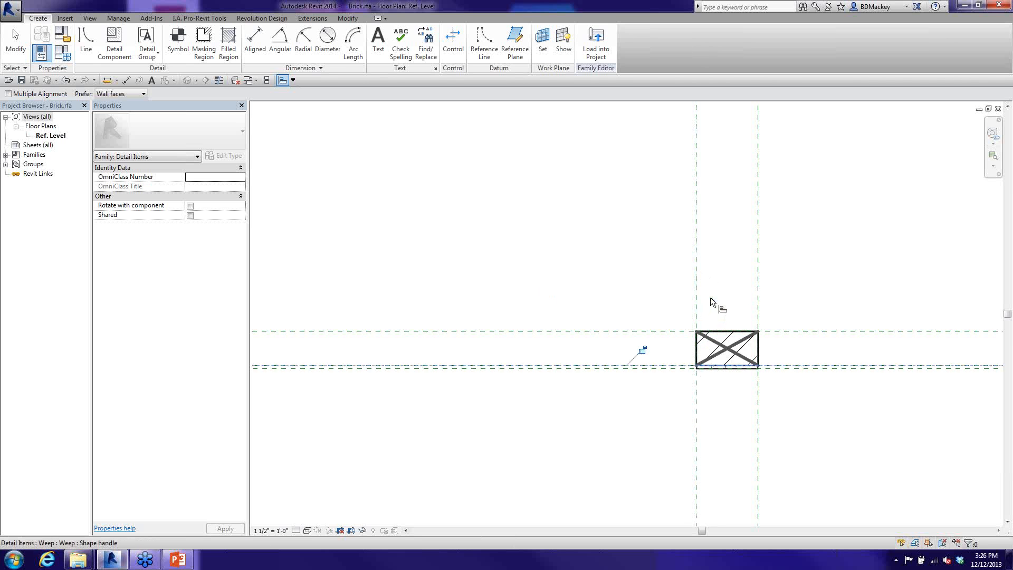
{"action": "right_click", "coordinate": [645, 231]}
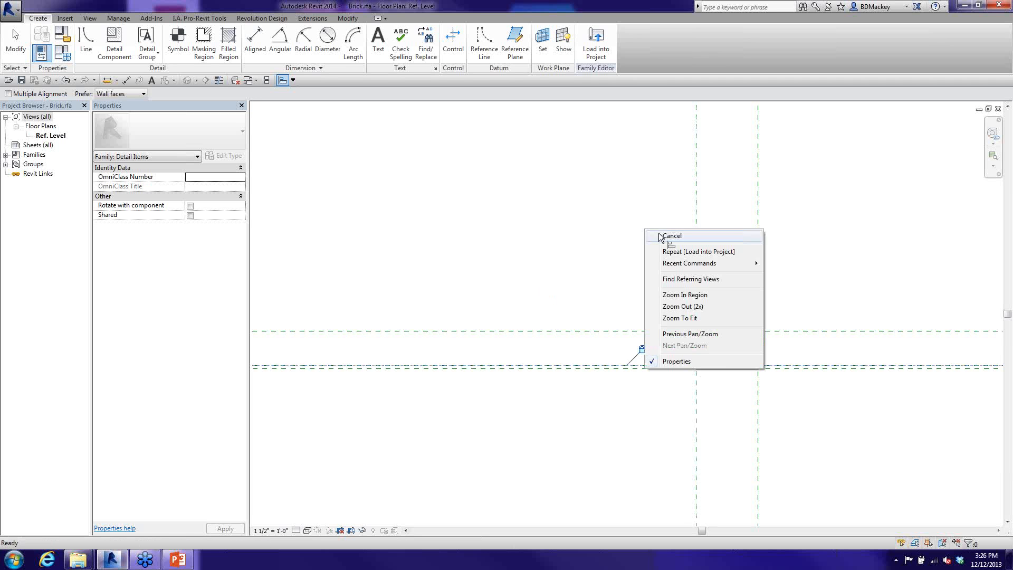
{"action": "left_click", "coordinate": [663, 237]}
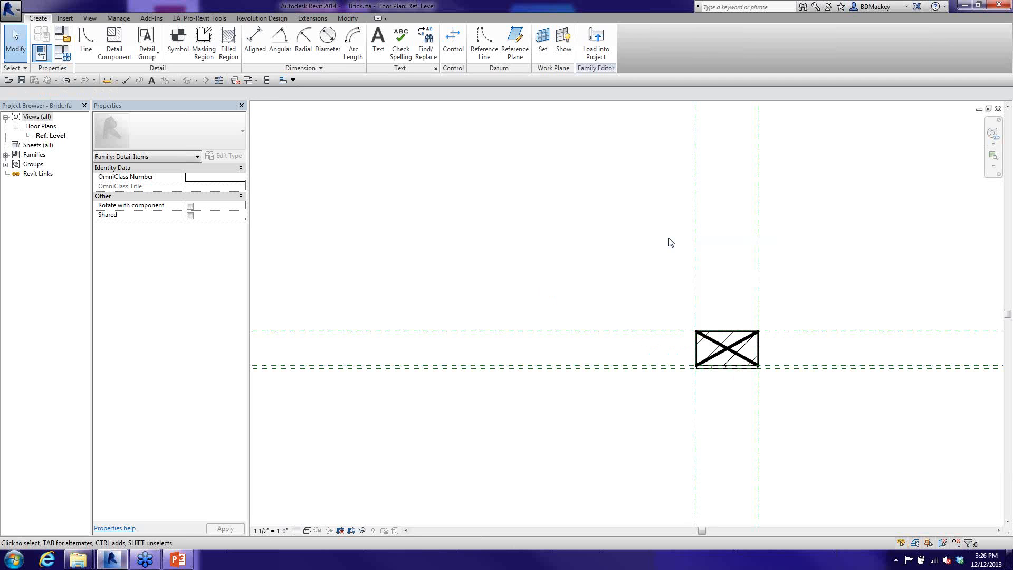
- Associate the nested weep's Visible property with a new instance family parameter named Weep, grouped under Visibility
{"action": "scroll", "coordinate": [748, 356], "scroll_direction": "up", "scroll_amount": 5}
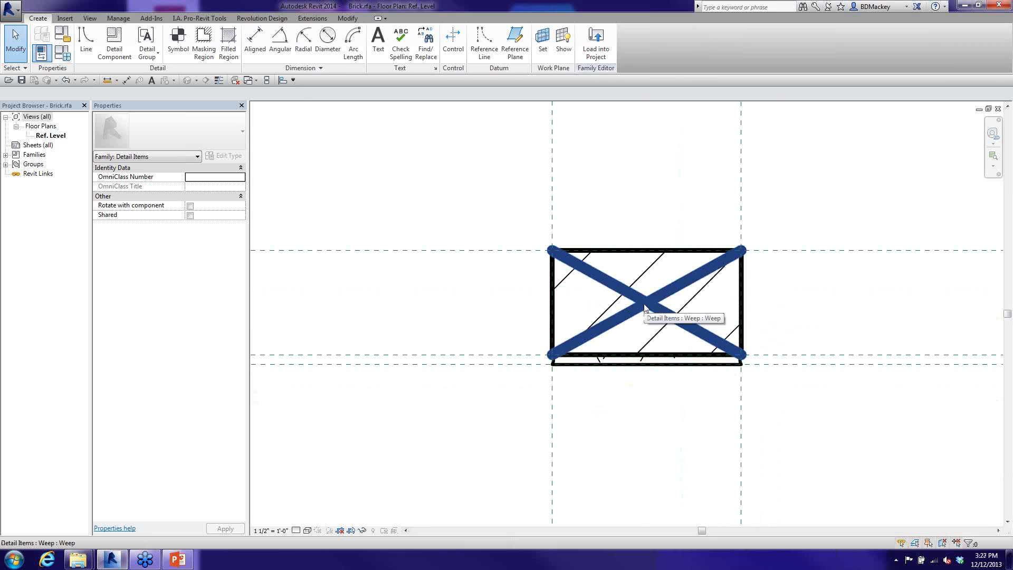
{"action": "left_click", "coordinate": [652, 310]}
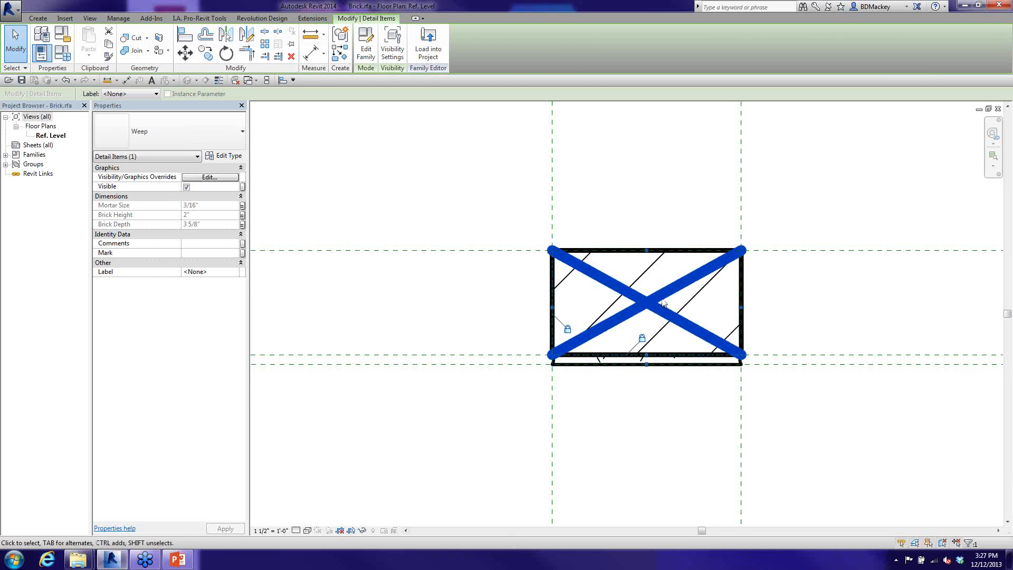
{"action": "left_click", "coordinate": [242, 187]}
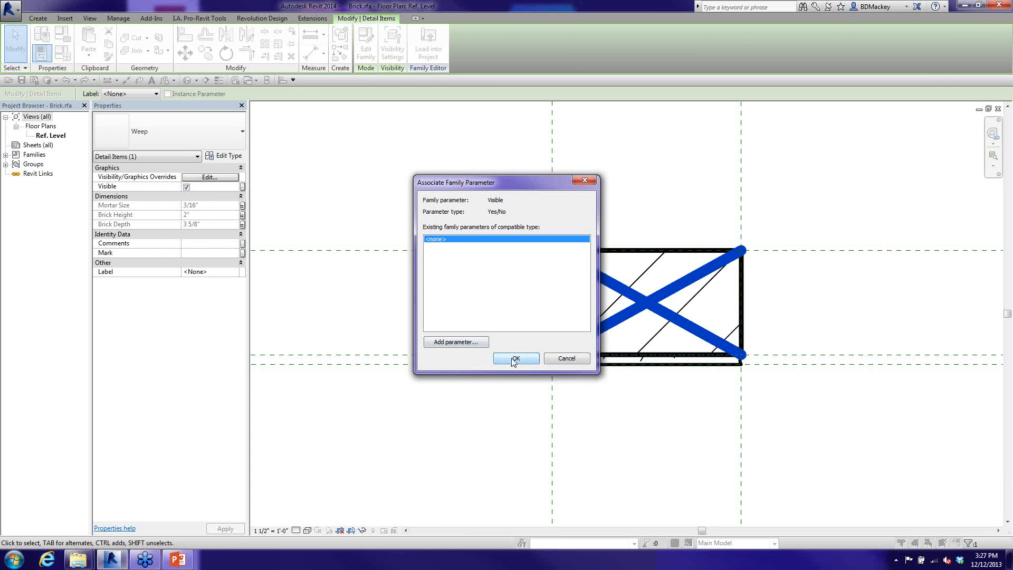
{"action": "left_click", "coordinate": [456, 342]}
{"action": "type", "text": "Weep"}
{"action": "key", "text": "Tab"}
{"action": "key", "text": "v"}
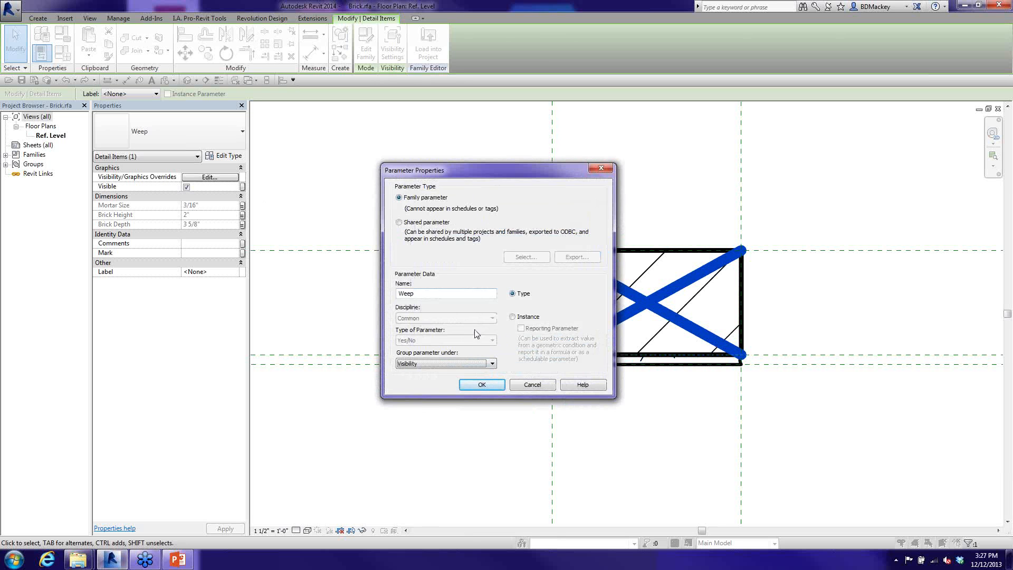
{"action": "left_click", "coordinate": [512, 317]}
{"action": "left_click", "coordinate": [496, 386]}
{"action": "left_click", "coordinate": [518, 359]}
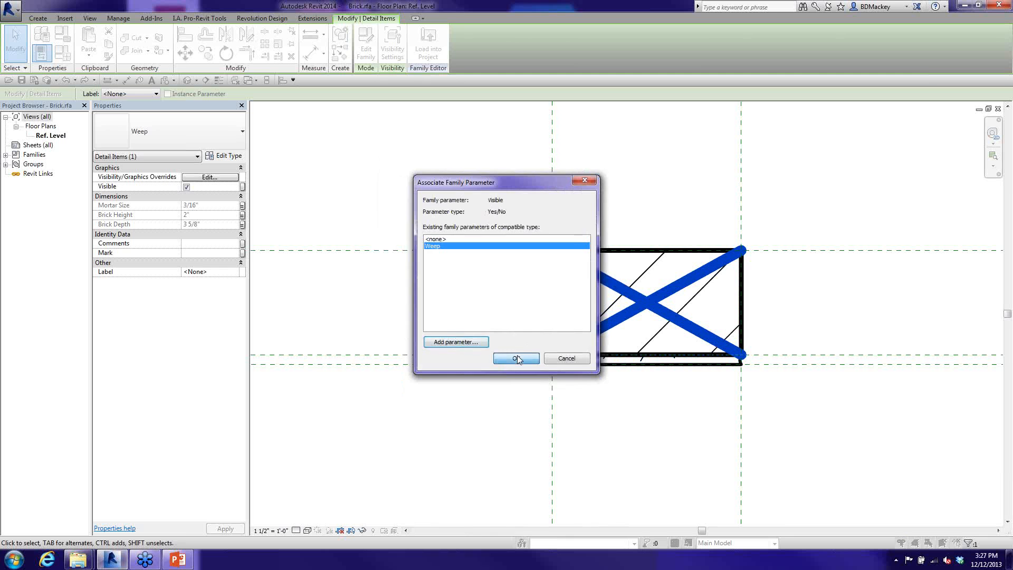
{"action": "left_click", "coordinate": [469, 179]}
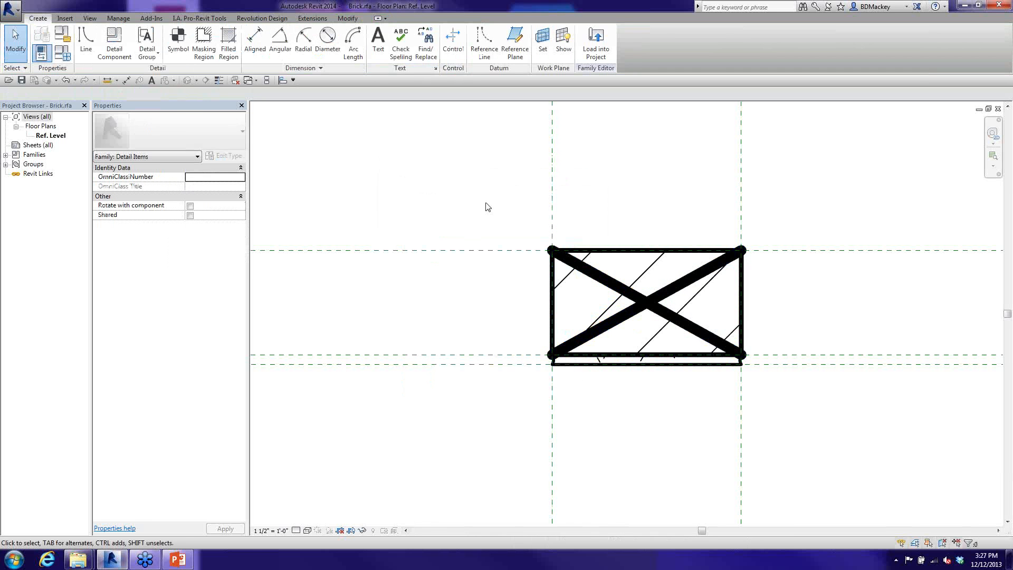
- Examine the family type parameters of the 042_Masonry Brick Side family and return to the Brick family
{"action": "key", "text": "ctrl+Tab"}
{"action": "key", "text": "ctrl+Tab"}
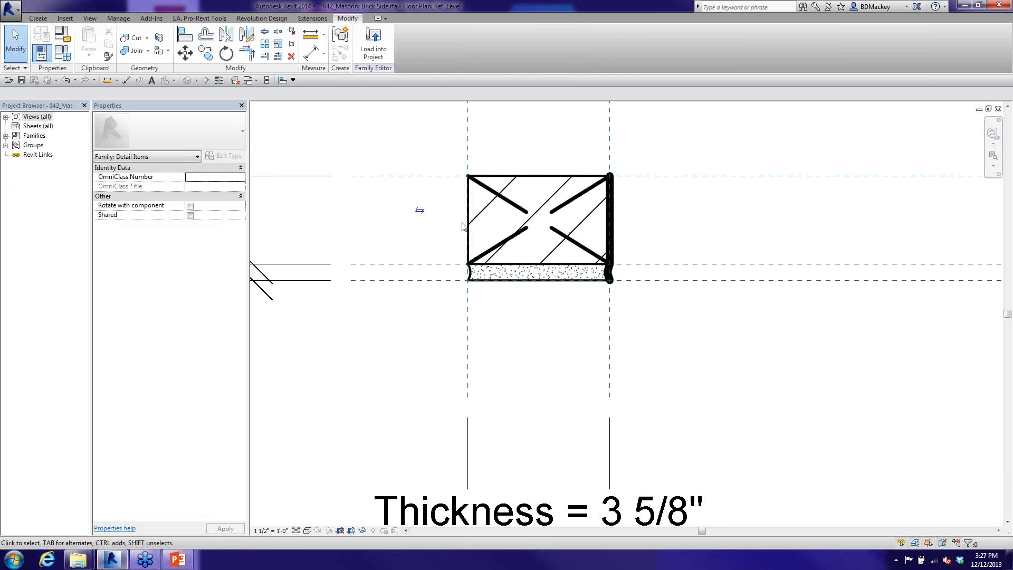
{"action": "scroll", "coordinate": [477, 231], "scroll_direction": "down", "scroll_amount": 2}
{"action": "middle_click_drag", "start_coordinate": [534, 359], "coordinate": [553, 365]}
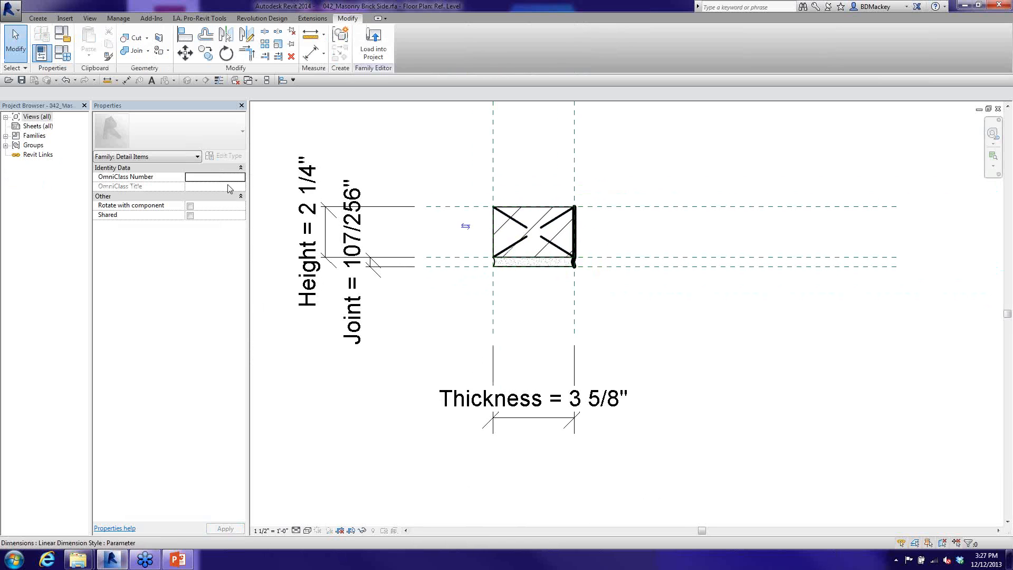
{"action": "left_click", "coordinate": [62, 34]}
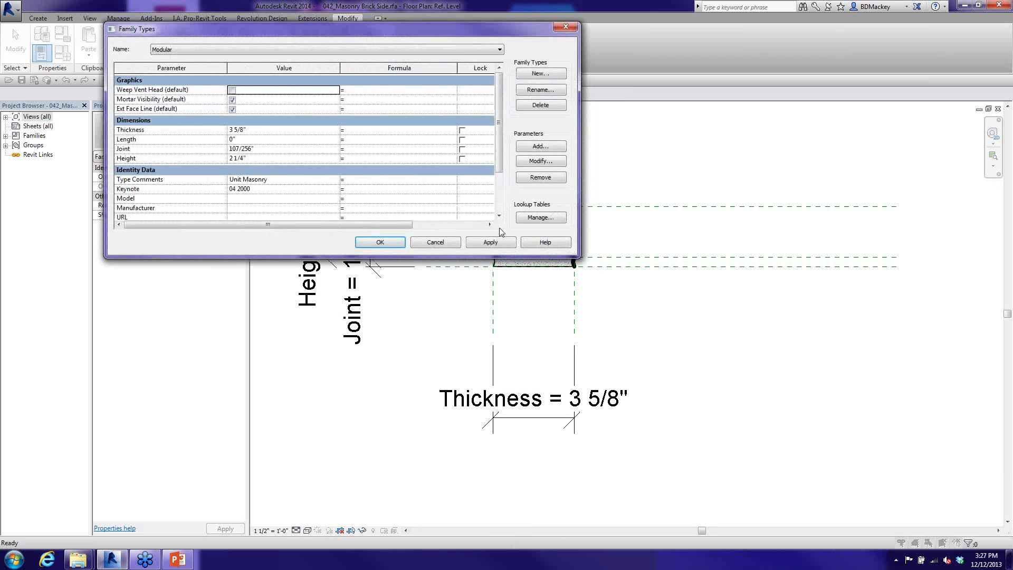
{"action": "left_click", "coordinate": [439, 243]}
{"action": "key", "text": "ctrl+Tab"}
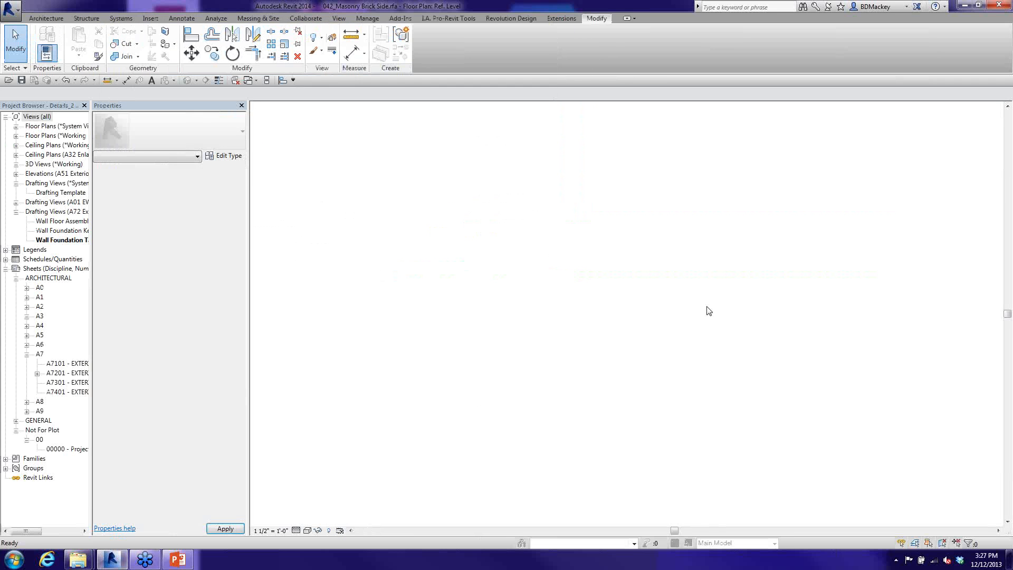
{"action": "key", "text": "ctrl+Tab"}
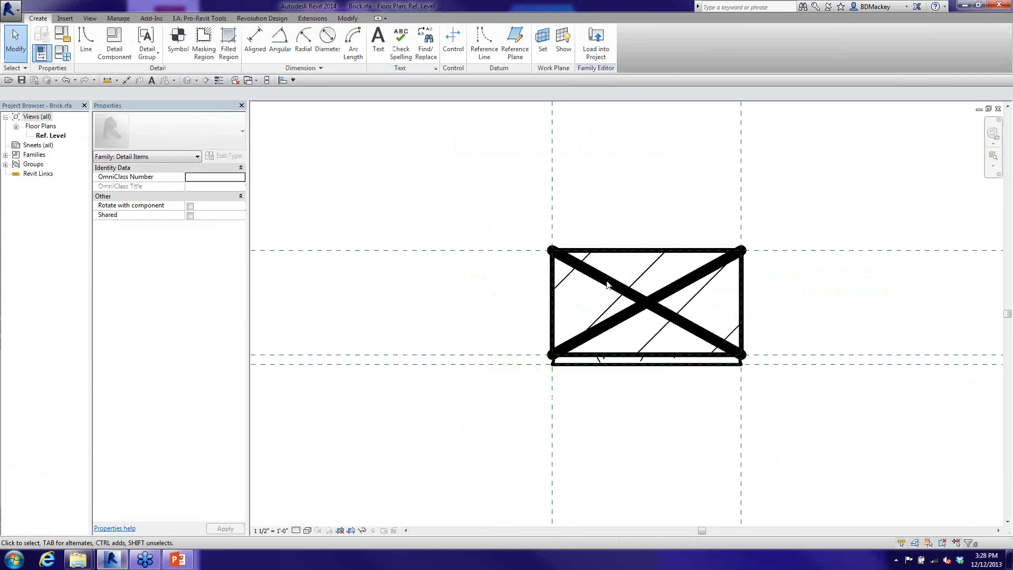
- Load the brick family into Details_2014.rvt and place one brick in the blank area beside the foundation detail's brick wall
{"action": "left_click", "coordinate": [596, 45]}
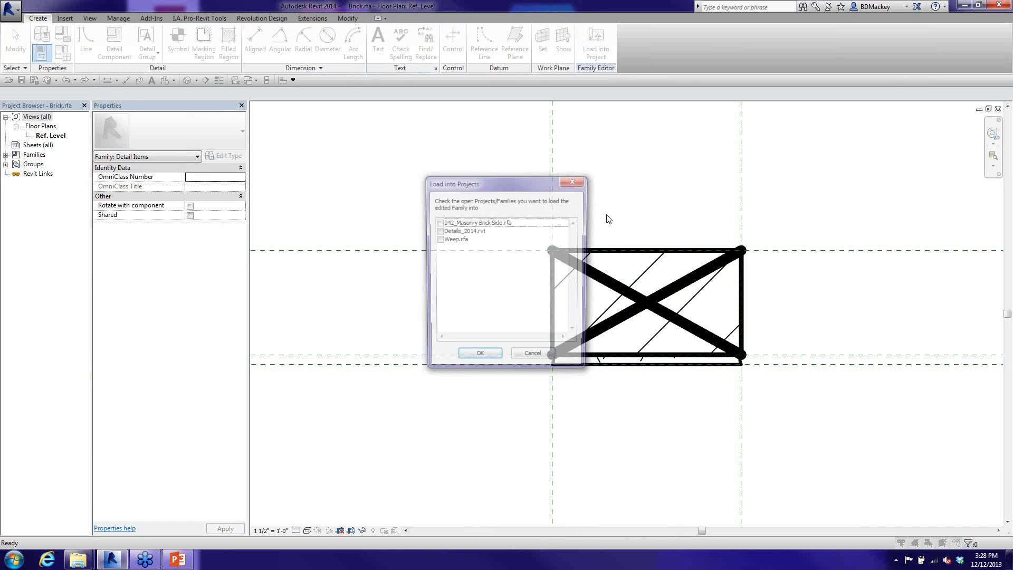
{"action": "left_click", "coordinate": [438, 230]}
{"action": "left_click", "coordinate": [478, 358]}
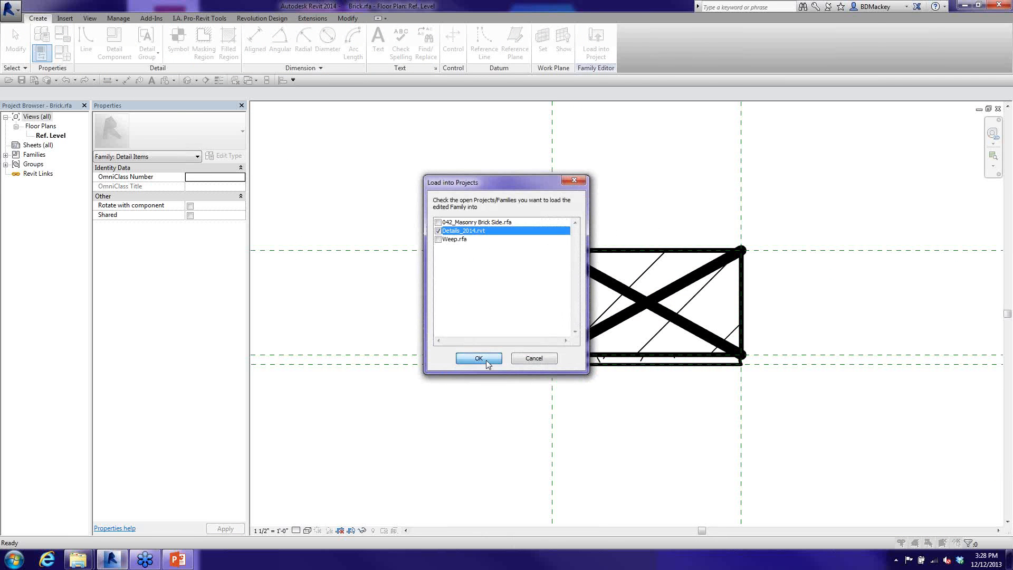
{"action": "scroll", "coordinate": [628, 333], "scroll_direction": "down", "scroll_amount": 3}
{"action": "middle_click_drag", "start_coordinate": [648, 346], "coordinate": [610, 246]}
{"action": "scroll", "coordinate": [597, 269], "scroll_direction": "up", "scroll_amount": 3}
{"action": "left_click", "coordinate": [596, 280]}
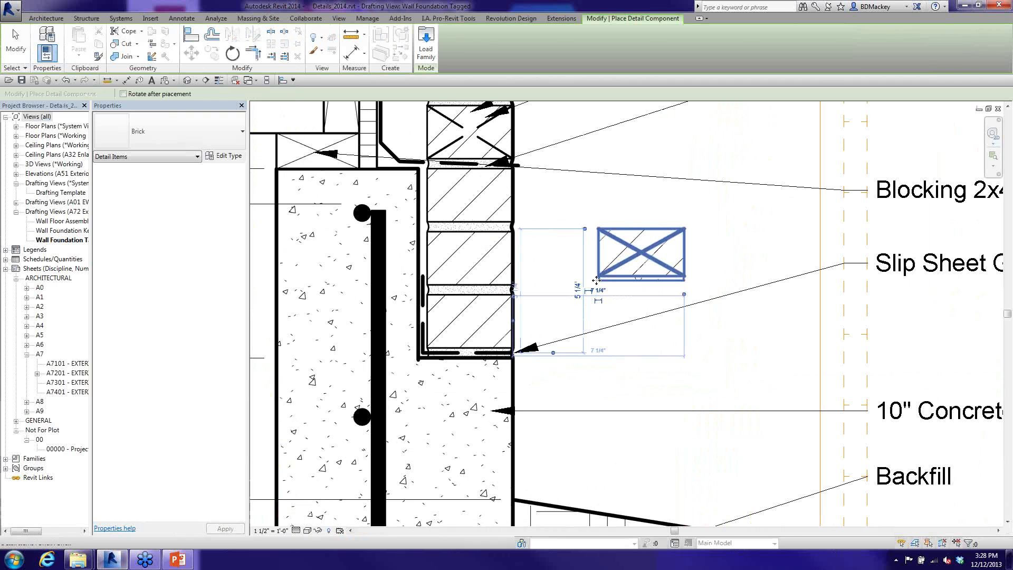
{"action": "key", "text": "Escape"}
{"action": "key", "text": "Escape"}
- Tag the newly placed brick by category with a horizontal tag and an attached-end leader
{"action": "middle_click_drag", "start_coordinate": [679, 277], "coordinate": [579, 275]}
{"action": "left_click", "coordinate": [139, 80]}
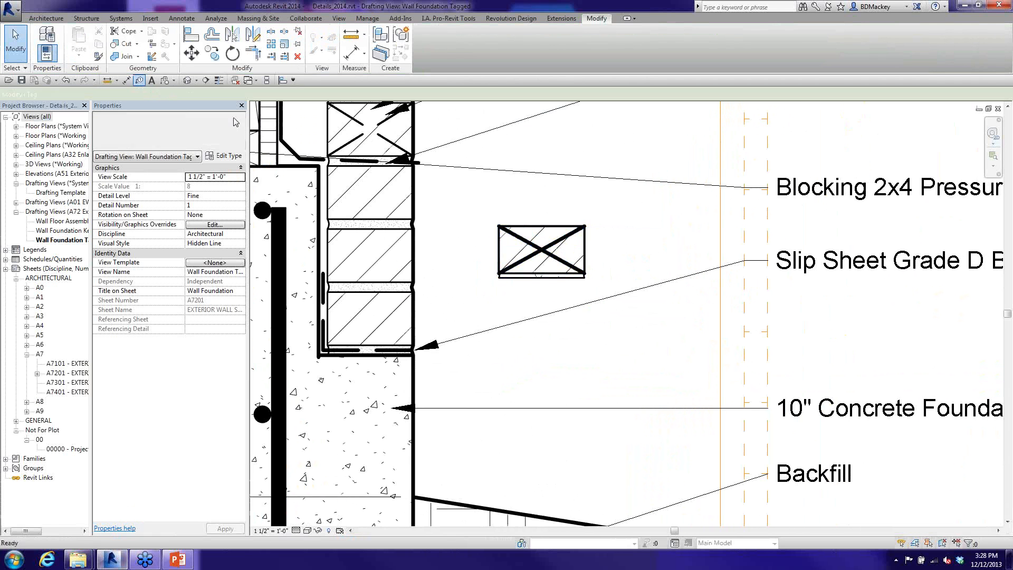
{"action": "left_click", "coordinate": [590, 247]}
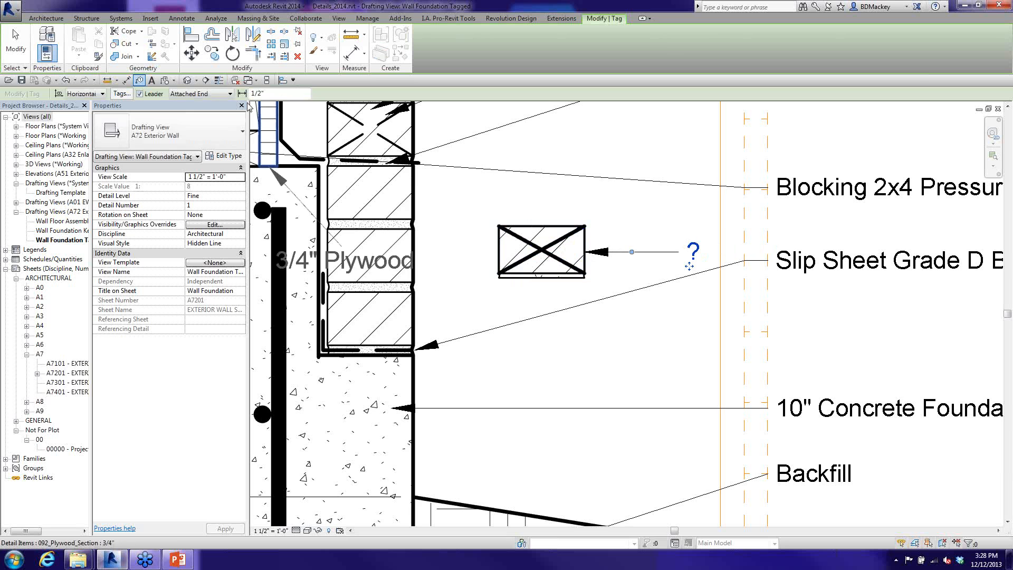
- Tag the nested weep inside the brick using a Free End leader, placing the text above and beside the brick
{"action": "left_click", "coordinate": [198, 93]}
{"action": "left_click", "coordinate": [193, 113]}
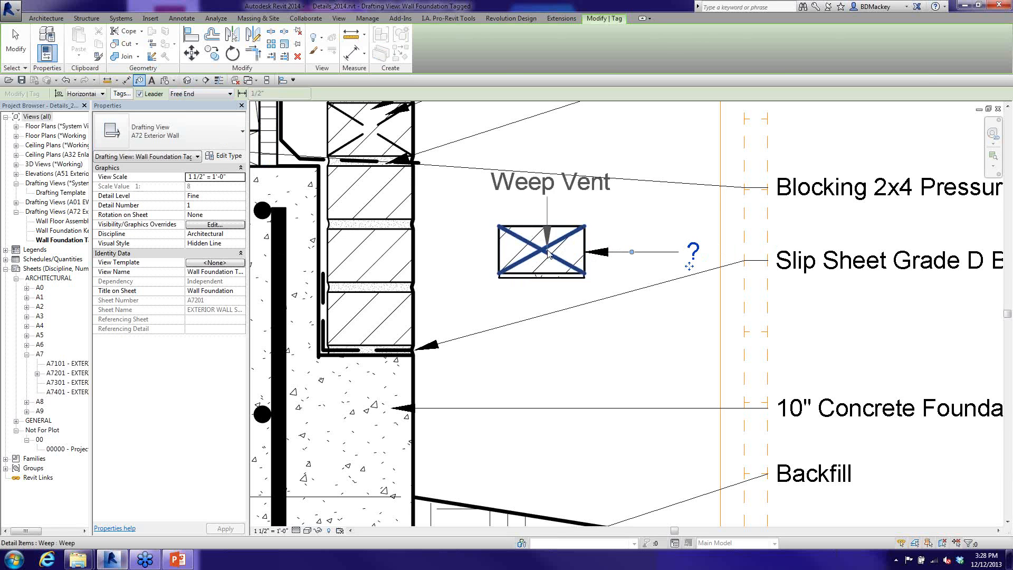
{"action": "left_click", "coordinate": [554, 243]}
{"action": "left_click", "coordinate": [628, 153]}
{"action": "left_click", "coordinate": [667, 152]}
{"action": "key", "text": "Escape"}
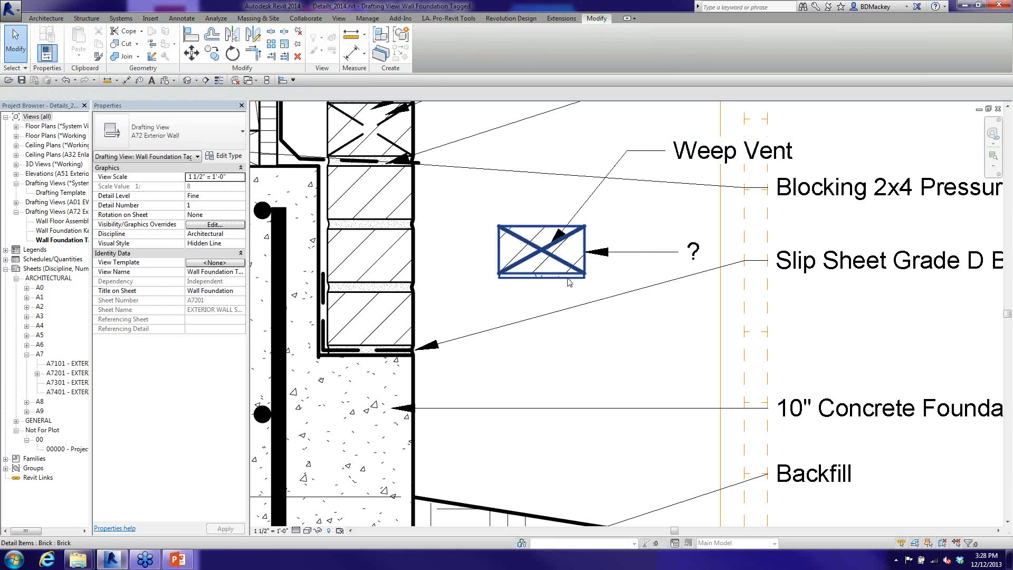
- Turn off the Weep visibility parameter on the placed brick instance
{"action": "left_click", "coordinate": [569, 282]}
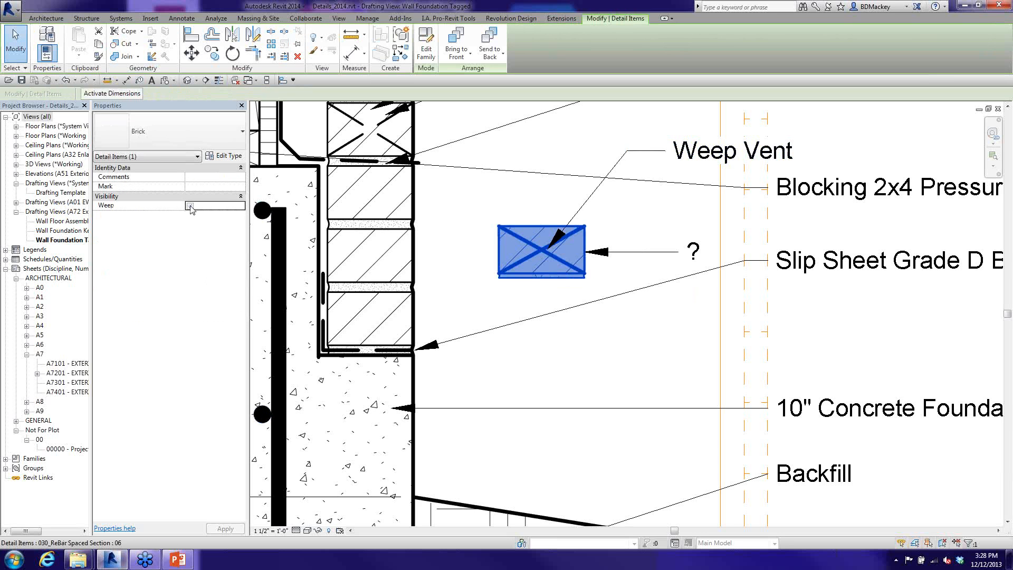
{"action": "left_click", "coordinate": [615, 319]}
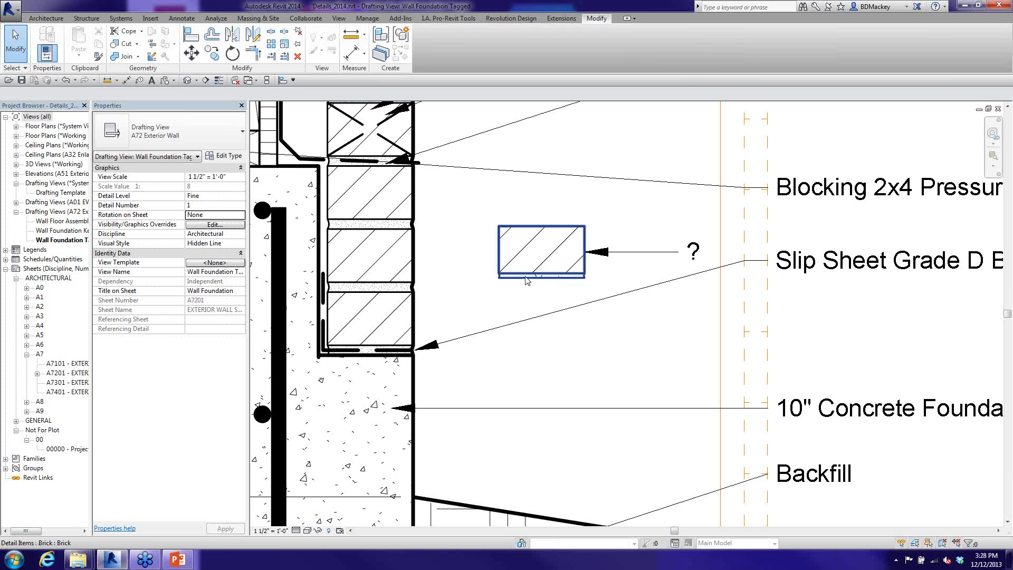
- Set the Spacing Max of the strip footing's lower row of #6 rebar dots to 1' 0"
{"action": "scroll", "coordinate": [566, 314], "scroll_direction": "down", "scroll_amount": 2}
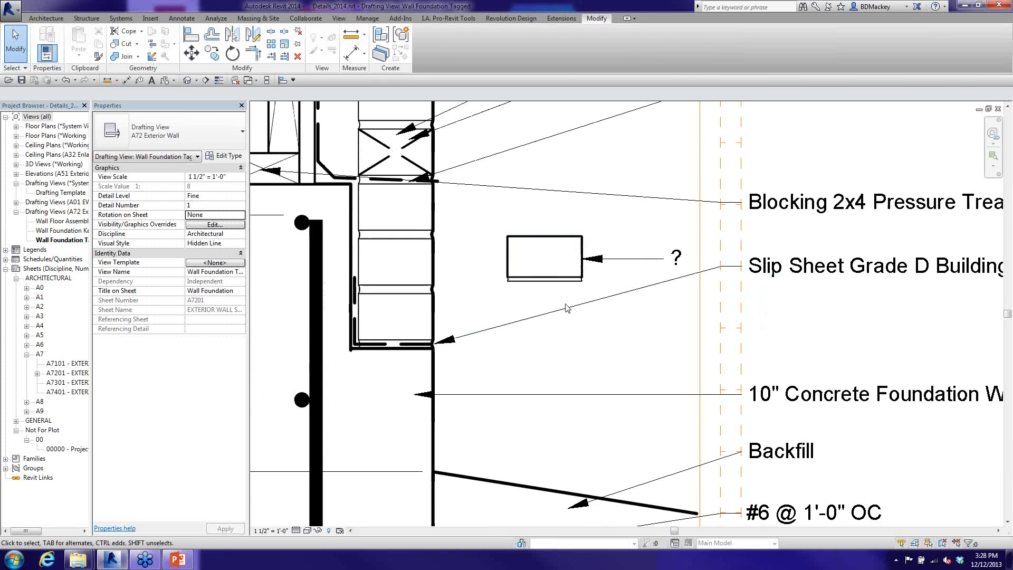
{"action": "middle_click_drag", "start_coordinate": [568, 316], "coordinate": [550, 250]}
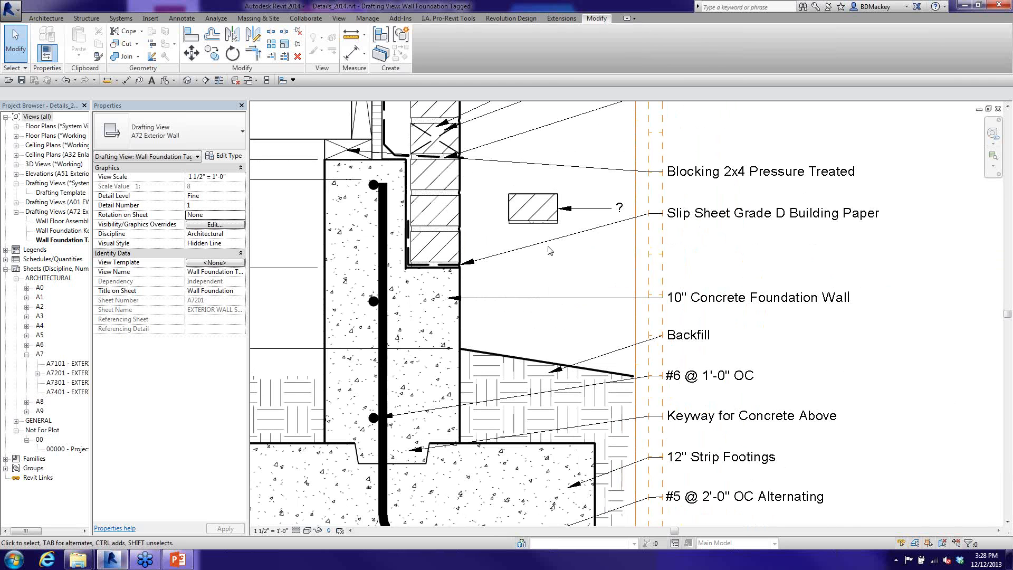
{"action": "middle_click_drag", "start_coordinate": [588, 245], "coordinate": [691, 78]}
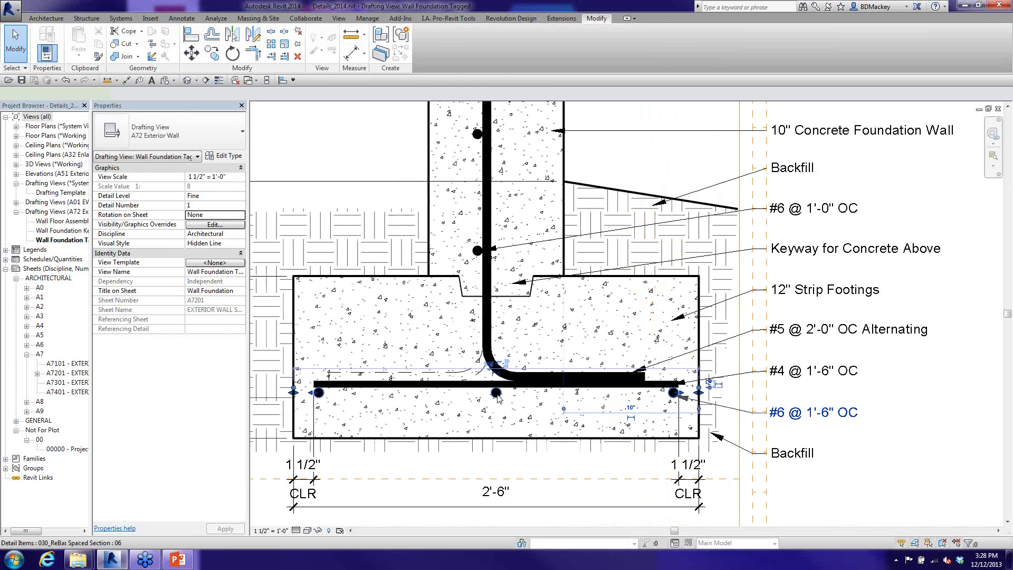
{"action": "left_click", "coordinate": [496, 396]}
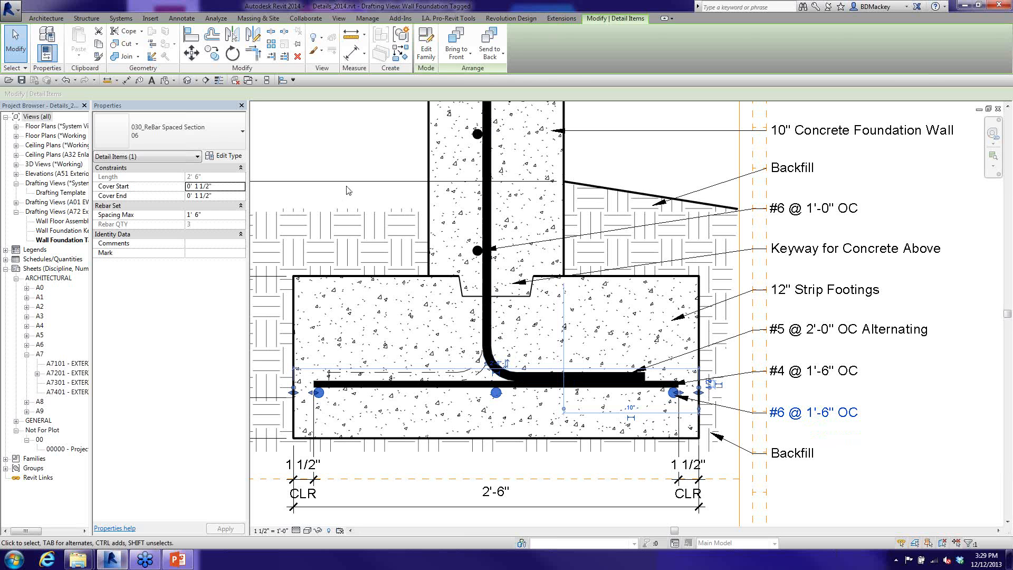
{"action": "left_click", "coordinate": [215, 215]}
{"action": "type", "text": "1' 0\""}
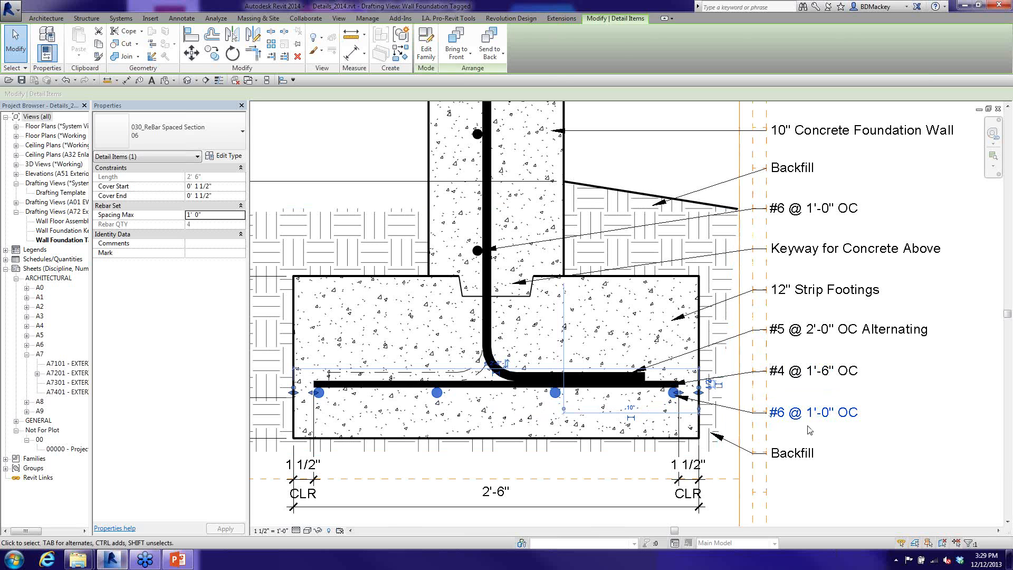
{"action": "left_click", "coordinate": [866, 444]}
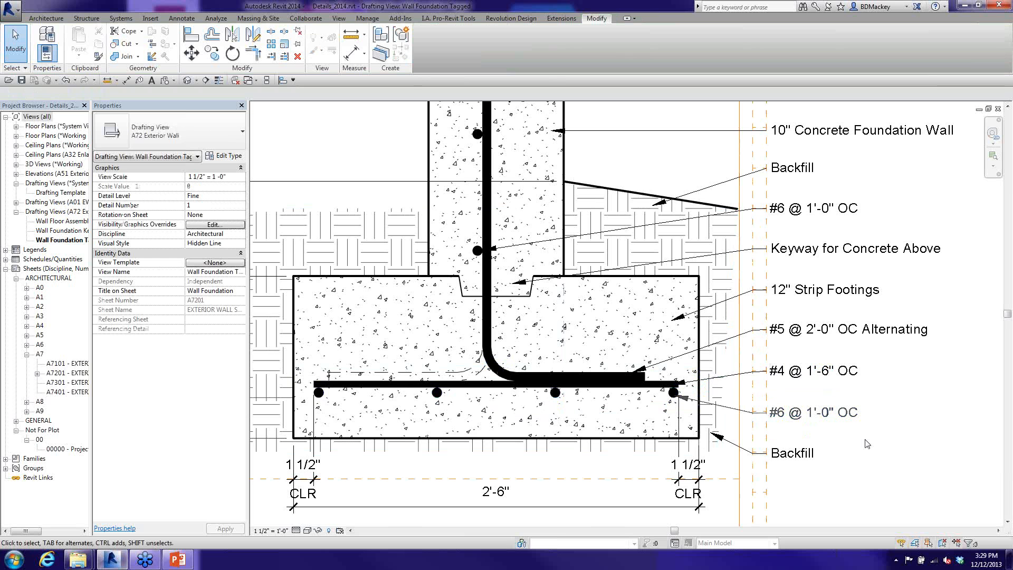
{"action": "scroll", "coordinate": [864, 443], "scroll_direction": "down", "scroll_amount": 3}
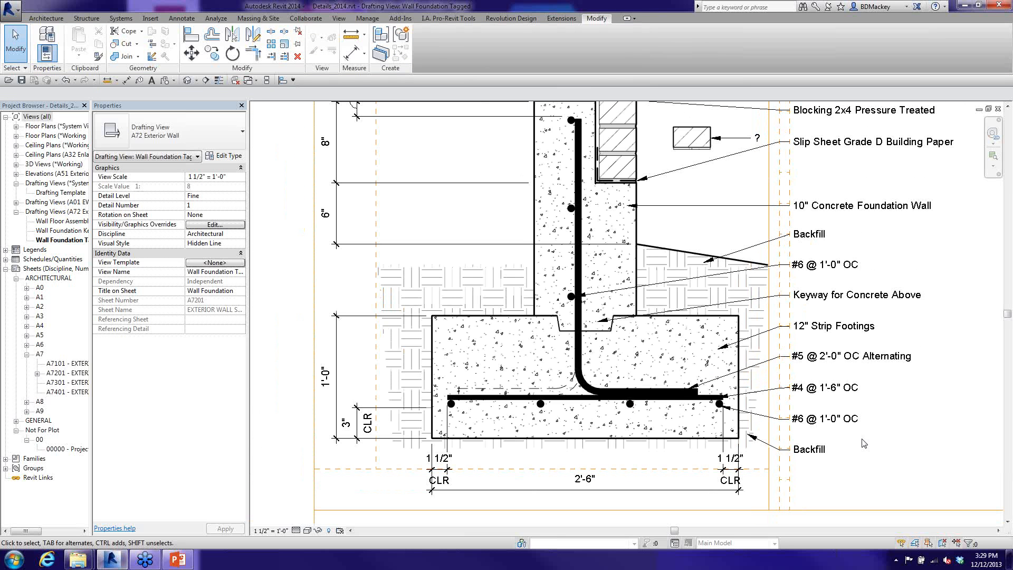
{"action": "left_click", "coordinate": [10, 9]}
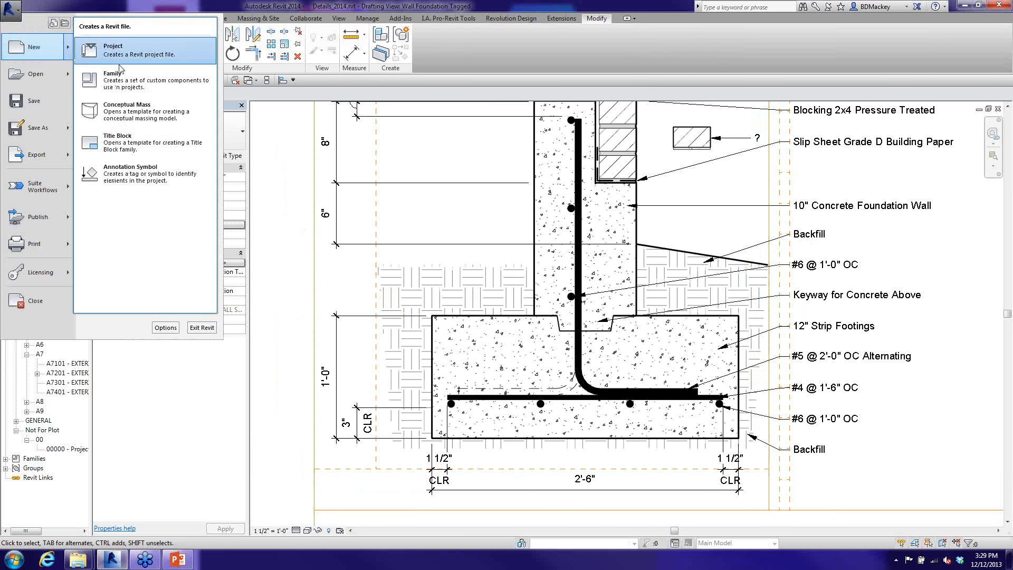
{"action": "left_click", "coordinate": [10, 10]}
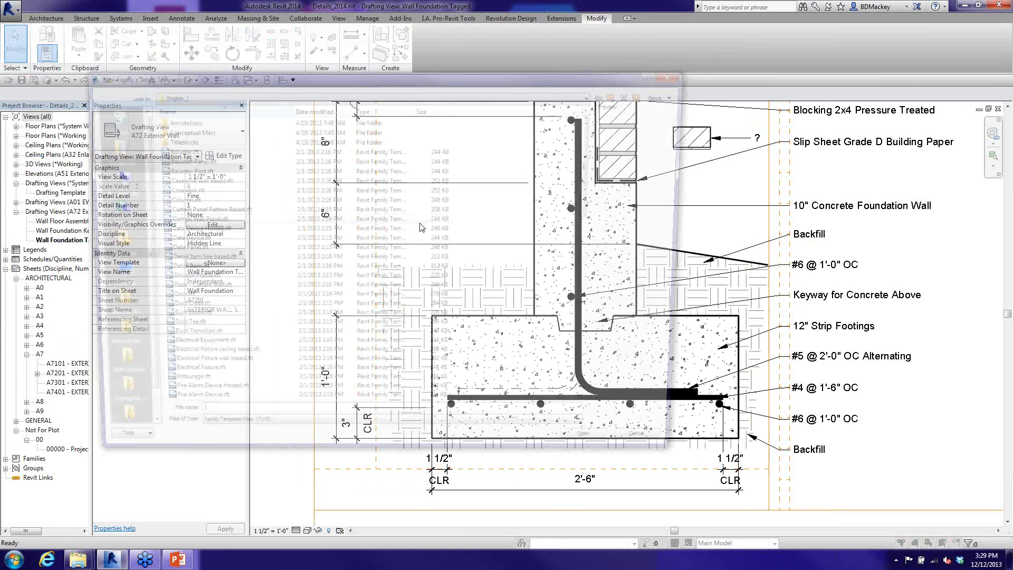
{"action": "left_click", "coordinate": [211, 95]}
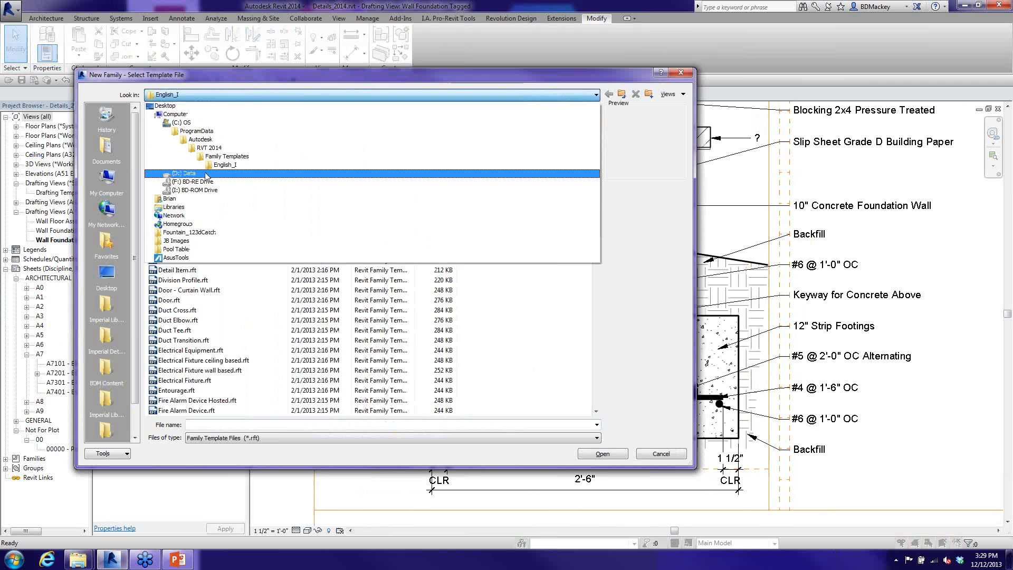
{"action": "left_click", "coordinate": [182, 122]}
{"action": "double_click", "coordinate": [179, 161]}
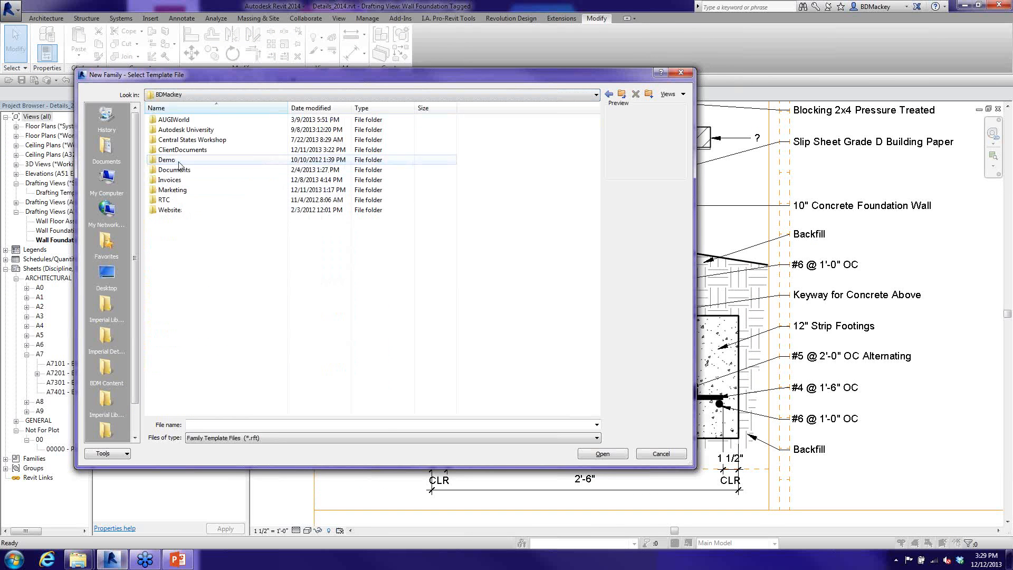
{"action": "double_click", "coordinate": [183, 200]}
{"action": "double_click", "coordinate": [168, 139]}
{"action": "double_click", "coordinate": [164, 129]}
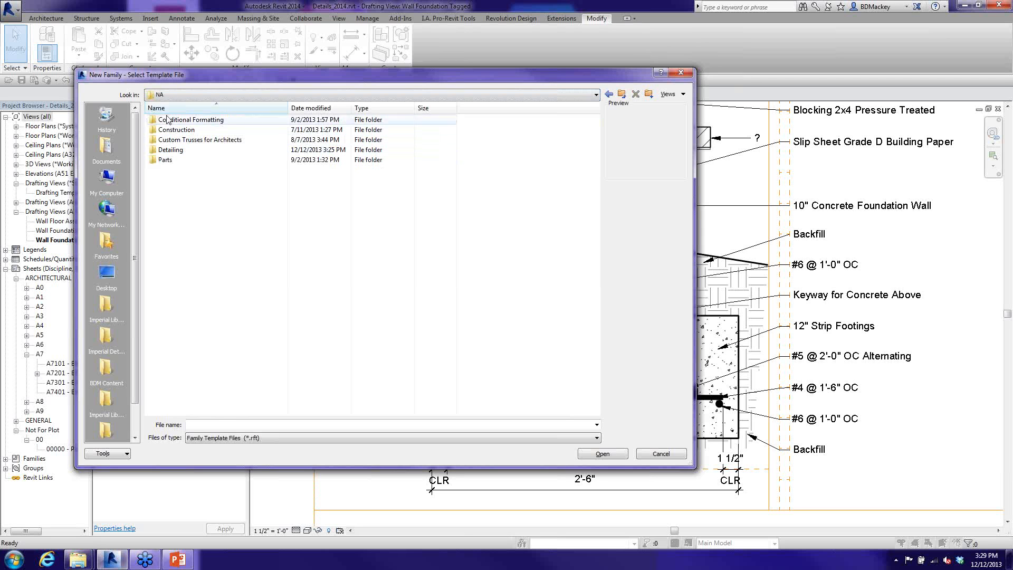
{"action": "double_click", "coordinate": [180, 151]}
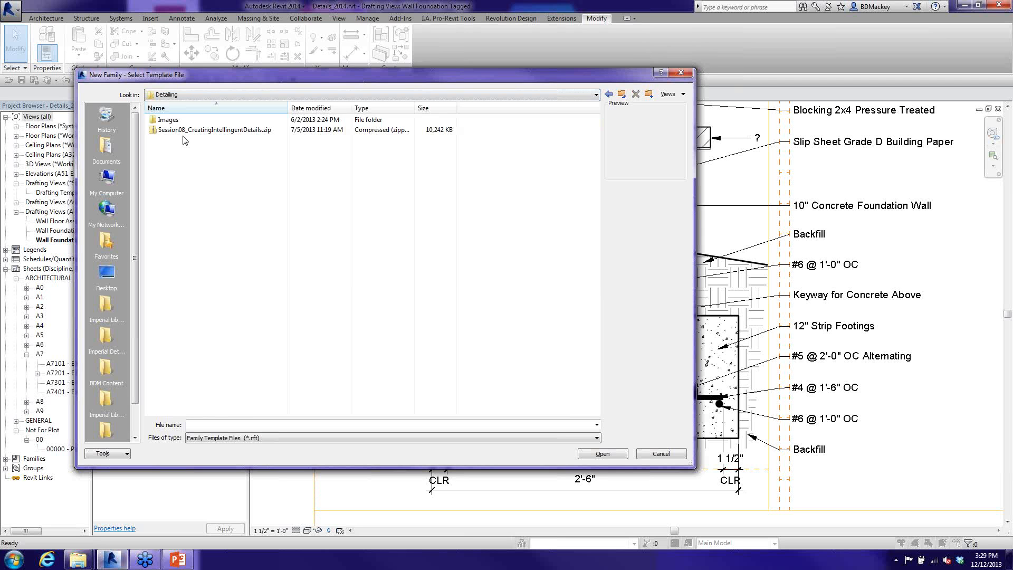
{"action": "double_click", "coordinate": [177, 130]}
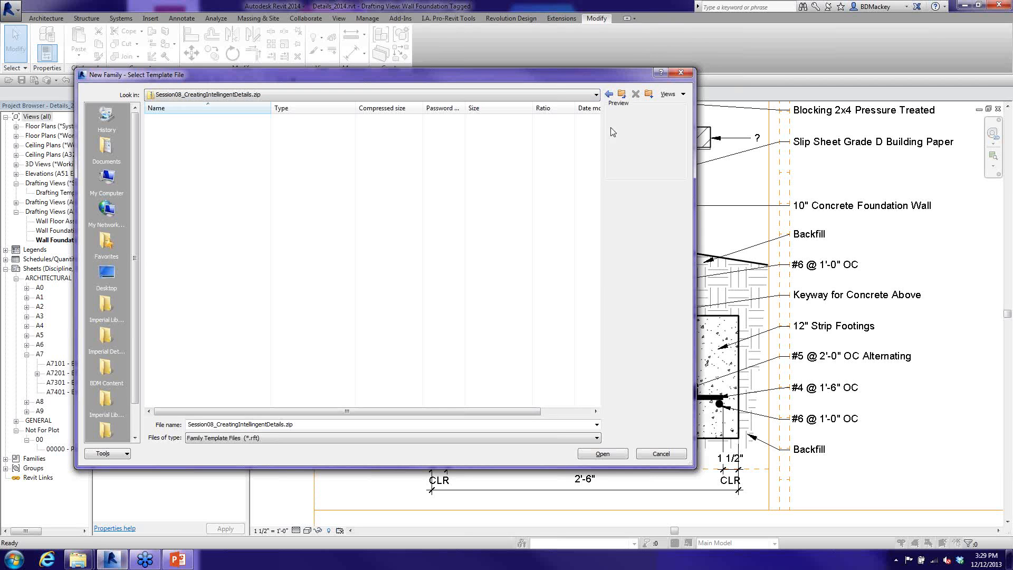
{"action": "left_click", "coordinate": [621, 94]}
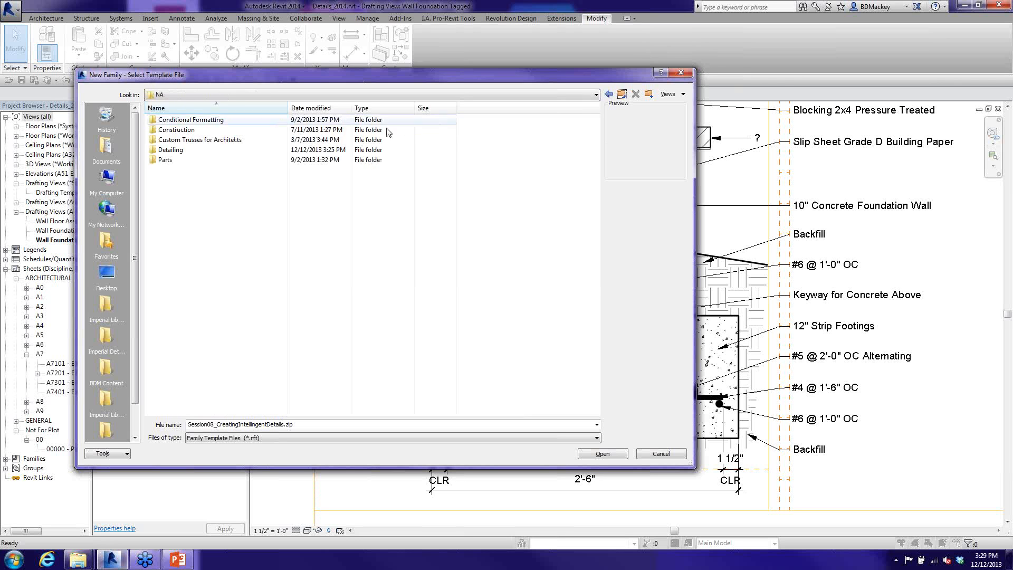
{"action": "double_click", "coordinate": [177, 150]}
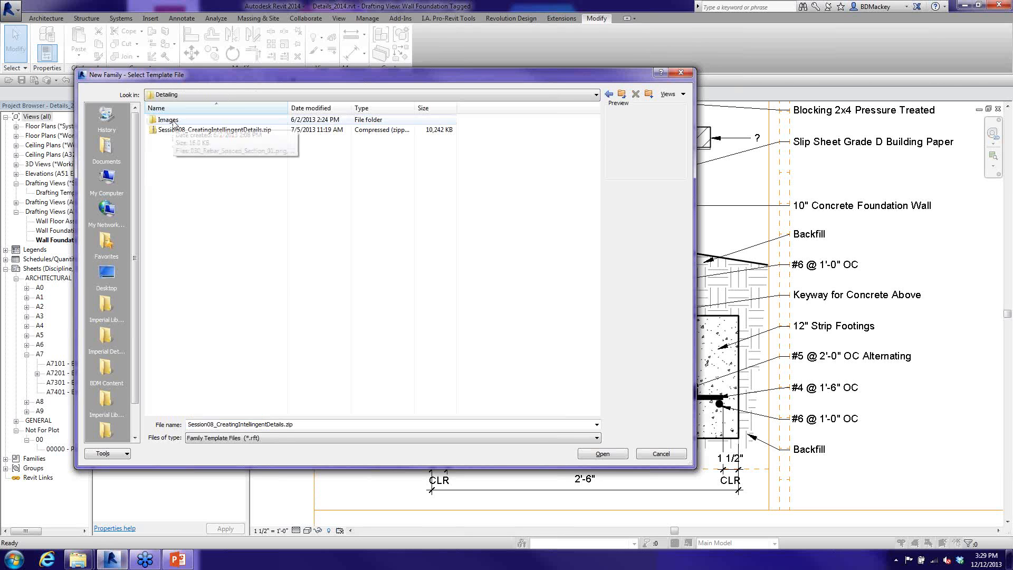
{"action": "double_click", "coordinate": [174, 122]}
{"action": "left_click", "coordinate": [622, 95]}
{"action": "left_click", "coordinate": [622, 94]}
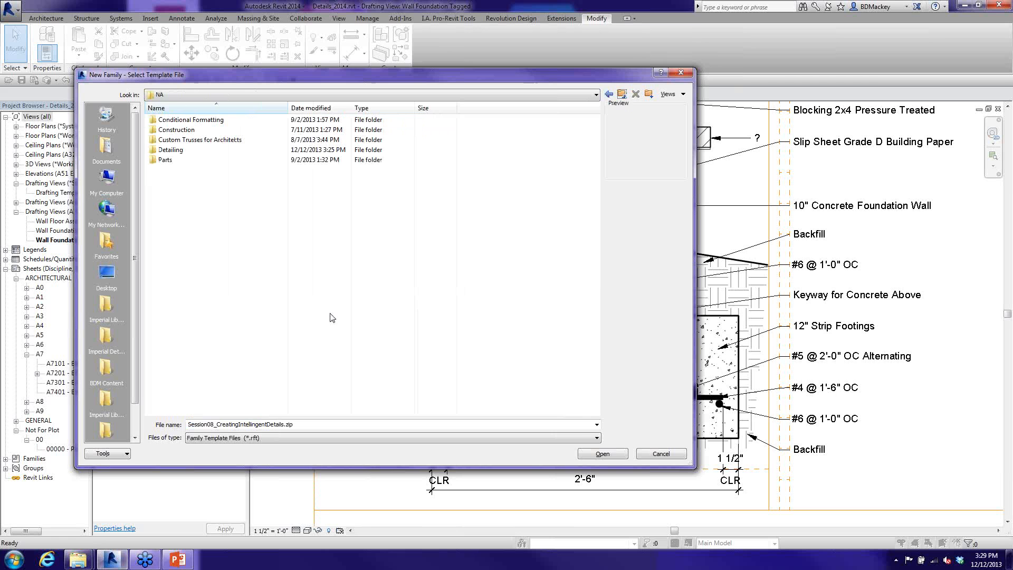
- Switch to Windows Explorer and browse to the Detailing folder under RTC, 2013, NA to check its family files
{"action": "mouse_move", "coordinate": [79, 559]}
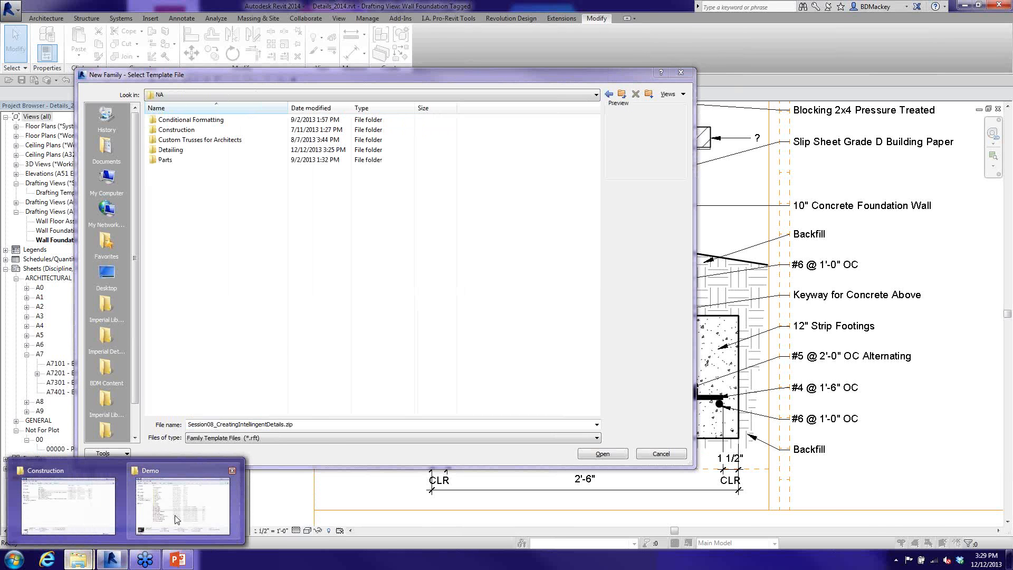
{"action": "mouse_move", "coordinate": [175, 519]}
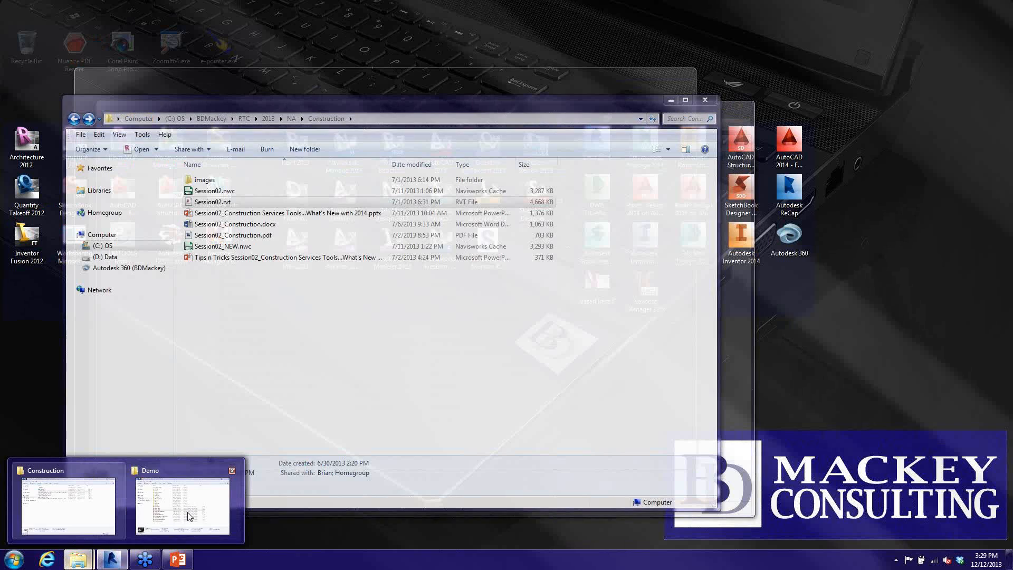
{"action": "left_click", "coordinate": [175, 520]}
{"action": "left_click", "coordinate": [137, 251]}
{"action": "left_click", "coordinate": [252, 235]}
{"action": "double_click", "coordinate": [252, 235]}
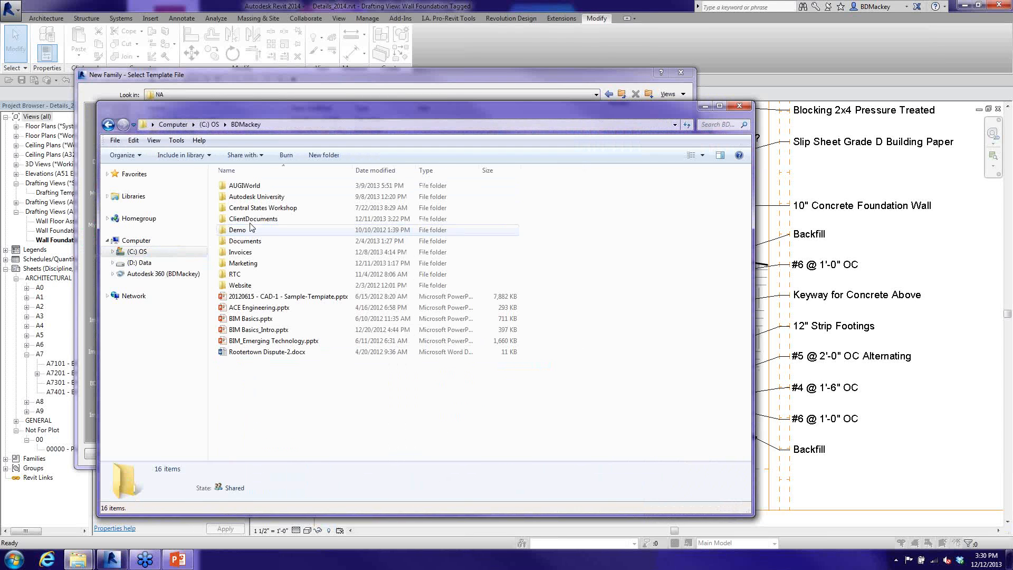
{"action": "double_click", "coordinate": [243, 284]}
{"action": "double_click", "coordinate": [235, 208]}
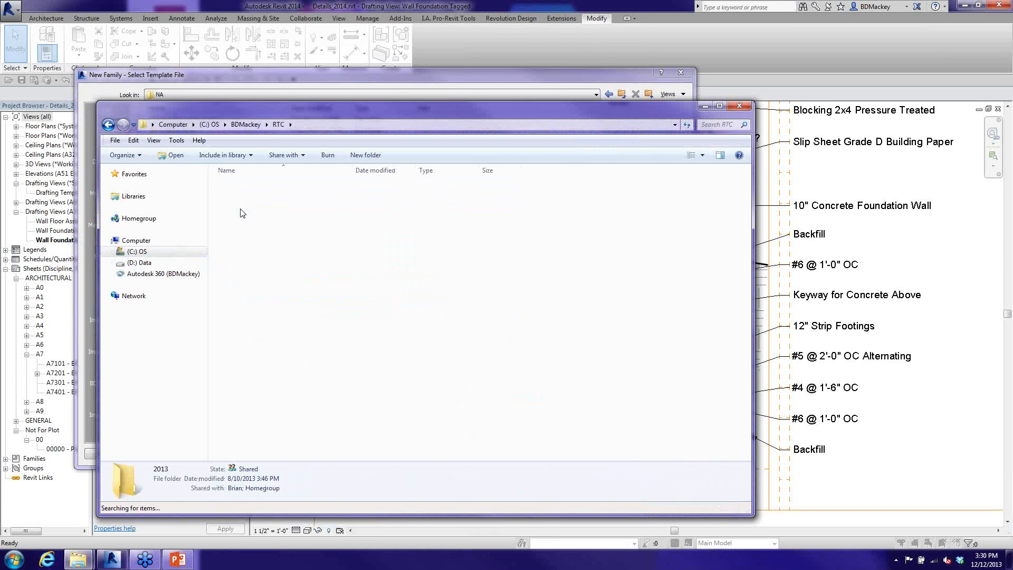
{"action": "double_click", "coordinate": [236, 198]}
{"action": "left_click", "coordinate": [262, 222]}
{"action": "double_click", "coordinate": [262, 222]}
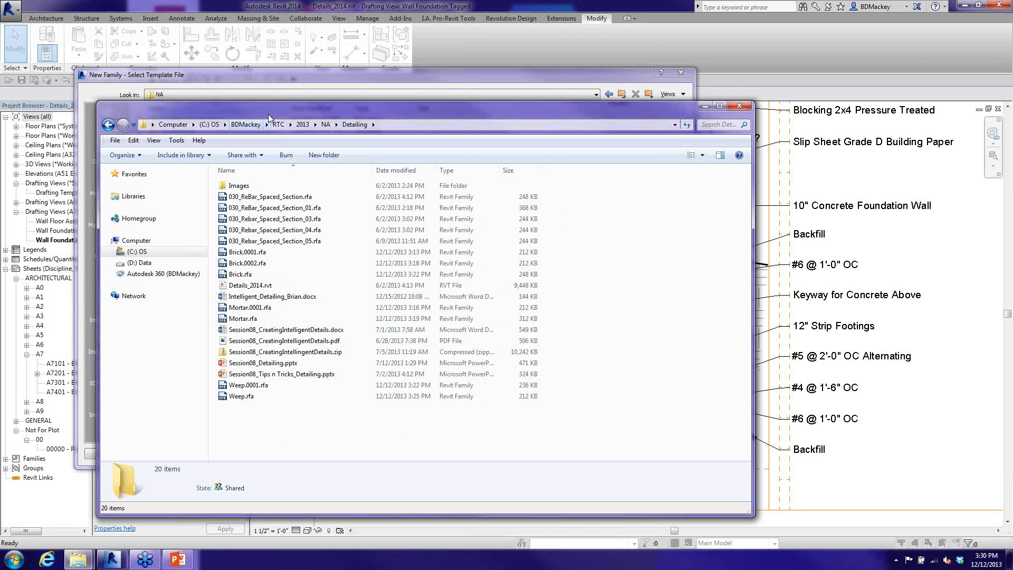
{"action": "left_click_drag", "start_coordinate": [271, 118], "coordinate": [674, 215]}
{"action": "left_click", "coordinate": [261, 95]}
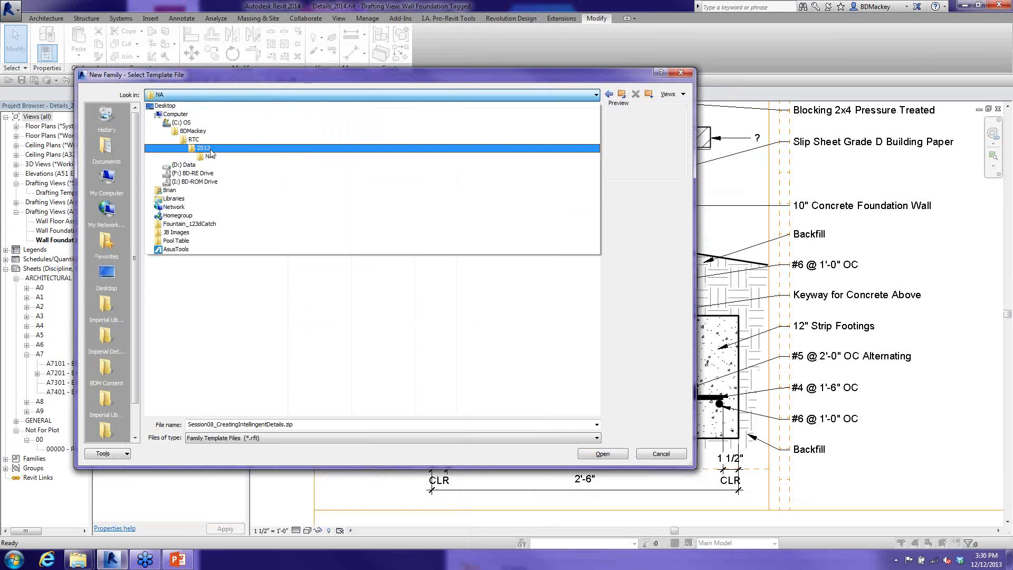
{"action": "left_click", "coordinate": [203, 148]}
{"action": "double_click", "coordinate": [165, 129]}
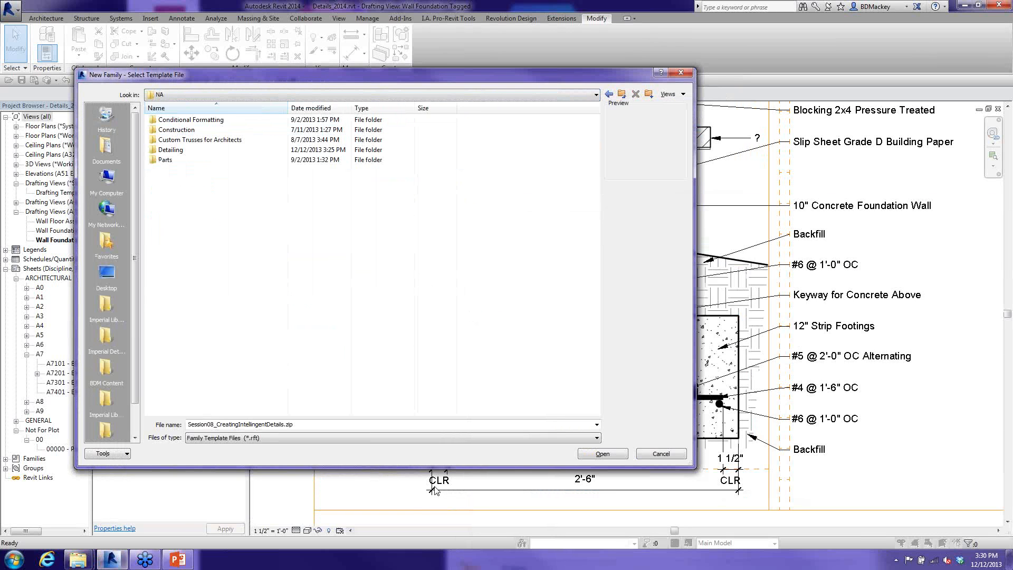
{"action": "mouse_move", "coordinate": [78, 559]}
{"action": "left_click", "coordinate": [206, 525]}
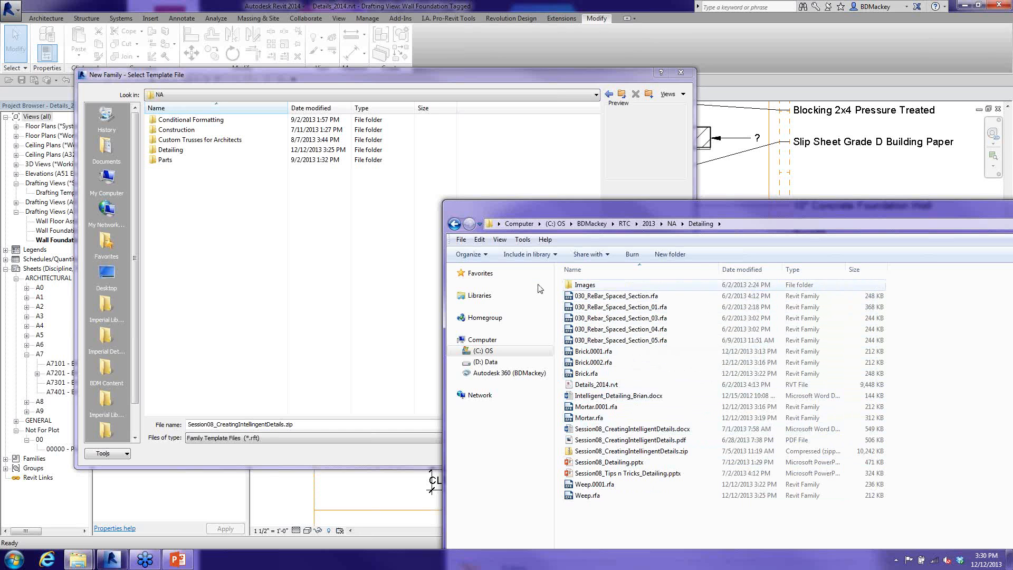
{"action": "left_click", "coordinate": [367, 267]}
{"action": "left_click", "coordinate": [645, 453]}
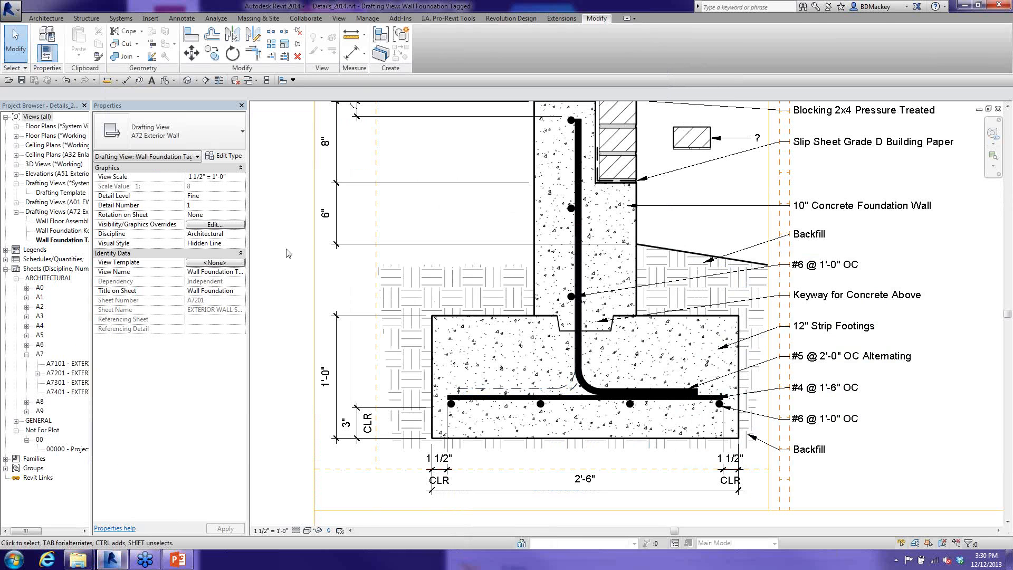
- Open the family file 030_ReBar_Spaced_Section_01.rfa from the Detailing folder
{"action": "left_click", "coordinate": [20, 9]}
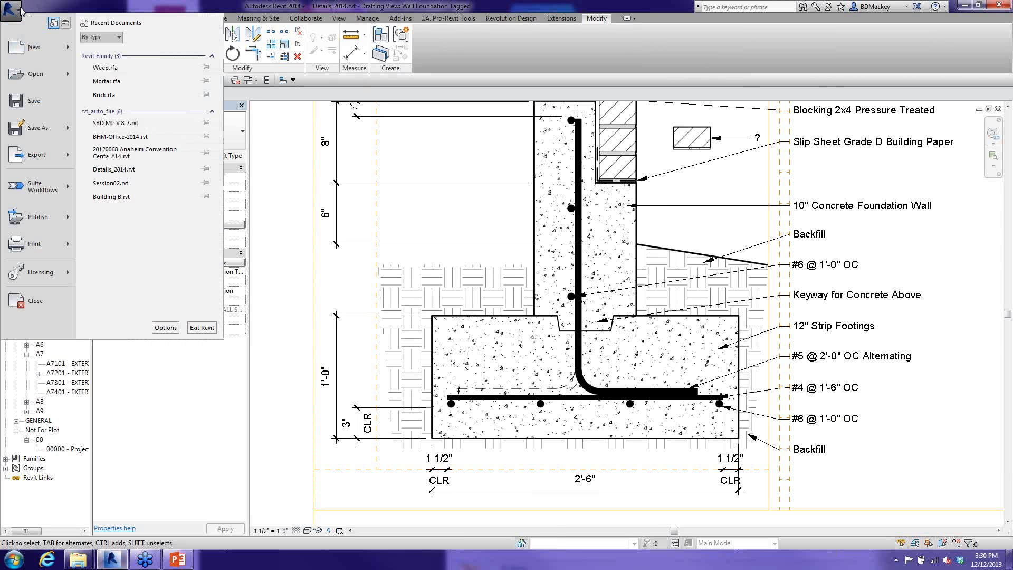
{"action": "left_click", "coordinate": [34, 76]}
{"action": "left_click", "coordinate": [246, 131]}
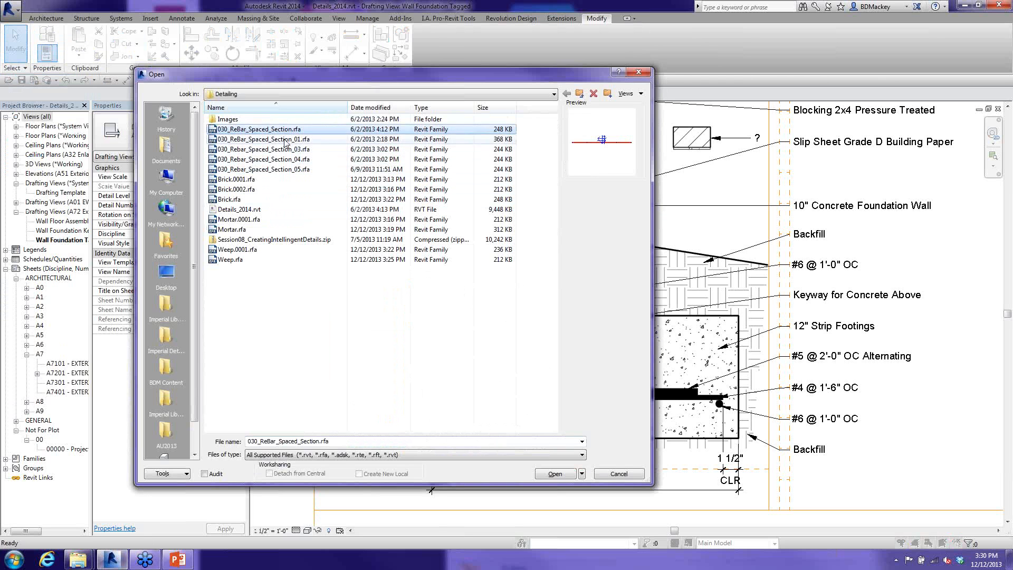
{"action": "left_click", "coordinate": [264, 138]}
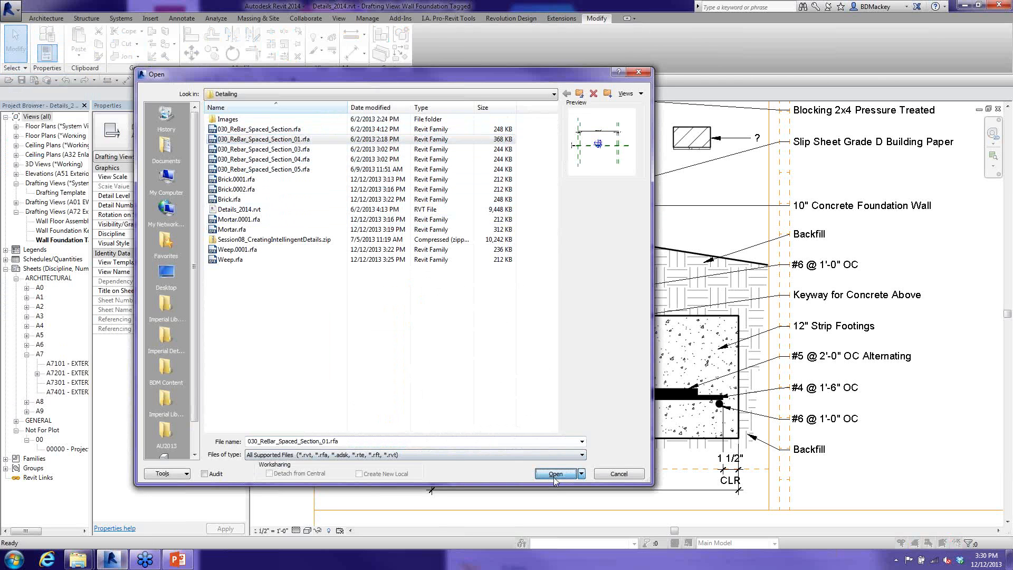
{"action": "left_click", "coordinate": [554, 473]}
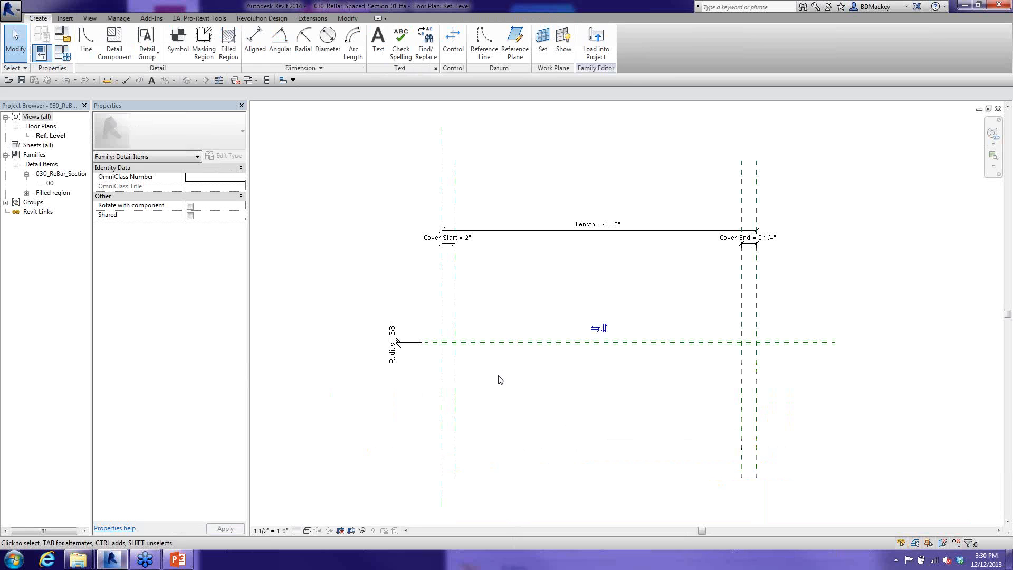
- Examine the properties of the two outer vertical reference planes that define the family's Length
{"action": "scroll", "coordinate": [502, 375], "scroll_direction": "up", "scroll_amount": 3}
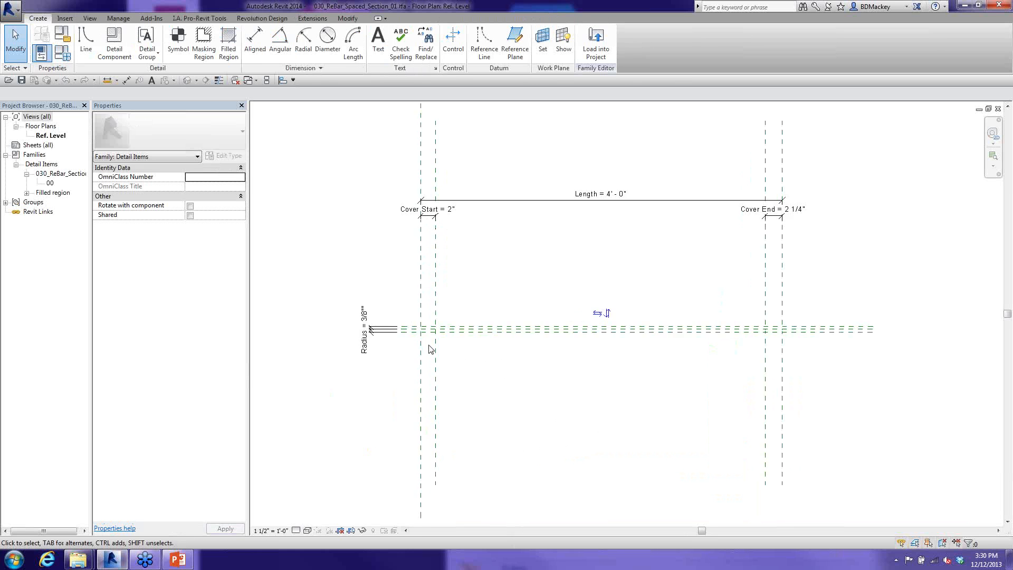
{"action": "left_click", "coordinate": [419, 311]}
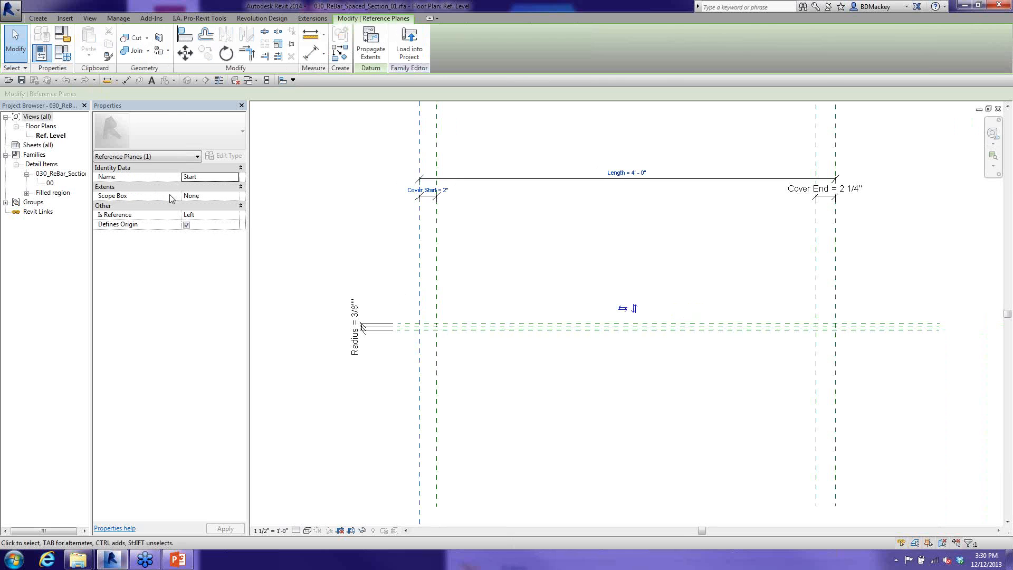
{"action": "left_click", "coordinate": [837, 284]}
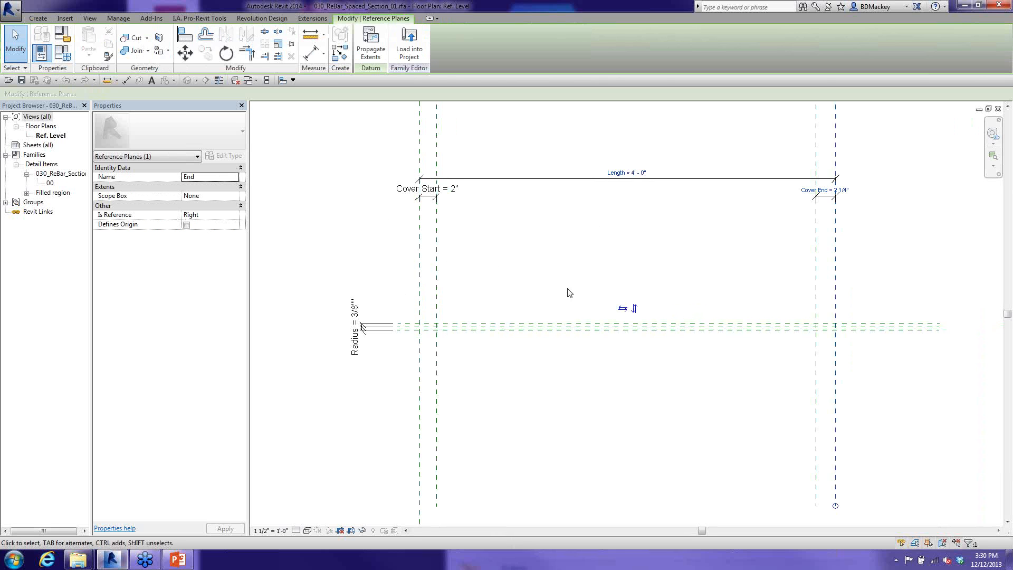
{"action": "left_click", "coordinate": [496, 274]}
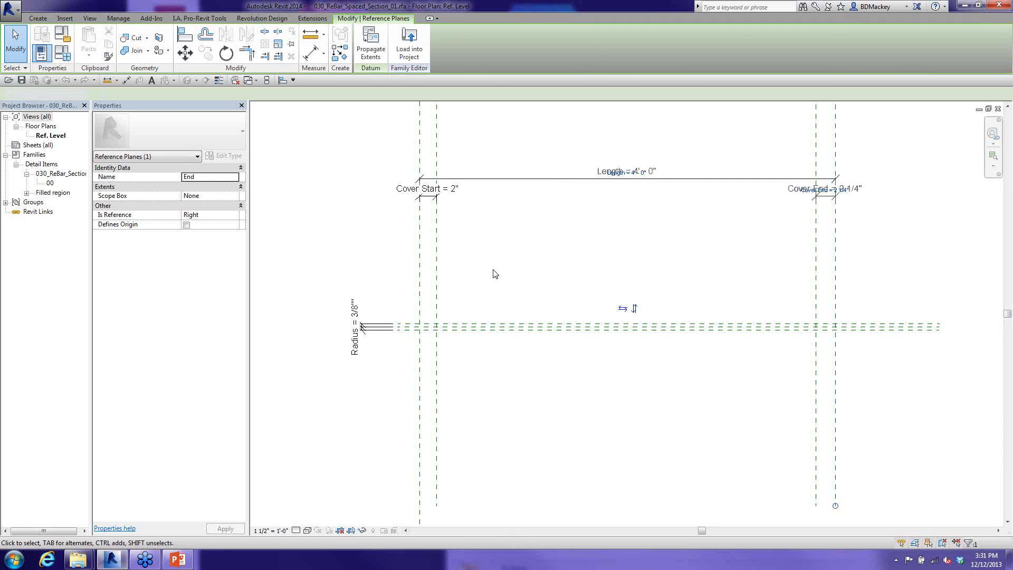
- Return to the wall foundation drafting view and set the Cover Start of the footing's lower #6 rebar row to 0' 3"
{"action": "key", "text": "ctrl+Tab"}
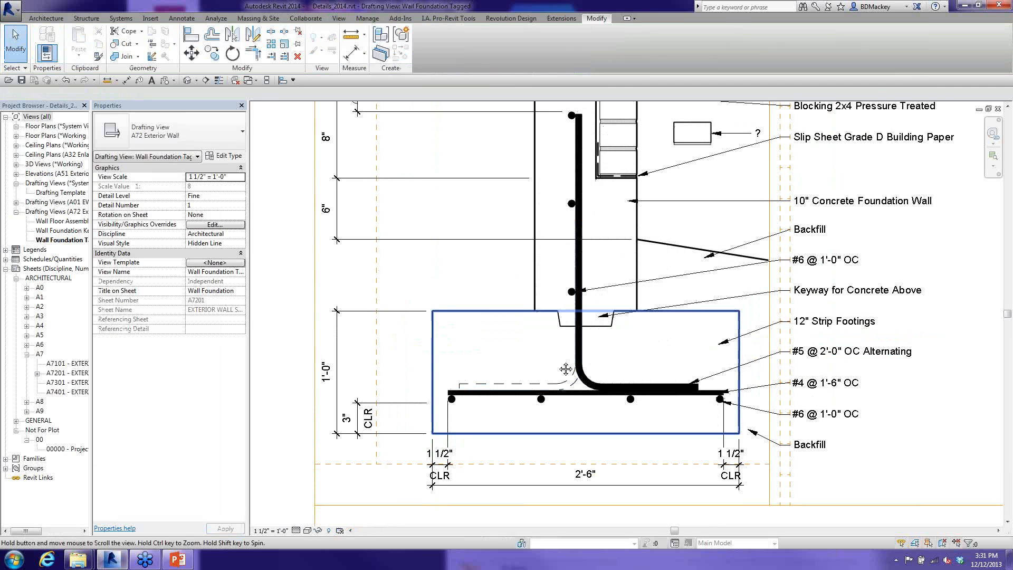
{"action": "middle_click_drag", "start_coordinate": [558, 389], "coordinate": [557, 356]}
{"action": "left_click", "coordinate": [542, 372]}
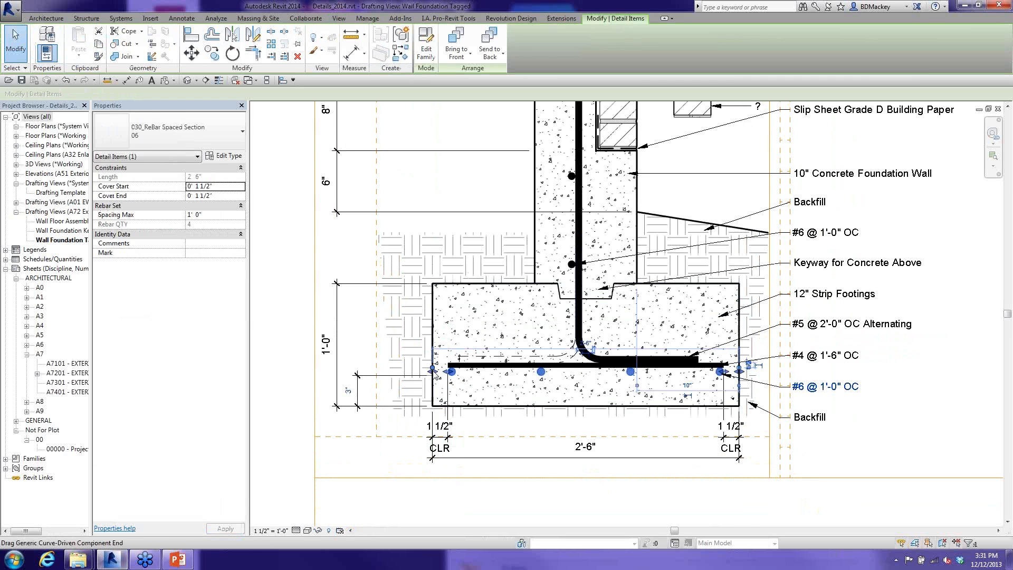
{"action": "scroll", "coordinate": [433, 371], "scroll_direction": "up", "scroll_amount": 4}
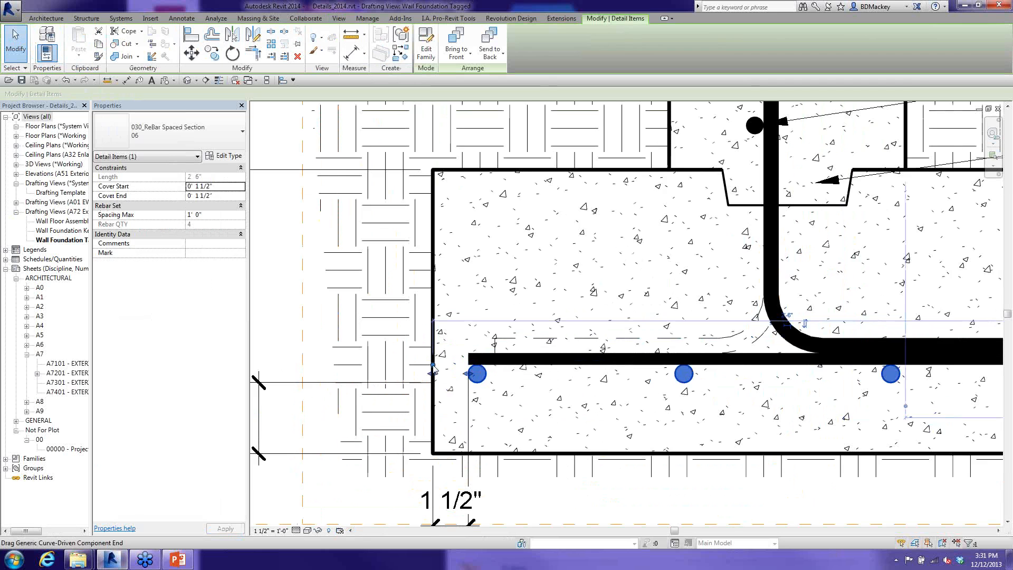
{"action": "scroll", "coordinate": [433, 369], "scroll_direction": "down", "scroll_amount": 4}
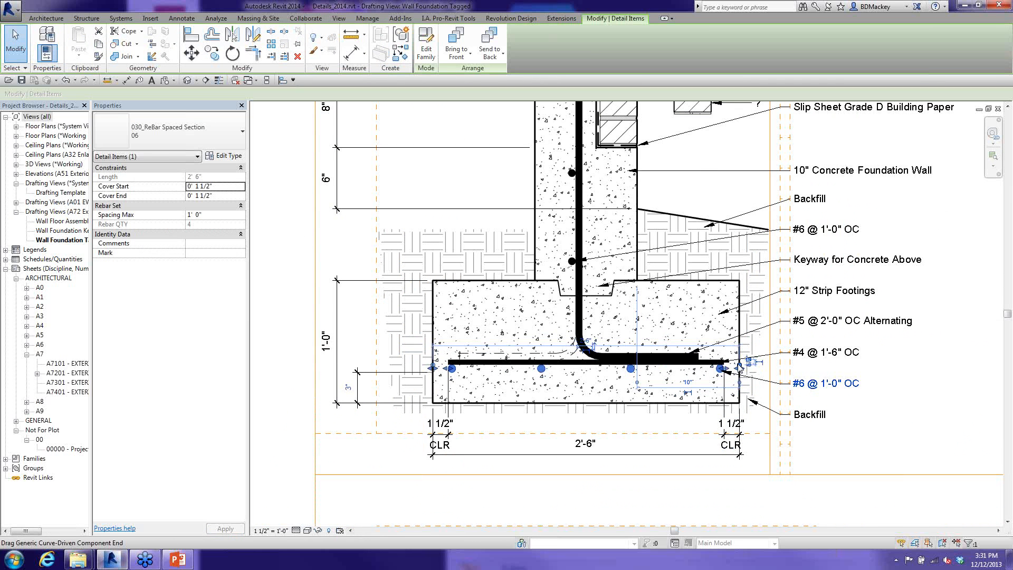
{"action": "left_click", "coordinate": [221, 187]}
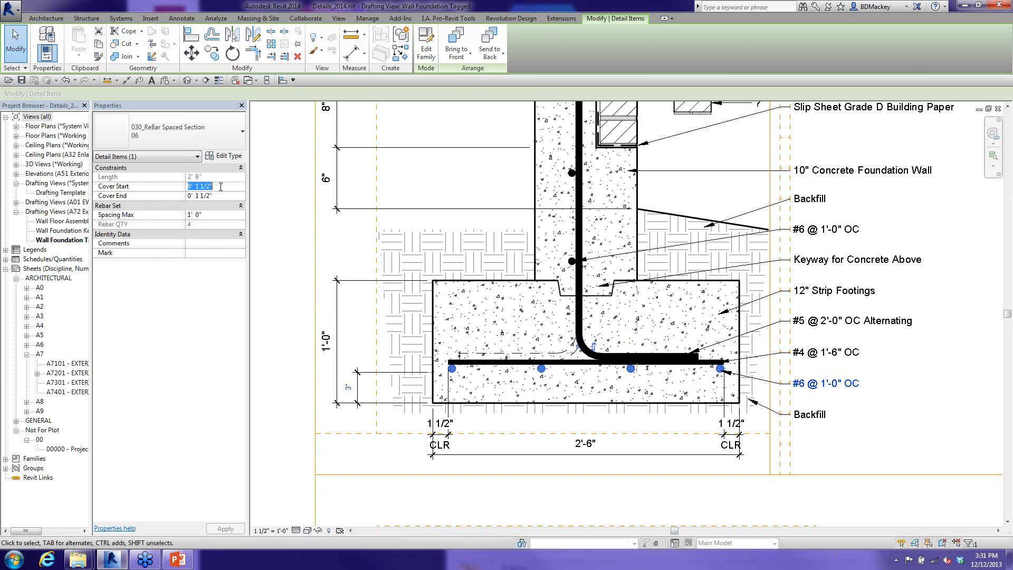
{"action": "type", "text": "0 3"}
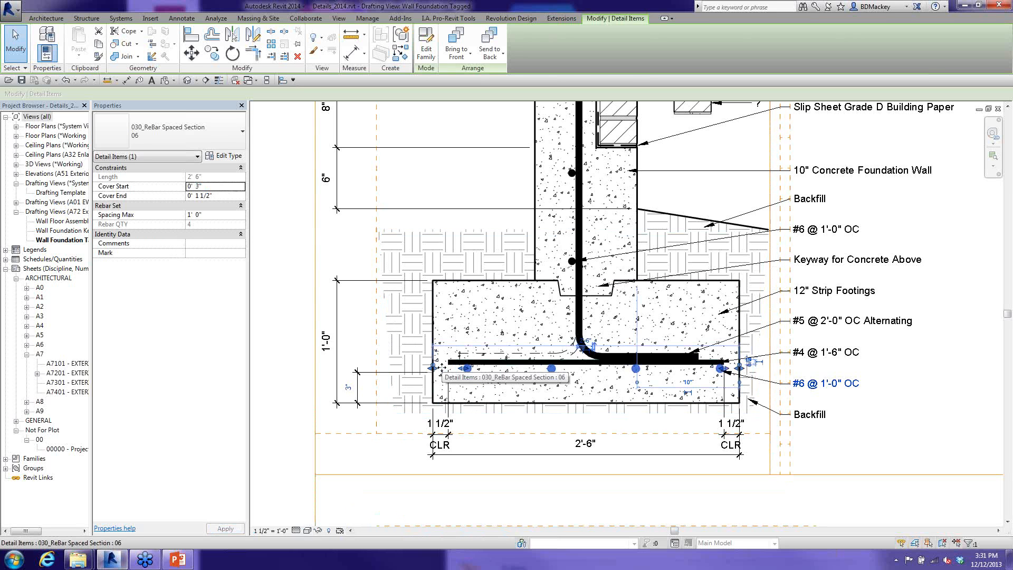
- Set the Cover Start of the selected #6 rebar row back to 1.5"
{"action": "left_click", "coordinate": [236, 186]}
{"action": "type", "text": "1.5\""}
{"action": "key", "text": "Return"}
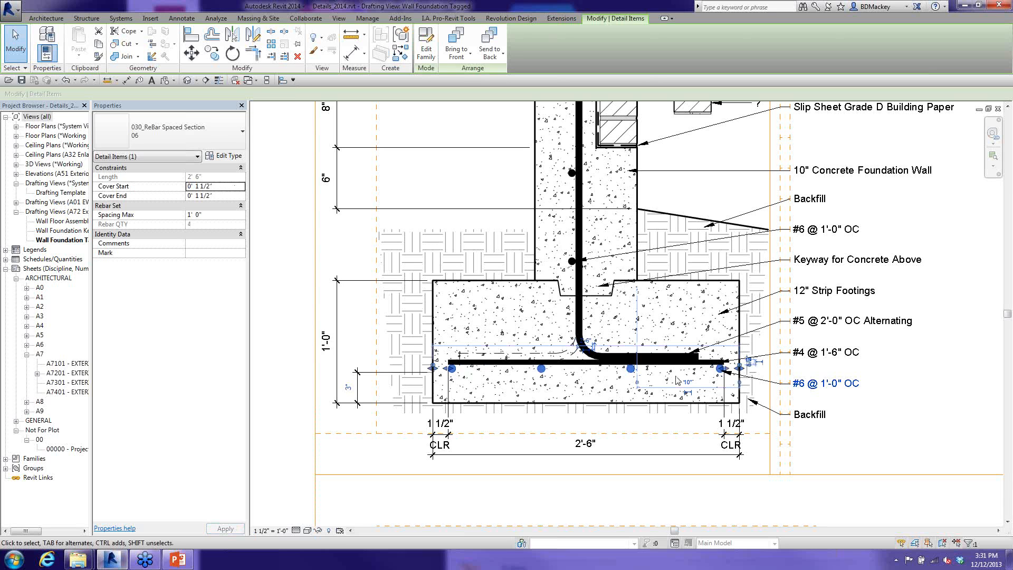
- Close the other open family files, including Weep.rfa and 042_Masonry Brick Side.rfa, without saving, and return to 030_ReBar_Spaced_Section_01.rfa
{"action": "left_click", "coordinate": [722, 190]}
{"action": "key", "text": "ctrl+Tab"}
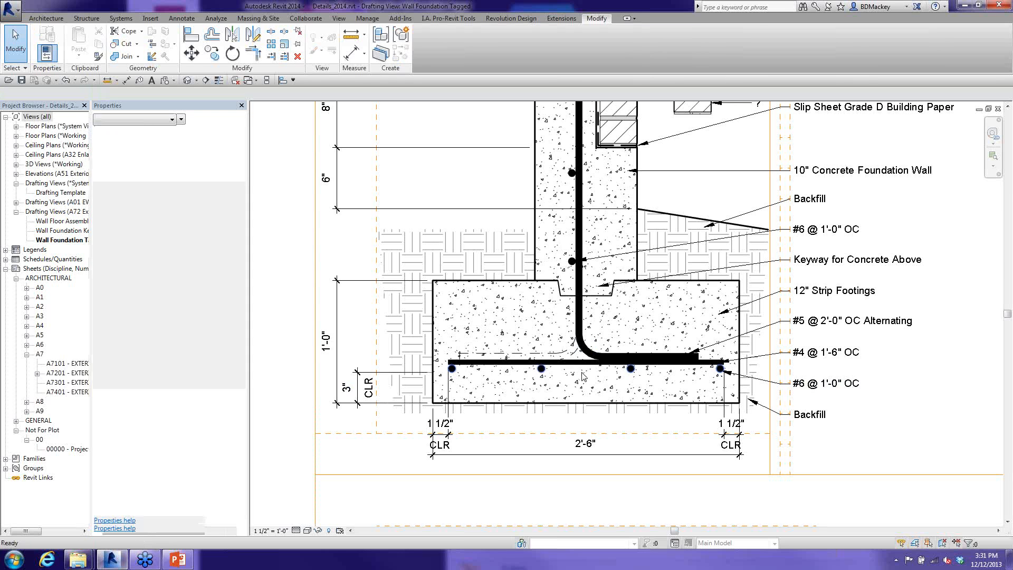
{"action": "left_click", "coordinate": [998, 108]}
{"action": "left_click", "coordinate": [535, 283]}
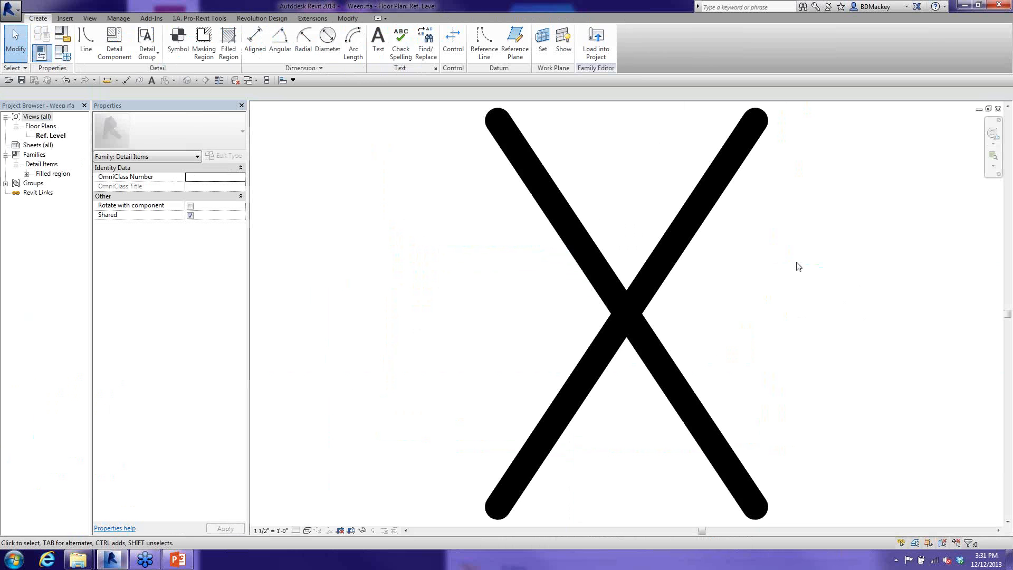
{"action": "left_click", "coordinate": [998, 109]}
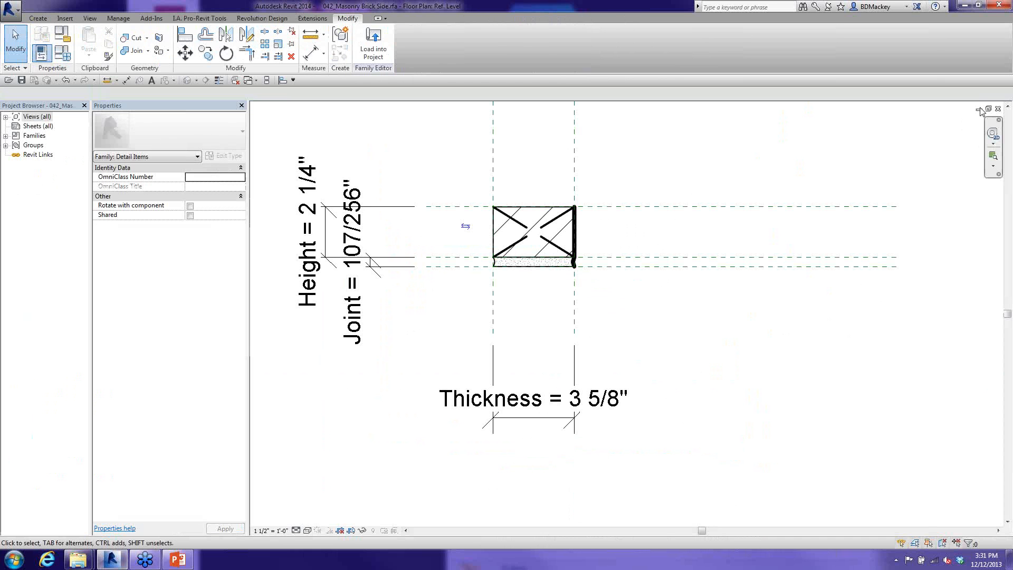
{"action": "left_click", "coordinate": [998, 108]}
{"action": "left_click", "coordinate": [543, 290]}
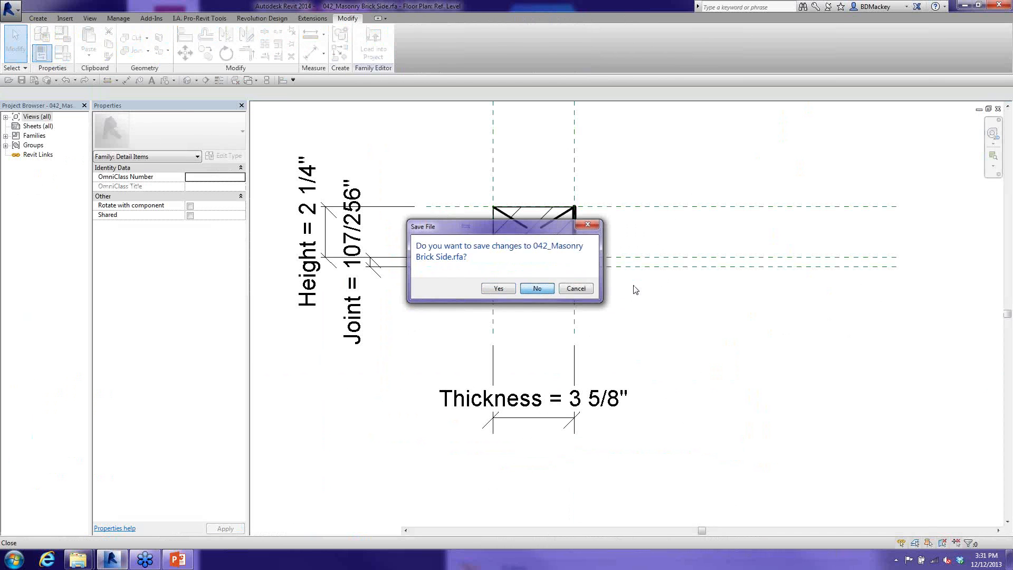
{"action": "left_click", "coordinate": [998, 109]}
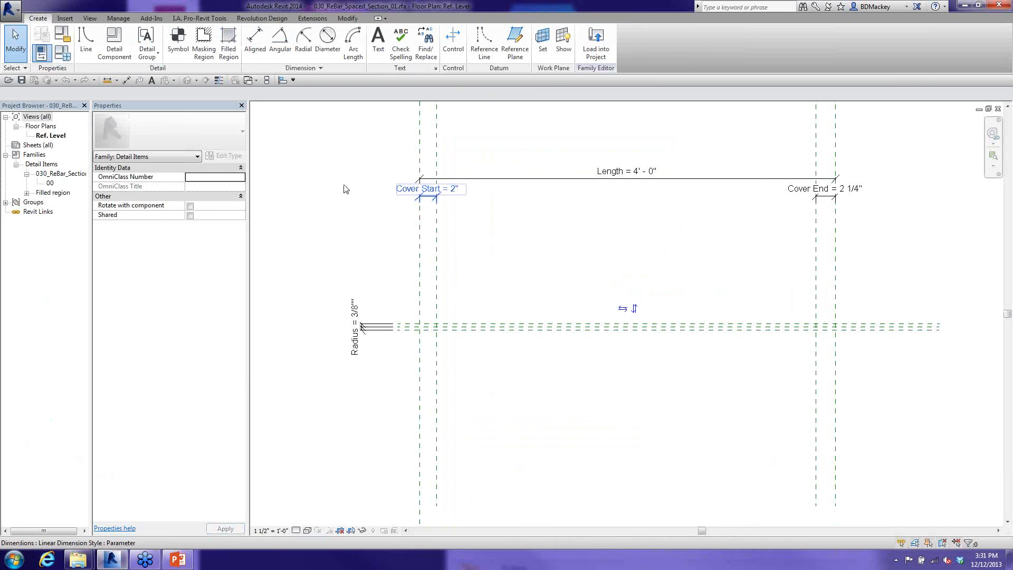
- Open the nested 030_ReBar_Section detail item family for editing
{"action": "left_click", "coordinate": [47, 173]}
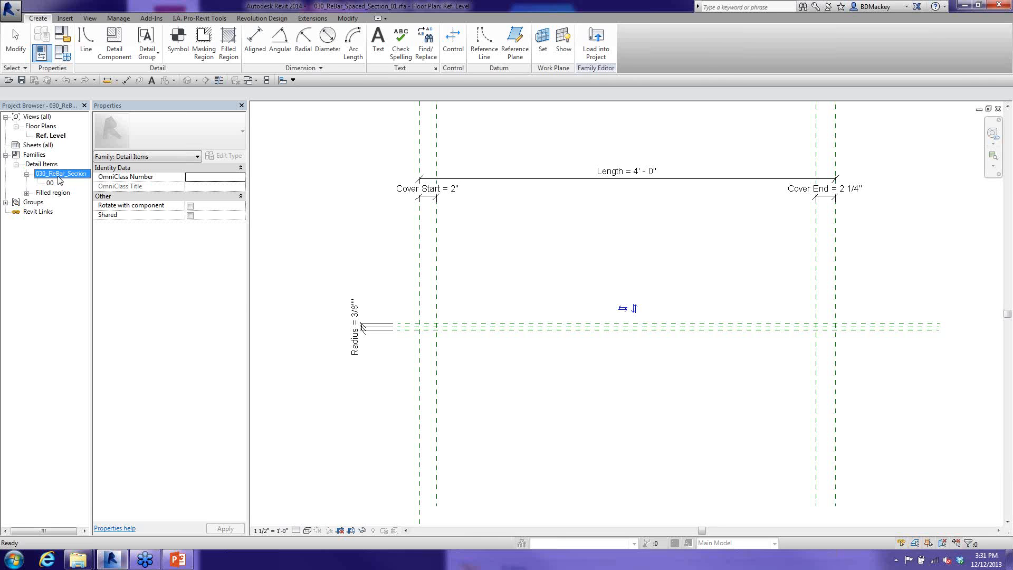
{"action": "left_click", "coordinate": [52, 183]}
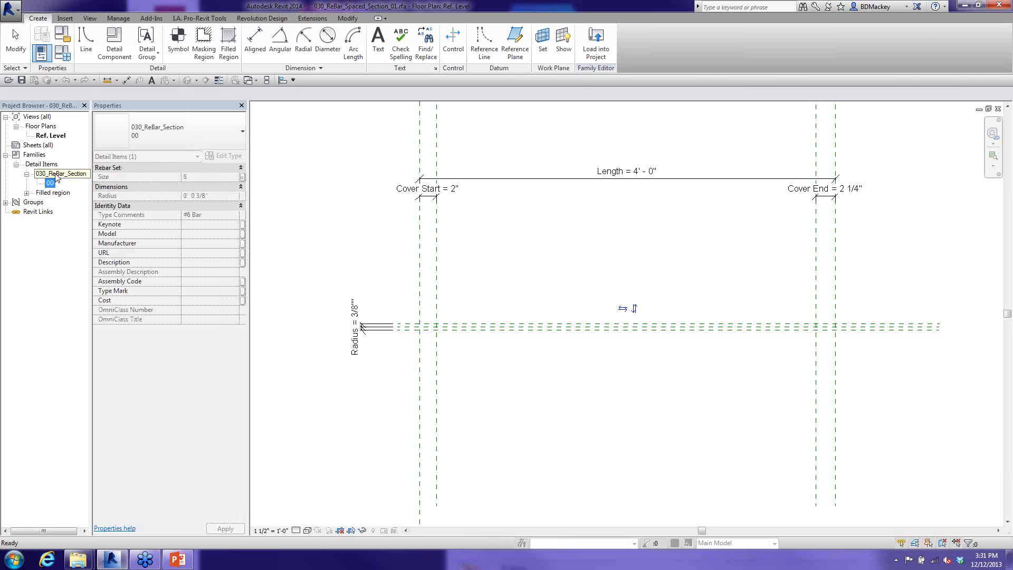
{"action": "double_click", "coordinate": [56, 174]}
{"action": "double_click", "coordinate": [45, 176]}
{"action": "left_click", "coordinate": [51, 183]}
{"action": "right_click", "coordinate": [46, 174]}
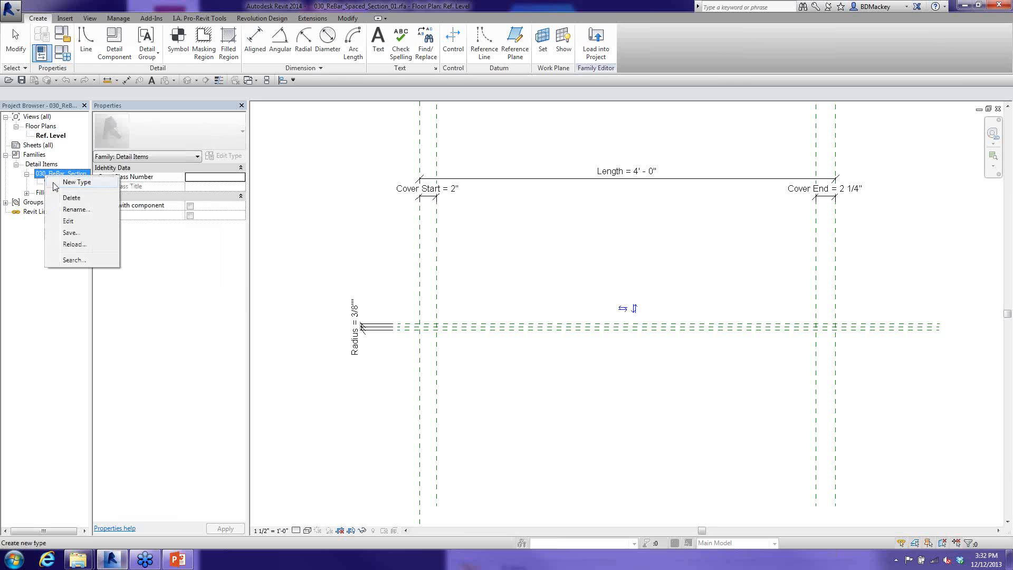
{"action": "left_click", "coordinate": [76, 232]}
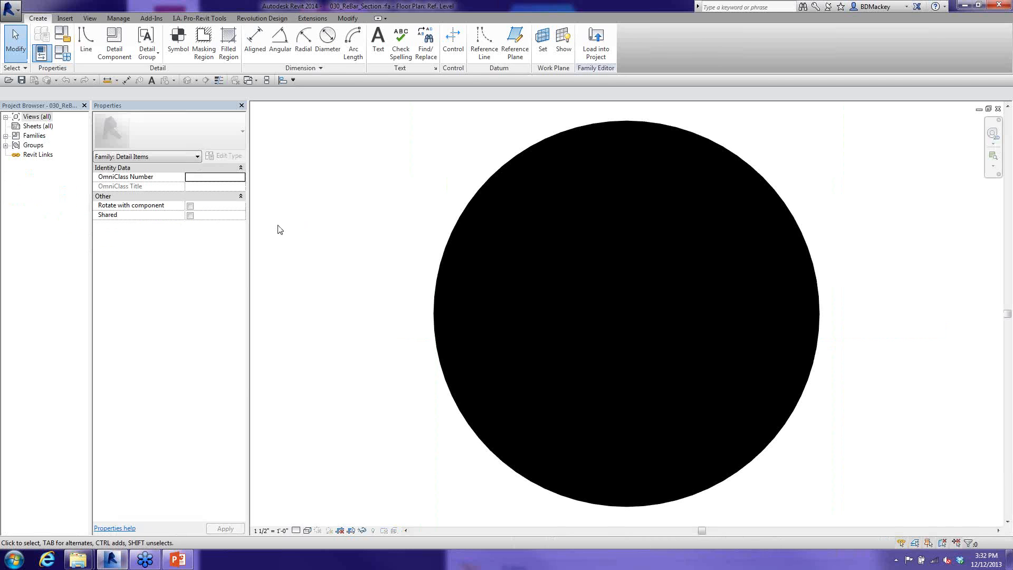
- Examine the rebar section's family types, including the Size parameter and the formulas for Radius and Type Comments, without changing anything
{"action": "left_click", "coordinate": [64, 56]}
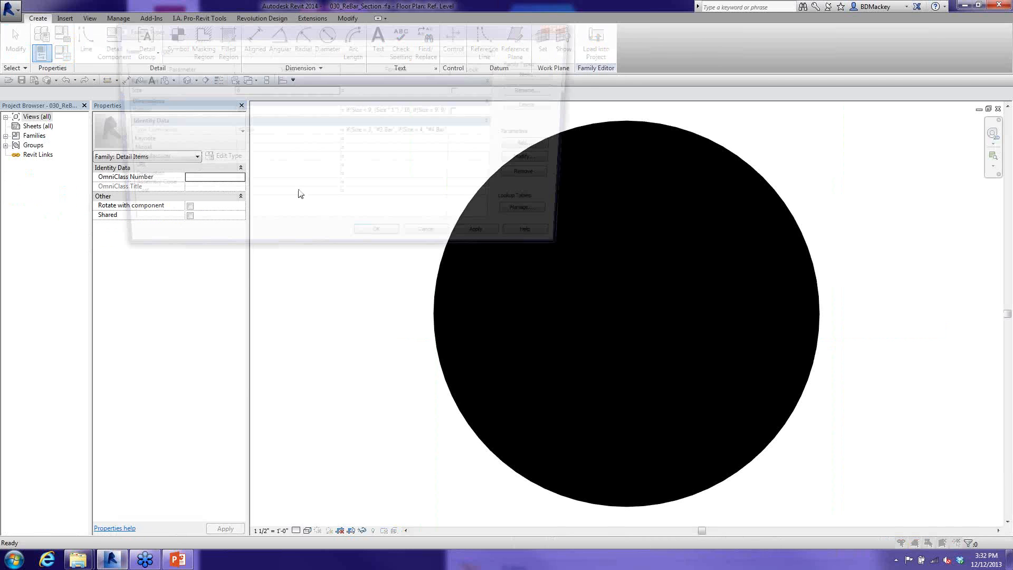
{"action": "left_click_drag", "start_coordinate": [581, 259], "coordinate": [774, 431]}
{"action": "left_click", "coordinate": [182, 50]}
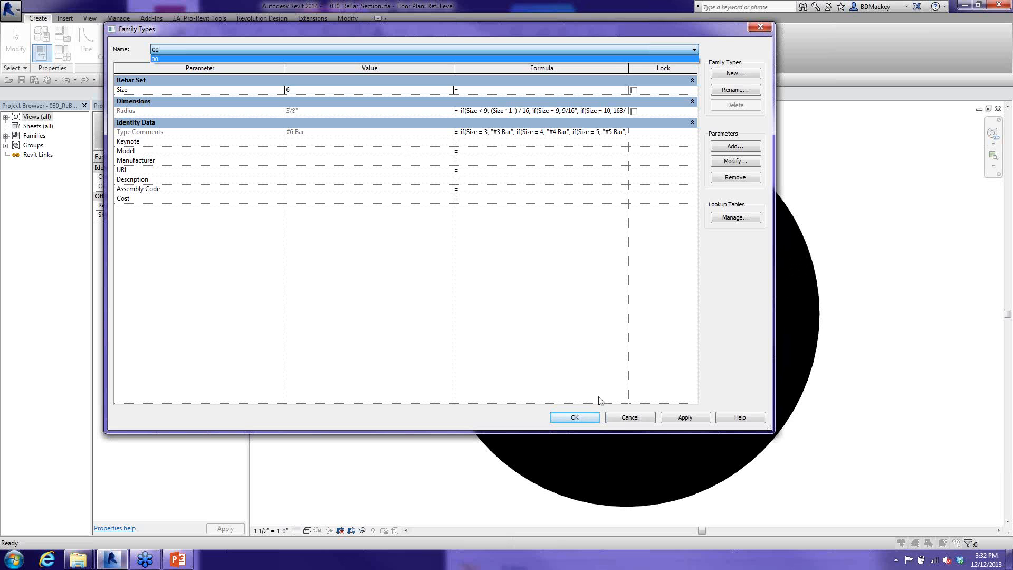
{"action": "left_click", "coordinate": [621, 417]}
{"action": "left_click", "coordinate": [638, 419]}
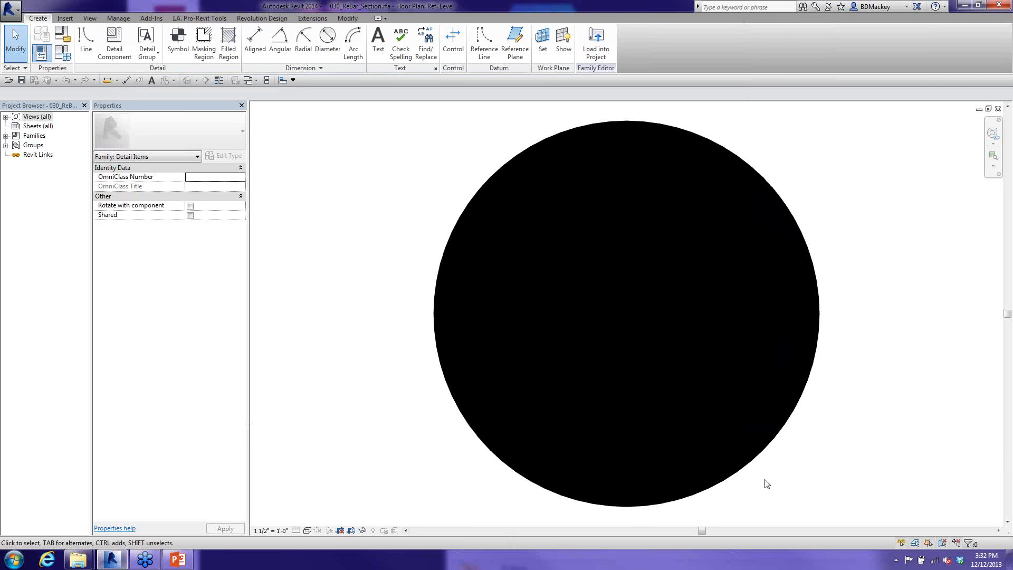
- Turn on the display of annotation categories in the Ref. Level view of the rebar section family
{"action": "key", "text": "v"}
{"action": "key", "text": "g"}
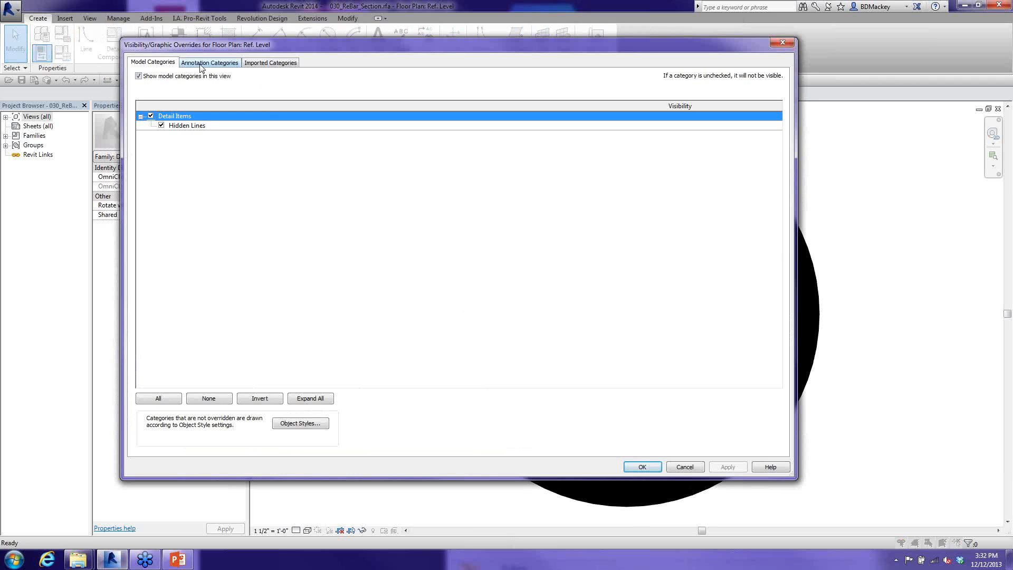
{"action": "left_click", "coordinate": [201, 63]}
{"action": "left_click", "coordinate": [139, 76]}
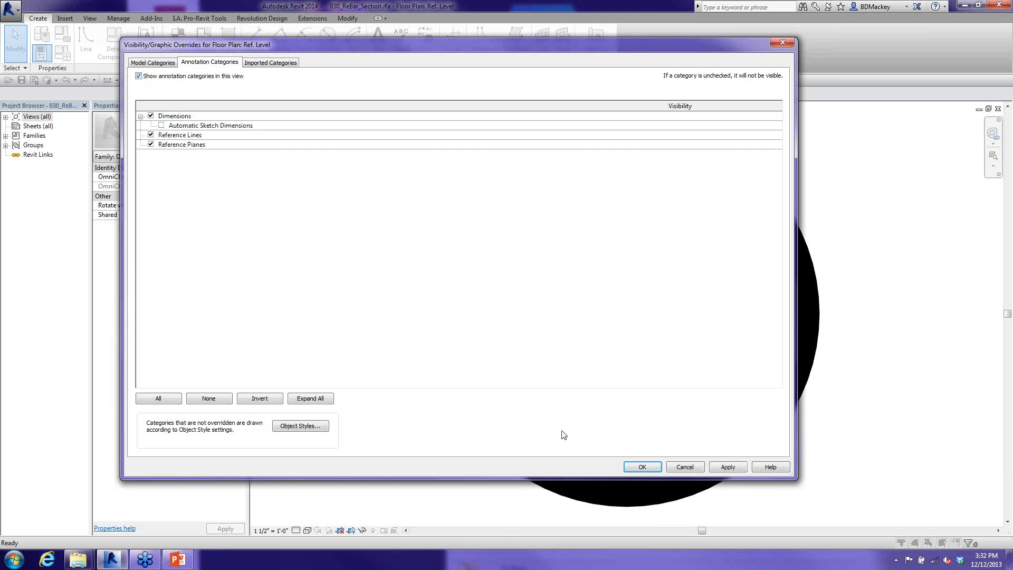
{"action": "left_click", "coordinate": [642, 467]}
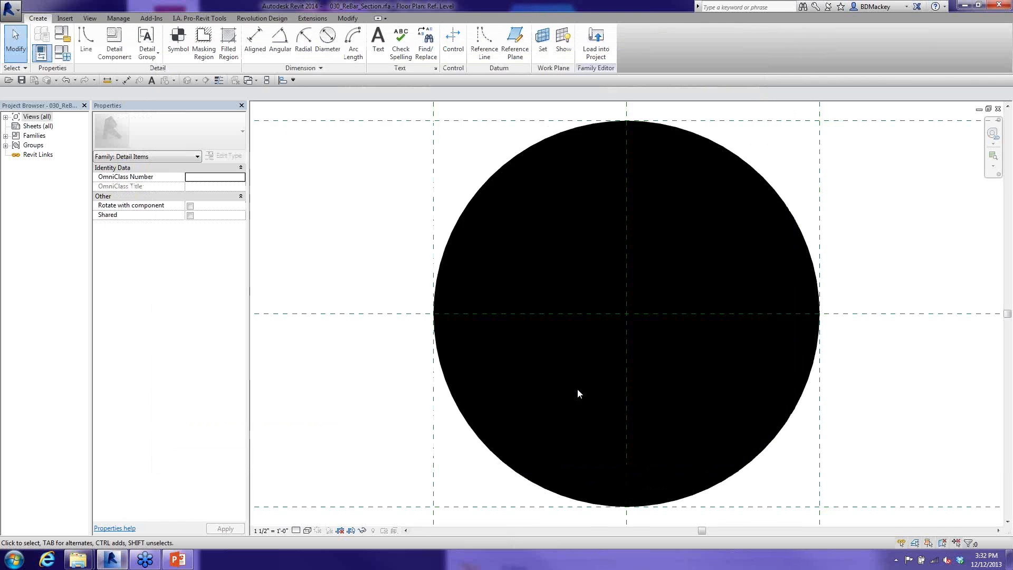
- Examine the bar's filled region, reference planes and Radius dimensions, and close the 030_ReBar_Section family without saving
{"action": "scroll", "coordinate": [575, 348], "scroll_direction": "down", "scroll_amount": 5}
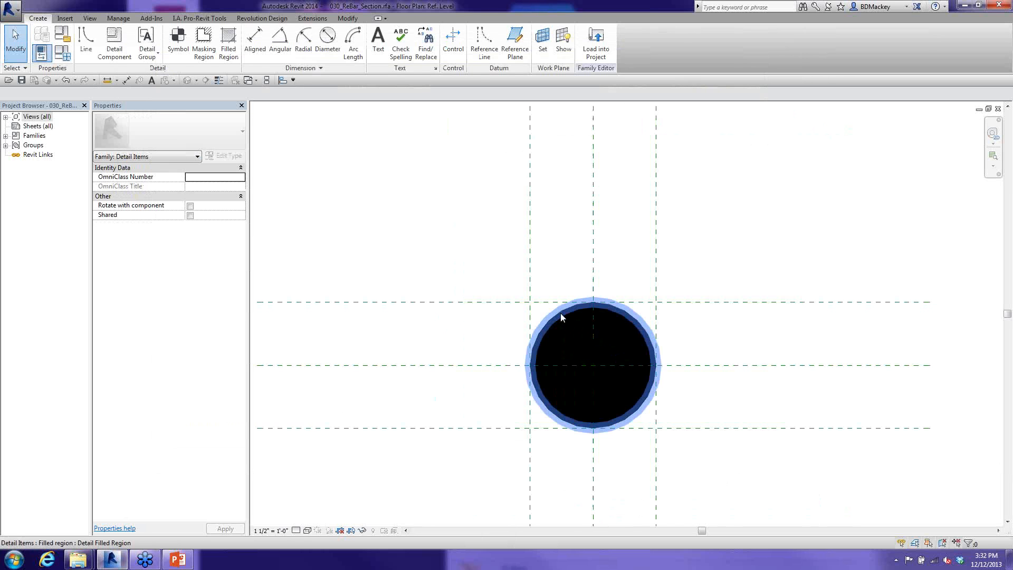
{"action": "left_click", "coordinate": [561, 316]}
{"action": "middle_click_drag", "start_coordinate": [561, 317], "coordinate": [580, 317]}
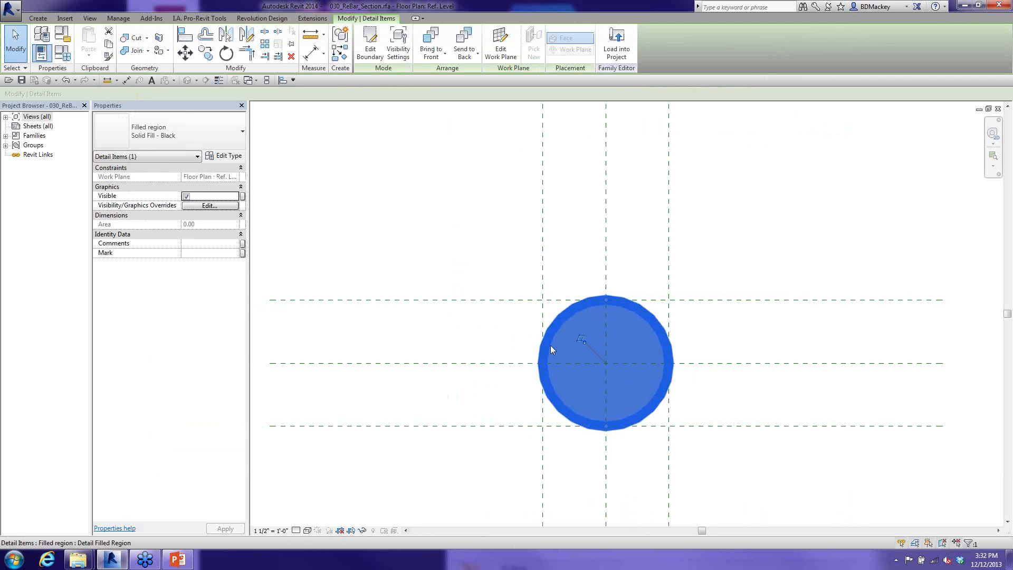
{"action": "left_click", "coordinate": [391, 222]}
{"action": "scroll", "coordinate": [406, 248], "scroll_direction": "down", "scroll_amount": 3}
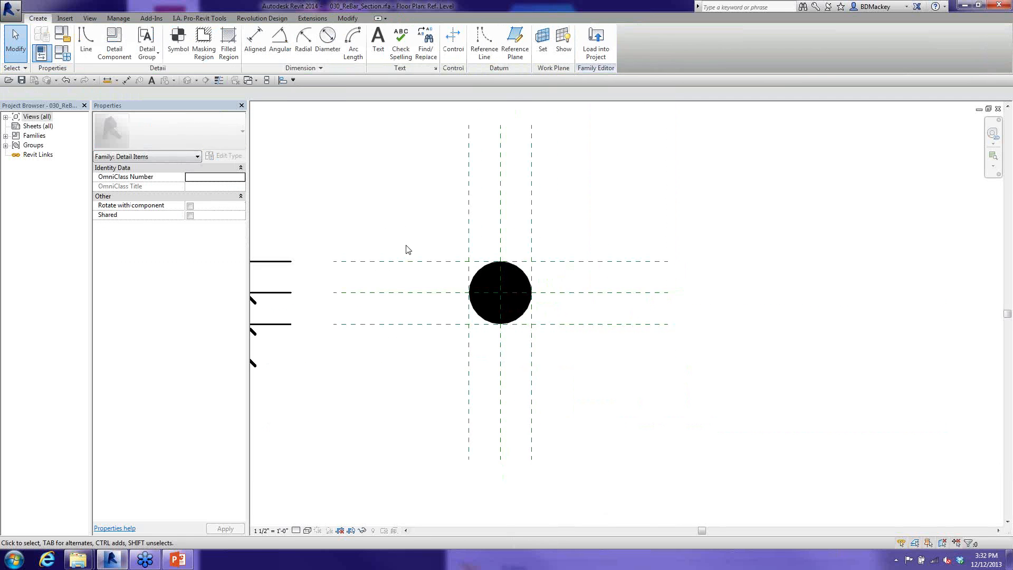
{"action": "middle_click_drag", "start_coordinate": [407, 248], "coordinate": [636, 292]}
{"action": "scroll", "coordinate": [636, 292], "scroll_direction": "down", "scroll_amount": 2}
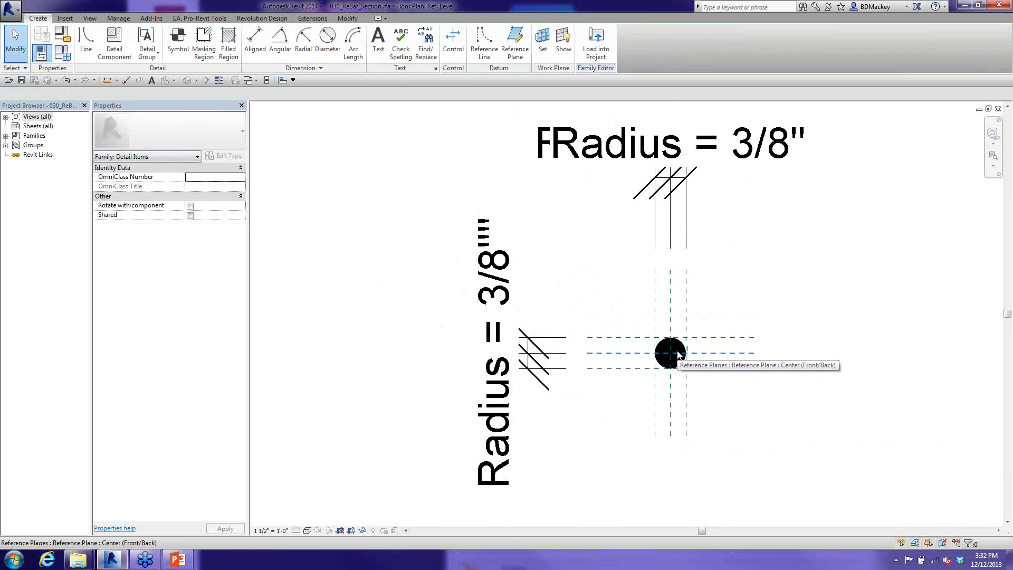
{"action": "scroll", "coordinate": [682, 355], "scroll_direction": "up", "scroll_amount": 2}
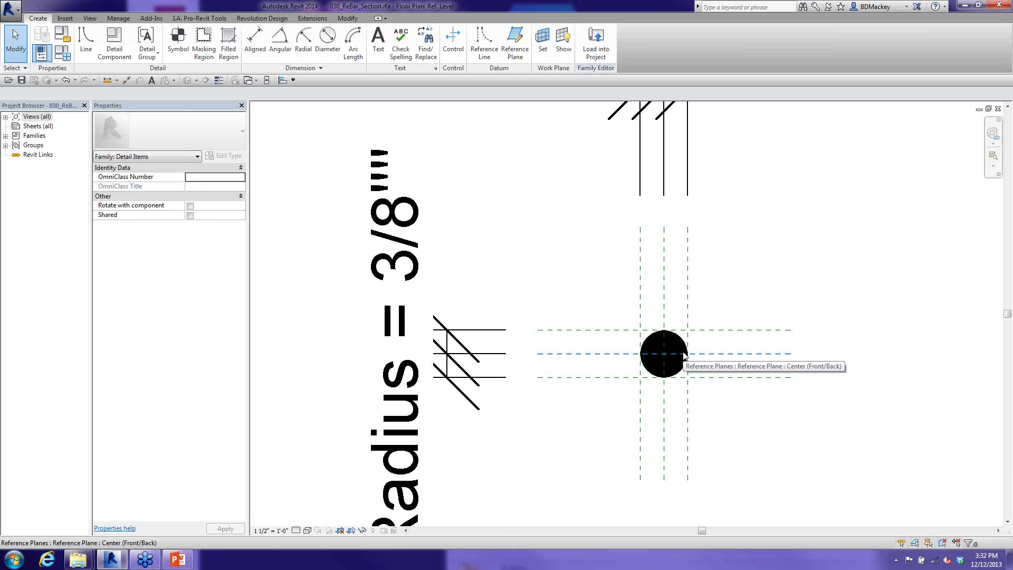
{"action": "left_click", "coordinate": [997, 109]}
{"action": "left_click", "coordinate": [523, 289]}
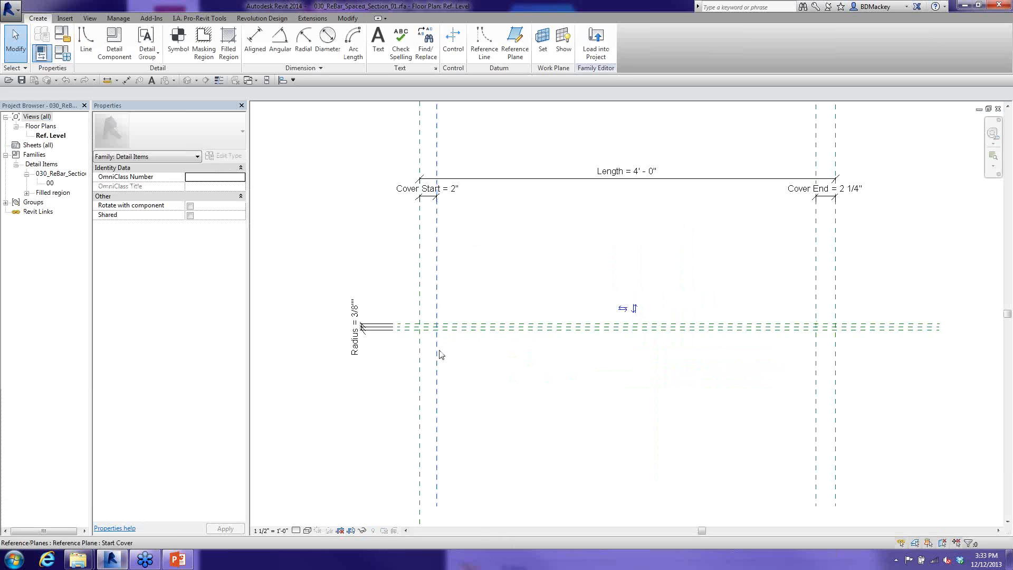
- Place a 030_ReBar_Section type 00 instance about 2" inside the Start Cover reference plane and 5 1/2" above the horizontal reference planes
{"action": "left_click_drag", "start_coordinate": [50, 183], "coordinate": [460, 265]}
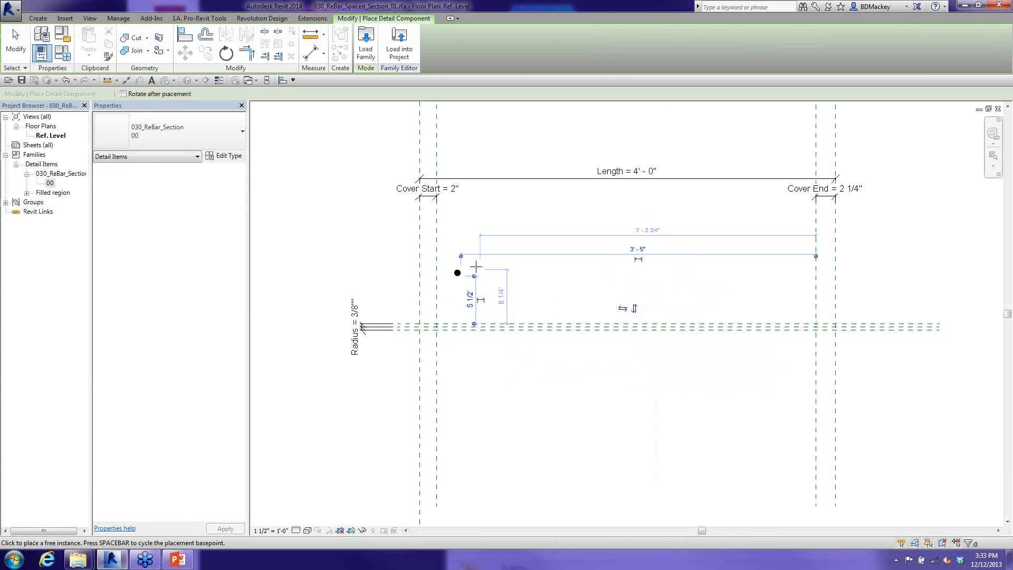
{"action": "scroll", "coordinate": [471, 268], "scroll_direction": "up", "scroll_amount": 3}
{"action": "left_click", "coordinate": [473, 275]}
{"action": "key", "text": "Escape"}
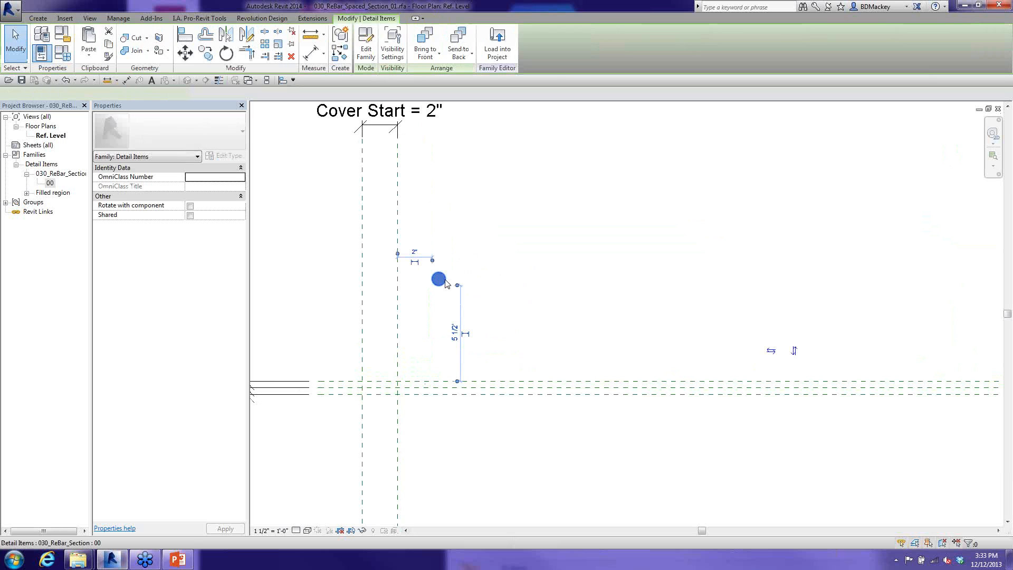
- Associate the nested 030_ReBar_Section type's Size with the host family's Size parameter
{"action": "left_click", "coordinate": [224, 158]}
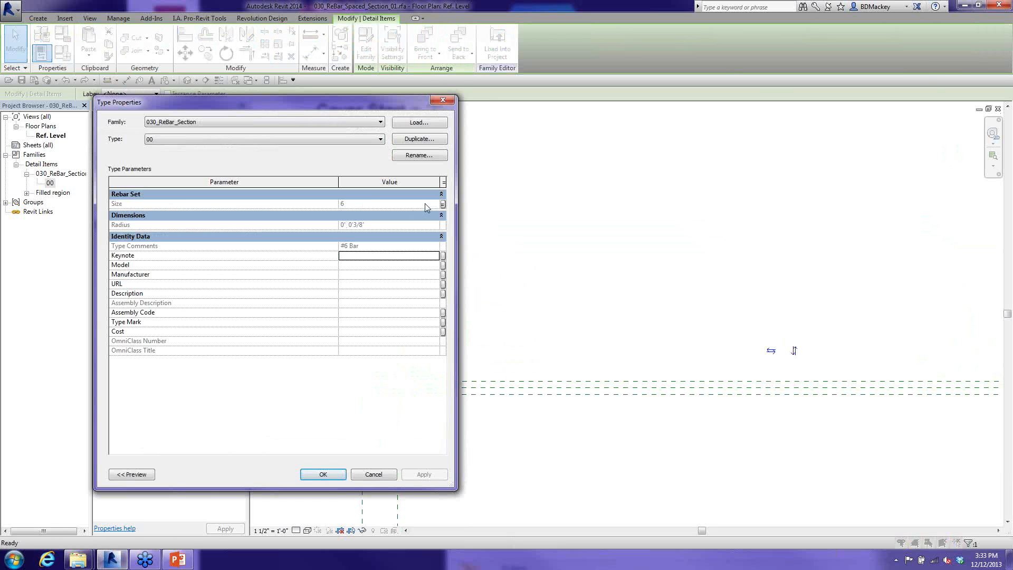
{"action": "left_click", "coordinate": [444, 205]}
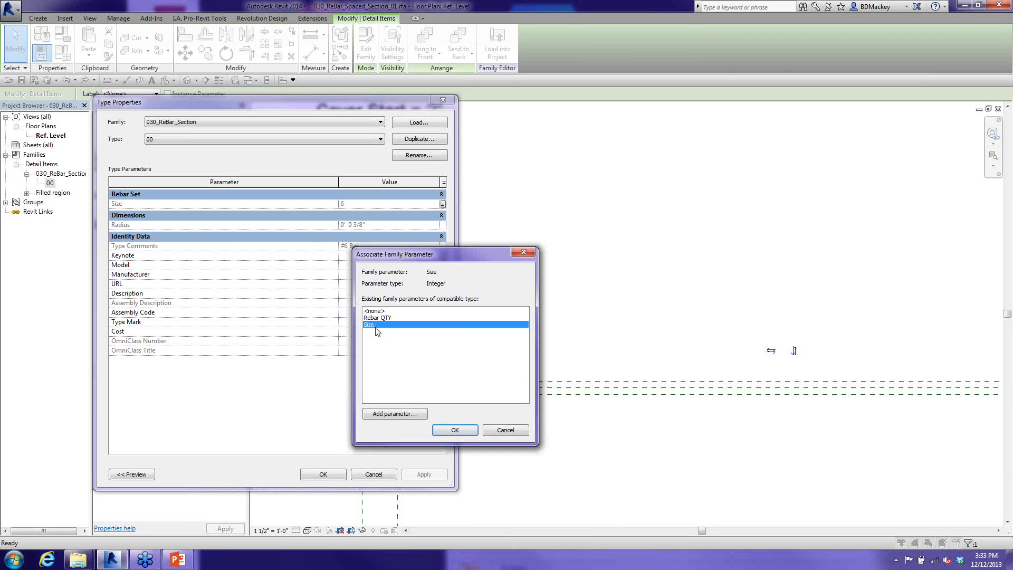
{"action": "left_click", "coordinate": [455, 430]}
{"action": "left_click", "coordinate": [335, 474]}
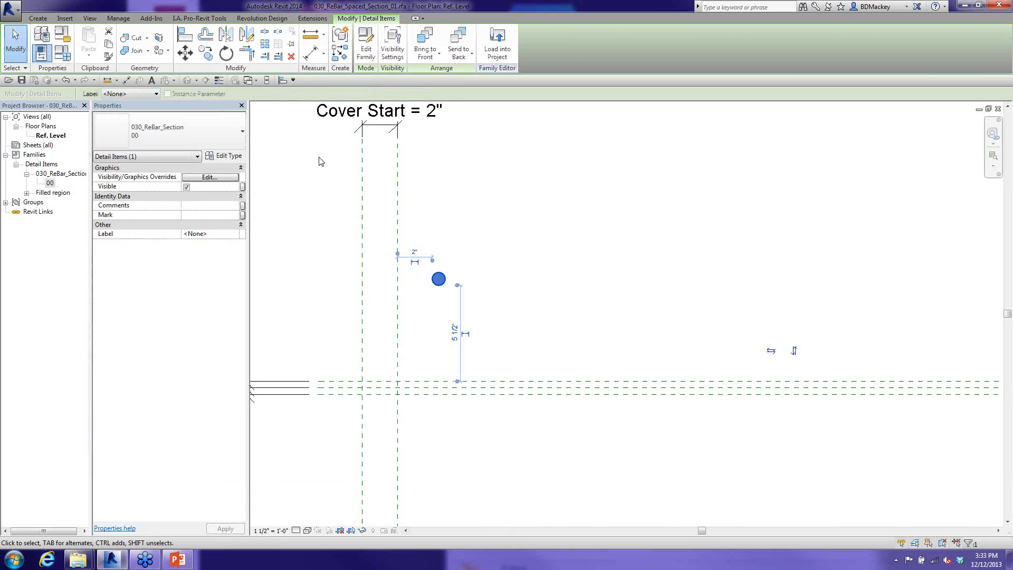
{"action": "left_click", "coordinate": [319, 161]}
- Set the family's Size parameter to 10 in the family types and apply it to test the nested rebar
{"action": "left_click", "coordinate": [61, 53]}
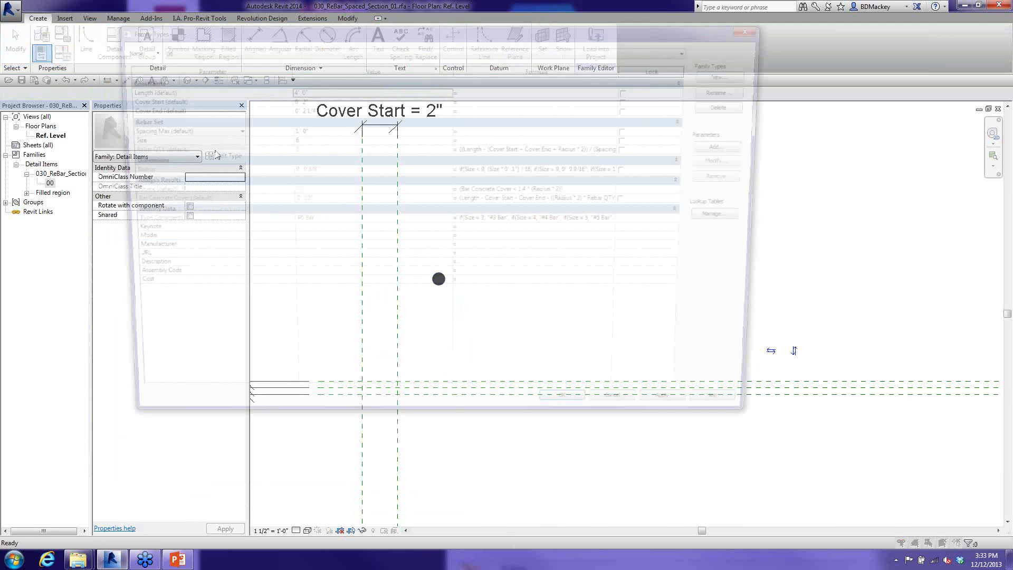
{"action": "left_click_drag", "start_coordinate": [782, 441], "coordinate": [844, 263]}
{"action": "left_click", "coordinate": [334, 140]}
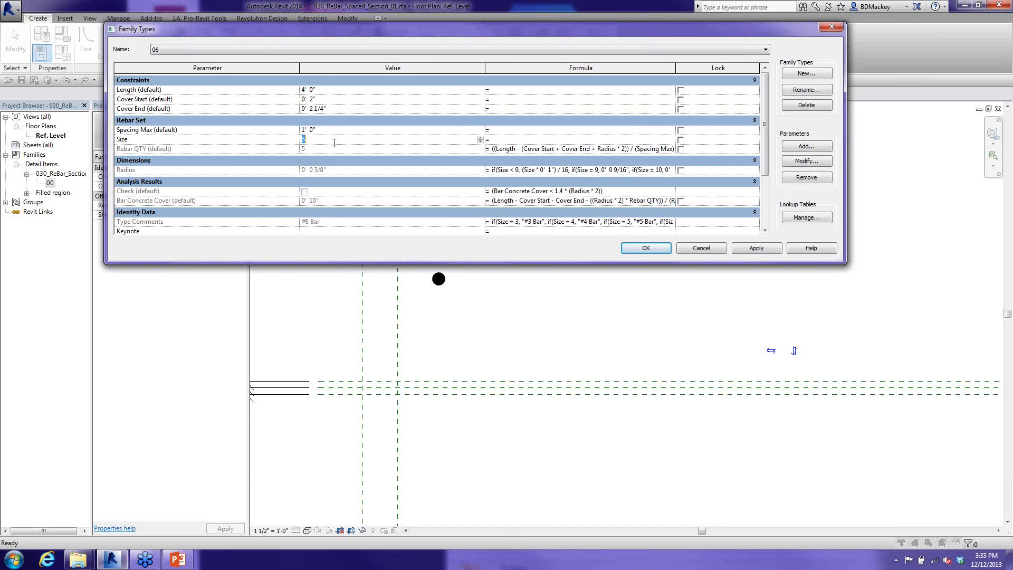
{"action": "type", "text": "0"}
{"action": "key", "text": "Tab"}
{"action": "left_click", "coordinate": [334, 139]}
{"action": "type", "text": "10"}
{"action": "key", "text": "Tab"}
{"action": "left_click", "coordinate": [756, 248]}
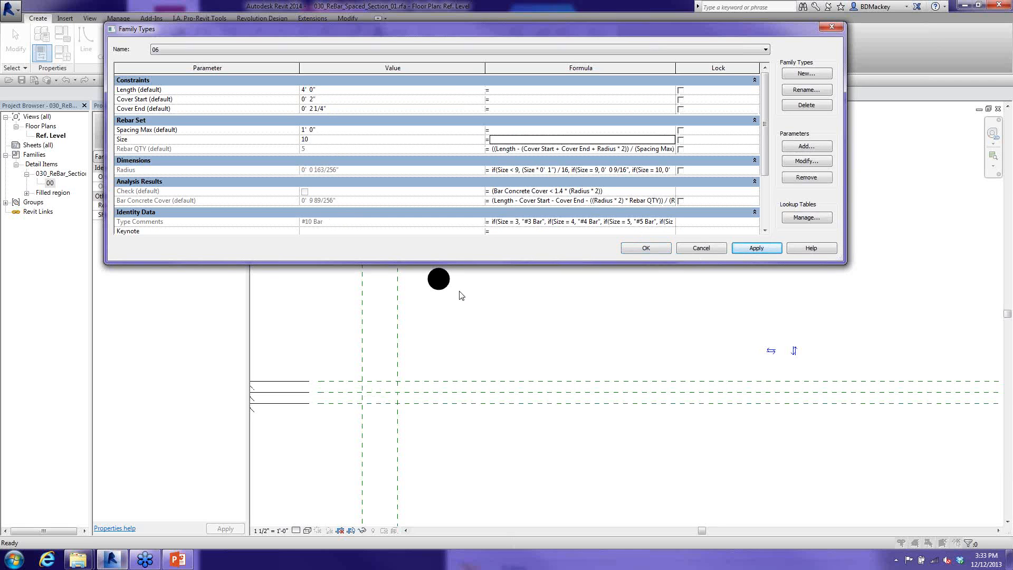
- Widen the formula column and examine the whole Radius formula, including its fallback value for unlisted sizes
{"action": "left_click_drag", "start_coordinate": [485, 67], "coordinate": [377, 75]}
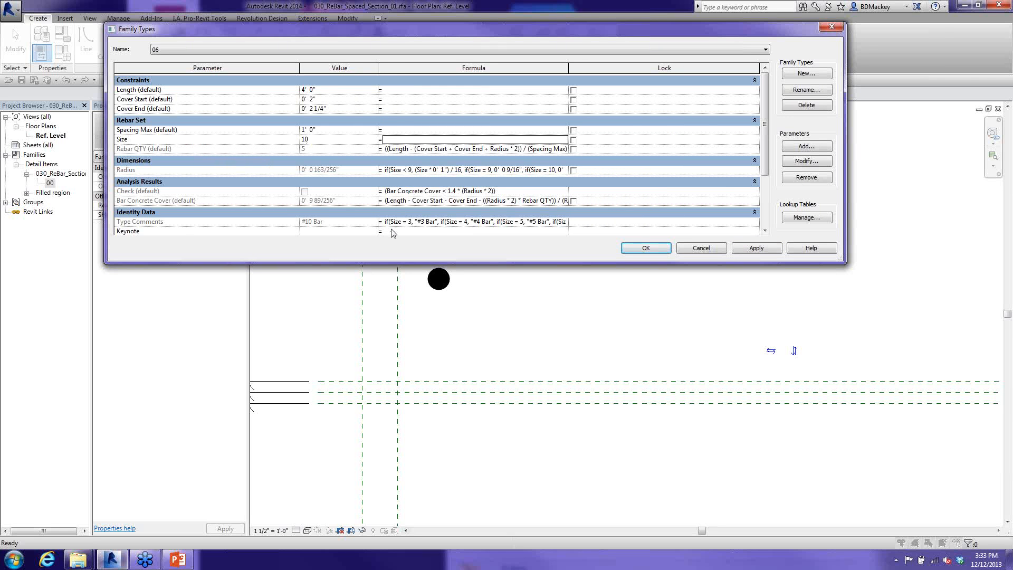
{"action": "left_click", "coordinate": [390, 170]}
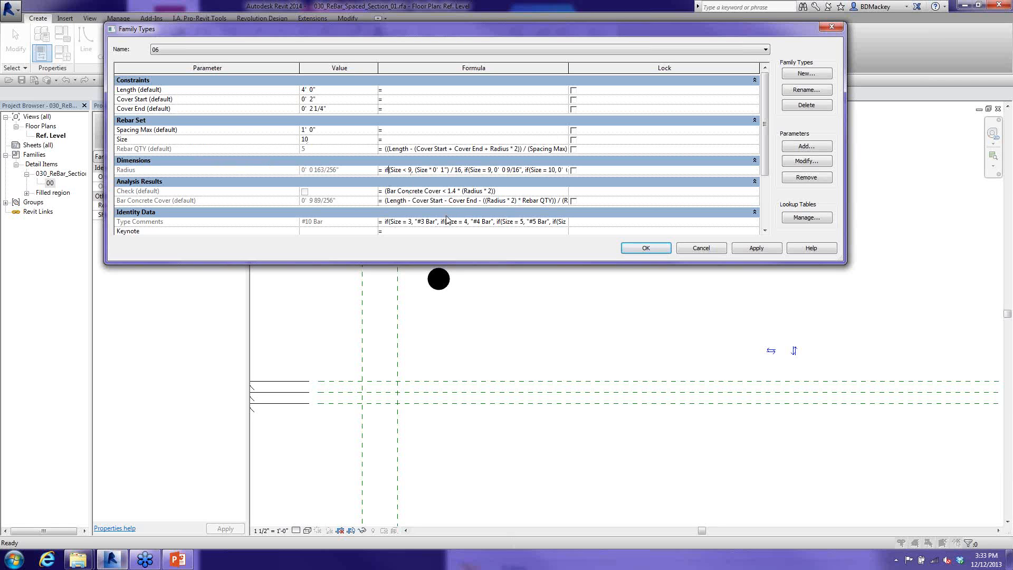
{"action": "key", "text": "Right"}
{"action": "key", "text": "Right"}
{"action": "key", "text": "Right"}
{"action": "left_click_drag", "start_coordinate": [568, 68], "coordinate": [727, 88]}
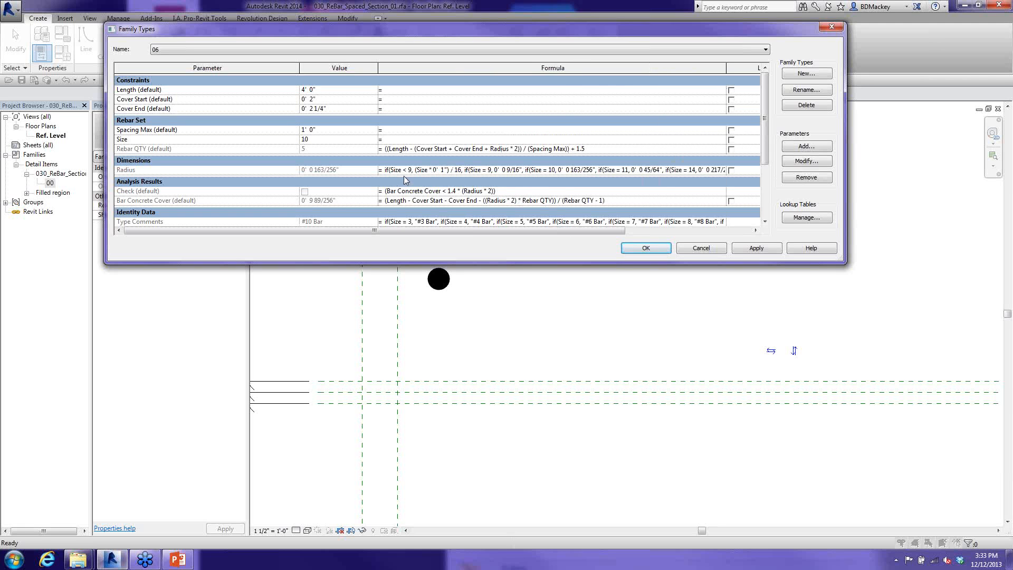
{"action": "left_click", "coordinate": [457, 170]}
{"action": "left_click_drag", "start_coordinate": [619, 232], "coordinate": [738, 233]}
{"action": "key", "text": "End"}
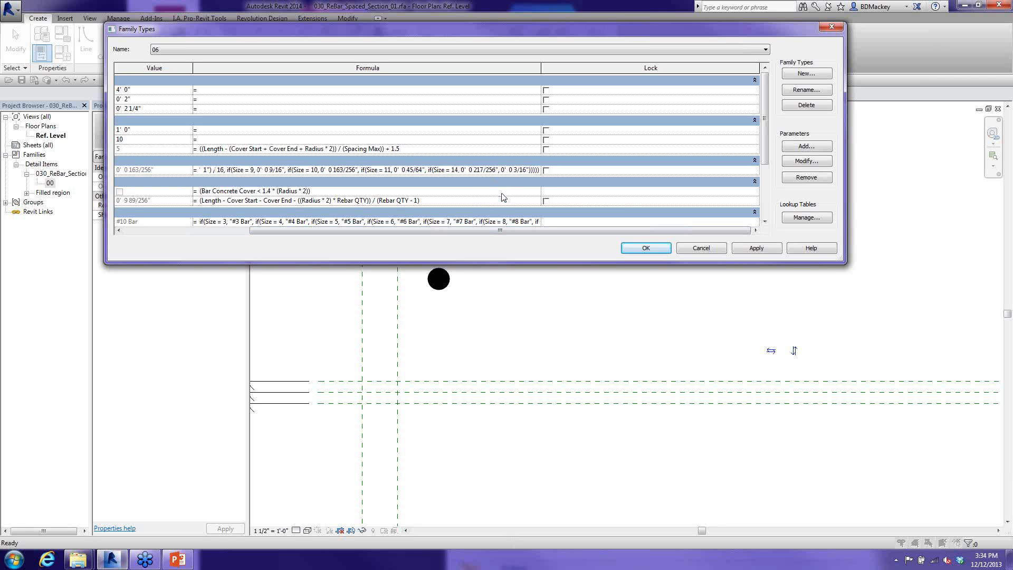
{"action": "left_click_drag", "start_coordinate": [500, 170], "coordinate": [528, 170]}
{"action": "left_click_drag", "start_coordinate": [602, 231], "coordinate": [279, 192]}
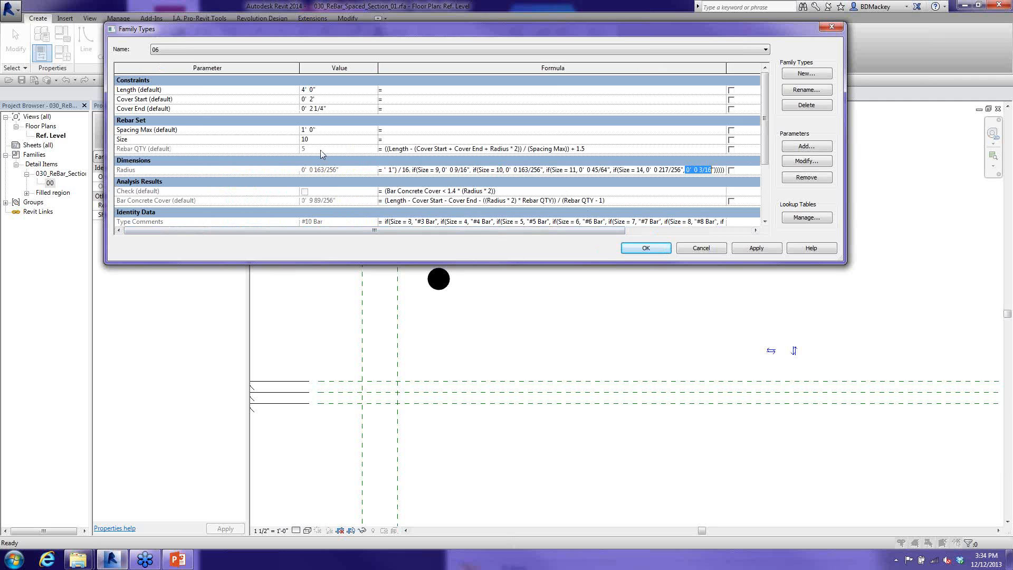
- Test the formulas' fallback by setting the Size parameter to 22 and applying it
{"action": "left_click", "coordinate": [360, 139]}
{"action": "type", "text": "22"}
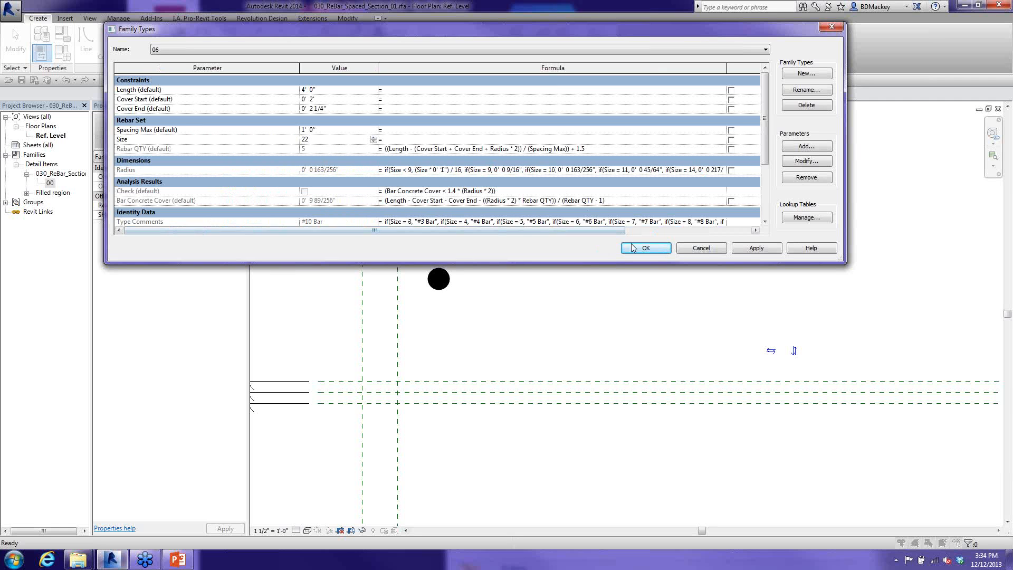
{"action": "left_click", "coordinate": [744, 246]}
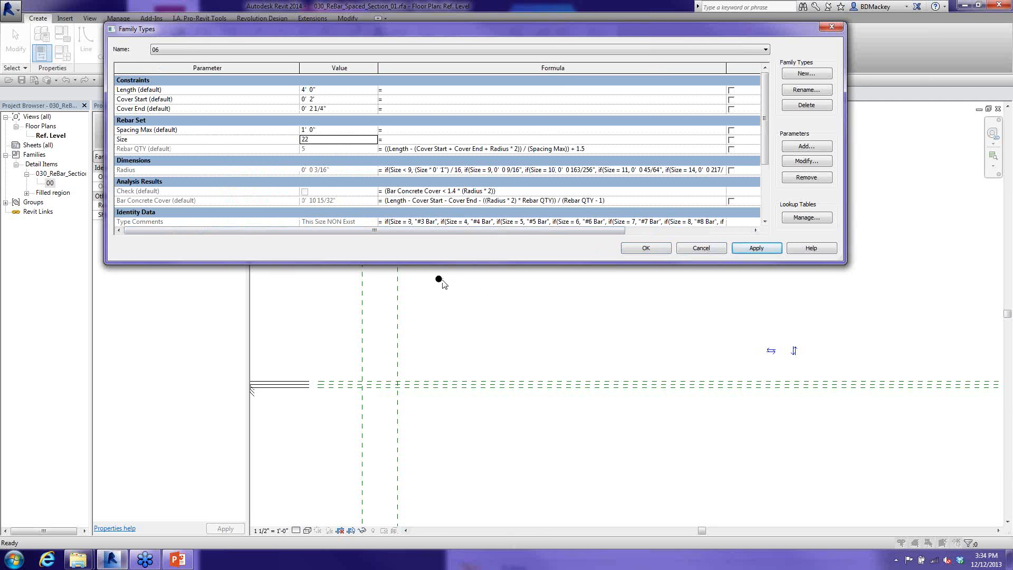
{"action": "left_click", "coordinate": [333, 139]}
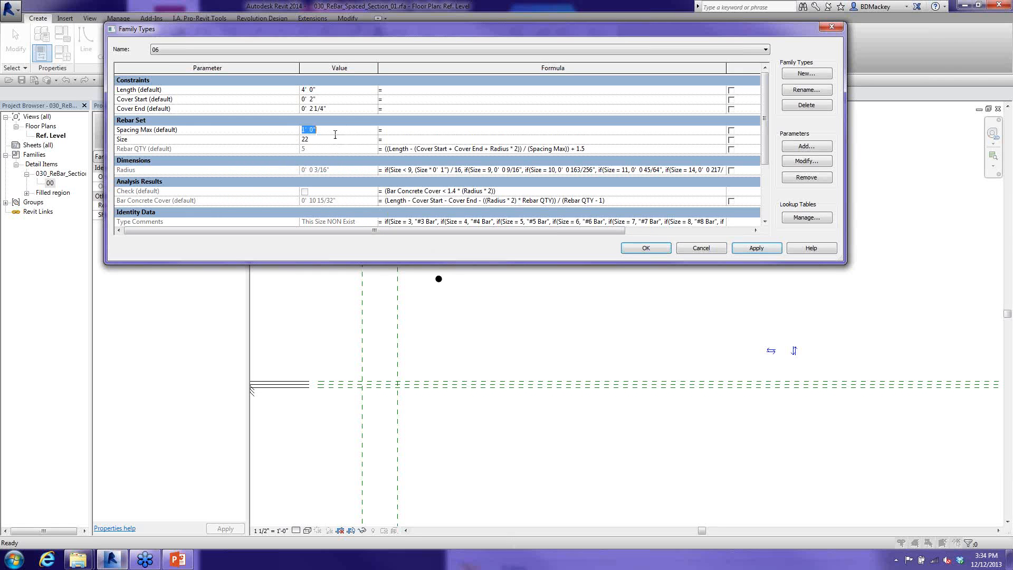
{"action": "type", "text": "10"}
{"action": "key", "text": "Tab"}
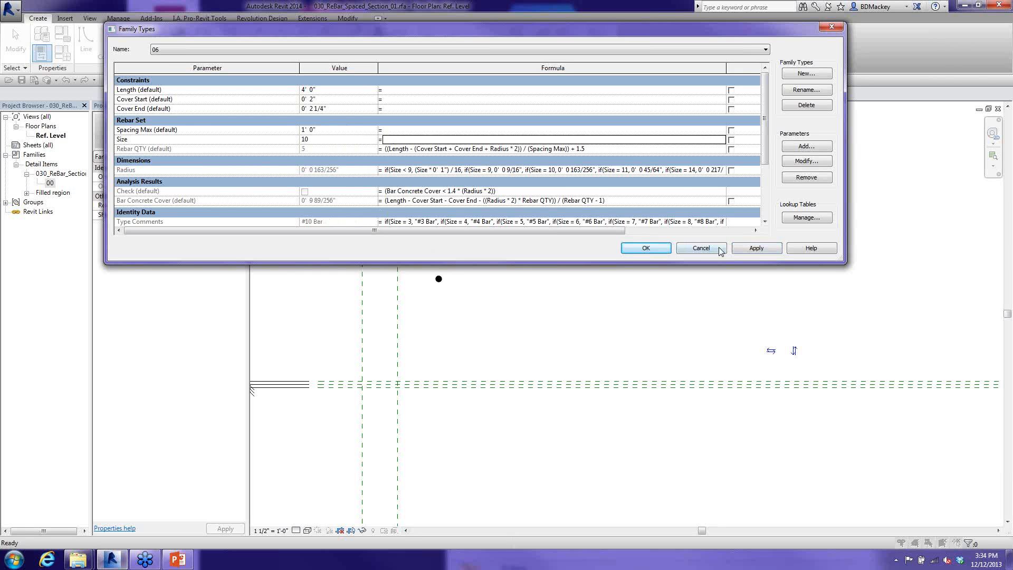
{"action": "left_click", "coordinate": [700, 248]}
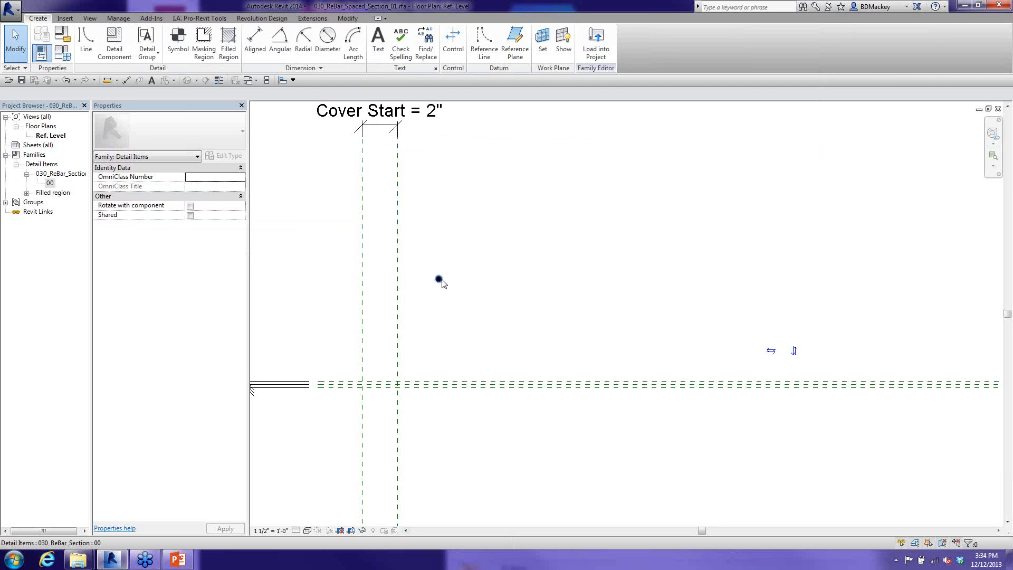
- Set the family's Size parameter to 10, apply it and accept the family types
{"action": "left_click", "coordinate": [536, 320]}
{"action": "scroll", "coordinate": [537, 320], "scroll_direction": "down", "scroll_amount": 3}
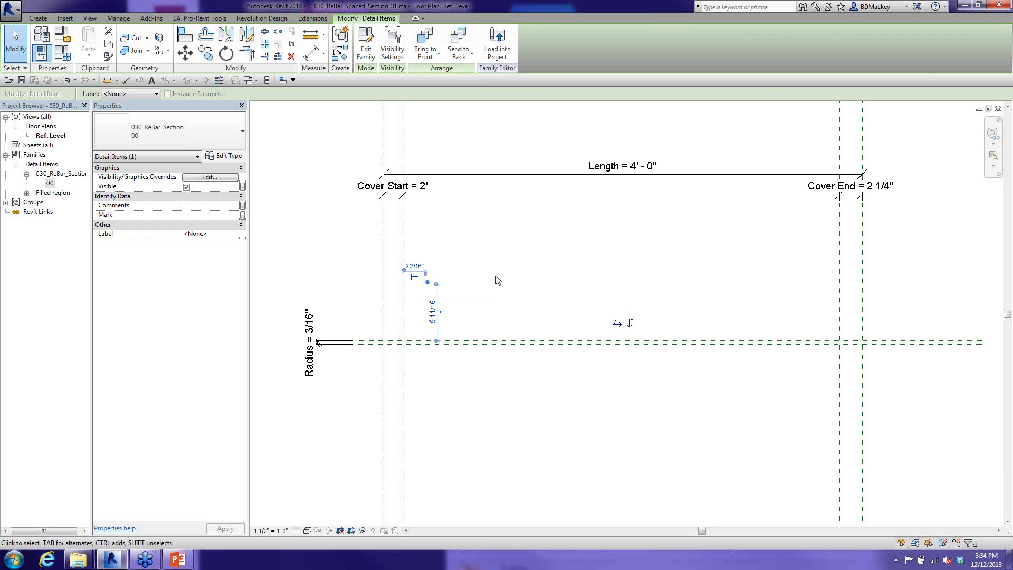
{"action": "key", "text": "Escape"}
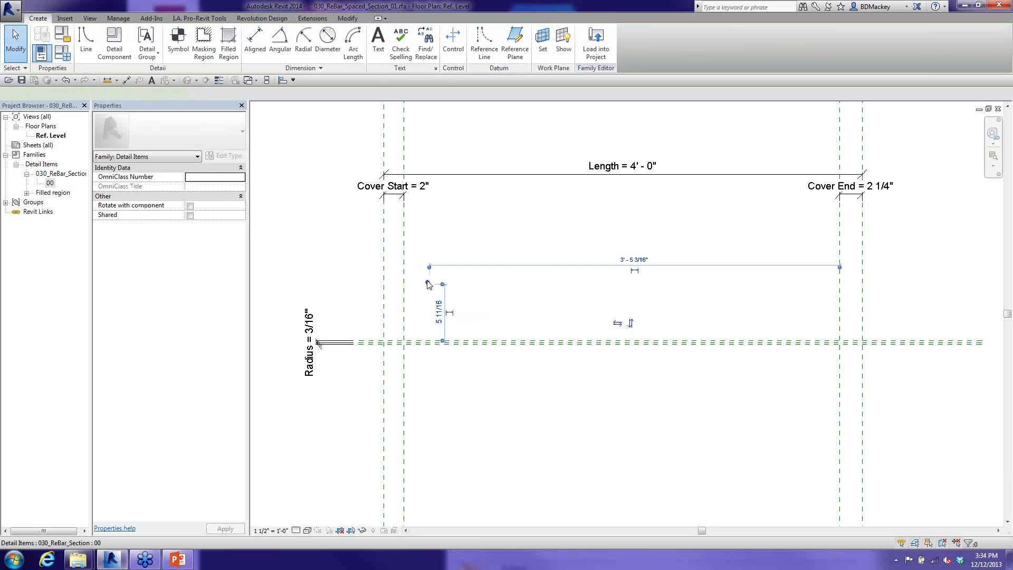
{"action": "left_click", "coordinate": [428, 284]}
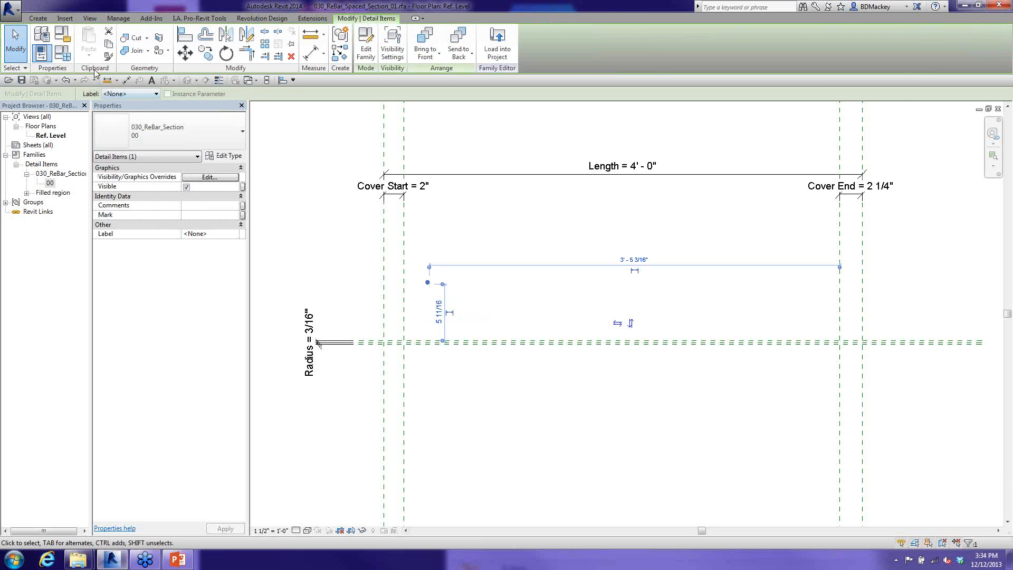
{"action": "left_click", "coordinate": [62, 52]}
{"action": "left_click", "coordinate": [343, 140]}
{"action": "type", "text": "12"}
{"action": "key", "text": "Tab"}
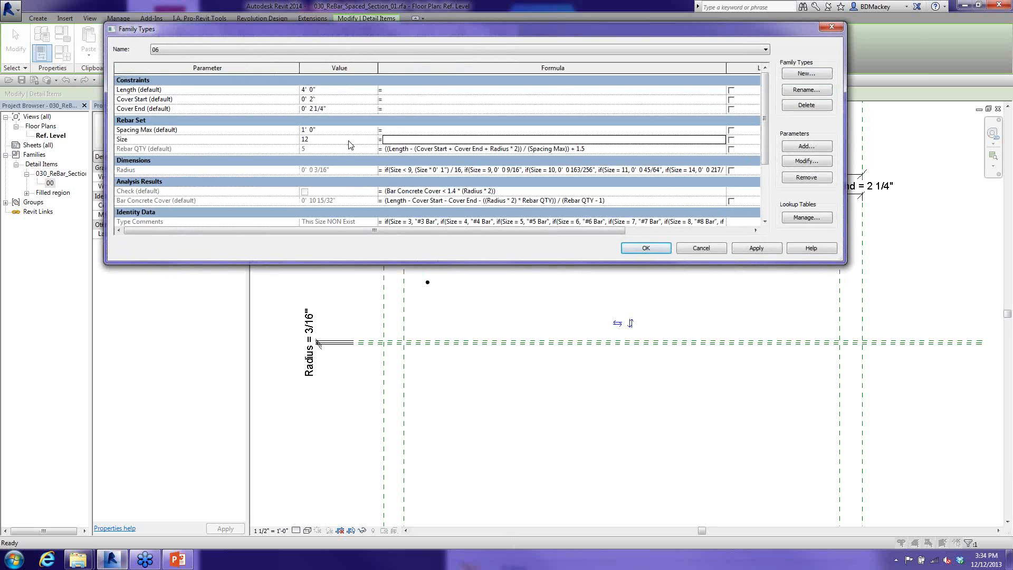
{"action": "left_click", "coordinate": [343, 140]}
{"action": "type", "text": "10"}
{"action": "key", "text": "Tab"}
{"action": "left_click", "coordinate": [745, 254]}
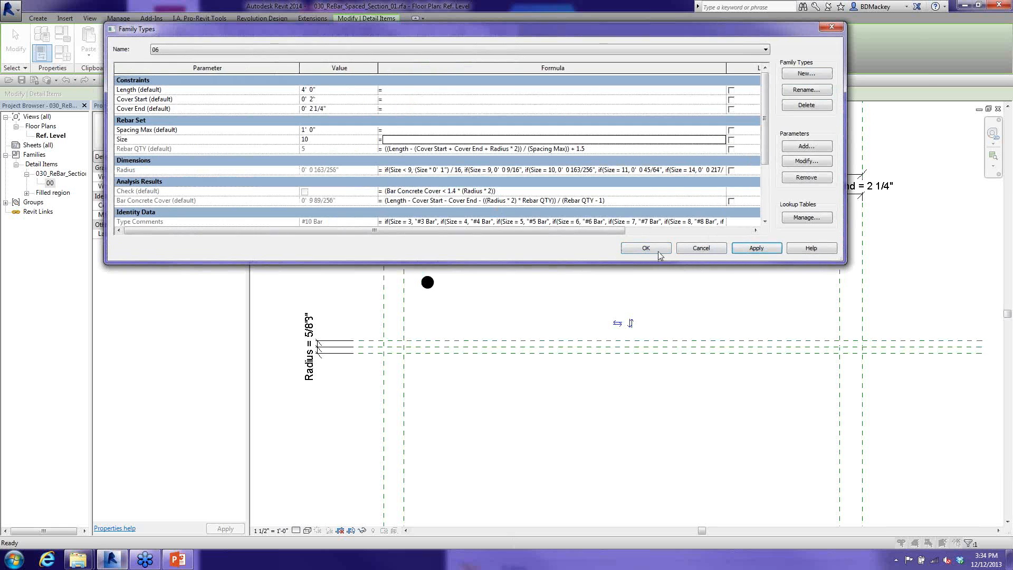
{"action": "key", "text": "Return"}
- Array the rebar horizontally toward the Cover End reference planes as a grouped linear array of 3, using Move To Last
{"action": "left_click", "coordinate": [429, 285]}
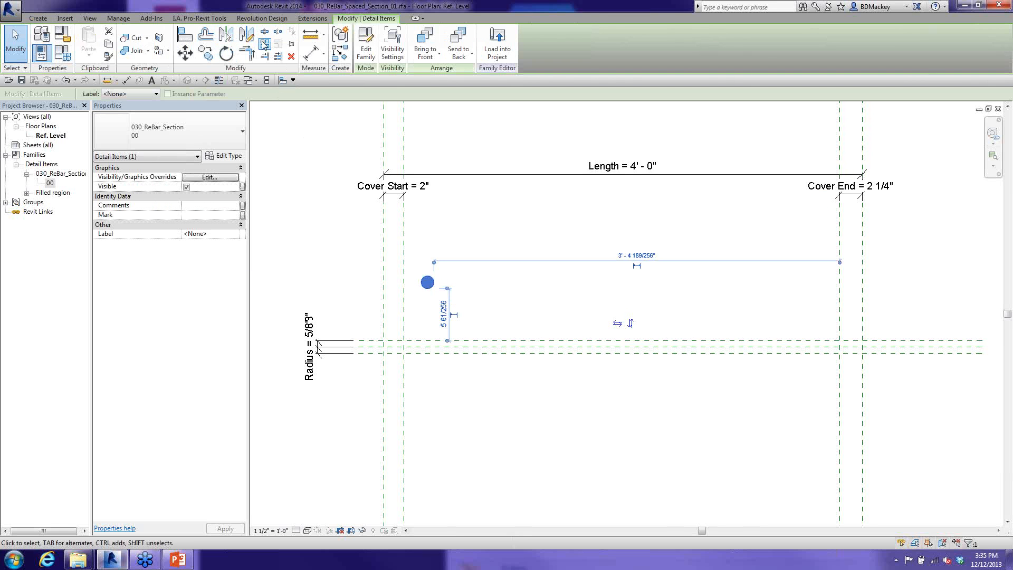
{"action": "left_click", "coordinate": [265, 45]}
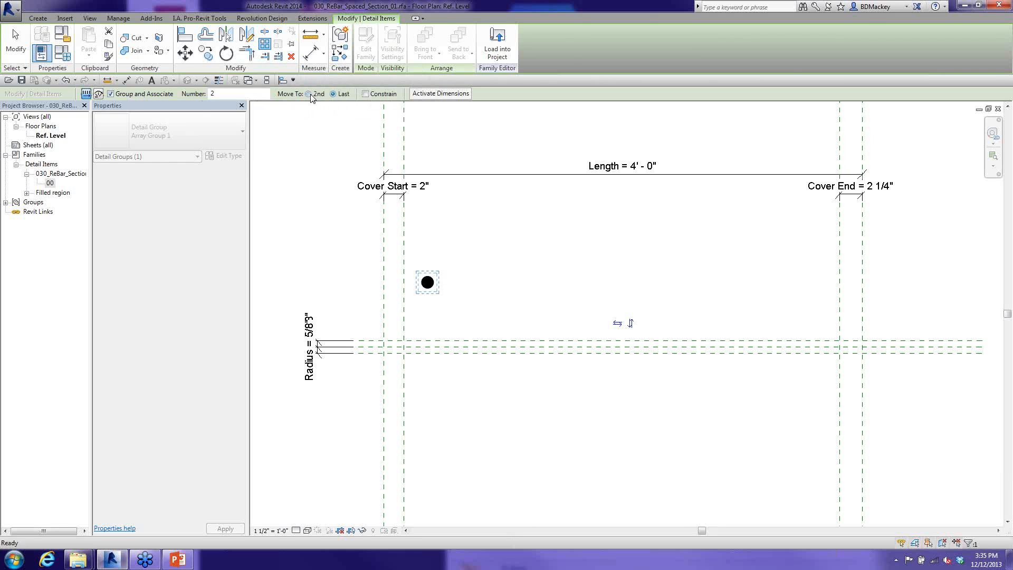
{"action": "left_click", "coordinate": [334, 95]}
{"action": "left_click", "coordinate": [422, 245]}
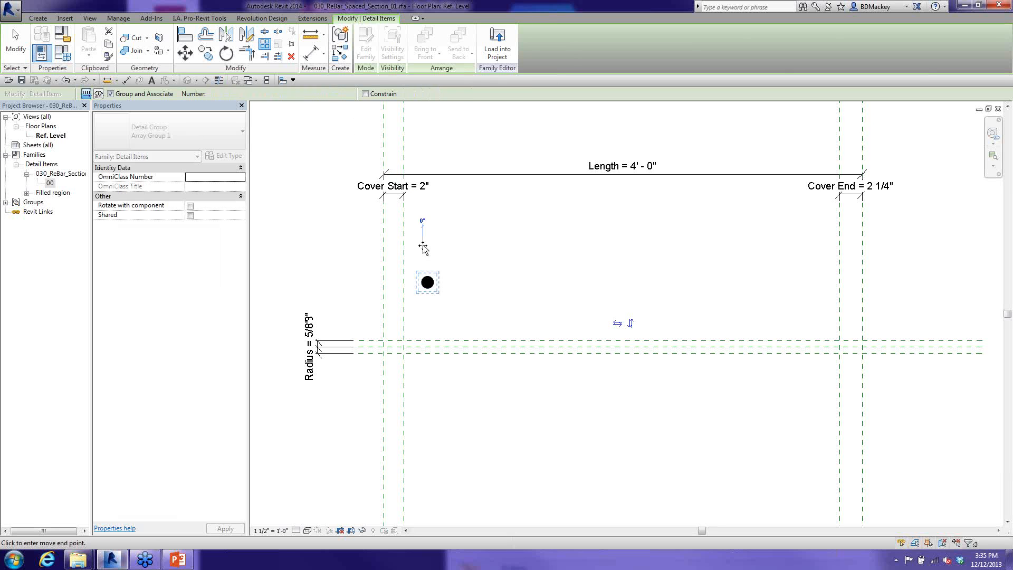
{"action": "left_click", "coordinate": [798, 249]}
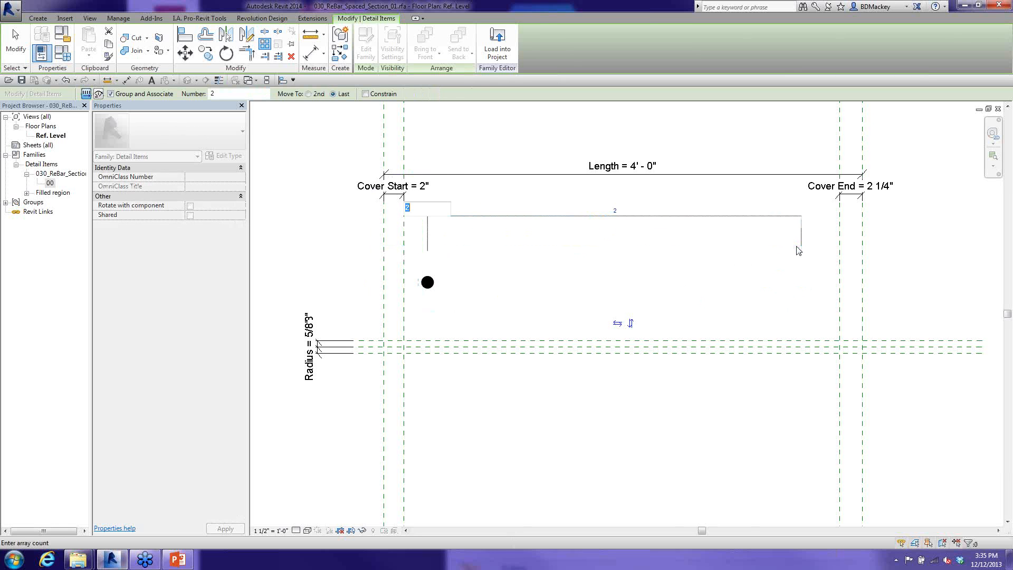
{"action": "type", "text": "3"}
{"action": "key", "text": "Return"}
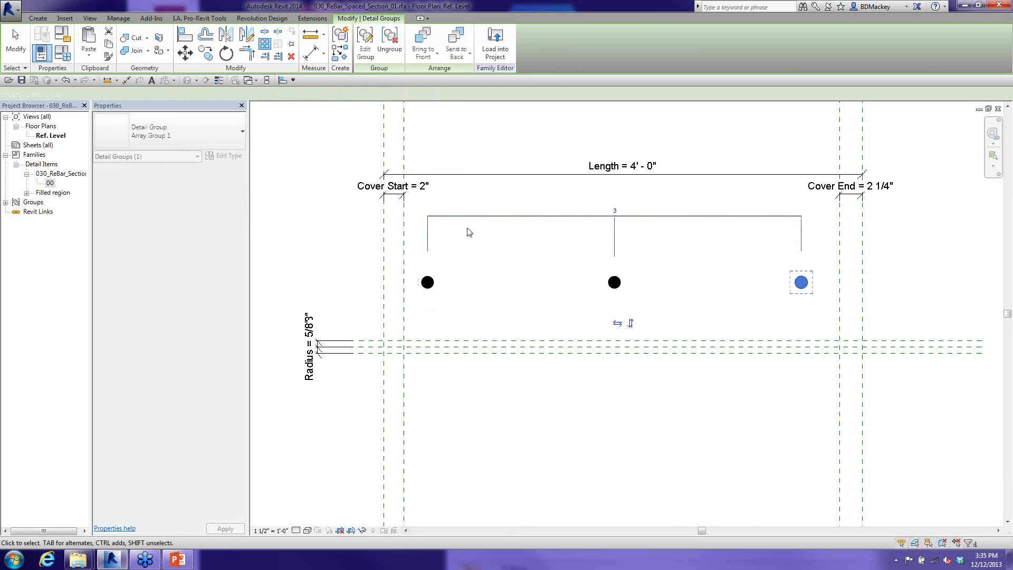
- Change the rebar array's count to 4 and clear the selection
{"action": "left_click", "coordinate": [615, 211]}
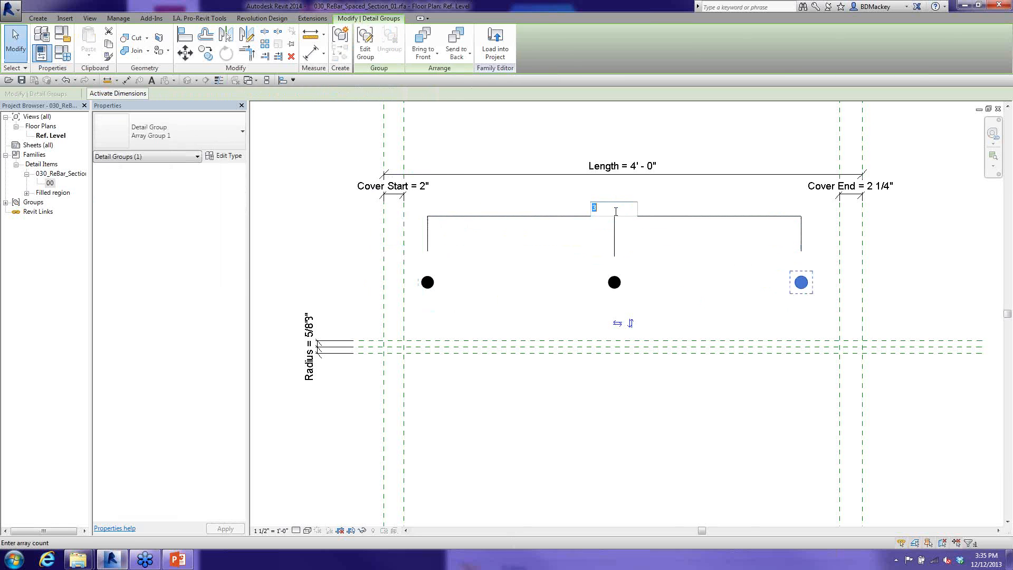
{"action": "type", "text": "4"}
{"action": "key", "text": "Return"}
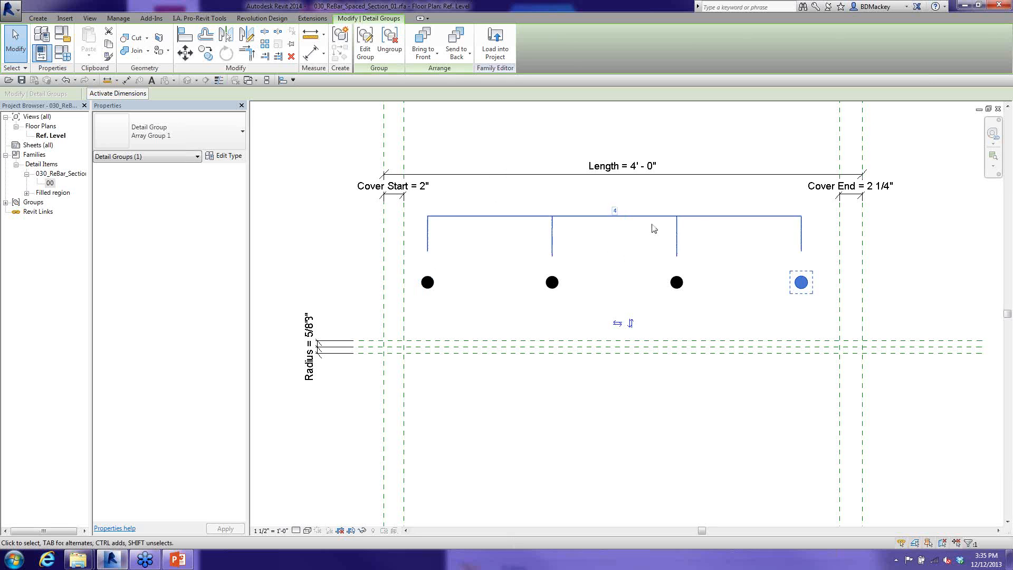
{"action": "left_click", "coordinate": [725, 224]}
{"action": "left_click", "coordinate": [677, 282]}
{"action": "key", "text": "Escape"}
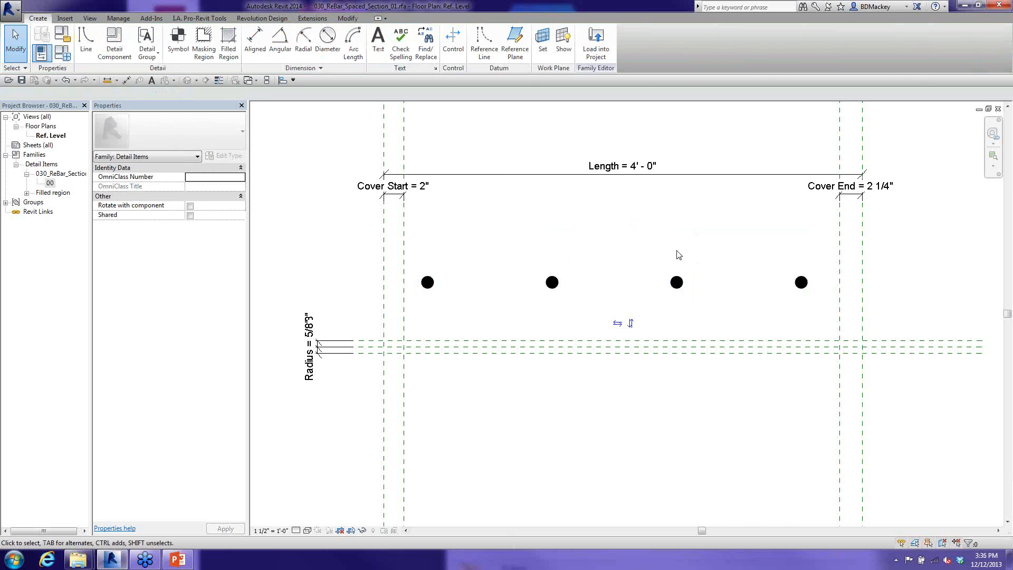
- Label the rebar array with the Rebar QTY parameter, check the label on the array and deselect it
{"action": "left_click", "coordinate": [682, 283]}
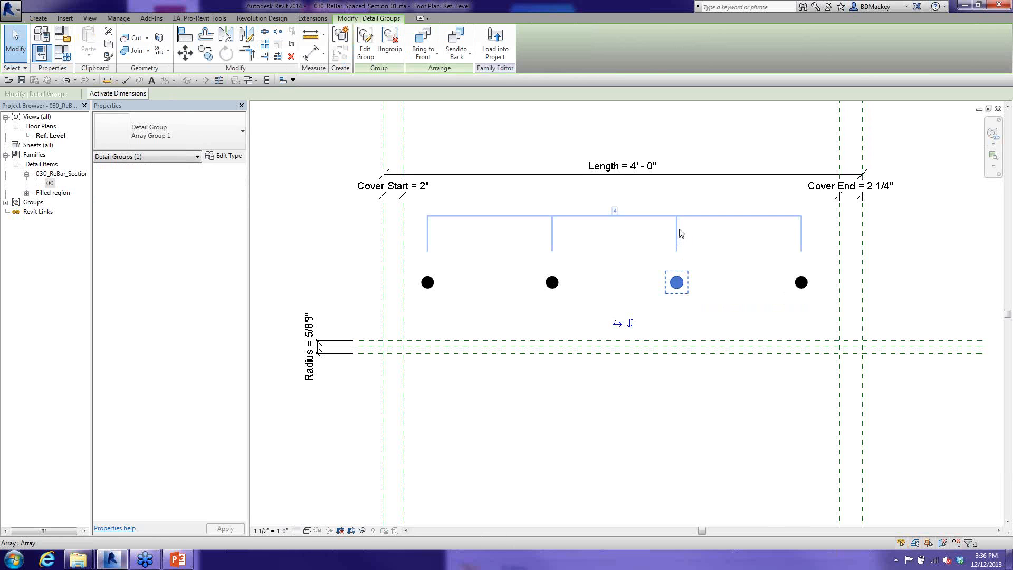
{"action": "left_click", "coordinate": [680, 232]}
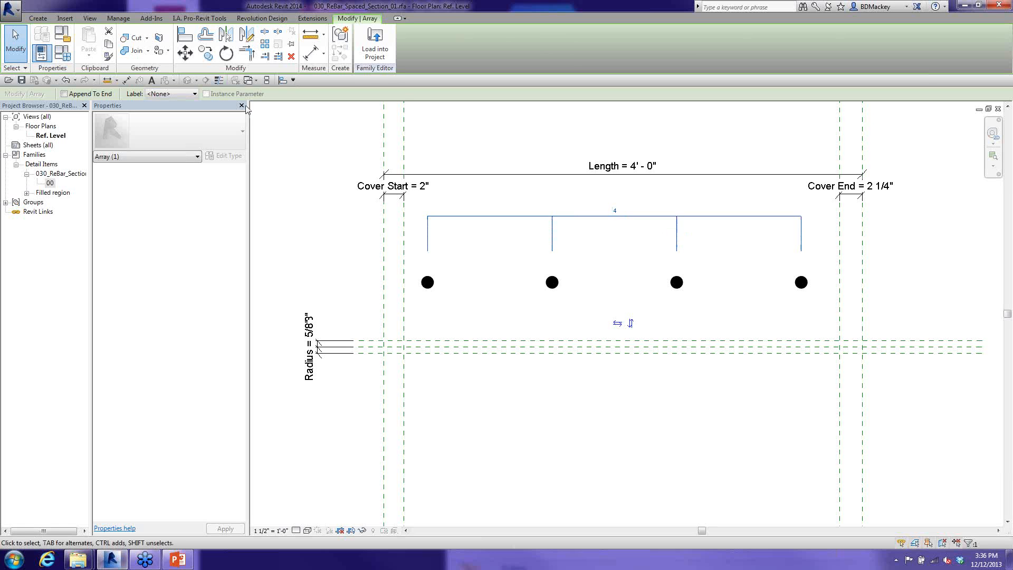
{"action": "left_click", "coordinate": [193, 95]}
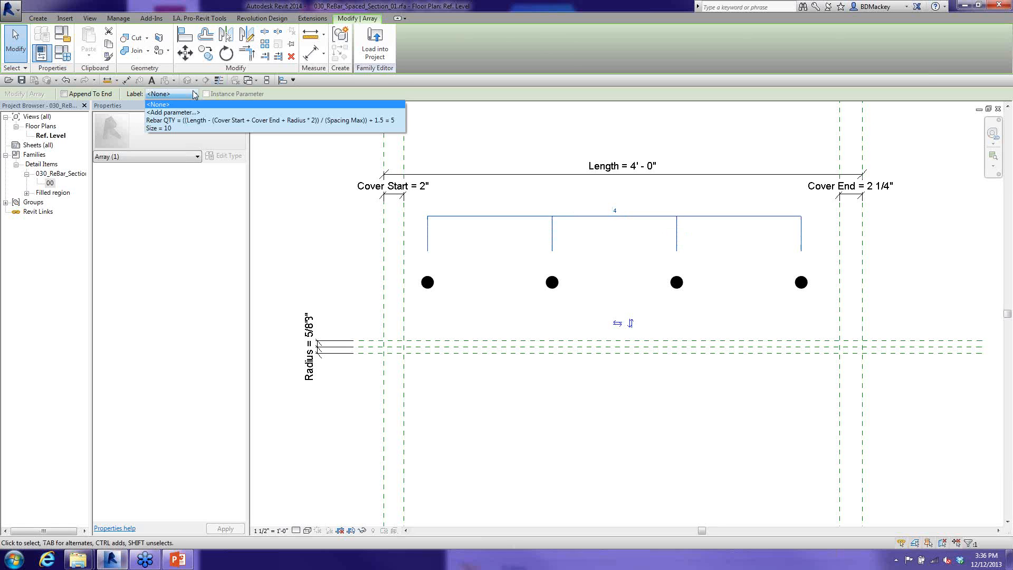
{"action": "left_click", "coordinate": [173, 121]}
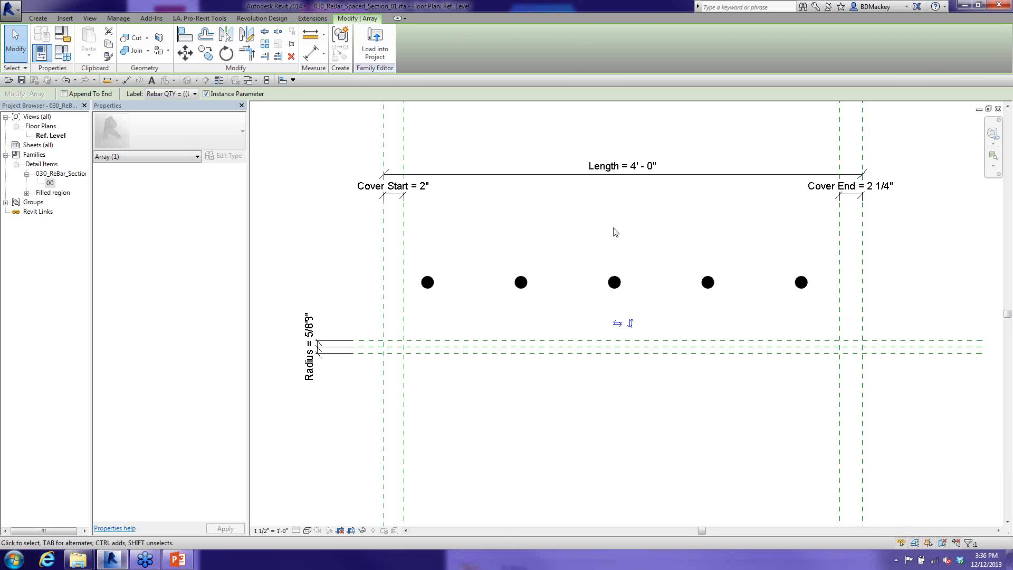
{"action": "left_click", "coordinate": [725, 242]}
{"action": "left_click", "coordinate": [711, 287]}
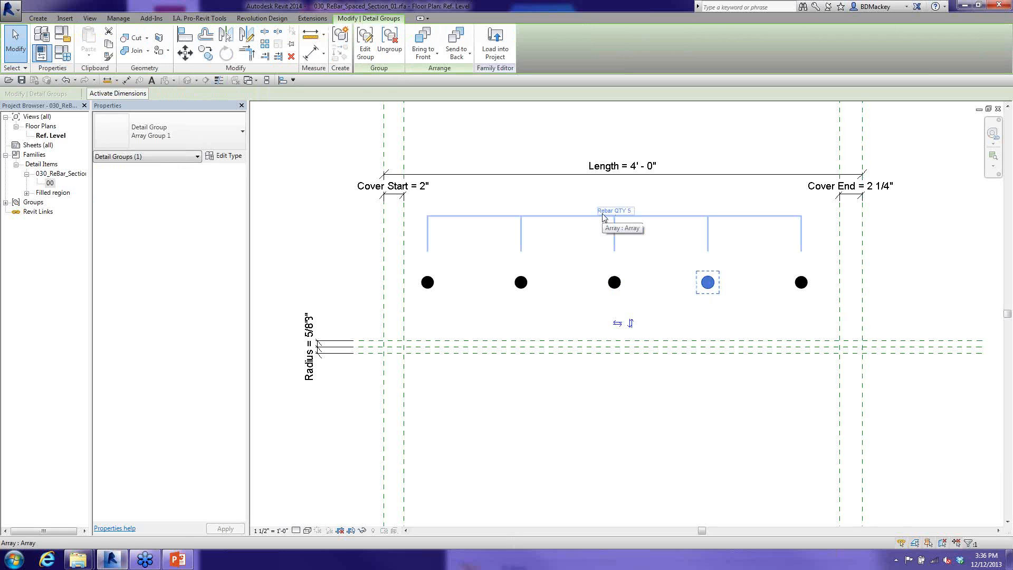
{"action": "left_click", "coordinate": [567, 233]}
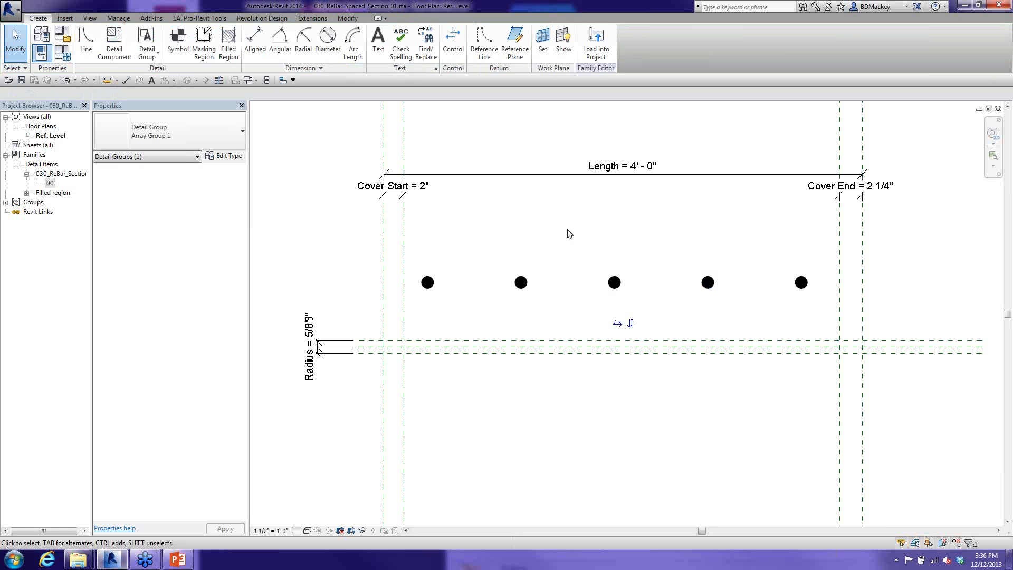
- Review the family types, then align and lock the first rebar to the Start Cover plane and the last rebar to the End Cover plane
{"action": "left_click", "coordinate": [62, 53]}
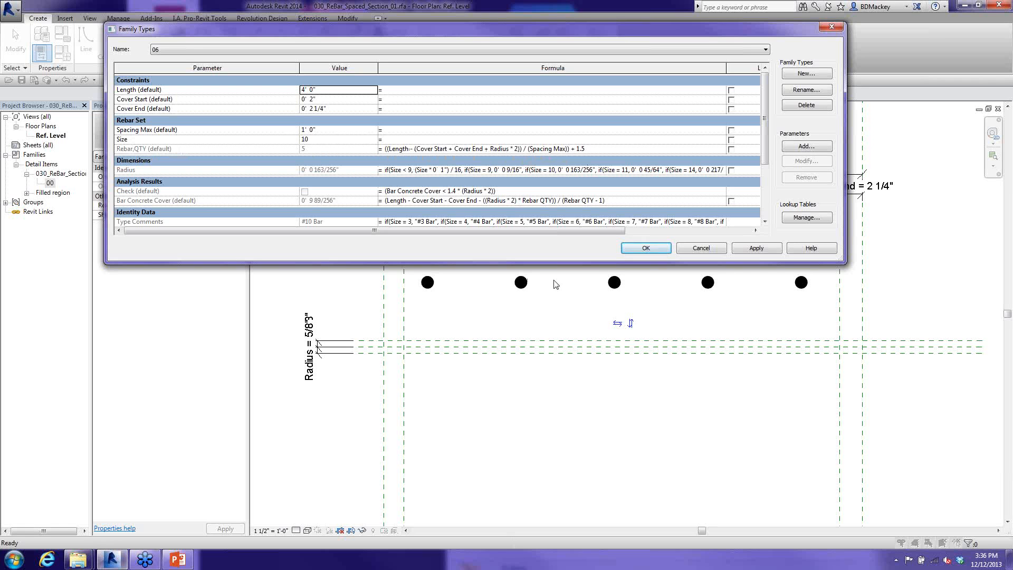
{"action": "left_click", "coordinate": [663, 252]}
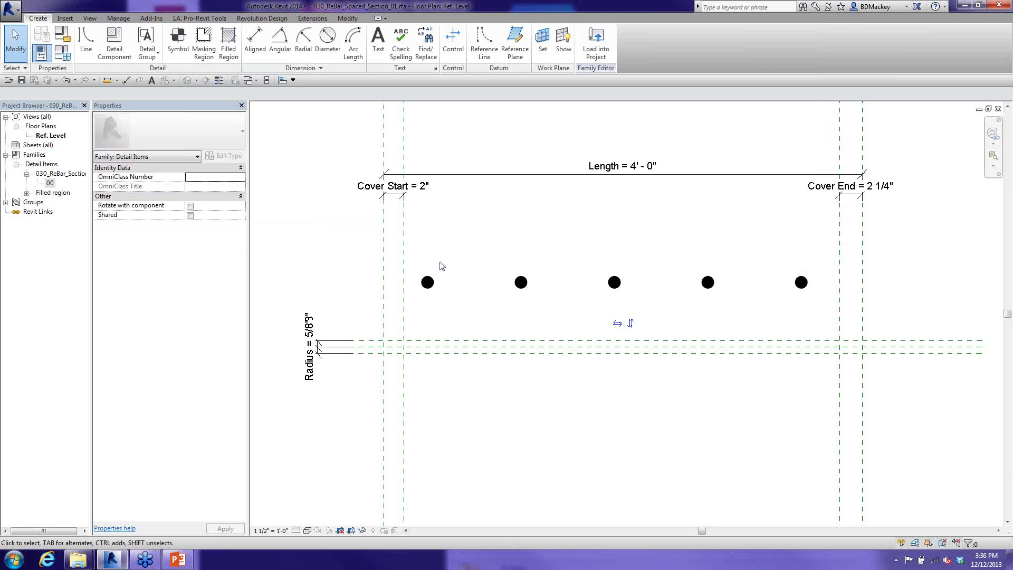
{"action": "left_click", "coordinate": [282, 79]}
{"action": "left_click", "coordinate": [404, 242]}
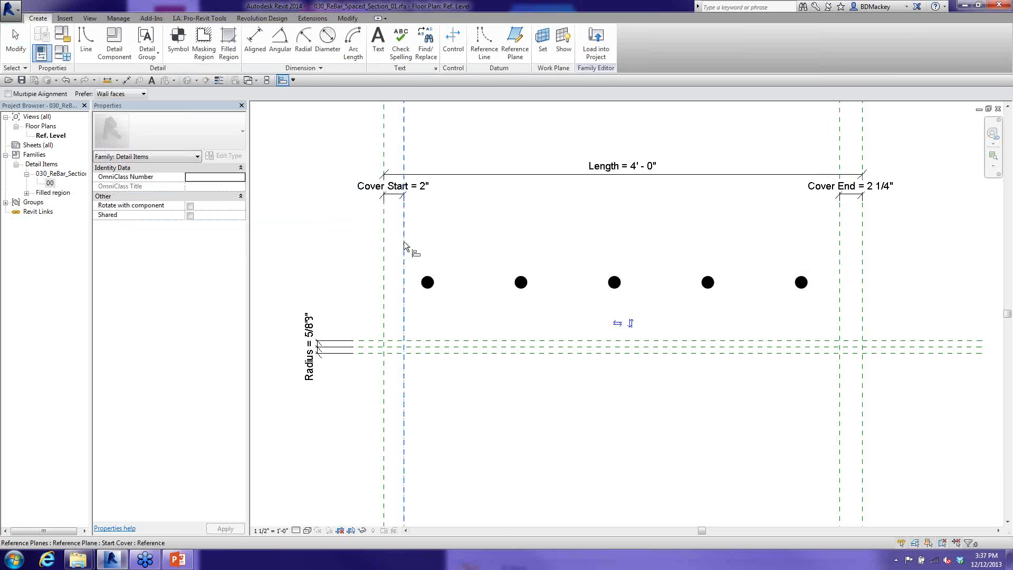
{"action": "left_click", "coordinate": [421, 282]}
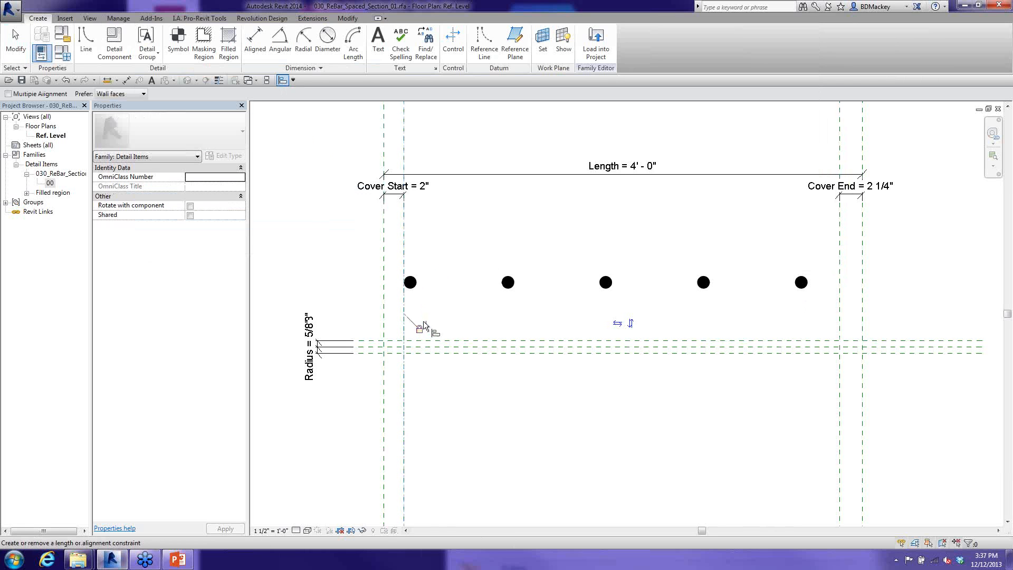
{"action": "left_click", "coordinate": [840, 277]}
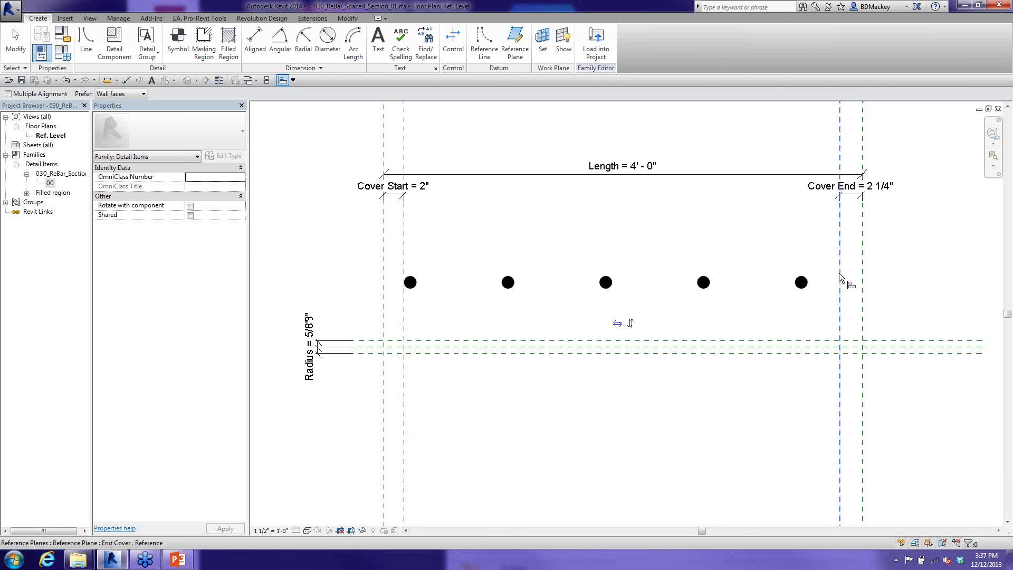
{"action": "left_click", "coordinate": [808, 282]}
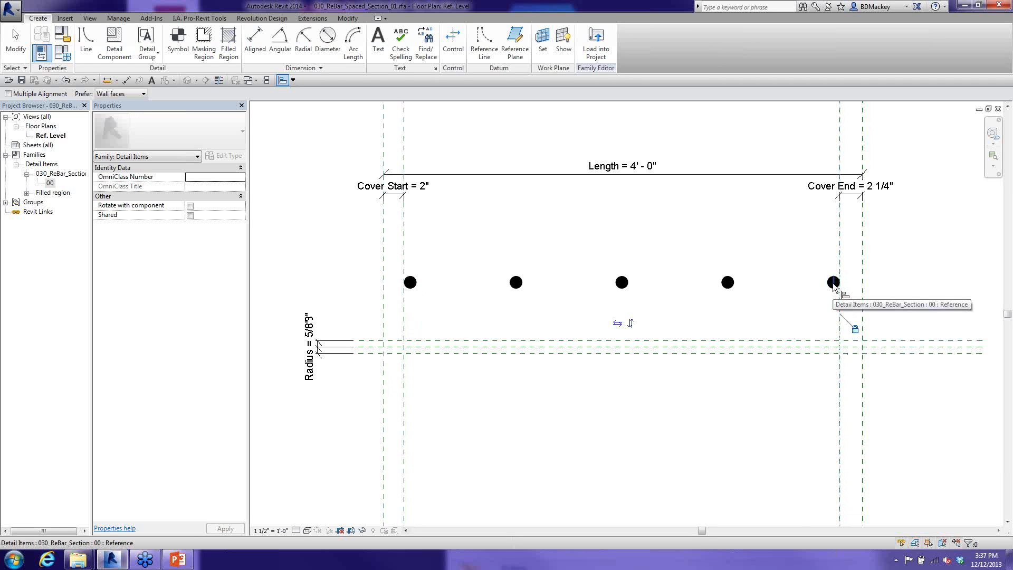
- Align and lock the first and last rebars of the array to the Front reference plane, and end the Align command
{"action": "left_click", "coordinate": [394, 341]}
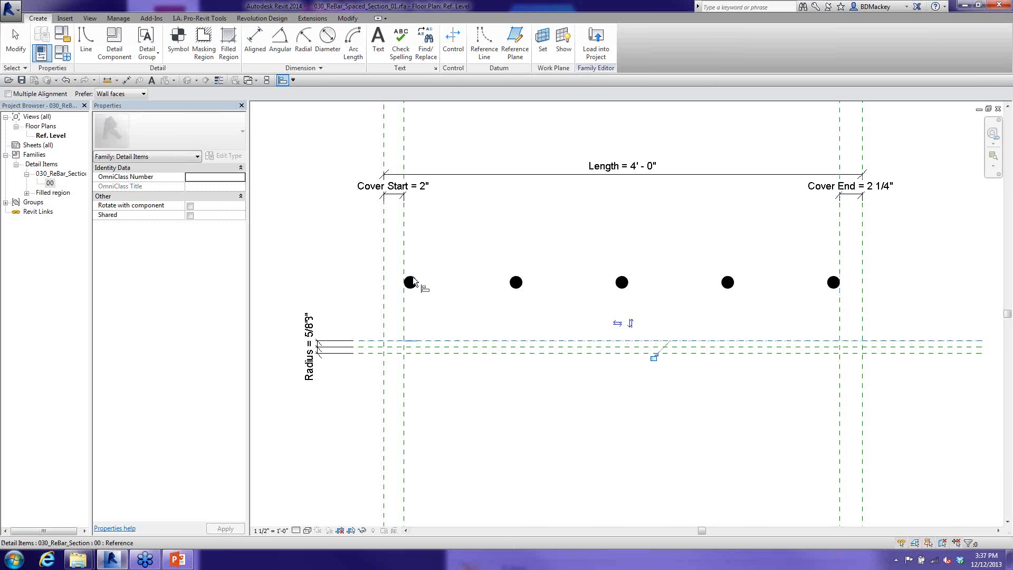
{"action": "left_click", "coordinate": [413, 280]}
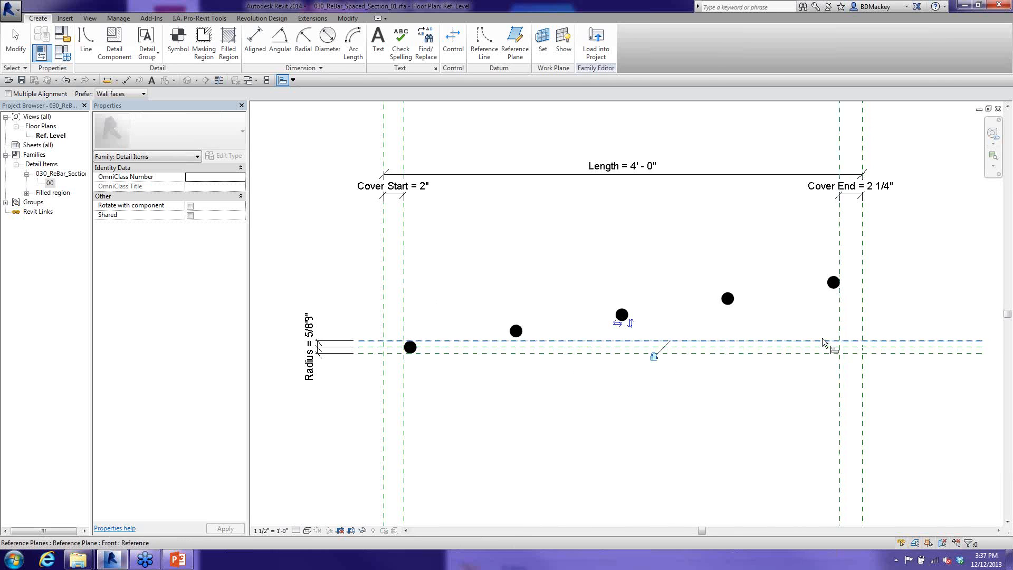
{"action": "left_click", "coordinate": [834, 281]}
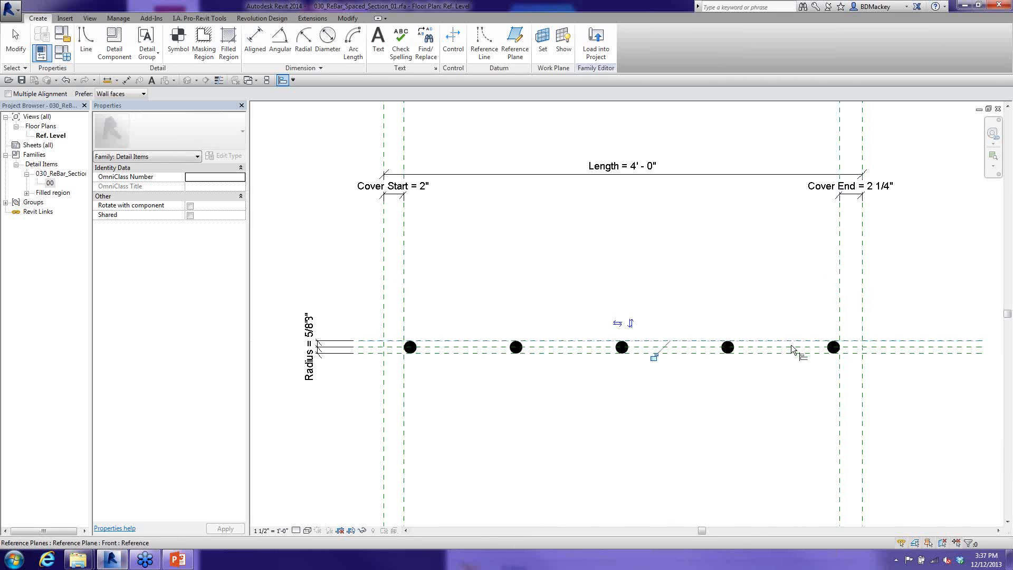
{"action": "right_click", "coordinate": [645, 271]}
{"action": "left_click", "coordinate": [681, 284]}
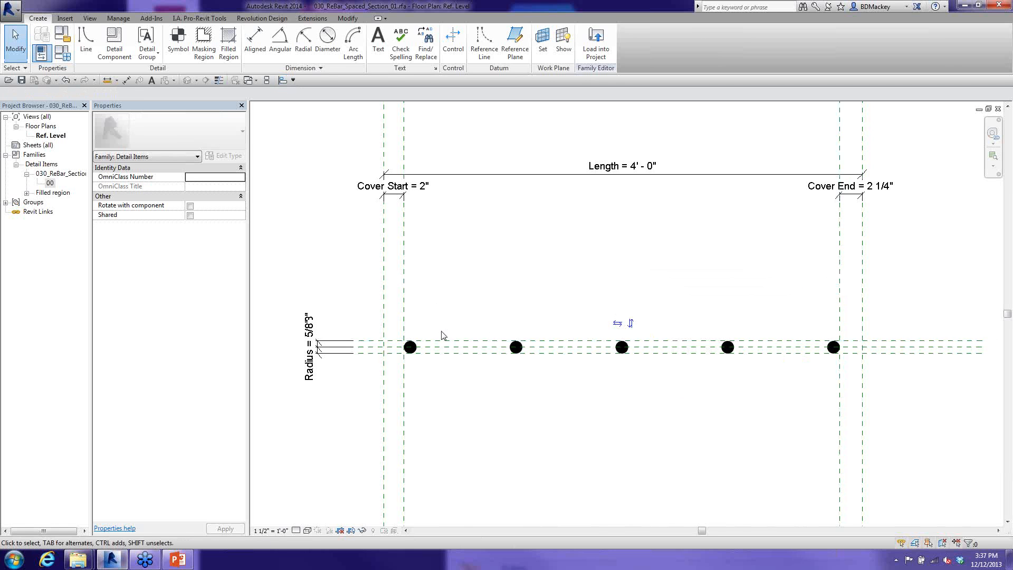
- Examine the Back and Center (Front/Back) reference planes around the first rebar and clear the selection
{"action": "scroll", "coordinate": [397, 369], "scroll_direction": "up", "scroll_amount": 4}
{"action": "middle_click_drag", "start_coordinate": [396, 374], "coordinate": [513, 379]}
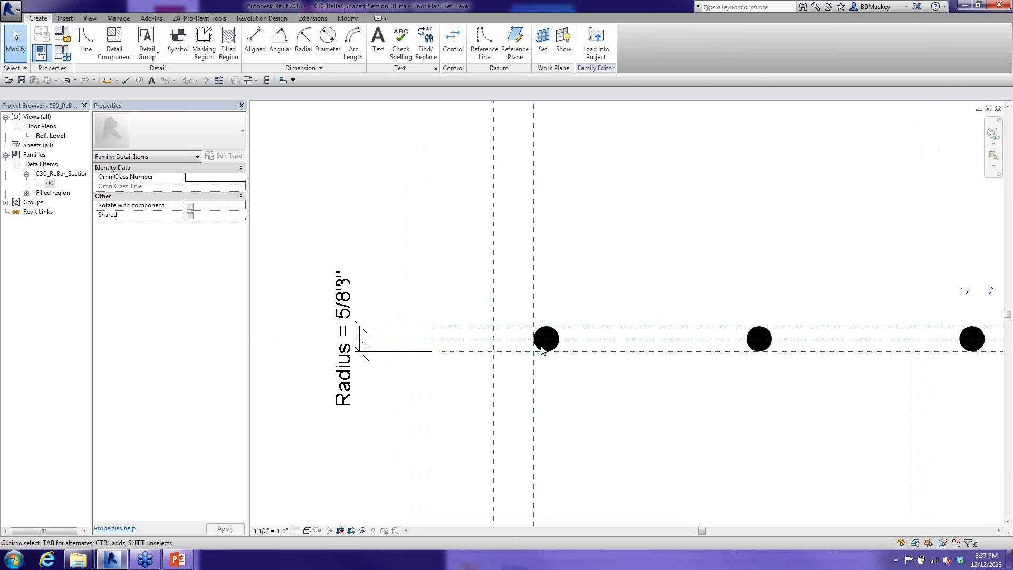
{"action": "left_click", "coordinate": [515, 352]}
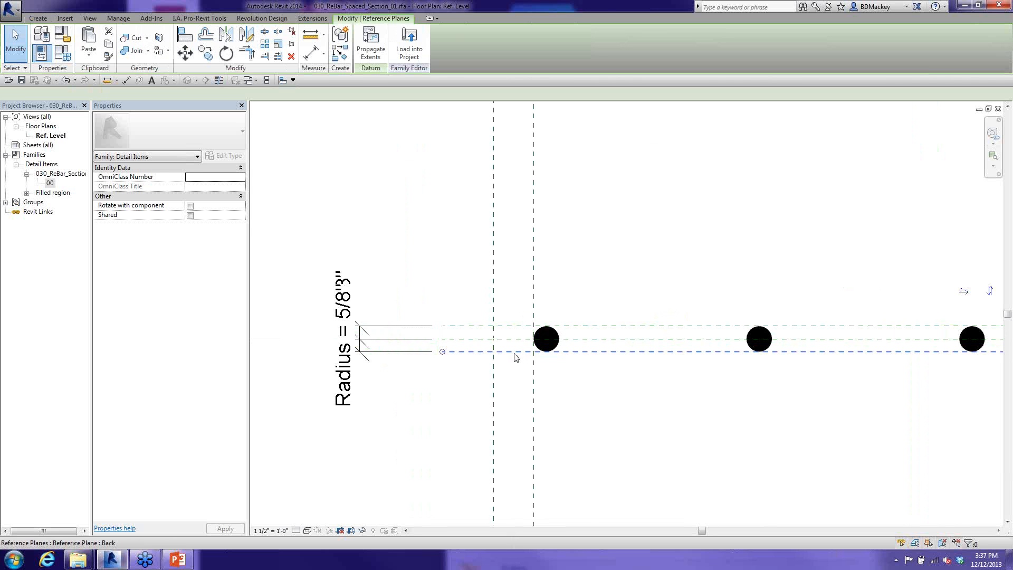
{"action": "left_click", "coordinate": [516, 339]}
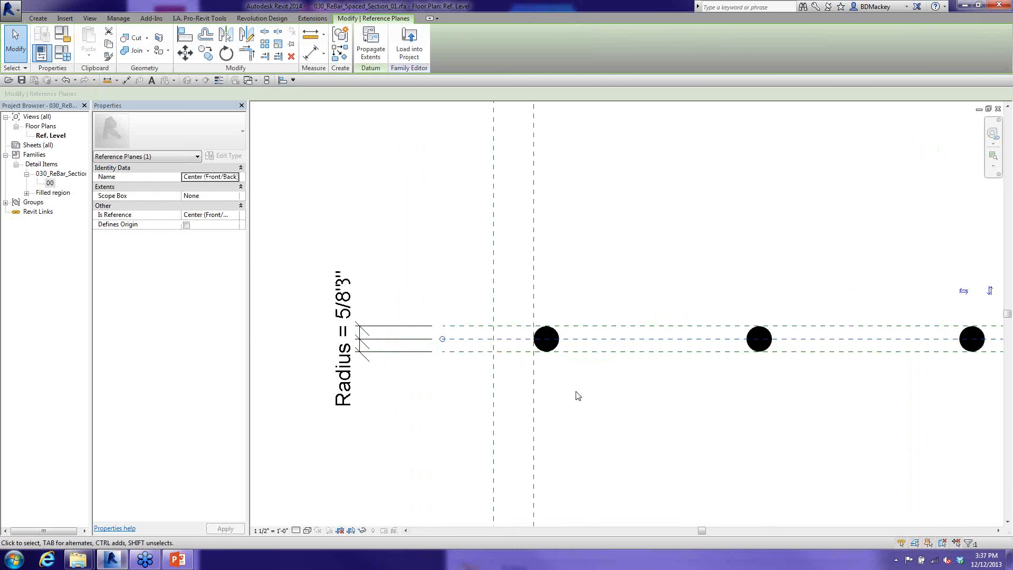
{"action": "key", "text": "Escape"}
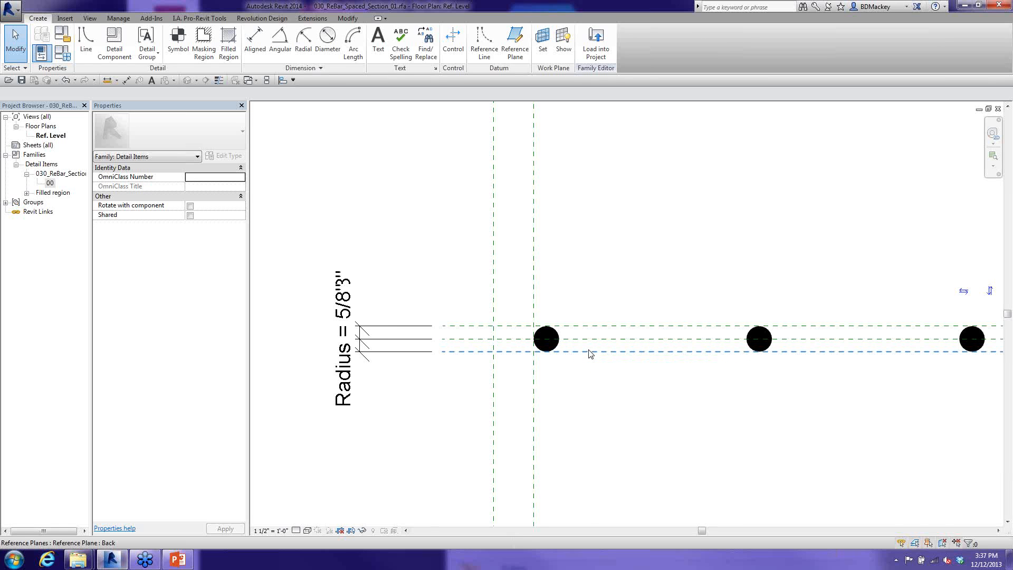
- Test the array in the family types by applying a Length of 3' 6" and a Length of 3' 0"
{"action": "scroll", "coordinate": [589, 355], "scroll_direction": "down", "scroll_amount": 2}
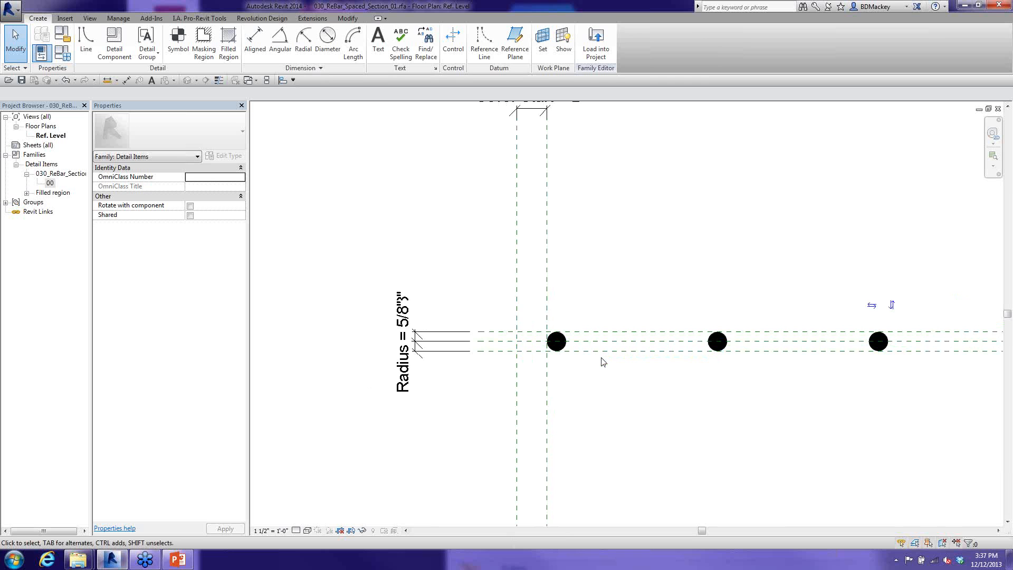
{"action": "scroll", "coordinate": [601, 365], "scroll_direction": "down", "scroll_amount": 3}
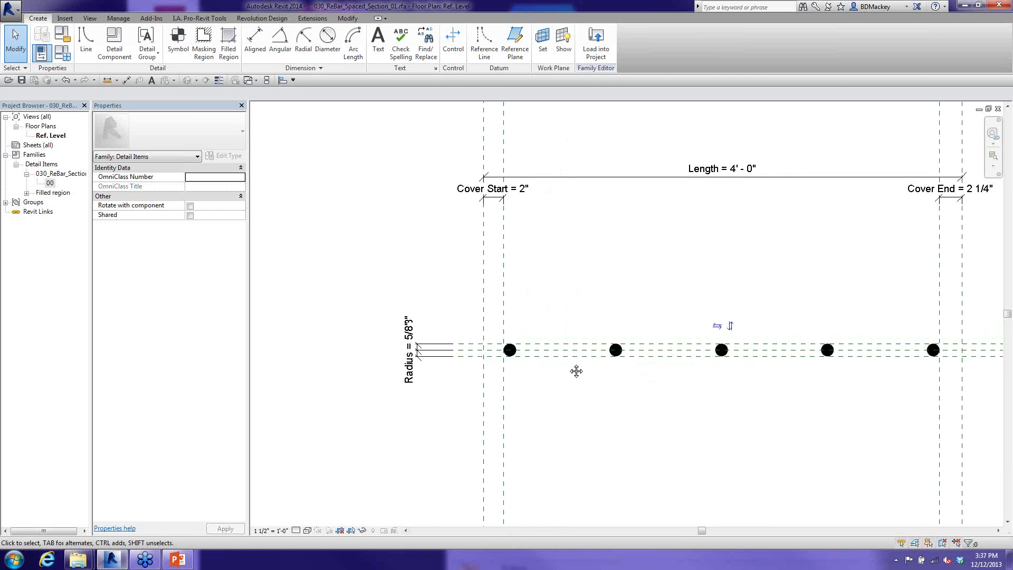
{"action": "middle_click_drag", "start_coordinate": [577, 369], "coordinate": [499, 361]}
{"action": "left_click", "coordinate": [63, 54]}
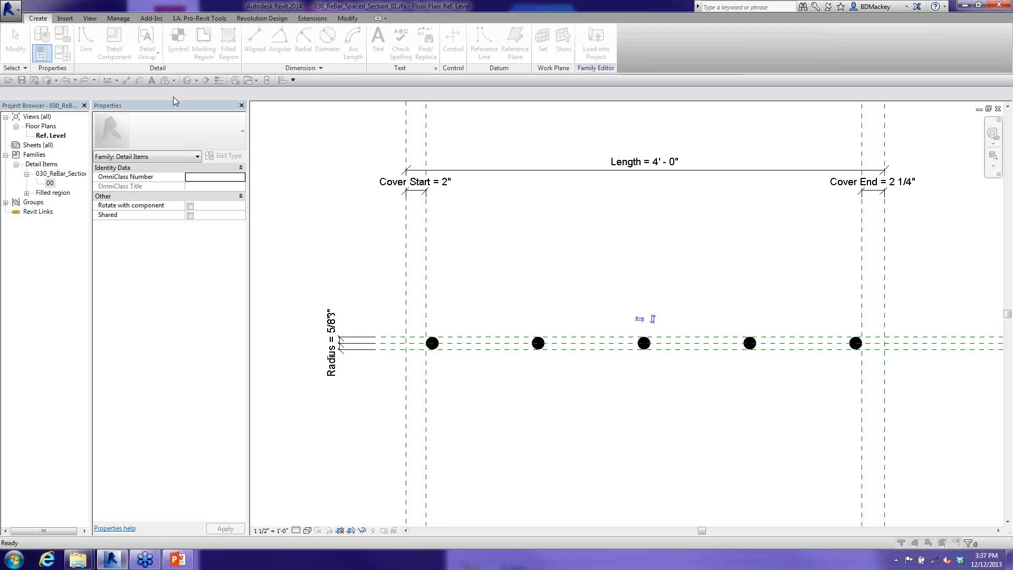
{"action": "type", "text": "3.5"}
{"action": "key", "text": "Tab"}
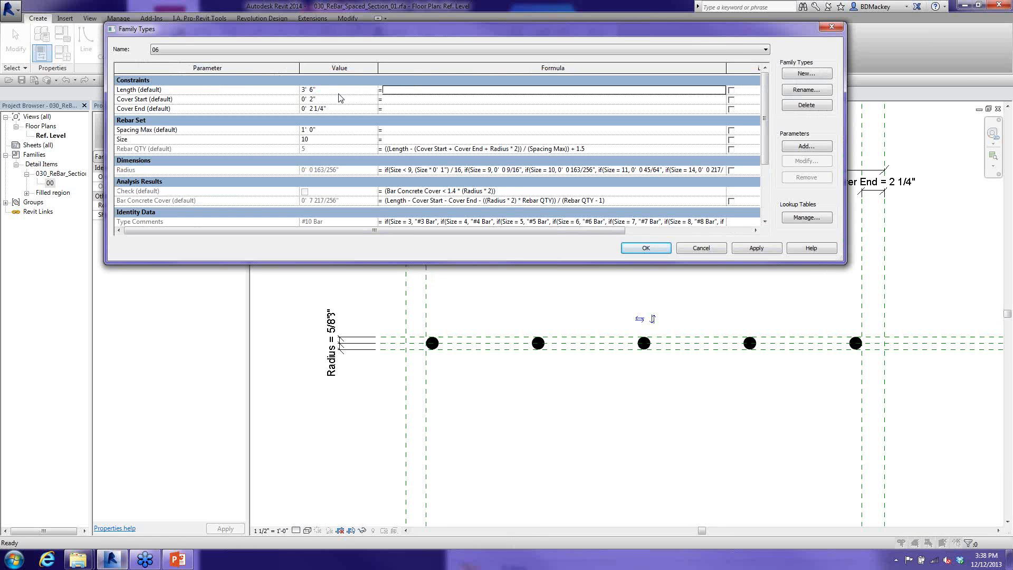
{"action": "left_click", "coordinate": [756, 248]}
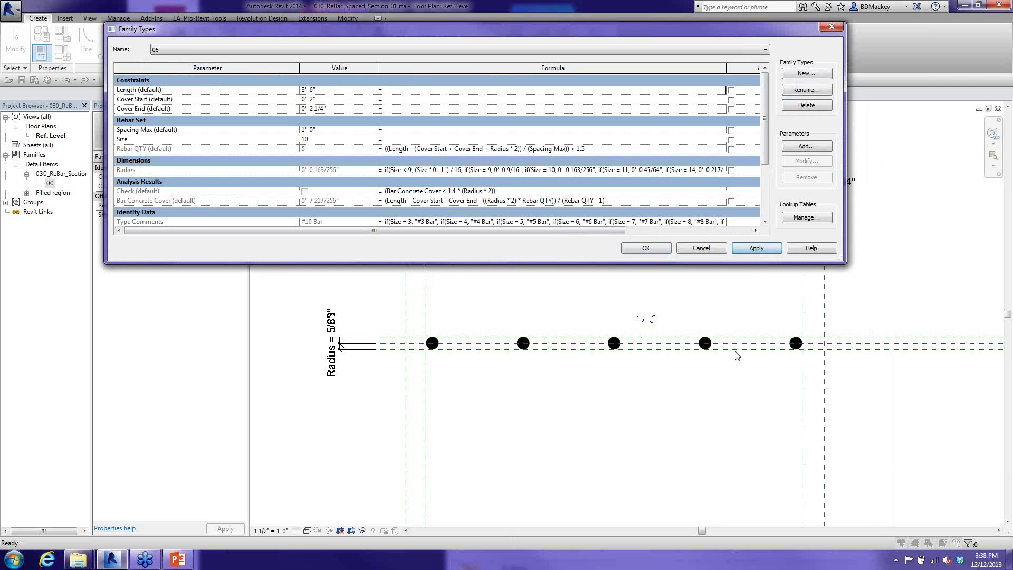
{"action": "left_click", "coordinate": [334, 91]}
{"action": "type", "text": "3"}
{"action": "key", "text": "Tab"}
{"action": "left_click", "coordinate": [747, 248]}
- Set the Length parameter of type 06 to 4' 1"
{"action": "left_click", "coordinate": [340, 90]}
{"action": "type", "text": "4-1"}
{"action": "key", "text": "Tab"}
- Switch the family type to 10 and return to type 06
{"action": "left_click", "coordinate": [231, 53]}
{"action": "left_click", "coordinate": [263, 109]}
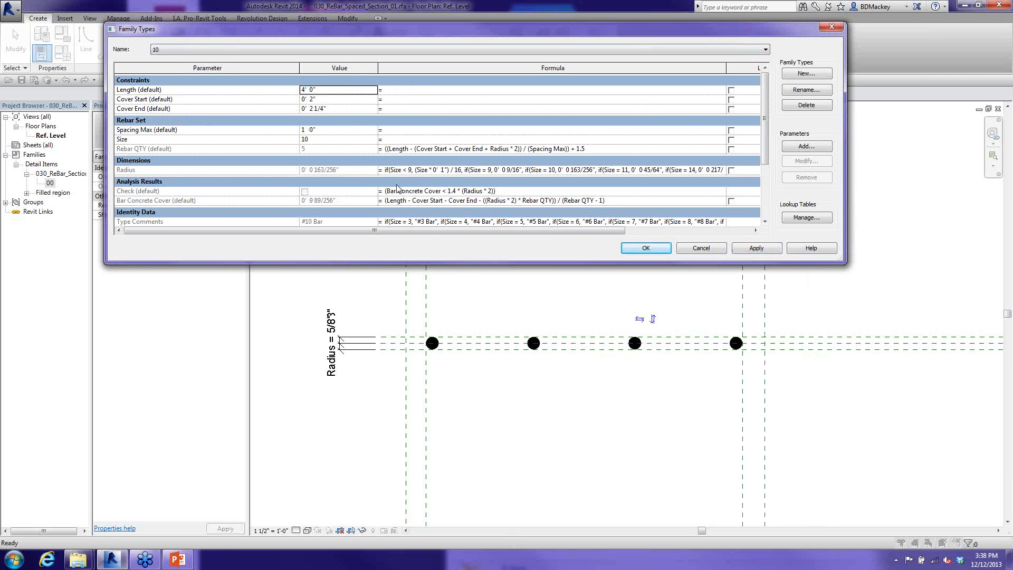
{"action": "left_click", "coordinate": [195, 50]}
{"action": "left_click", "coordinate": [194, 52]}
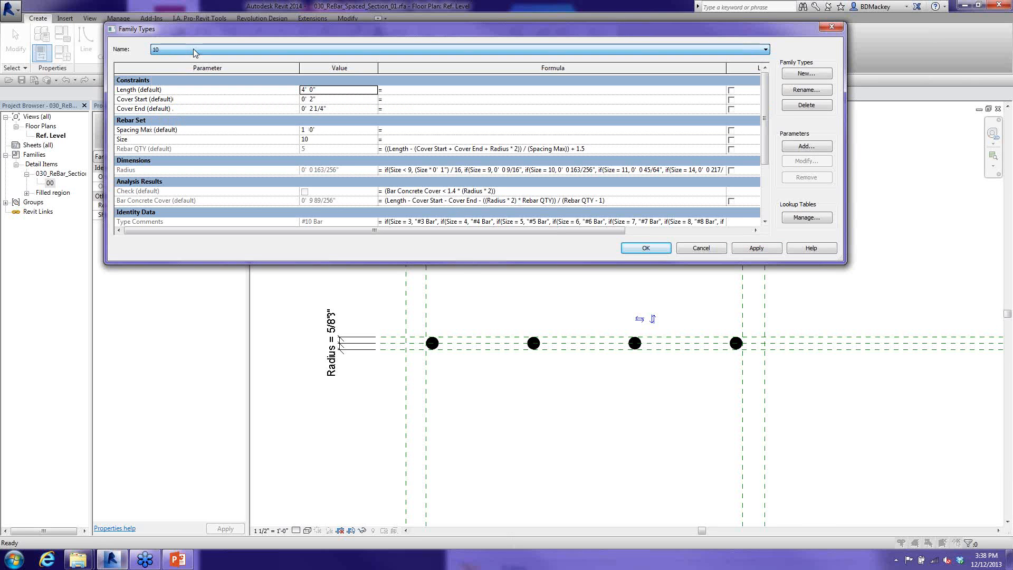
{"action": "left_click", "coordinate": [192, 49]}
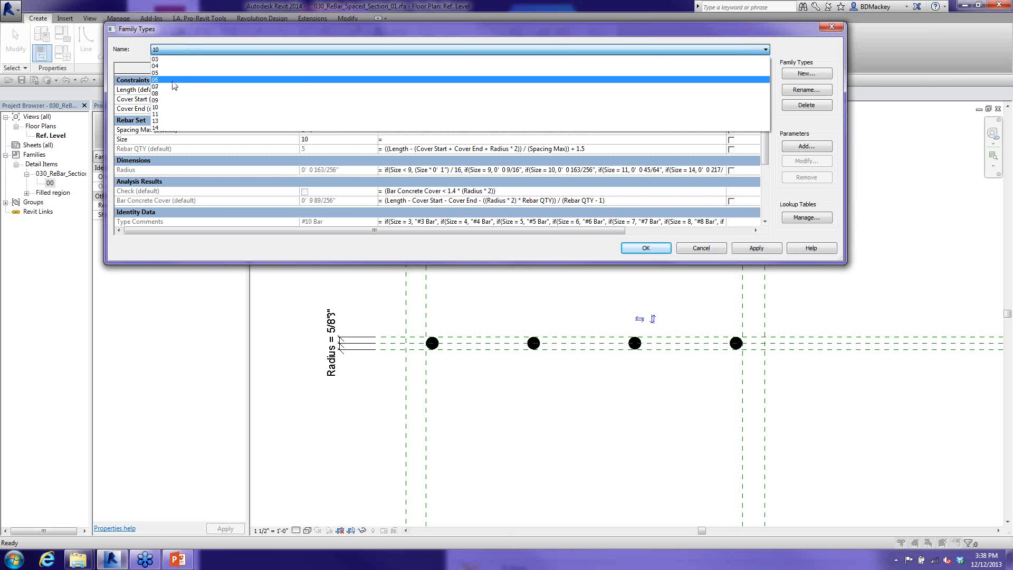
{"action": "left_click", "coordinate": [173, 81]}
- Set the Size parameter of type 06 to 6 and accept the family types
{"action": "left_click", "coordinate": [317, 141]}
{"action": "key", "text": "Tab"}
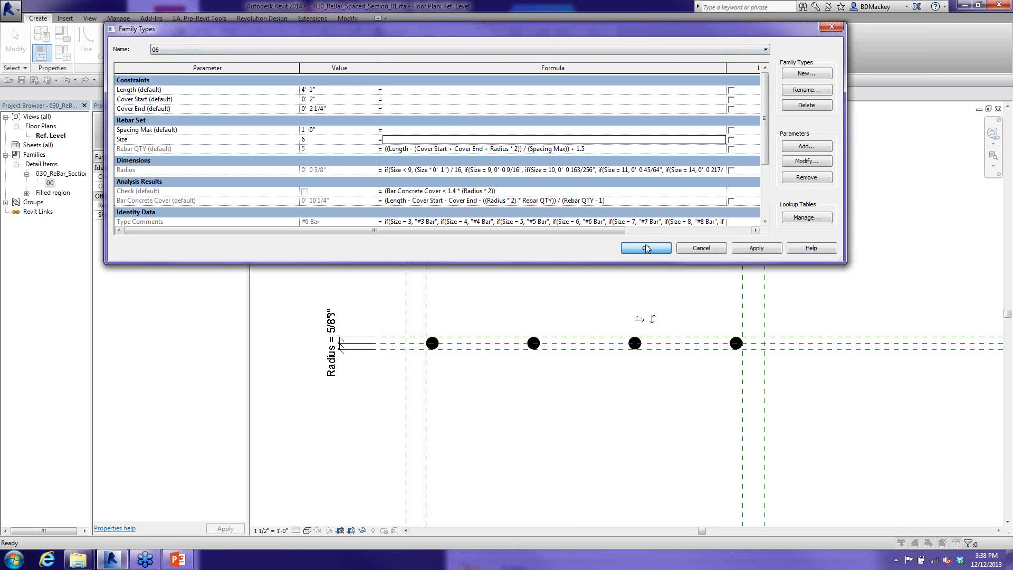
{"action": "left_click", "coordinate": [644, 244]}
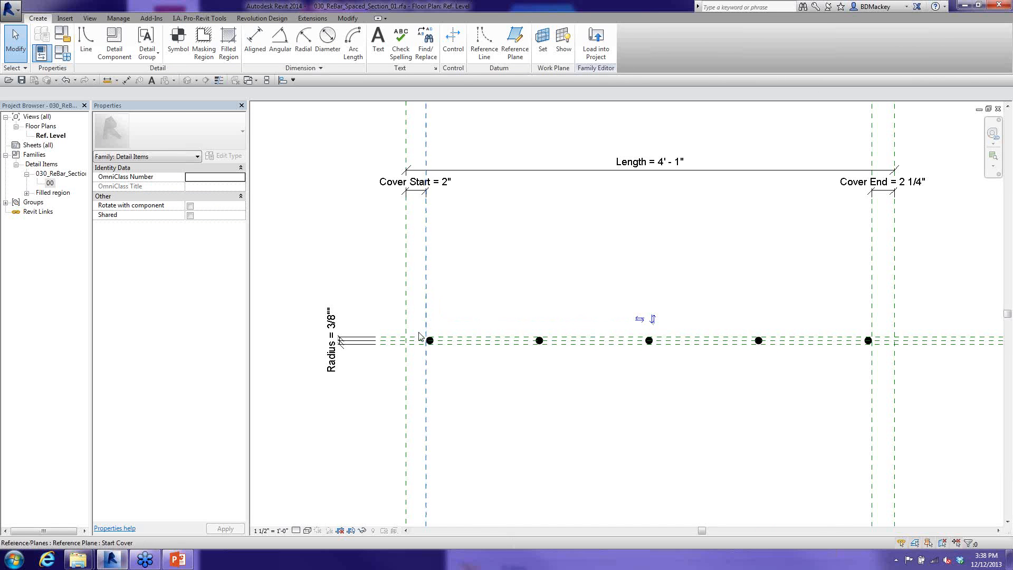
- Reopen the family types in an enlarged dialog and examine the Size parameter's properties without changing them
{"action": "left_click", "coordinate": [60, 55]}
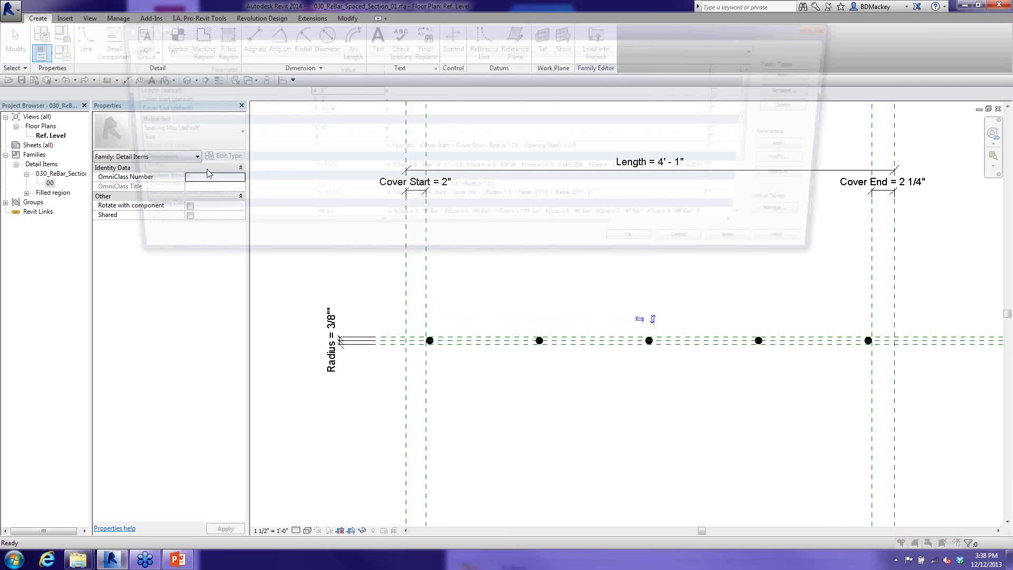
{"action": "left_click_drag", "start_coordinate": [841, 263], "coordinate": [880, 332]}
{"action": "left_click", "coordinate": [190, 132]}
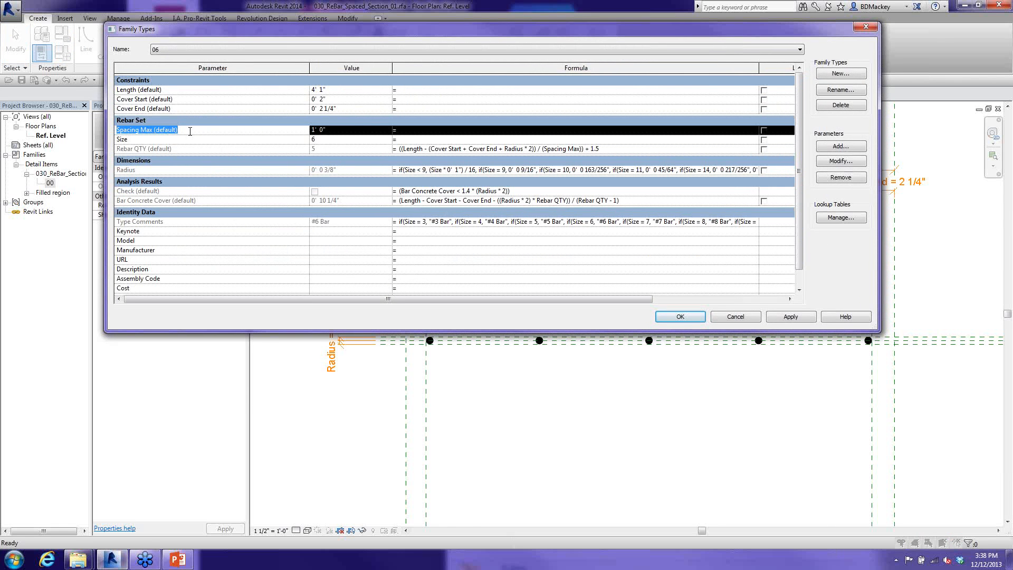
{"action": "left_click", "coordinate": [176, 141]}
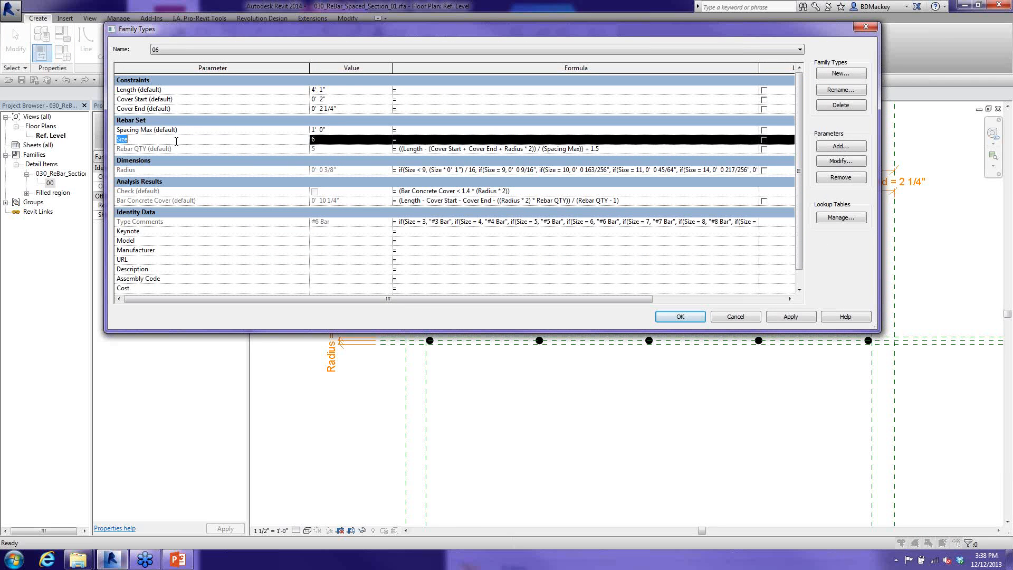
{"action": "left_click", "coordinate": [840, 161]}
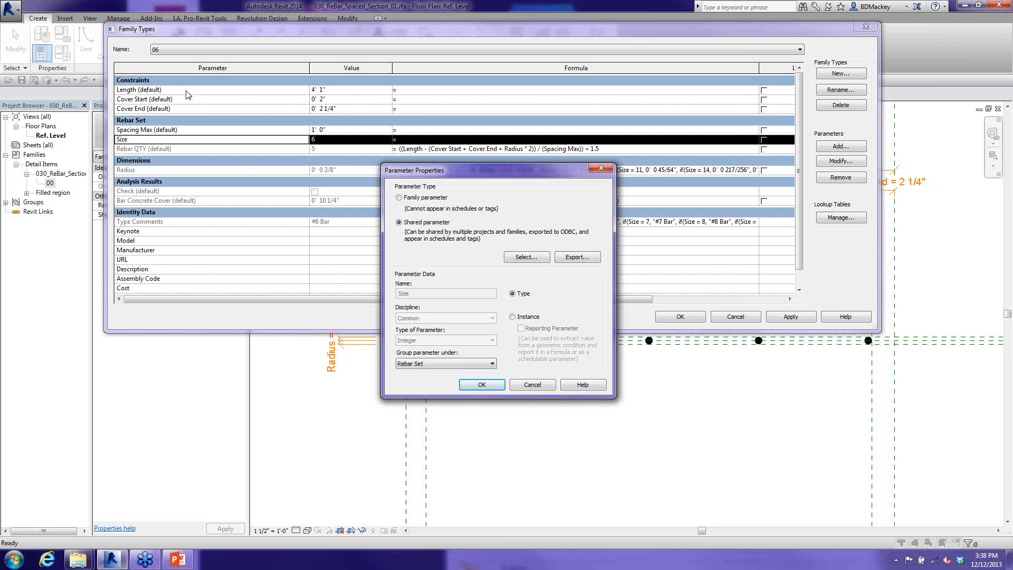
{"action": "left_click", "coordinate": [521, 383]}
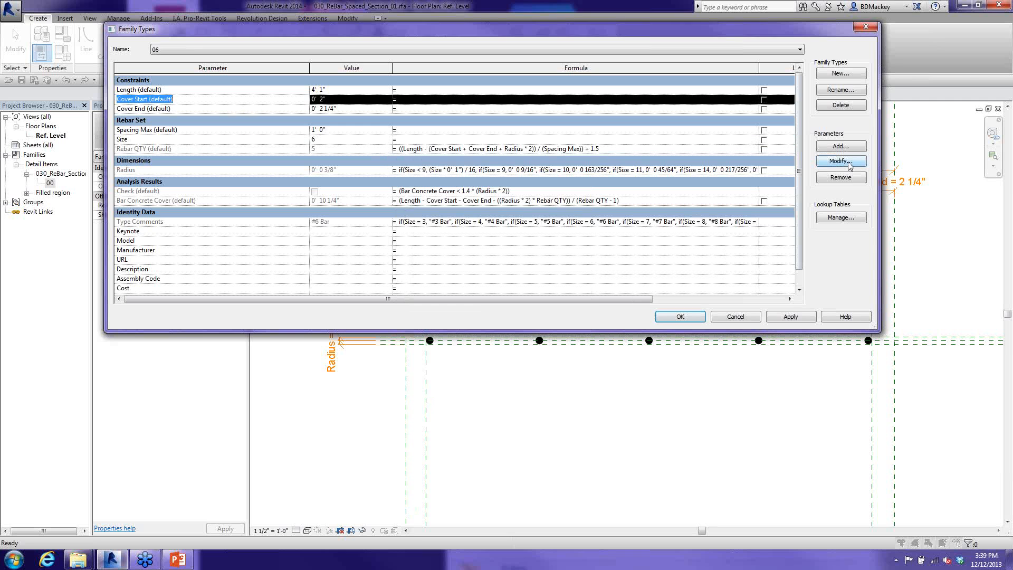
- Examine the properties of the Cover Start and Spacing Max parameters without changes, and close the family types
{"action": "left_click", "coordinate": [841, 161]}
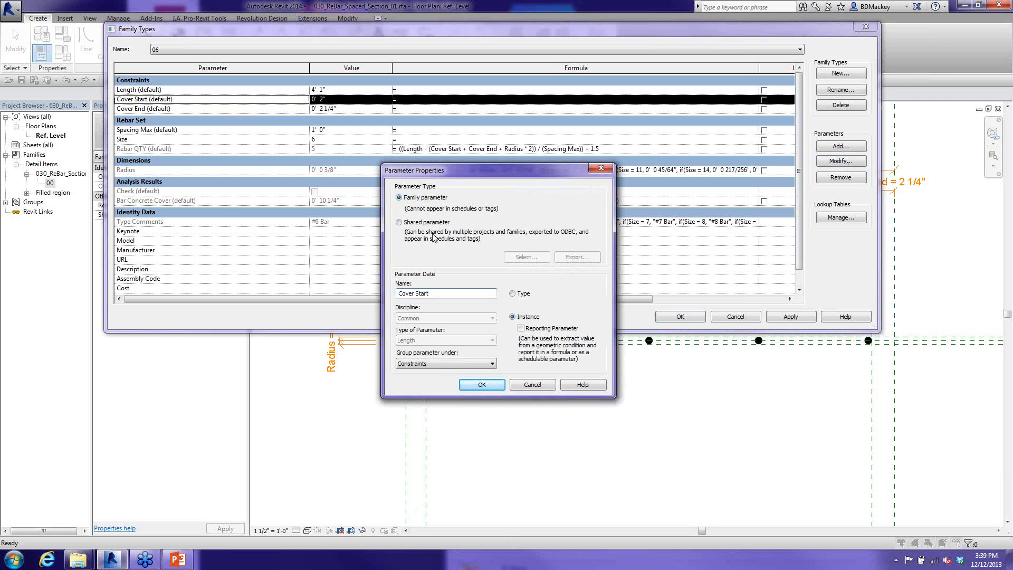
{"action": "left_click", "coordinate": [533, 384]}
{"action": "left_click", "coordinate": [161, 131]}
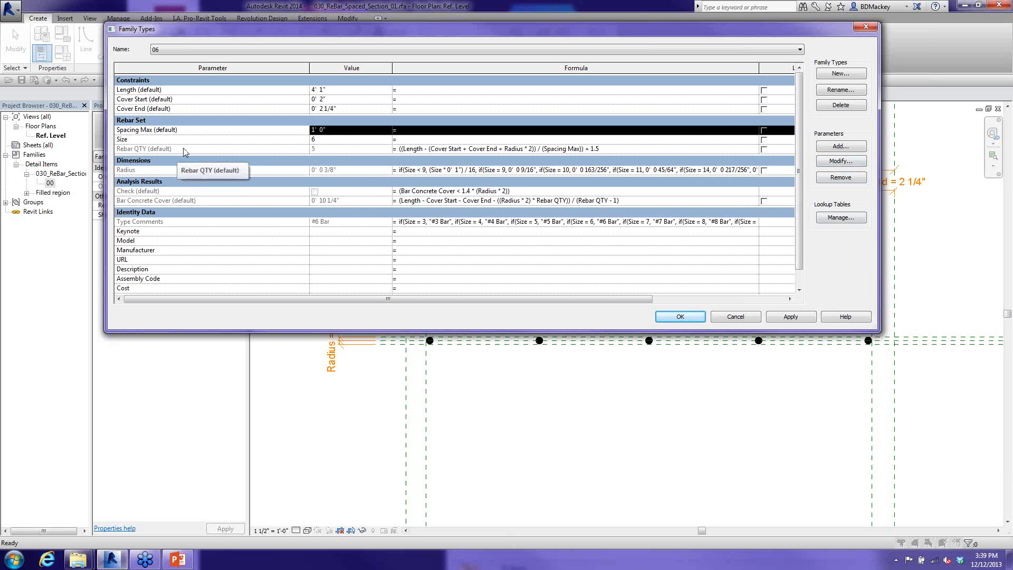
{"action": "left_click", "coordinate": [835, 170]}
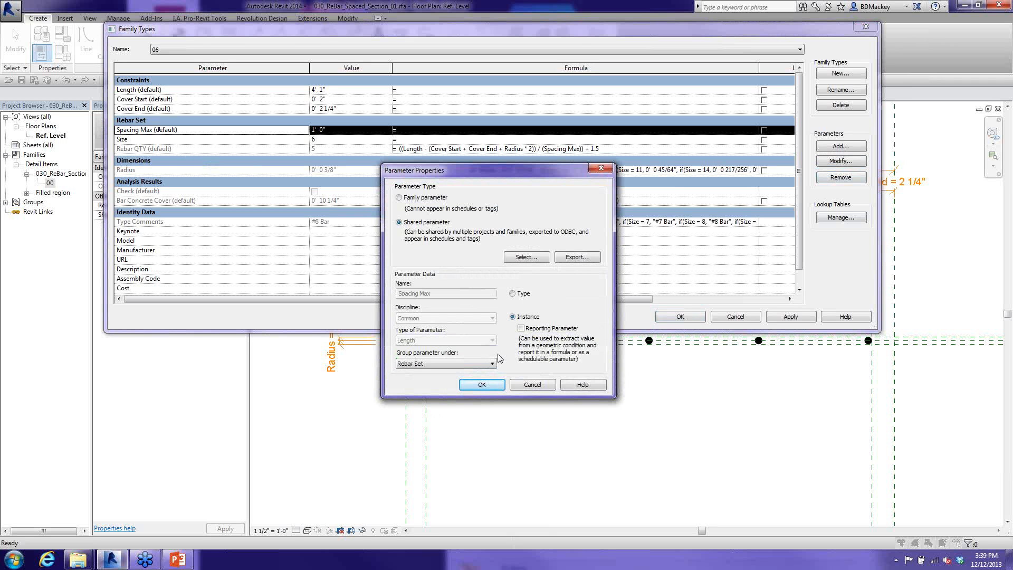
{"action": "left_click", "coordinate": [530, 384]}
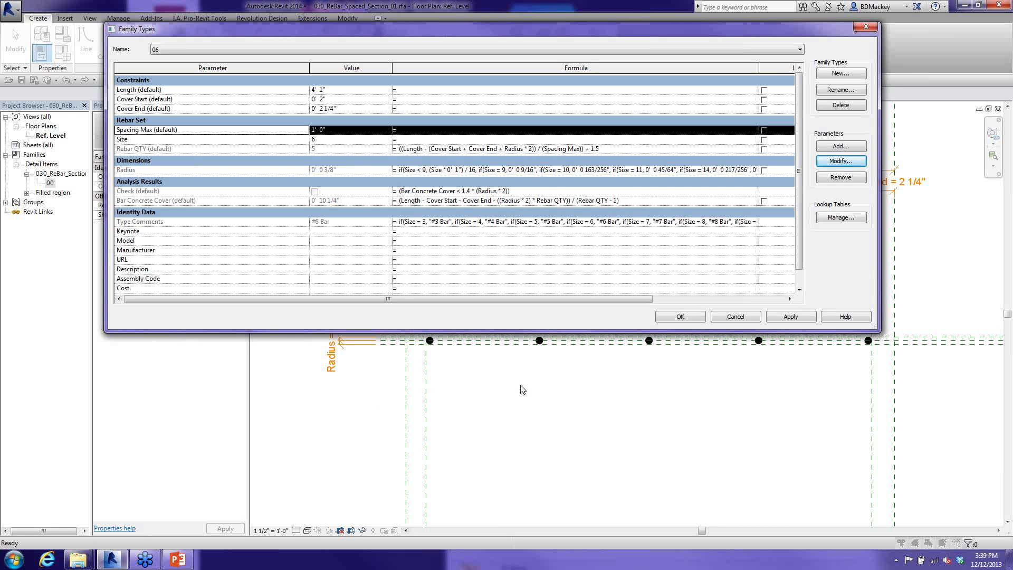
{"action": "left_click", "coordinate": [681, 317]}
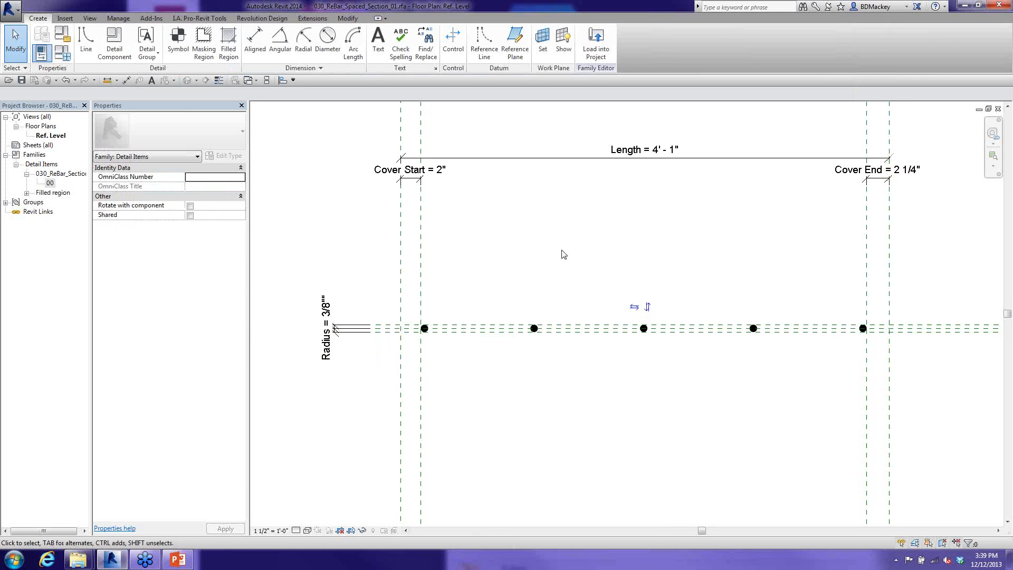
- Load the spaced rebar section family into the open details project
{"action": "left_click", "coordinate": [596, 51]}
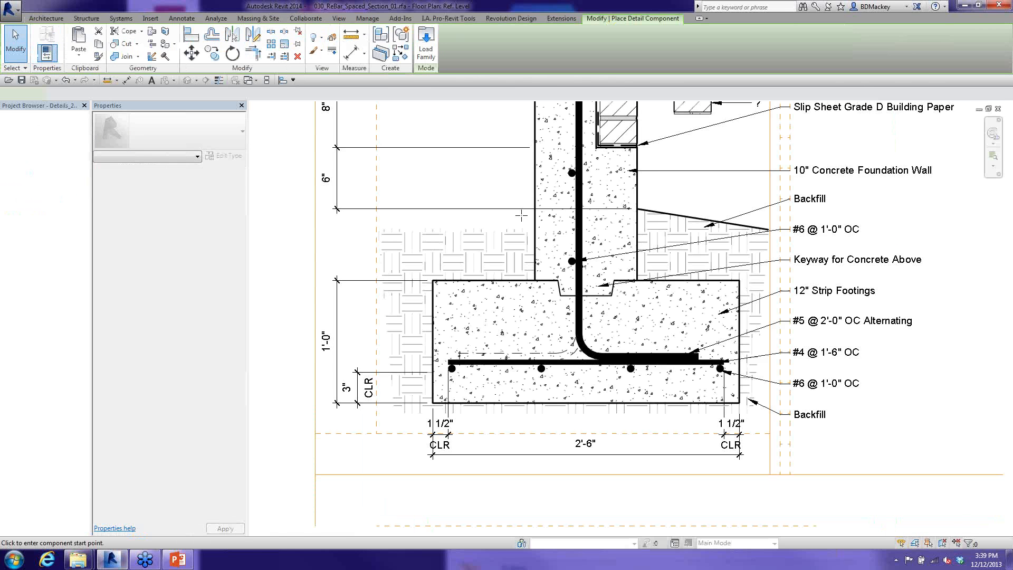
- Place a type 03 spaced rebar section along the full bottom edge of the footing, corner to corner
{"action": "middle_click_drag", "start_coordinate": [529, 210], "coordinate": [525, 141]}
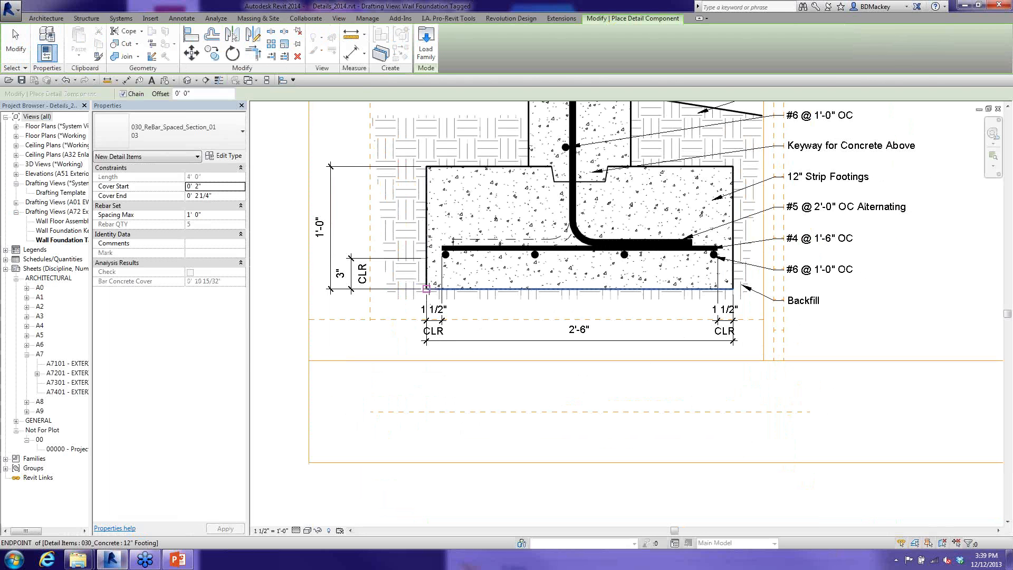
{"action": "left_click", "coordinate": [425, 289]}
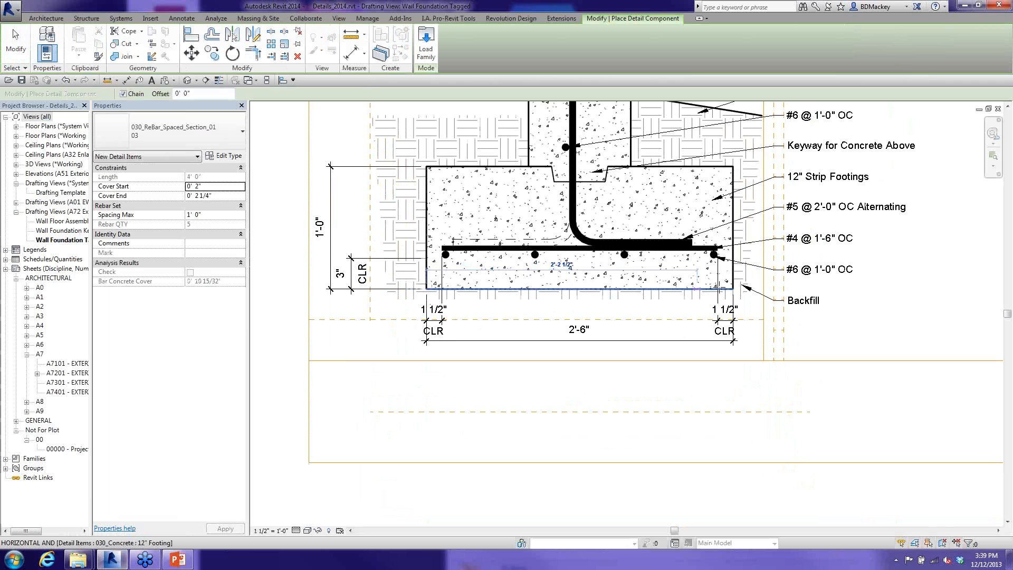
{"action": "left_click", "coordinate": [733, 288]}
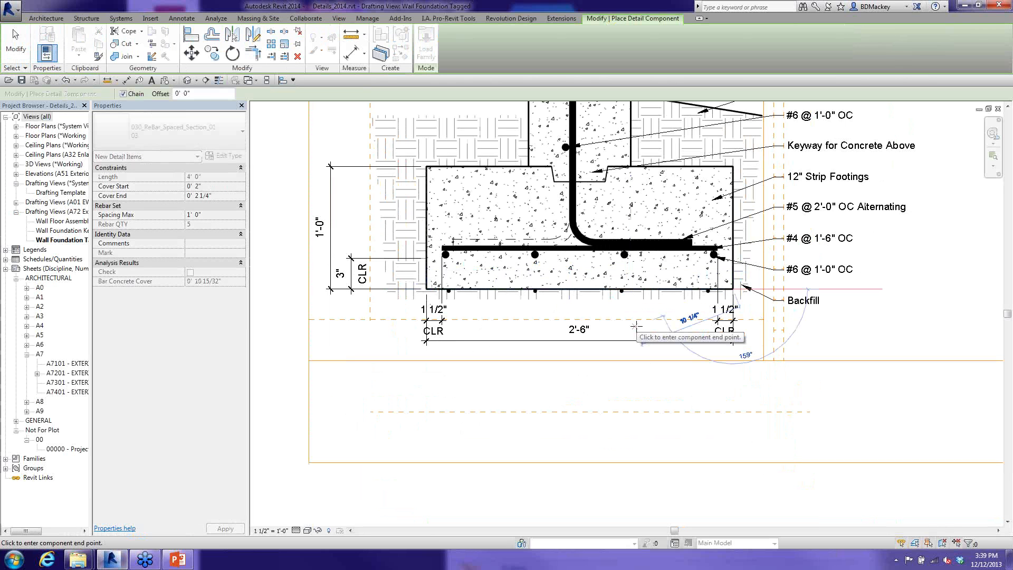
{"action": "key", "text": "Escape"}
- Set both Cover Start and Cover End of the newly placed rebar section to 0' 3"
{"action": "scroll", "coordinate": [401, 286], "scroll_direction": "up", "scroll_amount": 5}
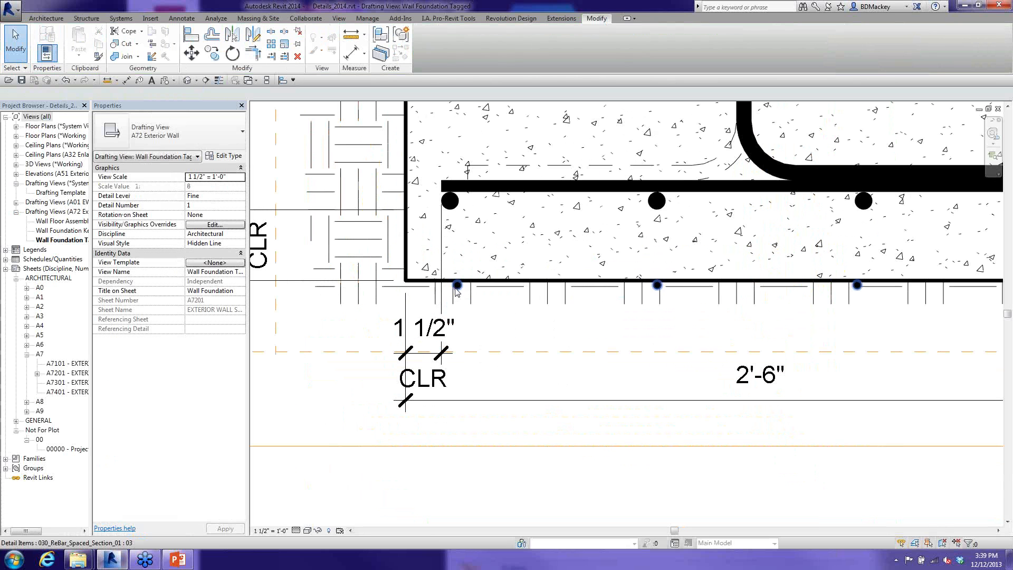
{"action": "left_click", "coordinate": [347, 273]}
{"action": "left_click", "coordinate": [230, 187]}
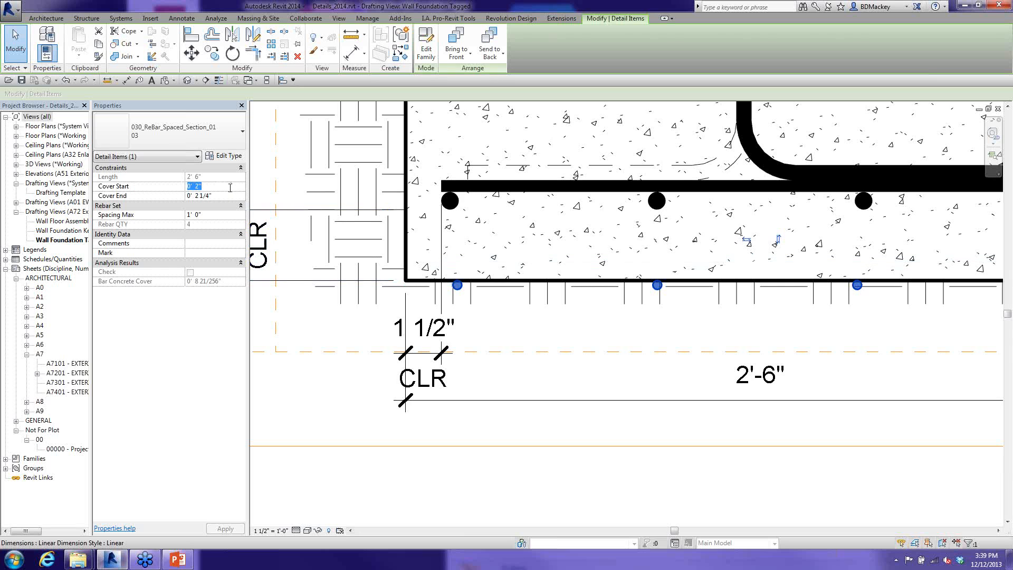
{"action": "type", "text": "-"}
{"action": "type", "text": "3"}
{"action": "left_click", "coordinate": [237, 193]}
{"action": "type", "text": "-"}
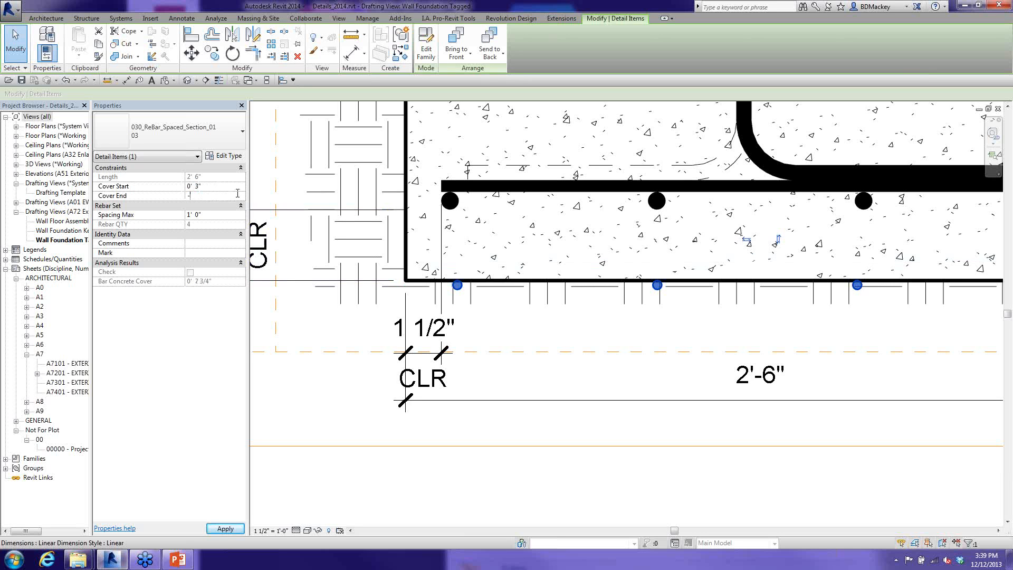
{"action": "type", "text": "3"}
{"action": "key", "text": "Return"}
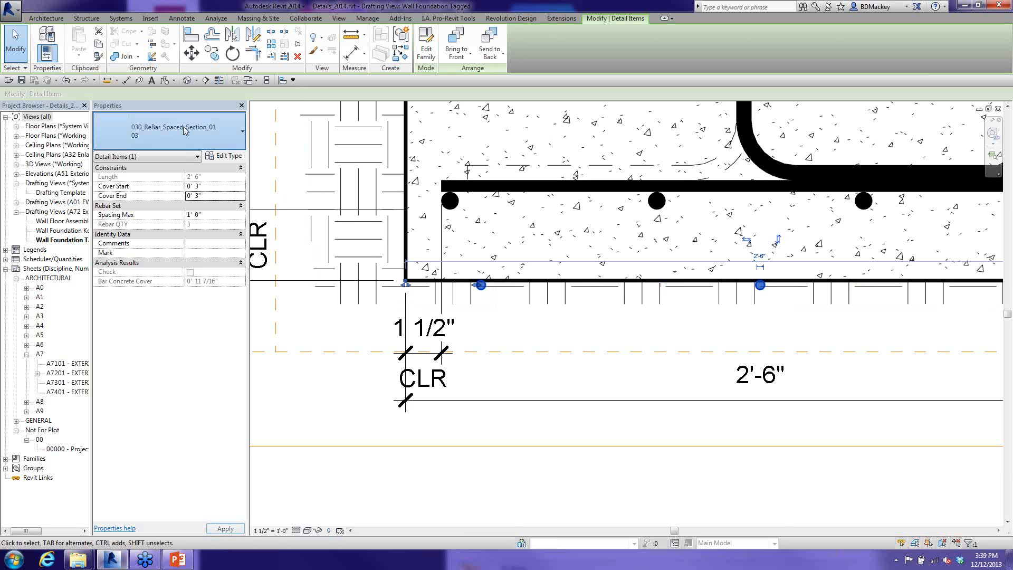
- Switch the selected spaced rebar section to type 13, and finally to type 14
{"action": "left_click", "coordinate": [185, 130]}
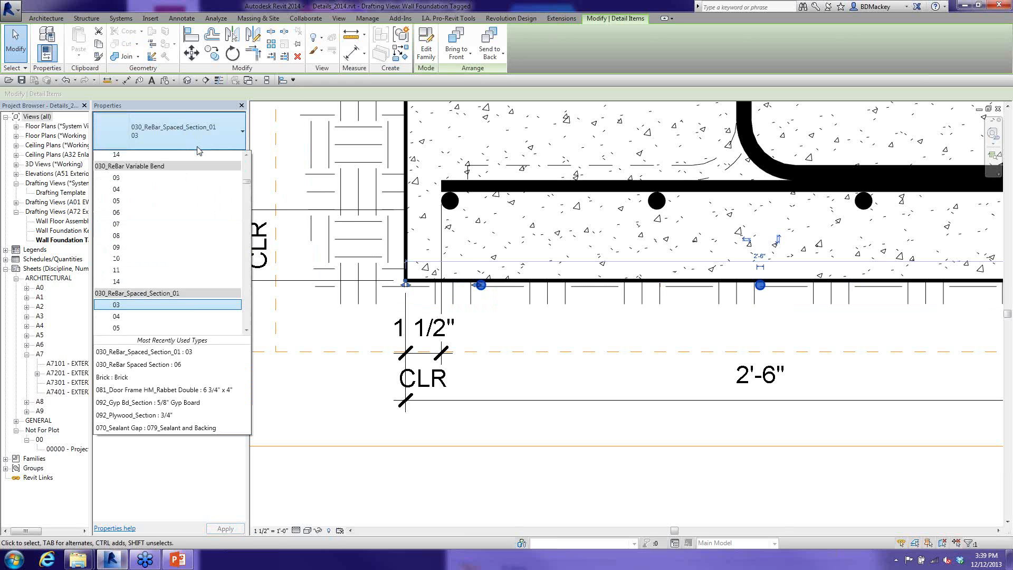
{"action": "scroll", "coordinate": [150, 325], "scroll_direction": "down", "scroll_amount": 3}
{"action": "scroll", "coordinate": [148, 324], "scroll_direction": "down", "scroll_amount": 2}
{"action": "left_click", "coordinate": [150, 314]}
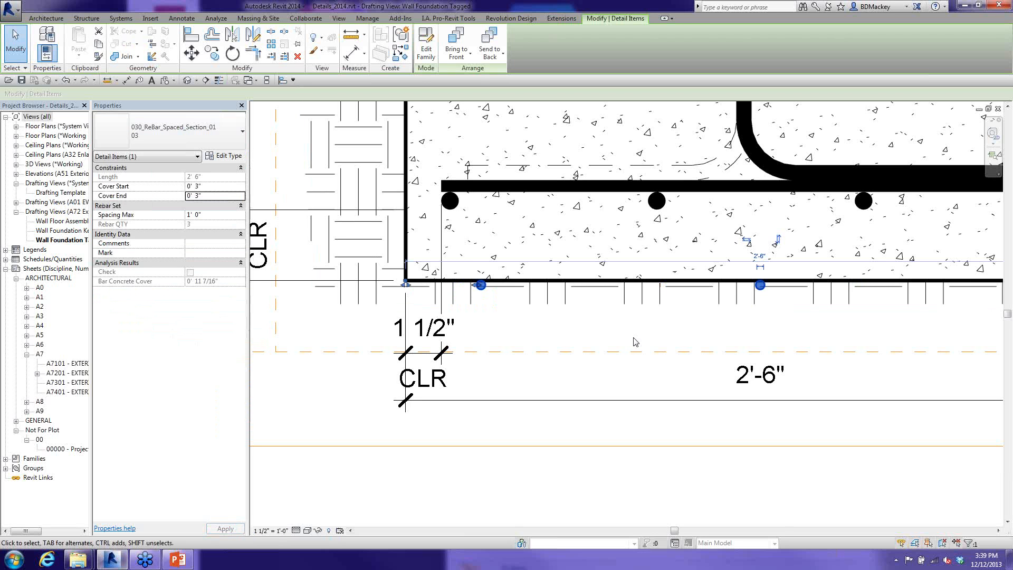
{"action": "left_click", "coordinate": [174, 131]}
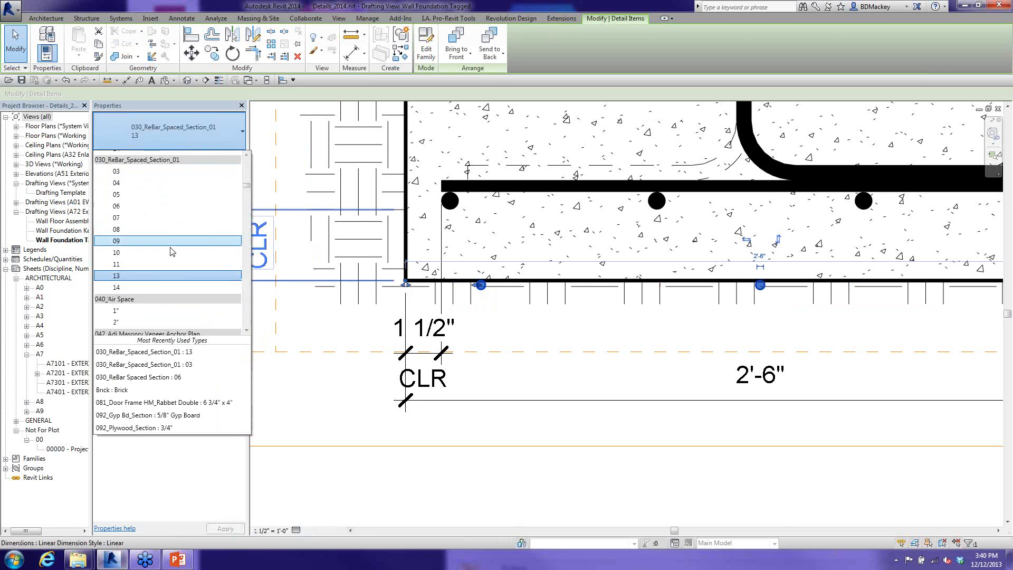
{"action": "left_click", "coordinate": [137, 288]}
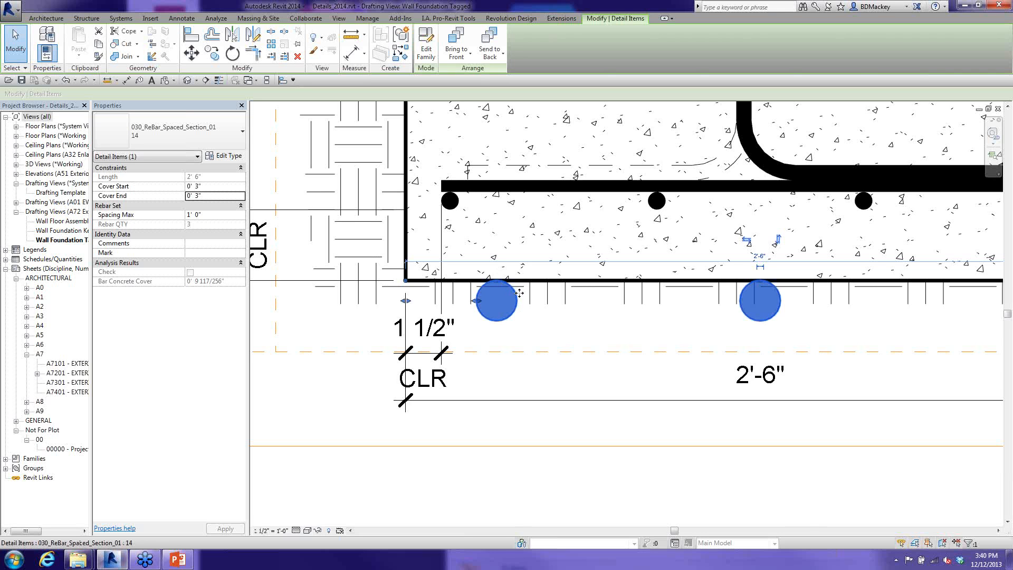
- Tag the end bar of the new rebar set with a leader, aligning the tag below the lower Backfill note
{"action": "scroll", "coordinate": [497, 278], "scroll_direction": "down", "scroll_amount": 2}
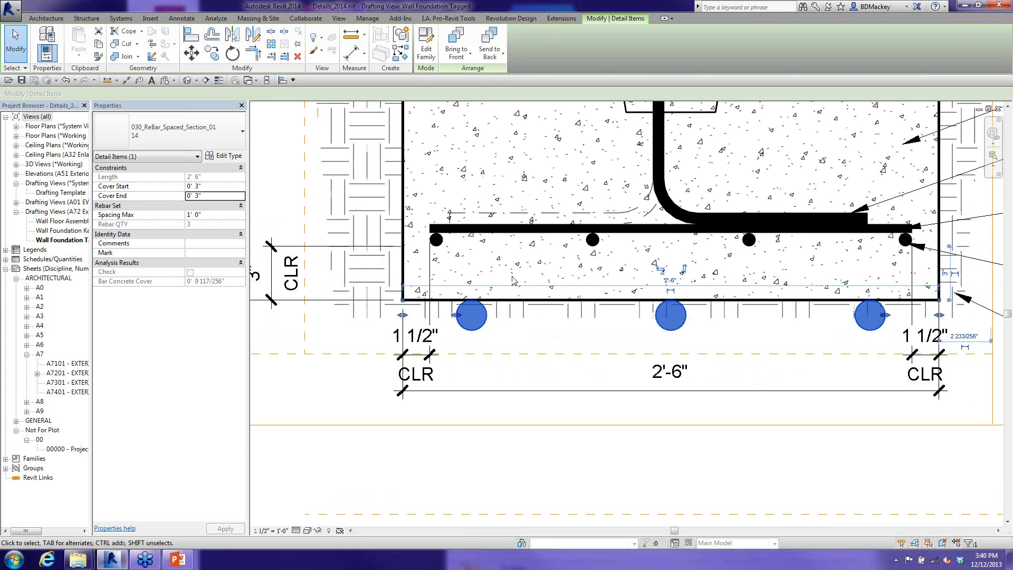
{"action": "middle_click_drag", "start_coordinate": [667, 339], "coordinate": [452, 346]}
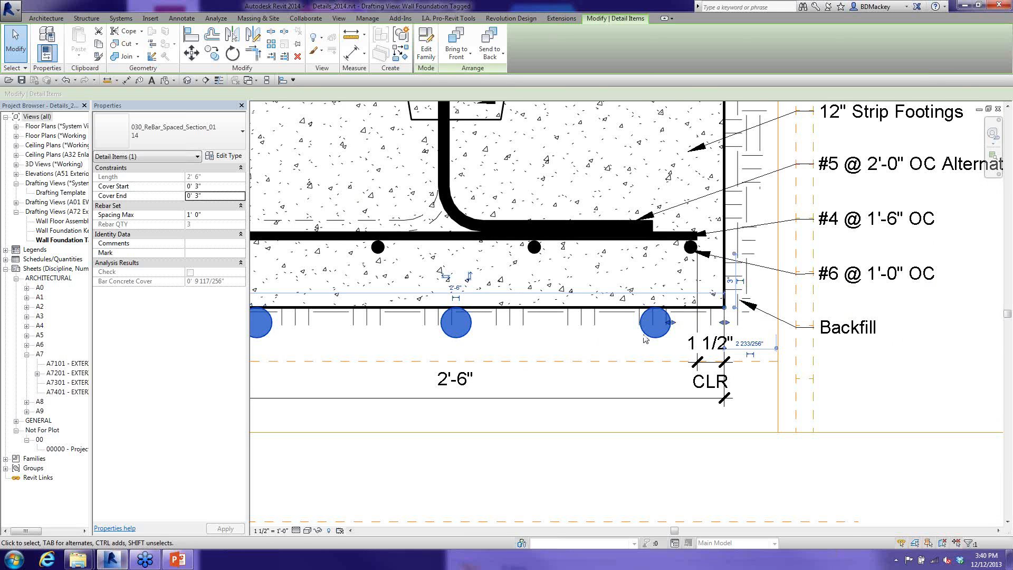
{"action": "left_click", "coordinate": [606, 352]}
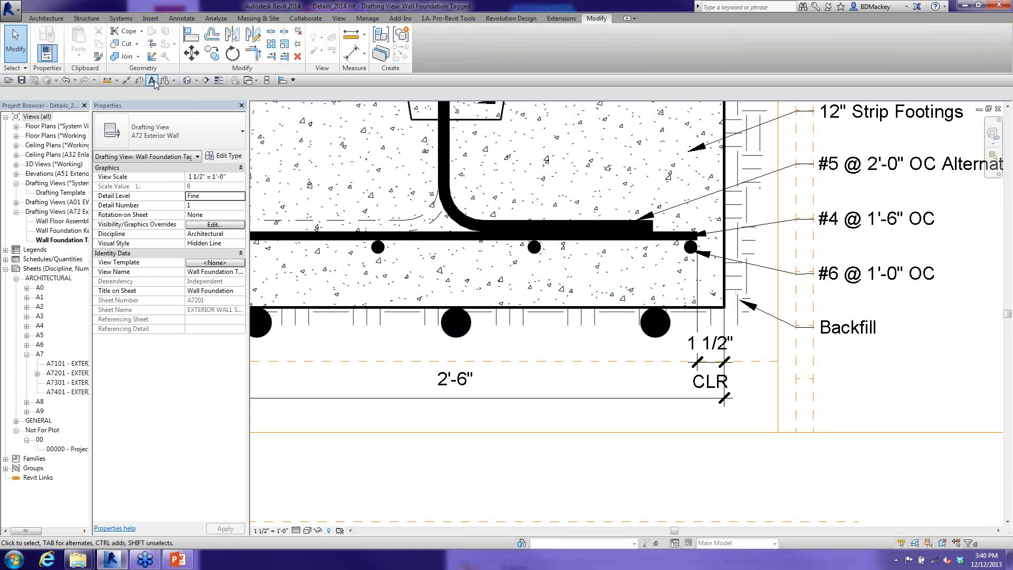
{"action": "key", "text": "t"}
{"action": "key", "text": "g"}
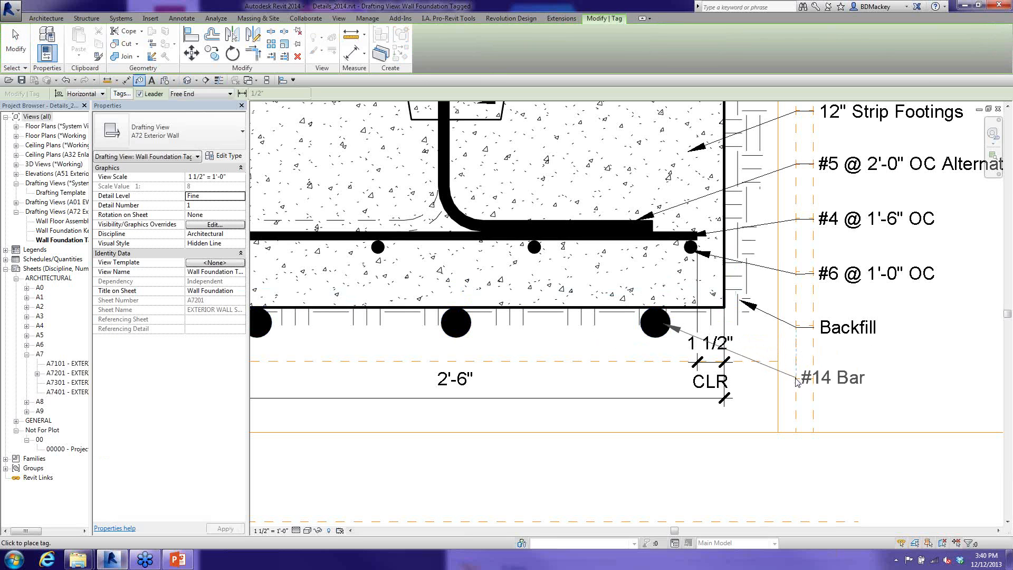
{"action": "left_click", "coordinate": [814, 381]}
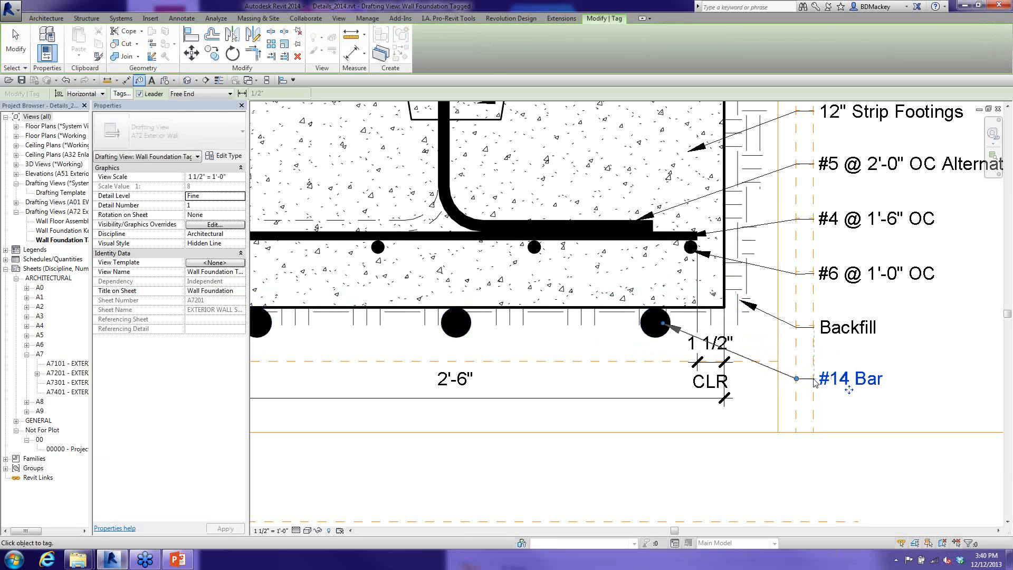
{"action": "key", "text": "Escape"}
{"action": "key", "text": "Escape"}
- Switch to the spaced rebar section family and examine its family types and formulas without changes
{"action": "key", "text": "ctrl+Tab"}
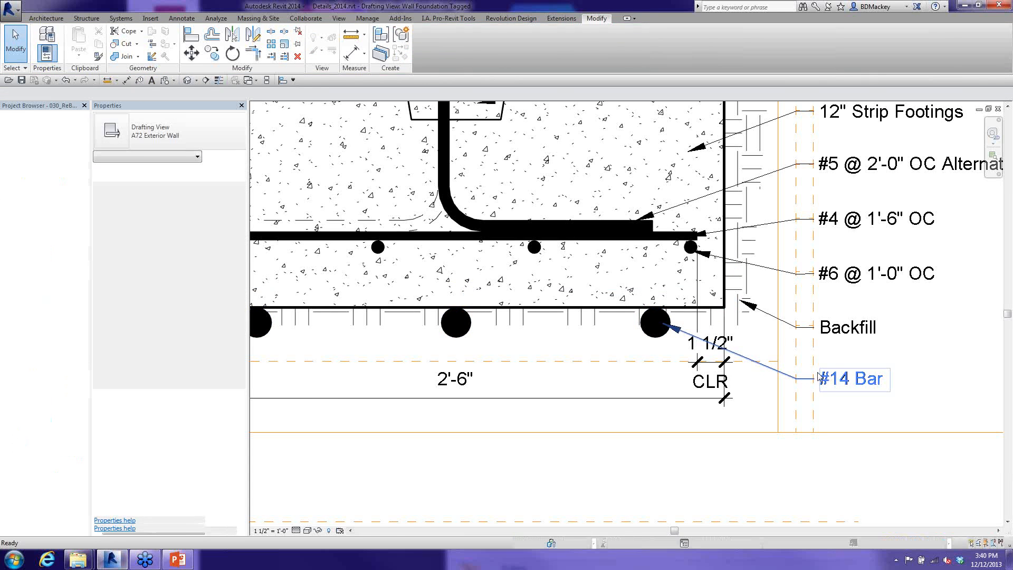
{"action": "left_click", "coordinate": [63, 54]}
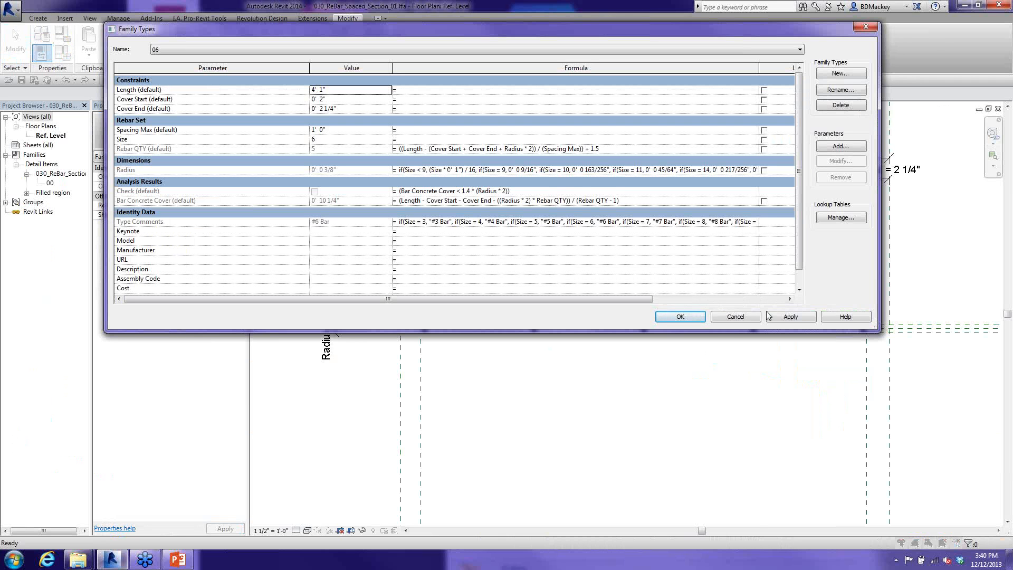
{"action": "left_click", "coordinate": [750, 319]}
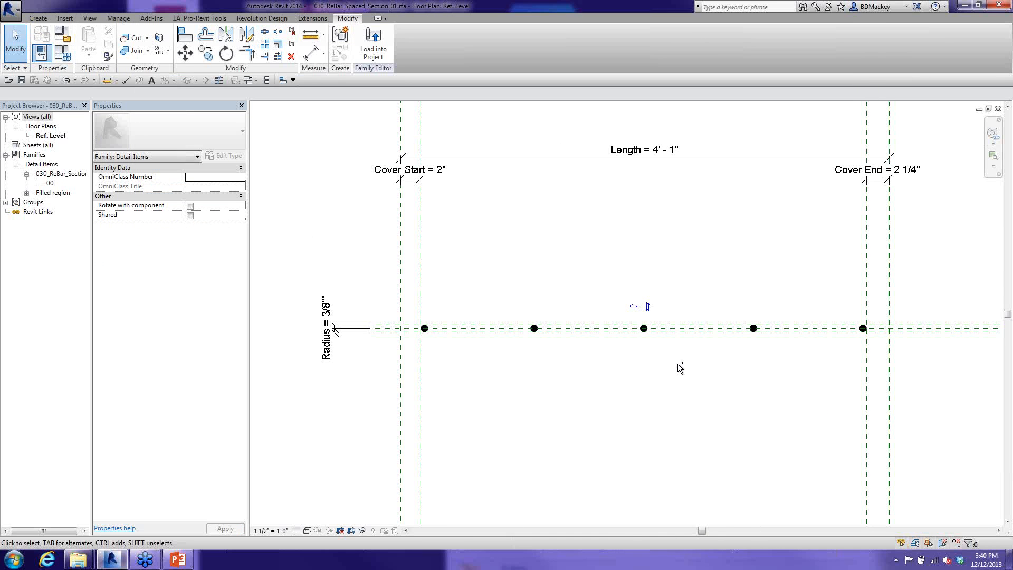
- Return to the details project, open the tag family of the #6 @ 1'-0" OC note, examine its label parameters, and close the family
{"action": "key", "text": "ctrl+Tab"}
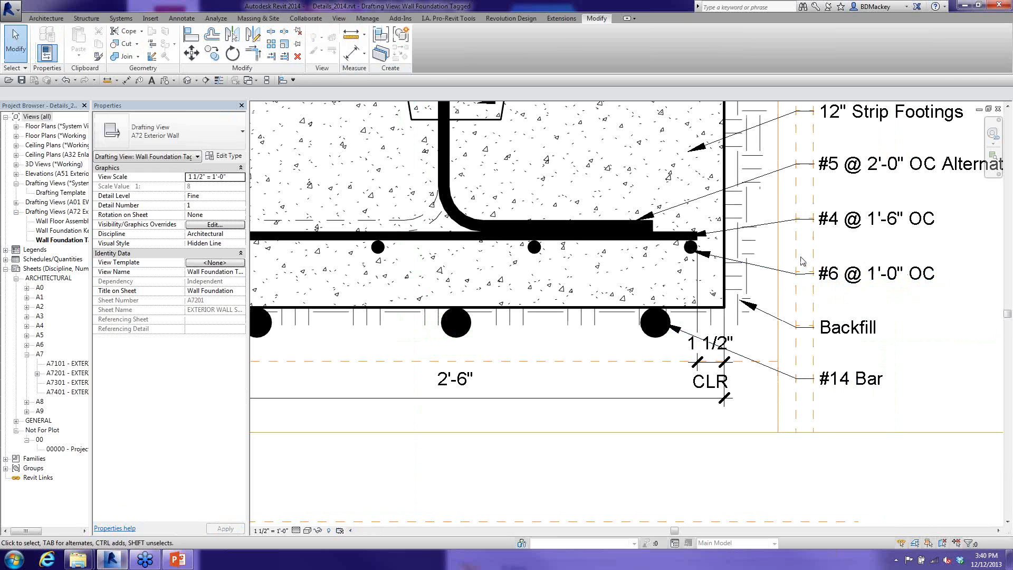
{"action": "left_click", "coordinate": [860, 285]}
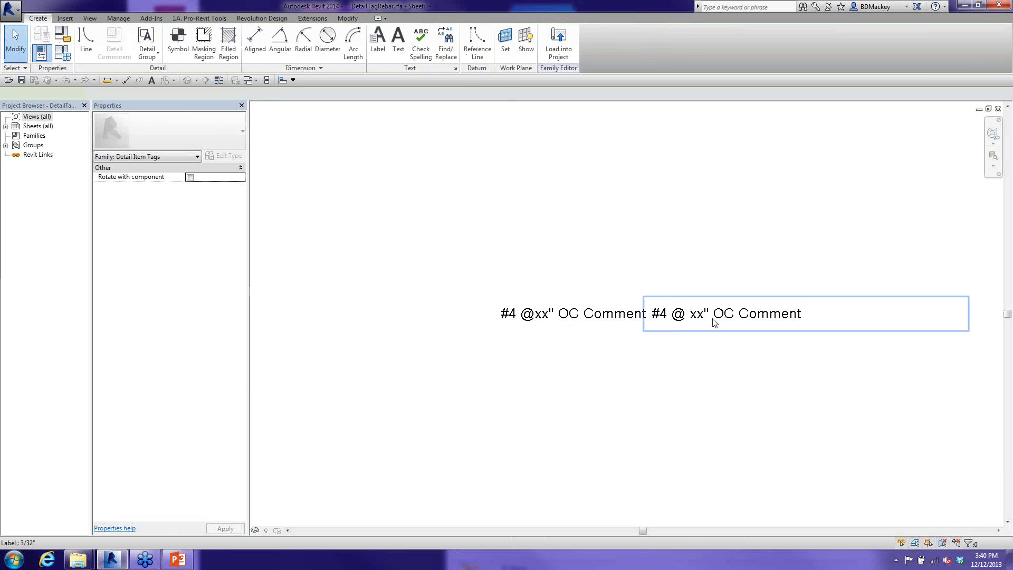
{"action": "left_click", "coordinate": [715, 323]}
{"action": "left_click", "coordinate": [225, 190]}
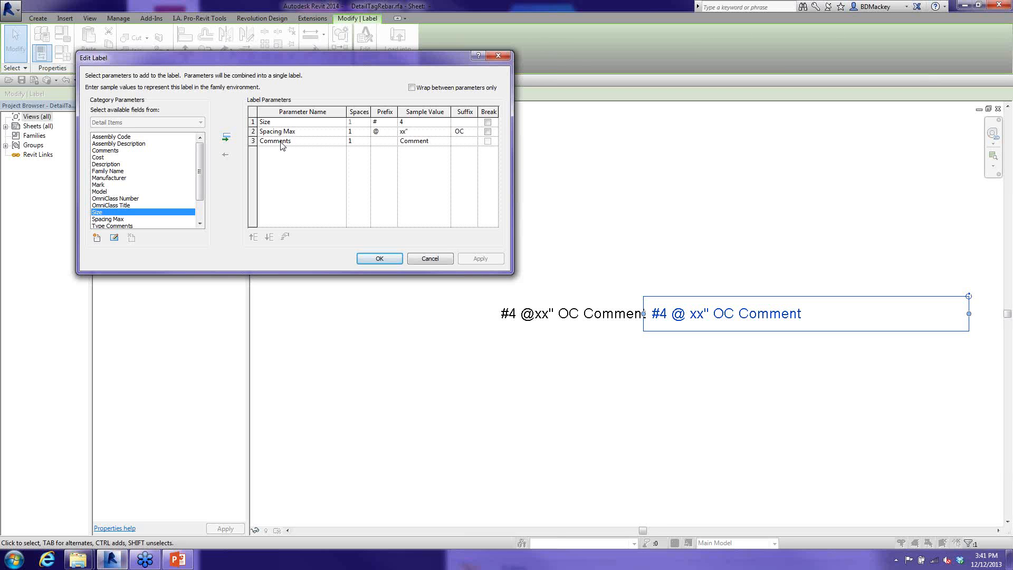
{"action": "left_click", "coordinate": [430, 259]}
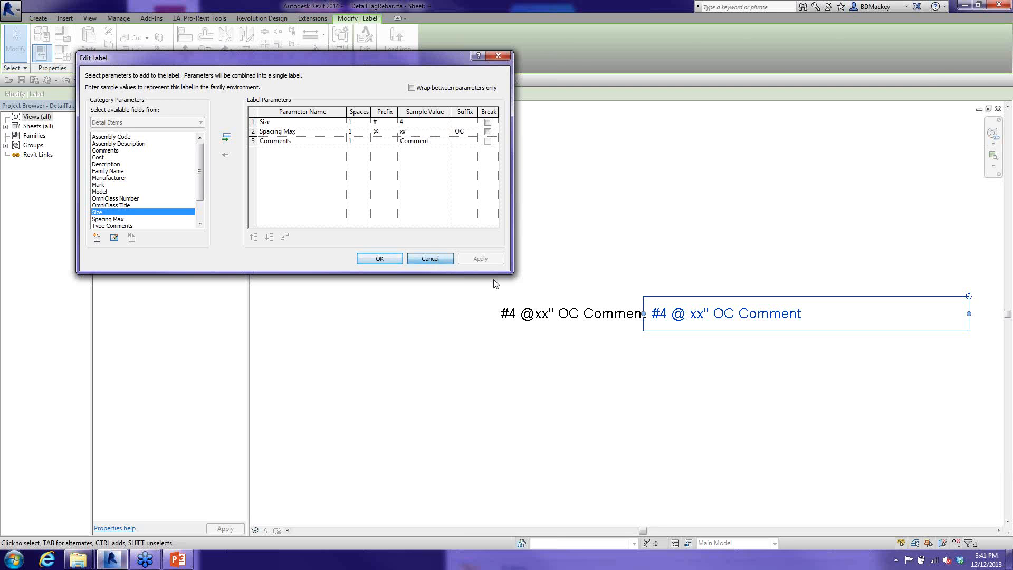
{"action": "left_click", "coordinate": [691, 243]}
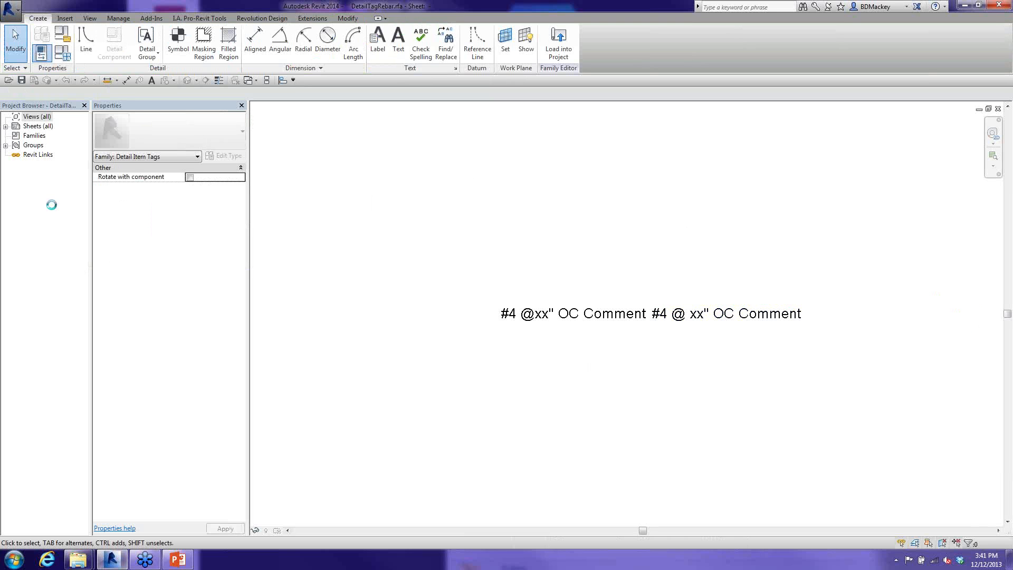
{"action": "left_click", "coordinate": [53, 301]}
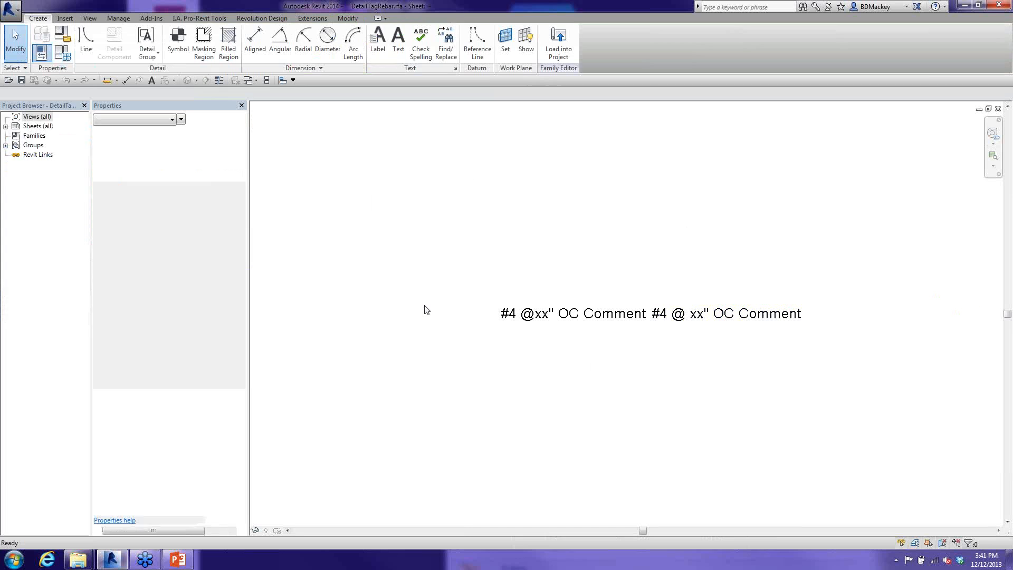
- Create a new annotation family from the Generic Tag.rft template and delete its instruction note
{"action": "left_click", "coordinate": [11, 9]}
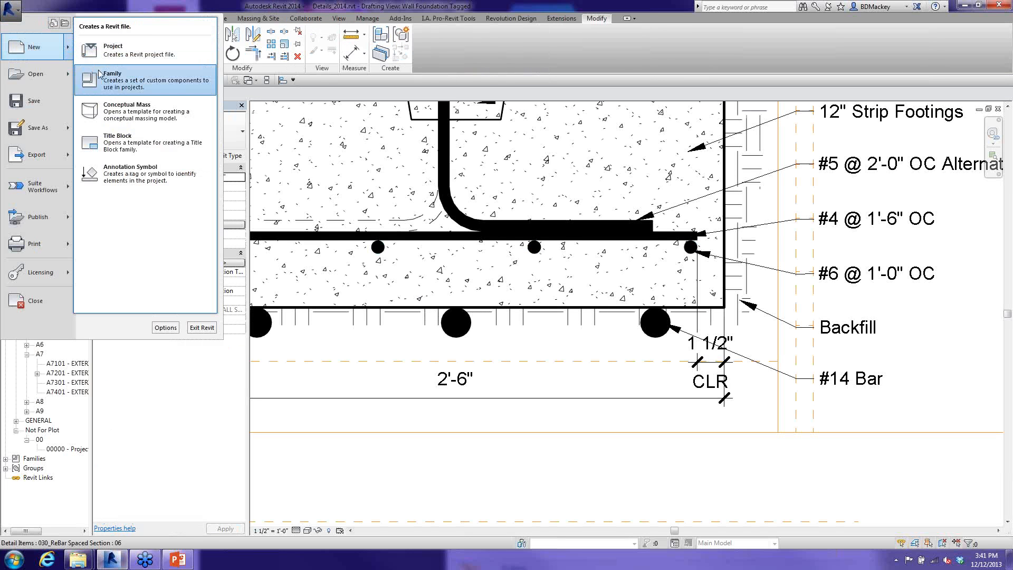
{"action": "left_click", "coordinate": [419, 249]}
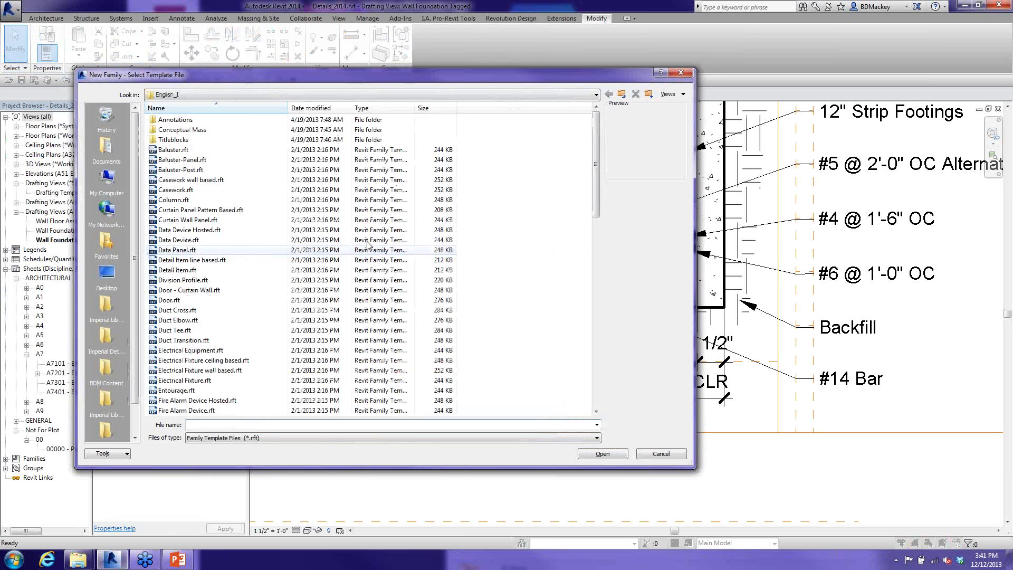
{"action": "double_click", "coordinate": [174, 119]}
{"action": "left_click", "coordinate": [178, 209]}
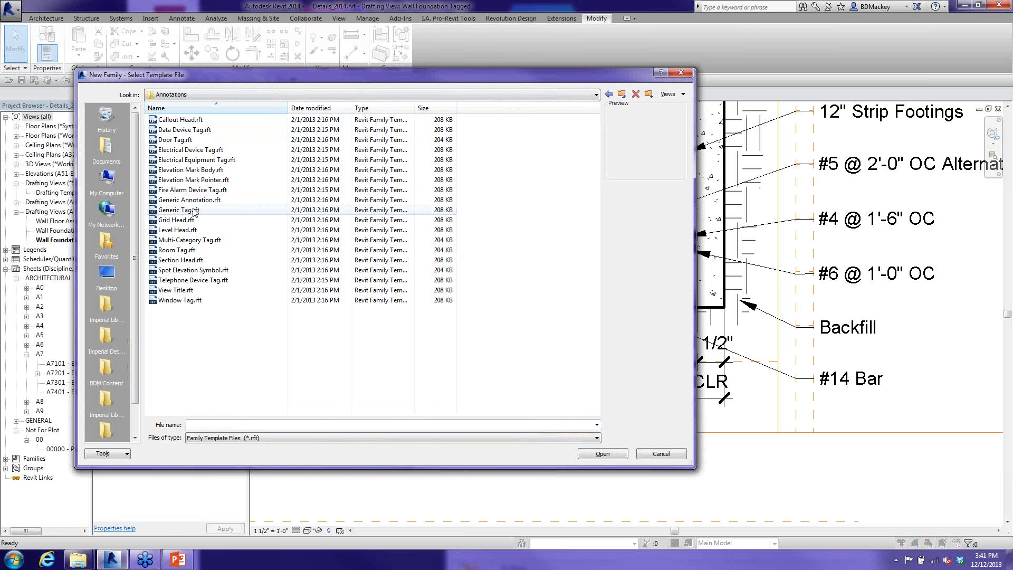
{"action": "left_click", "coordinate": [603, 454]}
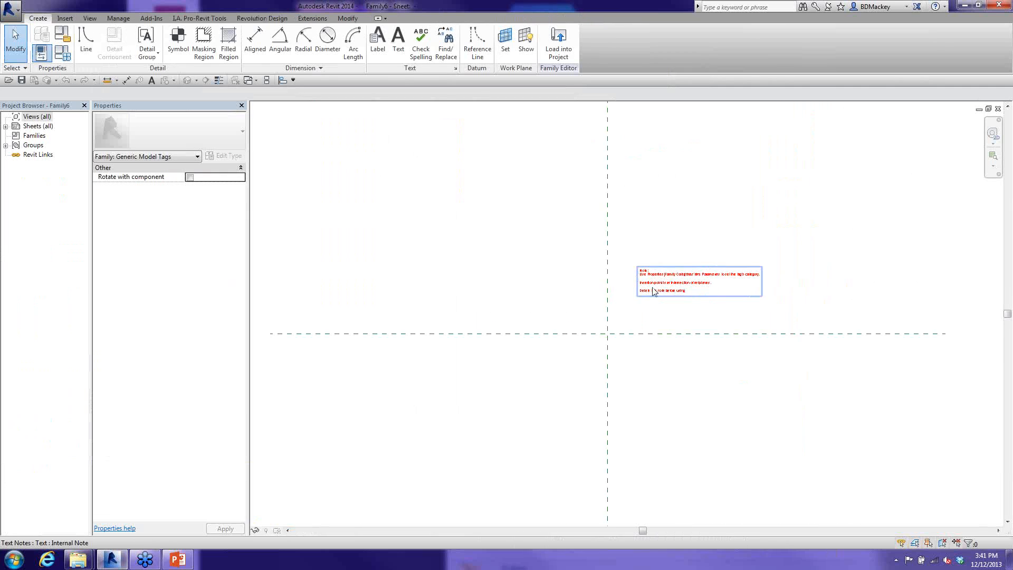
{"action": "left_click", "coordinate": [627, 275]}
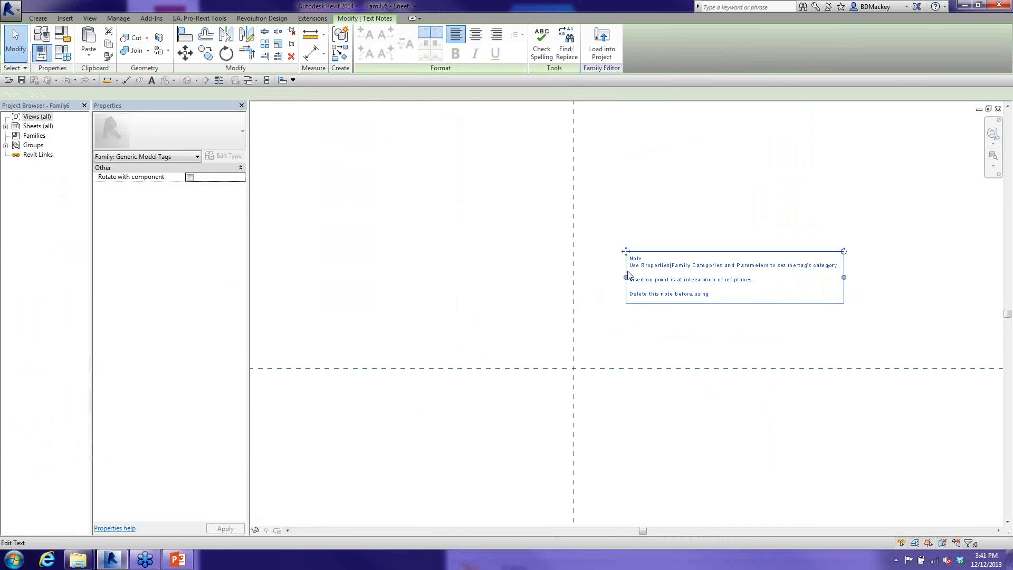
{"action": "key", "text": "Delete"}
- Set the new tag family's category to Detail Item Tags
{"action": "left_click", "coordinate": [42, 53]}
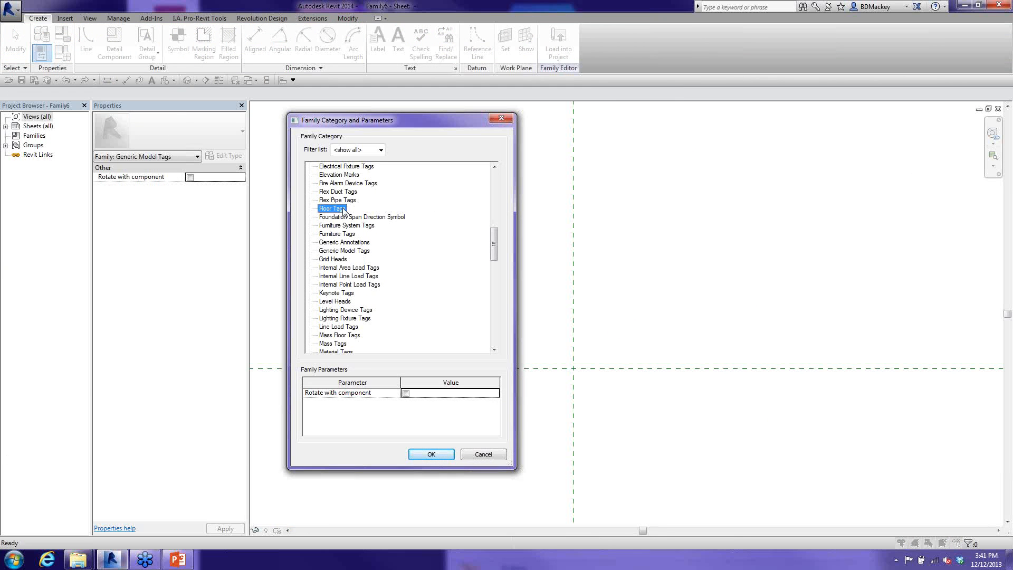
{"action": "scroll", "coordinate": [343, 211], "scroll_direction": "up", "scroll_amount": 3}
{"action": "left_click", "coordinate": [339, 176]}
{"action": "left_click", "coordinate": [442, 455]}
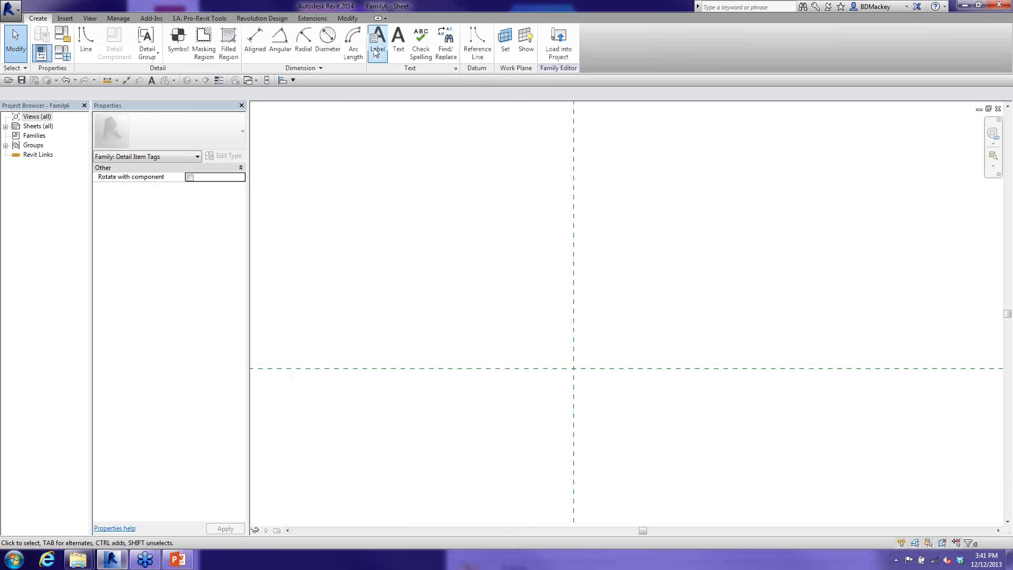
- Place a label at the intersection of the two reference planes and look through its available category parameters
{"action": "left_click", "coordinate": [384, 48]}
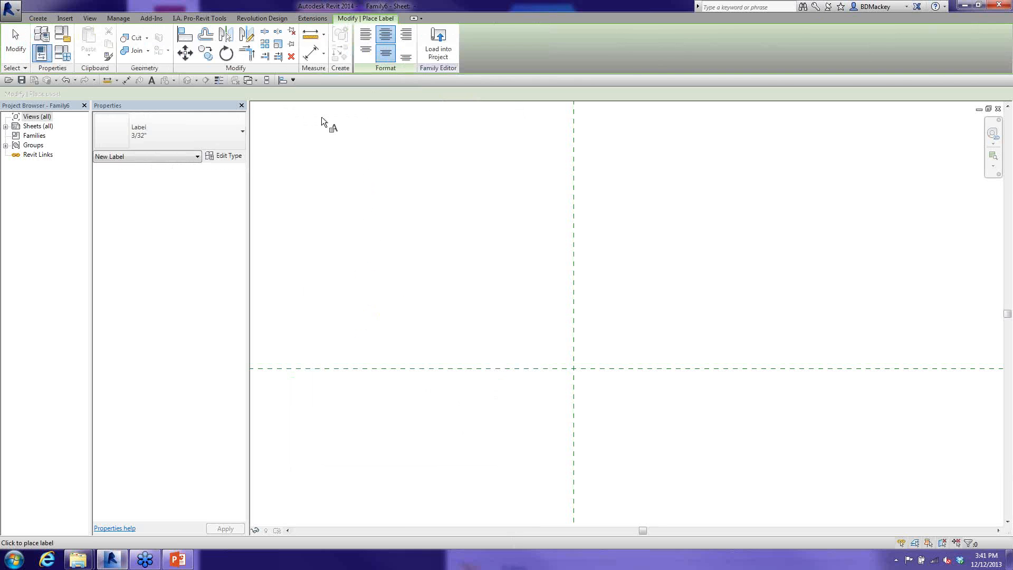
{"action": "left_click", "coordinate": [192, 130]}
{"action": "left_click", "coordinate": [193, 132]}
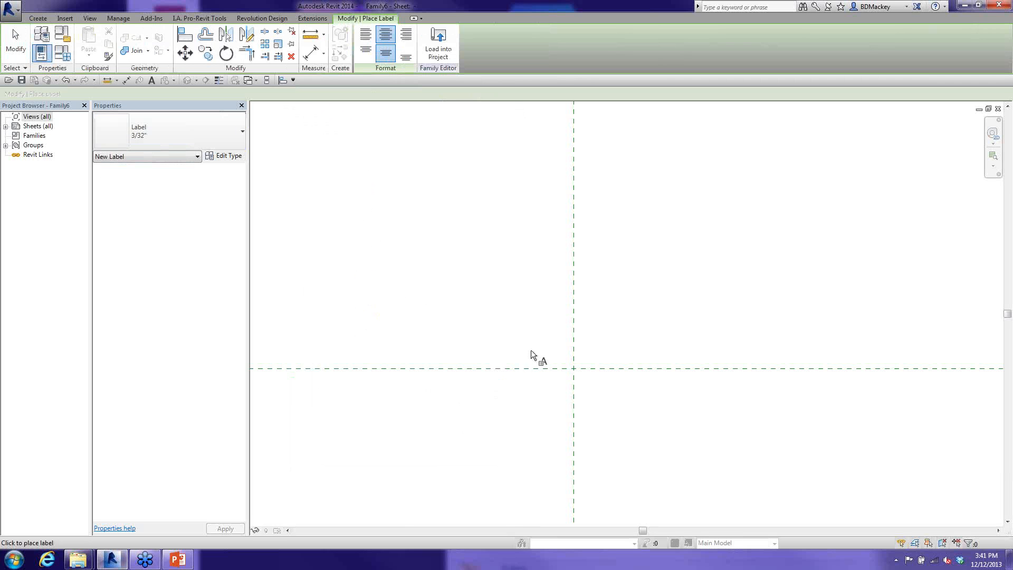
{"action": "left_click", "coordinate": [574, 369]}
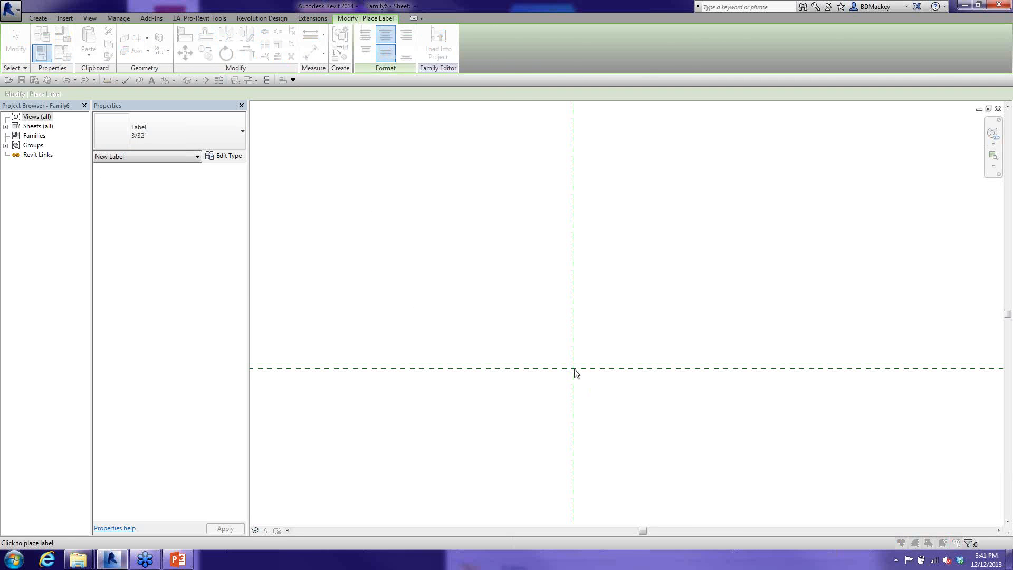
{"action": "scroll", "coordinate": [197, 167], "scroll_direction": "down", "scroll_amount": 1}
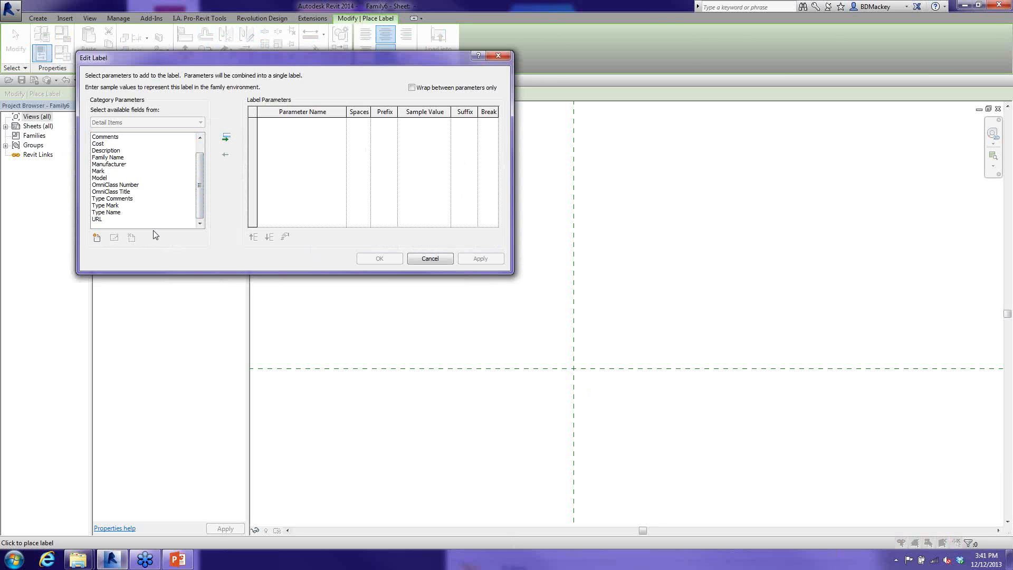
{"action": "left_click_drag", "start_coordinate": [198, 177], "coordinate": [140, 145]}
- Start adding a shared parameter to the label and load the shared parameter file BD_M_SharedParam.txt from the Revit Family 2012 folder
{"action": "left_click", "coordinate": [97, 238]}
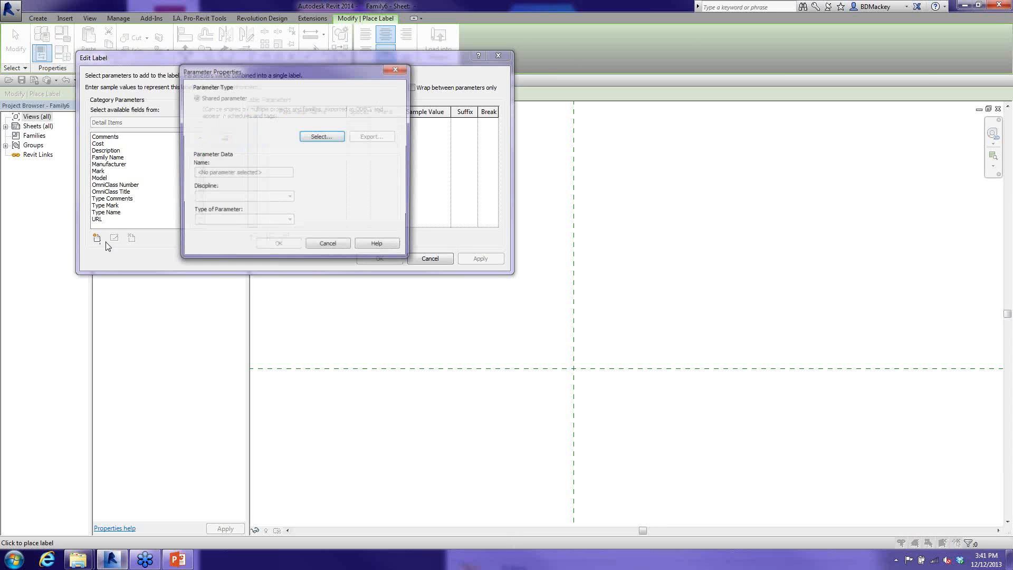
{"action": "left_click", "coordinate": [321, 137]}
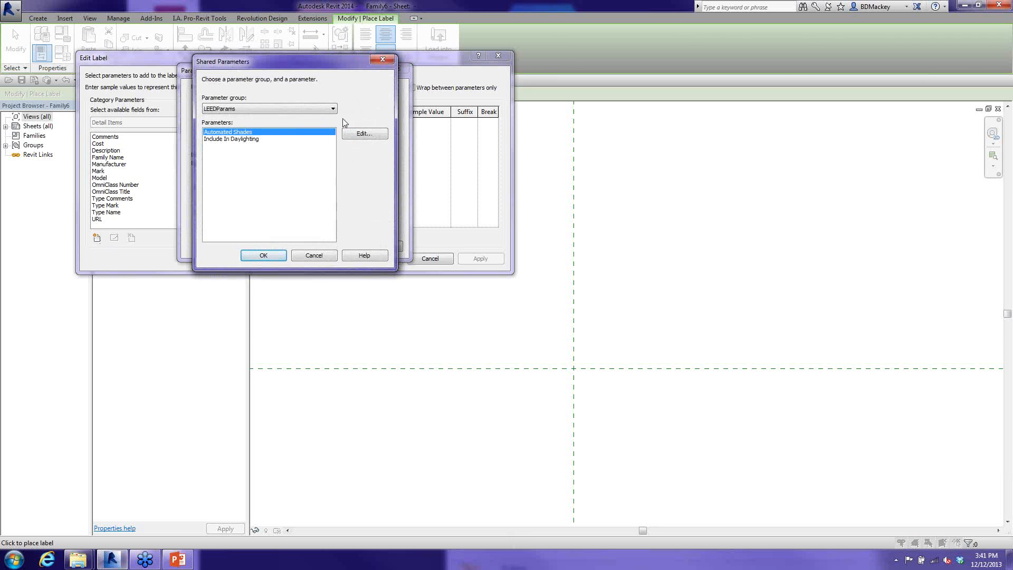
{"action": "left_click", "coordinate": [310, 112]}
{"action": "left_click", "coordinate": [310, 112]}
{"action": "left_click", "coordinate": [364, 134]}
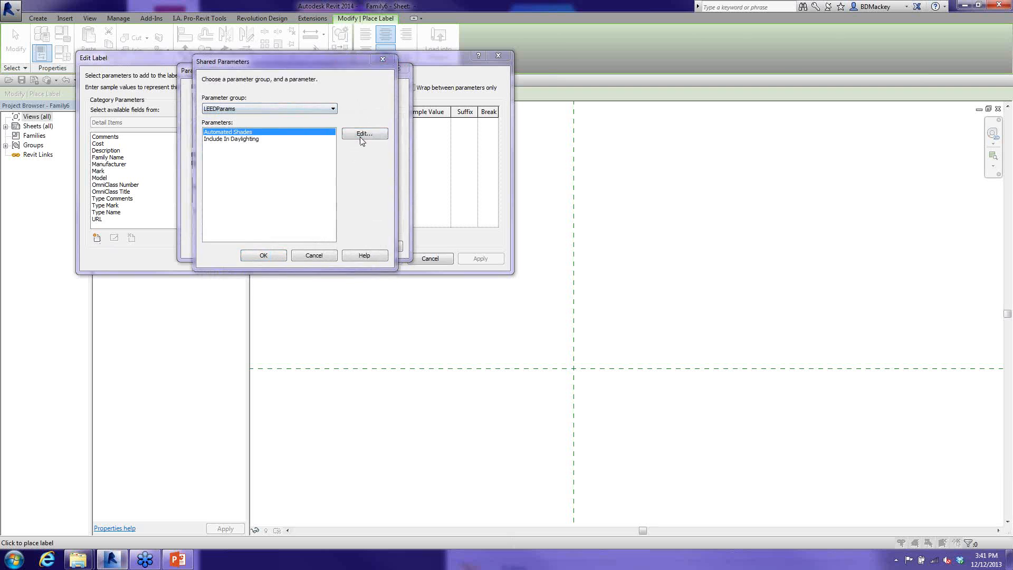
{"action": "left_click", "coordinate": [333, 83]}
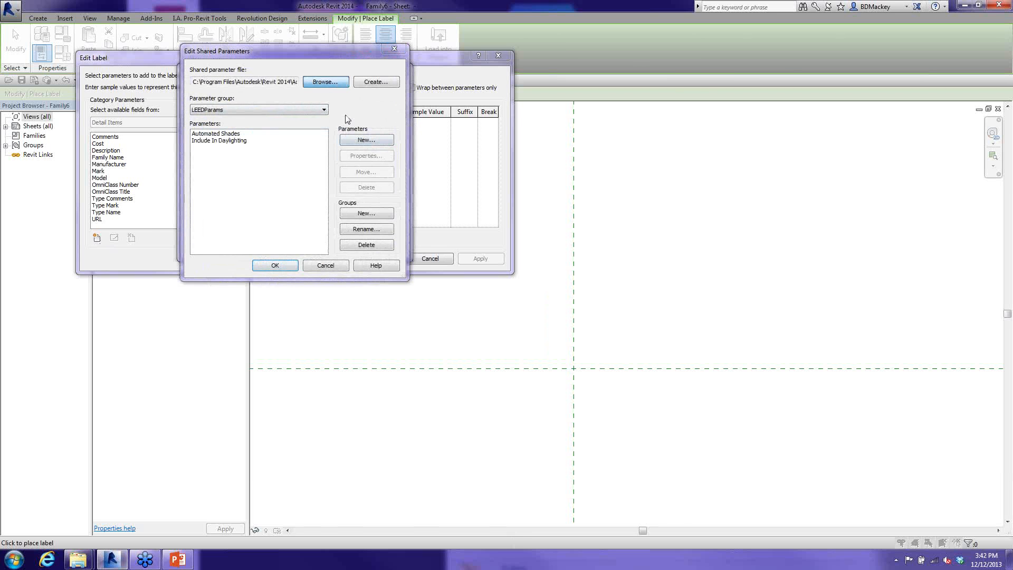
{"action": "left_click", "coordinate": [264, 93]}
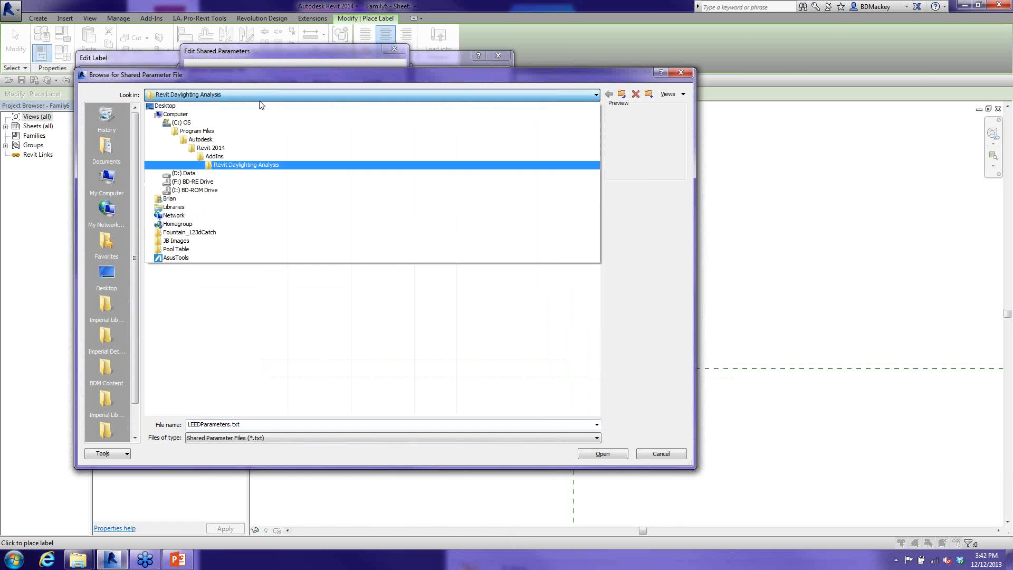
{"action": "left_click", "coordinate": [193, 174]}
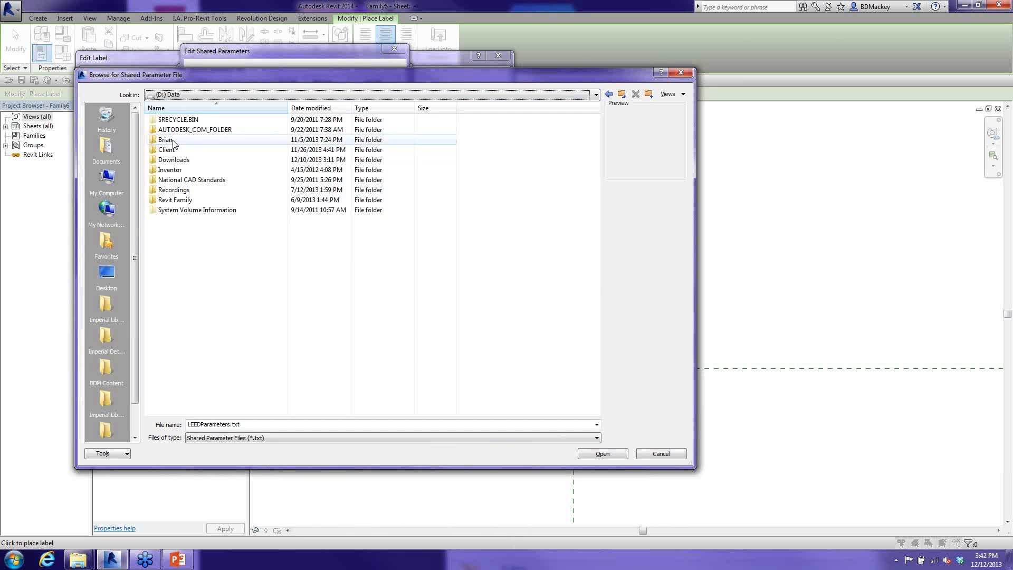
{"action": "double_click", "coordinate": [175, 200]}
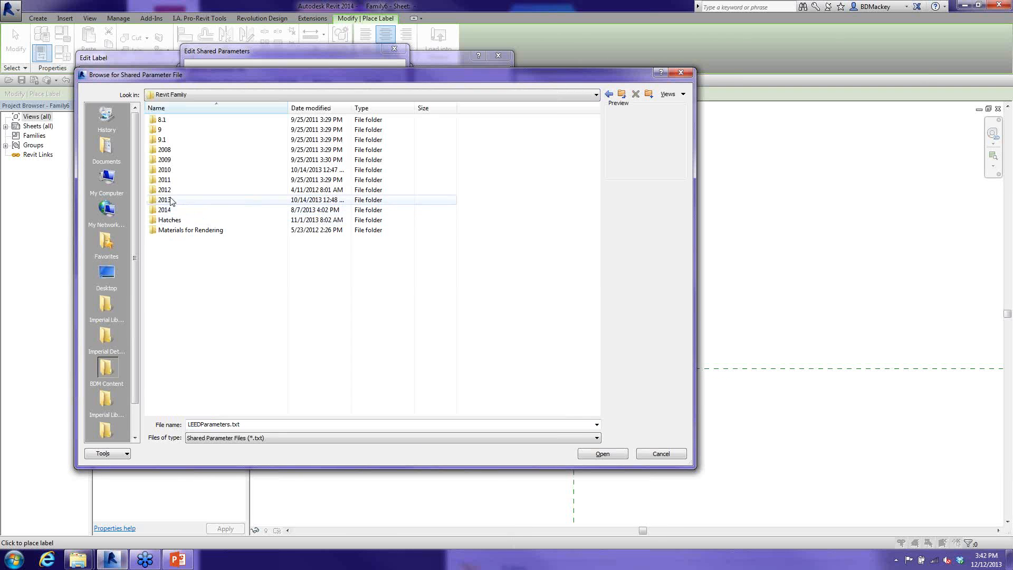
{"action": "double_click", "coordinate": [170, 191]}
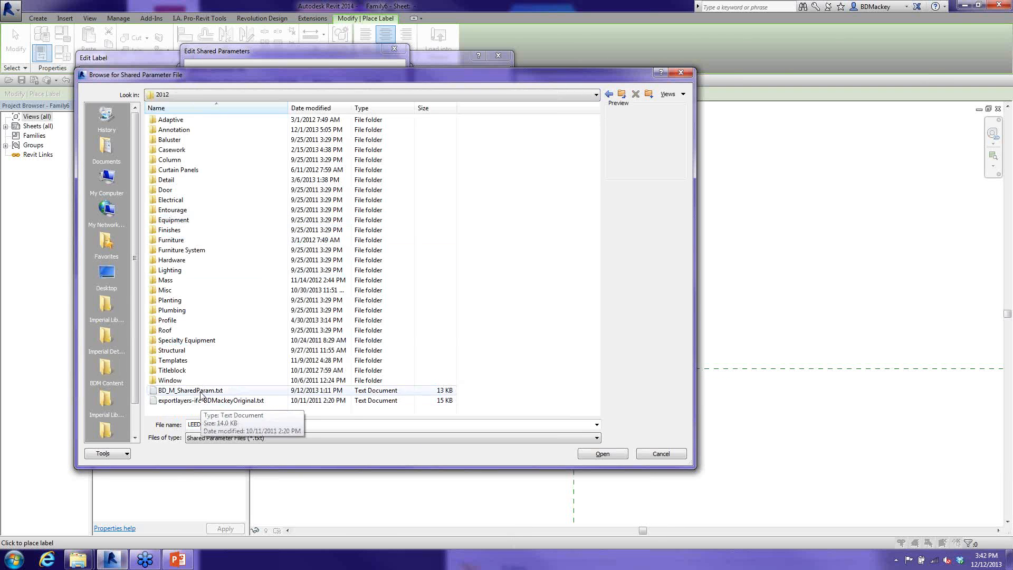
{"action": "left_click", "coordinate": [206, 391]}
{"action": "left_click", "coordinate": [600, 457]}
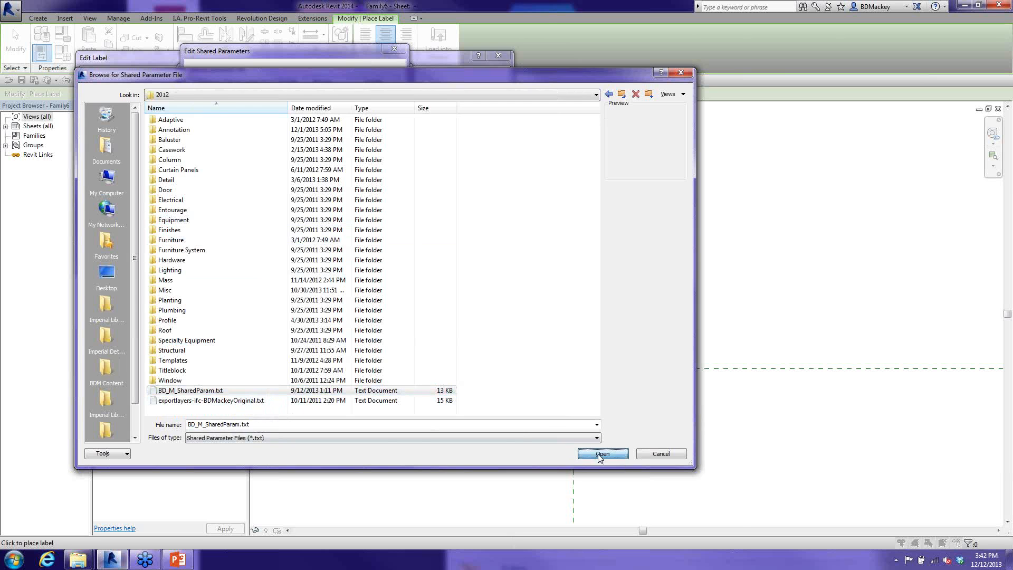
- Check the Structural Rebar parameter group in the shared parameter file and accept the file
{"action": "left_click", "coordinate": [232, 109]}
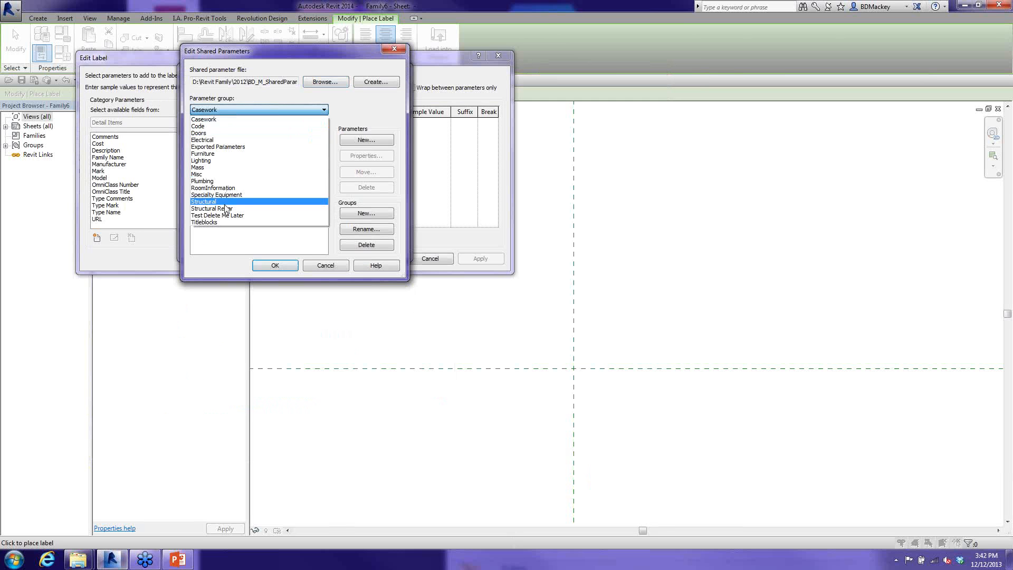
{"action": "left_click", "coordinate": [226, 205]}
{"action": "left_click", "coordinate": [227, 109]}
{"action": "left_click", "coordinate": [226, 209]}
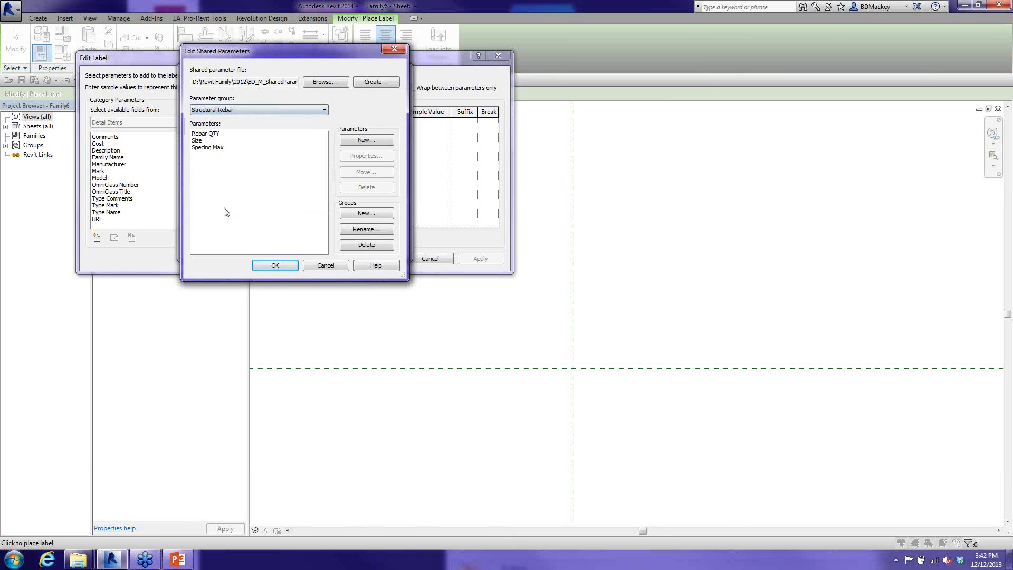
{"action": "left_click", "coordinate": [211, 148]}
{"action": "left_click", "coordinate": [211, 134]}
{"action": "left_click", "coordinate": [282, 265]}
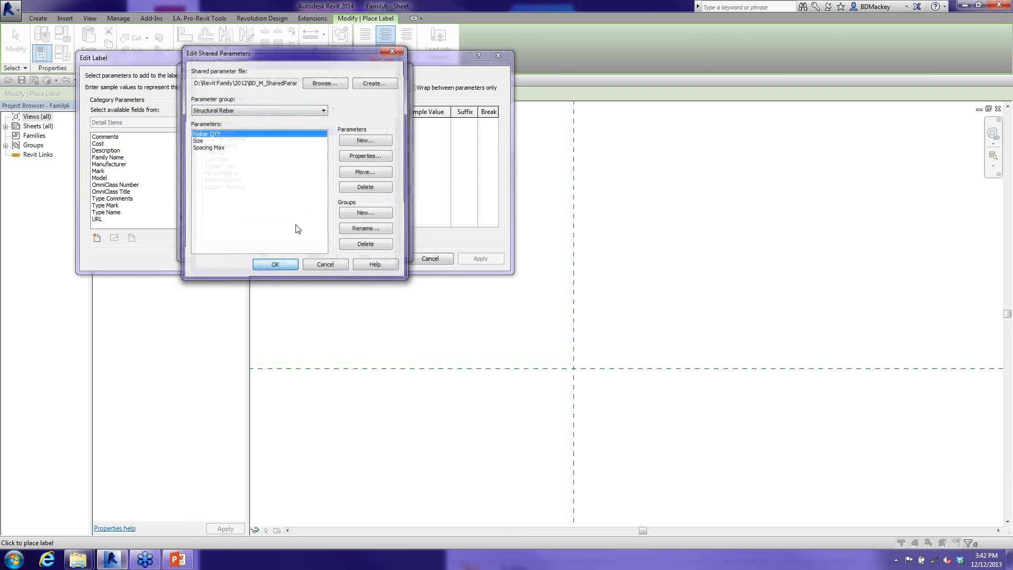
- Add the shared parameter Size from the Structural Rebar group to the label
{"action": "left_click", "coordinate": [242, 108]}
{"action": "left_click", "coordinate": [246, 213]}
{"action": "left_click", "coordinate": [248, 108]}
{"action": "left_click", "coordinate": [225, 210]}
{"action": "left_click", "coordinate": [216, 139]}
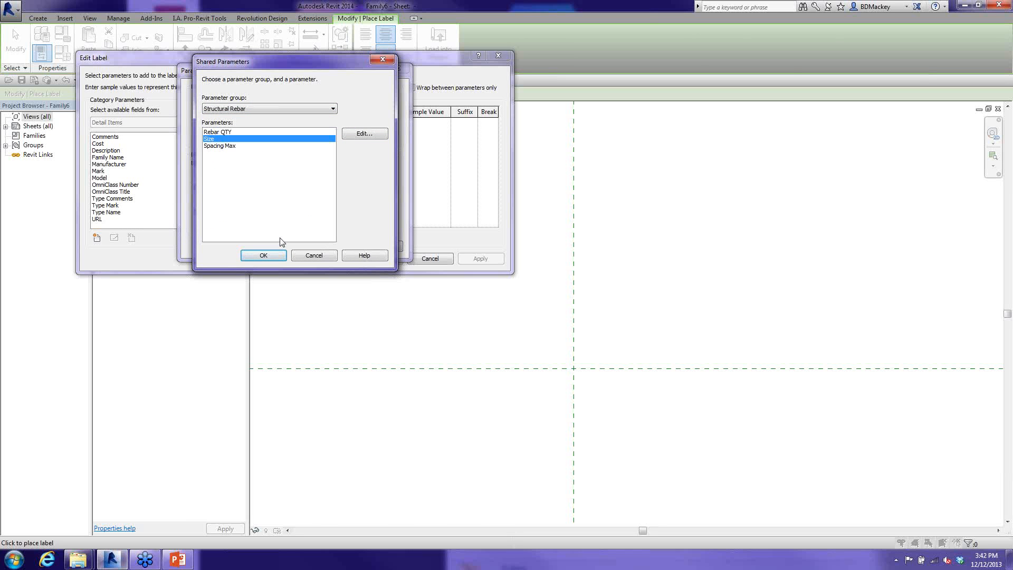
{"action": "left_click", "coordinate": [279, 257]}
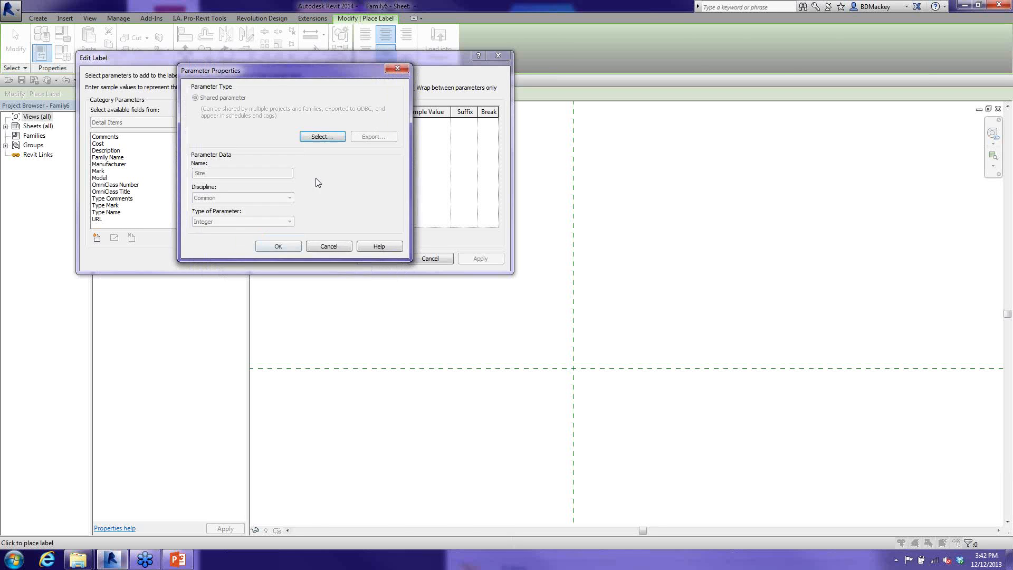
{"action": "left_click", "coordinate": [323, 135]}
{"action": "left_click", "coordinate": [312, 256]}
{"action": "left_click", "coordinate": [281, 247]}
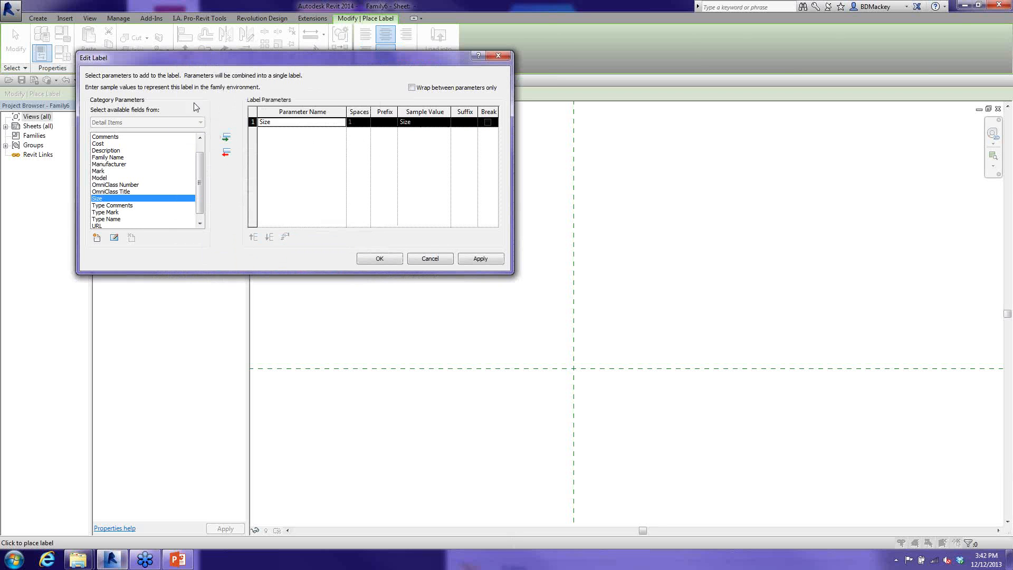
- Add the shared parameter Rebar QTY from the Structural Rebar group as the label's second parameter
{"action": "left_click", "coordinate": [97, 239]}
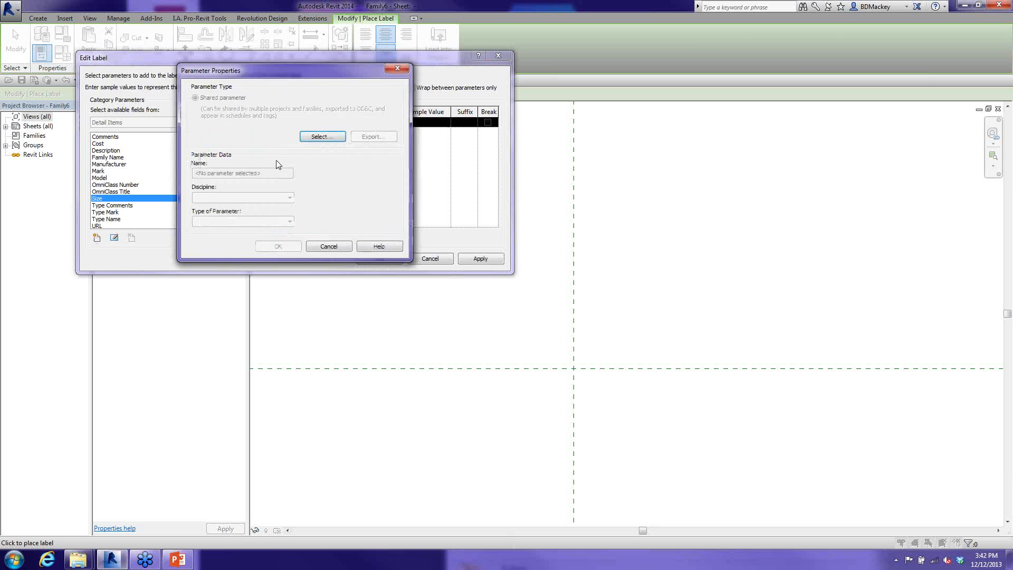
{"action": "left_click", "coordinate": [319, 135]}
{"action": "left_click", "coordinate": [232, 109]}
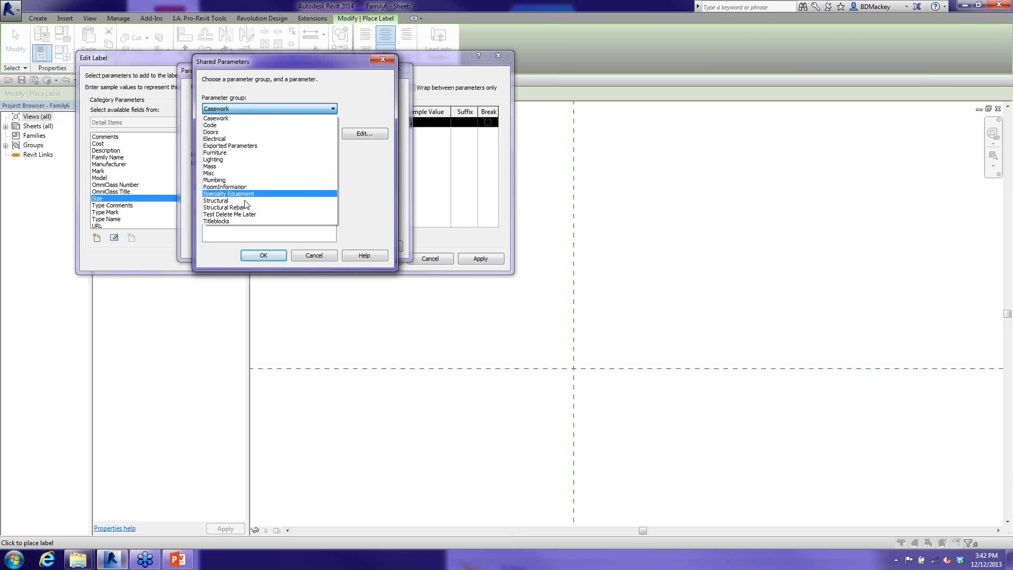
{"action": "left_click", "coordinate": [246, 210]}
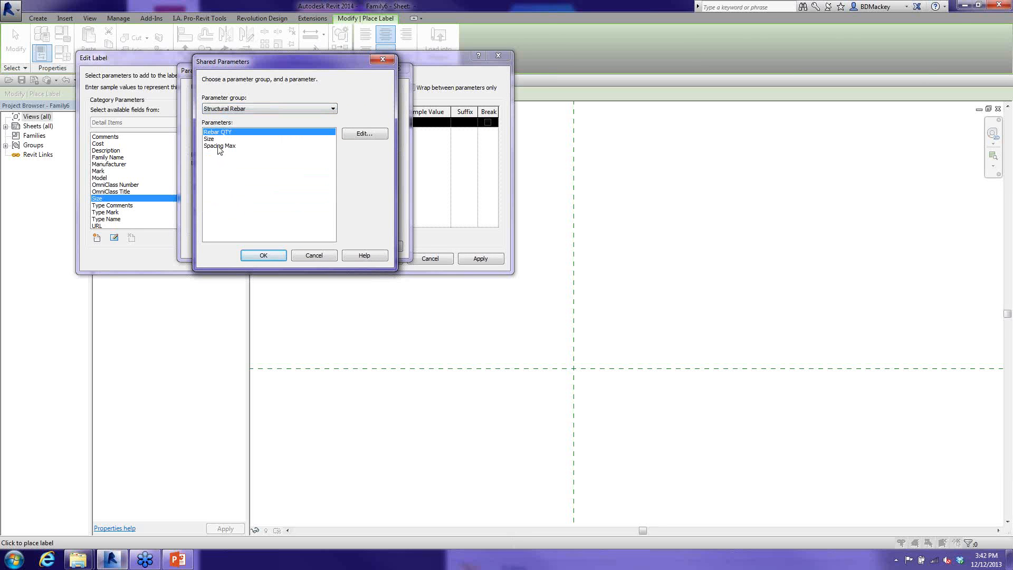
{"action": "left_click", "coordinate": [226, 147]}
{"action": "left_click", "coordinate": [219, 132]}
{"action": "left_click", "coordinate": [262, 255]}
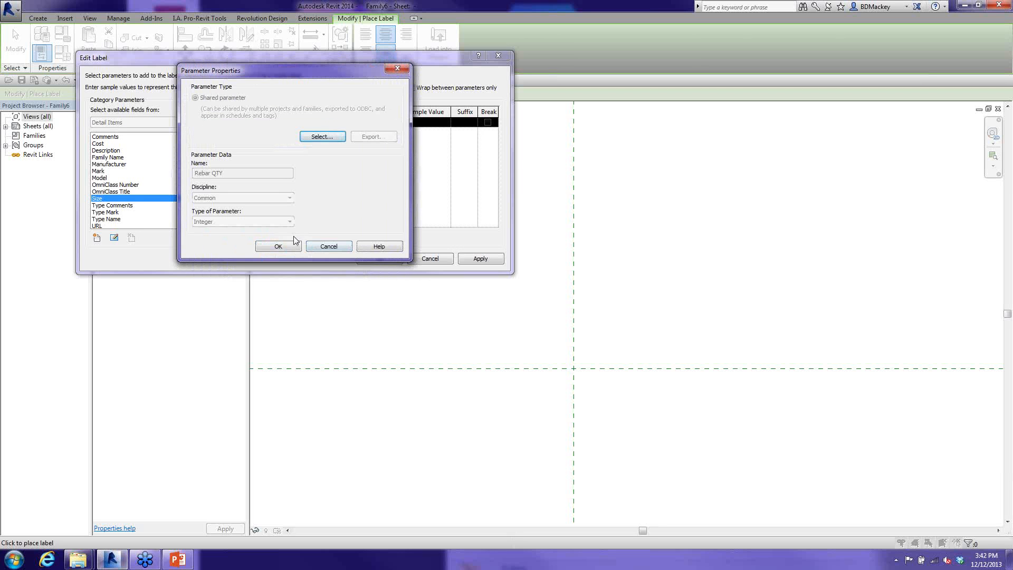
{"action": "left_click", "coordinate": [290, 245]}
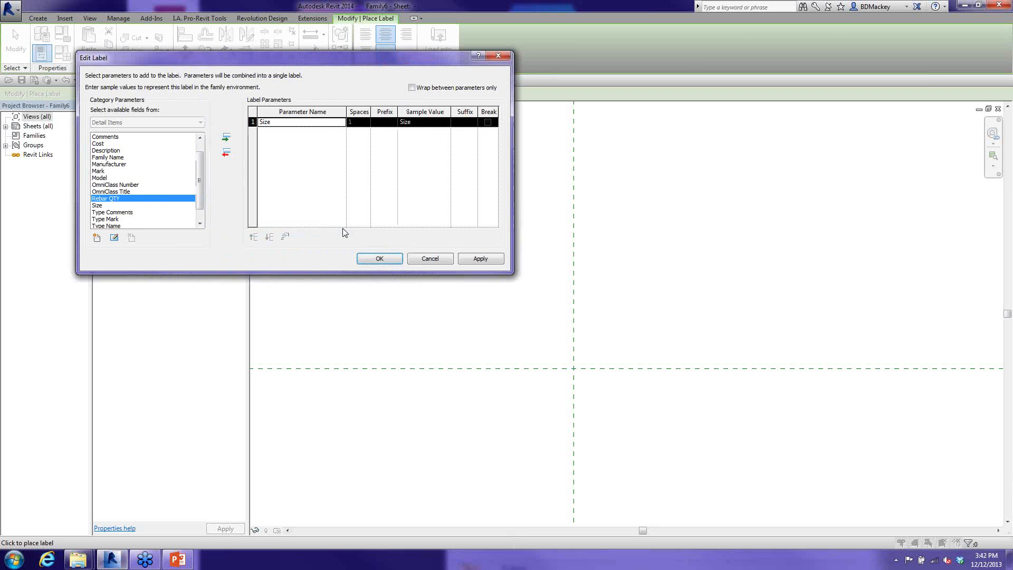
{"action": "left_click", "coordinate": [226, 137]}
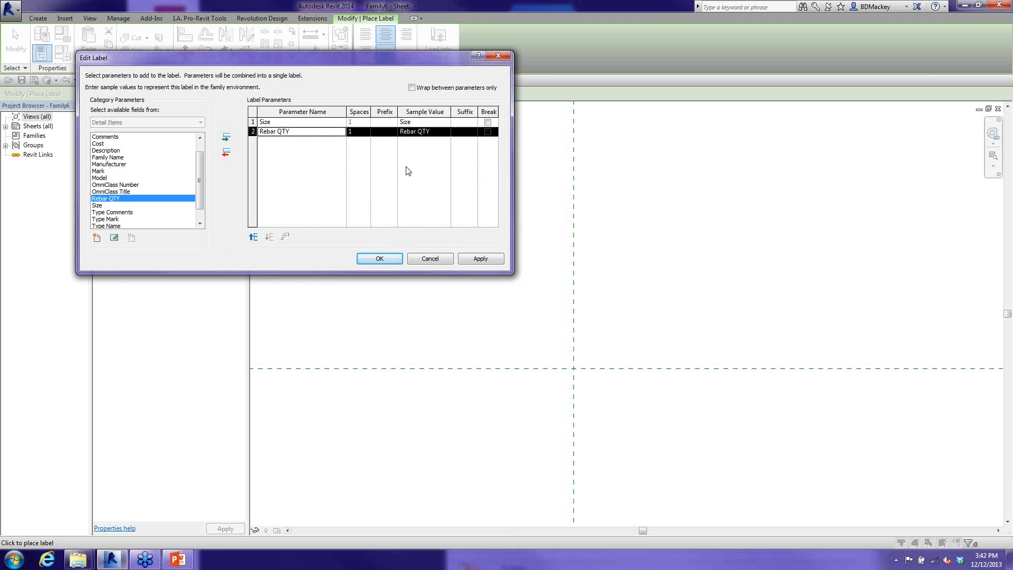
- Give Size the prefix # and enclose Rebar QTY in square brackets, then accept the label and end label placement
{"action": "left_click", "coordinate": [388, 122]}
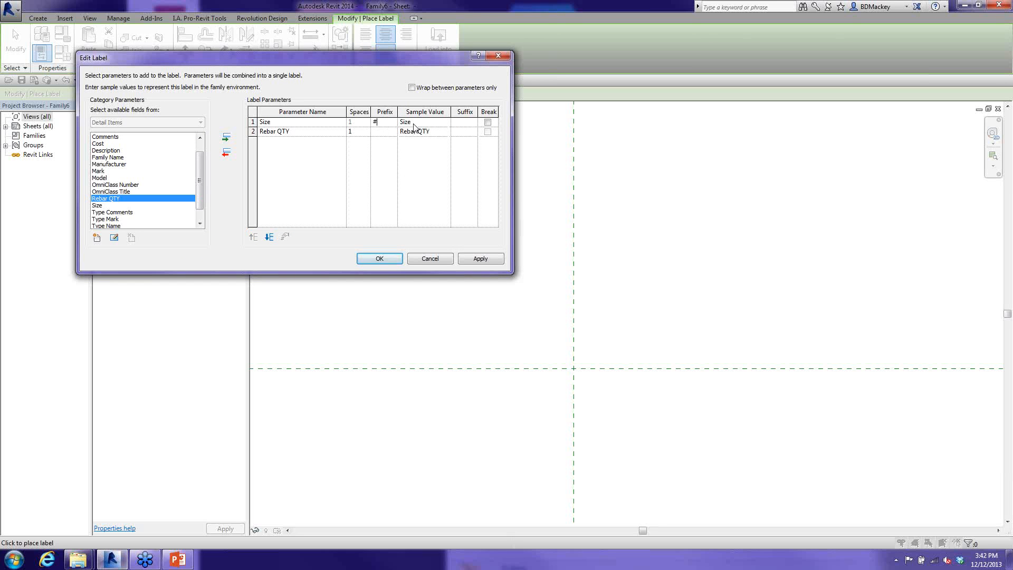
{"action": "key", "text": "Down"}
{"action": "double_click", "coordinate": [390, 133]}
{"action": "left_click", "coordinate": [399, 262]}
{"action": "scroll", "coordinate": [587, 378], "scroll_direction": "up", "scroll_amount": 2}
{"action": "right_click", "coordinate": [583, 244]}
{"action": "left_click", "coordinate": [609, 248]}
- Set the horizontal alignment of the #Size [Rebar QTY] label to Left
{"action": "left_click", "coordinate": [595, 369]}
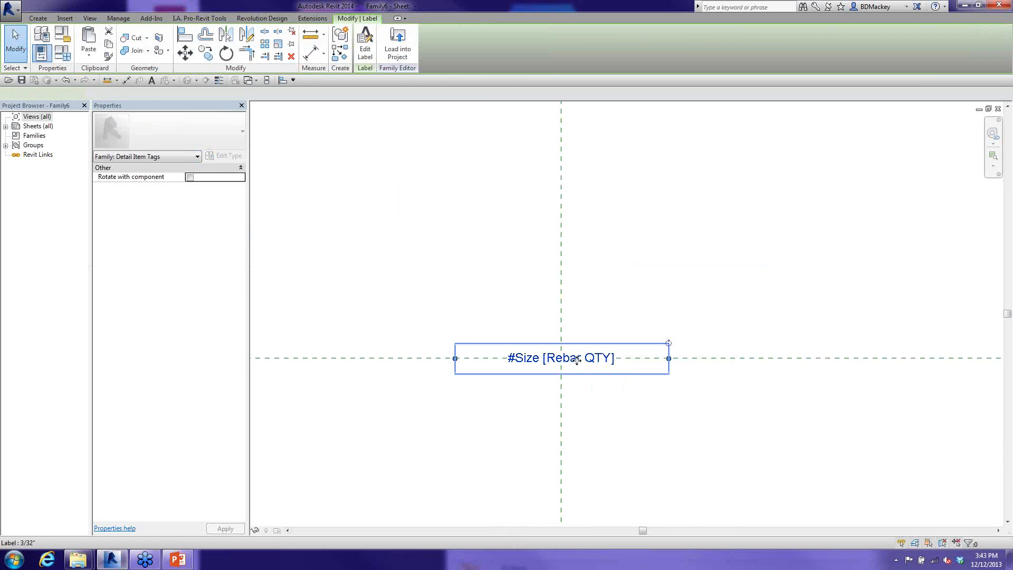
{"action": "left_click", "coordinate": [235, 209]}
{"action": "left_click", "coordinate": [235, 215]}
{"action": "left_click", "coordinate": [234, 215]}
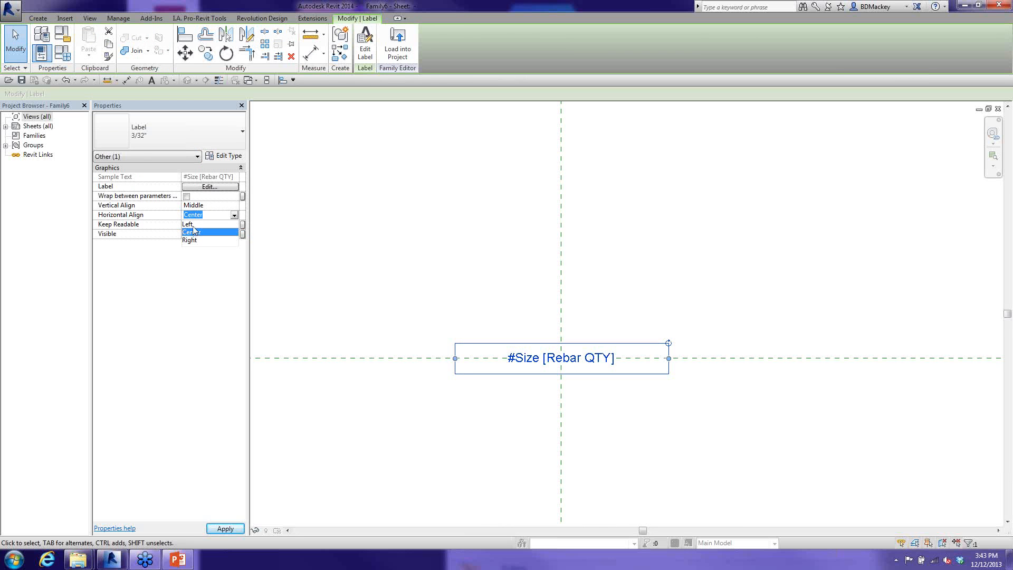
{"action": "left_click", "coordinate": [188, 224]}
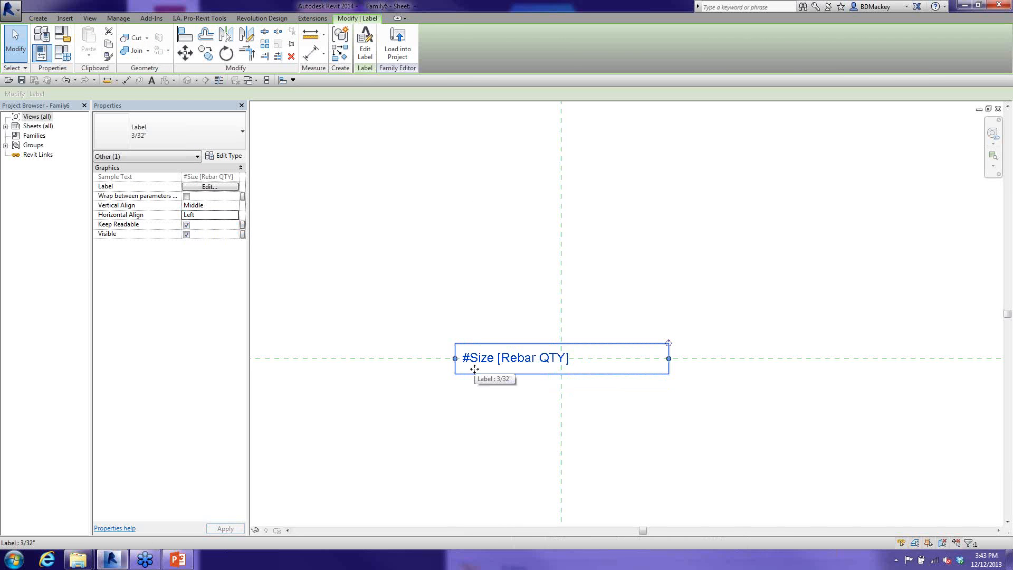
- Nudge the label to the right so its text starts just beside the vertical reference plane
{"action": "key", "text": "Right"}
{"action": "key", "text": "Right"}
{"action": "key", "text": "Right"}
{"action": "key", "text": "Right"}
{"action": "key", "text": "Right"}
{"action": "key", "text": "Right"}
{"action": "key", "text": "Right"}
{"action": "key", "text": "Right"}
{"action": "key", "text": "Right"}
{"action": "key", "text": "Right"}
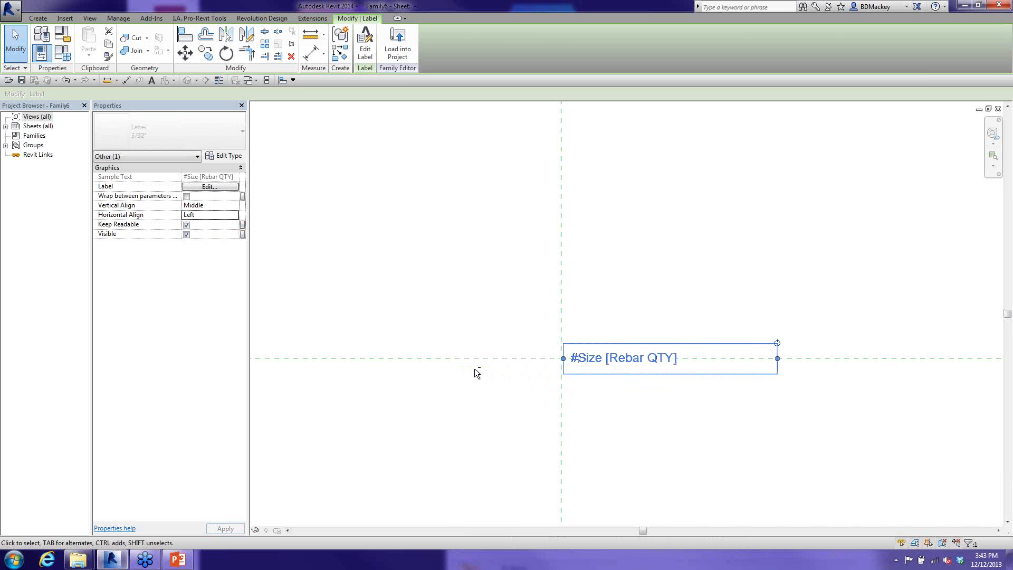
{"action": "scroll", "coordinate": [579, 373], "scroll_direction": "up", "scroll_amount": 5}
{"action": "key", "text": "Left"}
{"action": "key", "text": "Left"}
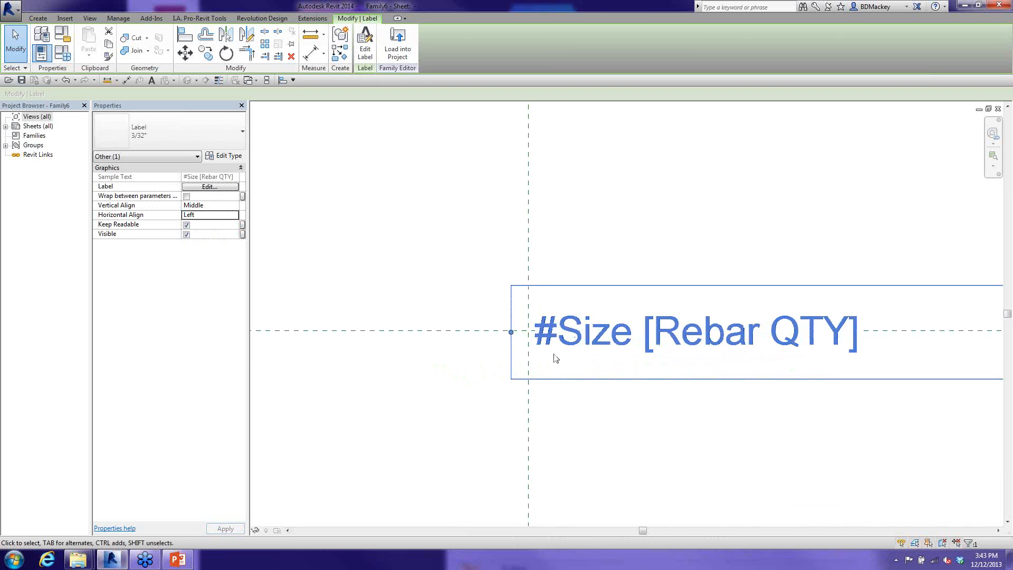
- Load the tag family into the Details_2014.rvt project only and exit the tag placement command
{"action": "left_click", "coordinate": [397, 43]}
{"action": "left_click", "coordinate": [437, 231]}
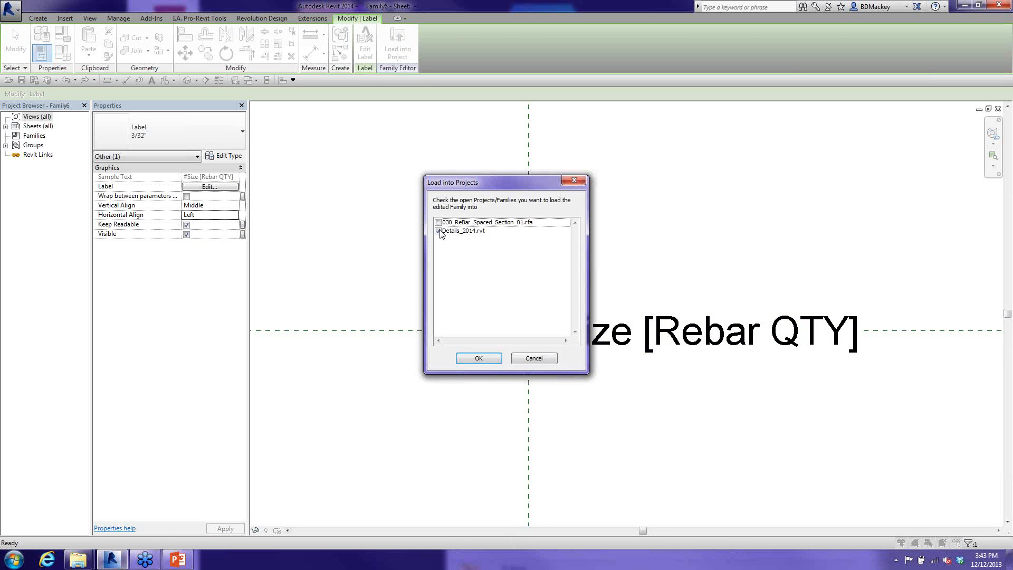
{"action": "left_click", "coordinate": [479, 358]}
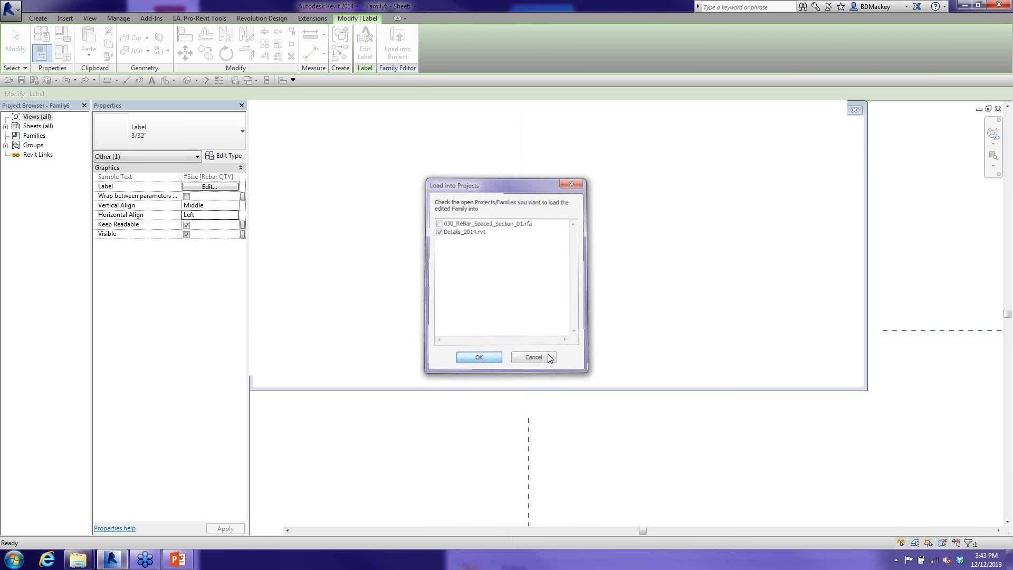
{"action": "key", "text": "Return"}
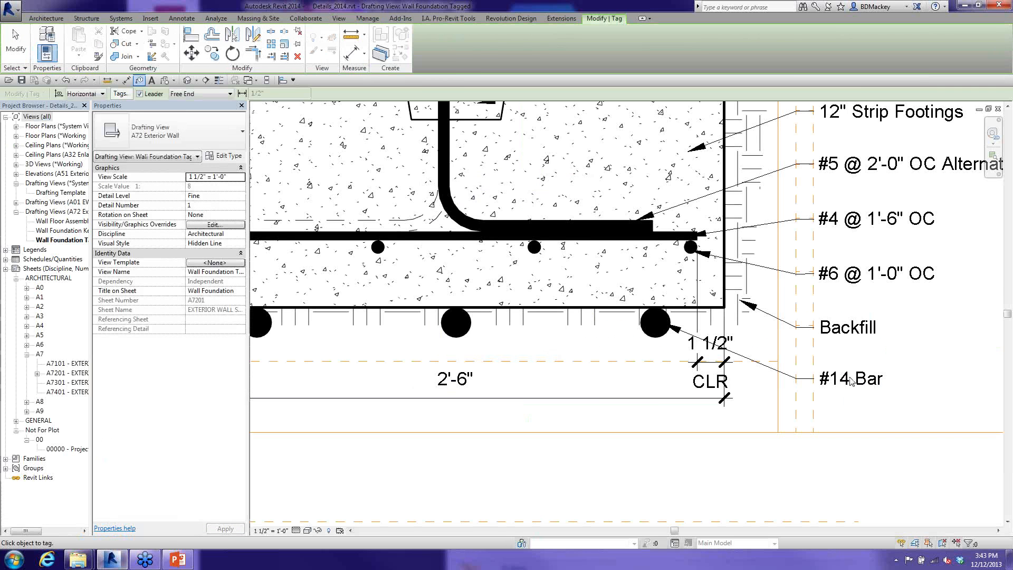
{"action": "left_click", "coordinate": [850, 382]}
{"action": "key", "text": "Escape"}
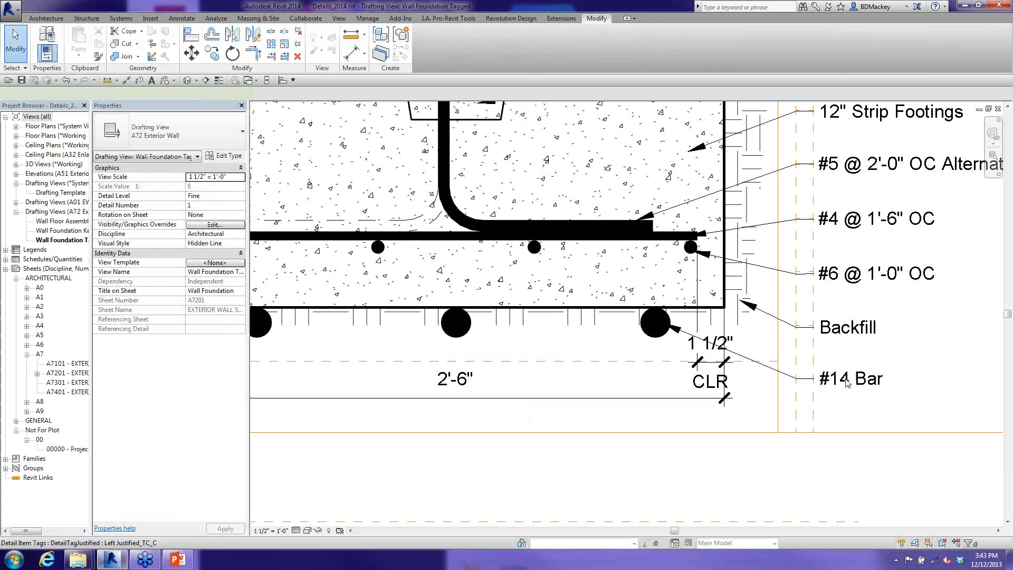
- Change the #14 Bar tag on the footing detail to the Family6 tag type
{"action": "left_click", "coordinate": [835, 385]}
{"action": "key", "text": "Escape"}
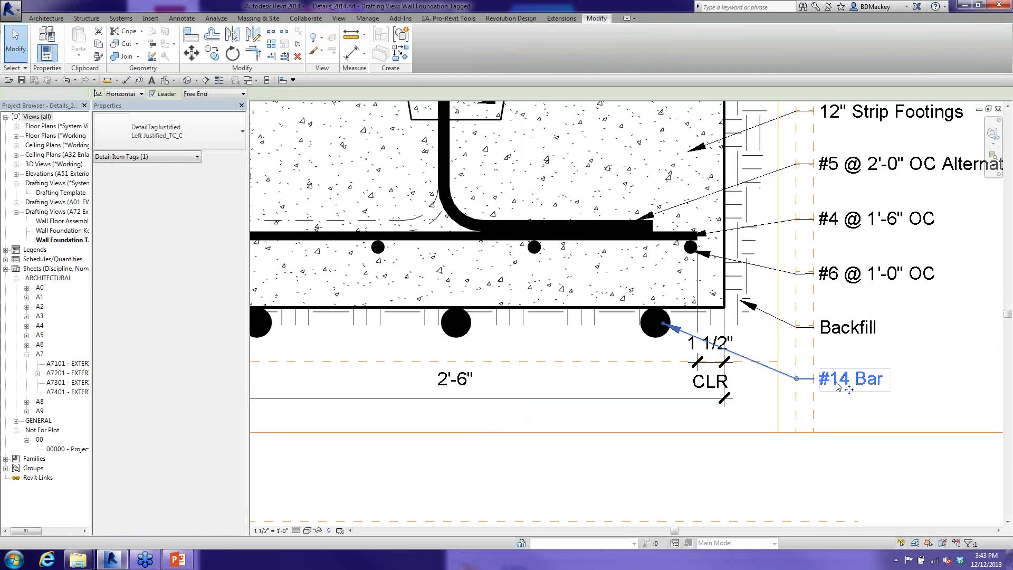
{"action": "left_click", "coordinate": [657, 314]}
{"action": "left_click", "coordinate": [211, 130]}
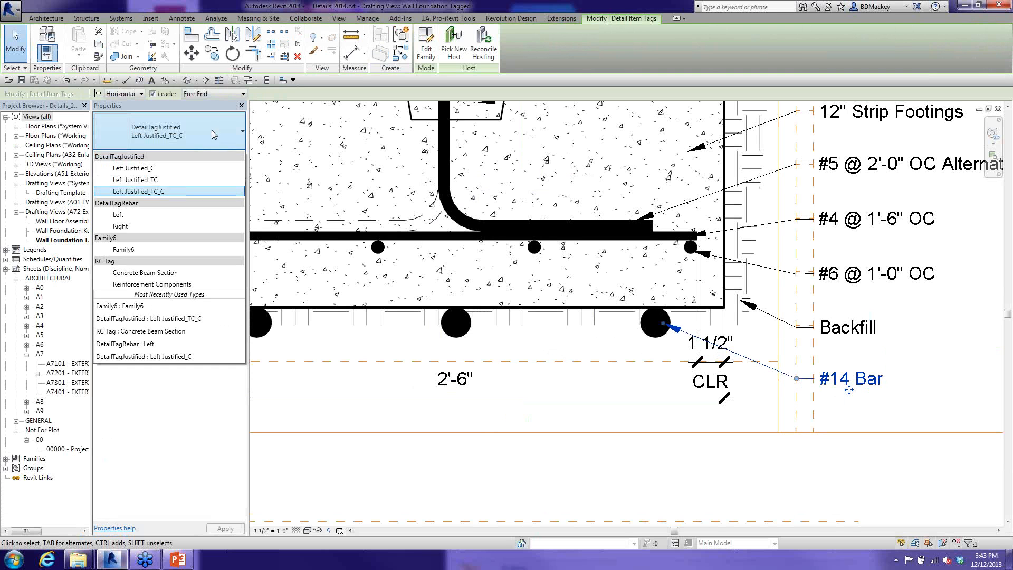
{"action": "left_click", "coordinate": [147, 250]}
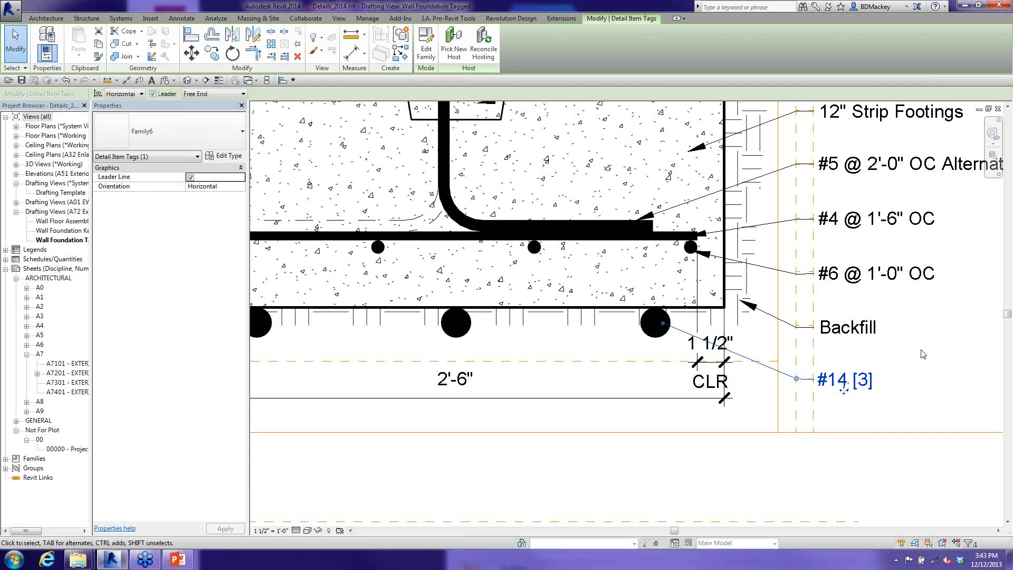
{"action": "left_click", "coordinate": [923, 384]}
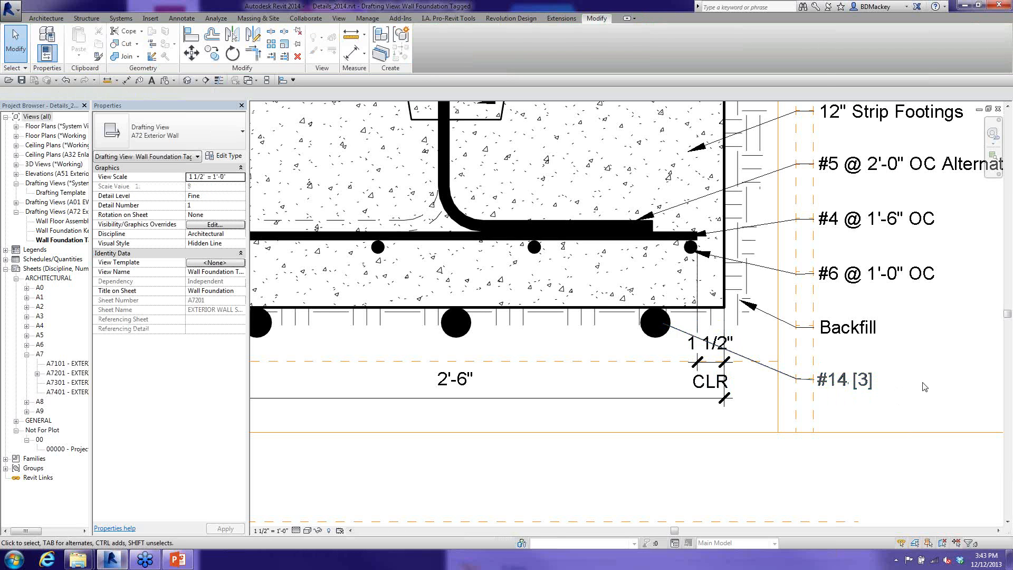
- Open the Family6 tag family's label for editing and move Rebar QTY ahead of Size
{"action": "double_click", "coordinate": [922, 381]}
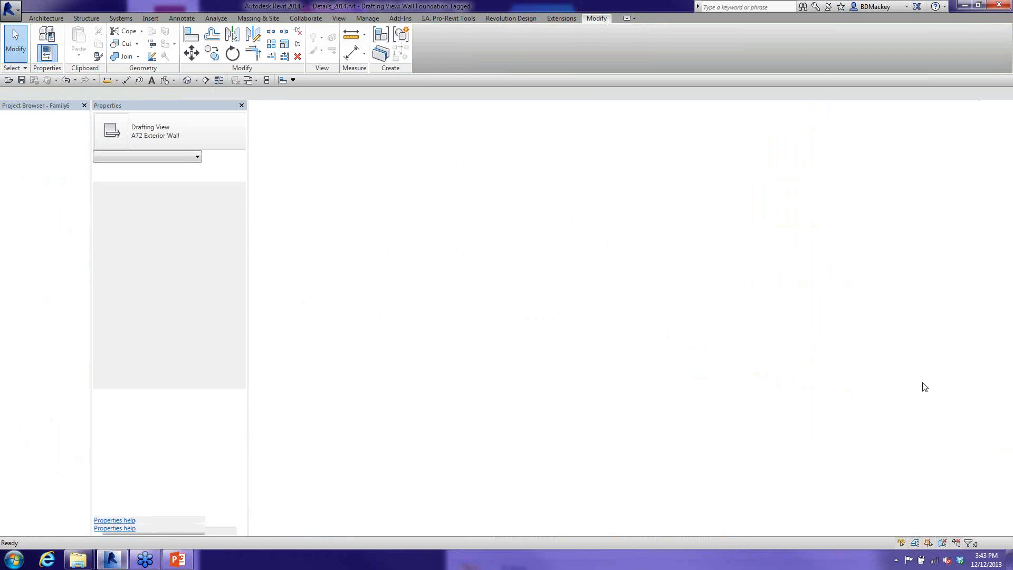
{"action": "left_click", "coordinate": [656, 357]}
{"action": "left_click", "coordinate": [226, 188]}
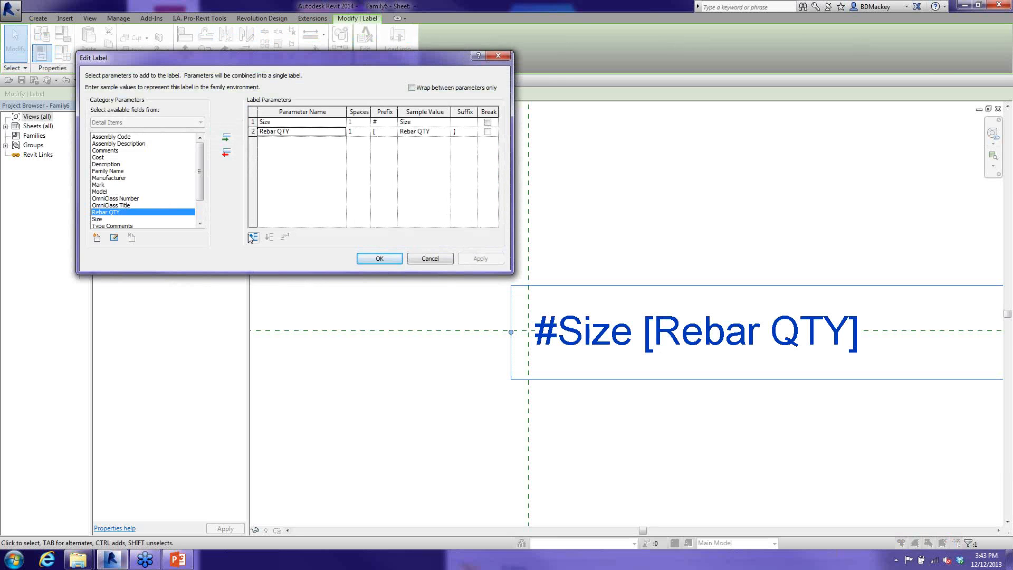
{"action": "left_click", "coordinate": [249, 238]}
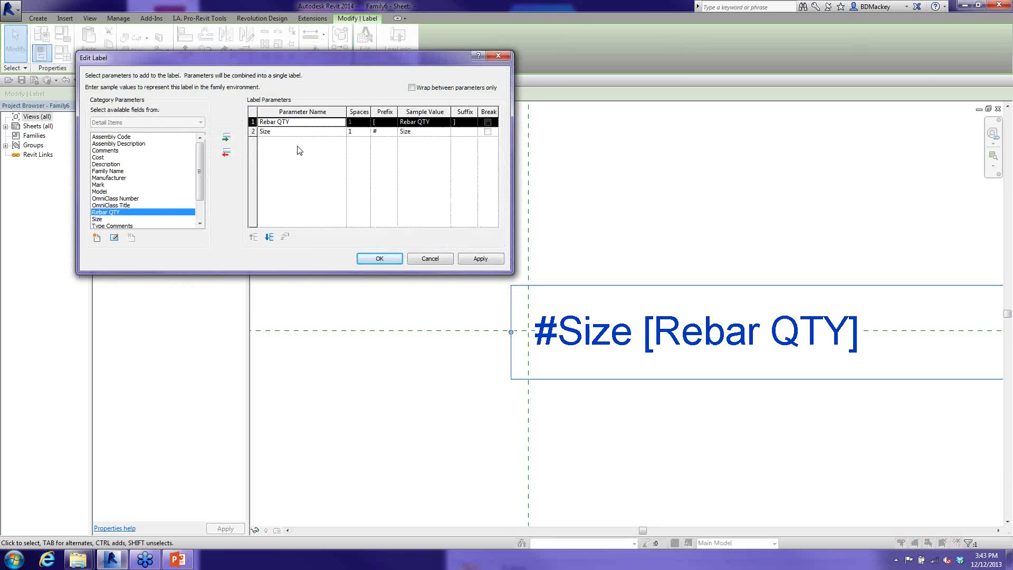
- Add the shared parameter Spacing Max from the Structural Rebar group to the label with prefix @ and accept the label
{"action": "left_click", "coordinate": [97, 238]}
{"action": "left_click", "coordinate": [319, 137]}
{"action": "left_click", "coordinate": [317, 108]}
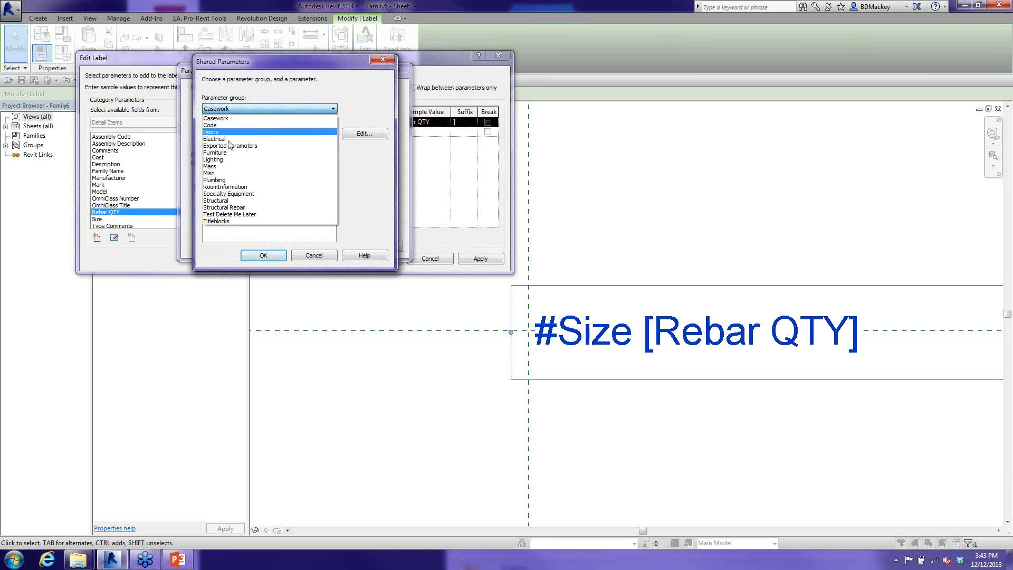
{"action": "left_click", "coordinate": [234, 208]}
{"action": "double_click", "coordinate": [225, 146]}
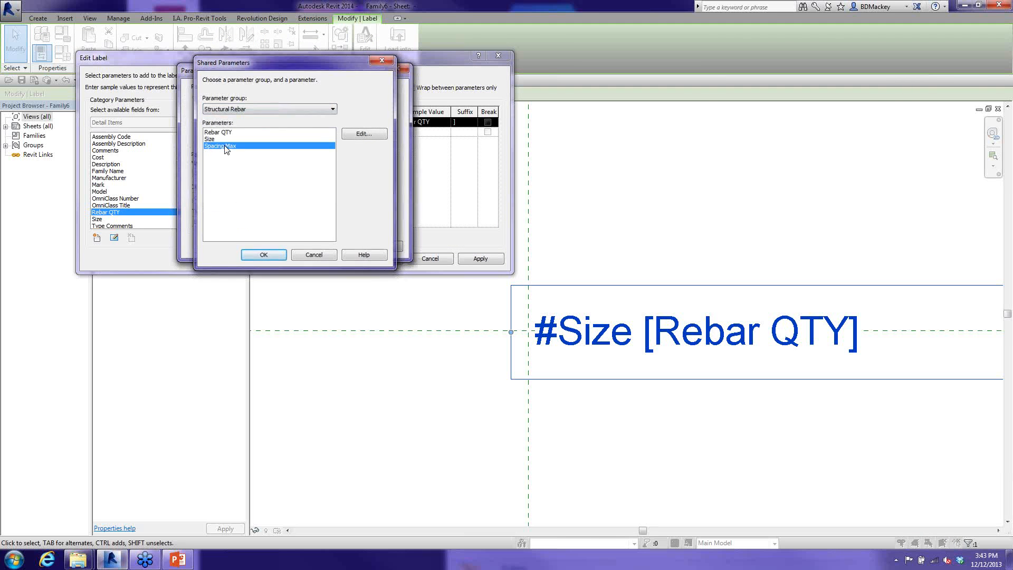
{"action": "left_click", "coordinate": [293, 245]}
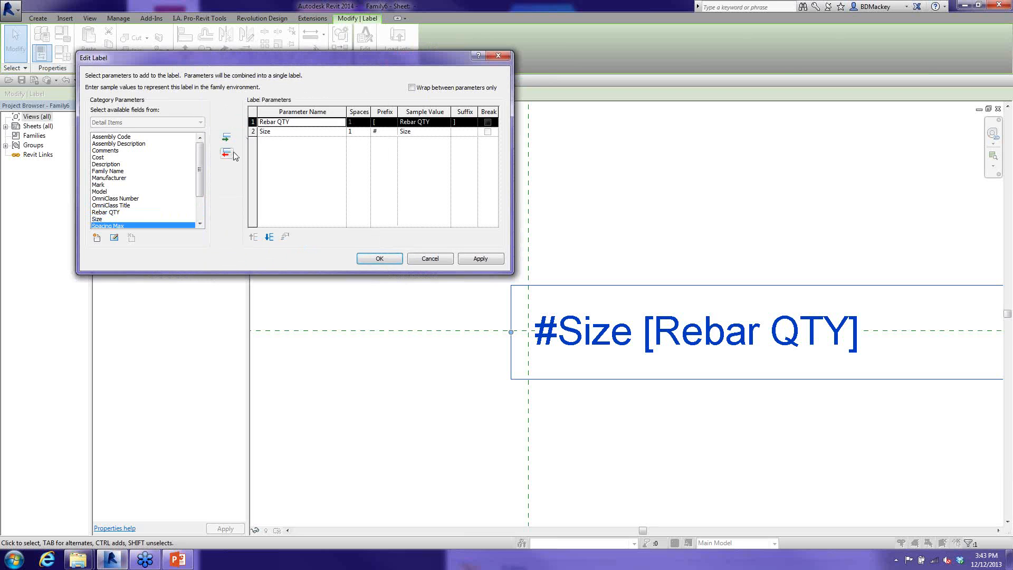
{"action": "left_click", "coordinate": [227, 139]}
{"action": "left_click", "coordinate": [385, 141]}
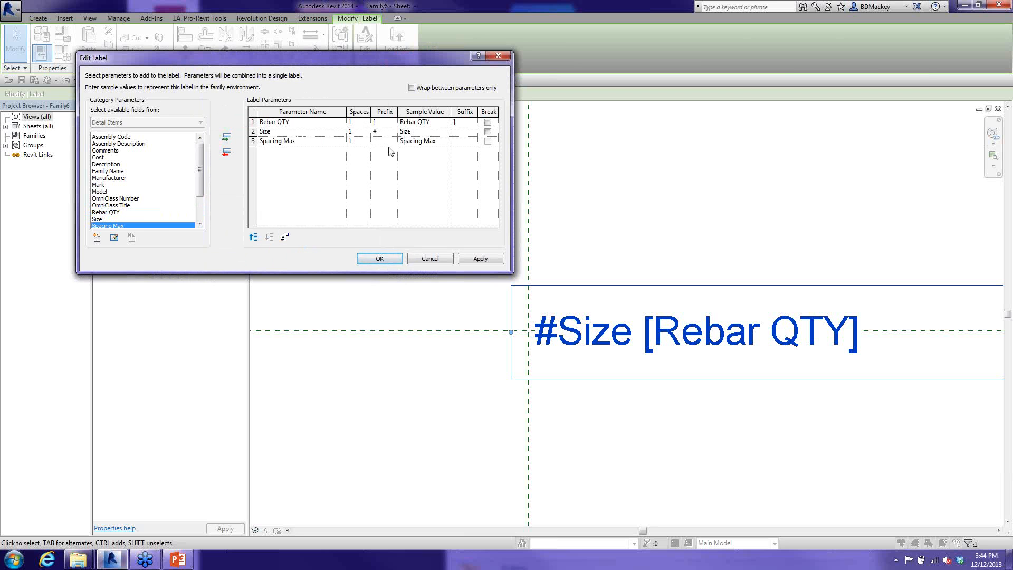
{"action": "left_click", "coordinate": [380, 262]}
- Reload the edited tag family into the Details_2014.rvt project only
{"action": "left_click", "coordinate": [398, 42]}
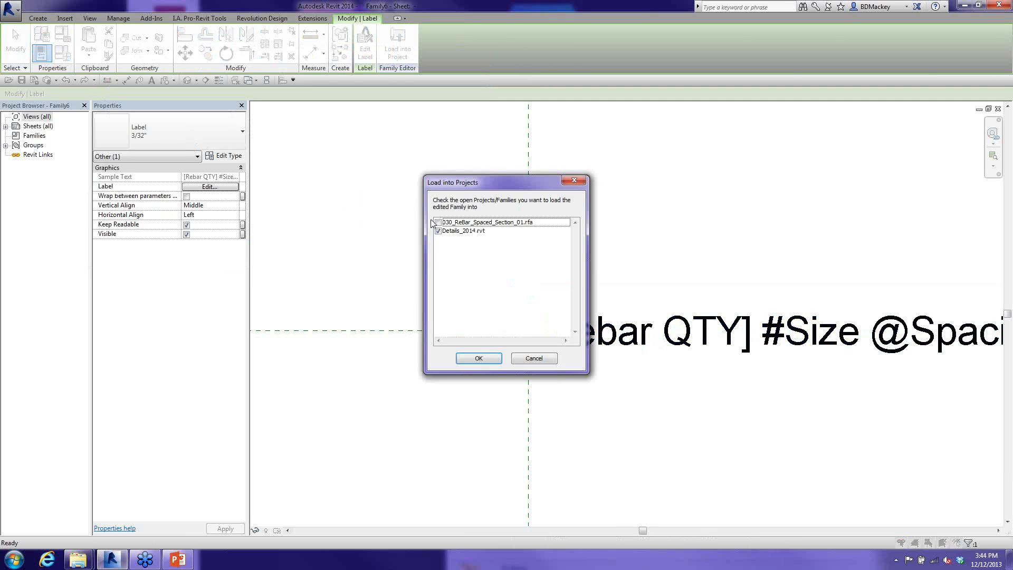
{"action": "left_click", "coordinate": [478, 358]}
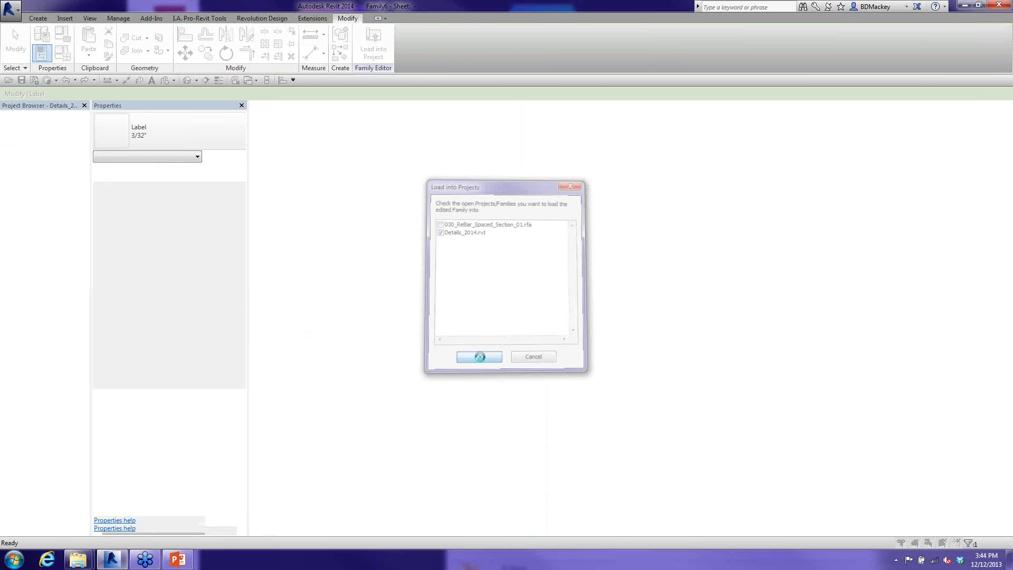
{"action": "left_click", "coordinate": [522, 172]}
- Set Spacing Max to 1' 2" through the #14 rebar tag below the footing
{"action": "scroll", "coordinate": [781, 379], "scroll_direction": "down", "scroll_amount": 5}
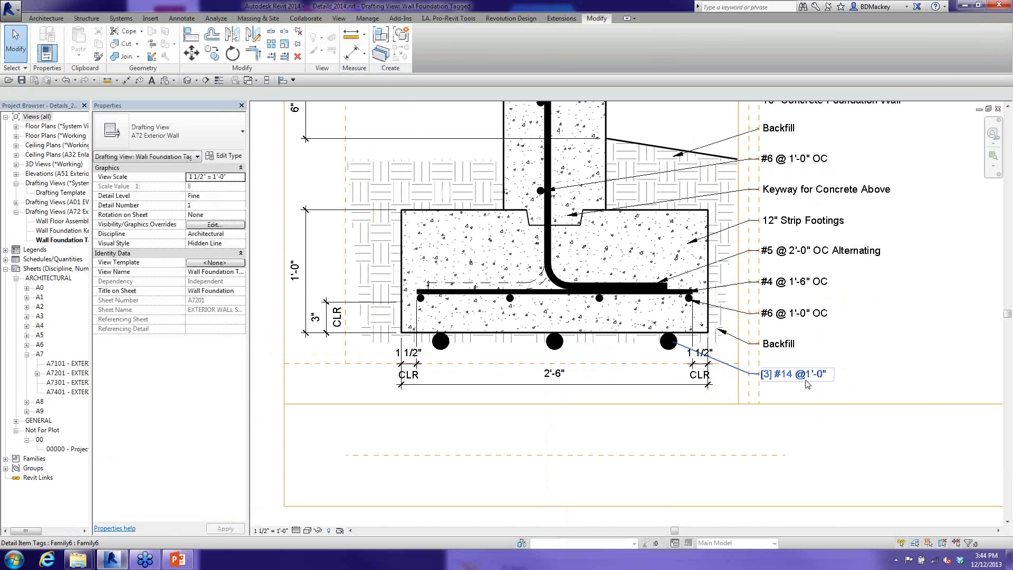
{"action": "double_click", "coordinate": [808, 384]}
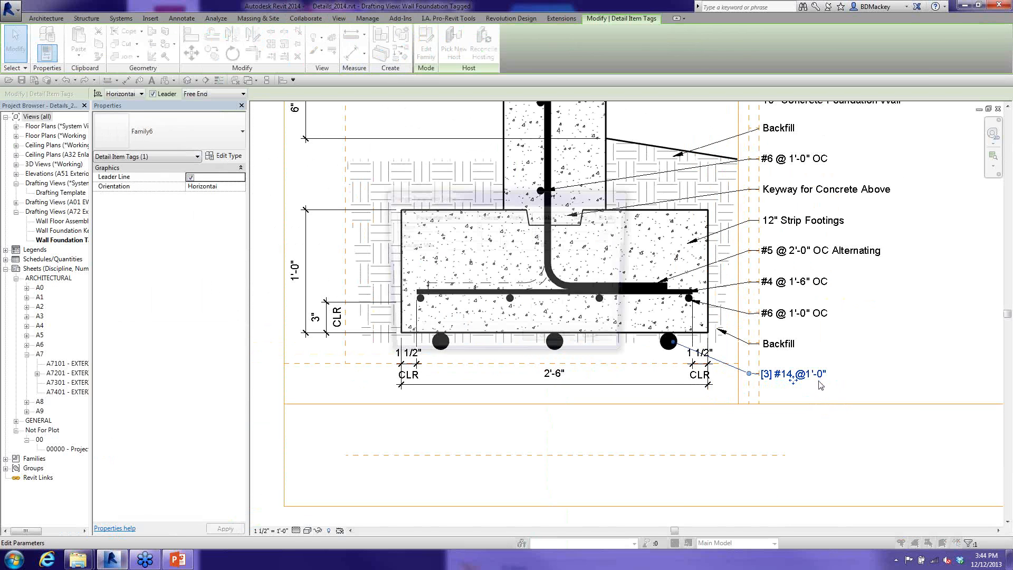
{"action": "left_click", "coordinate": [549, 245]}
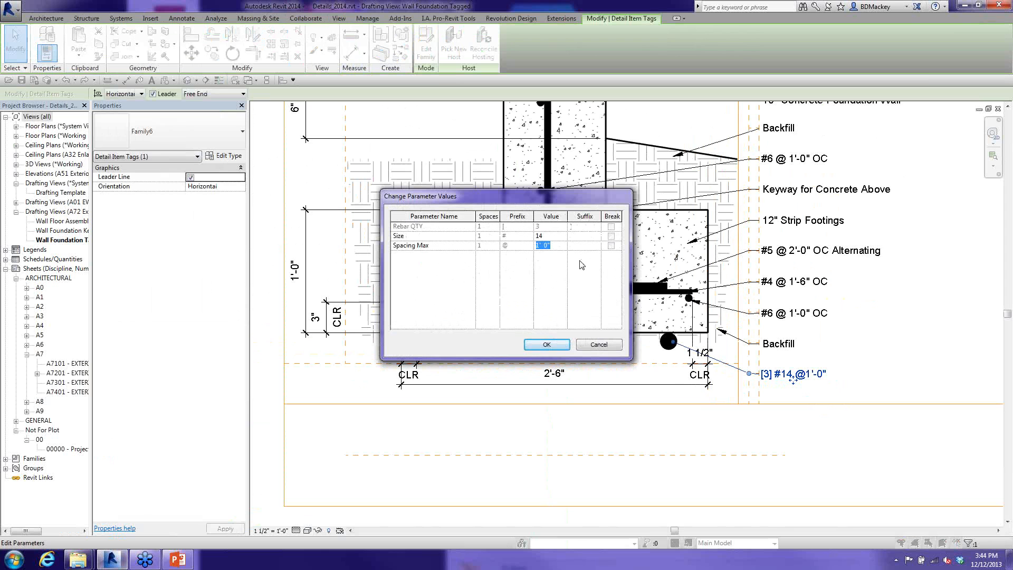
{"action": "type", "text": "1"}
{"action": "left_click", "coordinate": [547, 344]}
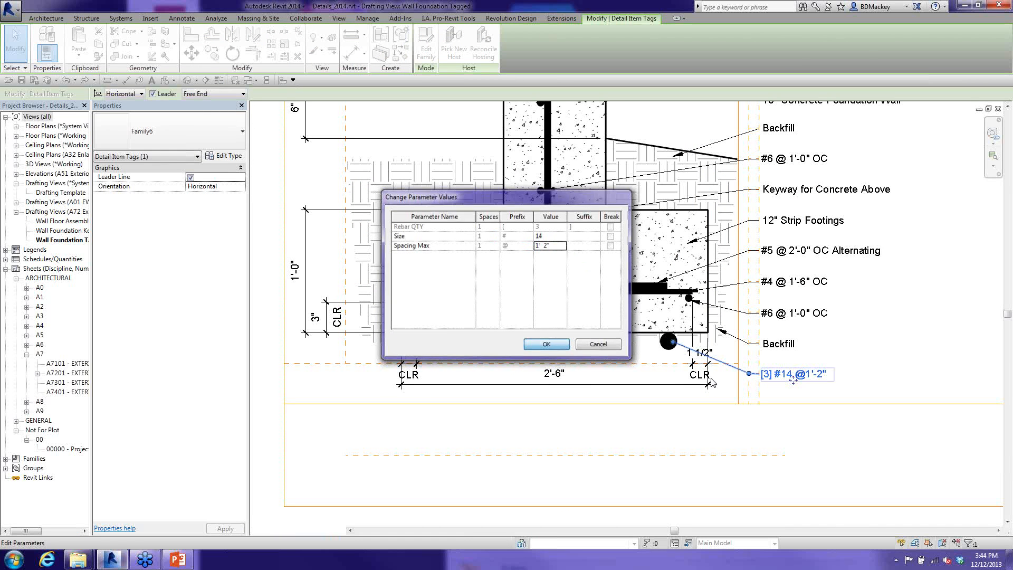
- Change Spacing Max to 2' through the #14 rebar tag
{"action": "double_click", "coordinate": [815, 377]}
{"action": "left_click", "coordinate": [559, 247]}
{"action": "type", "text": "2'"}
{"action": "left_click", "coordinate": [551, 344]}
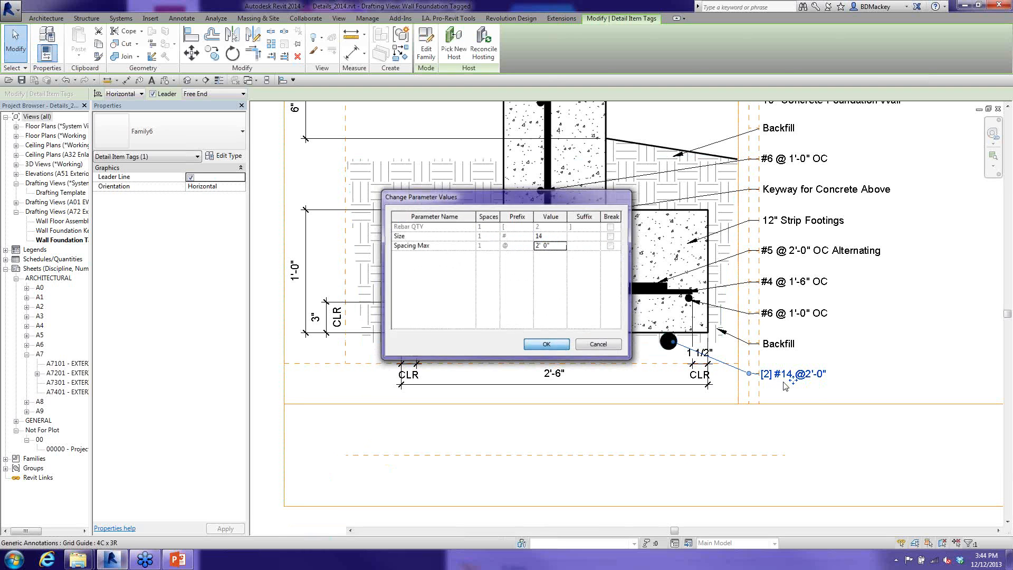
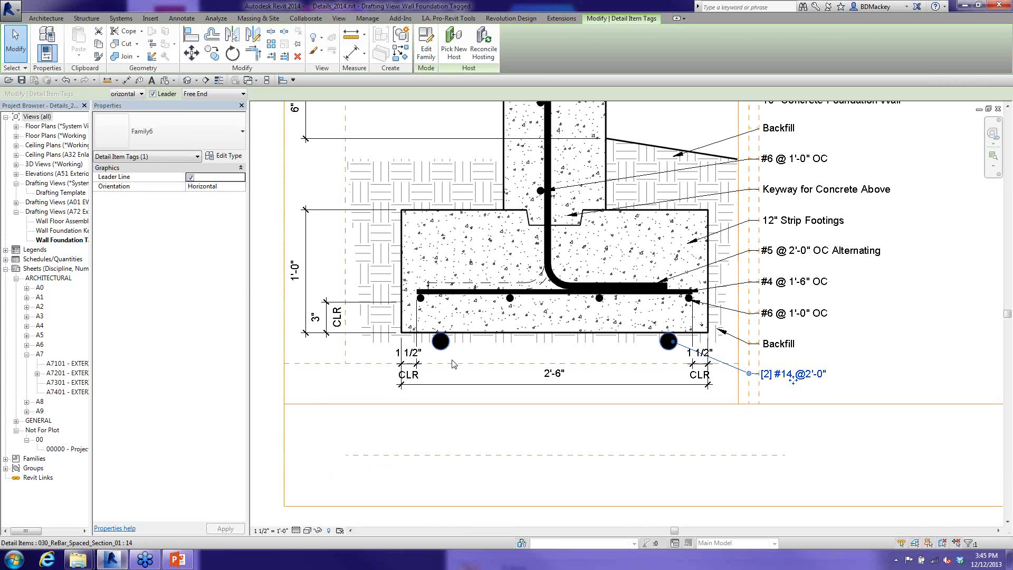
- Delete the #14 rebar section component below the footing together with its tag
{"action": "left_click", "coordinate": [454, 364]}
{"action": "key", "text": "Delete"}
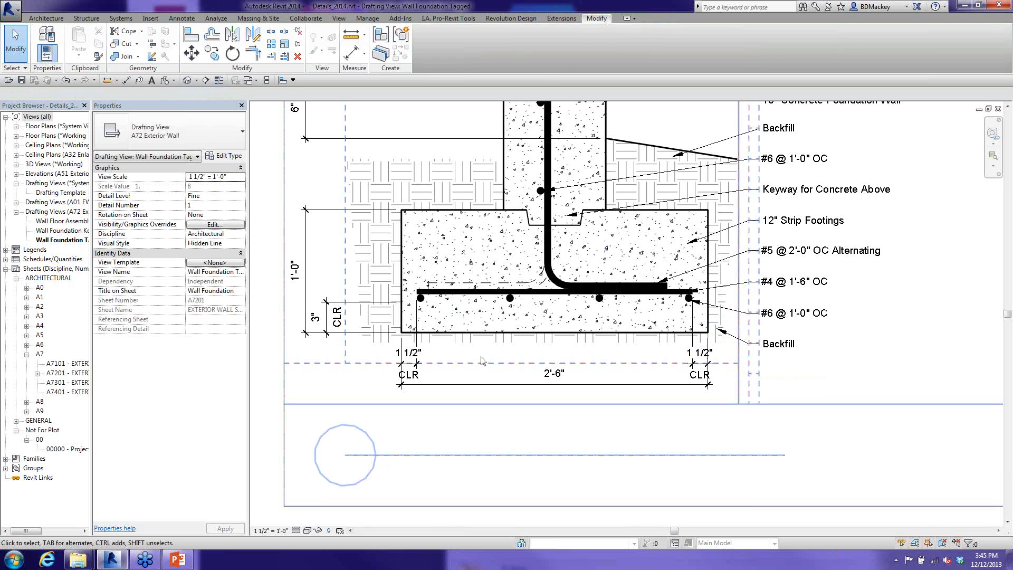
{"action": "left_click", "coordinate": [173, 561]}
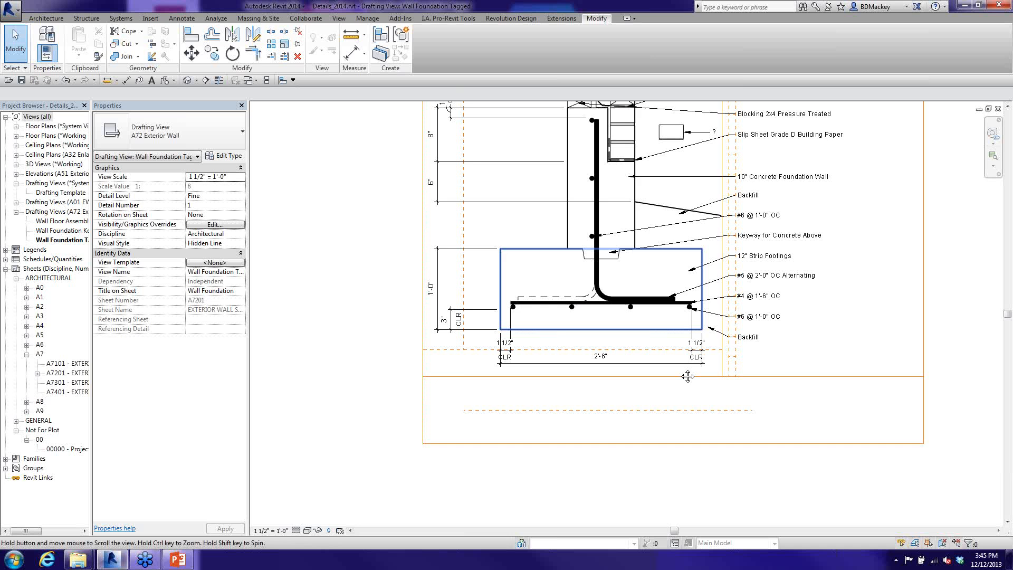
- Try a width of 3' for the 12" concrete footing, then undo the change
{"action": "scroll", "coordinate": [510, 359], "scroll_direction": "up", "scroll_amount": 2}
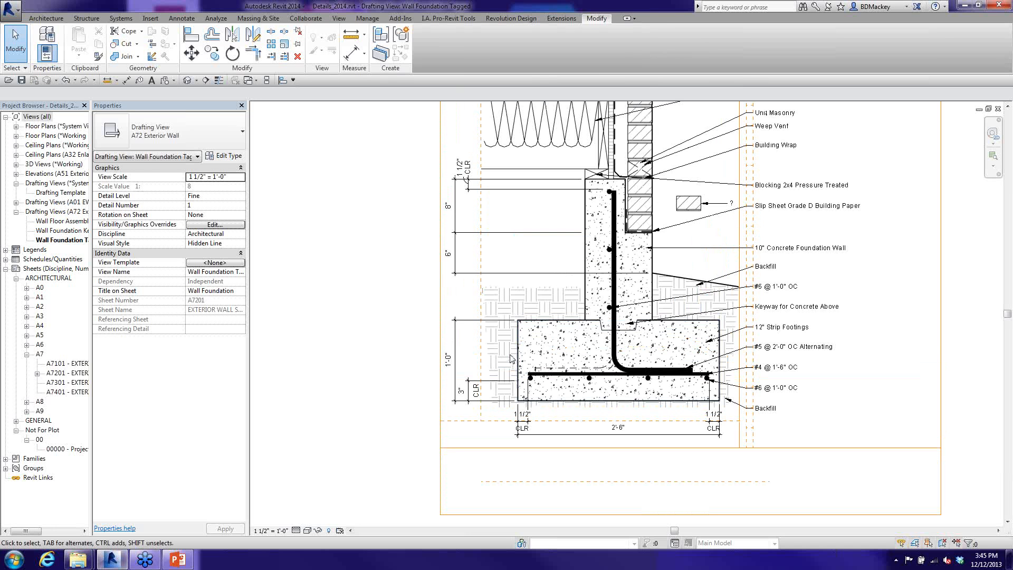
{"action": "left_click", "coordinate": [593, 378]}
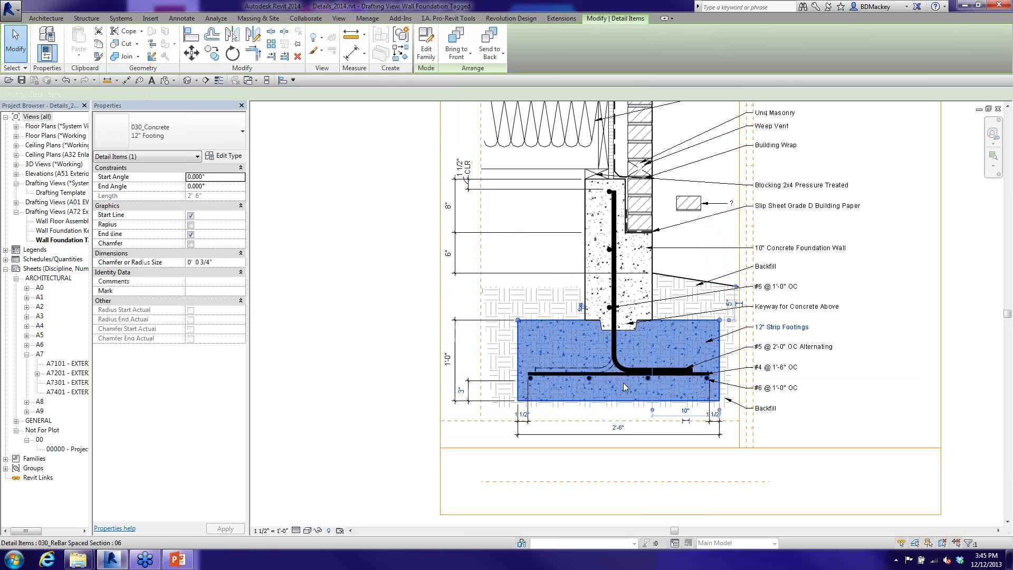
{"action": "left_click", "coordinate": [618, 427]}
{"action": "type", "text": "3"}
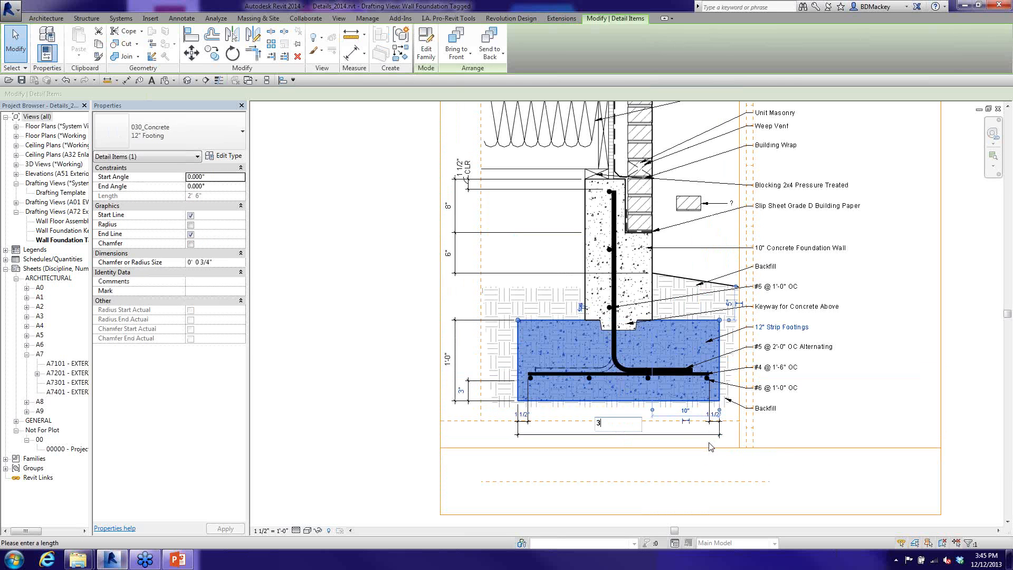
{"action": "key", "text": "Return"}
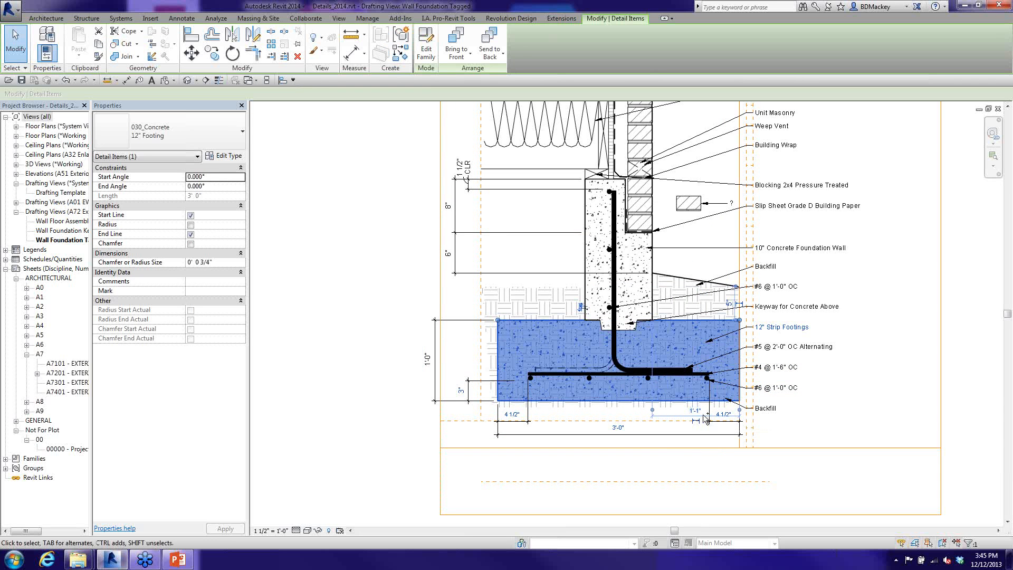
{"action": "key", "text": "ctrl+z"}
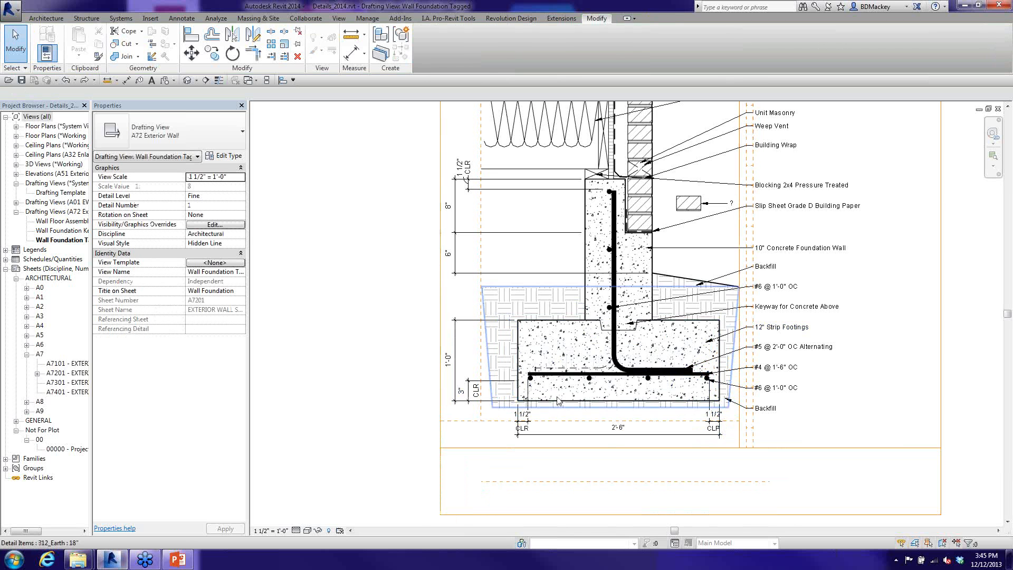
- Lock the 1 1/2" CLR dimensions between the #4 rebar ends and both sides of the footing
{"action": "scroll", "coordinate": [554, 396], "scroll_direction": "up", "scroll_amount": 4}
{"action": "middle_click_drag", "start_coordinate": [548, 413], "coordinate": [524, 373]}
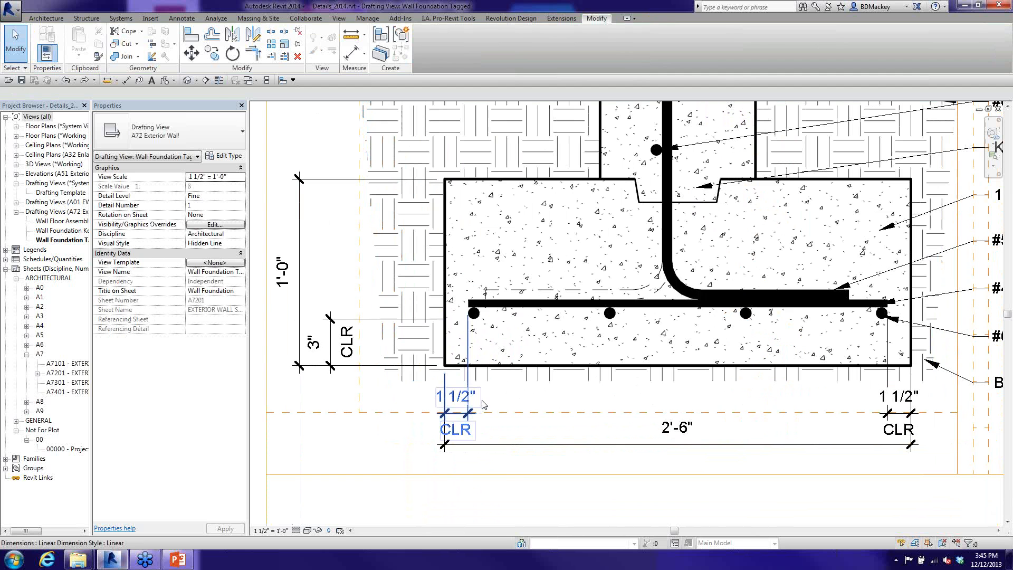
{"action": "left_click", "coordinate": [455, 397]}
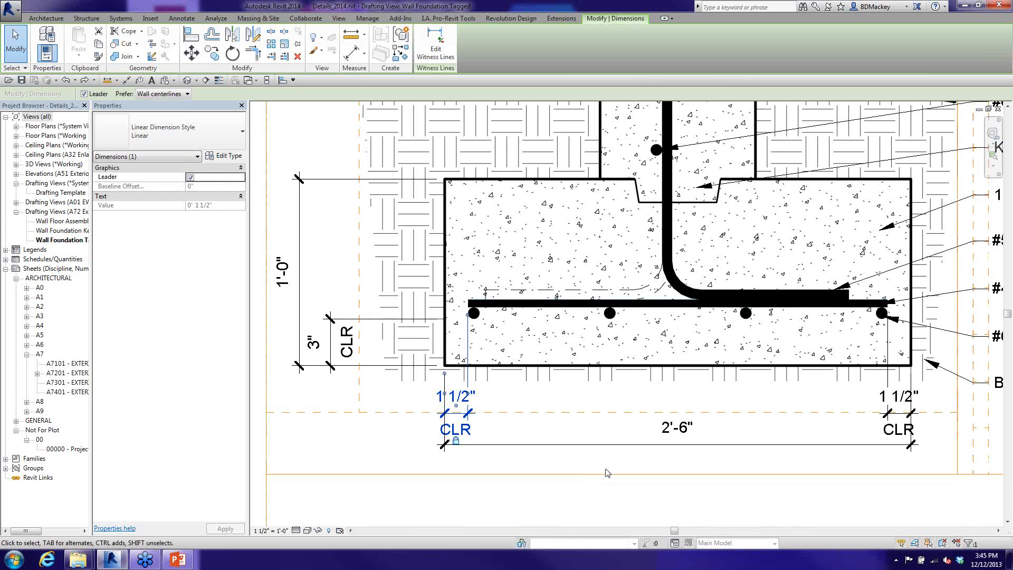
{"action": "left_click", "coordinate": [899, 407]}
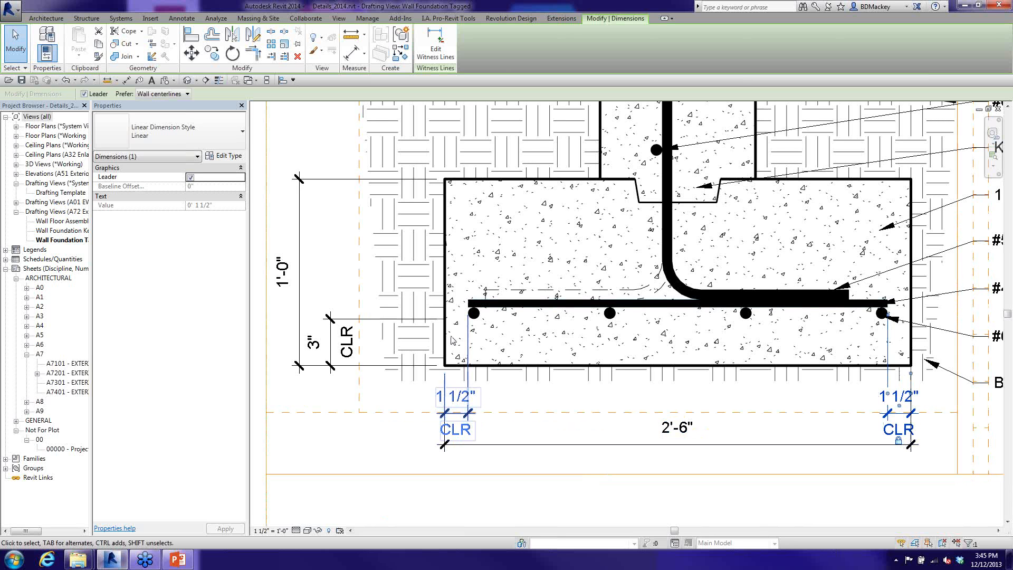
- Try to set the footing width to 3' with the clearance dimensions locked, then cancel the change
{"action": "left_click", "coordinate": [450, 232]}
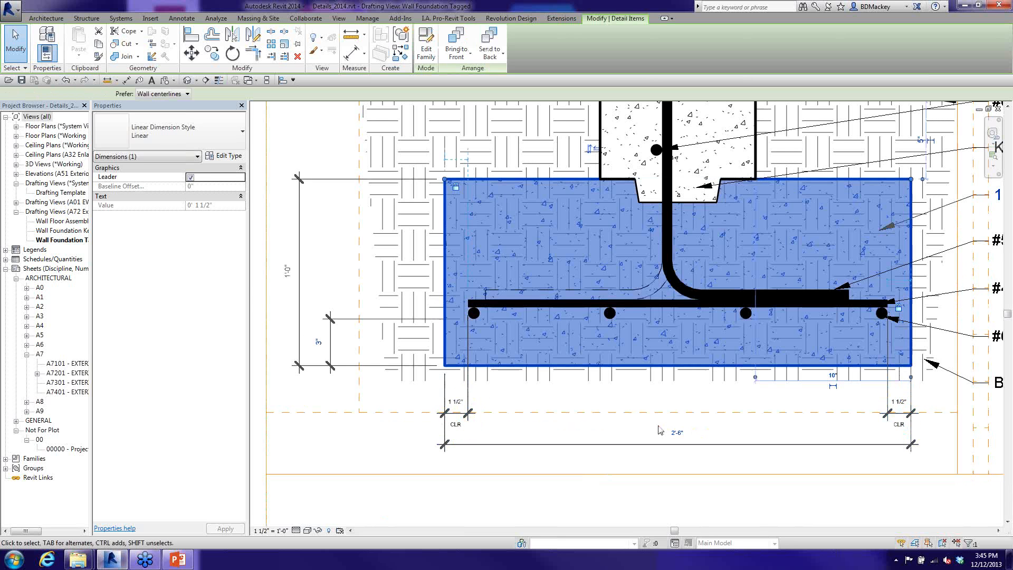
{"action": "left_click", "coordinate": [680, 429]}
{"action": "type", "text": "3"}
{"action": "key", "text": "Return"}
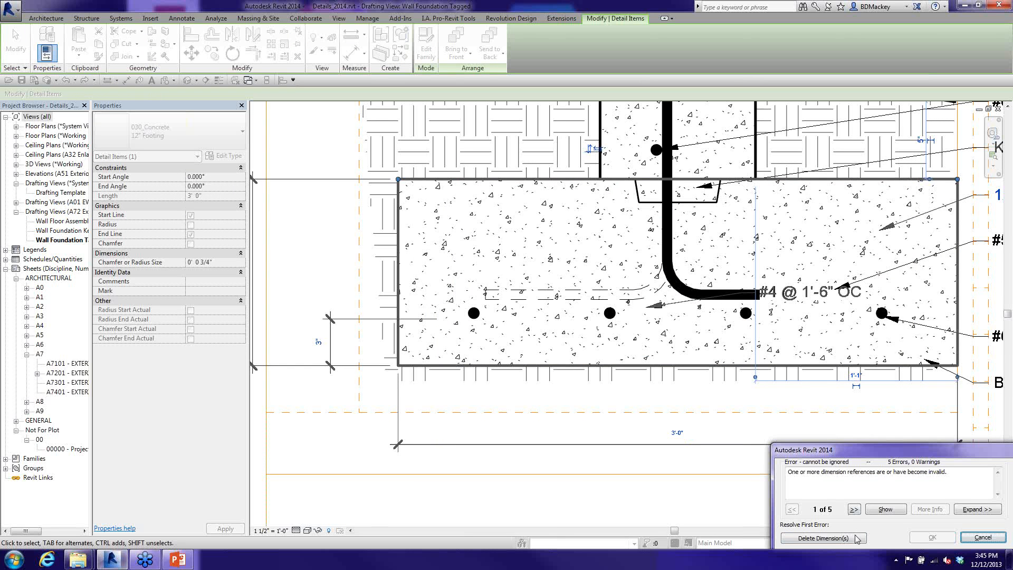
{"action": "left_click", "coordinate": [823, 539]}
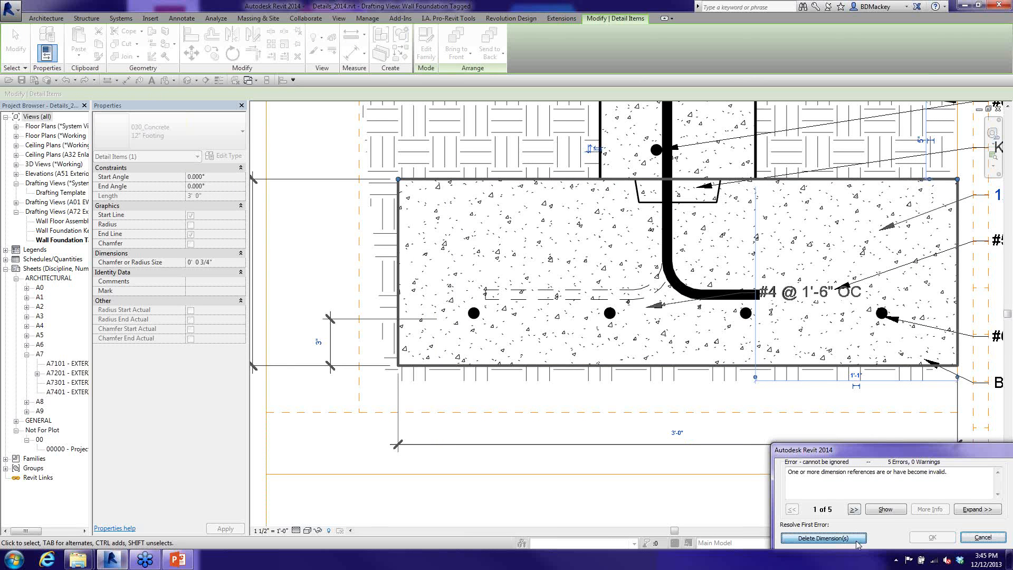
{"action": "left_click", "coordinate": [983, 538]}
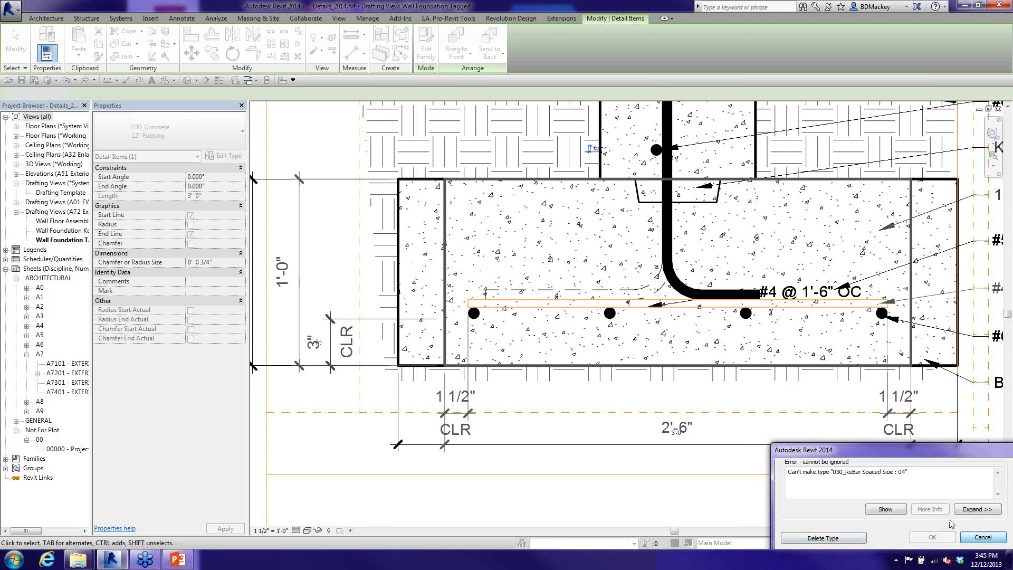
- Examine the 1 1/2" CLR dimension and the #4 rebar's end reference at the left side of the footing
{"action": "scroll", "coordinate": [465, 379], "scroll_direction": "up", "scroll_amount": 2}
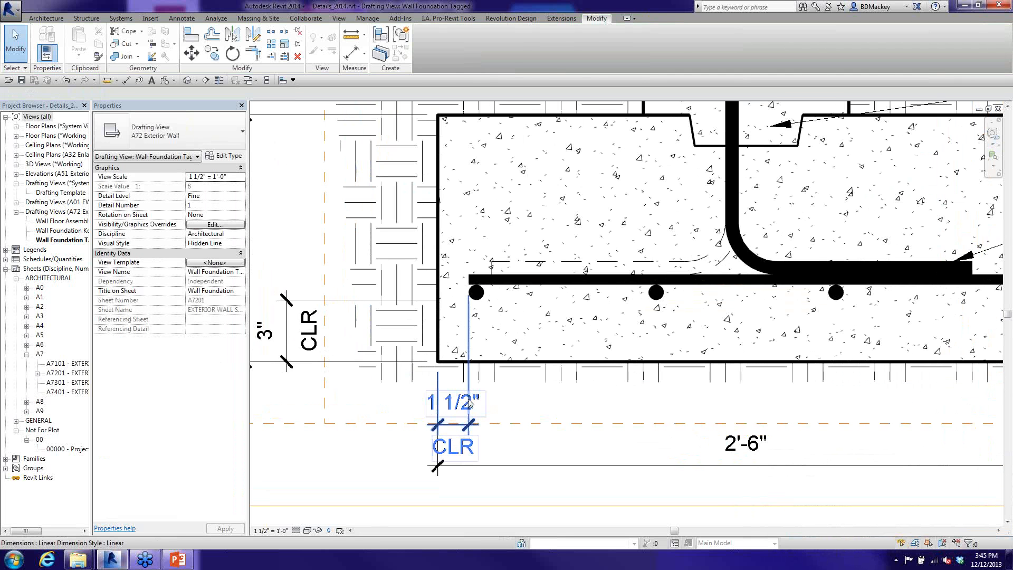
{"action": "left_click", "coordinate": [467, 423]}
{"action": "middle_click_drag", "start_coordinate": [499, 421], "coordinate": [479, 393]}
{"action": "left_click", "coordinate": [482, 417]}
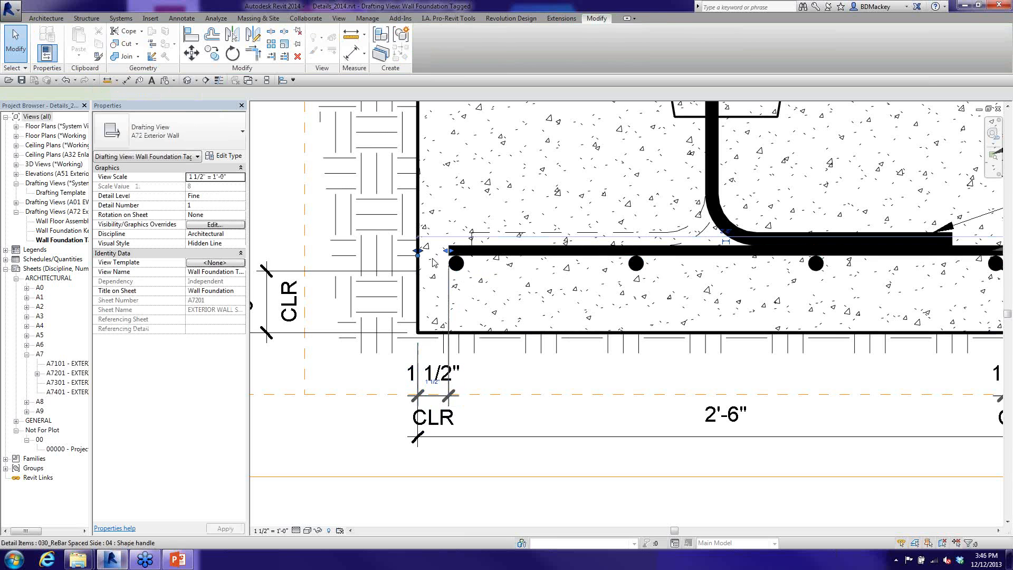
{"action": "left_click", "coordinate": [449, 251]}
{"action": "key", "text": "Escape"}
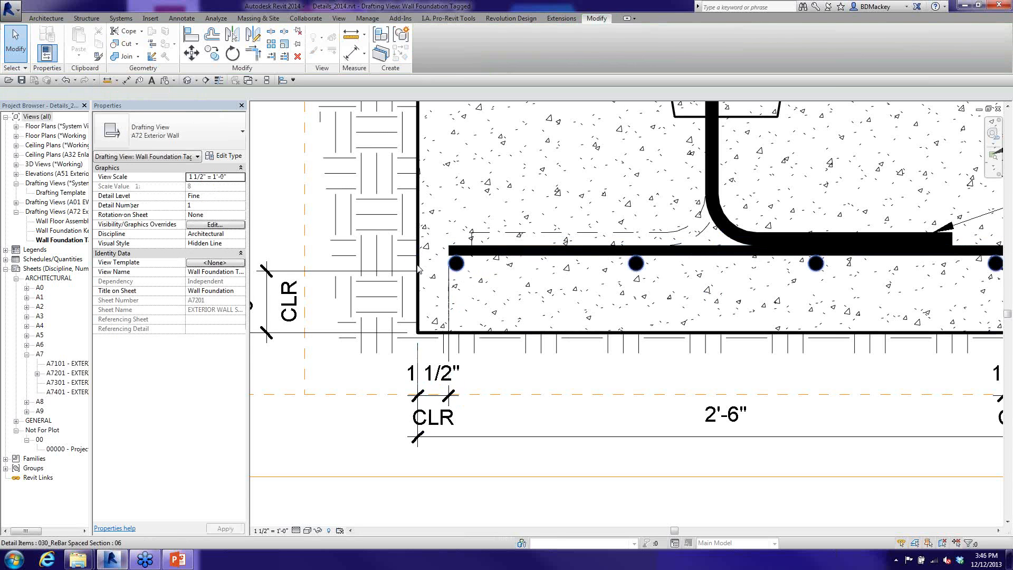
{"action": "scroll", "coordinate": [426, 310], "scroll_direction": "down", "scroll_amount": 3}
{"action": "middle_click_drag", "start_coordinate": [425, 310], "coordinate": [420, 325]}
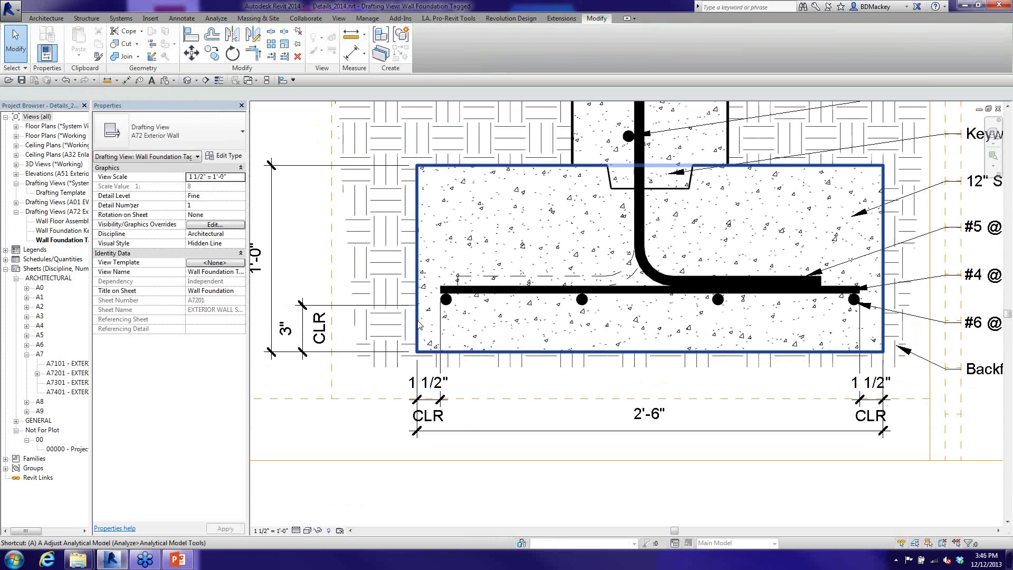
- Align both end references of the #4 rebar to the footing's sides and lock the alignments
{"action": "key", "text": "l"}
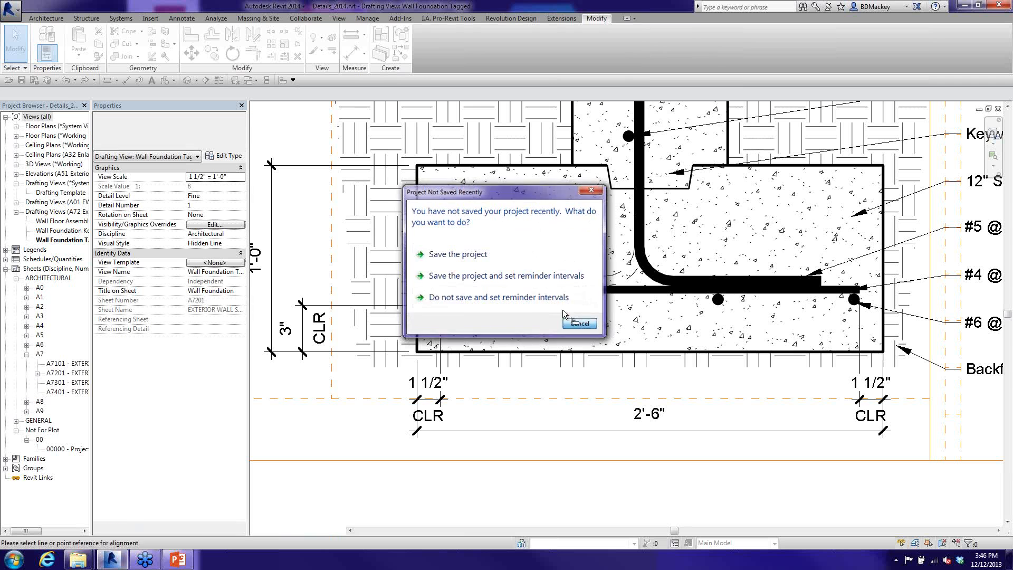
{"action": "left_click", "coordinate": [576, 322]}
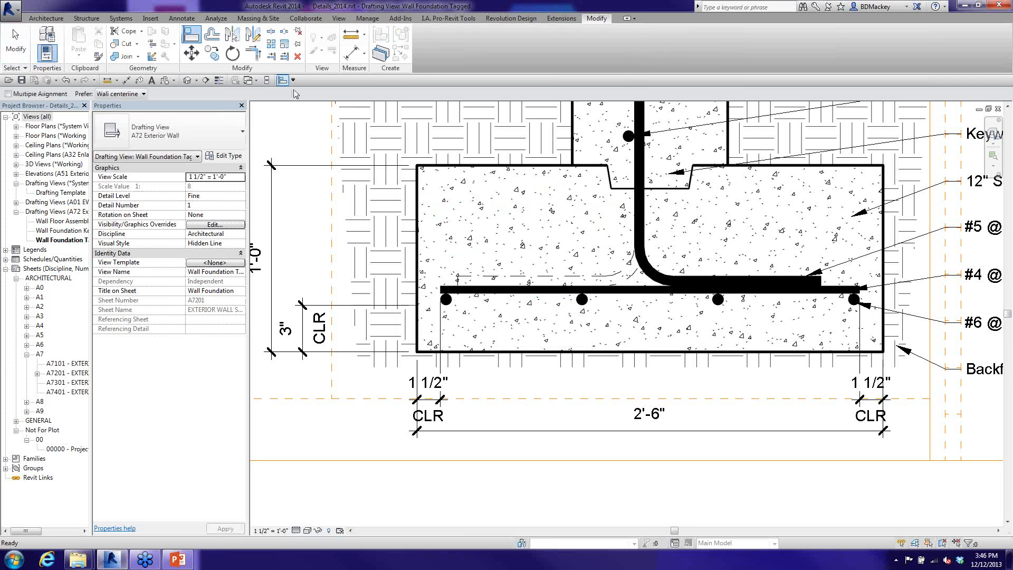
{"action": "left_click", "coordinate": [420, 218]}
{"action": "left_click", "coordinate": [420, 295]}
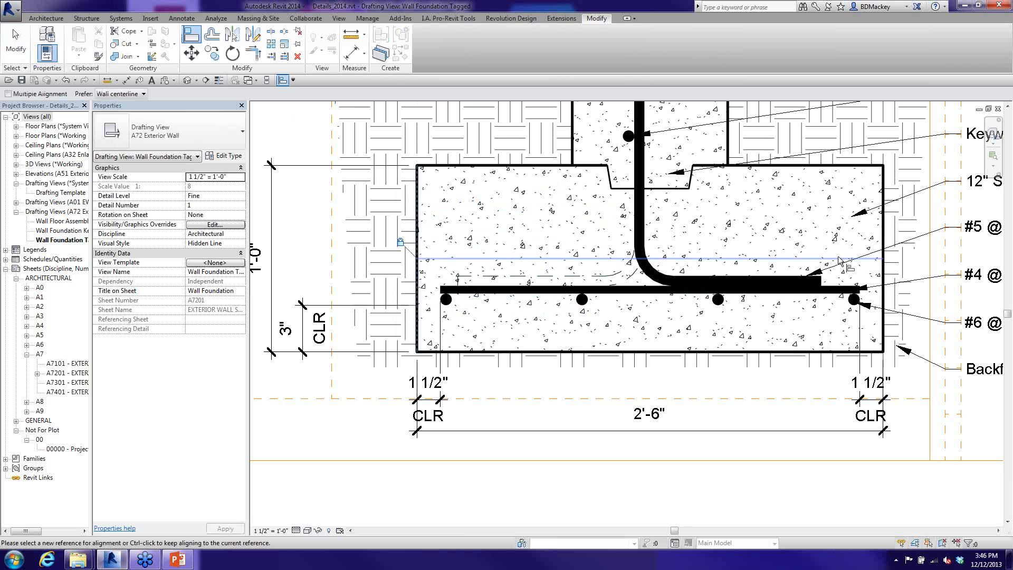
{"action": "left_click", "coordinate": [884, 231]}
{"action": "left_click", "coordinate": [885, 292]}
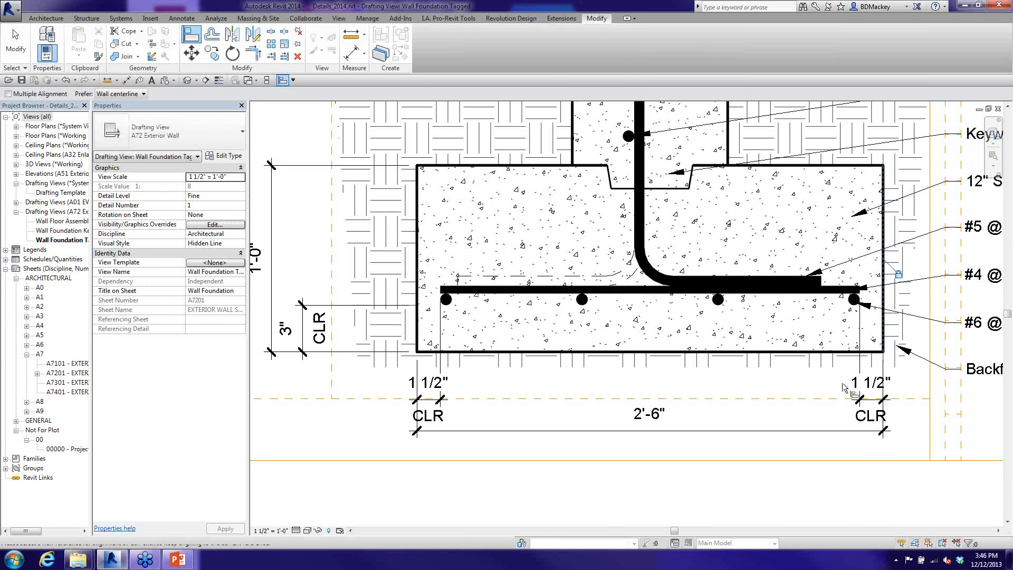
{"action": "right_click", "coordinate": [626, 366]}
{"action": "right_click", "coordinate": [658, 376]}
{"action": "left_click", "coordinate": [671, 382]}
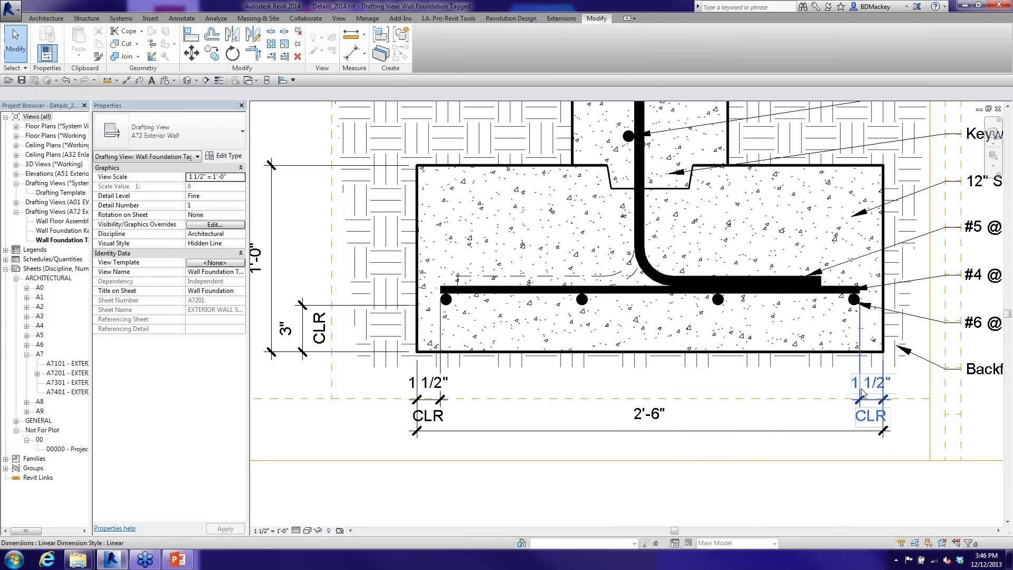
- Set the width of the concrete footing to 3'
{"action": "left_click", "coordinate": [857, 393]}
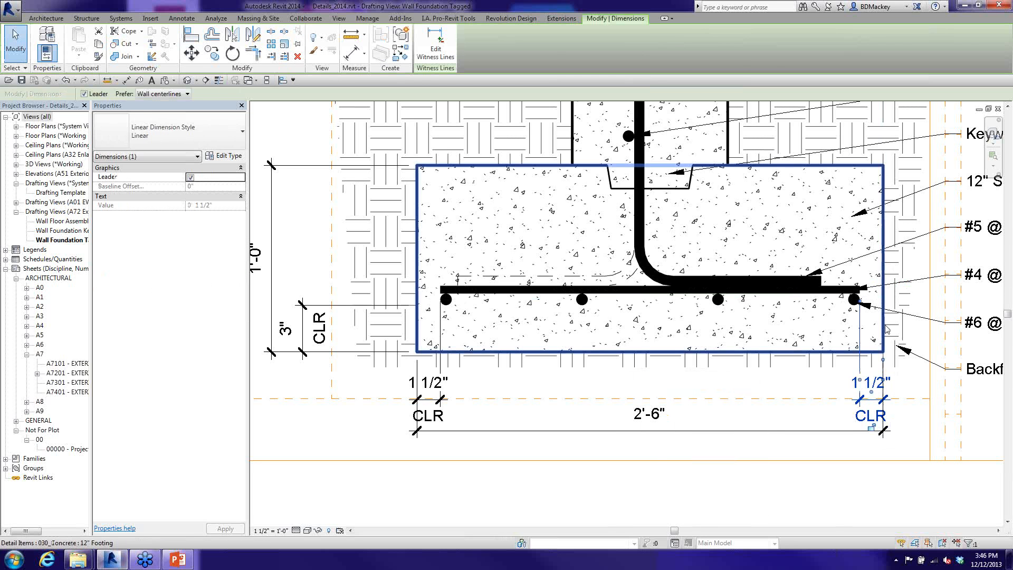
{"action": "left_click", "coordinate": [510, 418]}
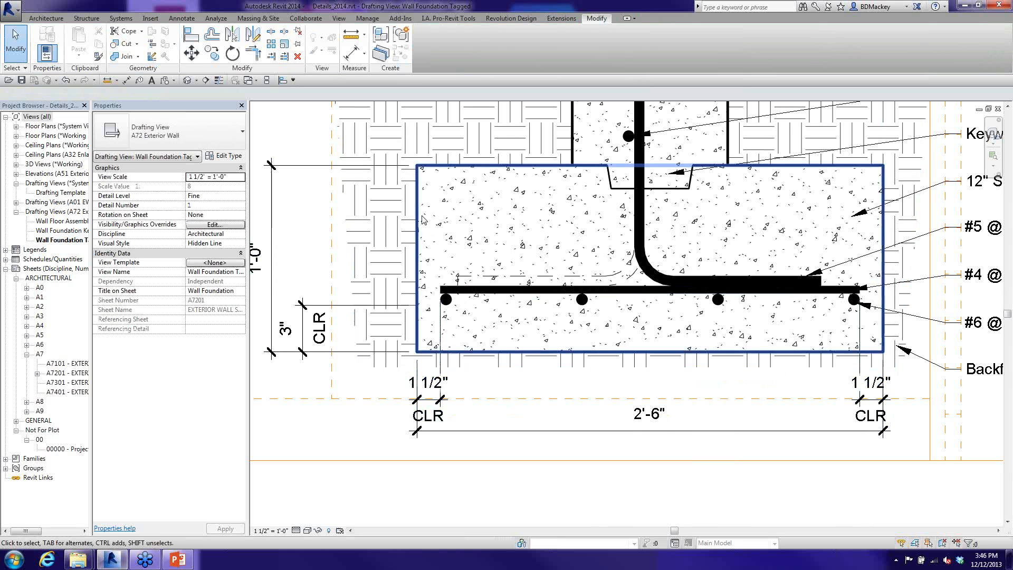
{"action": "left_click", "coordinate": [477, 355]}
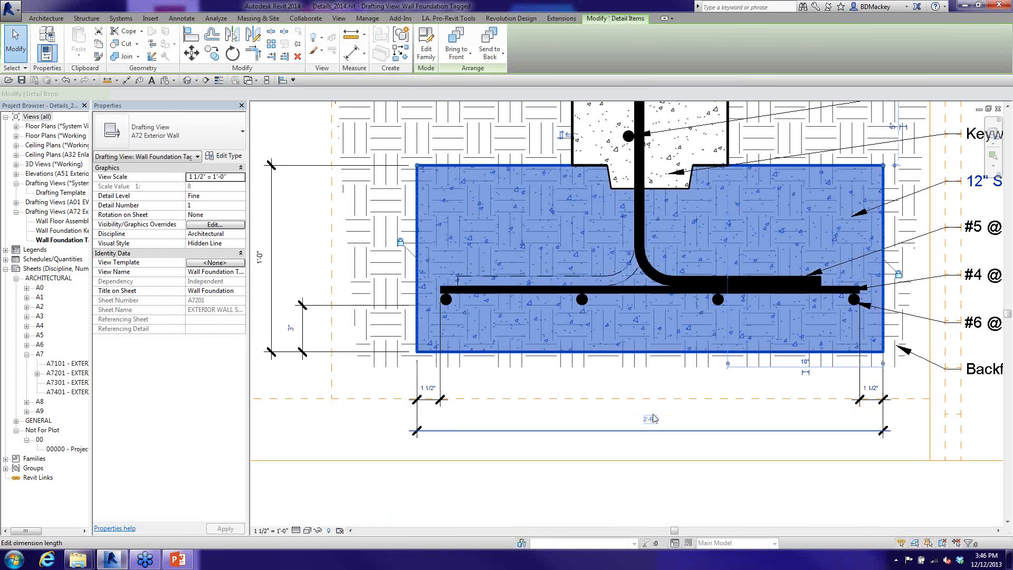
{"action": "left_click", "coordinate": [650, 415]}
{"action": "type", "text": "3"}
{"action": "key", "text": "Return"}
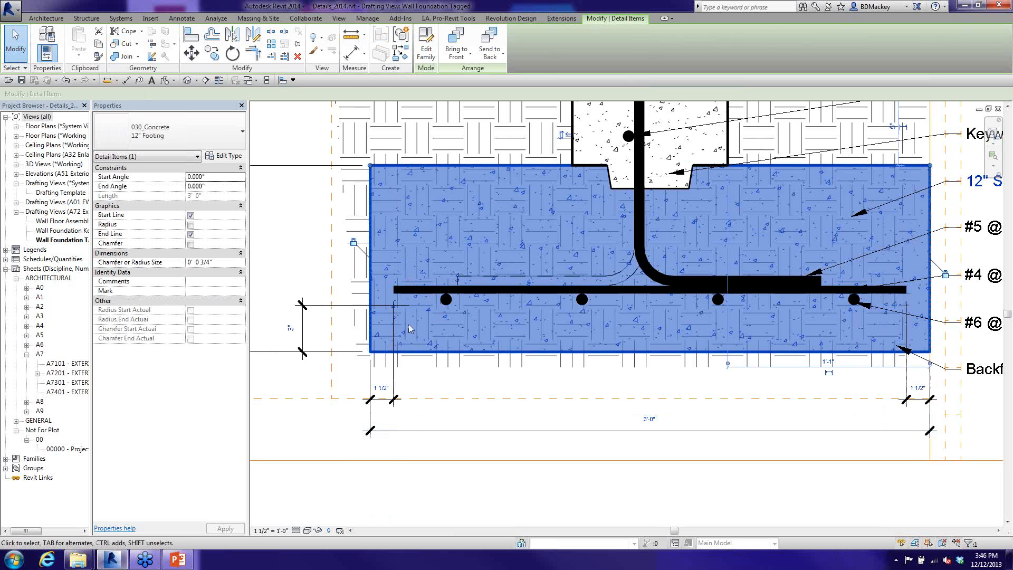
{"action": "left_click", "coordinate": [429, 379]}
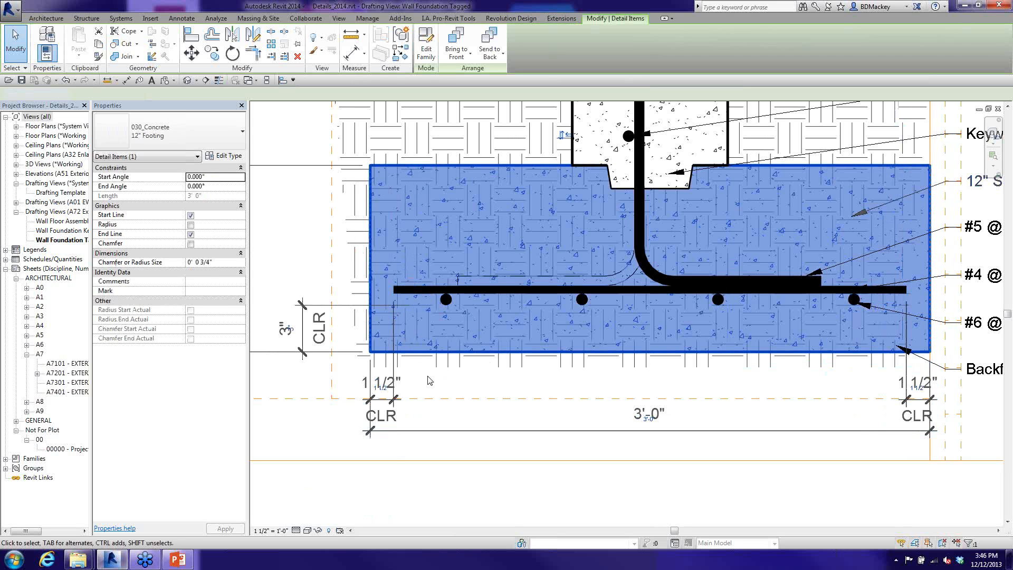
- Align both ends of the spaced #6 rebar section to the footing's sides and lock the alignments
{"action": "key", "text": "a"}
{"action": "key", "text": "l"}
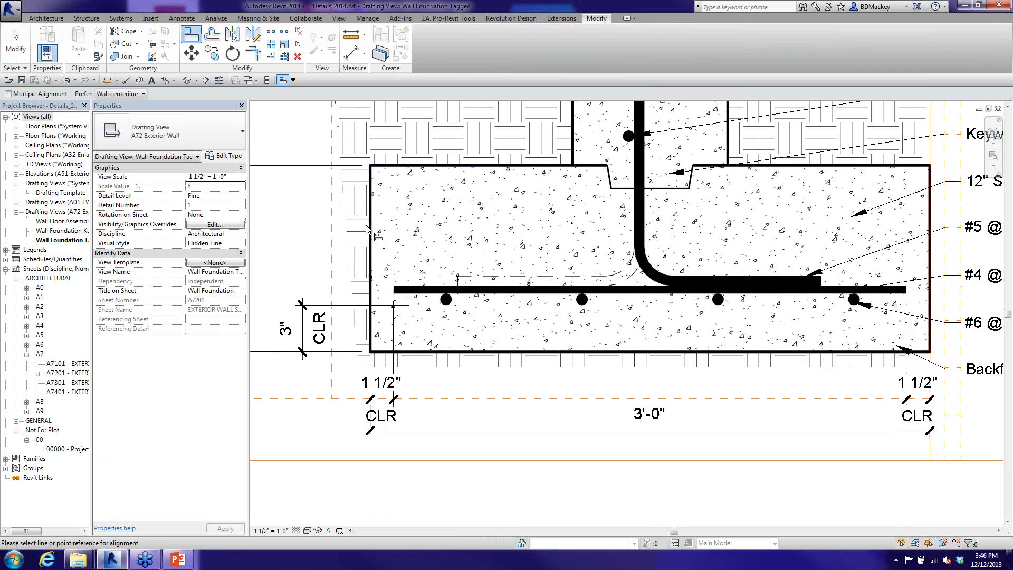
{"action": "left_click", "coordinate": [395, 273]}
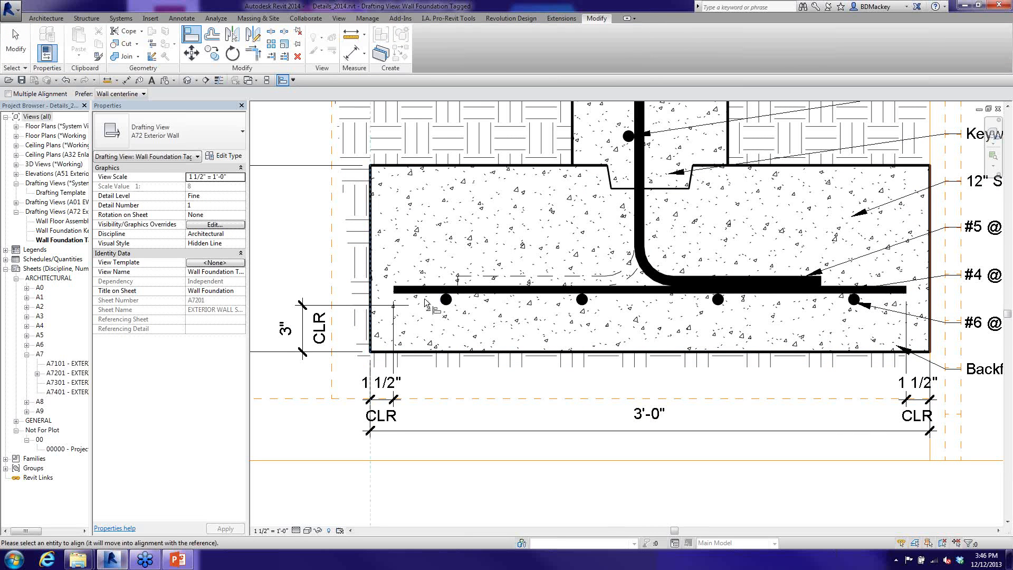
{"action": "left_click", "coordinate": [416, 301]}
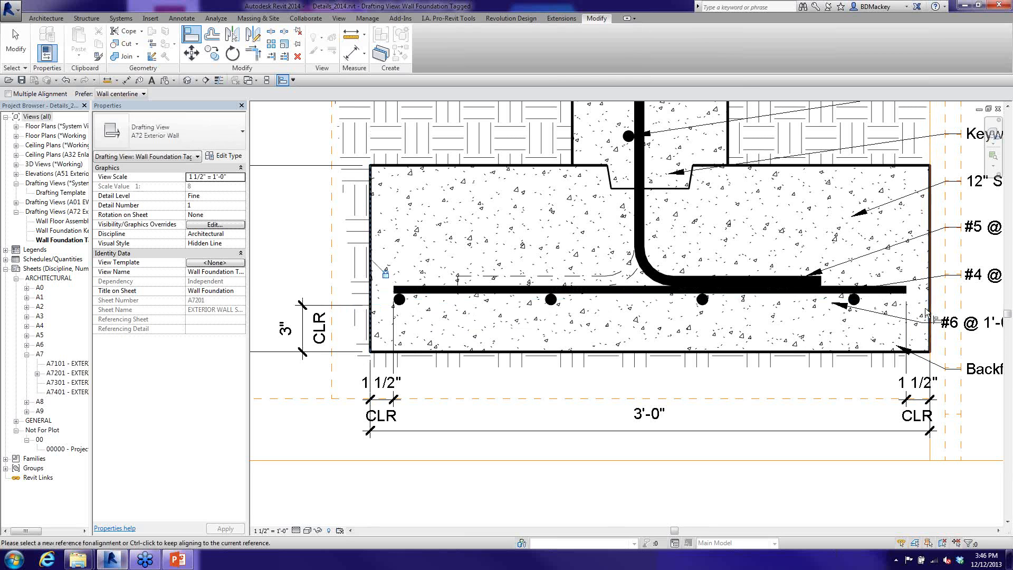
{"action": "left_click", "coordinate": [884, 308]}
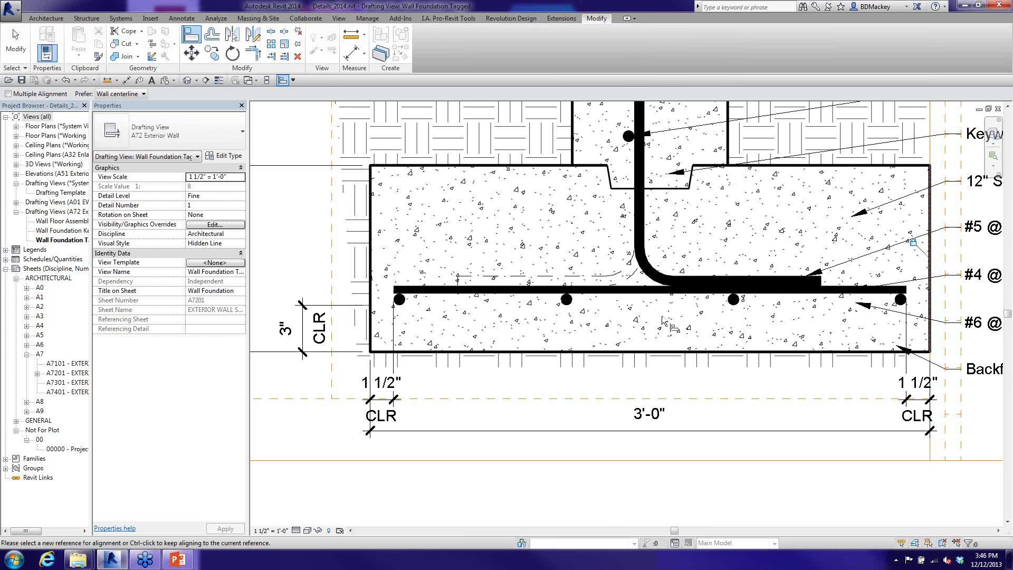
{"action": "key", "text": "Escape"}
{"action": "key", "text": "Escape"}
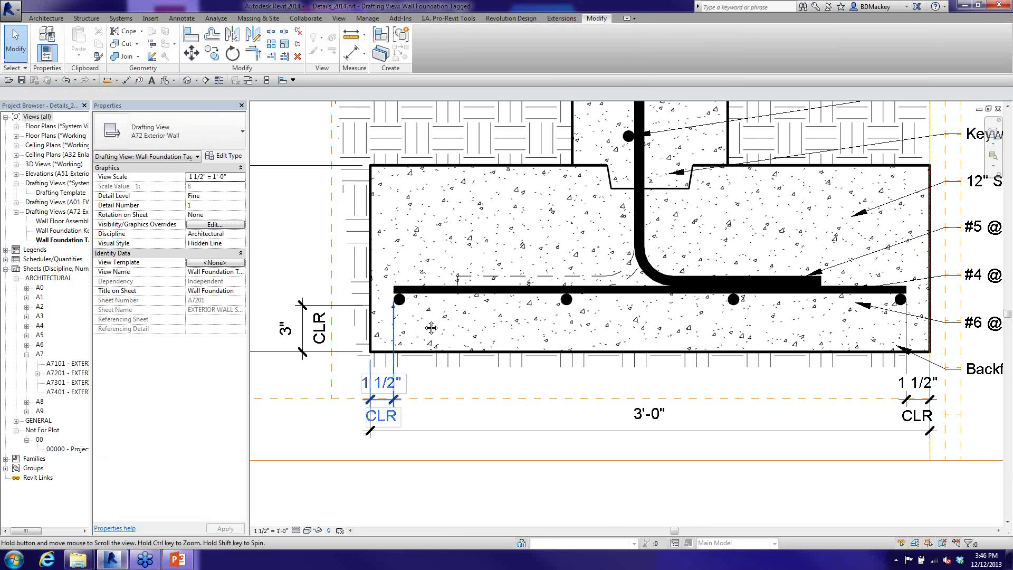
- Lock the 3" CLR dimension between the #6 rebar and the bottom of the footing
{"action": "middle_click_drag", "start_coordinate": [457, 323], "coordinate": [565, 319]}
{"action": "left_click", "coordinate": [428, 320]}
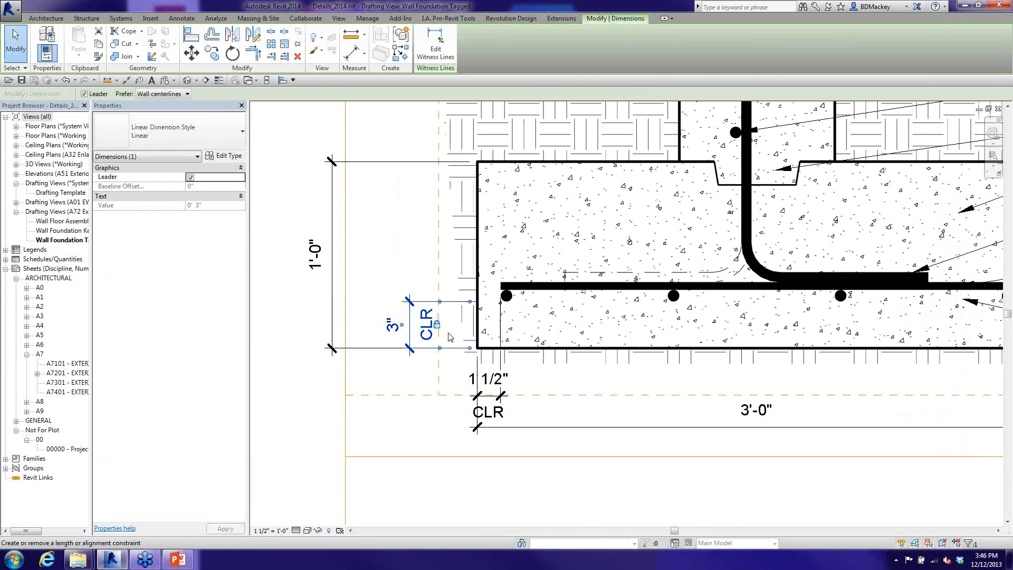
{"action": "key", "text": "Escape"}
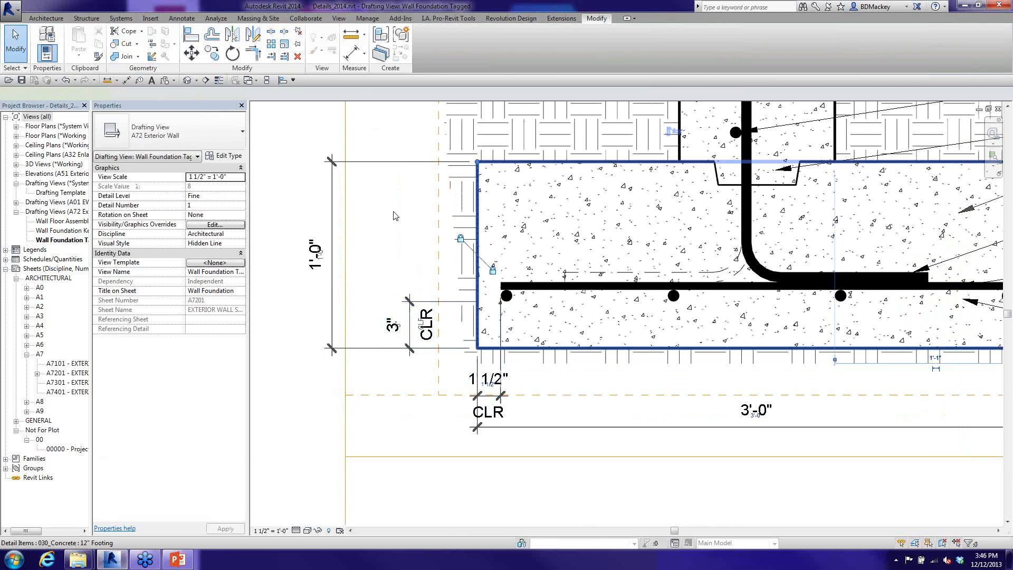
- Duplicate the footing's 12" Footing type under the name 18" Footing
{"action": "left_click", "coordinate": [457, 235]}
{"action": "left_click", "coordinate": [223, 146]}
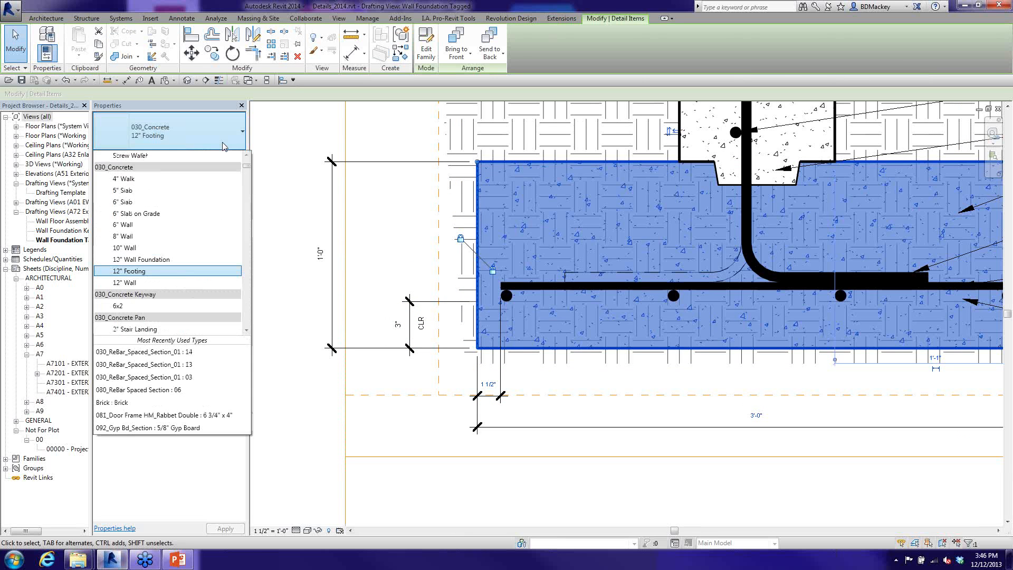
{"action": "left_click", "coordinate": [223, 146]}
{"action": "left_click", "coordinate": [226, 156]}
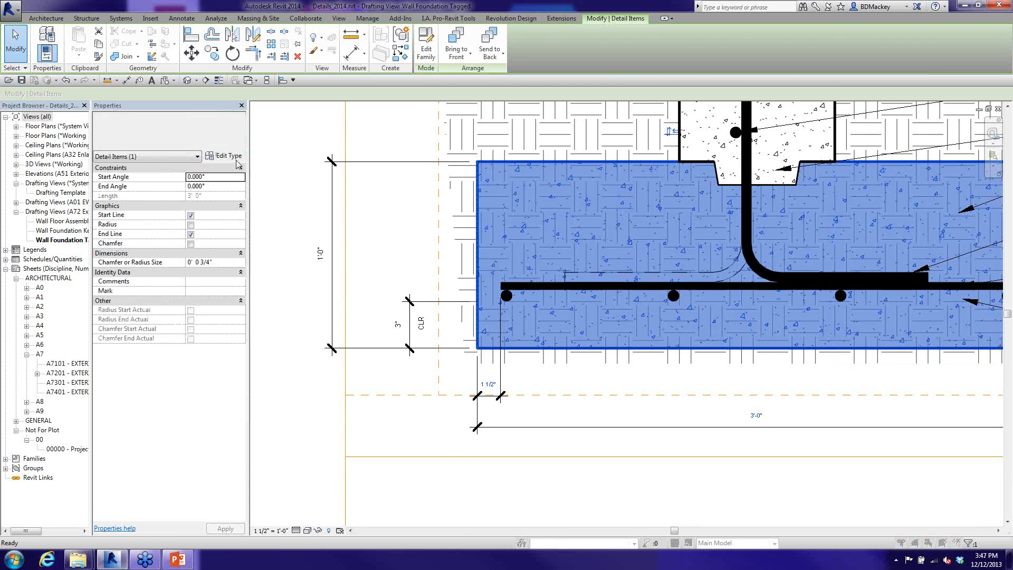
{"action": "left_click", "coordinate": [419, 138]}
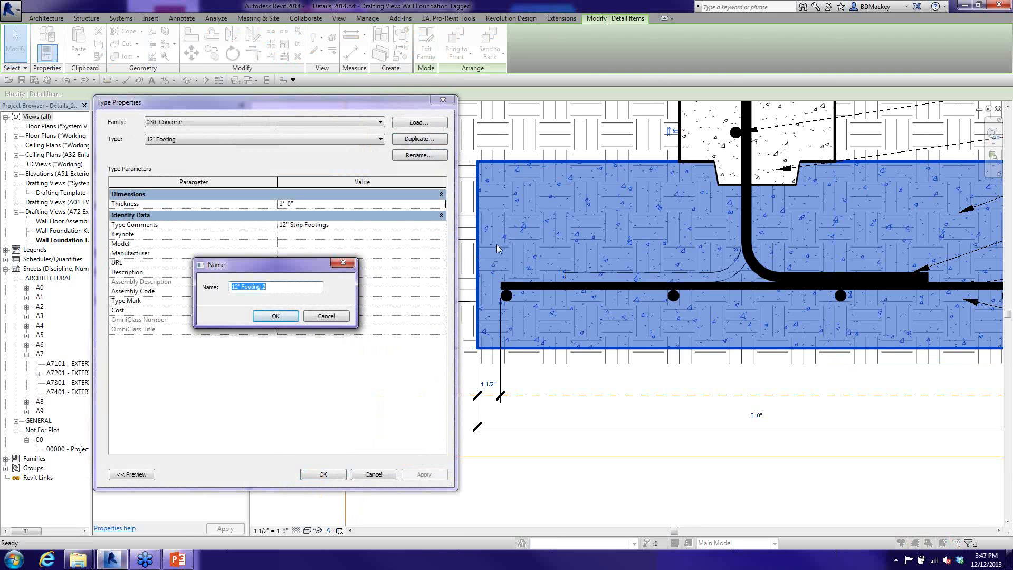
{"action": "key", "text": "End"}
{"action": "key", "text": "Delete"}
{"action": "key", "text": "Delete"}
{"action": "key", "text": "Delete"}
{"action": "type", "text": "18\""}
{"action": "key", "text": "Return"}
- Set the 18" Footing type's thickness to 1' 6" and its type comments to 18" Strip Footings
{"action": "left_click", "coordinate": [315, 203]}
{"action": "type", "text": "1' 6\""}
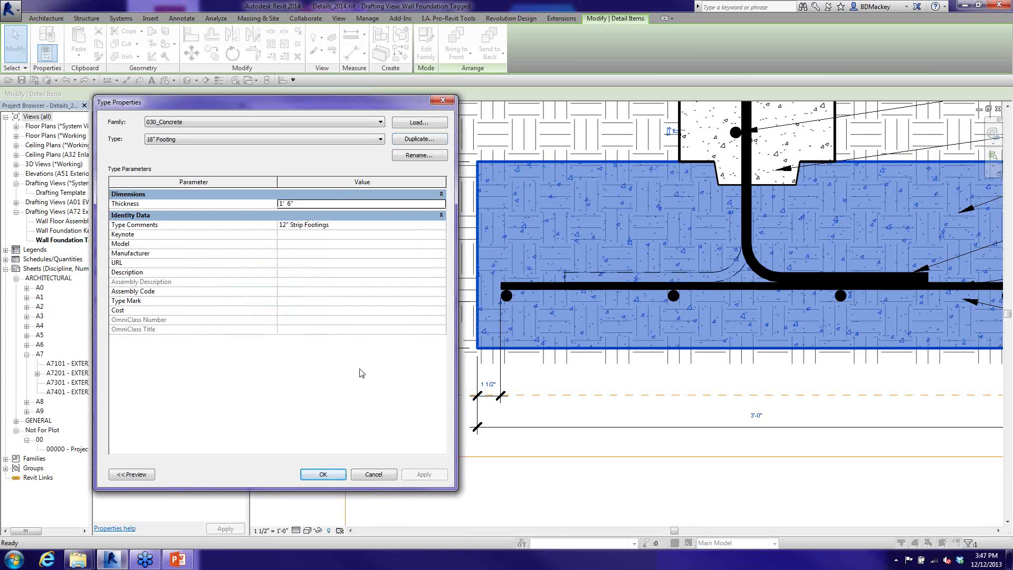
{"action": "left_click", "coordinate": [285, 225]}
{"action": "key", "text": "BackSpace"}
{"action": "type", "text": "8"}
{"action": "left_click", "coordinate": [348, 449]}
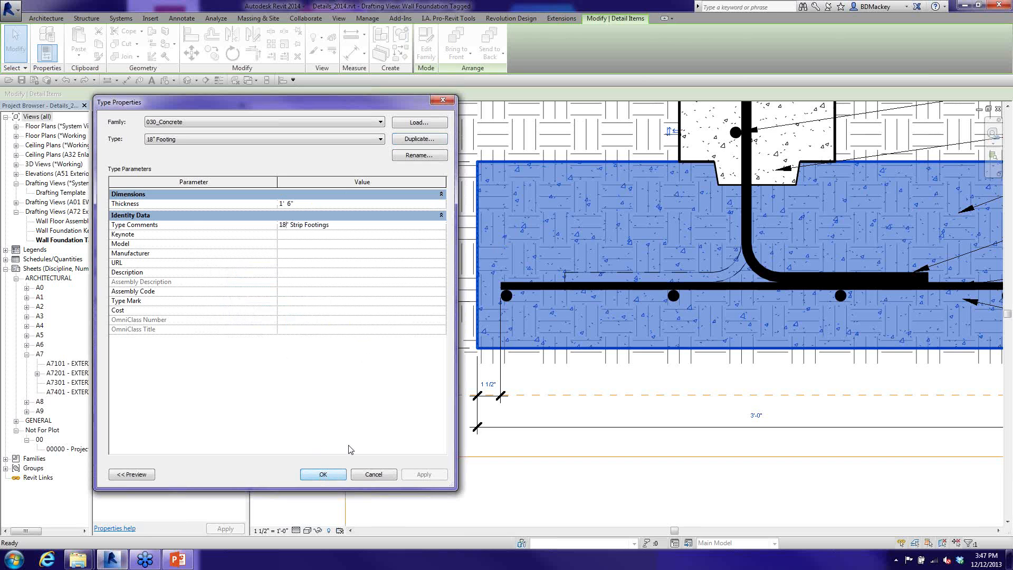
{"action": "key", "text": "Return"}
- Align the #4 rebar to the top of the #6 rebar section in the footing
{"action": "scroll", "coordinate": [517, 437], "scroll_direction": "down", "scroll_amount": 3}
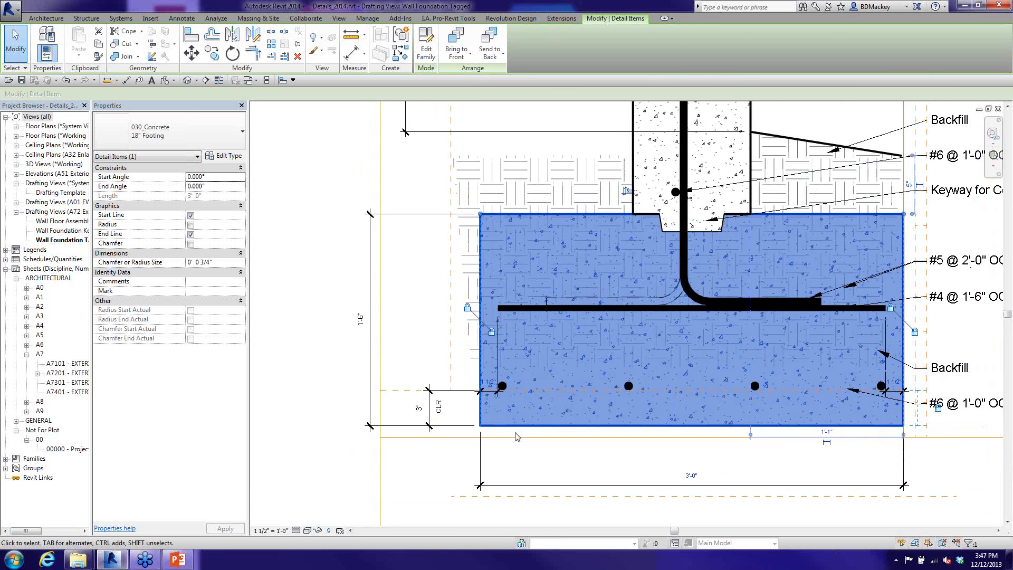
{"action": "middle_click_drag", "start_coordinate": [515, 433], "coordinate": [499, 410]}
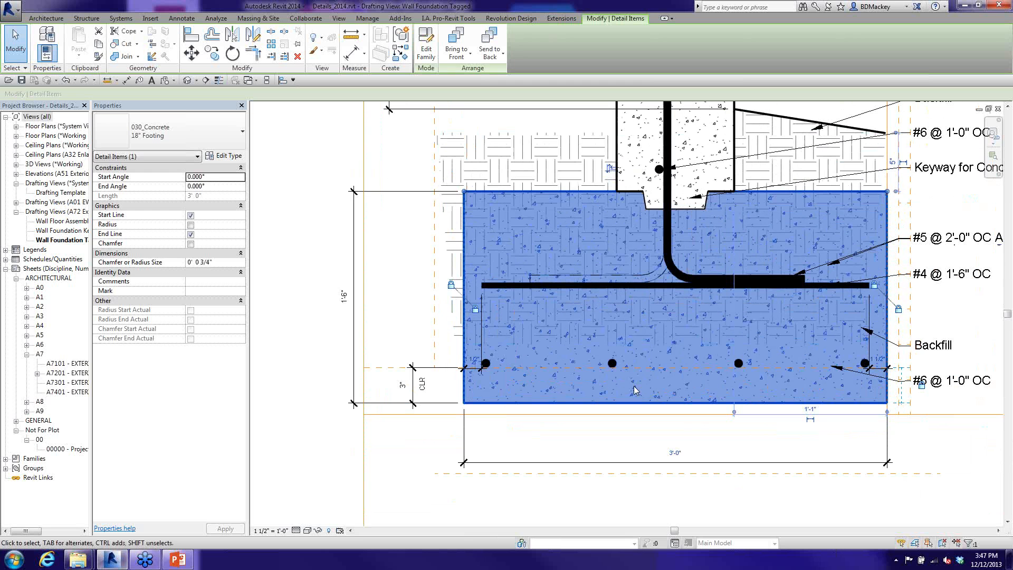
{"action": "left_click", "coordinate": [429, 329]}
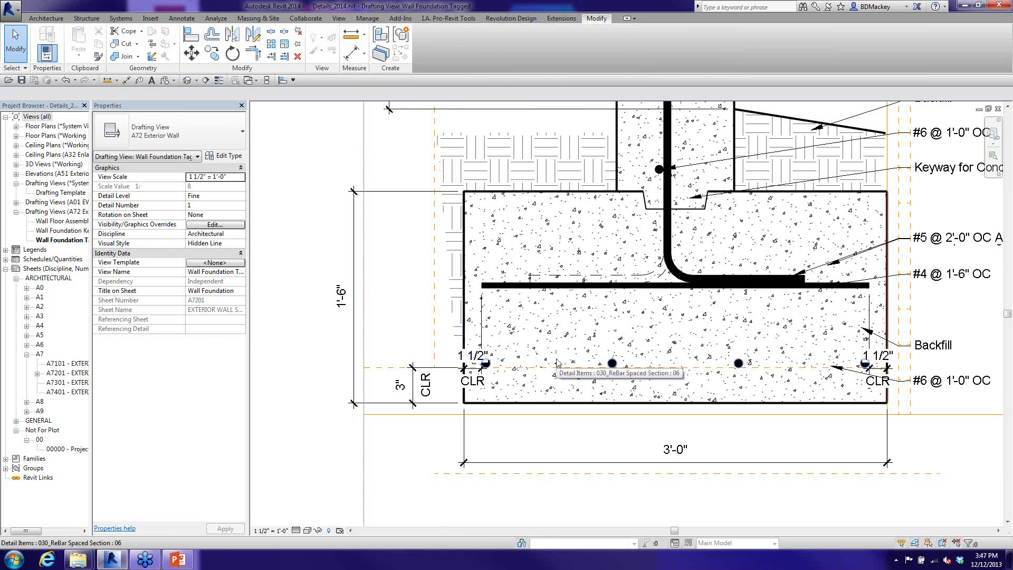
{"action": "key", "text": "a"}
{"action": "key", "text": "l"}
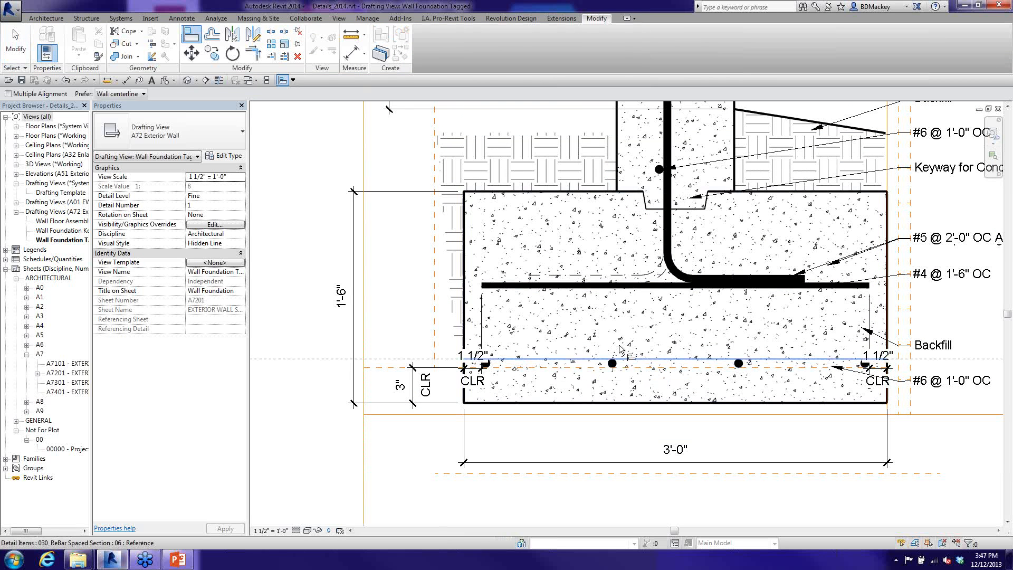
{"action": "left_click", "coordinate": [615, 290]}
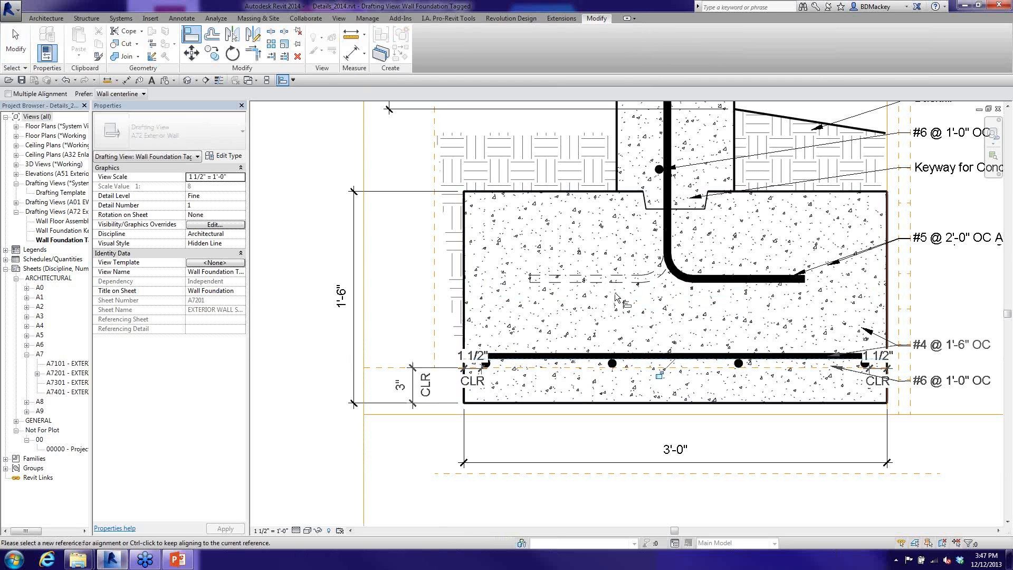
- Align the bent #5 rebar and the dashed alternate bar to the top of the #4 rebar
{"action": "left_click", "coordinate": [666, 353]}
{"action": "left_click", "coordinate": [703, 286]}
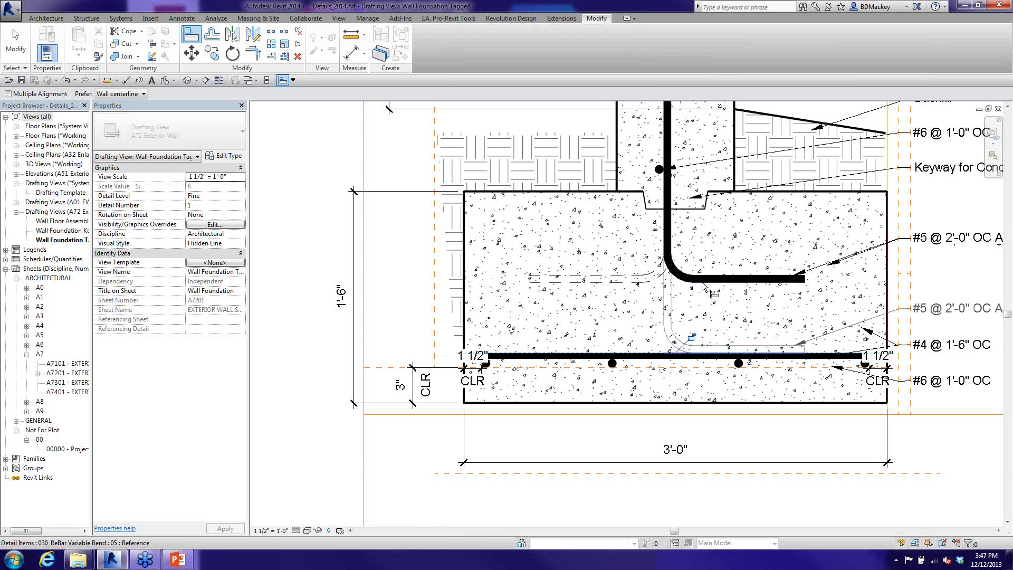
{"action": "left_click", "coordinate": [688, 352]}
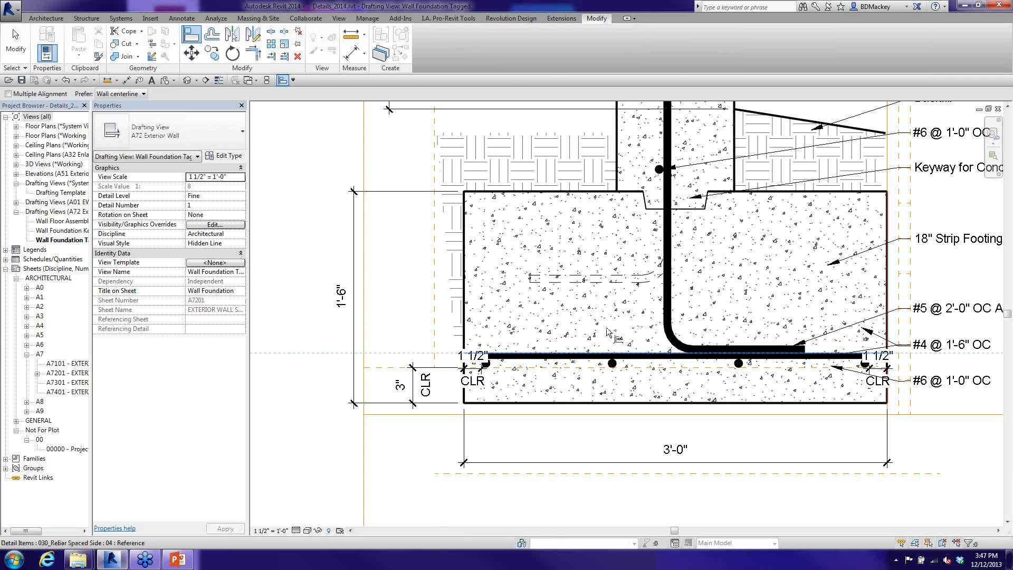
{"action": "left_click", "coordinate": [606, 283]}
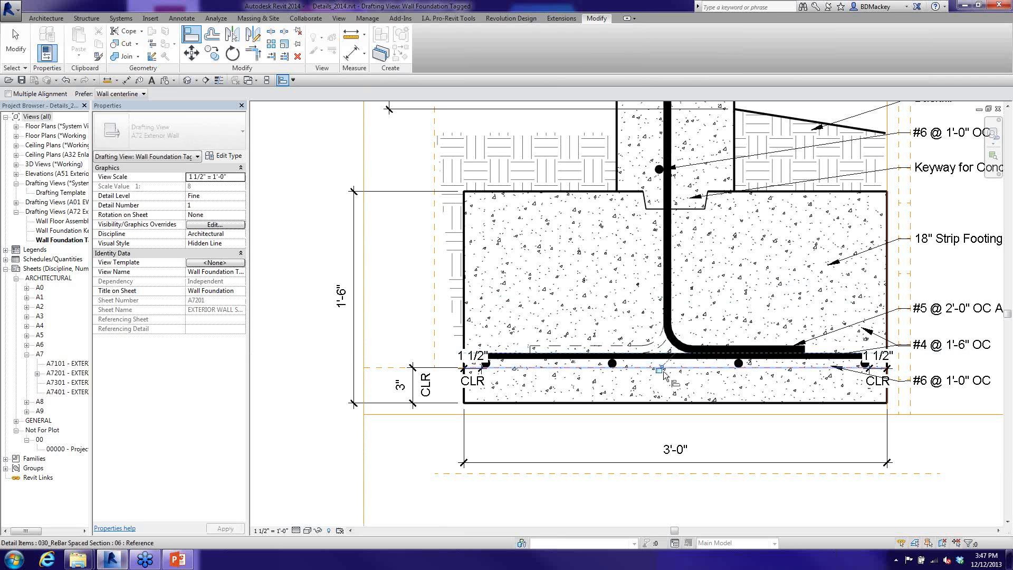
{"action": "right_click", "coordinate": [392, 228]}
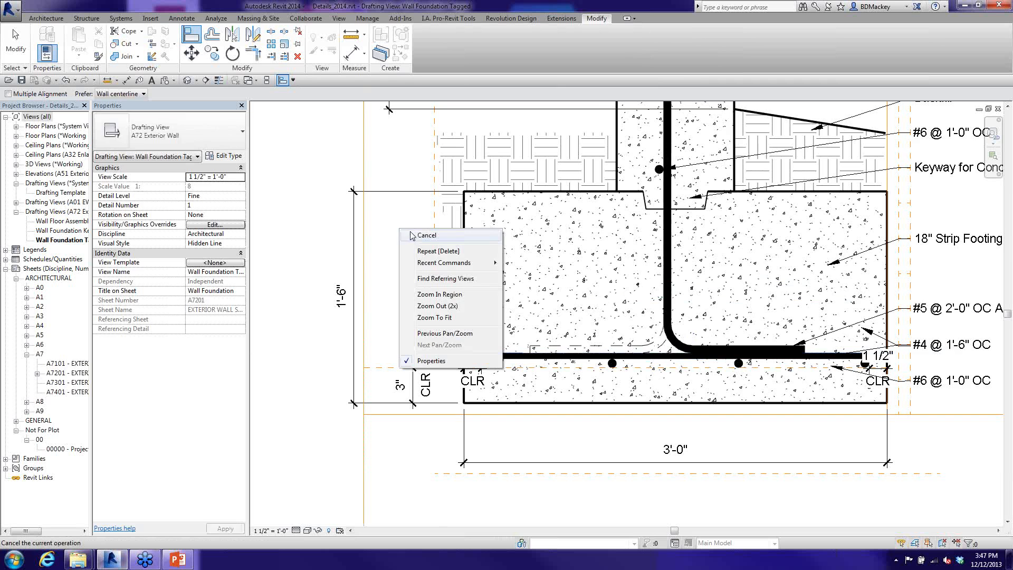
- Switch the strip footing under the foundation wall to the 12" Footing type
{"action": "left_click", "coordinate": [414, 231]}
{"action": "scroll", "coordinate": [412, 235], "scroll_direction": "down", "scroll_amount": 1}
{"action": "scroll", "coordinate": [412, 236], "scroll_direction": "down", "scroll_amount": 1}
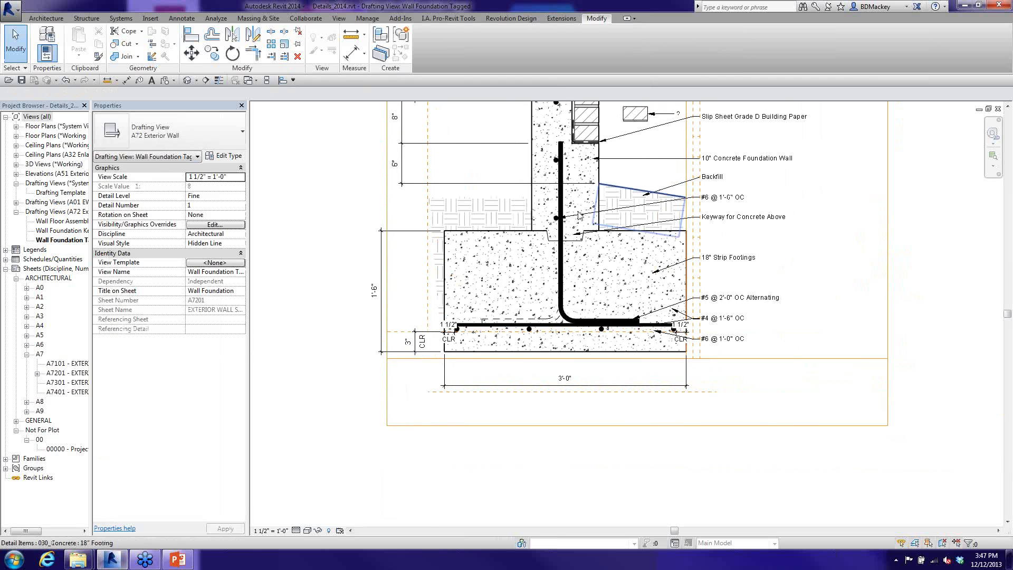
{"action": "left_click", "coordinate": [437, 259]}
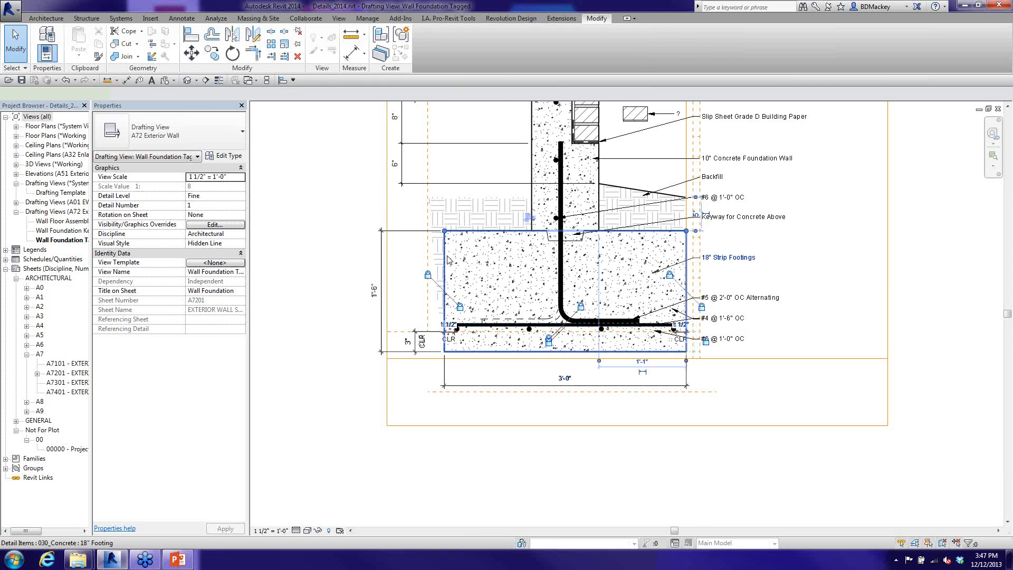
{"action": "left_click", "coordinate": [207, 135]}
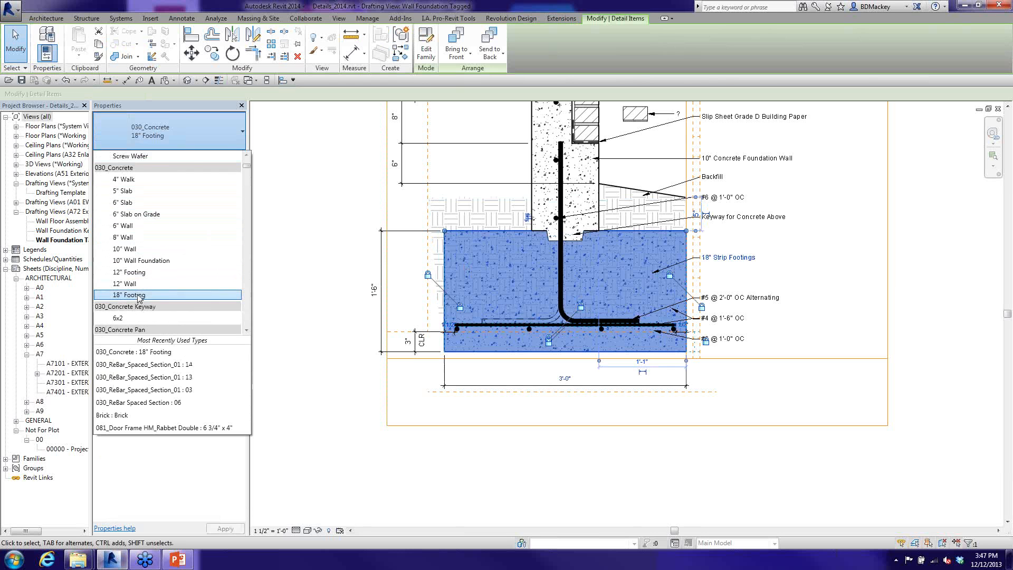
{"action": "left_click", "coordinate": [129, 294]}
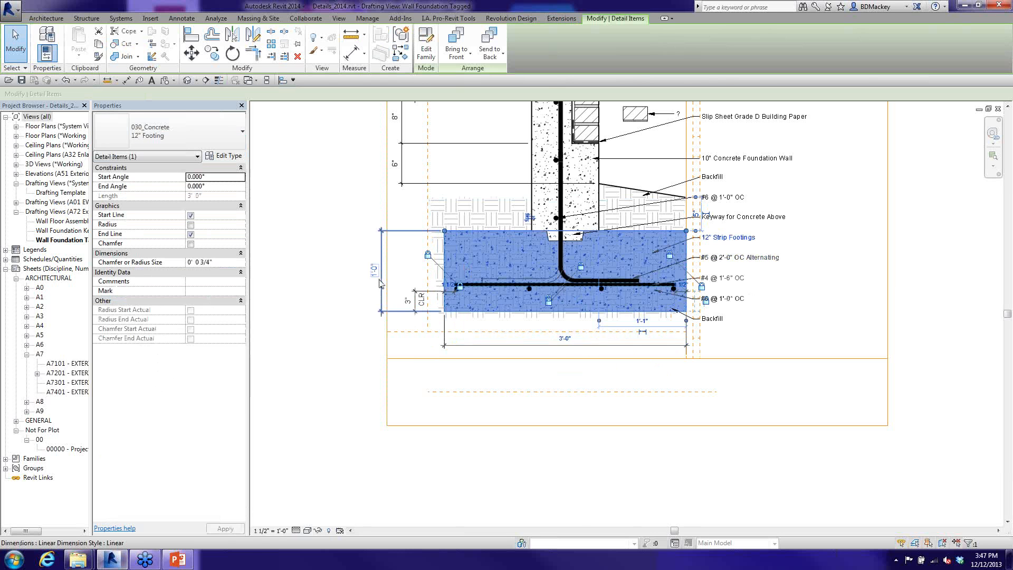
{"action": "middle_click_drag", "start_coordinate": [641, 315], "coordinate": [641, 360]}
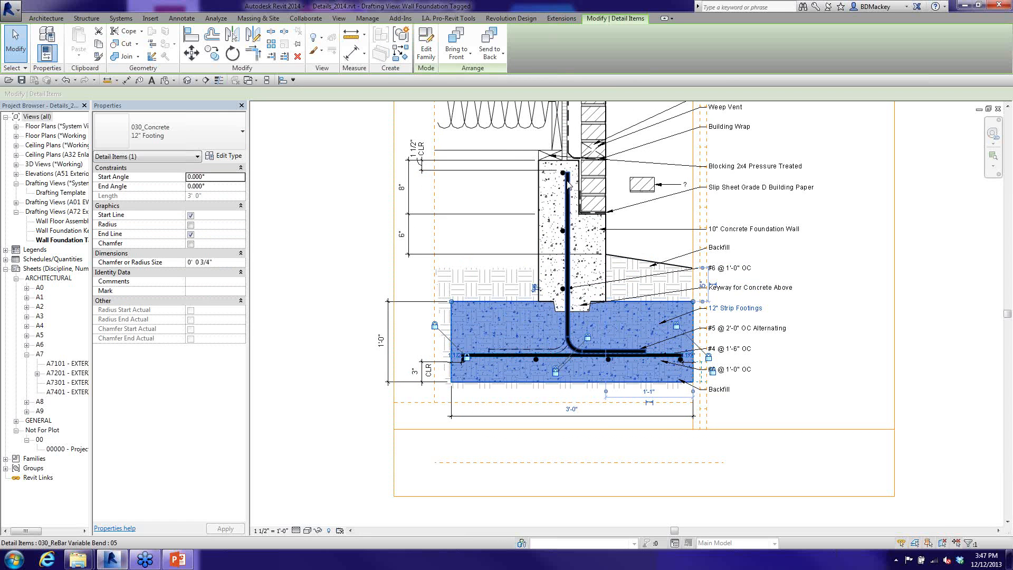
{"action": "scroll", "coordinate": [567, 185], "scroll_direction": "up", "scroll_amount": 1}
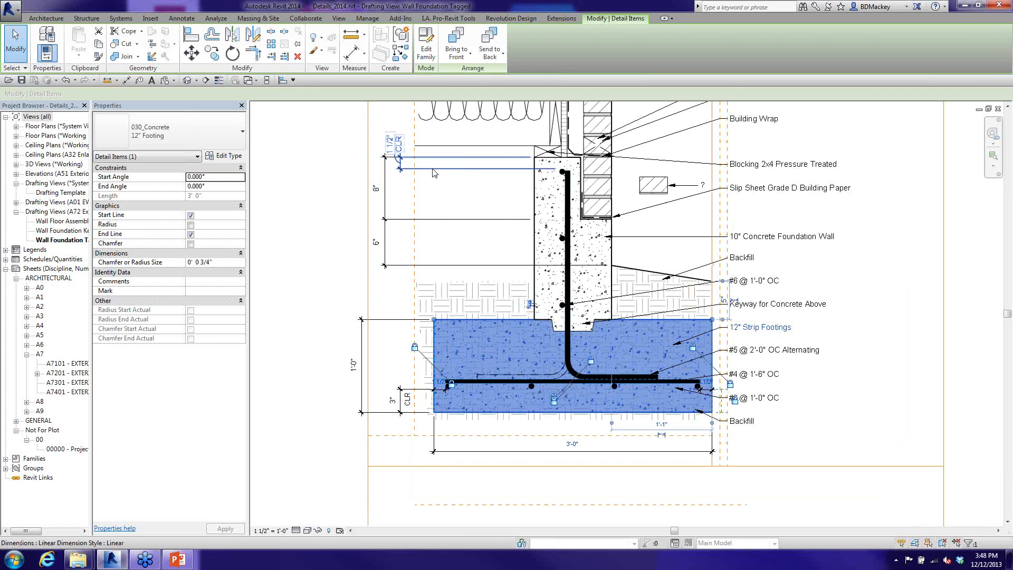
{"action": "left_click", "coordinate": [416, 166]}
{"action": "left_click", "coordinate": [430, 487]}
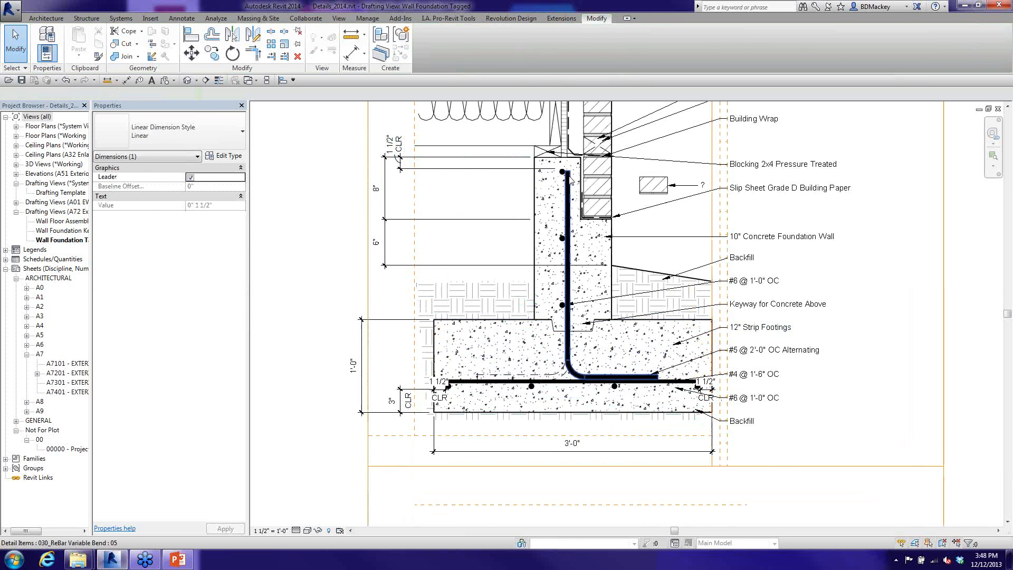
- Dimension the clearance from the top of the foundation wall to the upper end of the bent #5 rebar
{"action": "scroll", "coordinate": [568, 178], "scroll_direction": "up", "scroll_amount": 5}
{"action": "scroll", "coordinate": [563, 179], "scroll_direction": "down", "scroll_amount": 3}
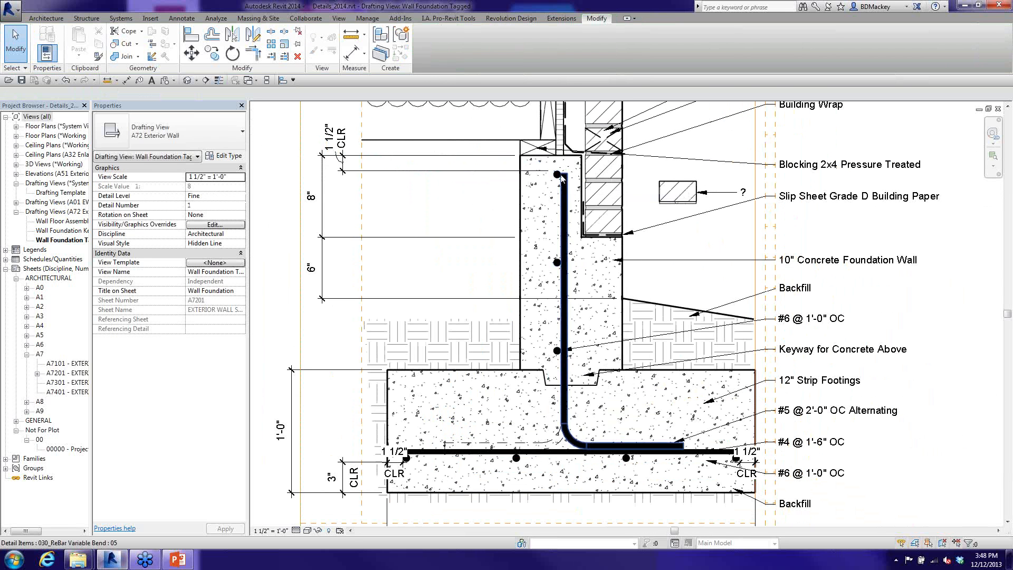
{"action": "scroll", "coordinate": [561, 178], "scroll_direction": "up", "scroll_amount": 3}
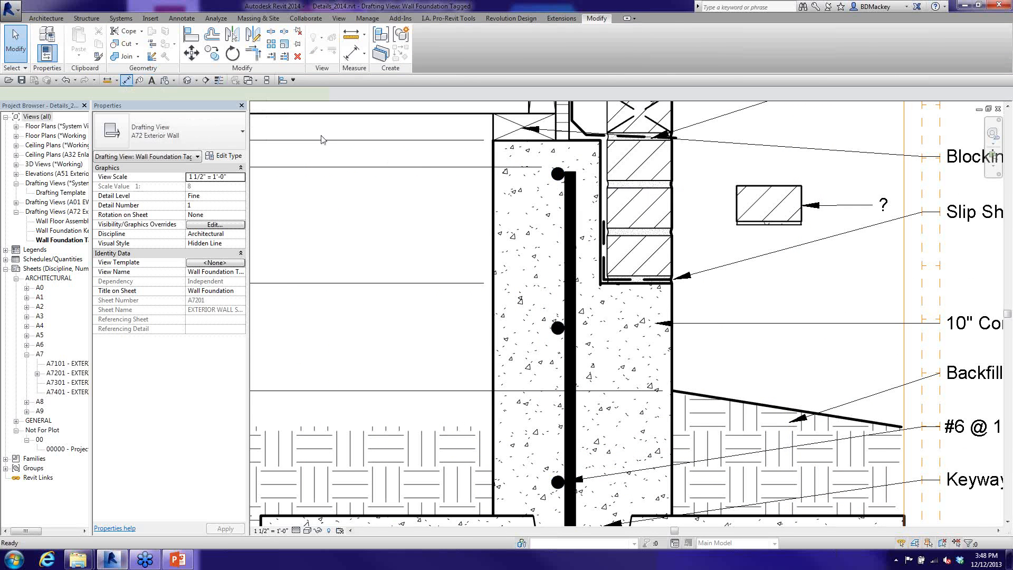
{"action": "left_click", "coordinate": [126, 81]}
{"action": "left_click", "coordinate": [569, 172]}
{"action": "left_click", "coordinate": [421, 227]}
{"action": "right_click", "coordinate": [445, 205]}
{"action": "left_click", "coordinate": [465, 216]}
{"action": "right_click", "coordinate": [465, 216]}
{"action": "left_click", "coordinate": [493, 224]}
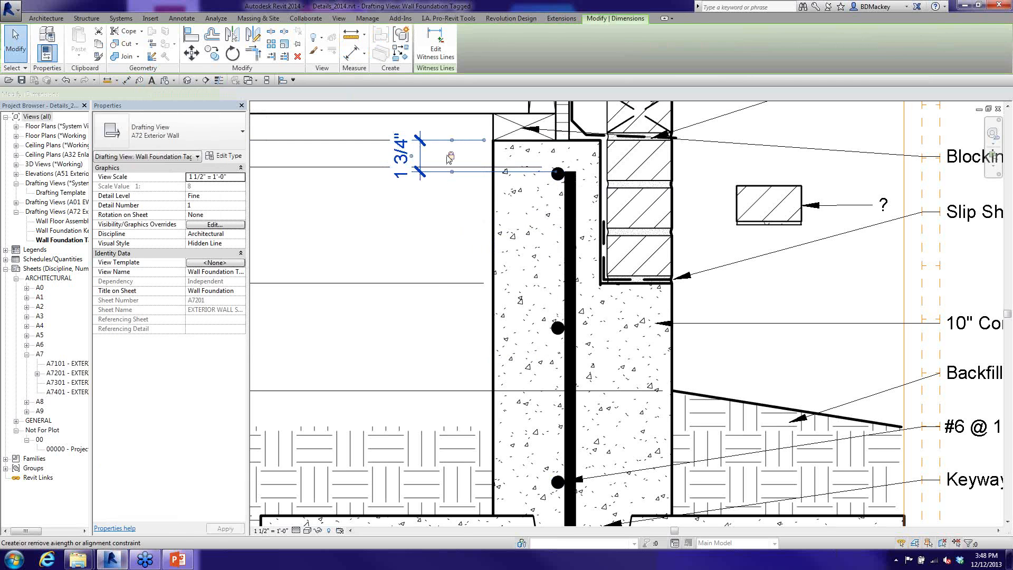
{"action": "left_click", "coordinate": [569, 201]}
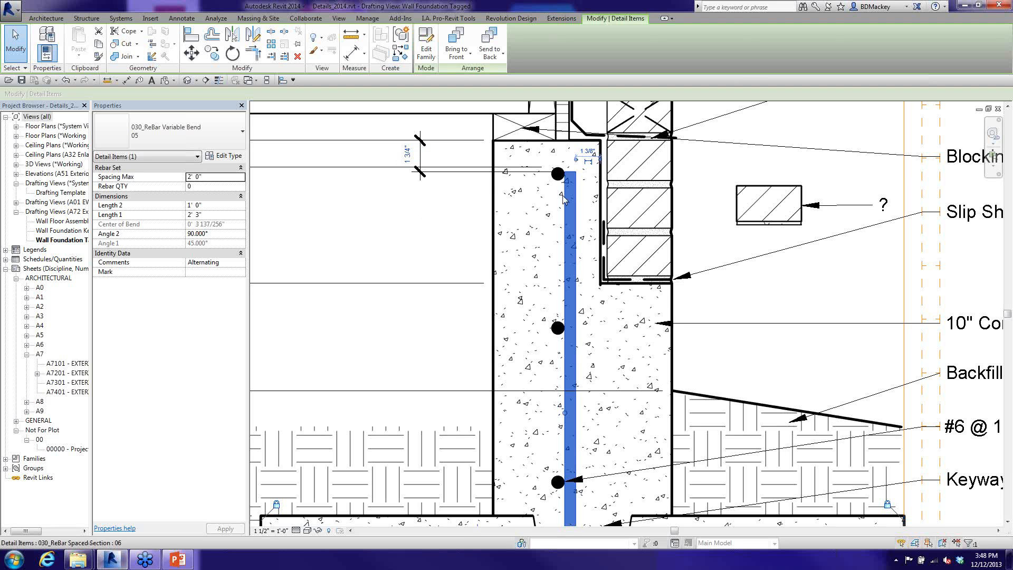
{"action": "key", "text": "Escape"}
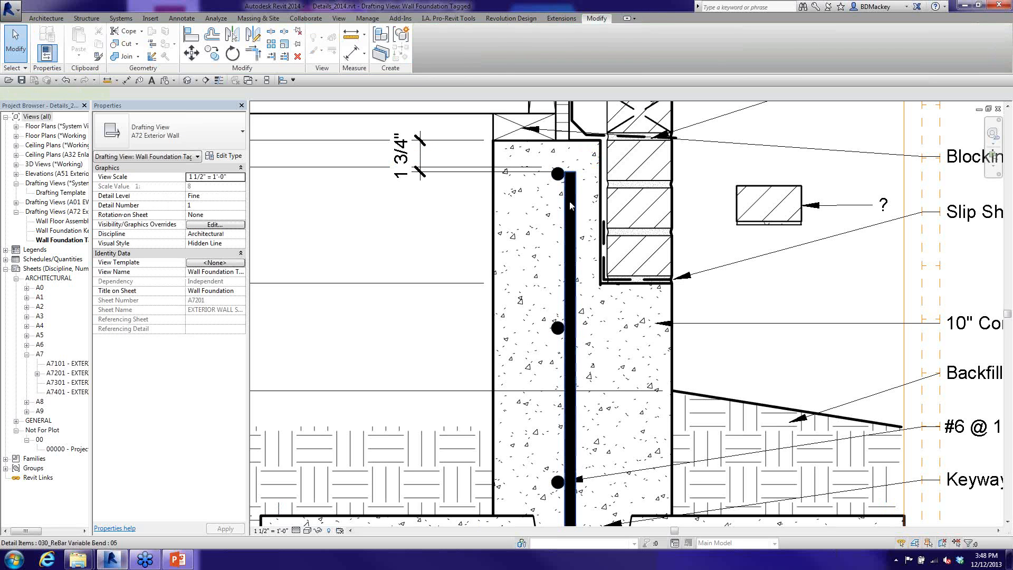
- Lock the clearance dimension between the top of the foundation wall and the bent #5 rebar
{"action": "left_click", "coordinate": [569, 201]}
{"action": "middle_click_drag", "start_coordinate": [583, 197], "coordinate": [569, 161]}
{"action": "scroll", "coordinate": [551, 214], "scroll_direction": "down", "scroll_amount": 3}
{"action": "scroll", "coordinate": [580, 211], "scroll_direction": "up", "scroll_amount": 1}
{"action": "scroll", "coordinate": [647, 211], "scroll_direction": "down", "scroll_amount": 2}
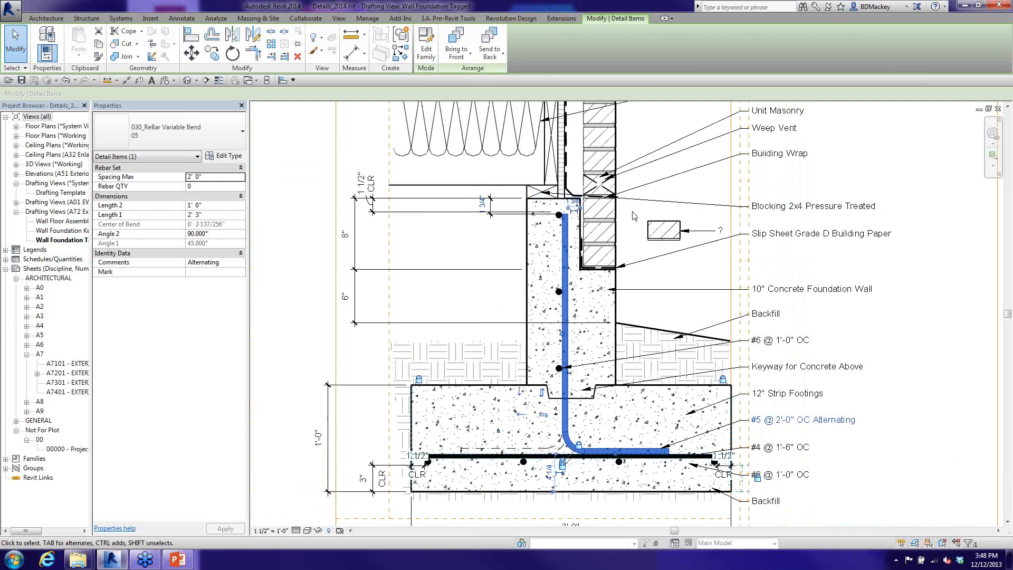
{"action": "left_click", "coordinate": [572, 244]}
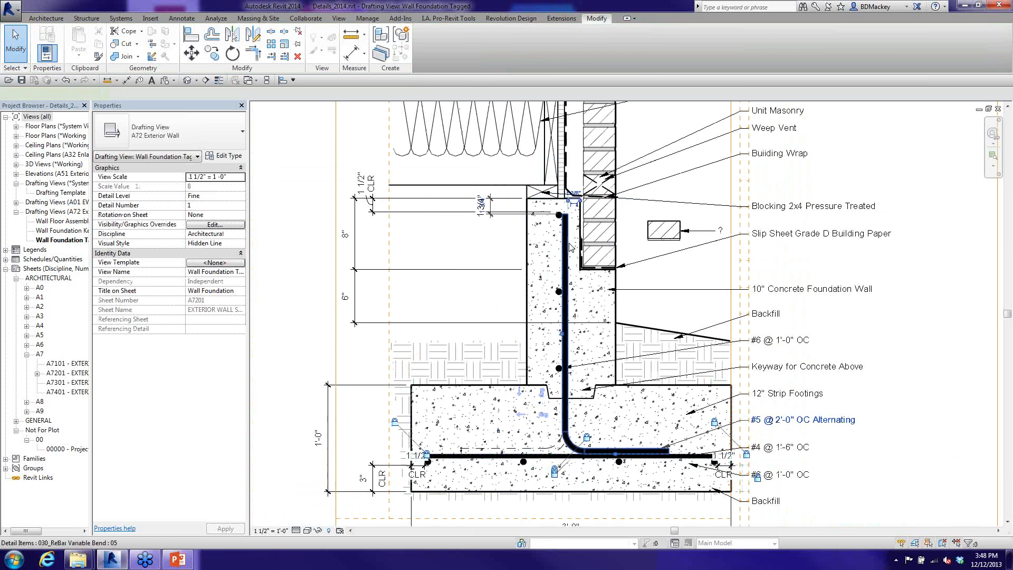
{"action": "left_click", "coordinate": [565, 245]}
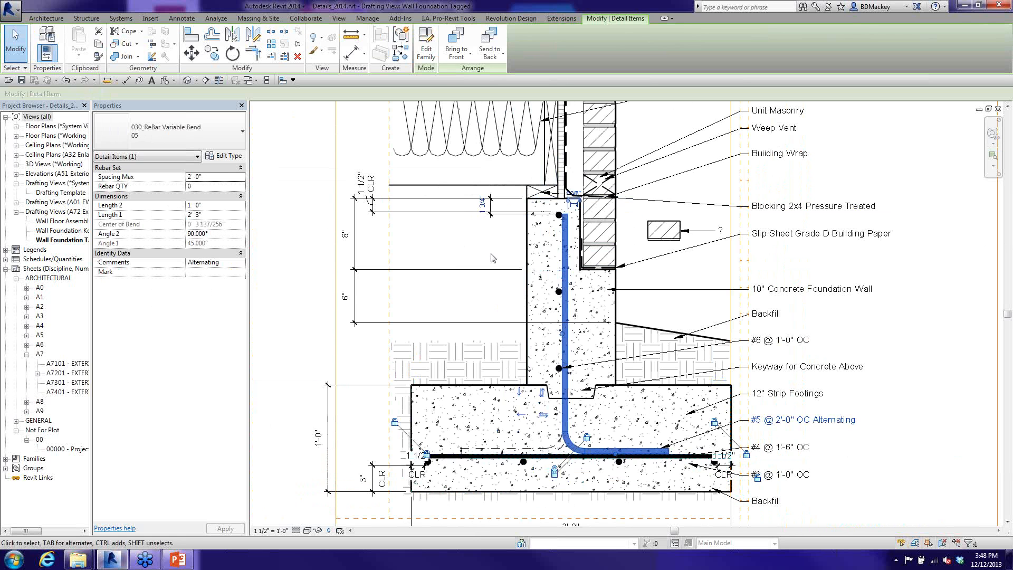
{"action": "left_click", "coordinate": [506, 210]}
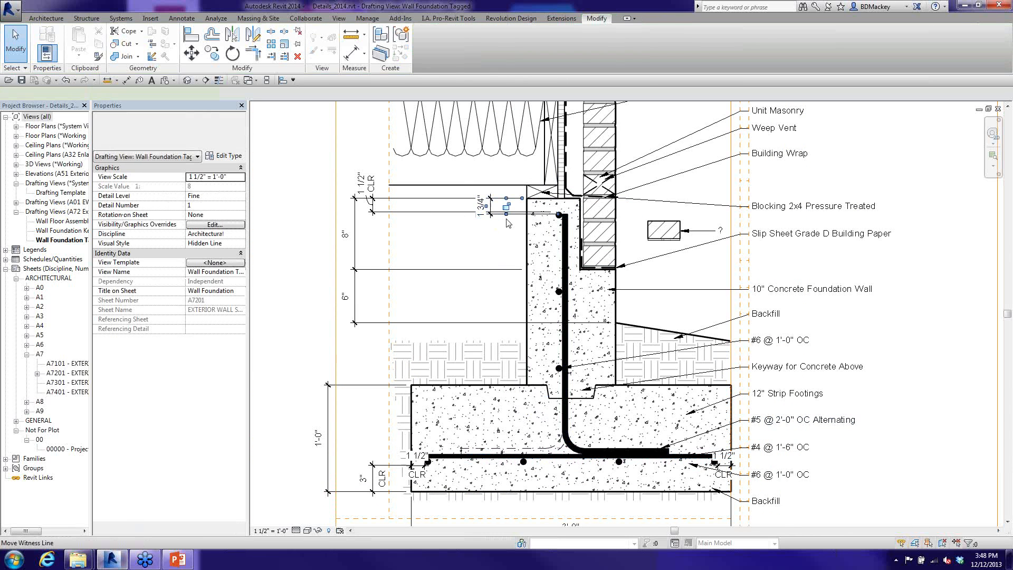
{"action": "left_click", "coordinate": [508, 241]}
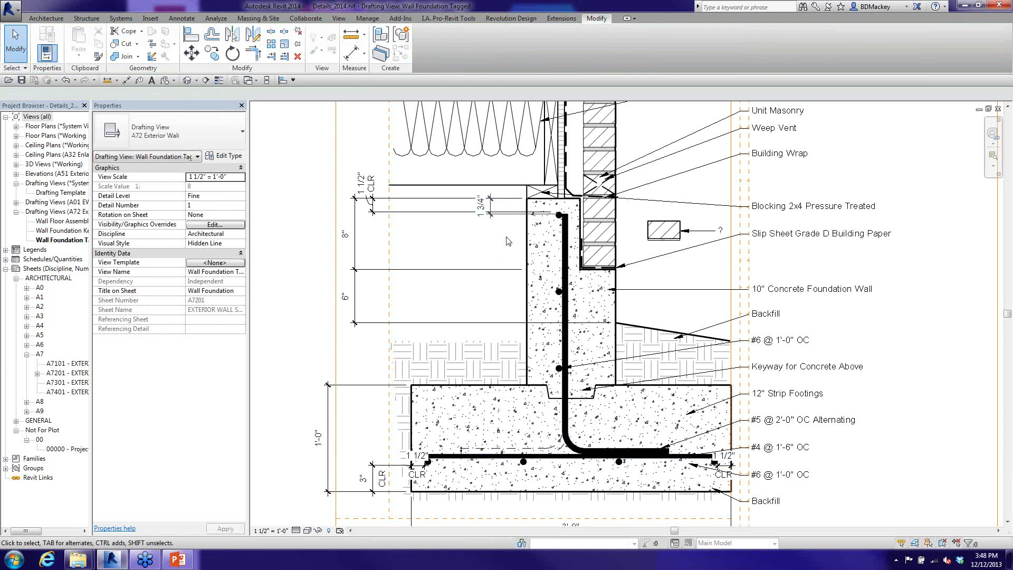
- Delete the locked rebar clearance dimension at the top of the wall while leaving its elements constrained
{"action": "scroll", "coordinate": [507, 236], "scroll_direction": "down", "scroll_amount": 2}
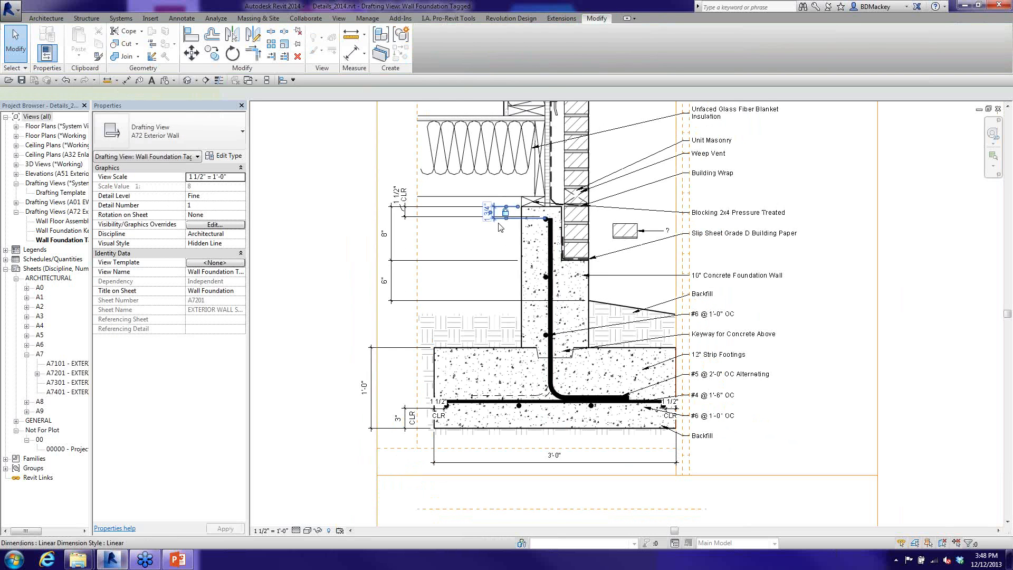
{"action": "left_click", "coordinate": [489, 216]}
{"action": "key", "text": "Delete"}
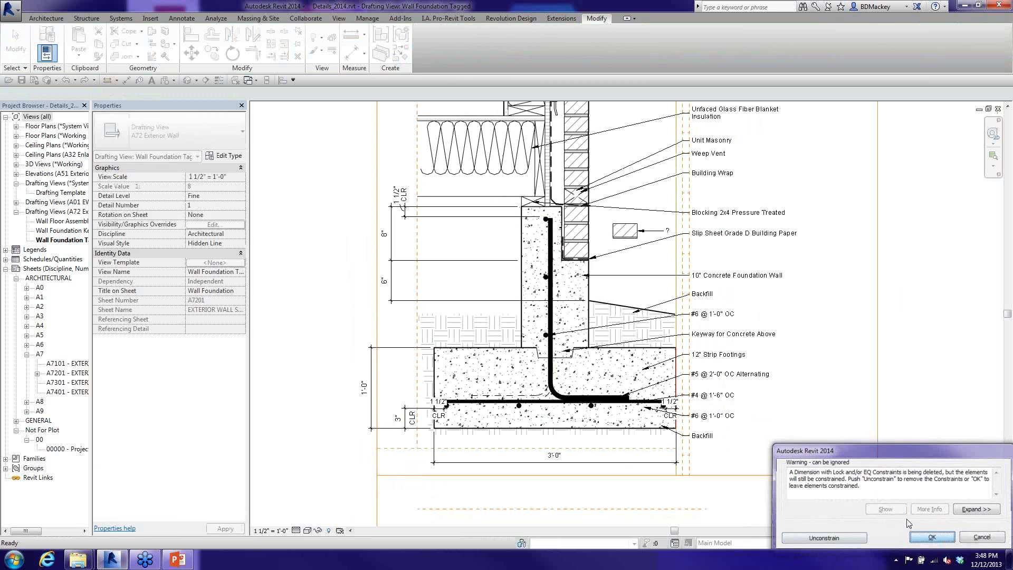
{"action": "left_click", "coordinate": [931, 537]}
- Try the 18" Footing type on the strip footing to test the rebar constraint, and undo the type change
{"action": "left_click", "coordinate": [518, 429]}
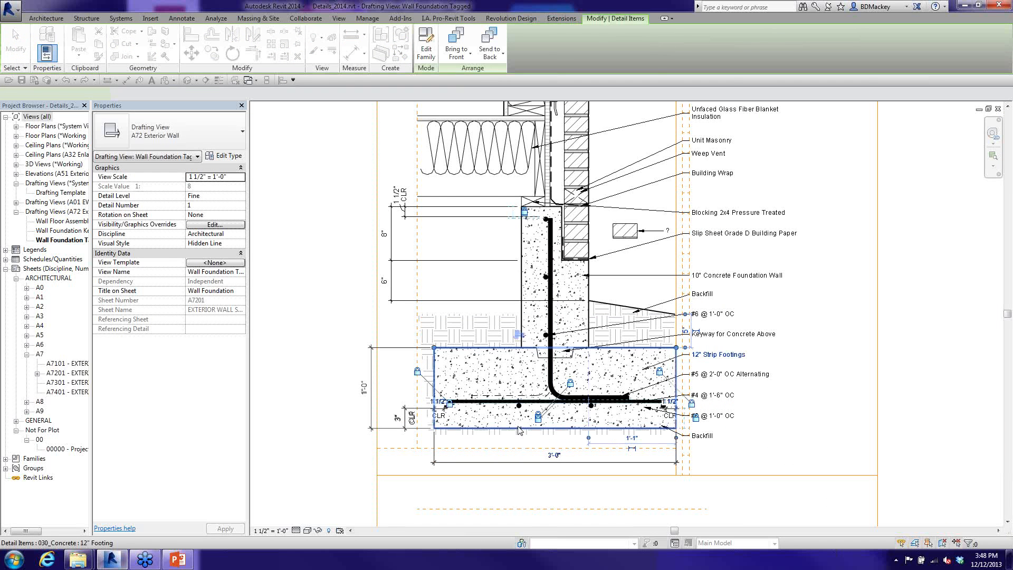
{"action": "left_click", "coordinate": [174, 132]}
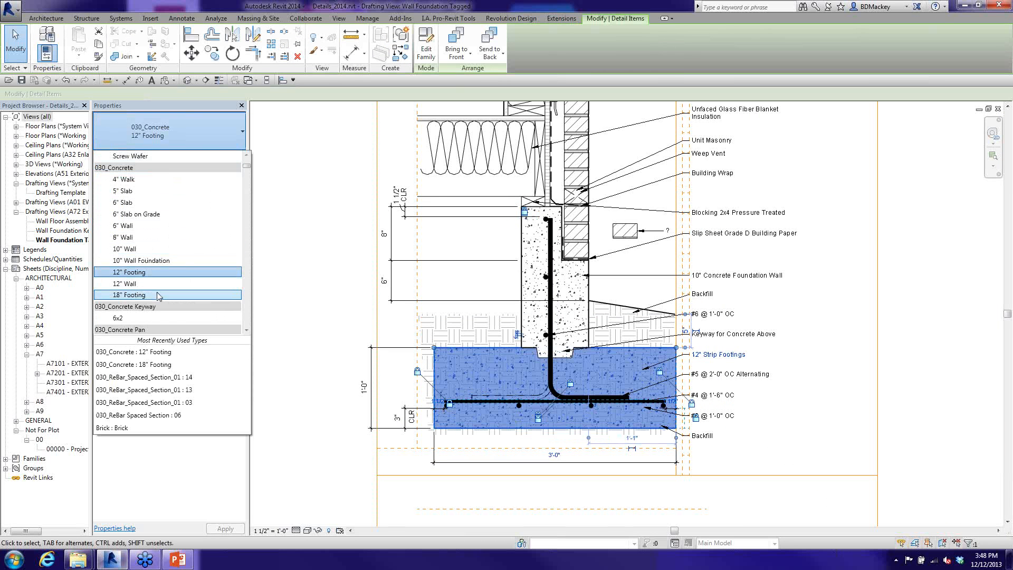
{"action": "left_click", "coordinate": [158, 296]}
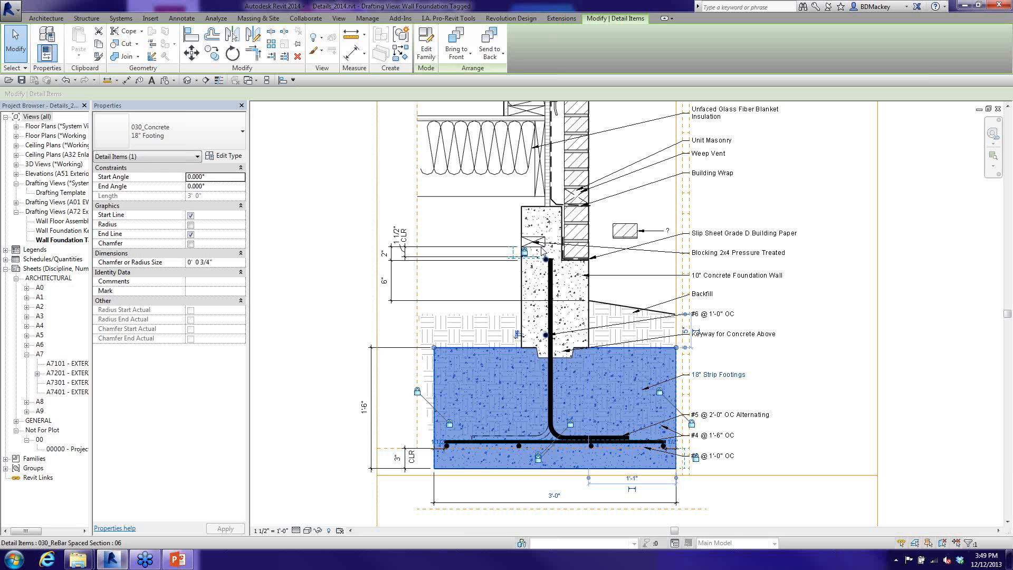
{"action": "key", "text": "ctrl+z"}
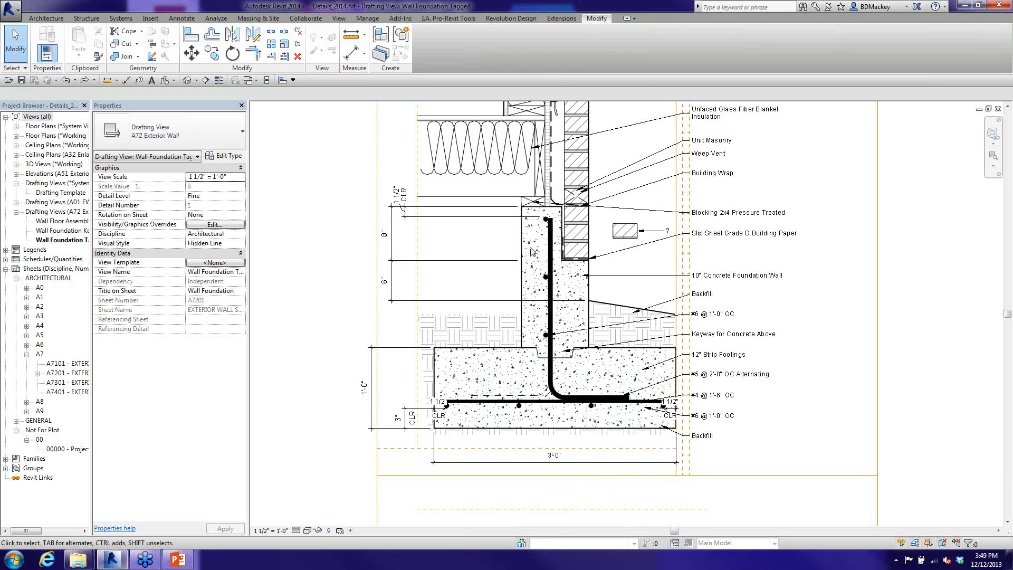
{"action": "scroll", "coordinate": [529, 247], "scroll_direction": "up", "scroll_amount": 2}
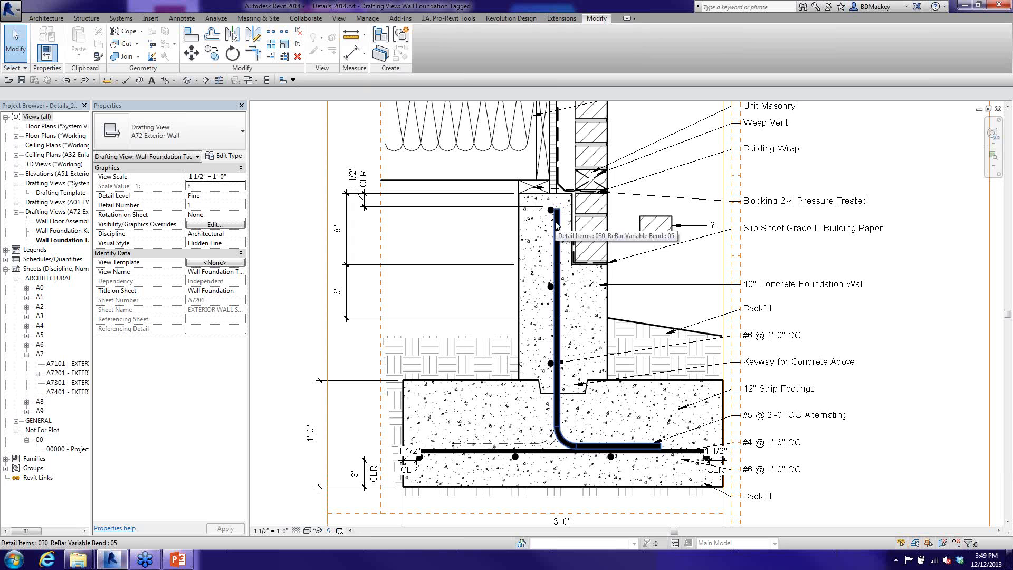
- Open the Wall Floor Assembly drafting view and examine the wood header above the door frame
{"action": "left_click", "coordinate": [68, 224]}
{"action": "double_click", "coordinate": [69, 224]}
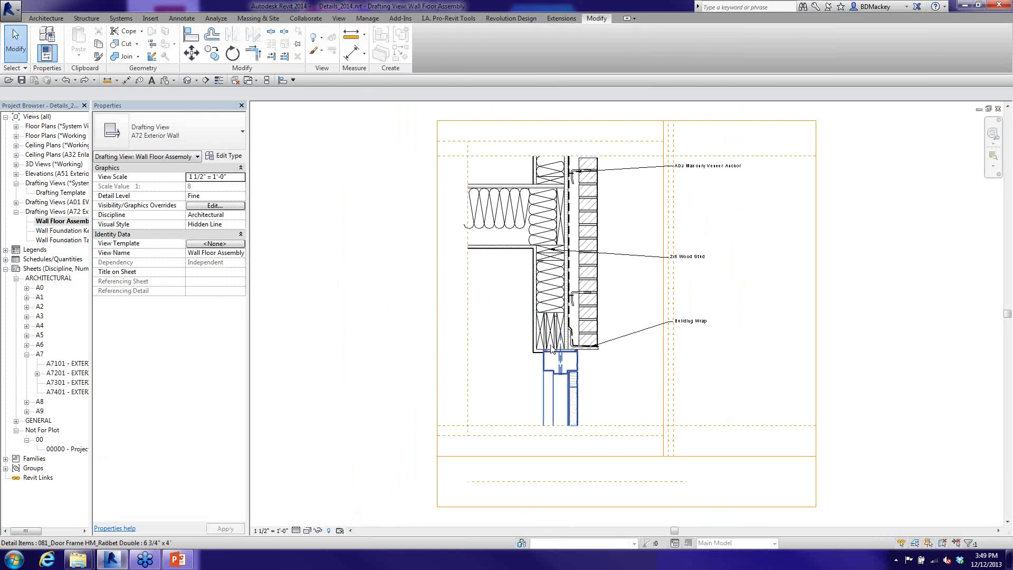
{"action": "left_click", "coordinate": [552, 346]}
{"action": "scroll", "coordinate": [551, 348], "scroll_direction": "up", "scroll_amount": 5}
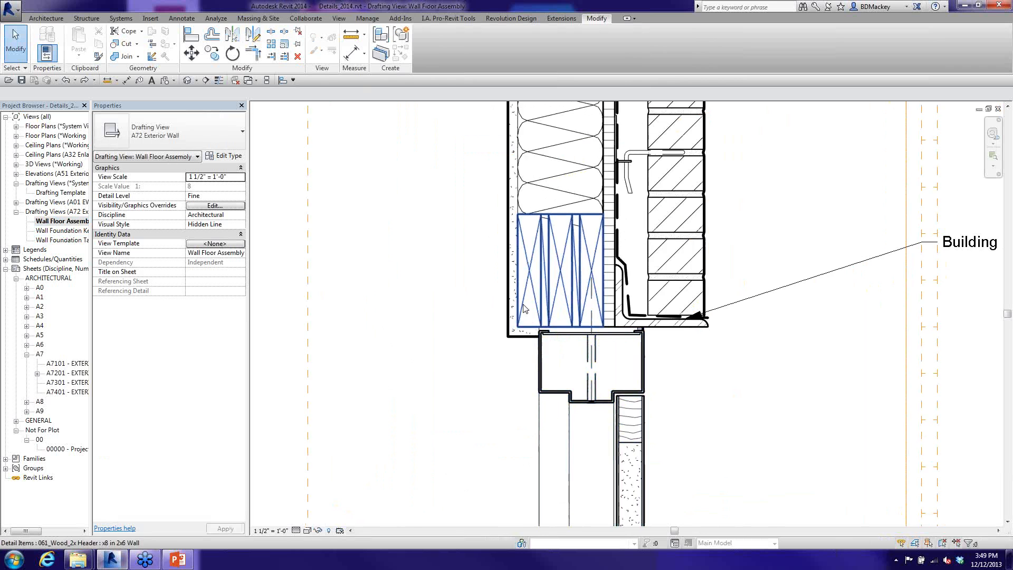
{"action": "scroll", "coordinate": [524, 308], "scroll_direction": "down", "scroll_amount": 3}
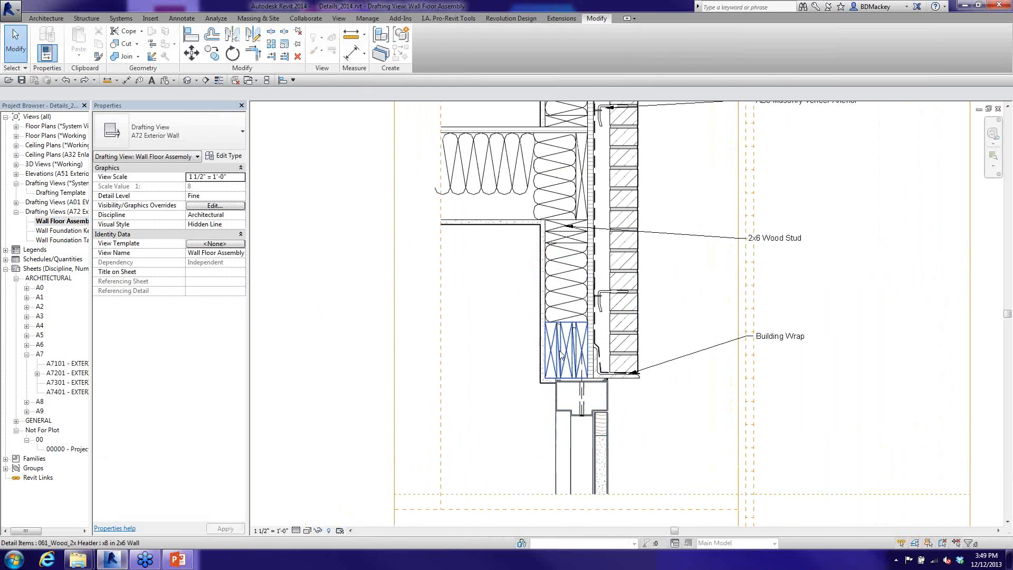
{"action": "left_click", "coordinate": [577, 385]}
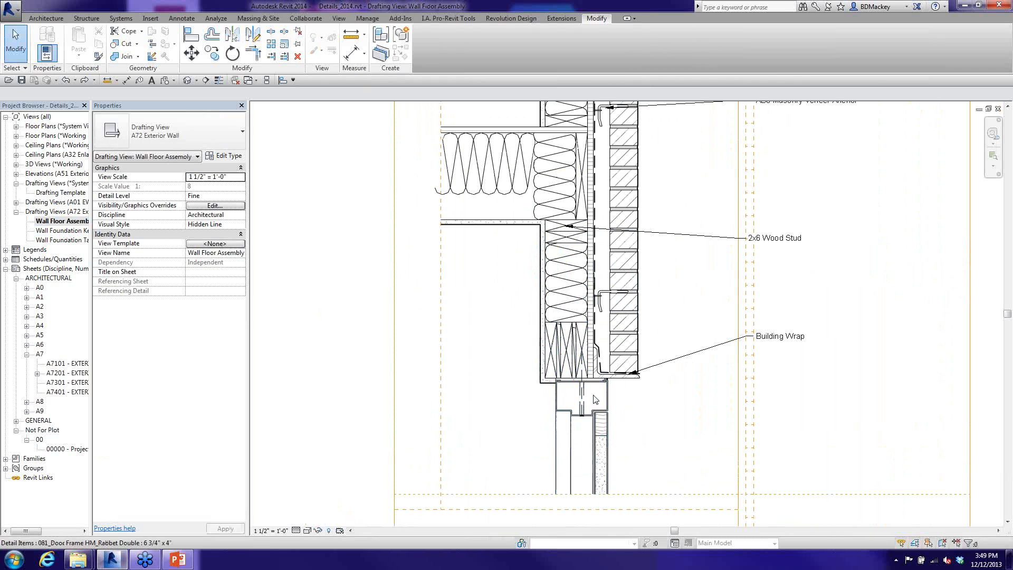
{"action": "middle_click_drag", "start_coordinate": [626, 399], "coordinate": [657, 372]}
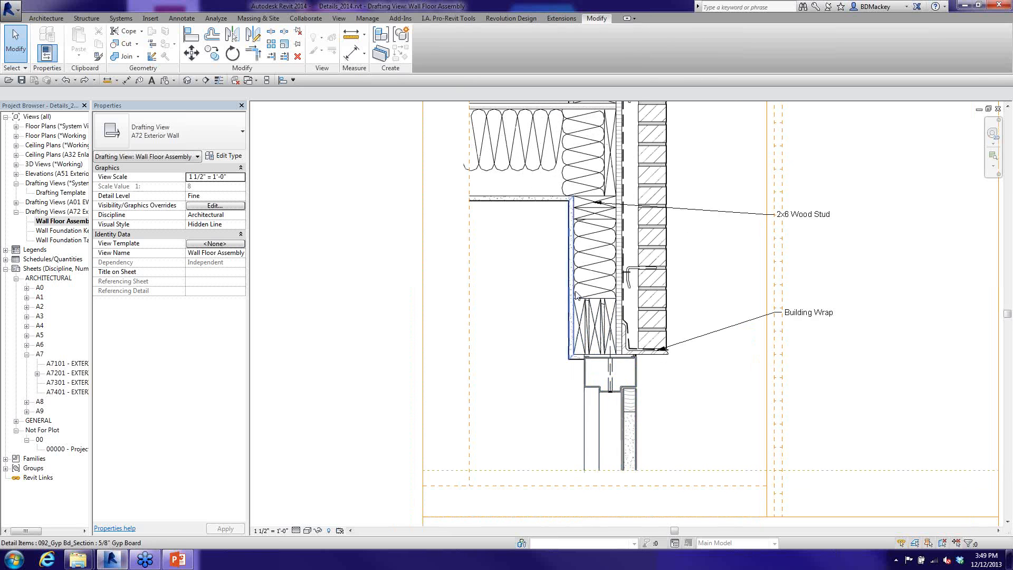
{"action": "middle_click_drag", "start_coordinate": [545, 269], "coordinate": [509, 301]}
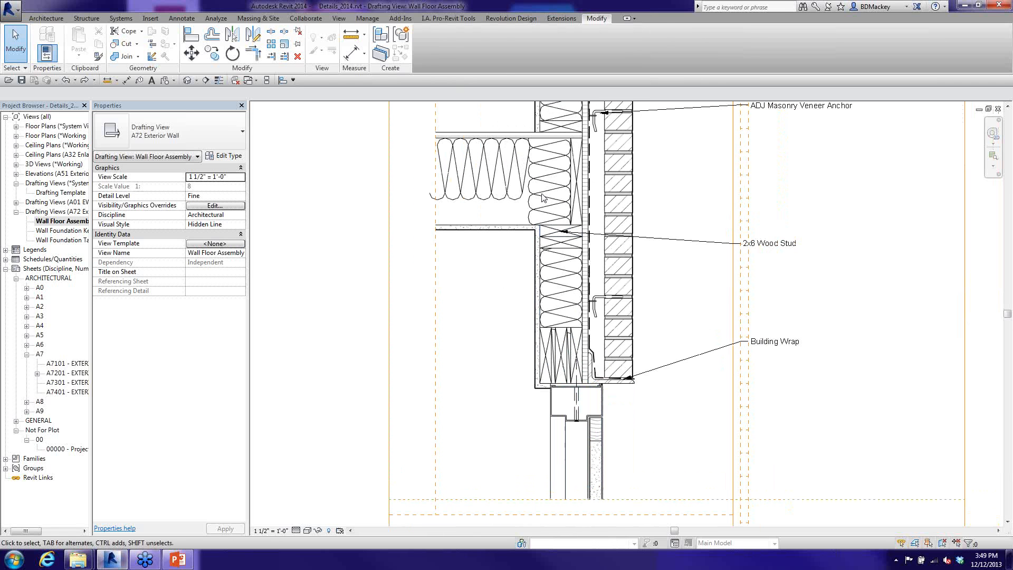
- Change the 2x6 lumber section directly above the floor to the 2x4 type
{"action": "left_click", "coordinate": [550, 127]}
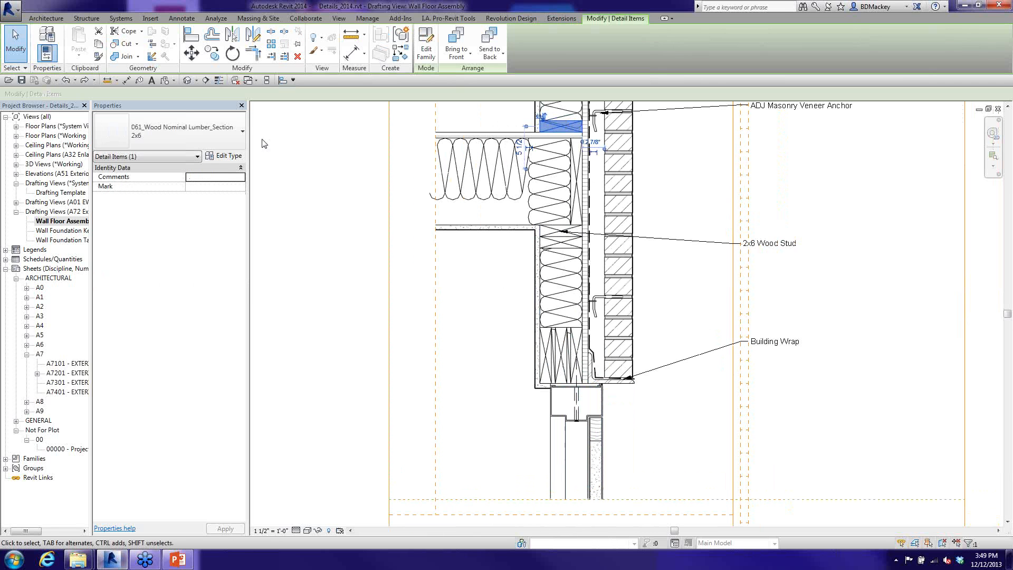
{"action": "left_click", "coordinate": [218, 132]}
{"action": "left_click", "coordinate": [126, 301]}
- Rotate the 2x4 plate 180 degrees and move it onto the floor against the exterior wall sheathing
{"action": "middle_click_drag", "start_coordinate": [445, 260], "coordinate": [416, 419]}
{"action": "scroll", "coordinate": [545, 296], "scroll_direction": "up", "scroll_amount": 2}
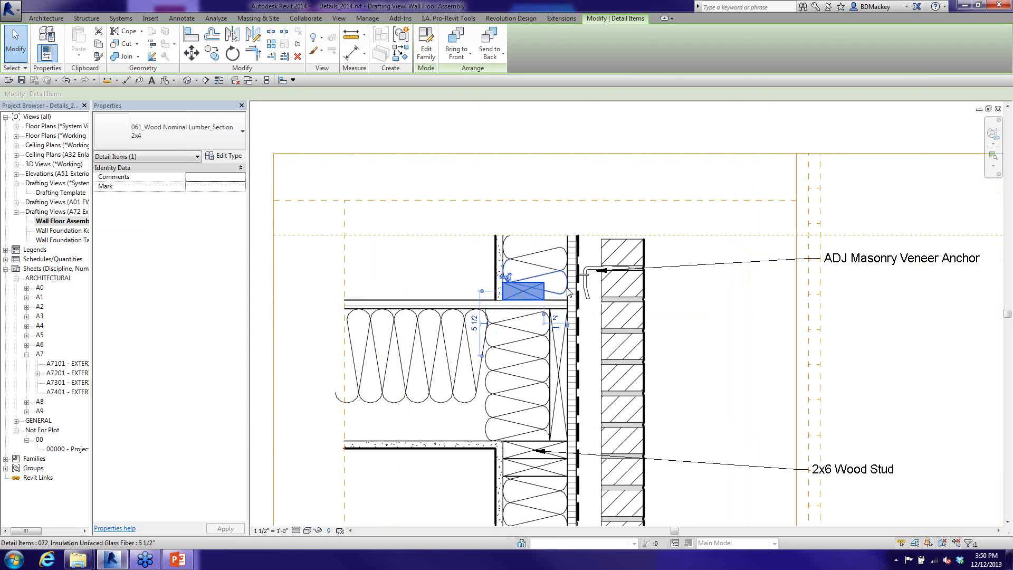
{"action": "scroll", "coordinate": [547, 283], "scroll_direction": "up", "scroll_amount": 2}
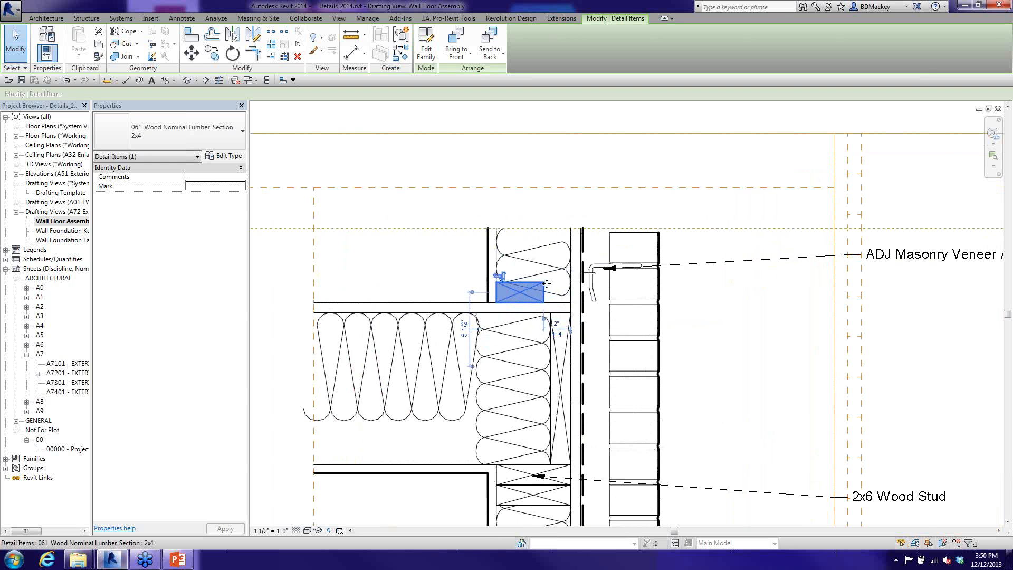
{"action": "key", "text": "space"}
{"action": "key", "text": "space"}
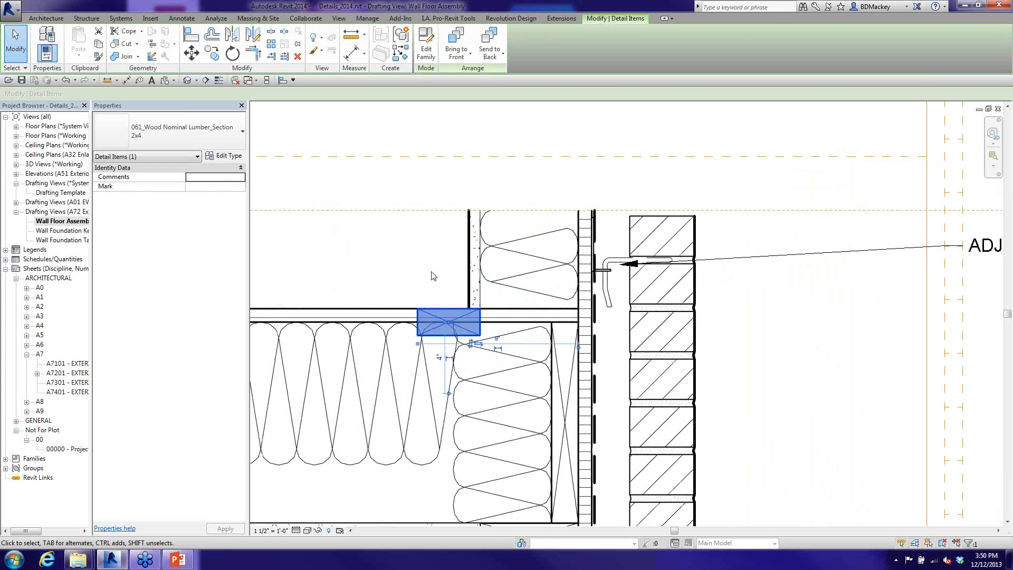
{"action": "key", "text": "Escape"}
{"action": "left_click_drag", "start_coordinate": [441, 323], "coordinate": [576, 292]}
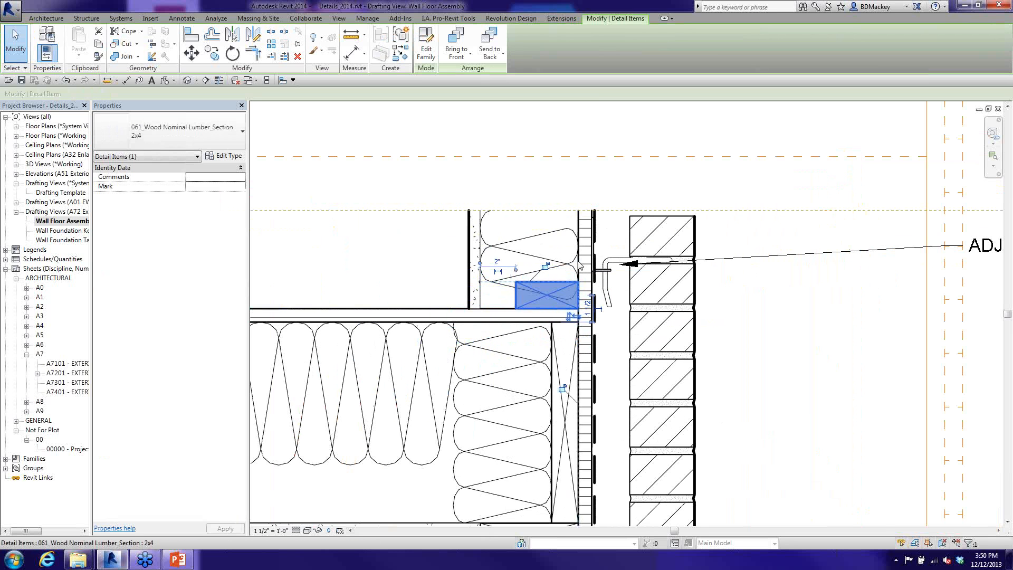
- Change the 2x4 plate above the floor to the 2x6 type
{"action": "left_click", "coordinate": [410, 260]}
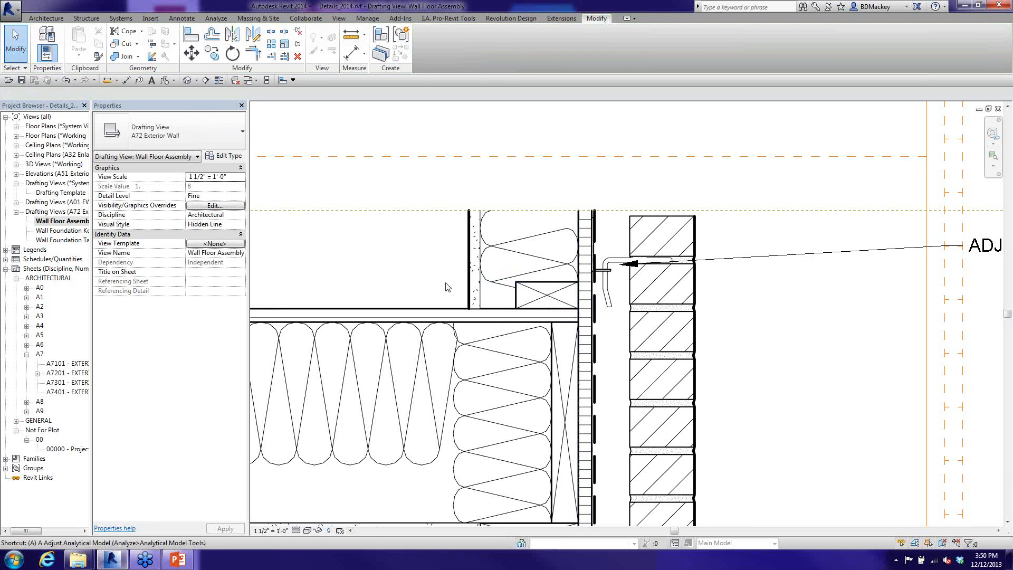
{"action": "key", "text": "a"}
{"action": "key", "text": "l"}
{"action": "key", "text": "Escape"}
{"action": "key", "text": "Escape"}
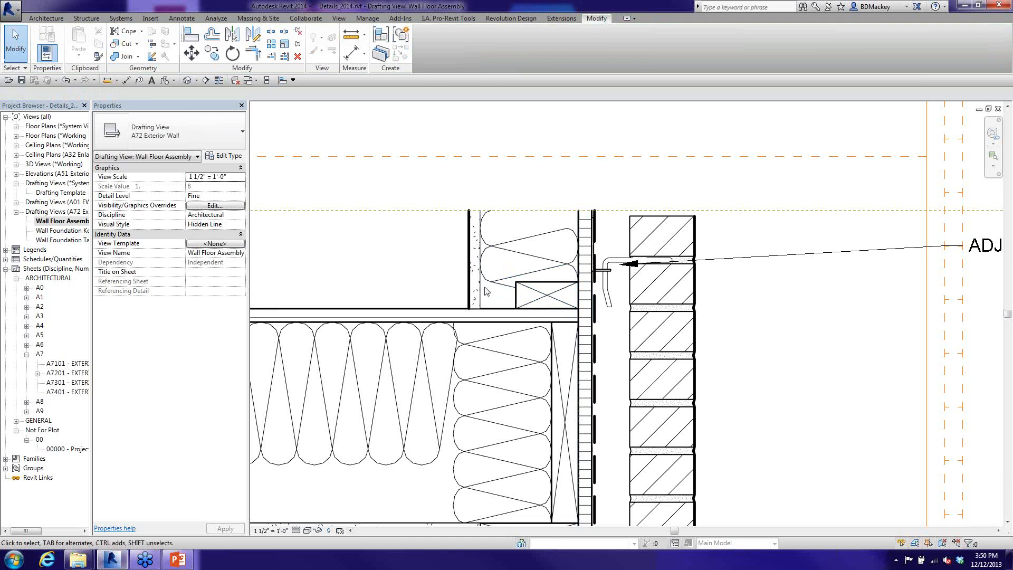
{"action": "left_click", "coordinate": [530, 294]}
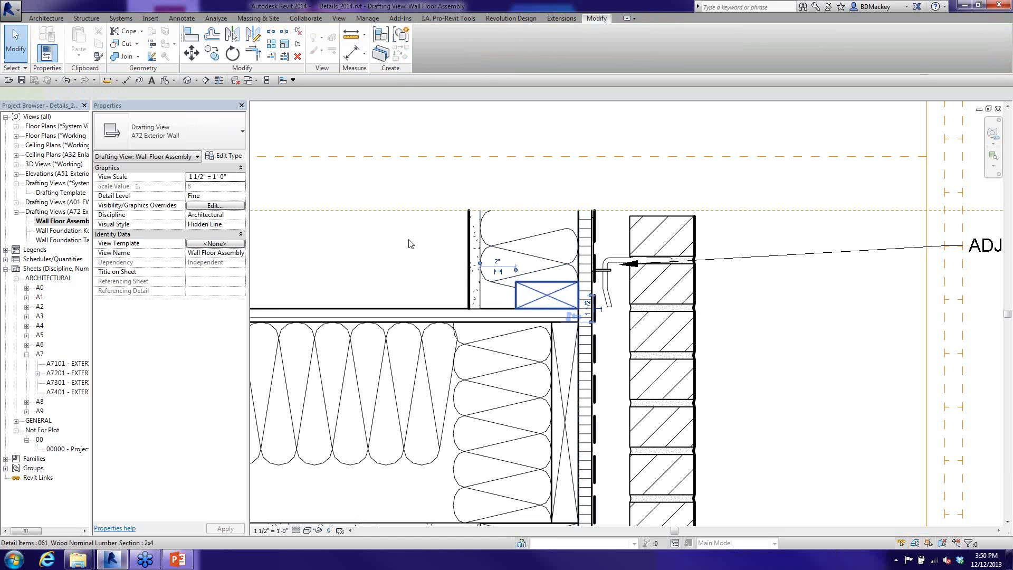
{"action": "left_click", "coordinate": [233, 144]}
{"action": "left_click", "coordinate": [140, 311]}
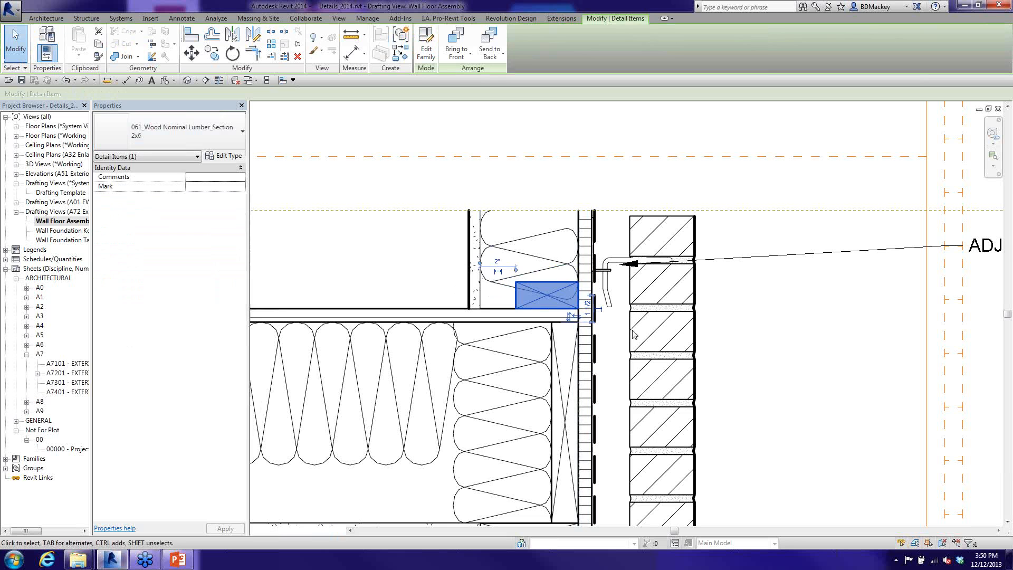
{"action": "key", "text": "Escape"}
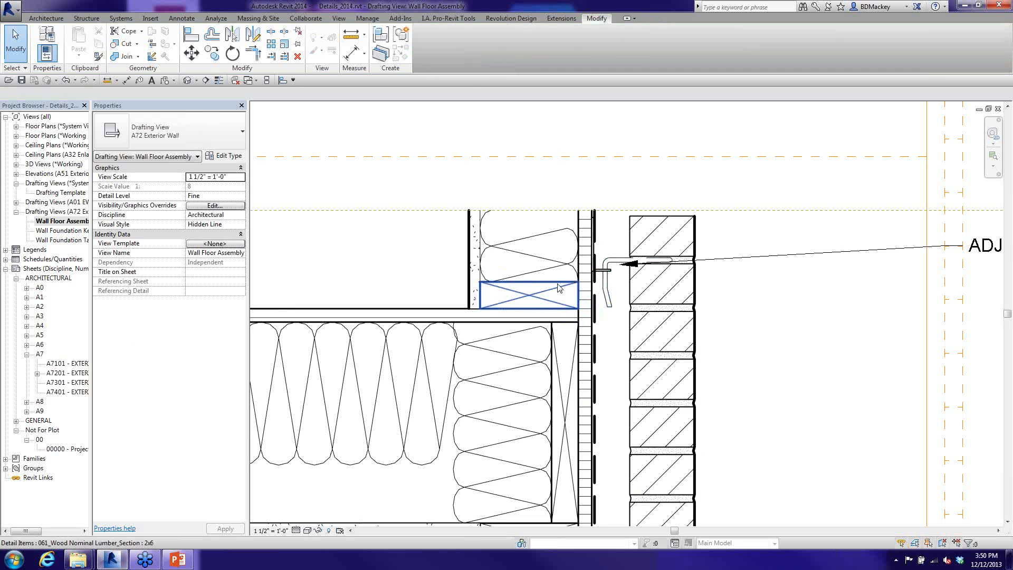
- Align the 2x6 plate's inner end with the back face of the gypsum board and lock the alignment
{"action": "key", "text": "a"}
{"action": "key", "text": "l"}
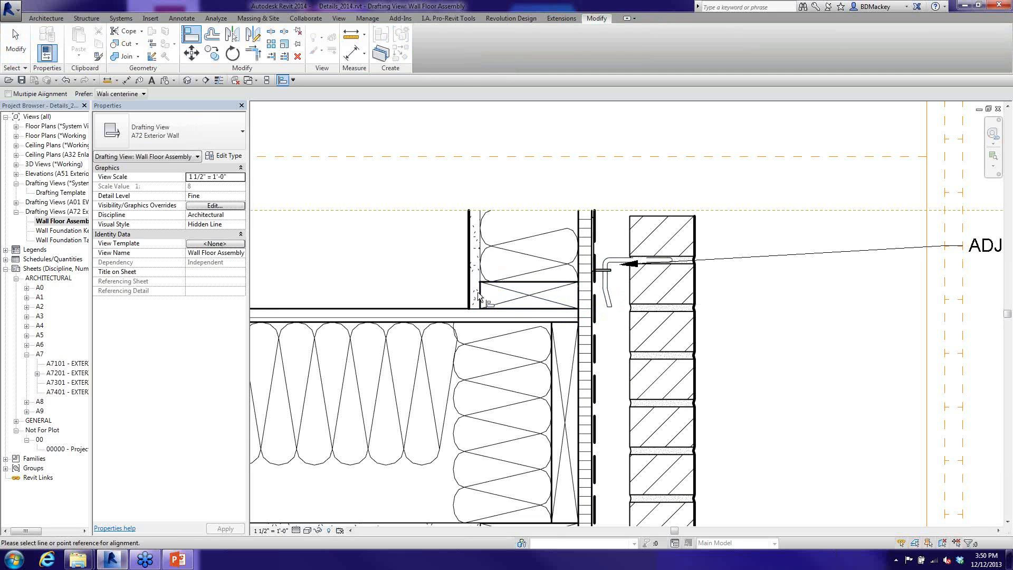
{"action": "left_click", "coordinate": [478, 287]}
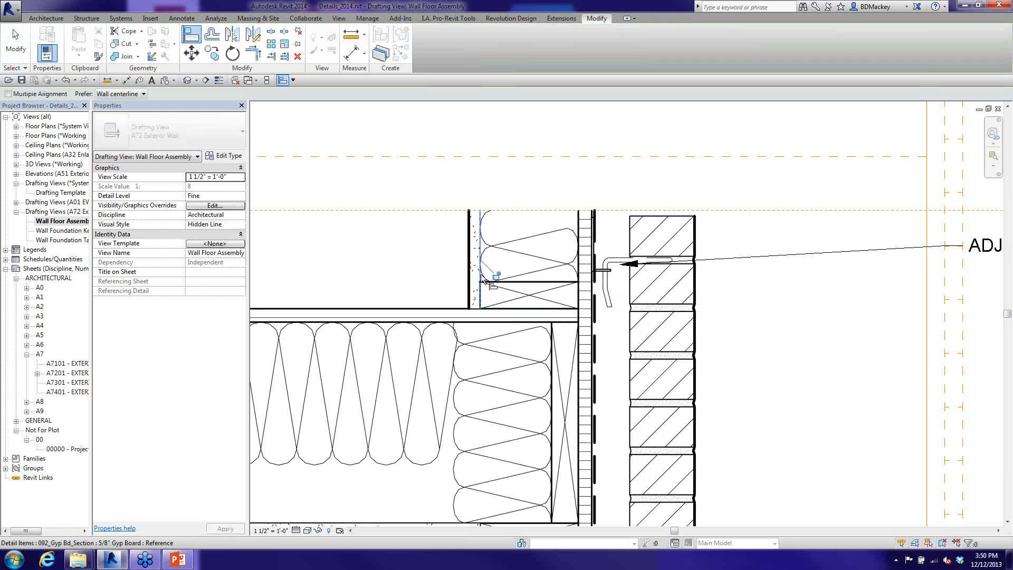
{"action": "left_click", "coordinate": [494, 295]}
{"action": "key", "text": "Escape"}
- Change the plate above the floor to the 2x4 type to test the locked gypsum board alignment
{"action": "left_click", "coordinate": [518, 301]}
{"action": "left_click", "coordinate": [174, 132]}
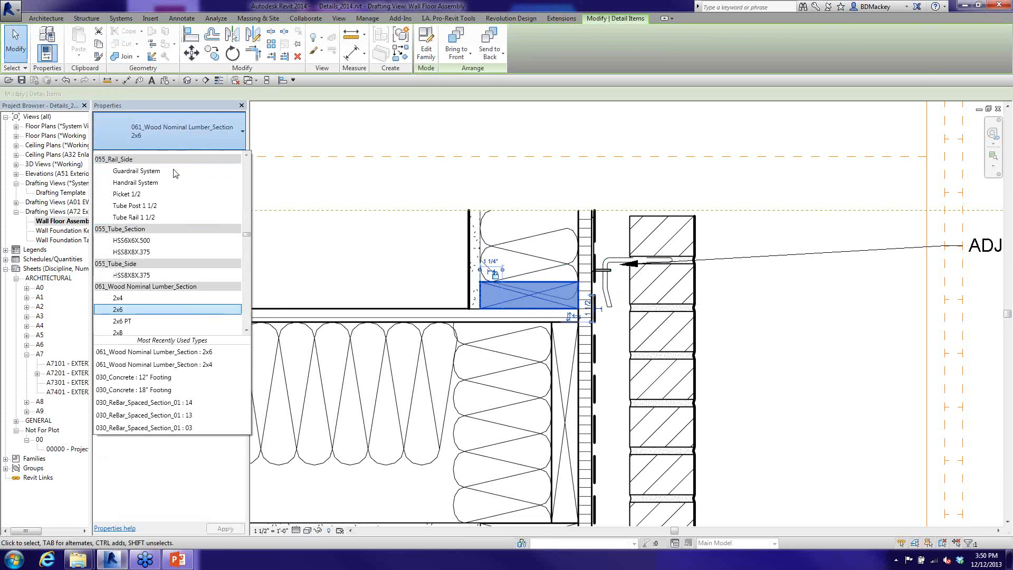
{"action": "left_click", "coordinate": [118, 297]}
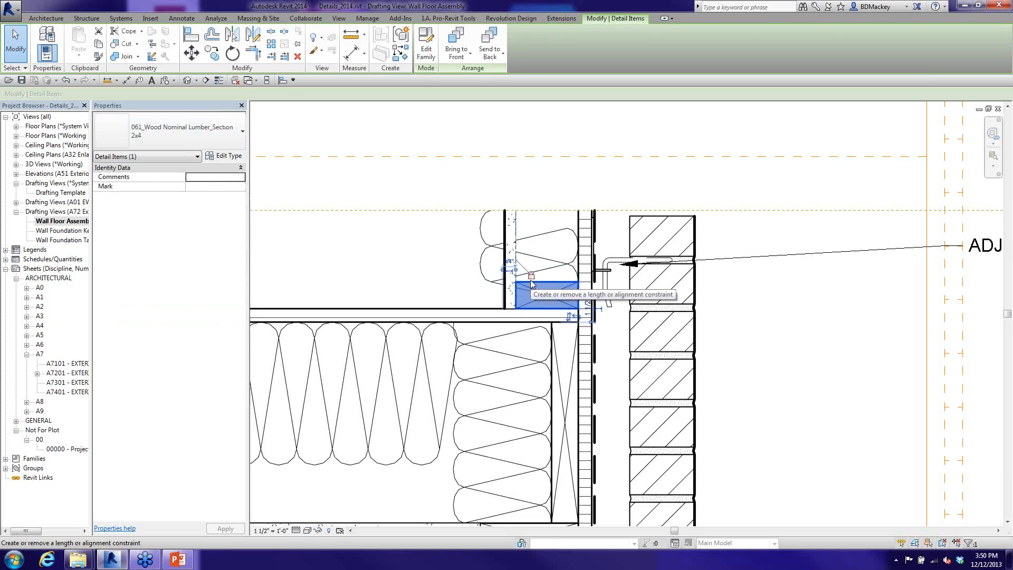
{"action": "left_click", "coordinate": [424, 263]}
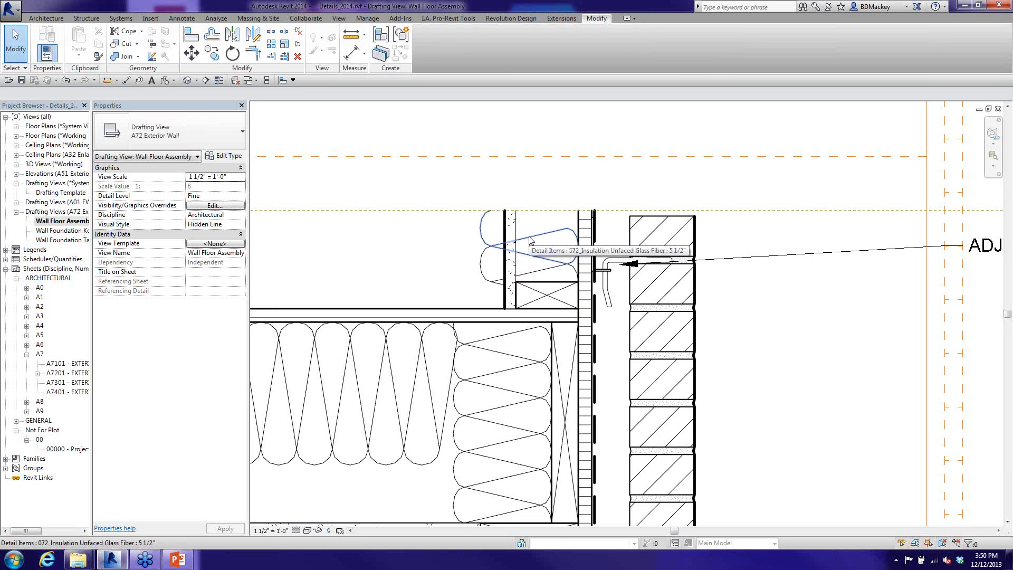
{"action": "middle_click_drag", "start_coordinate": [555, 302], "coordinate": [485, 271]}
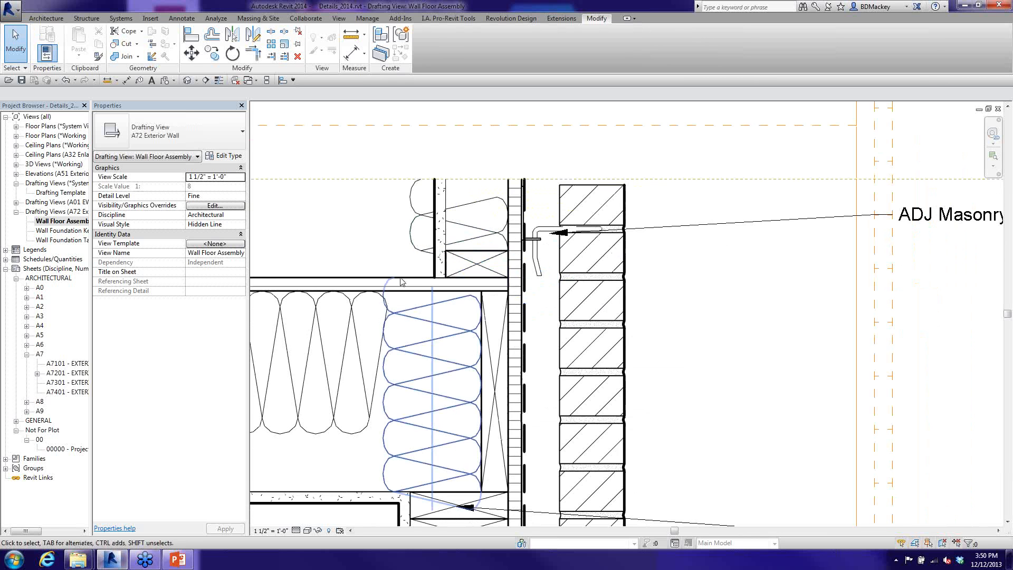
{"action": "middle_click_drag", "start_coordinate": [433, 266], "coordinate": [482, 225]}
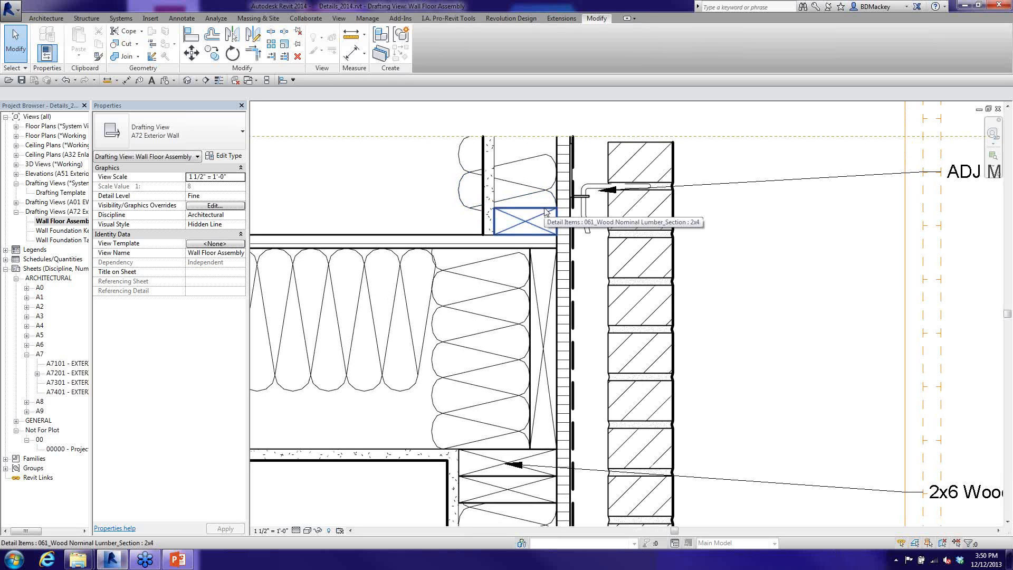
{"action": "scroll", "coordinate": [559, 207], "scroll_direction": "down", "scroll_amount": 3}
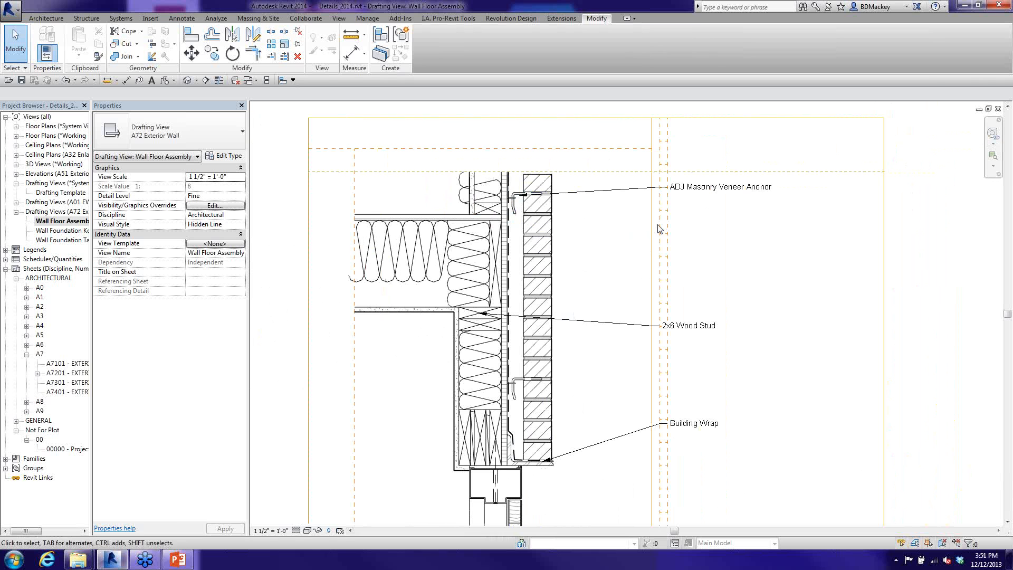
{"action": "middle_click_drag", "start_coordinate": [664, 269], "coordinate": [665, 319]}
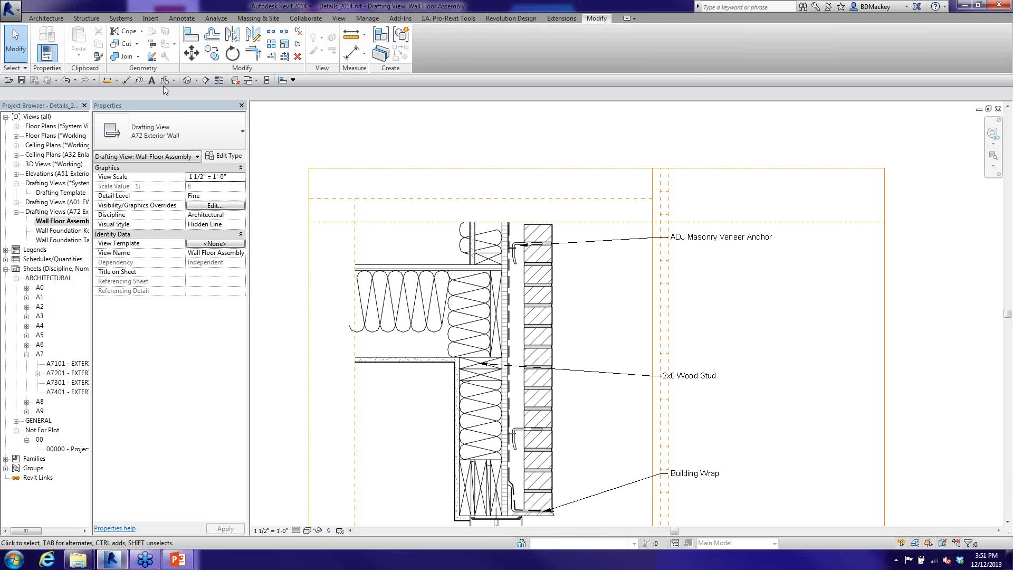
{"action": "left_click", "coordinate": [140, 81]}
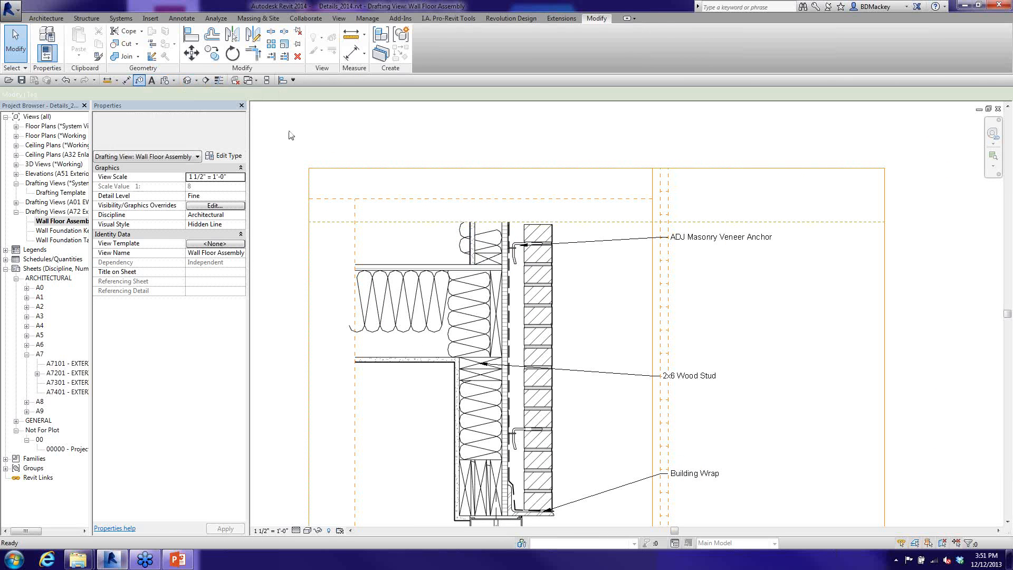
{"action": "left_click", "coordinate": [511, 227]}
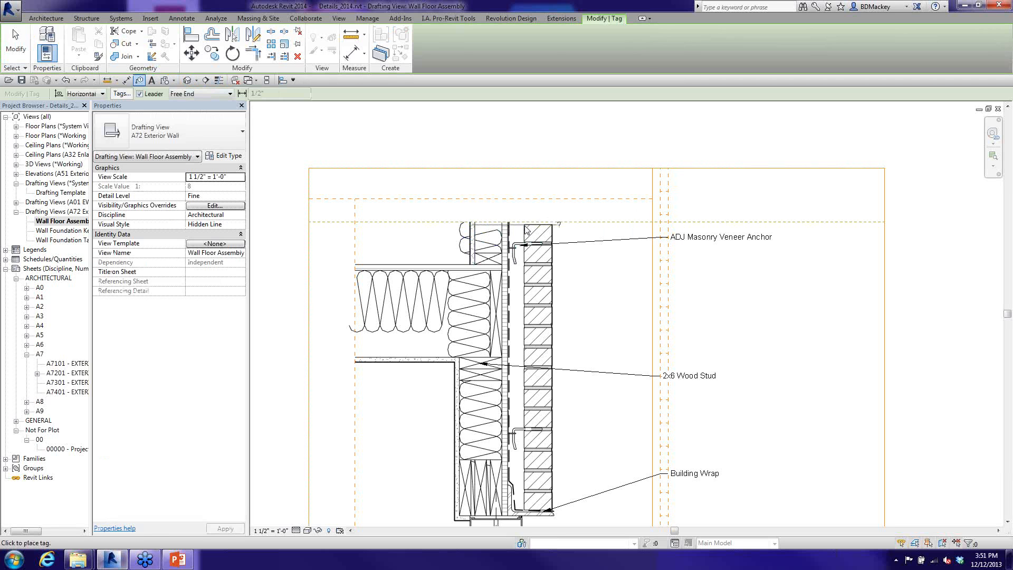
{"action": "key", "text": "Escape"}
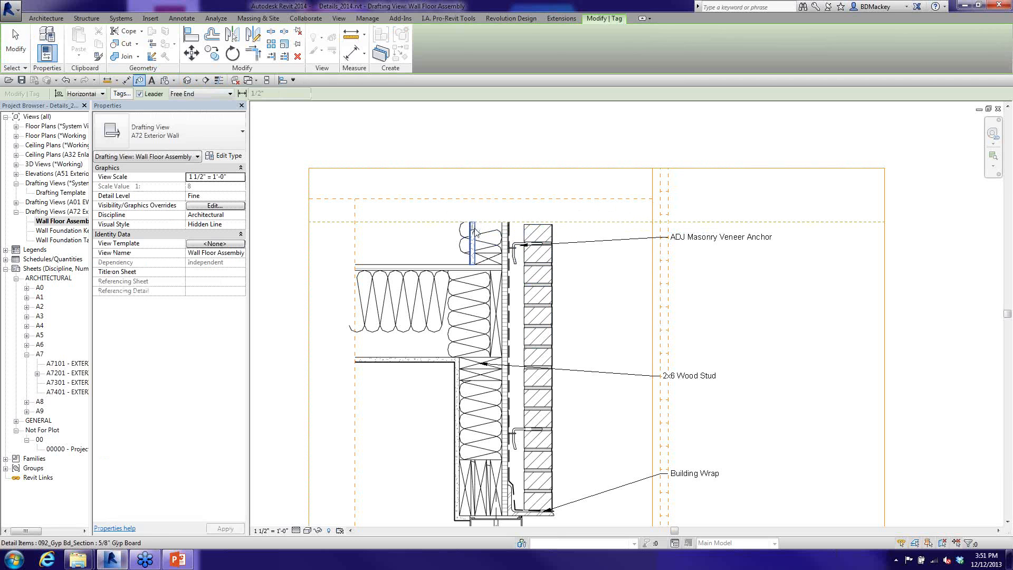
{"action": "key", "text": "Escape"}
- Tag the upper gypsum board by category with a leader, placing the tag above the ADJ Masonry Veneer Anchor note
{"action": "left_click", "coordinate": [140, 80]}
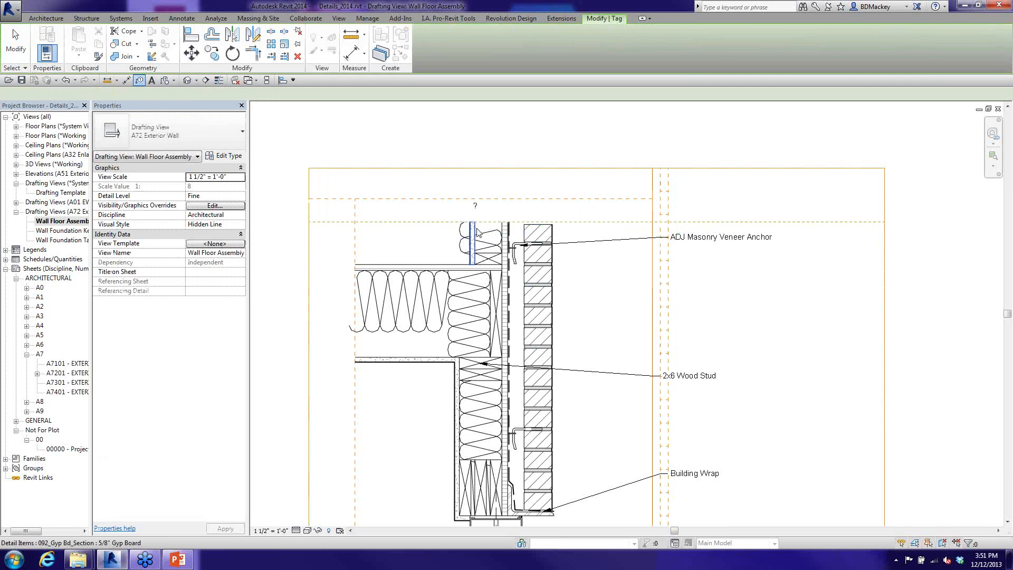
{"action": "left_click", "coordinate": [497, 226]}
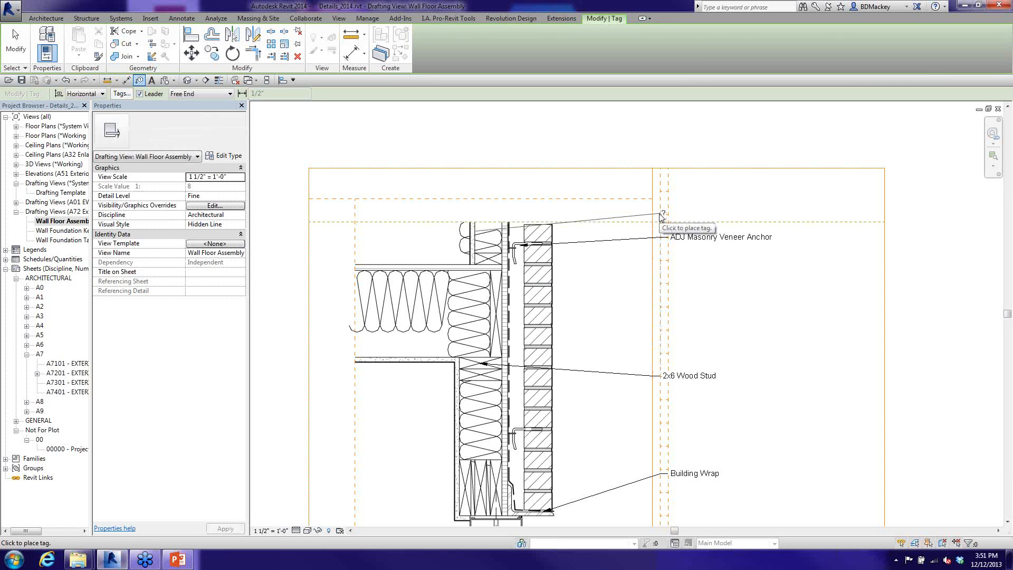
{"action": "left_click", "coordinate": [669, 217]}
{"action": "key", "text": "Escape"}
{"action": "key", "text": "Escape"}
- Review the upper gypsum board's type properties, including its type comments and keynote, without changing them
{"action": "left_click", "coordinate": [473, 240]}
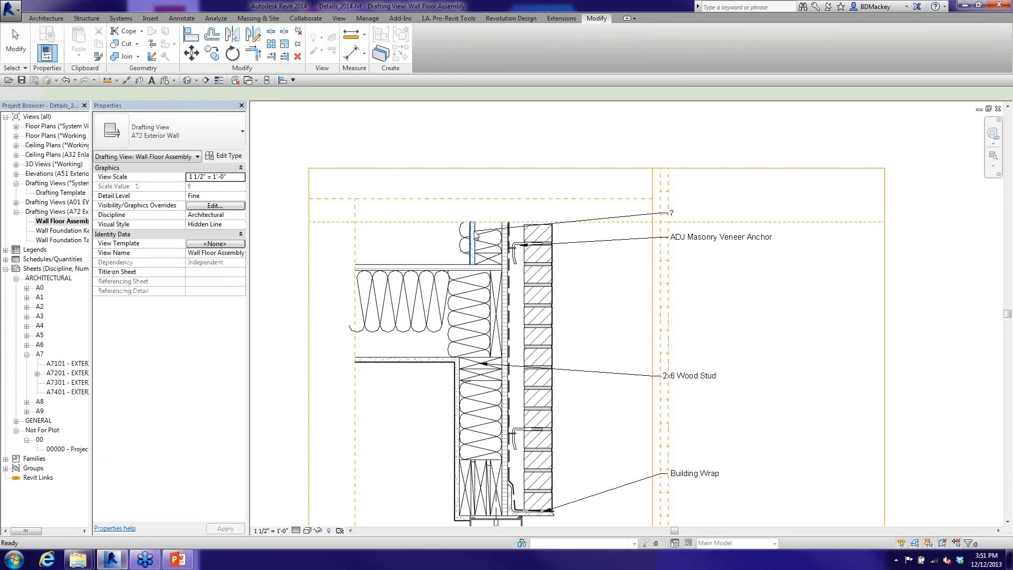
{"action": "left_click", "coordinate": [224, 157]}
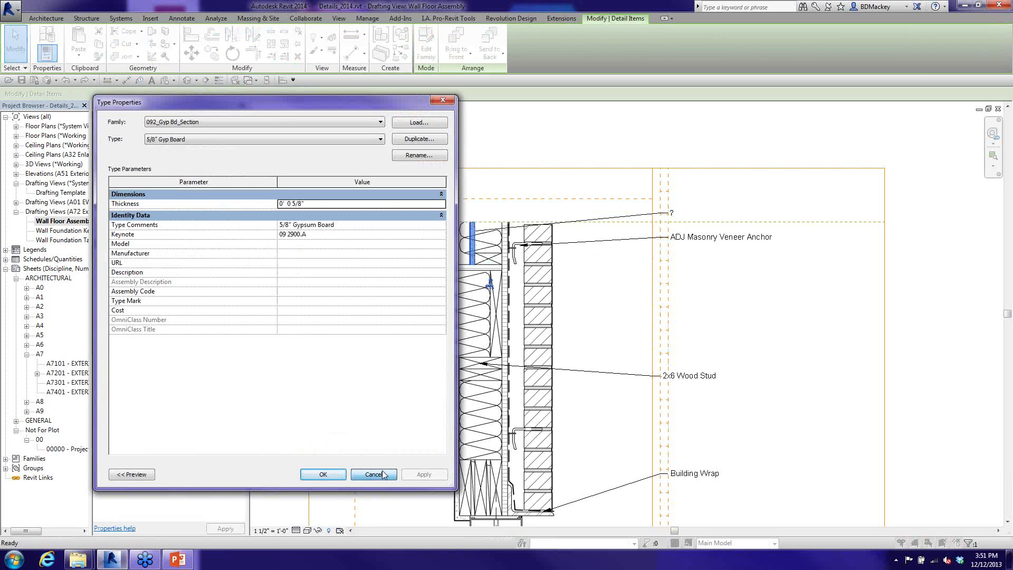
{"action": "left_click", "coordinate": [373, 473]}
{"action": "key", "text": "Escape"}
- Change the gypsum board tag's type to DetailTagJustified Left Justified_TC_C
{"action": "left_click", "coordinate": [648, 216]}
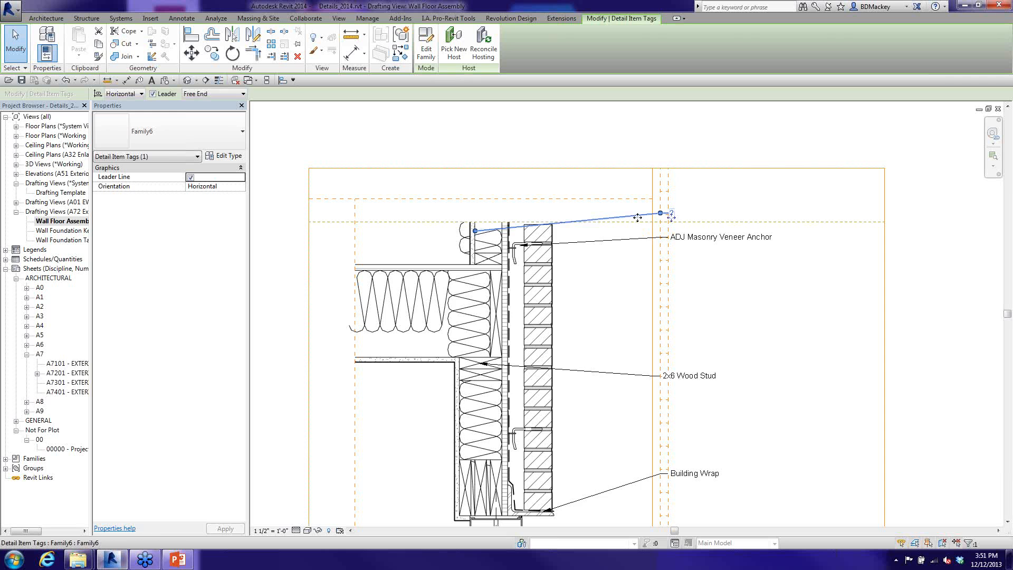
{"action": "scroll", "coordinate": [655, 284], "scroll_direction": "down", "scroll_amount": 1}
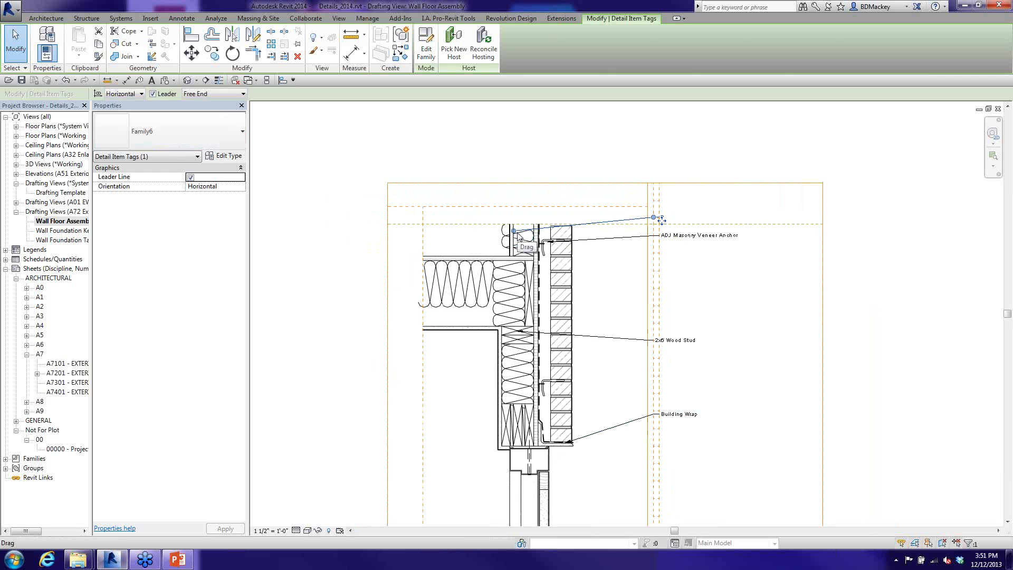
{"action": "left_click", "coordinate": [185, 135]}
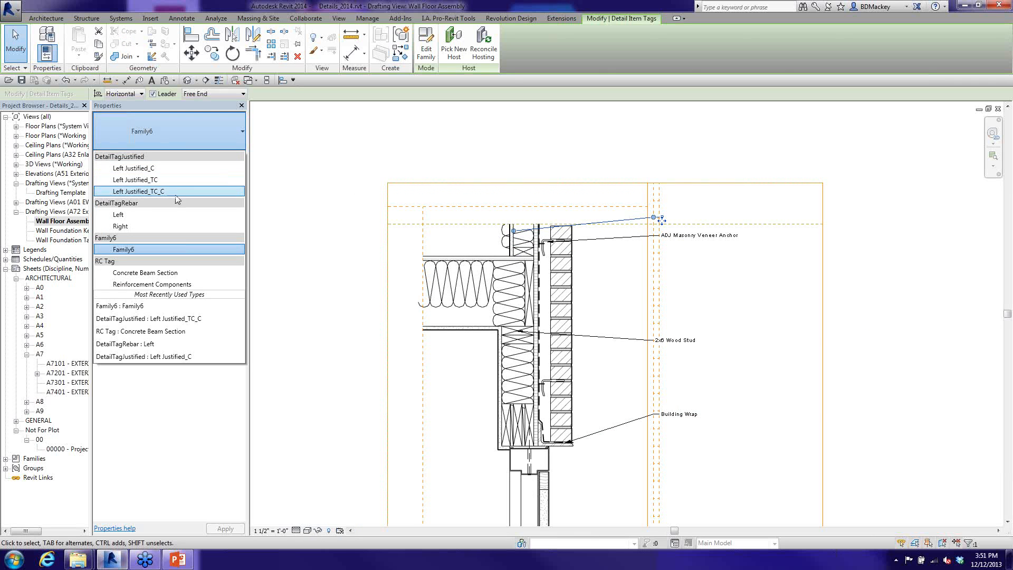
{"action": "left_click", "coordinate": [158, 191]}
{"action": "left_click", "coordinate": [710, 270]}
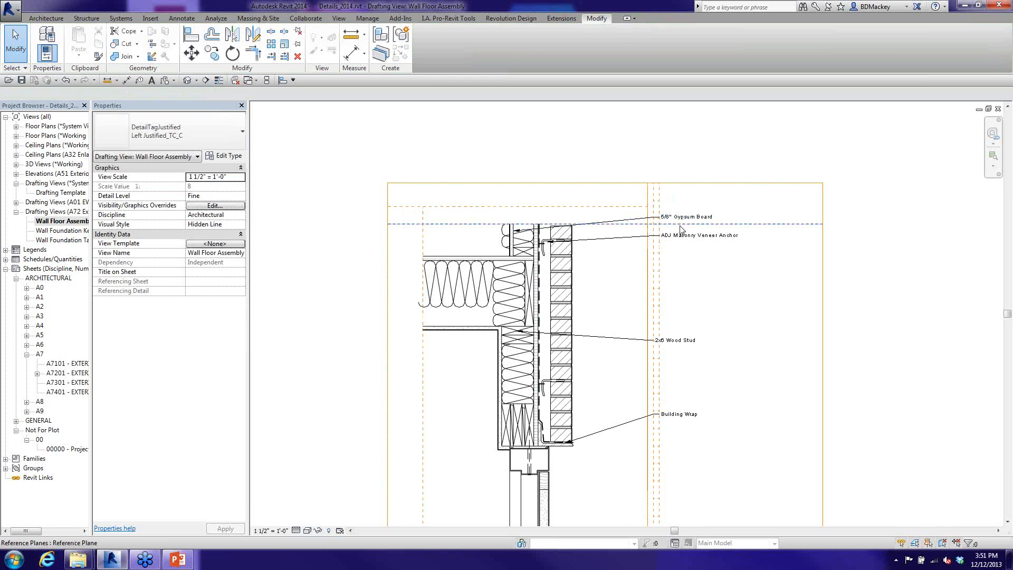
- Set the default loaded tag for the Detail Items category to DetailTagJustified : Left Justified_TC_C
{"action": "scroll", "coordinate": [709, 258], "scroll_direction": "up", "scroll_amount": 3}
{"action": "middle_click_drag", "start_coordinate": [710, 251], "coordinate": [782, 313]}
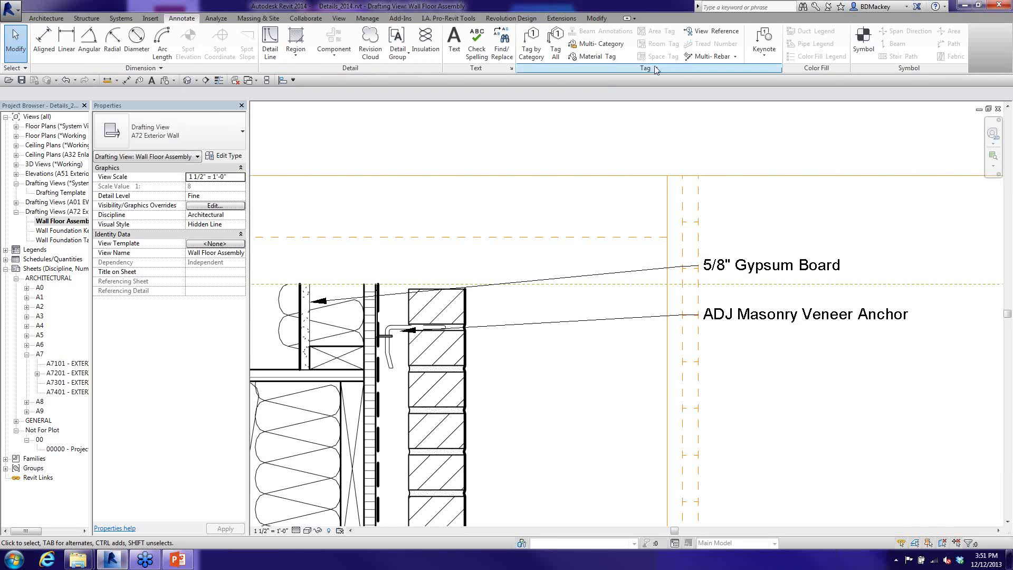
{"action": "left_click", "coordinate": [583, 68]}
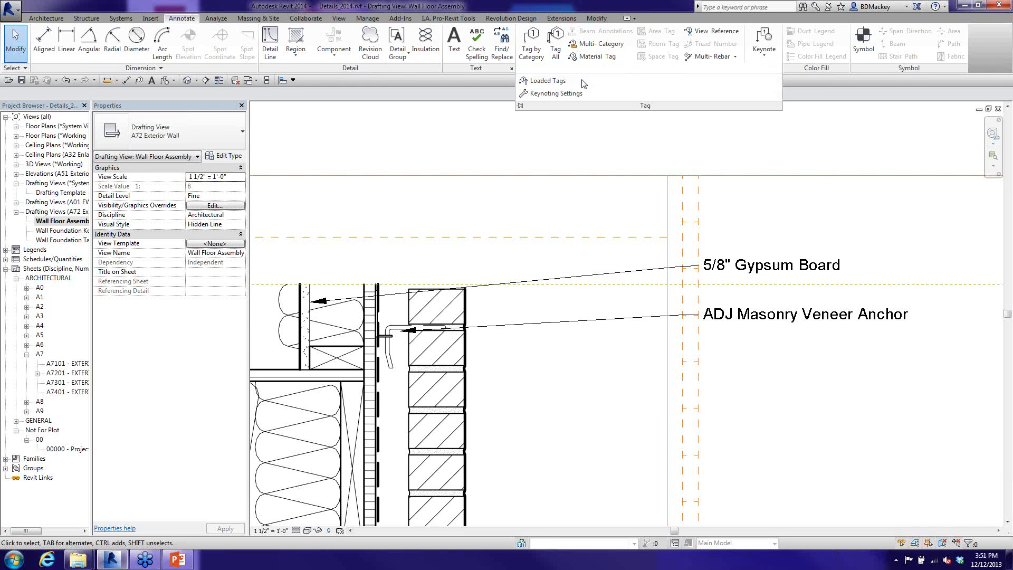
{"action": "left_click", "coordinate": [548, 82]}
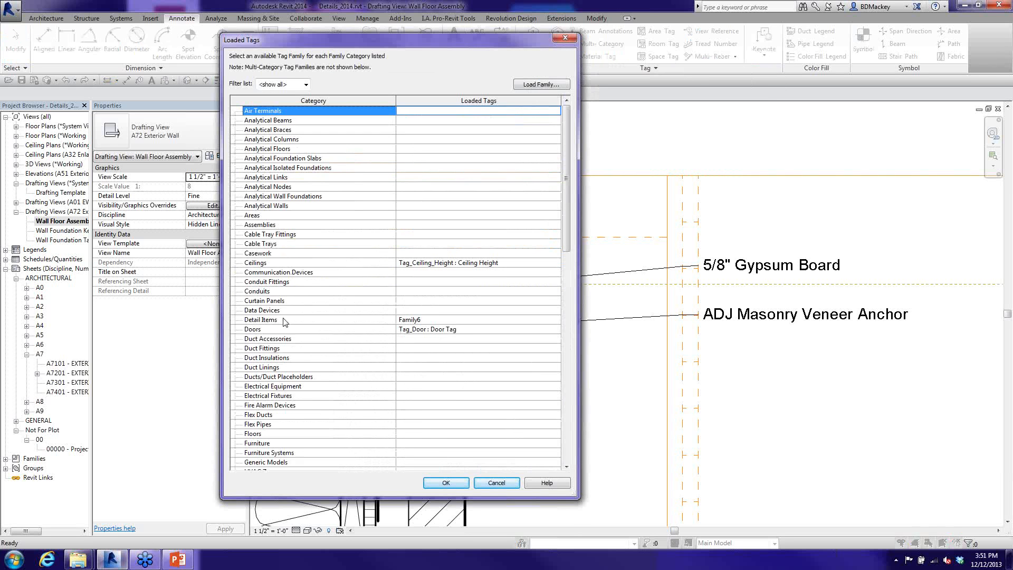
{"action": "left_click", "coordinate": [431, 320]}
{"action": "left_click", "coordinate": [555, 320]}
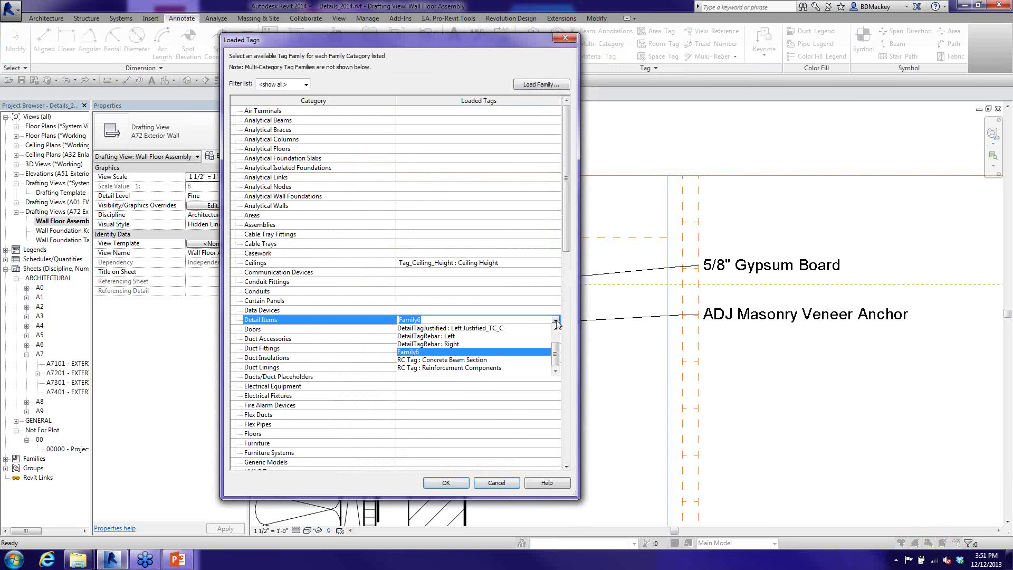
{"action": "left_click", "coordinate": [443, 328]}
{"action": "left_click", "coordinate": [446, 483]}
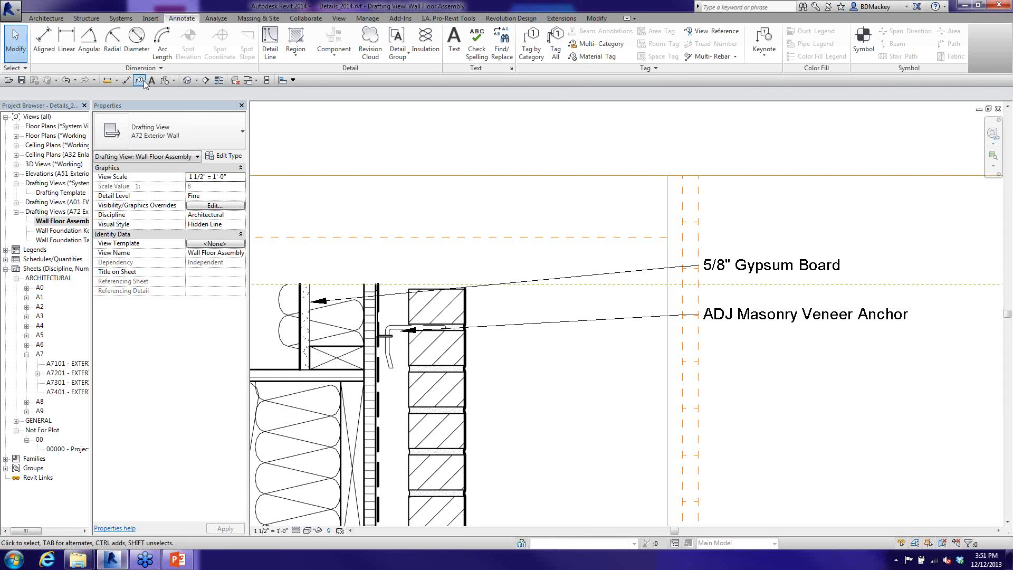
- Tag the exterior wall's plywood sheathing with a leader, placing the tag in line below the ADJ Masonry Veneer Anchor note
{"action": "left_click", "coordinate": [143, 82]}
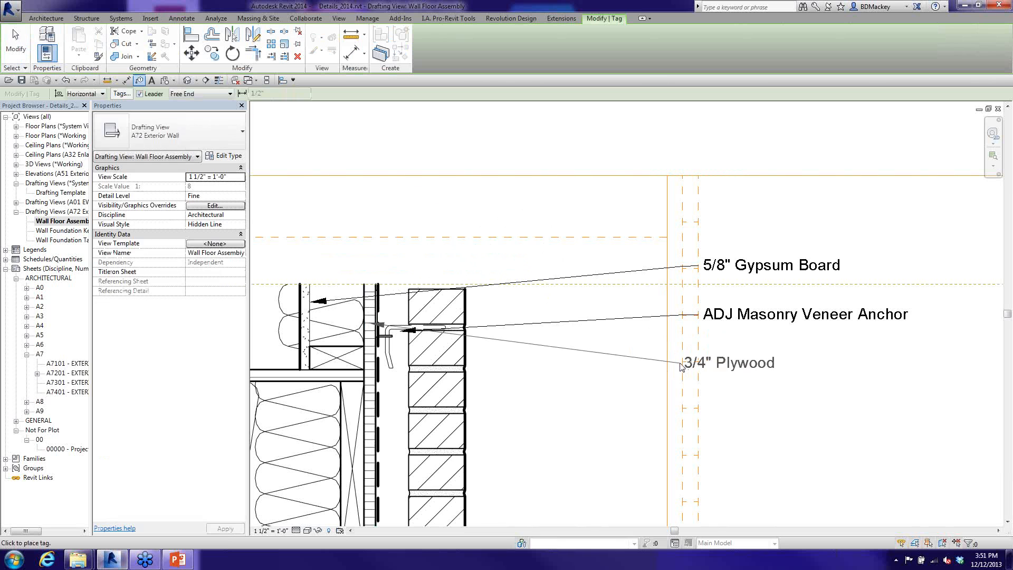
{"action": "left_click", "coordinate": [683, 364]}
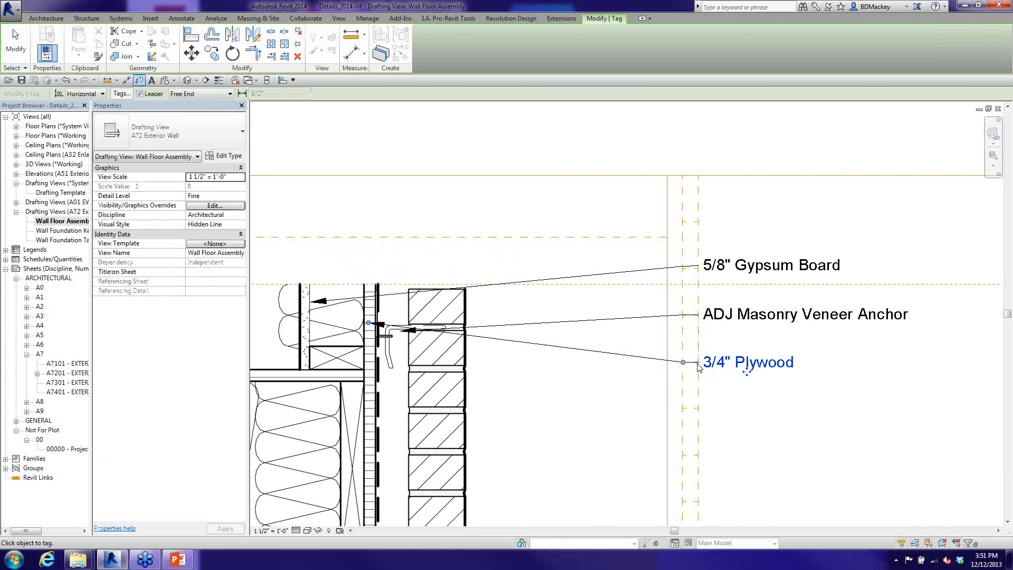
{"action": "right_click", "coordinate": [558, 201]}
{"action": "left_click", "coordinate": [584, 206]}
{"action": "right_click", "coordinate": [580, 208]}
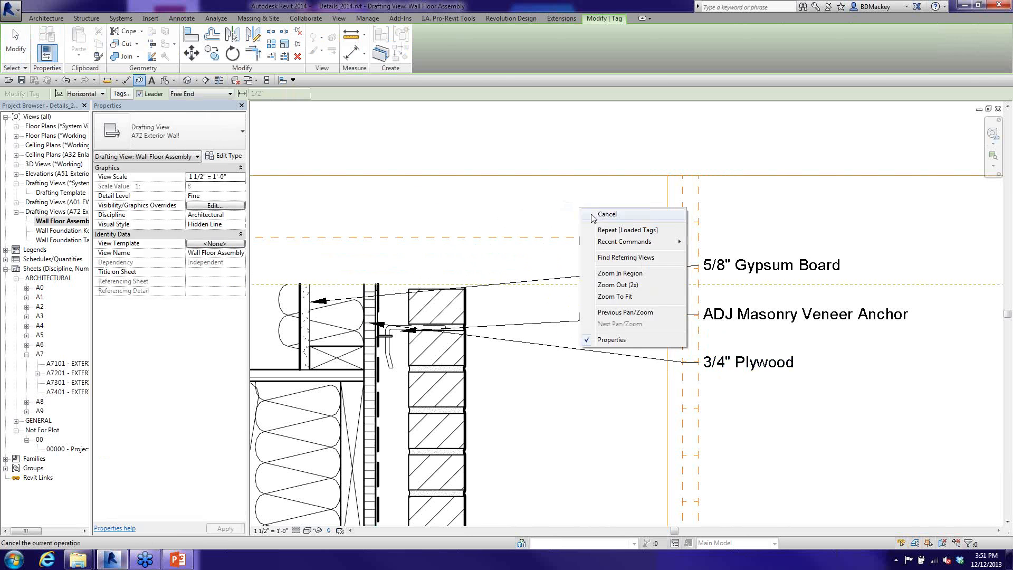
{"action": "left_click", "coordinate": [607, 214]}
{"action": "scroll", "coordinate": [589, 223], "scroll_direction": "down", "scroll_amount": 1}
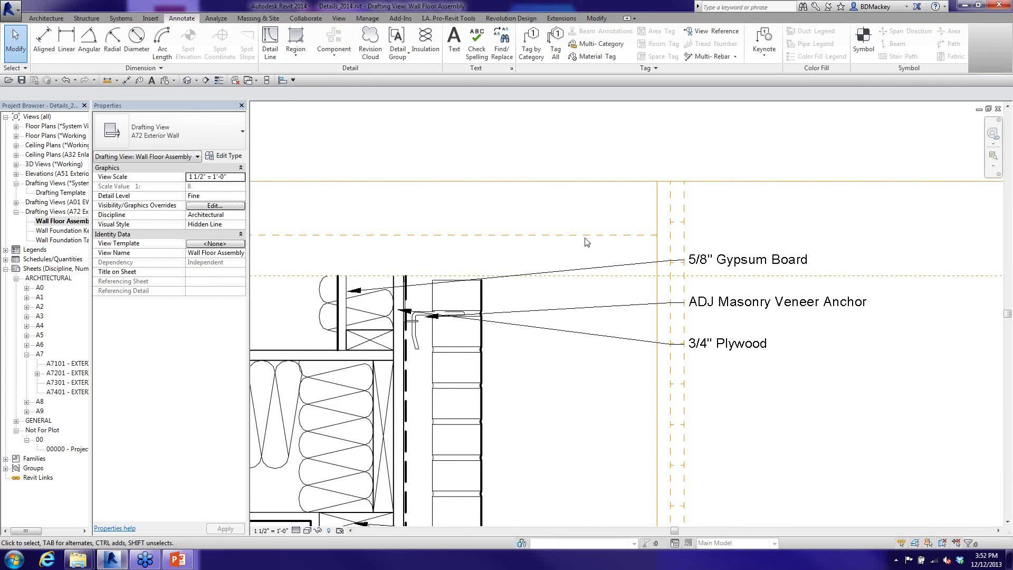
{"action": "middle_click_drag", "start_coordinate": [710, 324], "coordinate": [752, 316]}
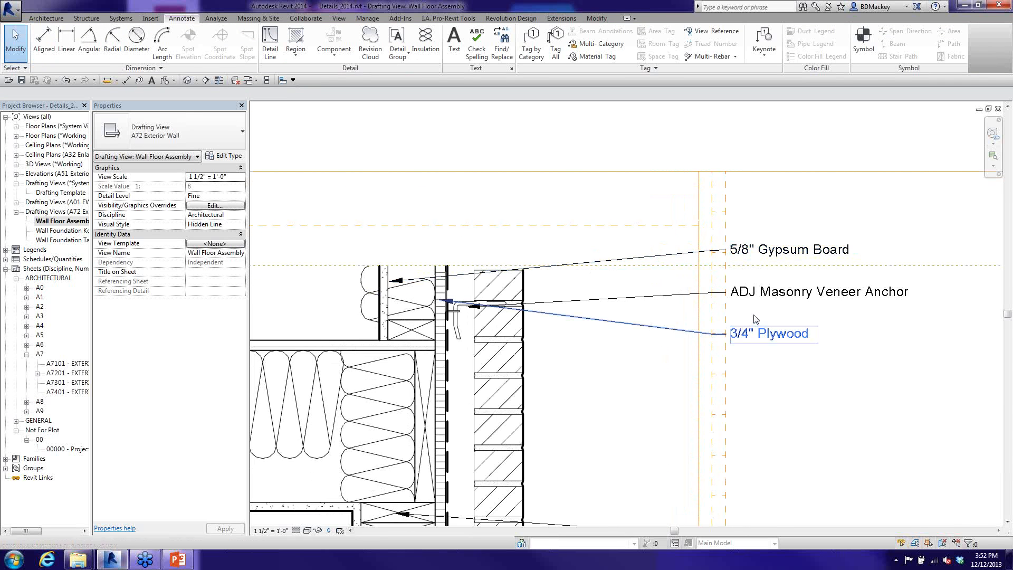
- Change the upper wall's bottom plate from its current lumber type to 061_Wood Nominal Lumber_Section : 2x6
{"action": "left_click", "coordinate": [404, 333]}
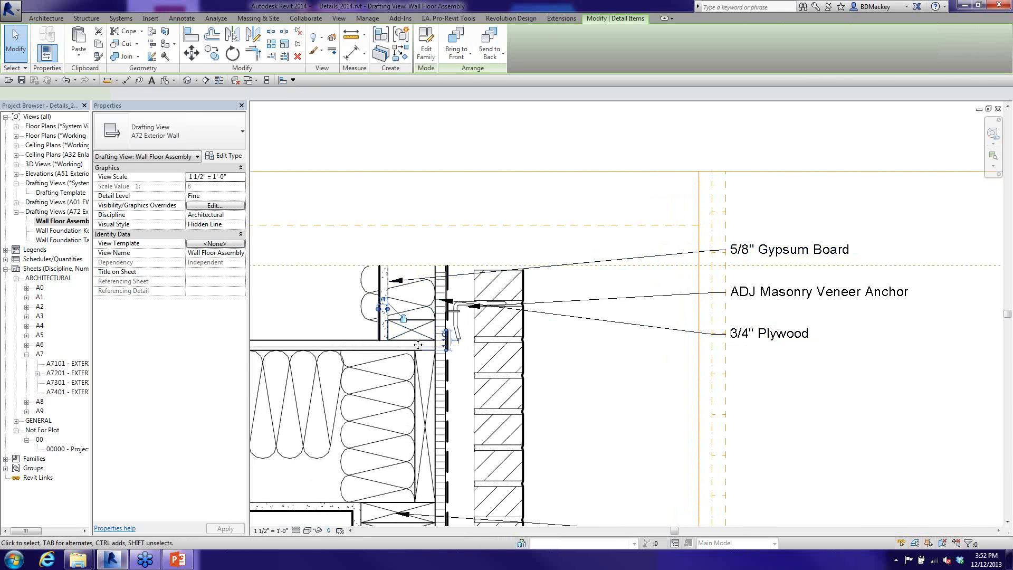
{"action": "left_click", "coordinate": [222, 138]}
{"action": "left_click", "coordinate": [246, 331]}
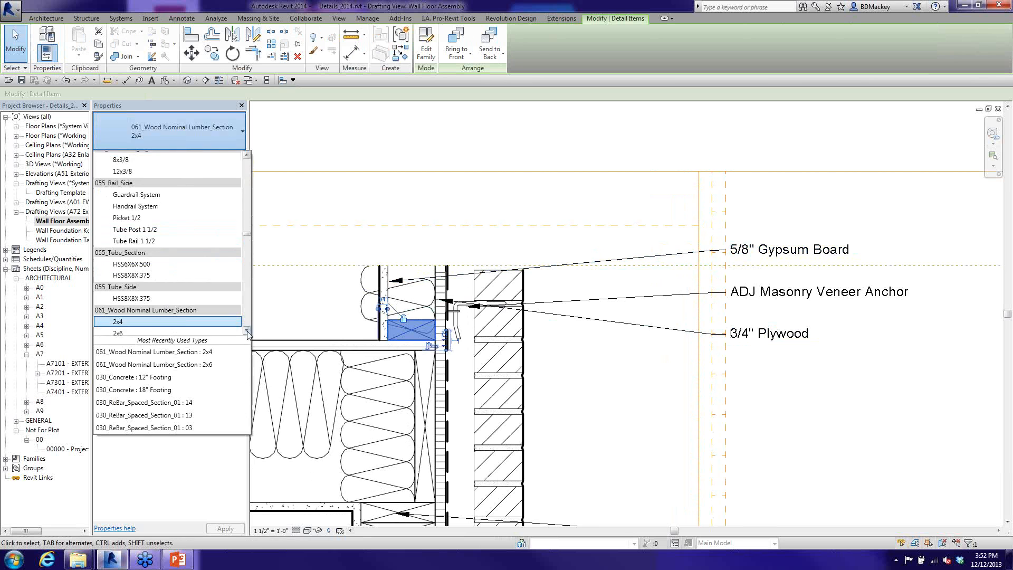
{"action": "left_click", "coordinate": [127, 327]}
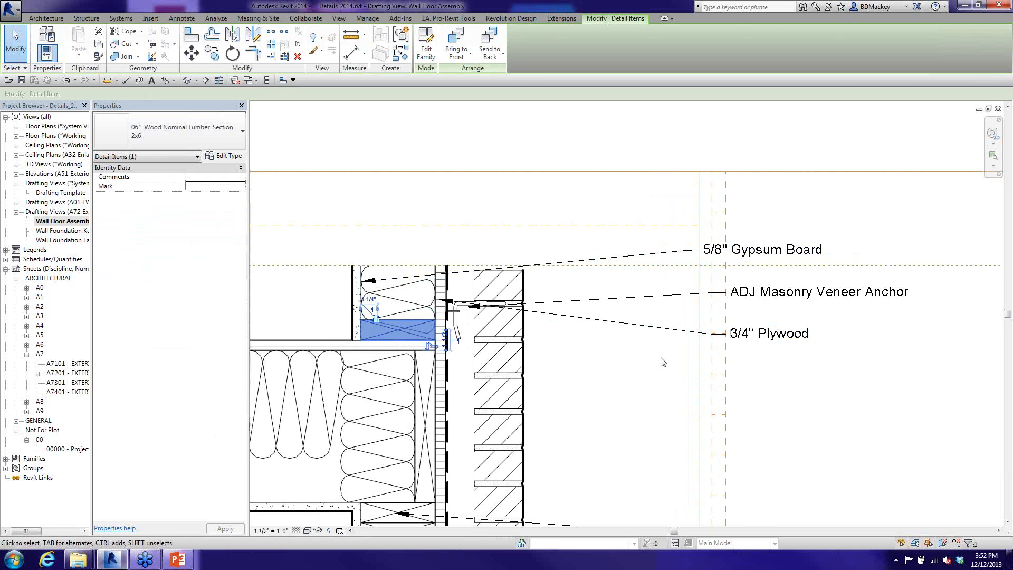
- Tag the upper wall's bottom plate with a leader, placing the tag in line below the 3/4" Plywood note
{"action": "left_click", "coordinate": [139, 81]}
{"action": "left_click", "coordinate": [410, 332]}
{"action": "left_click", "coordinate": [703, 380]}
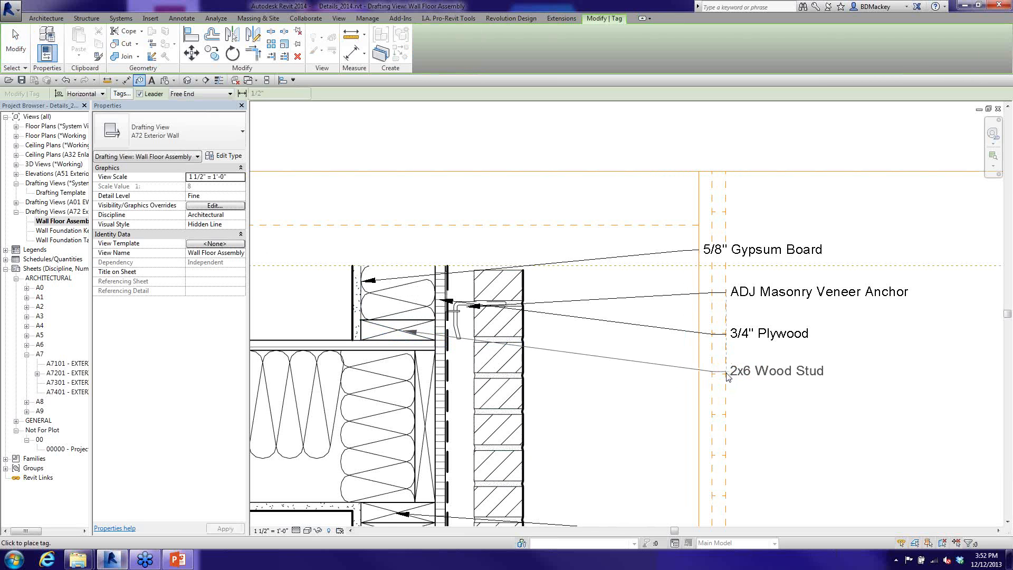
{"action": "key", "text": "Escape"}
{"action": "key", "text": "Escape"}
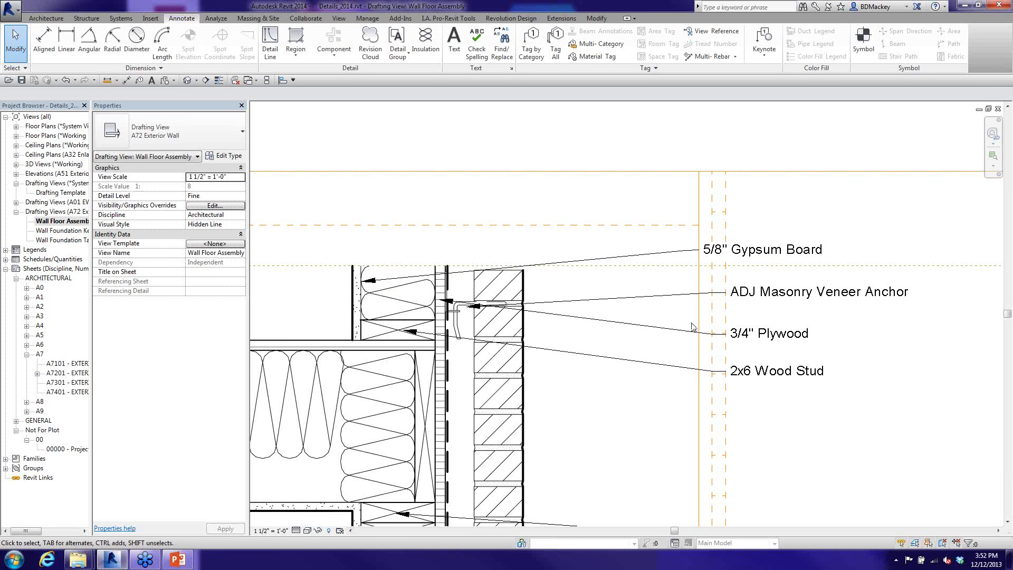
{"action": "scroll", "coordinate": [693, 326], "scroll_direction": "down", "scroll_amount": 2}
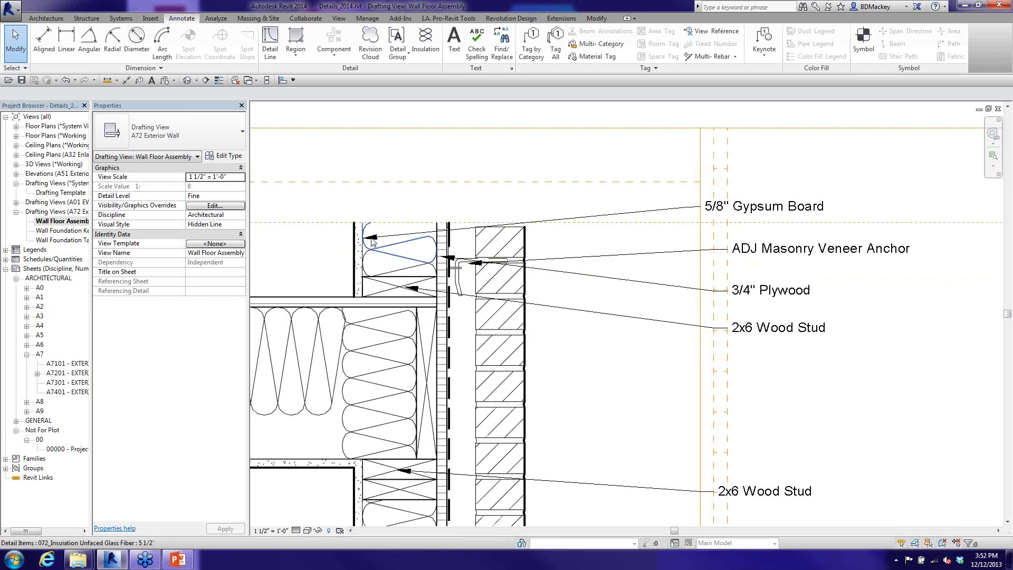
{"action": "left_click", "coordinate": [726, 205]}
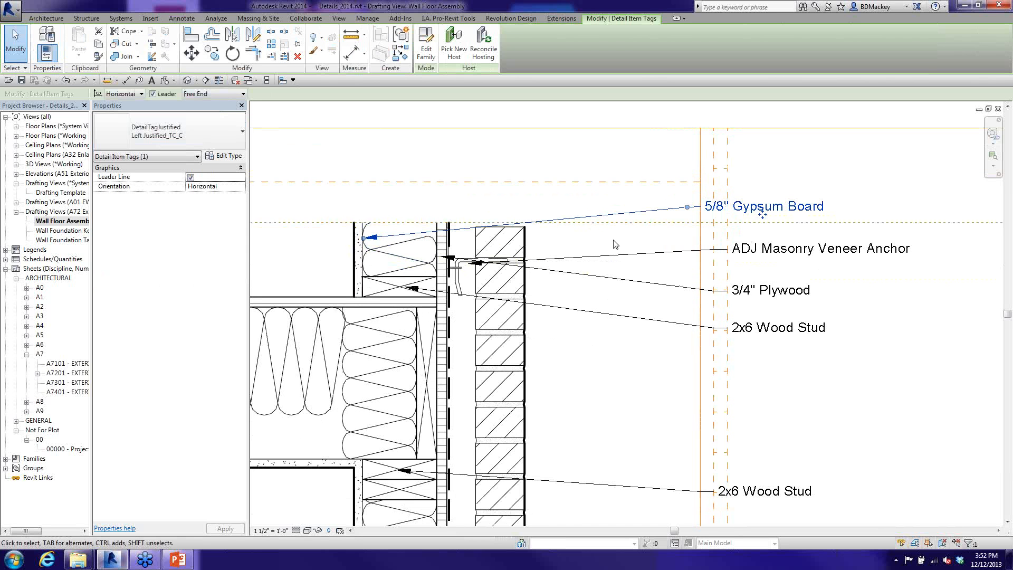
{"action": "left_click", "coordinate": [846, 313]}
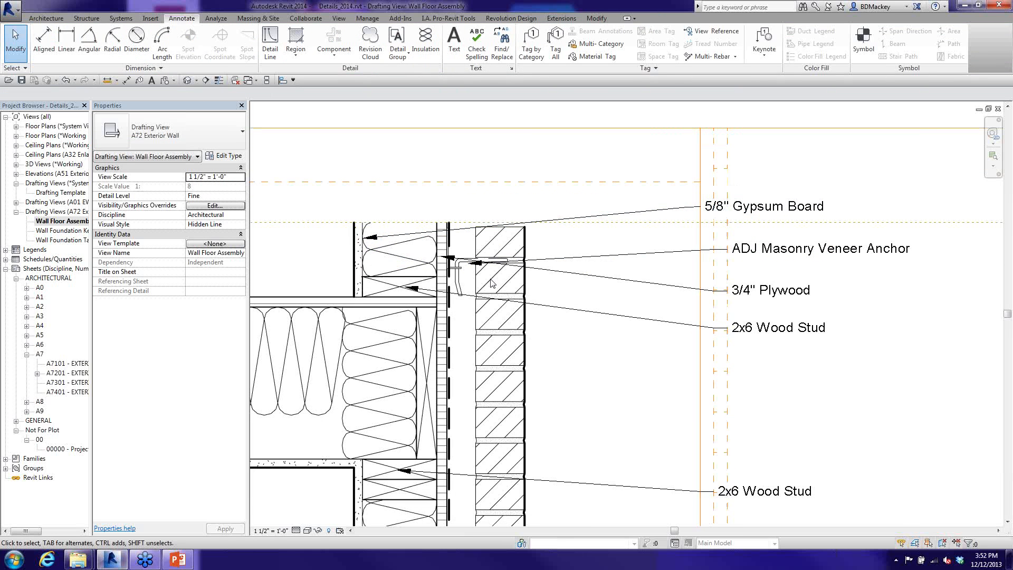
{"action": "scroll", "coordinate": [475, 285], "scroll_direction": "down", "scroll_amount": 3}
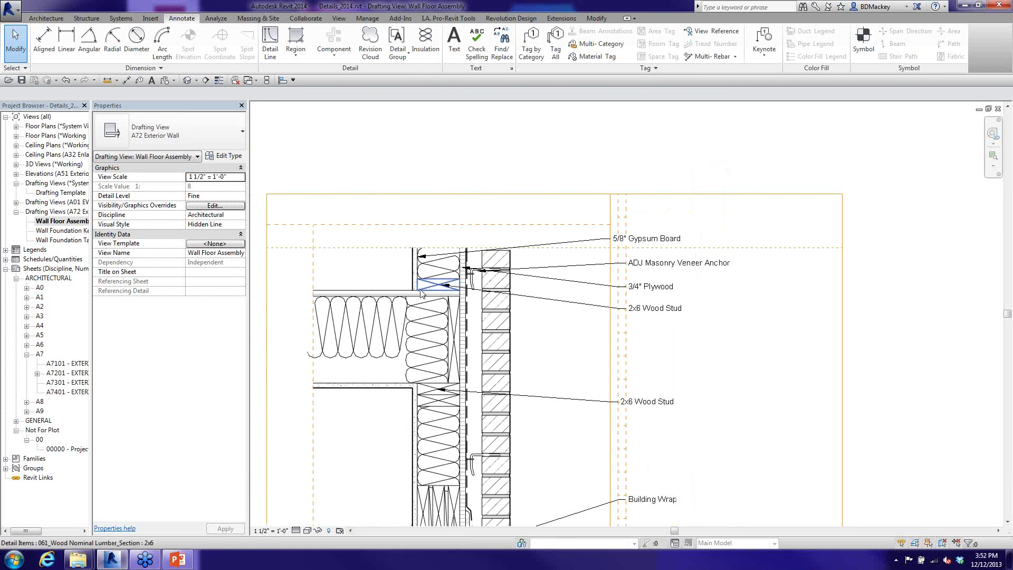
{"action": "scroll", "coordinate": [429, 283], "scroll_direction": "up", "scroll_amount": 3}
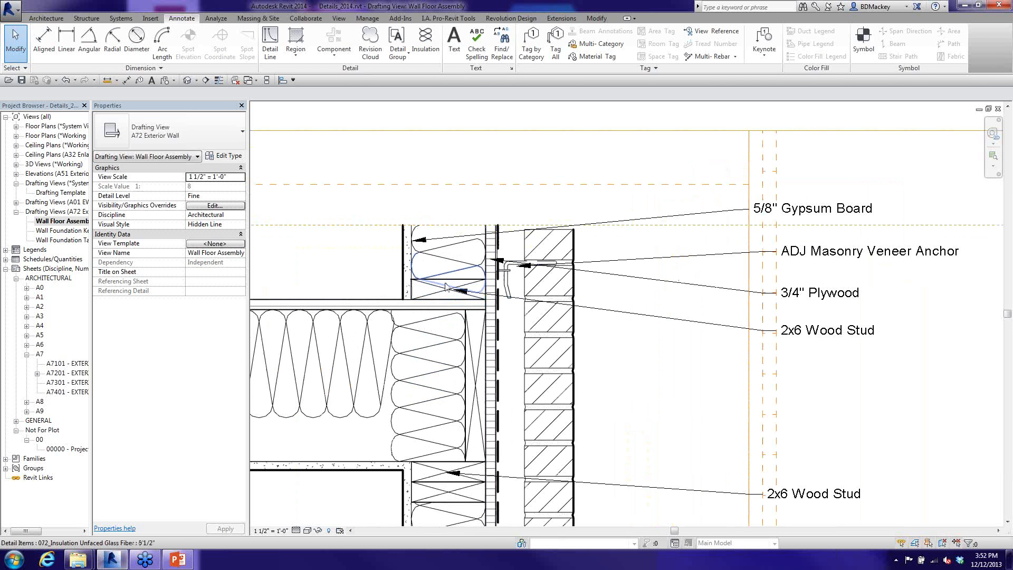
- Switch the tagged plate above the floor to the 2x4 type of 061_Wood Nominal Lumber_Section
{"action": "left_click", "coordinate": [432, 296]}
{"action": "key", "text": "Escape"}
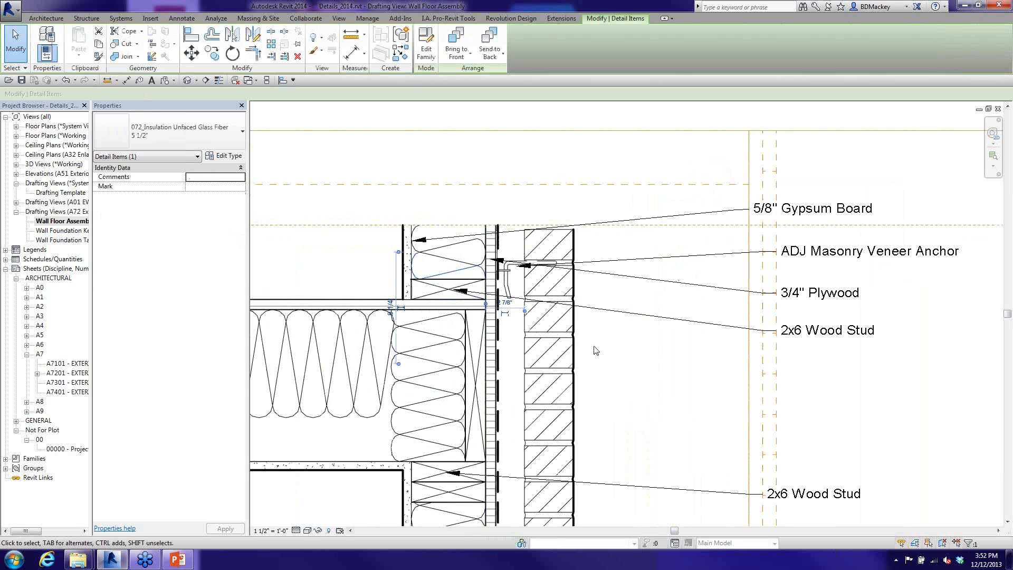
{"action": "left_click", "coordinate": [473, 274]}
{"action": "left_click", "coordinate": [158, 132]}
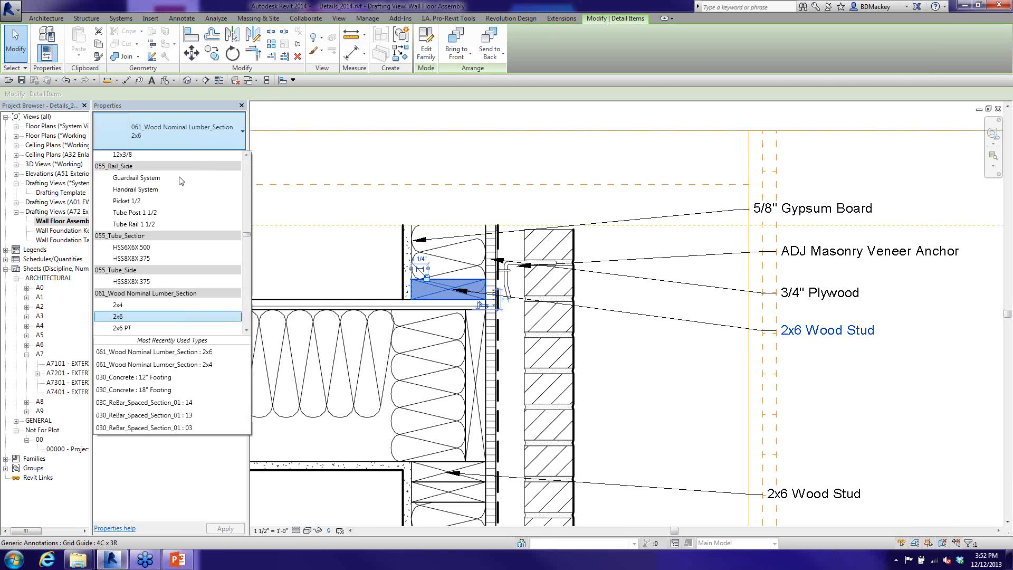
{"action": "left_click", "coordinate": [136, 308]}
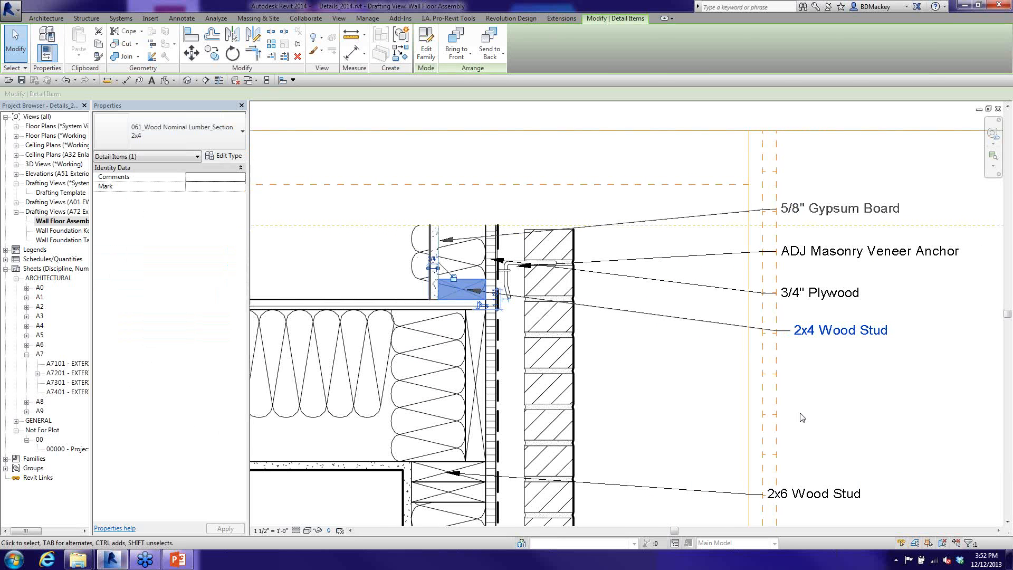
- Move the 2x4 Wood Stud tag and its leader elbow into line with the tags above it
{"action": "left_click", "coordinate": [812, 338]}
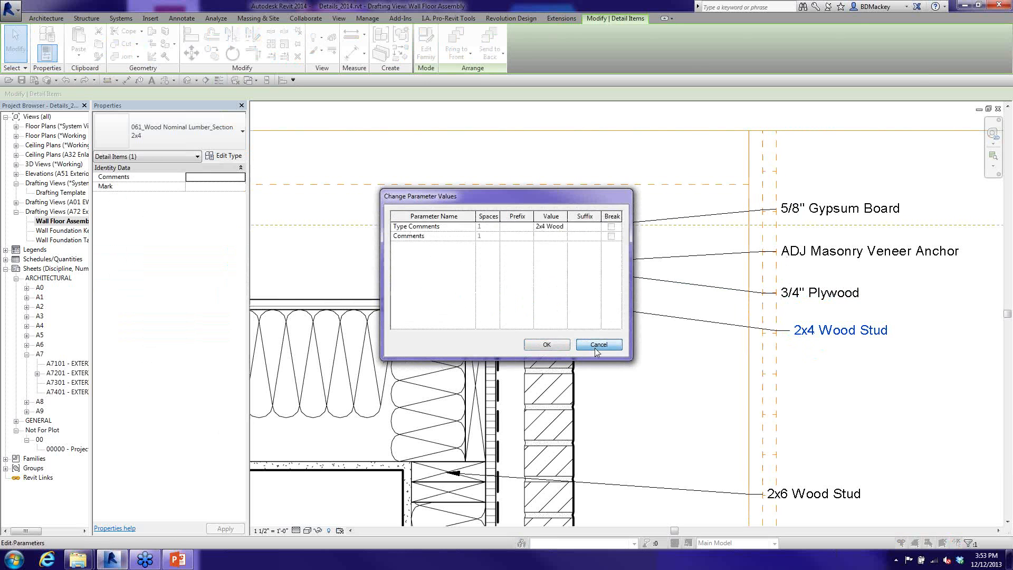
{"action": "left_click", "coordinate": [595, 344]}
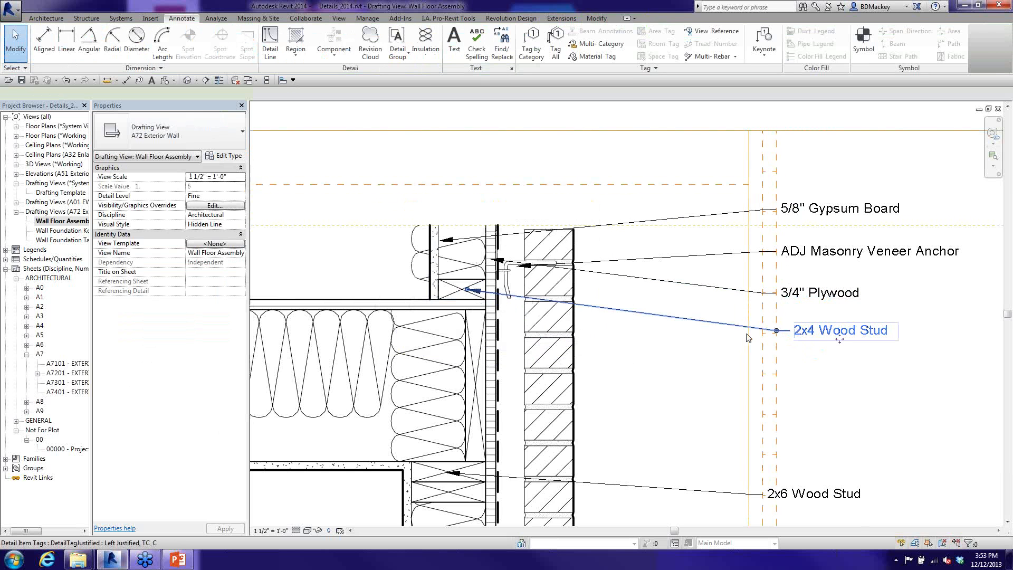
{"action": "left_click", "coordinate": [765, 332]}
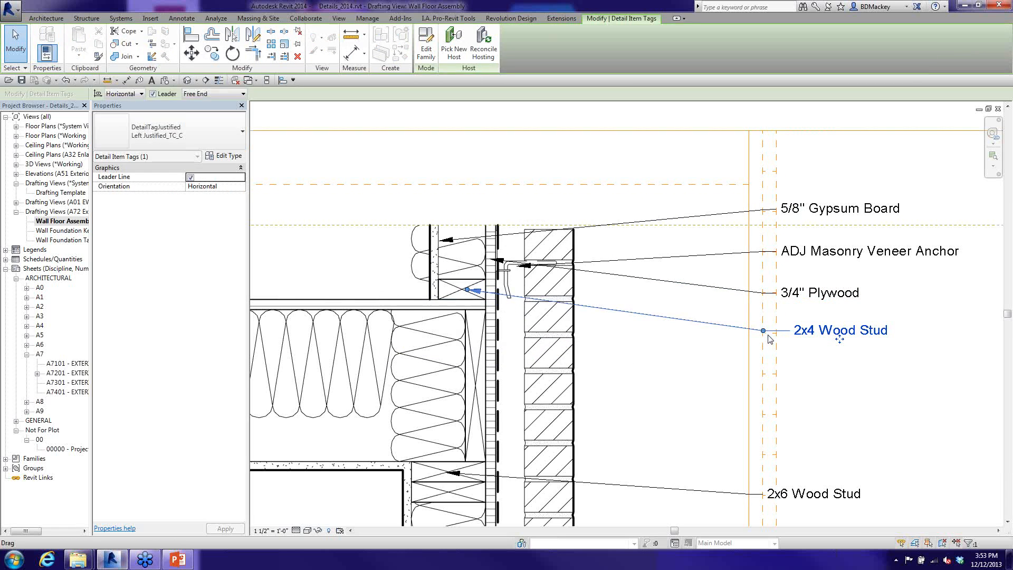
{"action": "left_click_drag", "start_coordinate": [839, 342], "coordinate": [825, 340]}
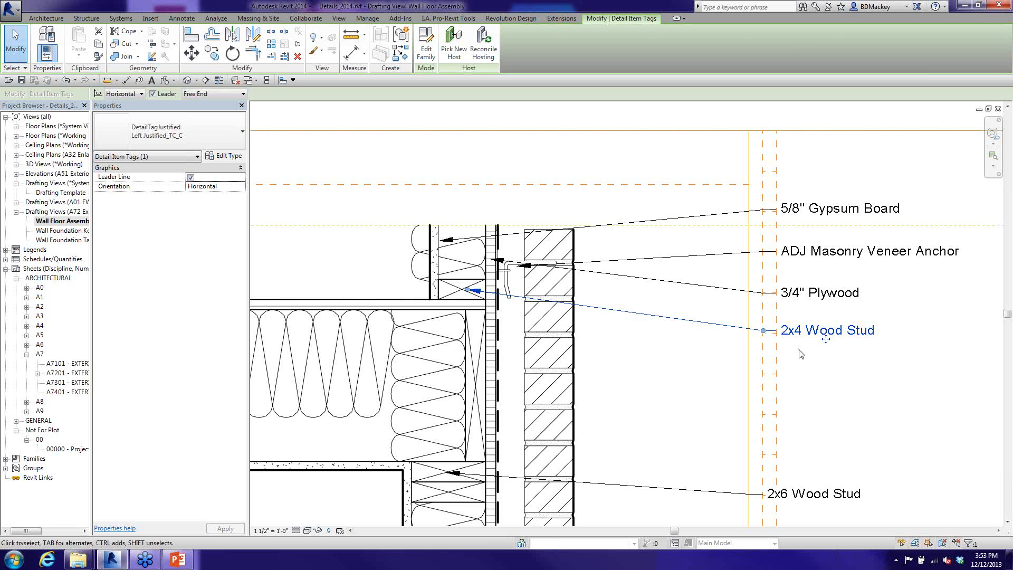
- Set the tagged plate above the floor back to the 2x6 lumber type
{"action": "middle_click_drag", "start_coordinate": [819, 383], "coordinate": [799, 357]}
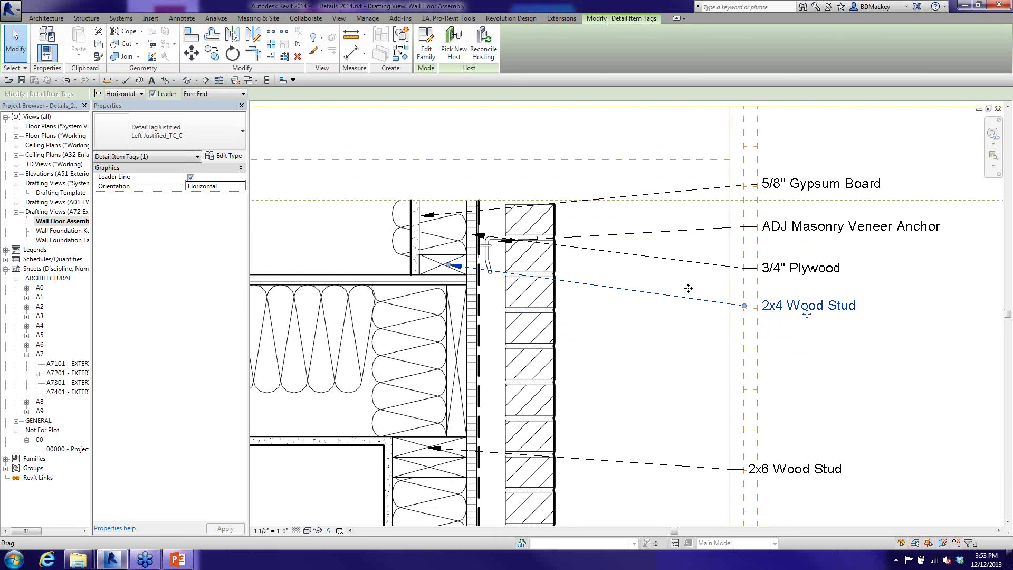
{"action": "left_click", "coordinate": [438, 258]}
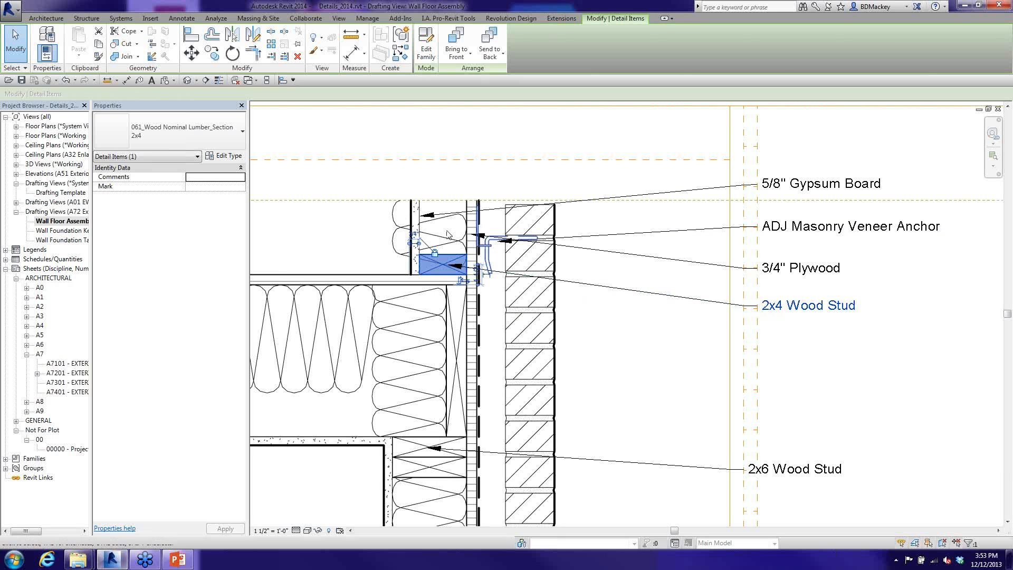
{"action": "left_click", "coordinate": [185, 131]}
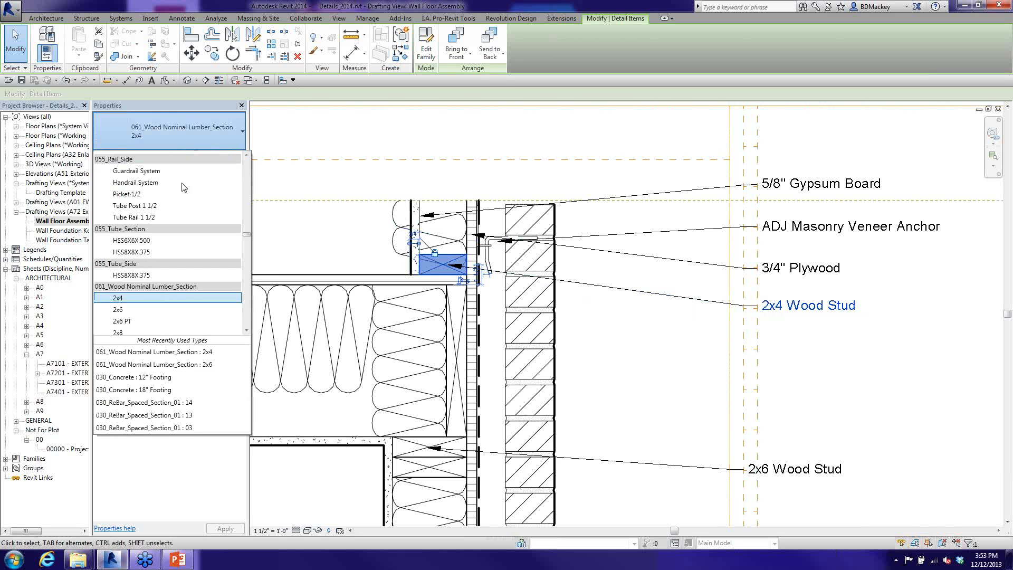
{"action": "left_click", "coordinate": [136, 331]}
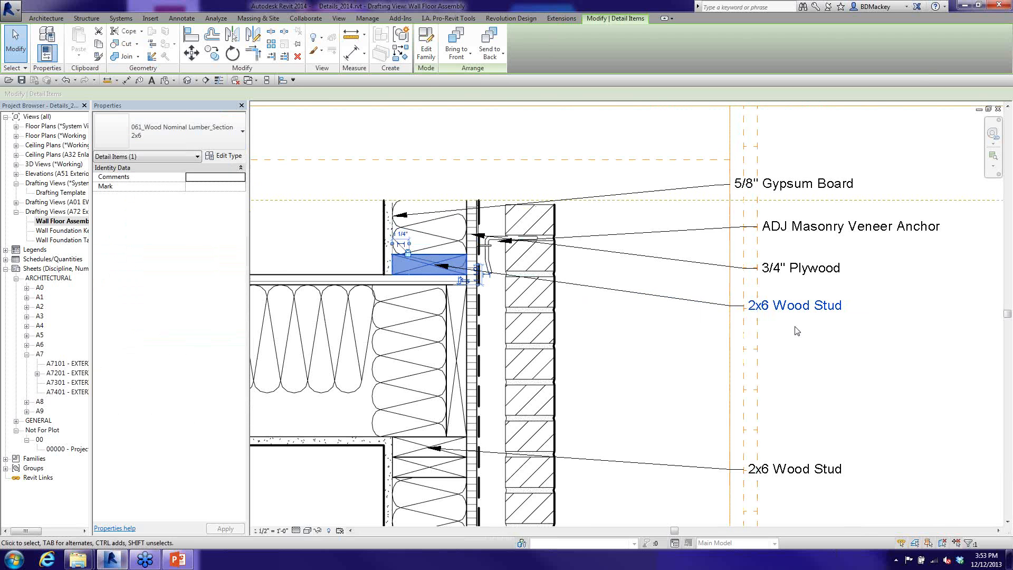
- Try to move the 5/8" Gypsum Board and upper 2x6 Wood Stud tags together toward the alignment line of the other tags
{"action": "left_click", "coordinate": [793, 185]}
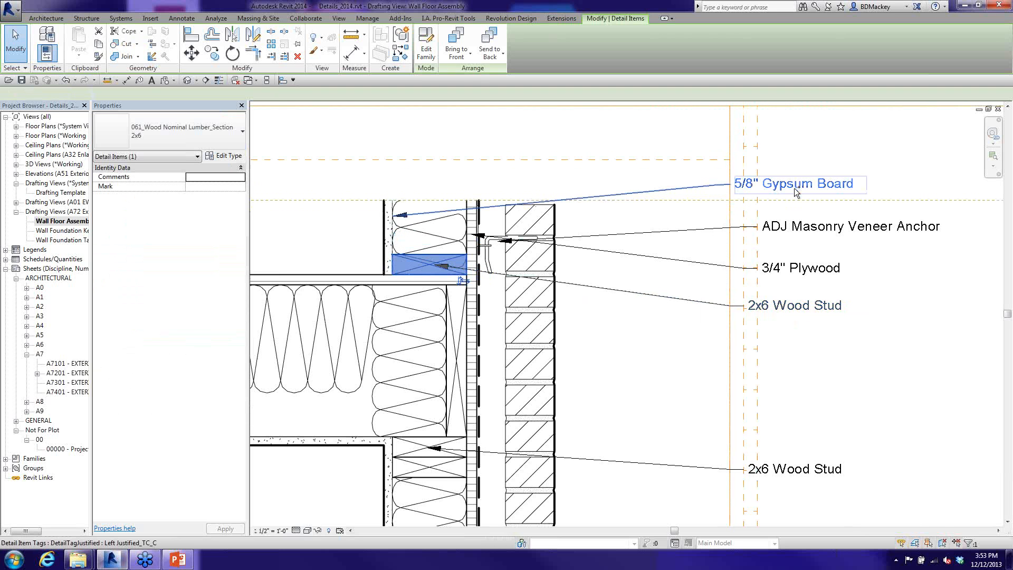
{"action": "left_click", "coordinate": [797, 307], "text": "ctrl"}
{"action": "left_click", "coordinate": [801, 315]}
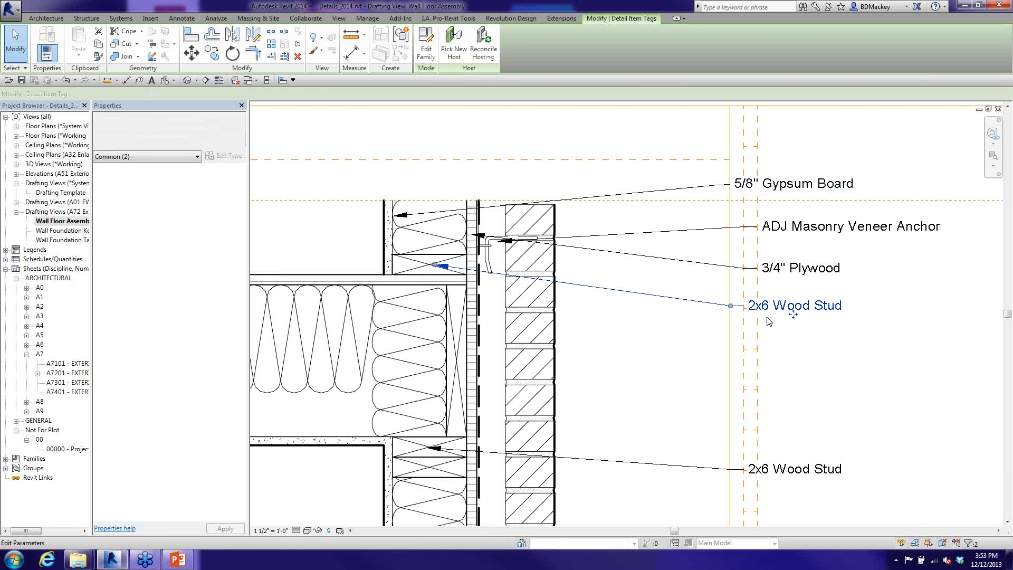
{"action": "left_click", "coordinate": [800, 184], "text": "ctrl"}
{"action": "left_click_drag", "start_coordinate": [783, 311], "coordinate": [797, 312]}
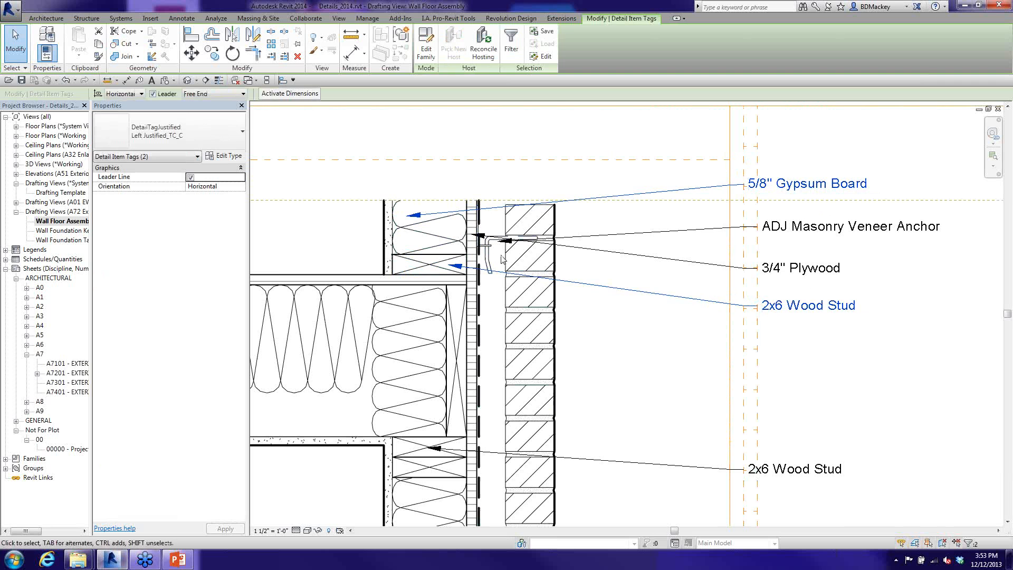
{"action": "left_click", "coordinate": [733, 362]}
- Align the upper 2x6 Wood Stud and 5/8" Gypsum Board tags, including their leader elbows, with the ADJ Masonry Veneer Anchor and 3/4" Plywood tags
{"action": "left_click_drag", "start_coordinate": [782, 311], "coordinate": [805, 316]}
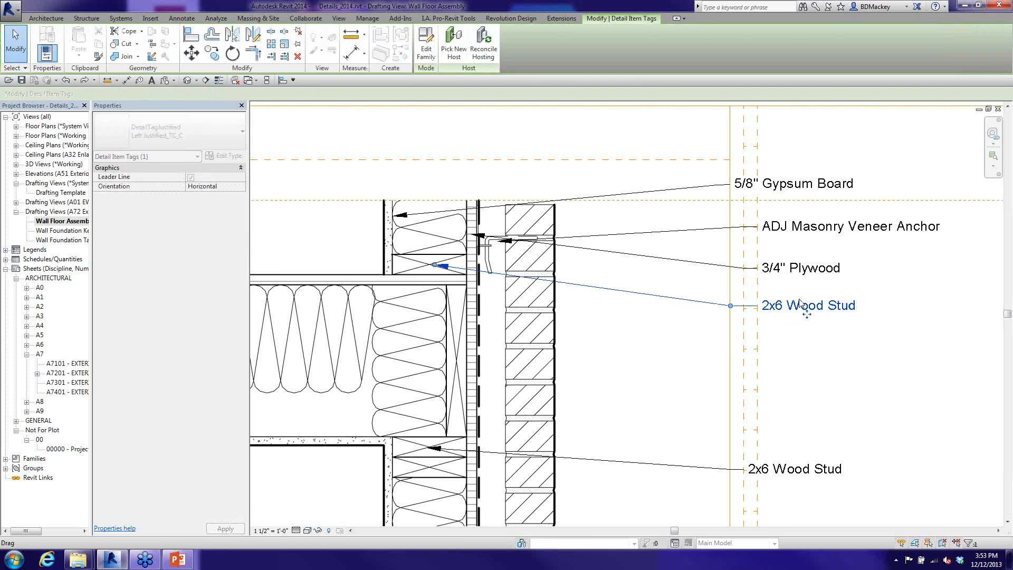
{"action": "left_click", "coordinate": [794, 194]}
{"action": "left_click_drag", "start_coordinate": [794, 196], "coordinate": [800, 195]}
{"action": "left_click_drag", "start_coordinate": [718, 185], "coordinate": [744, 184]}
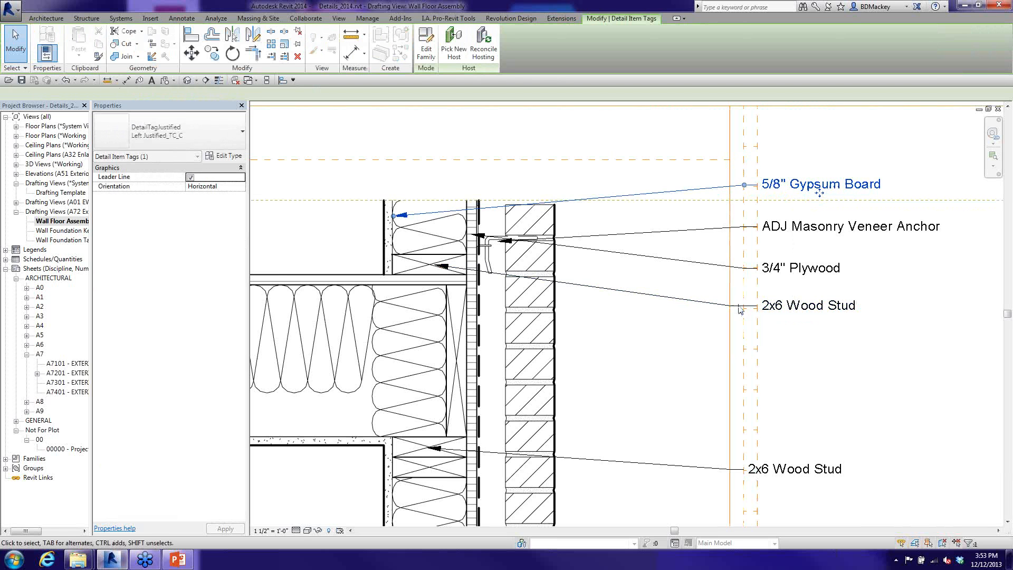
{"action": "left_click", "coordinate": [744, 193]}
{"action": "left_click", "coordinate": [737, 304]}
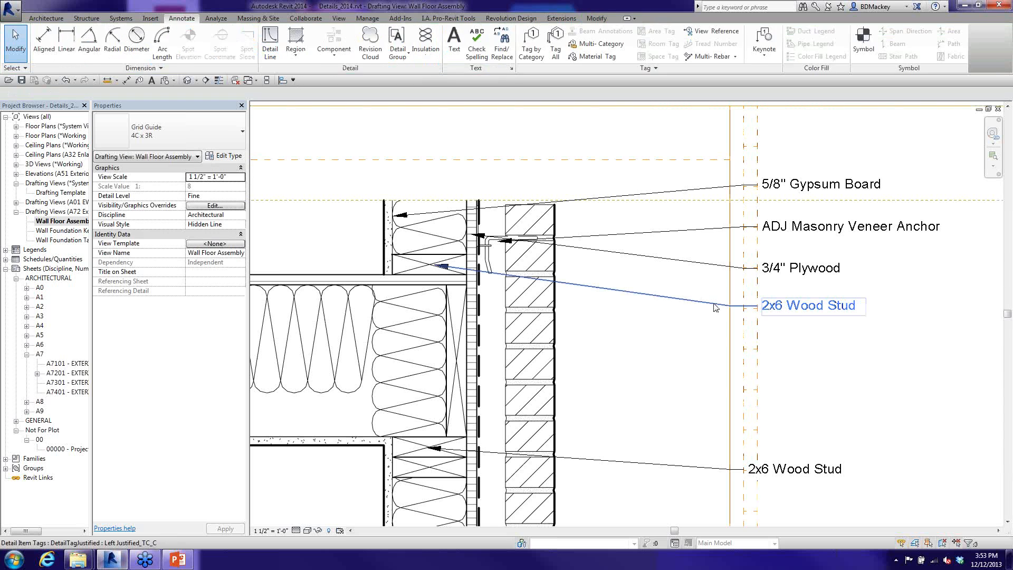
{"action": "left_click_drag", "start_coordinate": [765, 331], "coordinate": [781, 347]}
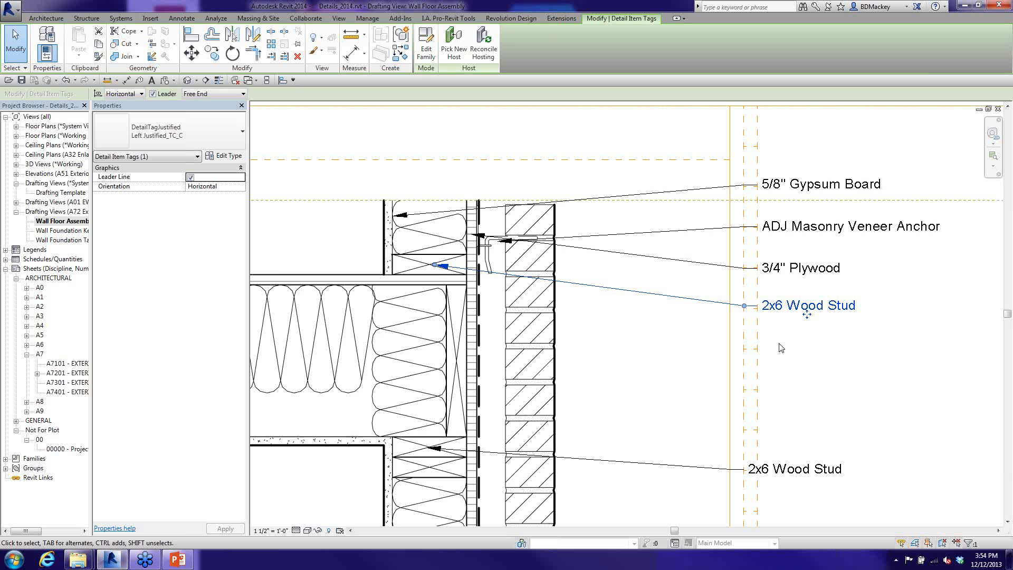
- Lower the 5/8" Gypsum Board tag slightly onto the grid guide mark and adjust its leader elbow to match
{"action": "left_click", "coordinate": [782, 181]}
{"action": "scroll", "coordinate": [781, 182], "scroll_direction": "up", "scroll_amount": 5}
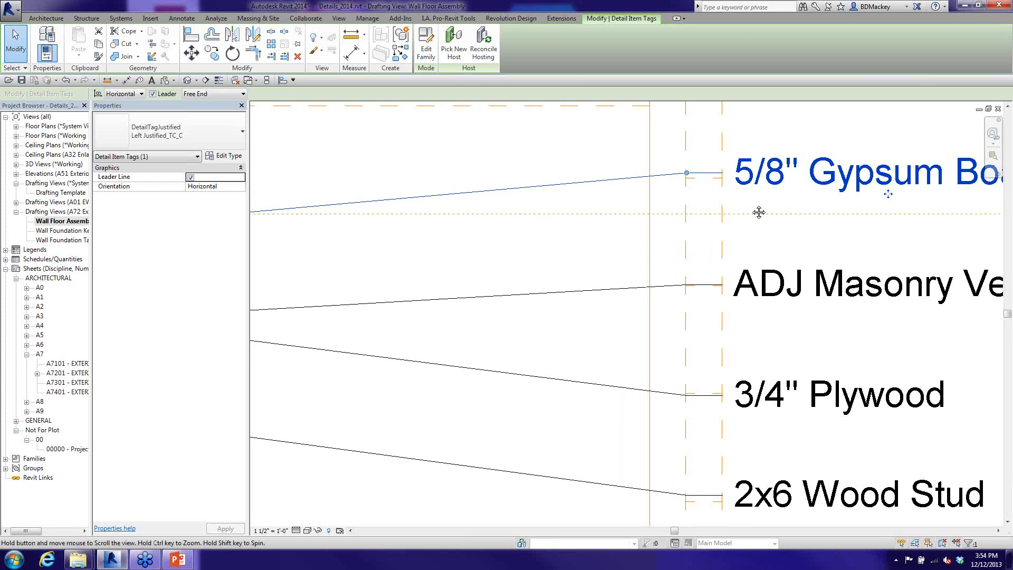
{"action": "left_click_drag", "start_coordinate": [819, 206], "coordinate": [822, 214]}
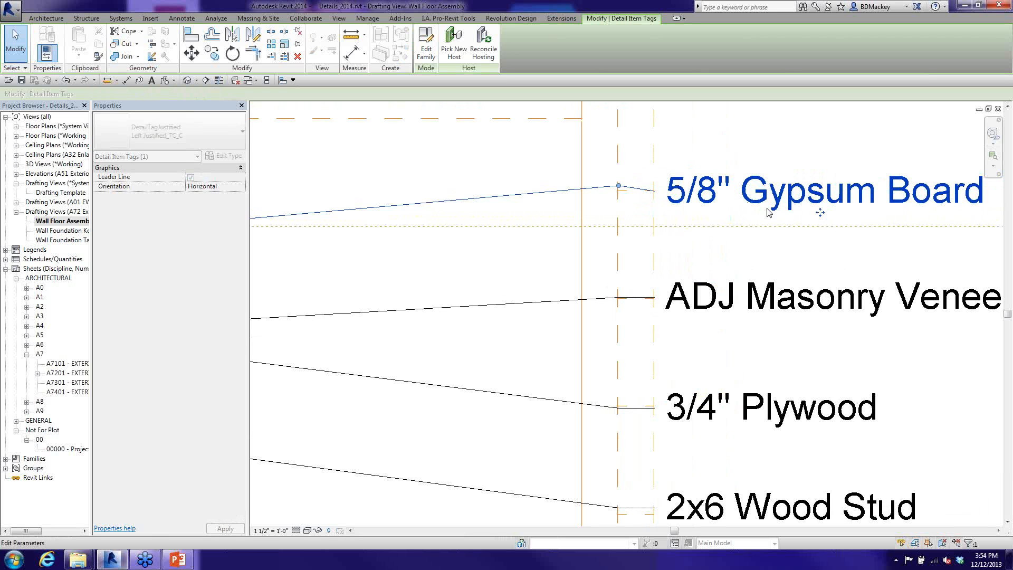
{"action": "left_click_drag", "start_coordinate": [619, 186], "coordinate": [625, 192]}
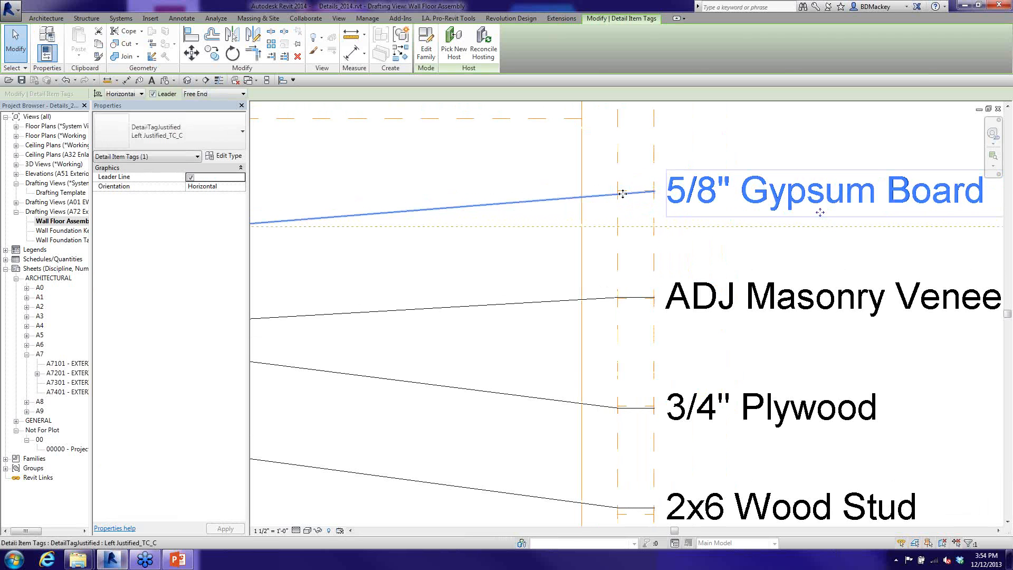
- Move the 5/8" Gypsum Board tag directly above ADJ Masonry Veneer Anchor and the upper 2x6 Wood Stud tag directly below 3/4" Plywood
{"action": "scroll", "coordinate": [620, 193], "scroll_direction": "down", "scroll_amount": 3}
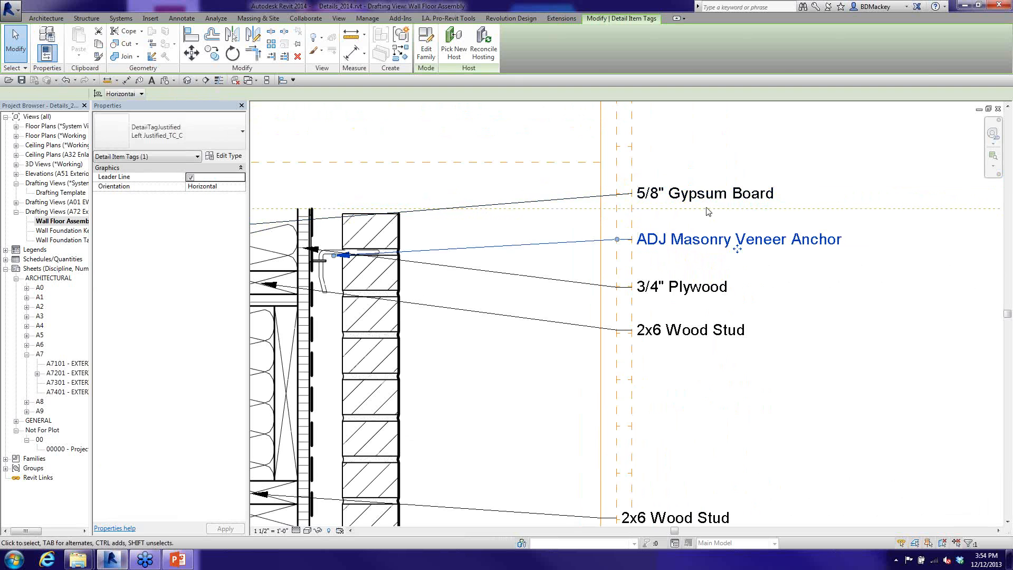
{"action": "left_click_drag", "start_coordinate": [705, 196], "coordinate": [705, 228]}
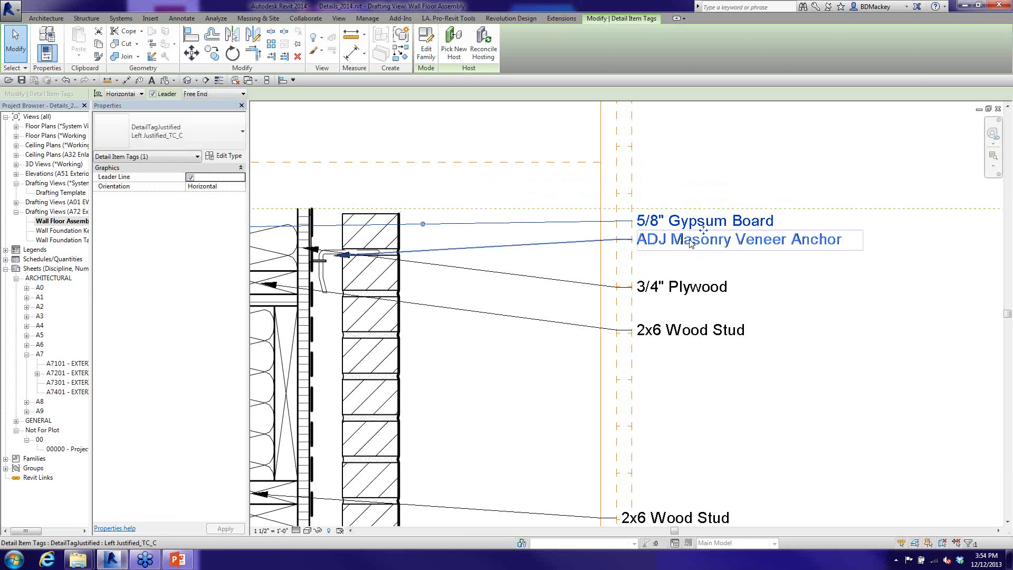
{"action": "left_click", "coordinate": [676, 292]}
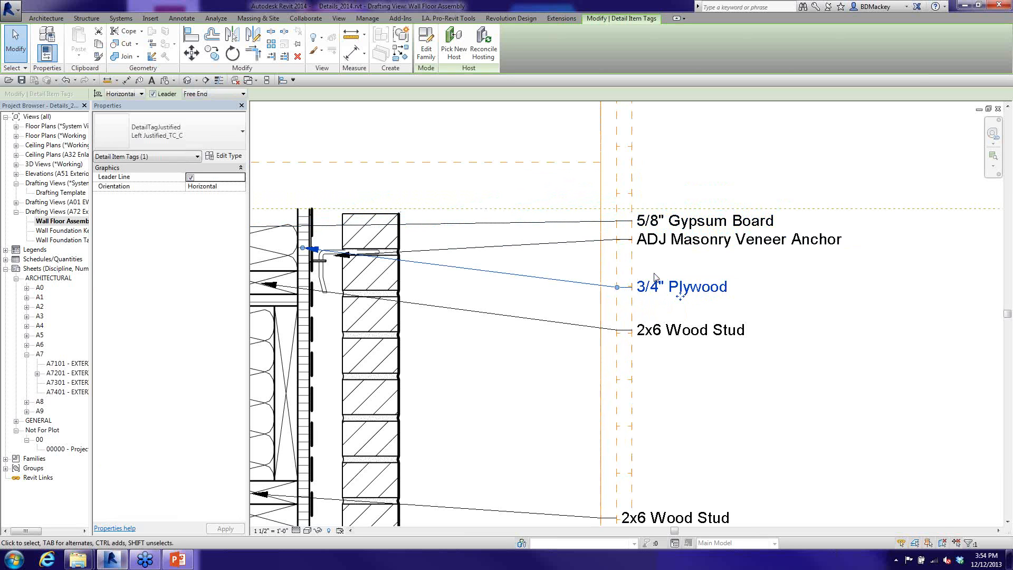
{"action": "left_click", "coordinate": [666, 327]}
{"action": "left_click_drag", "start_coordinate": [637, 333], "coordinate": [691, 318]}
{"action": "left_click", "coordinate": [481, 322]}
{"action": "left_click", "coordinate": [689, 337]}
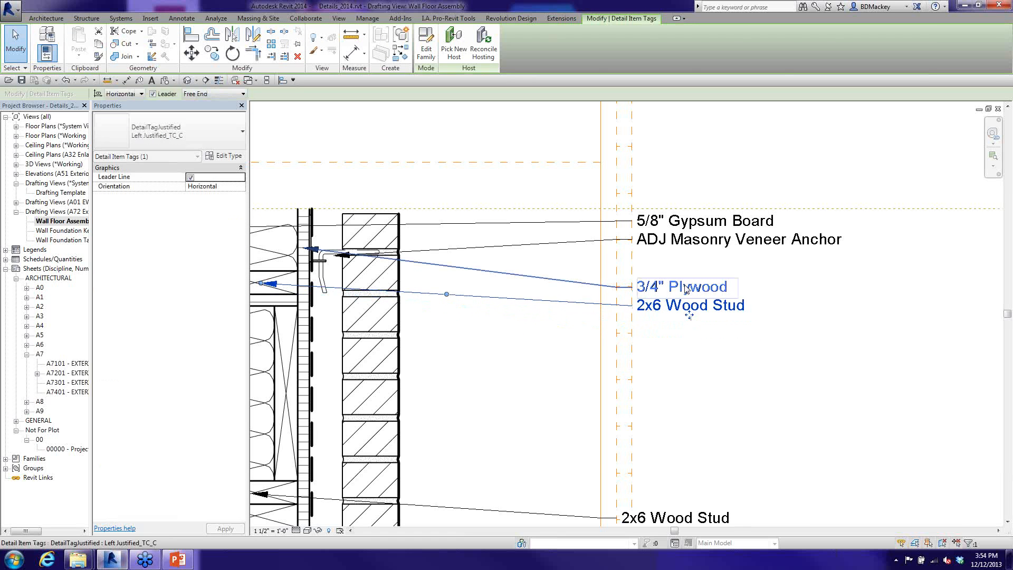
- Open and dismiss the upper 2x6 Wood Stud tag's parameter values, and open its tag family for a look before closing it
{"action": "scroll", "coordinate": [690, 318], "scroll_direction": "up", "scroll_amount": 3}
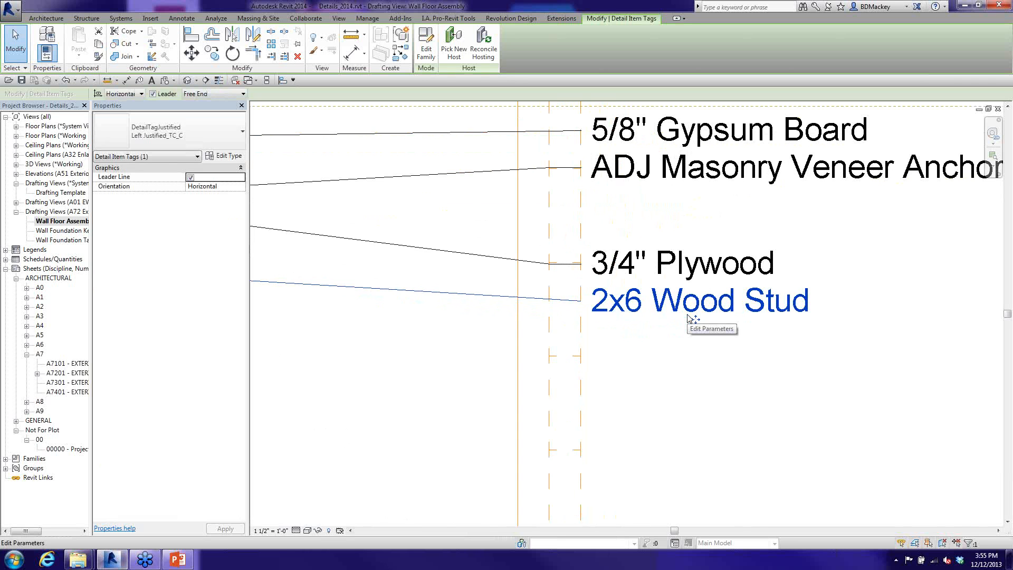
{"action": "scroll", "coordinate": [786, 306], "scroll_direction": "down", "scroll_amount": 3}
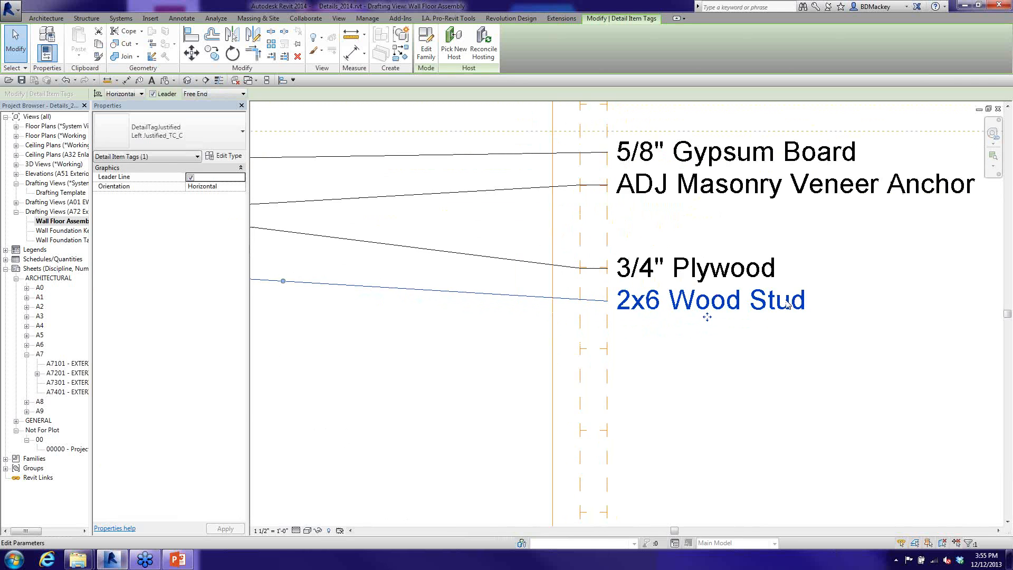
{"action": "scroll", "coordinate": [624, 297], "scroll_direction": "up", "scroll_amount": 1}
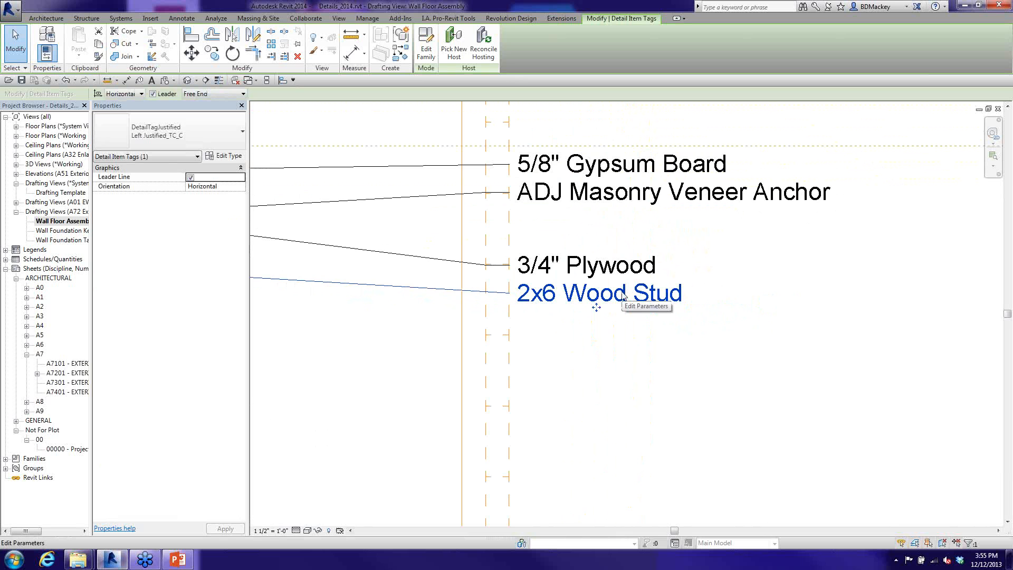
{"action": "left_click", "coordinate": [623, 295]}
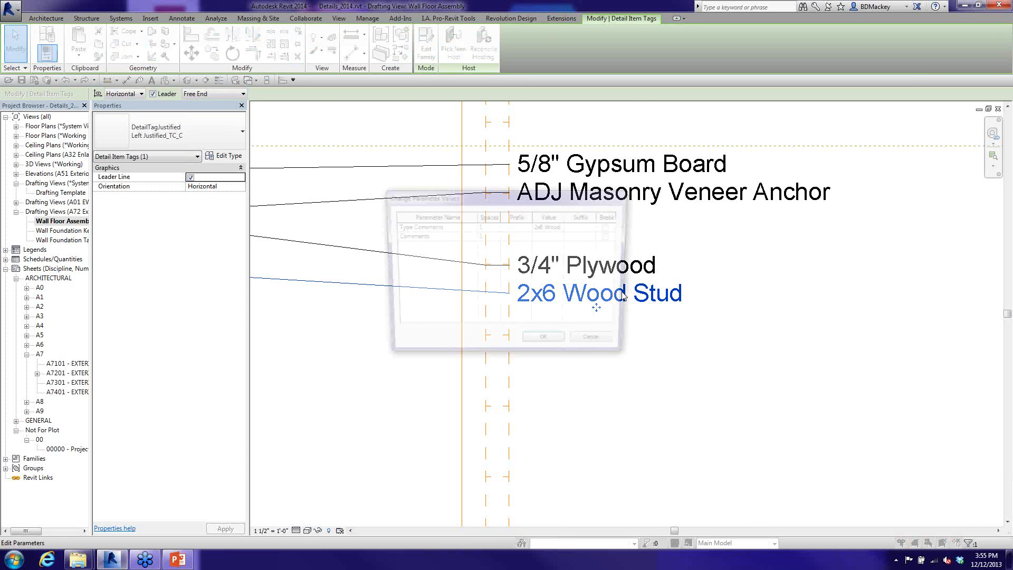
{"action": "left_click", "coordinate": [605, 347]}
{"action": "left_click", "coordinate": [701, 348]}
{"action": "double_click", "coordinate": [588, 298]}
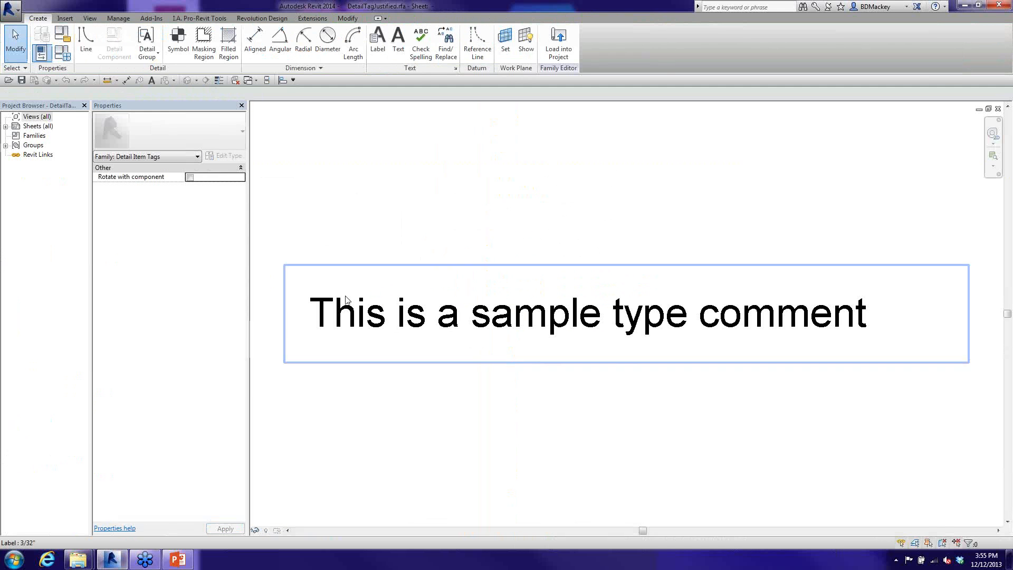
{"action": "left_click", "coordinate": [998, 108]}
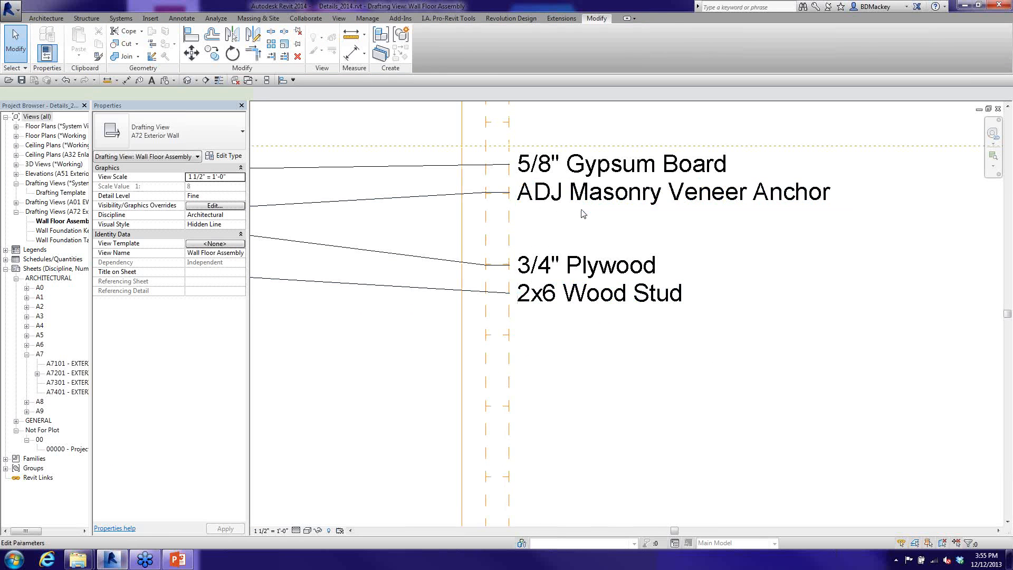
- Lower the ADJ Masonry Veneer Anchor tag and its leader elbow to just above 3/4" Plywood, and bring the 5/8" Gypsum Board tag directly above it
{"action": "left_click", "coordinate": [670, 207]}
{"action": "left_click_drag", "start_coordinate": [670, 209], "coordinate": [670, 252]}
{"action": "left_click_drag", "start_coordinate": [488, 192], "coordinate": [489, 237]}
{"action": "left_click_drag", "start_coordinate": [619, 182], "coordinate": [618, 217]}
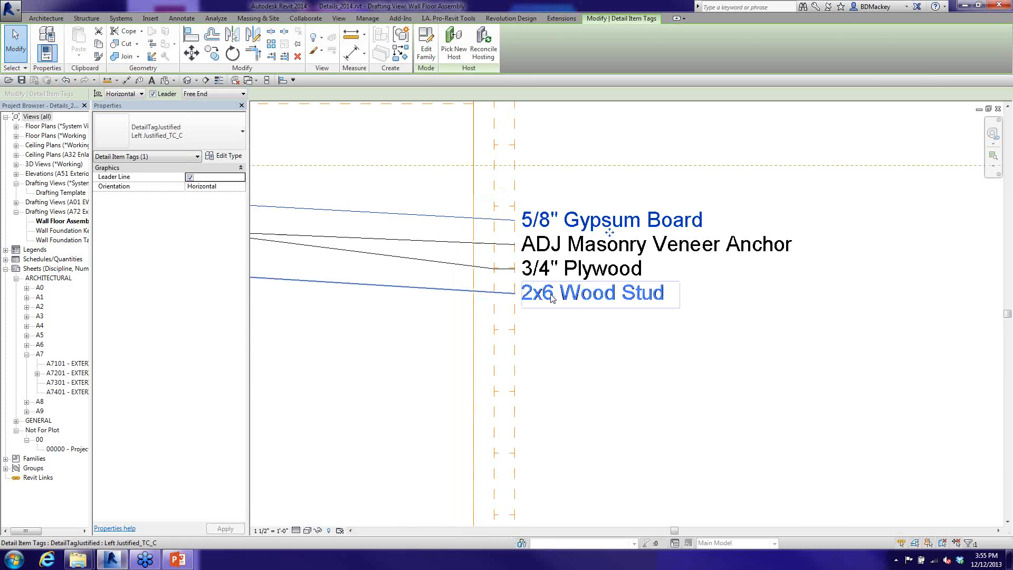
{"action": "scroll", "coordinate": [550, 294], "scroll_direction": "down", "scroll_amount": 3}
{"action": "left_click", "coordinate": [565, 338]}
{"action": "scroll", "coordinate": [579, 346], "scroll_direction": "down", "scroll_amount": 3}
{"action": "middle_click_drag", "start_coordinate": [584, 349], "coordinate": [587, 289]}
- Switch to the rebar tag family and draw a 1/4" vertical invisible line on the vertical reference plane, centred about the horizontal one
{"action": "key", "text": "ctrl+Tab"}
{"action": "key", "text": "ctrl+Tab"}
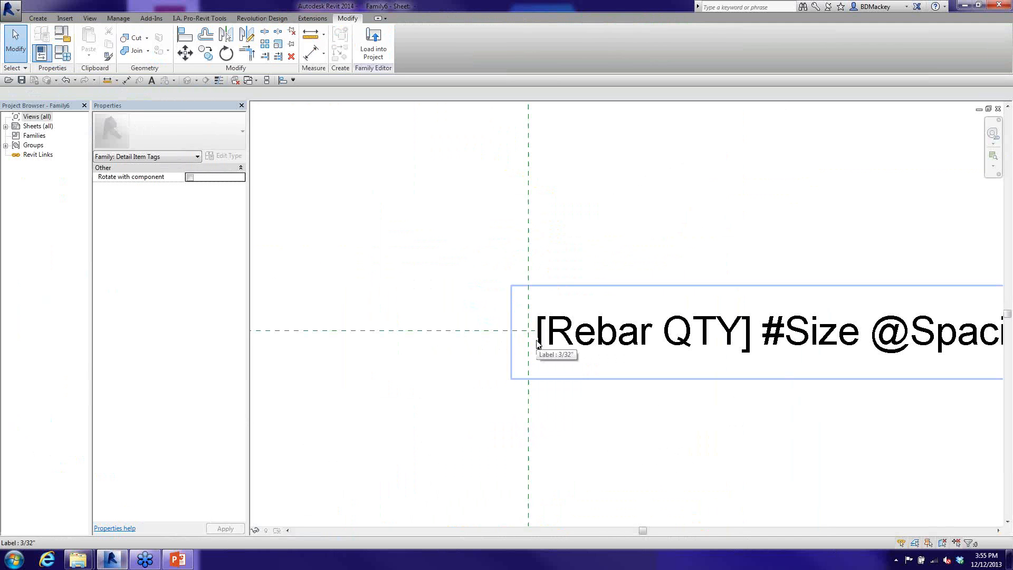
{"action": "left_click", "coordinate": [38, 19]}
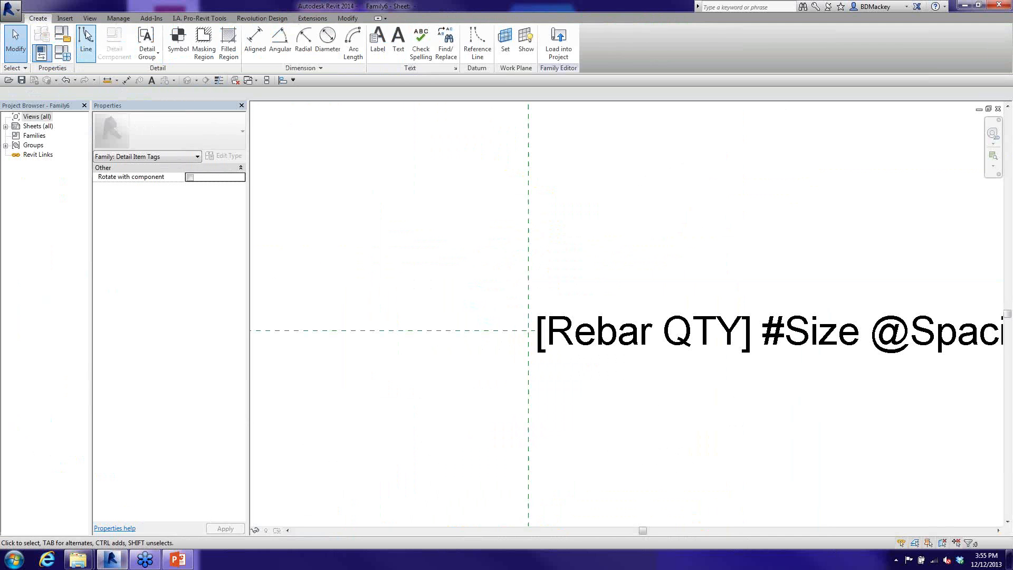
{"action": "left_click", "coordinate": [119, 48]}
{"action": "left_click", "coordinate": [495, 49]}
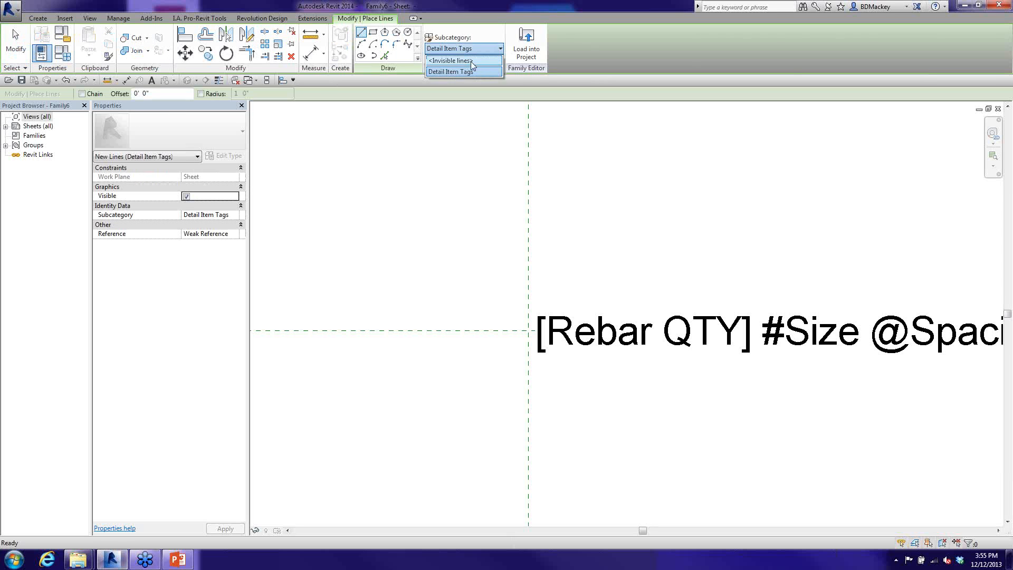
{"action": "left_click", "coordinate": [465, 63]}
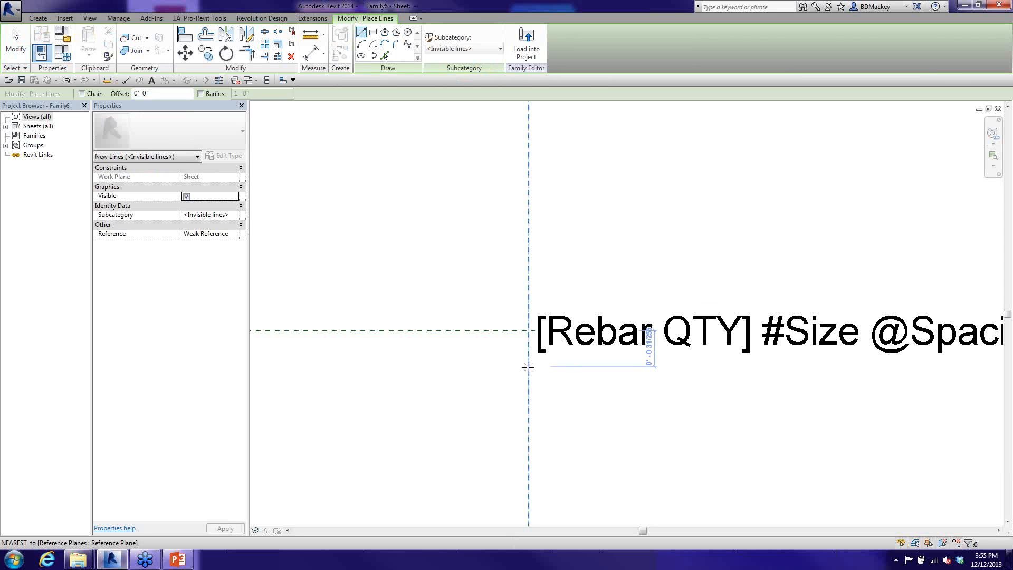
{"action": "left_click", "coordinate": [528, 368]}
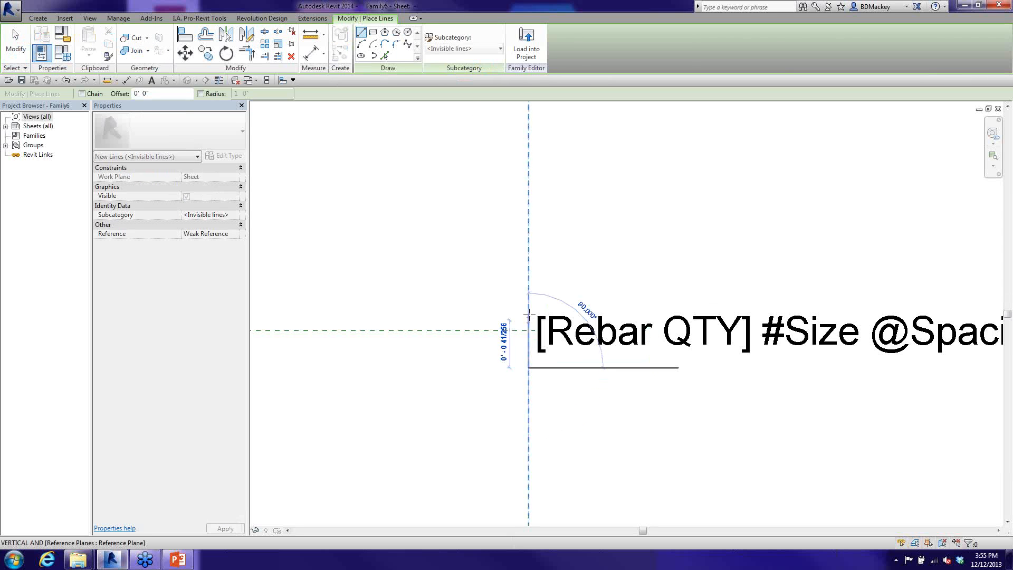
{"action": "left_click", "coordinate": [529, 293]}
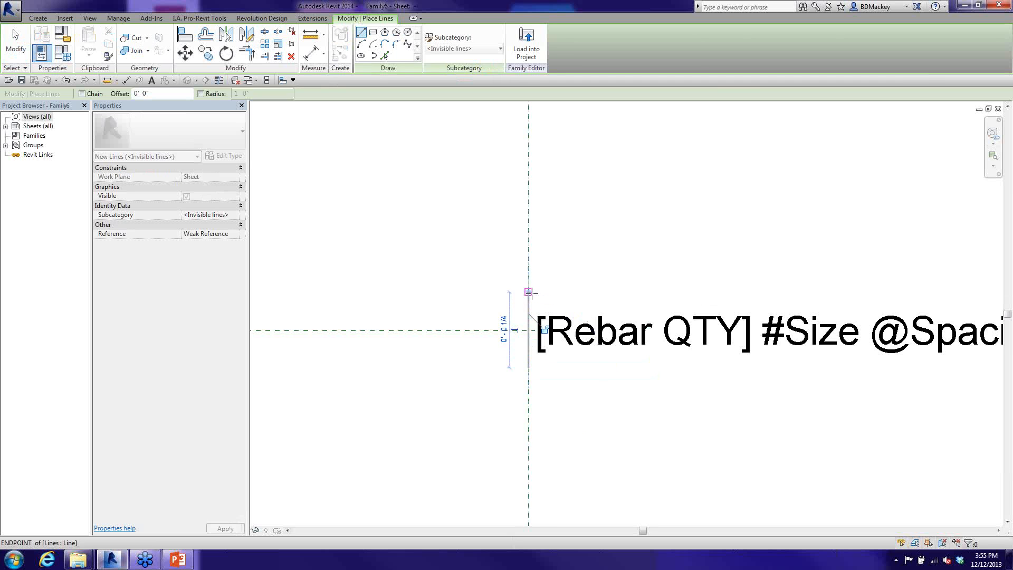
{"action": "key", "text": "Escape"}
{"action": "key", "text": "Escape"}
- Inspect the invisible line and the rebar label's edge at the reference plane intersection, using thin line display
{"action": "left_click", "coordinate": [528, 329]}
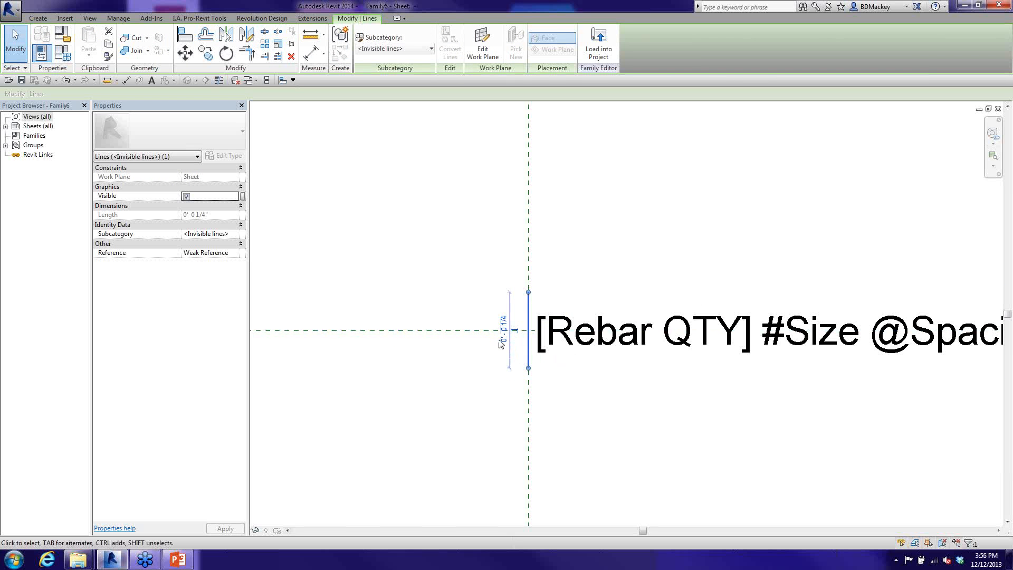
{"action": "left_click", "coordinate": [555, 354]}
{"action": "scroll", "coordinate": [534, 344], "scroll_direction": "up", "scroll_amount": 6}
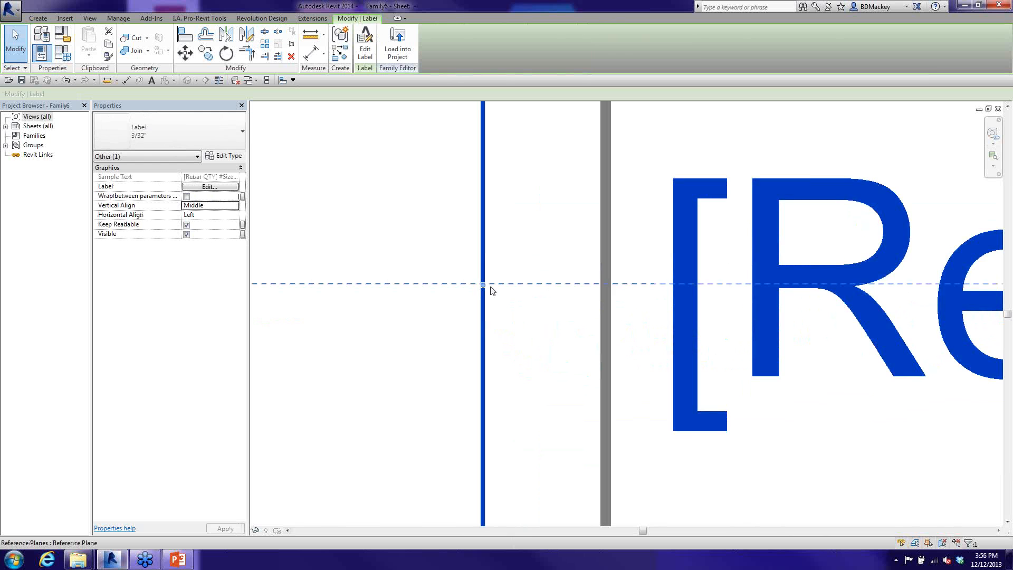
{"action": "scroll", "coordinate": [488, 290], "scroll_direction": "up", "scroll_amount": 4}
{"action": "scroll", "coordinate": [531, 311], "scroll_direction": "up", "scroll_amount": 2}
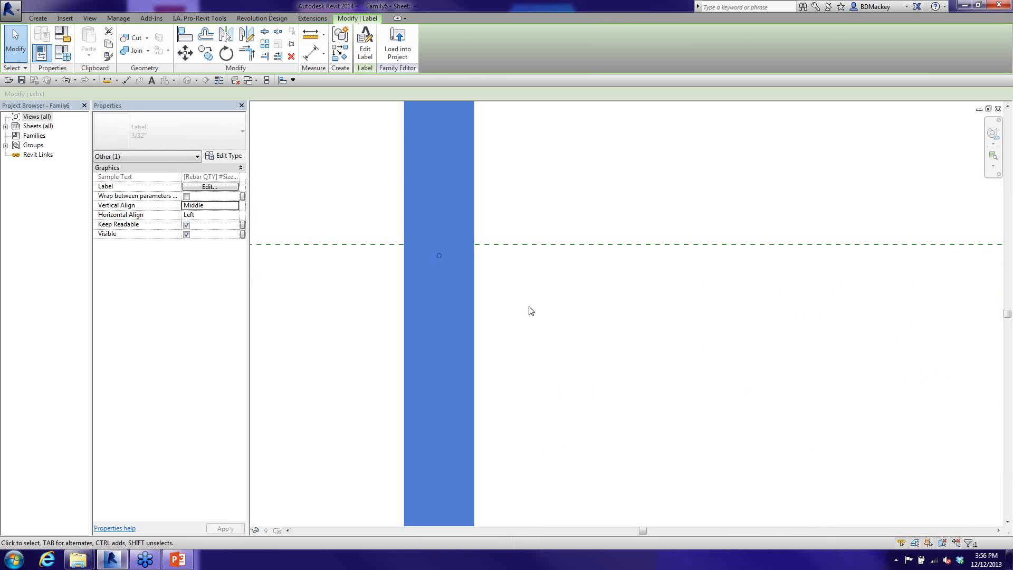
{"action": "left_click", "coordinate": [530, 311]}
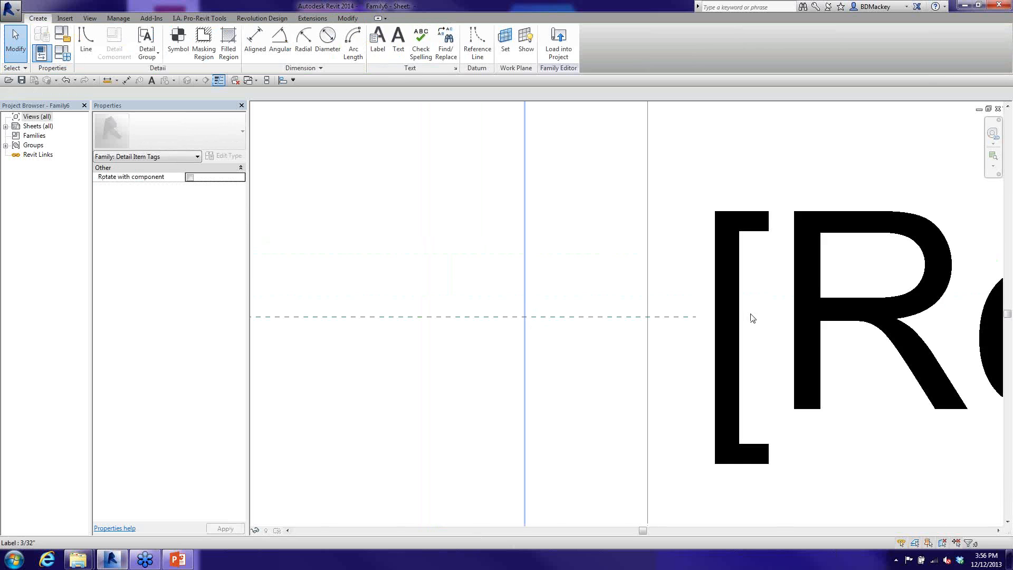
{"action": "left_click", "coordinate": [688, 315]}
{"action": "scroll", "coordinate": [522, 319], "scroll_direction": "up", "scroll_amount": 4}
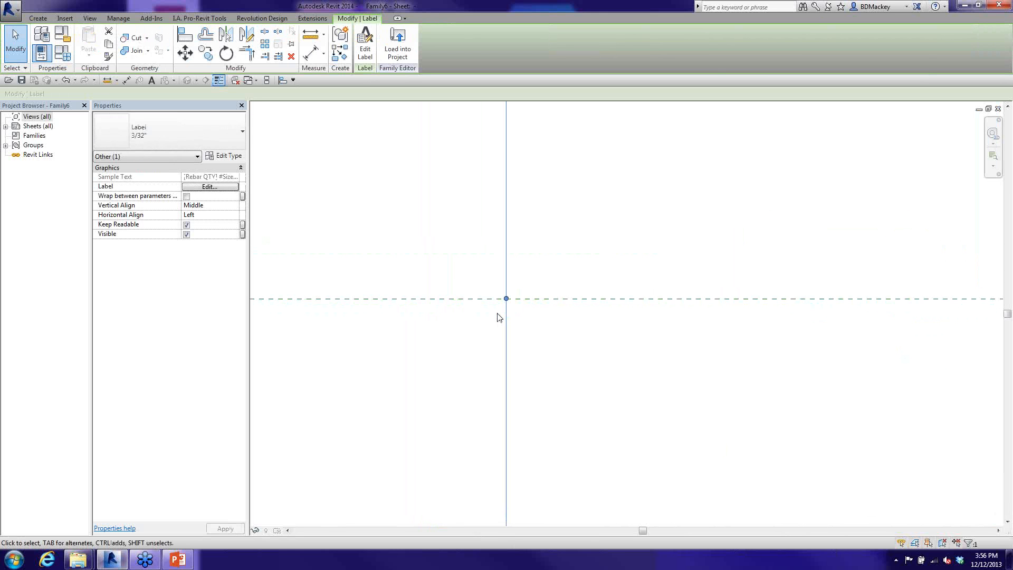
{"action": "left_click", "coordinate": [590, 199]}
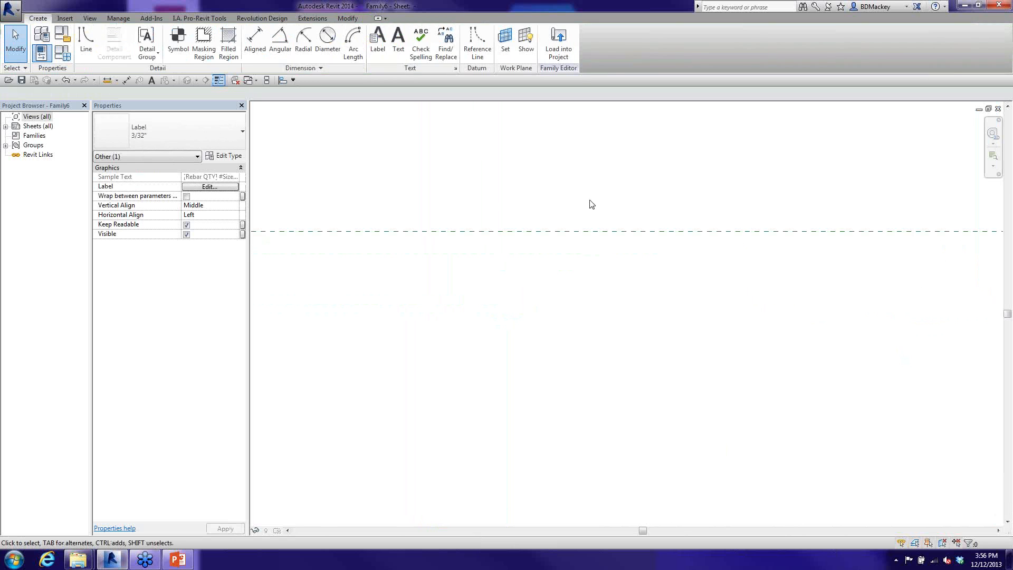
{"action": "middle_click_drag", "start_coordinate": [729, 229], "coordinate": [691, 283]}
- Load the rebar tag family into the Details_2014.rvt project only
{"action": "left_click", "coordinate": [558, 45]}
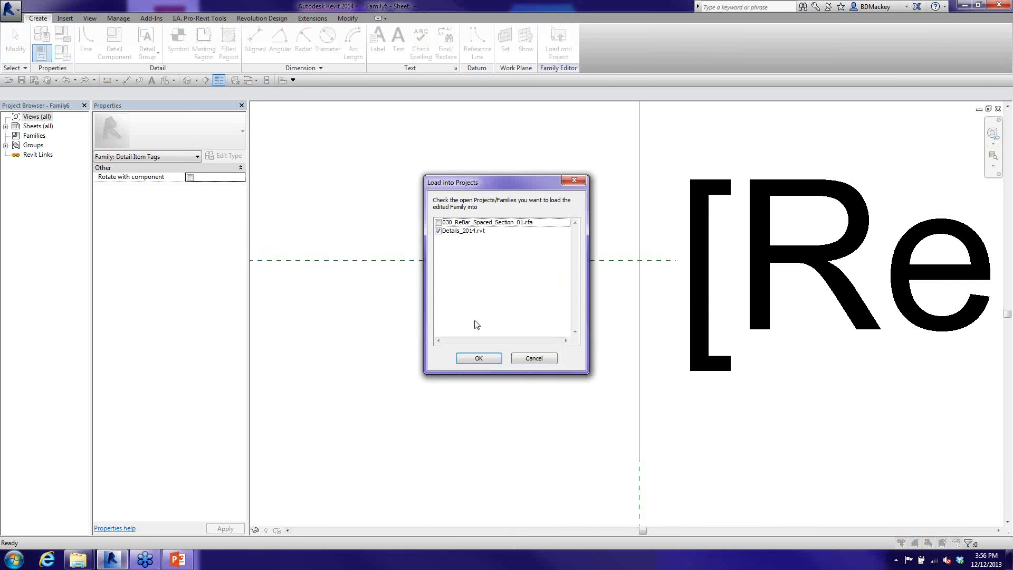
{"action": "left_click", "coordinate": [480, 360]}
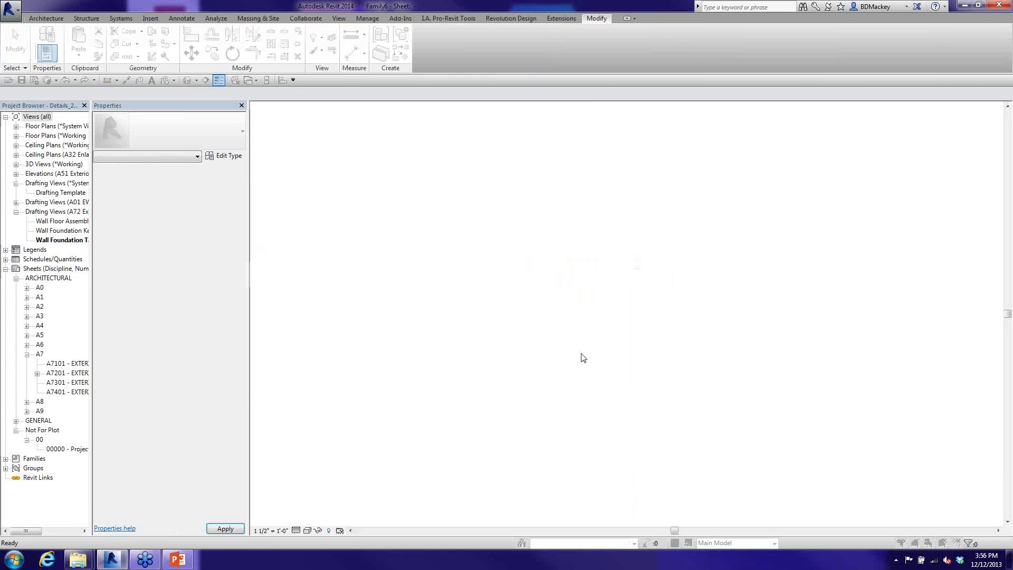
{"action": "left_click", "coordinate": [493, 251]}
{"action": "scroll", "coordinate": [781, 465], "scroll_direction": "up", "scroll_amount": 5}
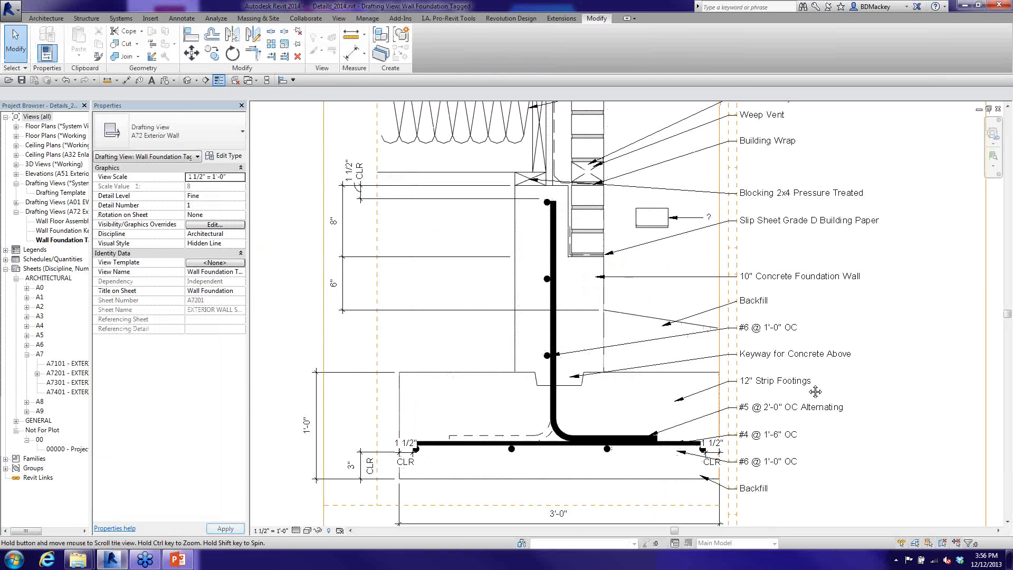
- Check the tag types of the #6 @ 1'-0" OC, #4 @ 1'-6" OC and #5 @ 2'-0" OC Alternating tags at the footing
{"action": "left_click", "coordinate": [699, 328]}
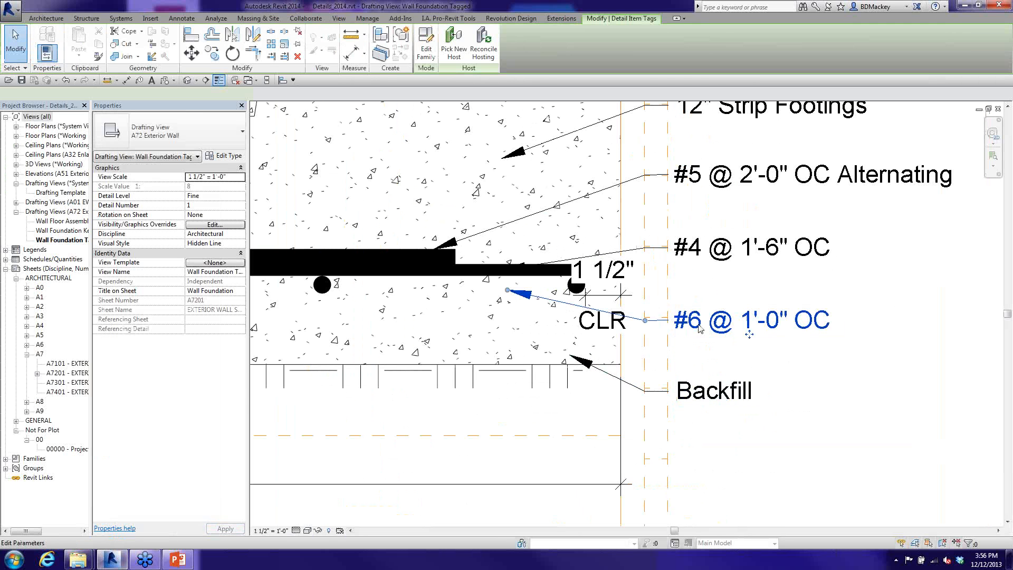
{"action": "left_click", "coordinate": [706, 272]}
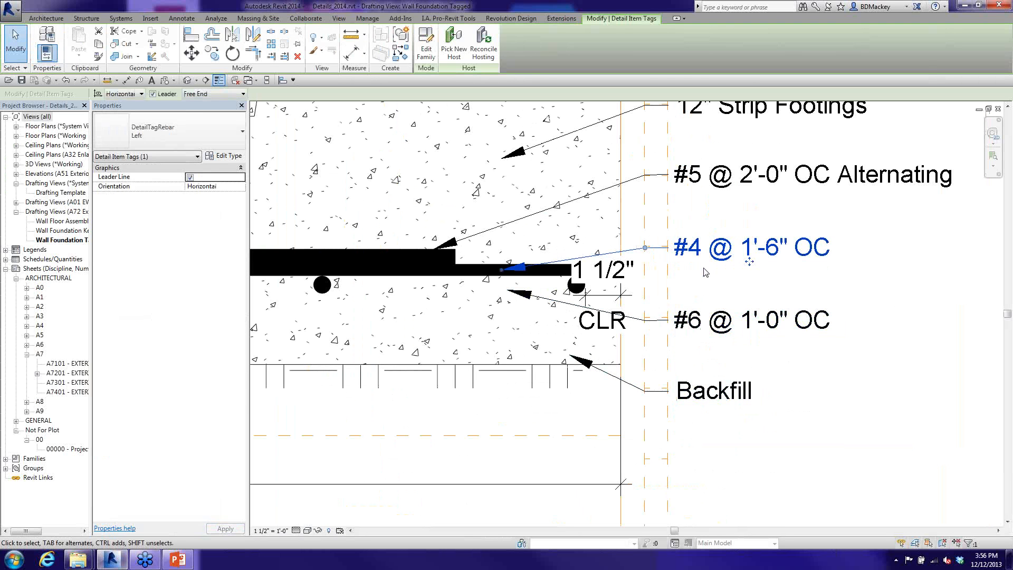
{"action": "left_click", "coordinate": [728, 182]}
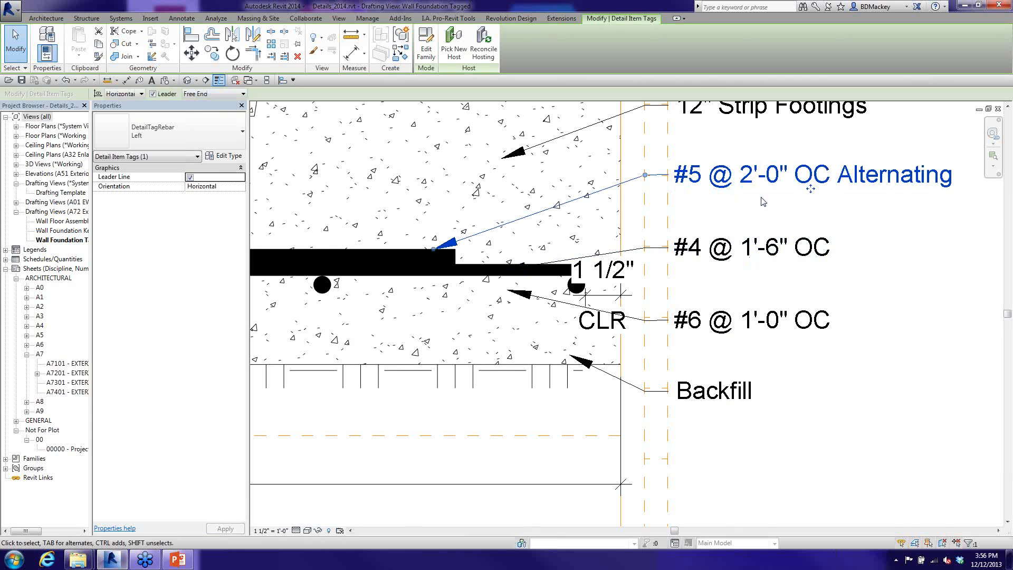
{"action": "middle_click_drag", "start_coordinate": [763, 205], "coordinate": [755, 249]}
{"action": "scroll", "coordinate": [755, 249], "scroll_direction": "down", "scroll_amount": 2}
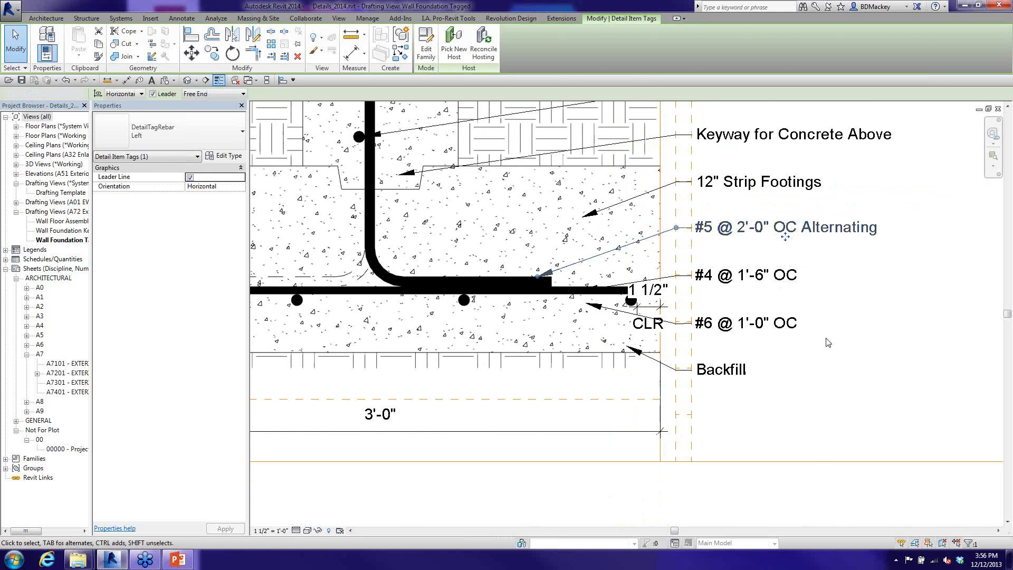
{"action": "left_click", "coordinate": [827, 343]}
{"action": "scroll", "coordinate": [829, 281], "scroll_direction": "down", "scroll_amount": 1}
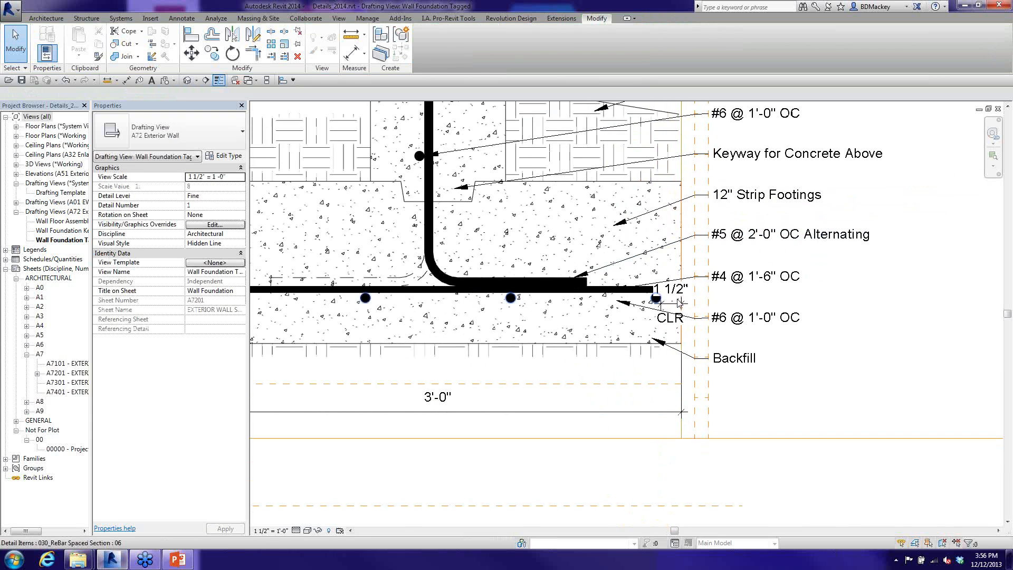
- Change the #6 @ 1'-0" OC tag above Backfill to the Family6 type and move it up beneath the #4 @ 1'-6" OC tag
{"action": "left_click", "coordinate": [743, 314]}
{"action": "left_click", "coordinate": [185, 140]}
{"action": "left_click", "coordinate": [151, 253]}
{"action": "left_click_drag", "start_coordinate": [754, 335], "coordinate": [755, 299]}
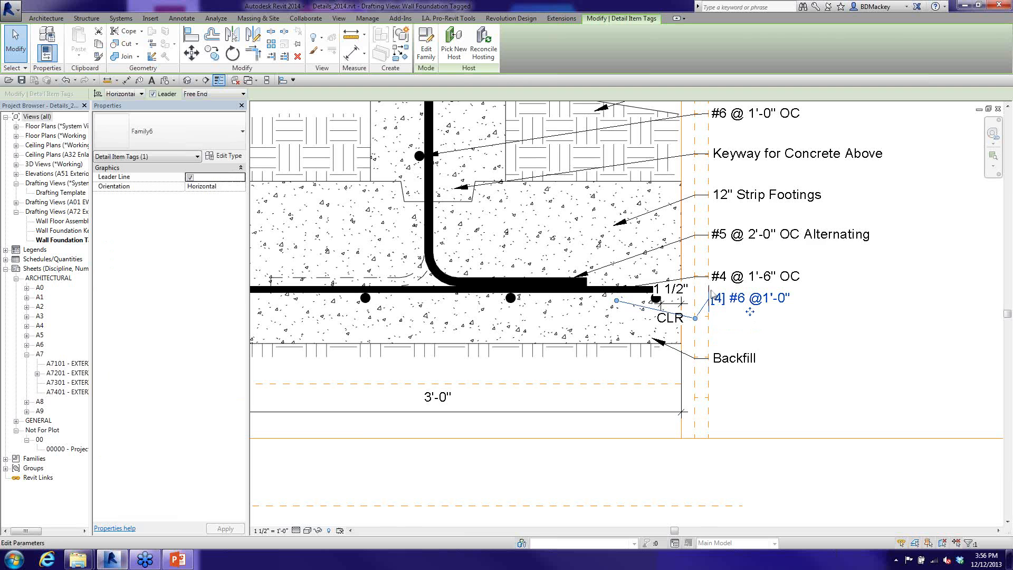
{"action": "scroll", "coordinate": [712, 293], "scroll_direction": "up", "scroll_amount": 2}
{"action": "left_click", "coordinate": [786, 332]}
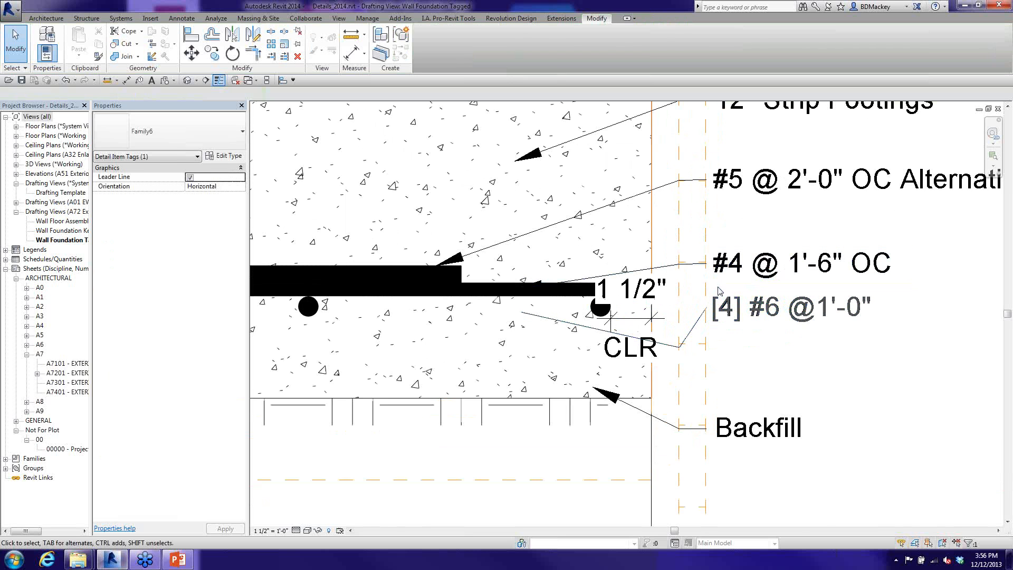
{"action": "left_click", "coordinate": [735, 308]}
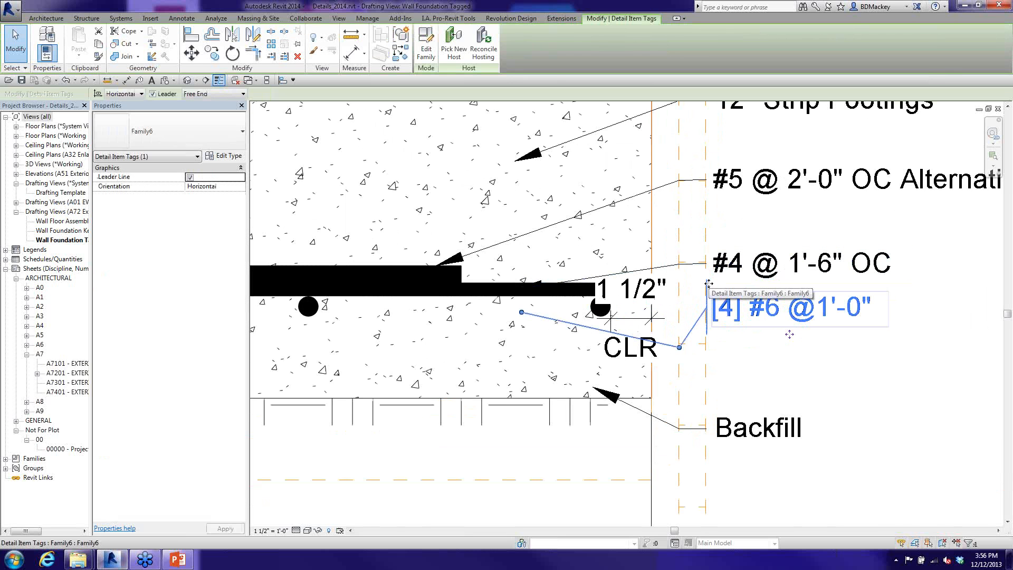
- Change the #4 @ 1'-6" OC tag to the Family6 type and shift it slightly upward
{"action": "left_click", "coordinate": [739, 264]}
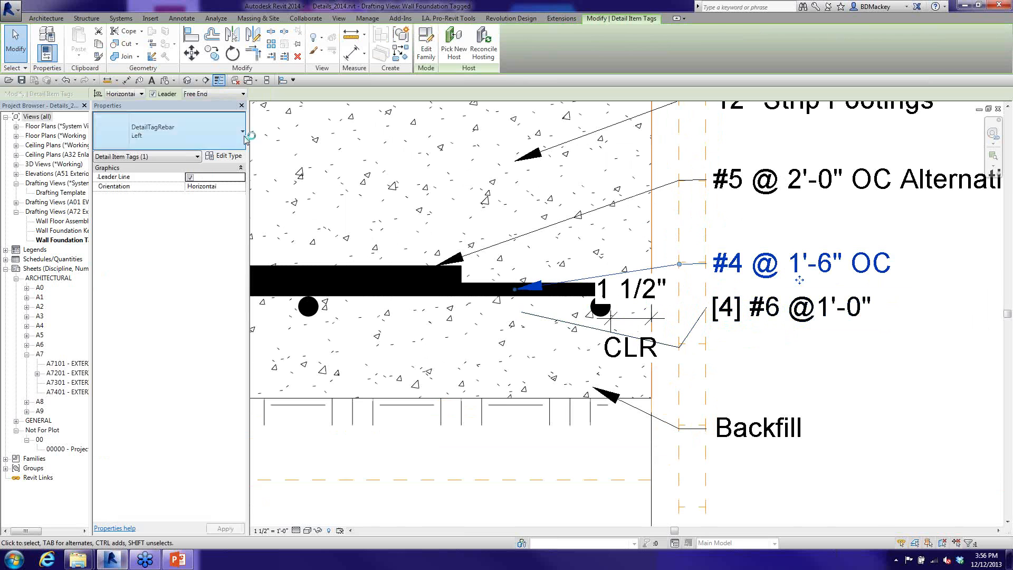
{"action": "left_click", "coordinate": [169, 132]}
{"action": "left_click", "coordinate": [162, 250]}
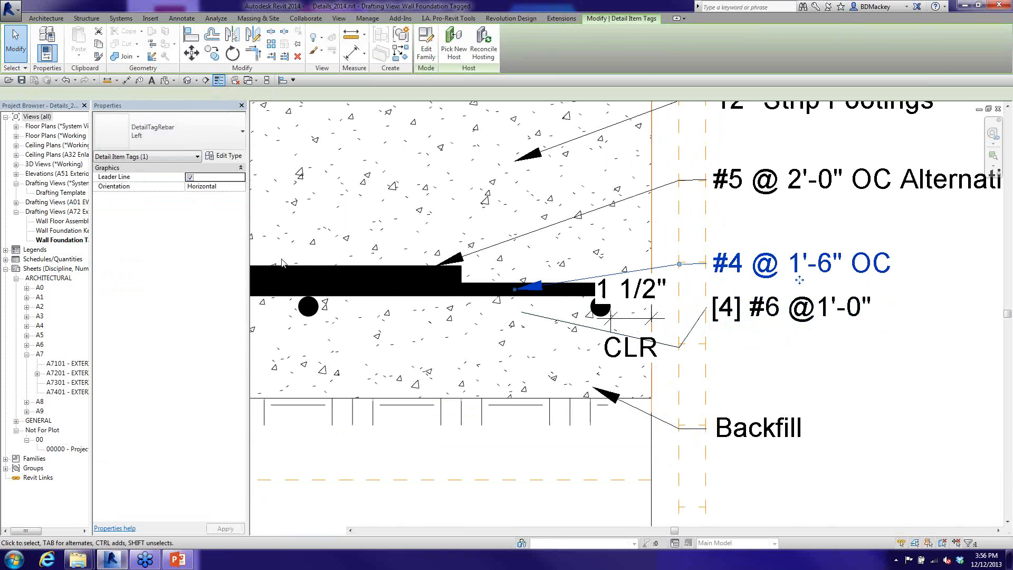
{"action": "left_click_drag", "start_coordinate": [790, 290], "coordinate": [818, 281]}
- View the #4 rebar tag's parameter values, close them without changes and reselect the tag
{"action": "left_click", "coordinate": [841, 258]}
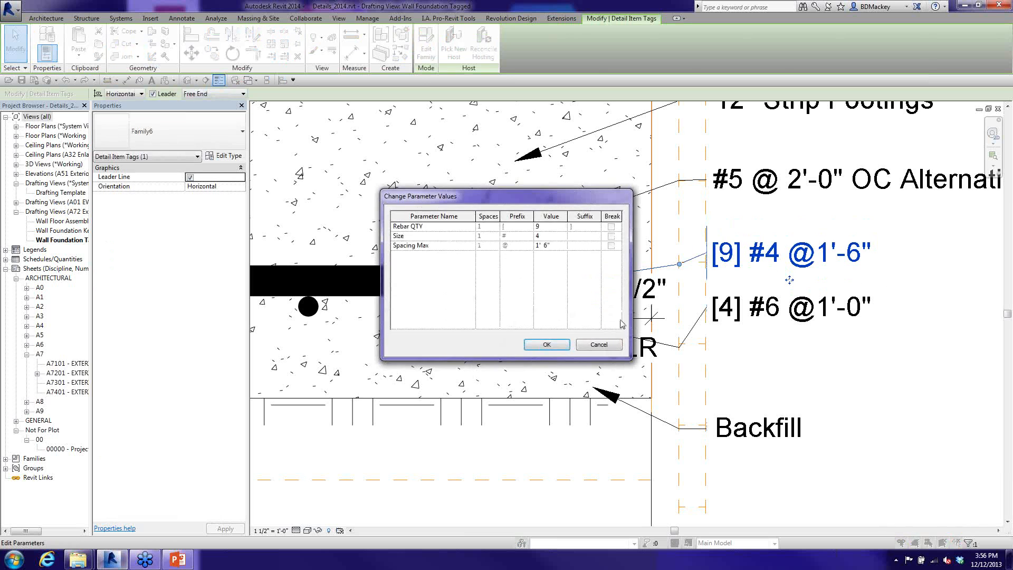
{"action": "left_click", "coordinate": [598, 344]}
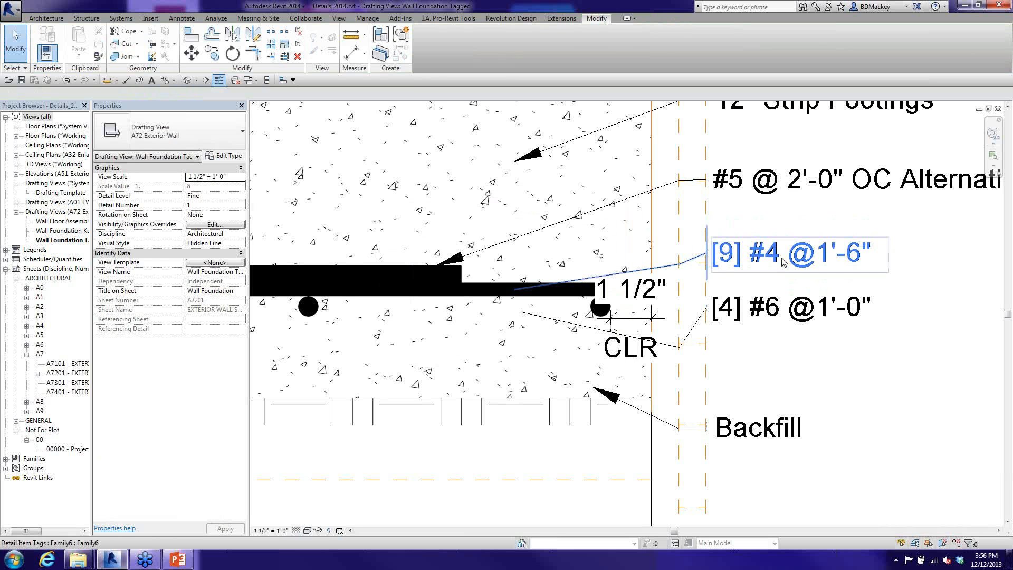
{"action": "mouse_move", "coordinate": [790, 277]}
{"action": "left_mouse_down"}
{"action": "mouse_move", "coordinate": [790, 251]}
{"action": "mouse_move", "coordinate": [791, 281]}
{"action": "left_mouse_up"}
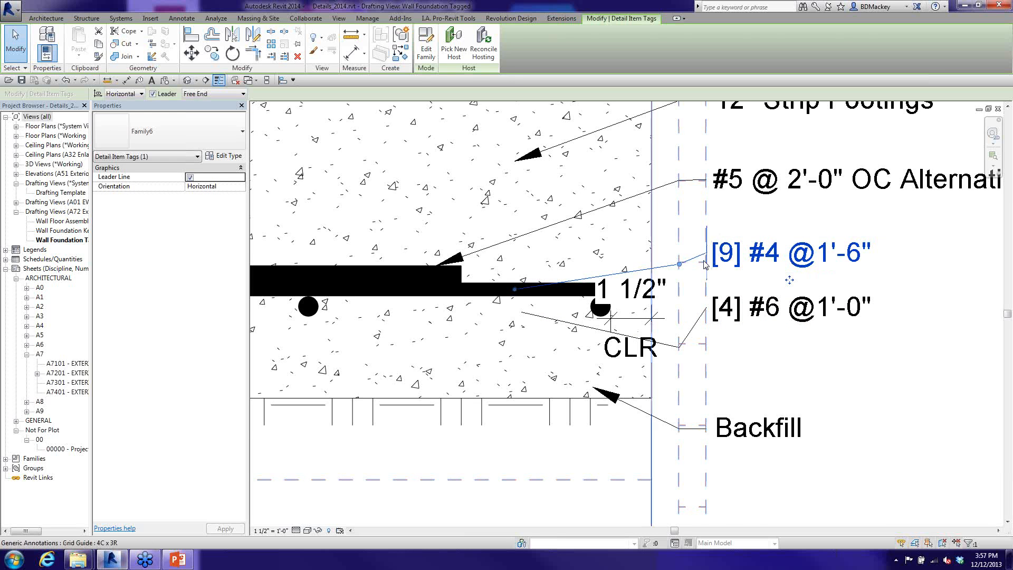
- Nudge the [9] #4 @1'-6" tag so its alignment line sits on the vertical dashed guide
{"action": "scroll", "coordinate": [726, 305], "scroll_direction": "up", "scroll_amount": 3}
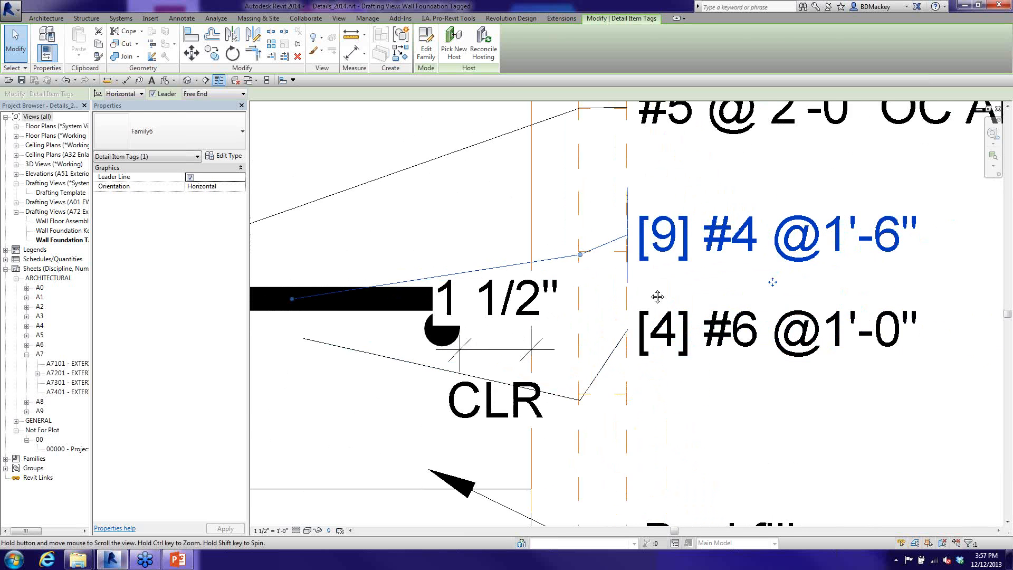
{"action": "scroll", "coordinate": [608, 224], "scroll_direction": "up", "scroll_amount": 2}
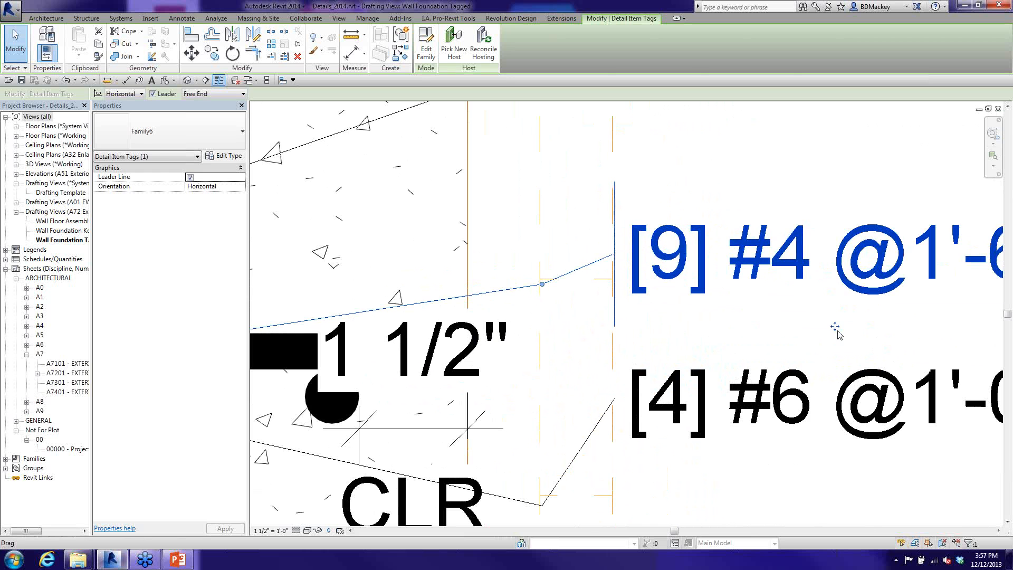
{"action": "left_click_drag", "start_coordinate": [836, 328], "coordinate": [835, 326]}
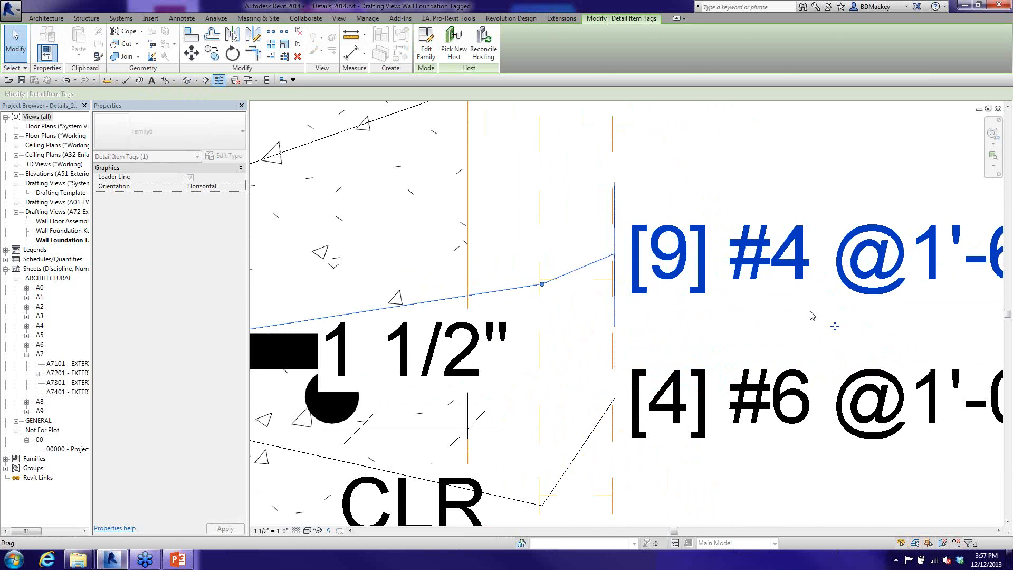
{"action": "left_click", "coordinate": [648, 194]}
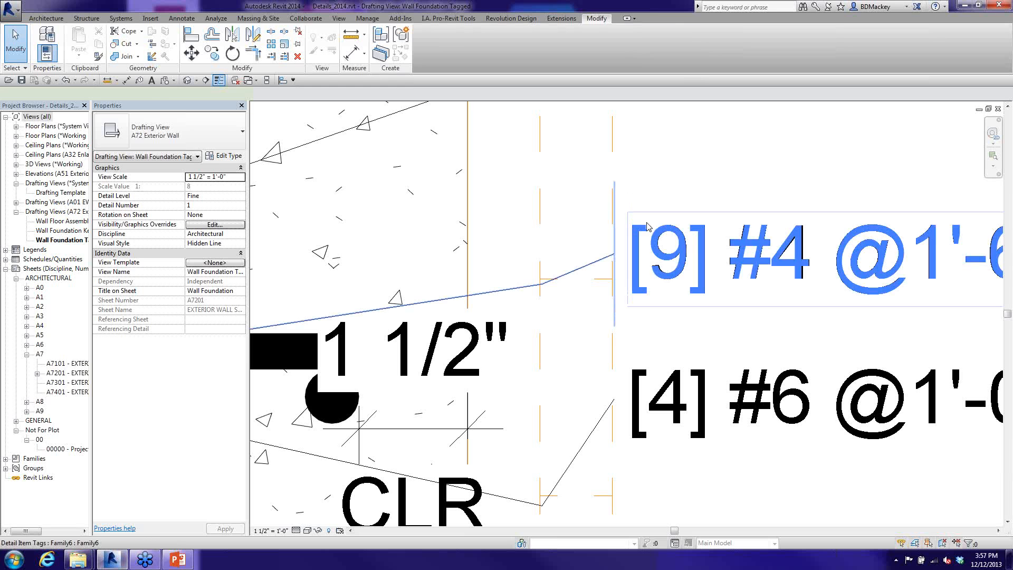
{"action": "left_click", "coordinate": [648, 227]}
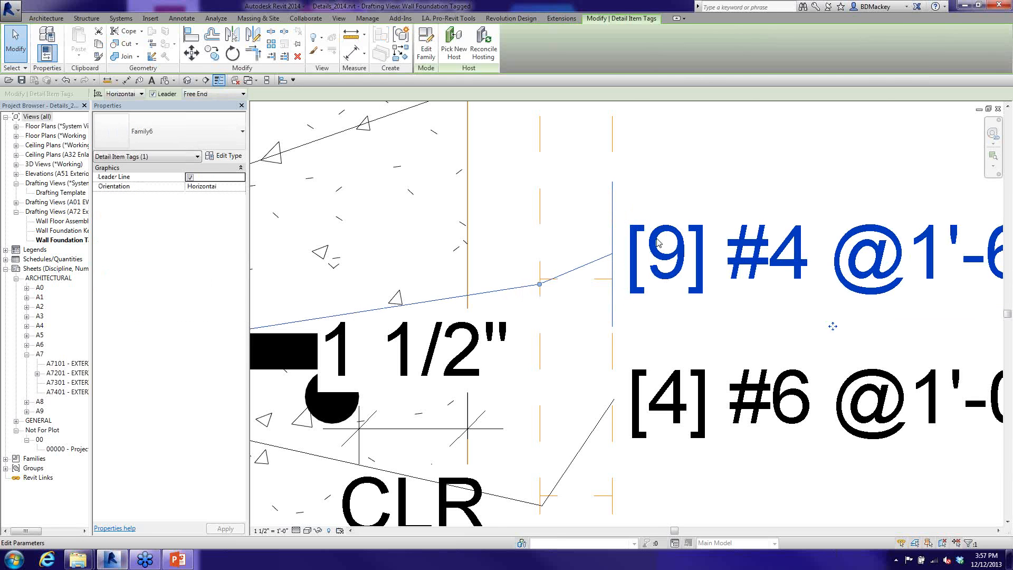
- Nudge the [4] #6 @1'-0" tag onto the same vertical guide and compare it with the Backfill tag below
{"action": "scroll", "coordinate": [685, 255], "scroll_direction": "down", "scroll_amount": 4}
{"action": "left_click", "coordinate": [760, 324]}
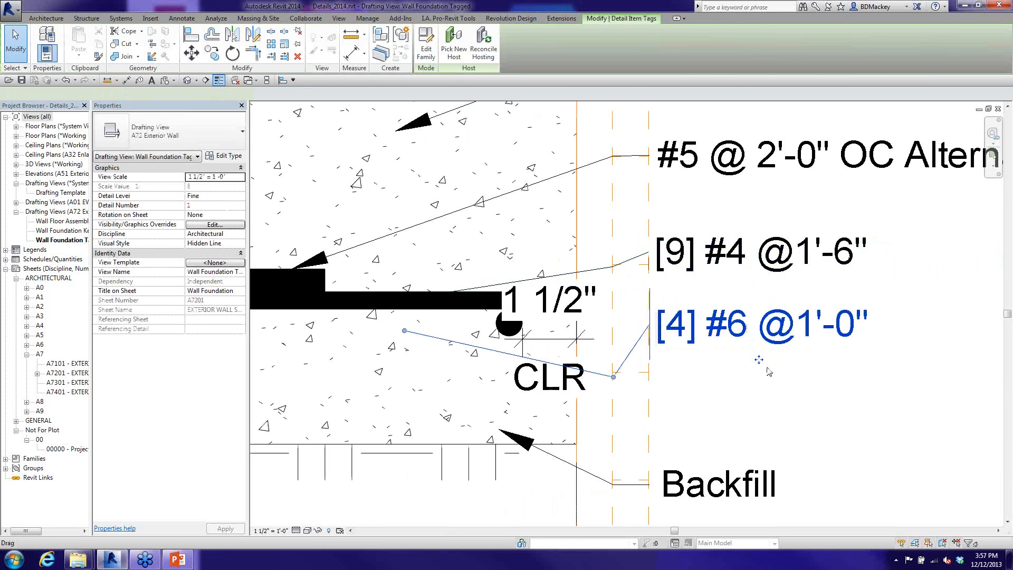
{"action": "left_click_drag", "start_coordinate": [759, 363], "coordinate": [758, 360]}
{"action": "left_click", "coordinate": [783, 406]}
{"action": "left_click", "coordinate": [728, 479]}
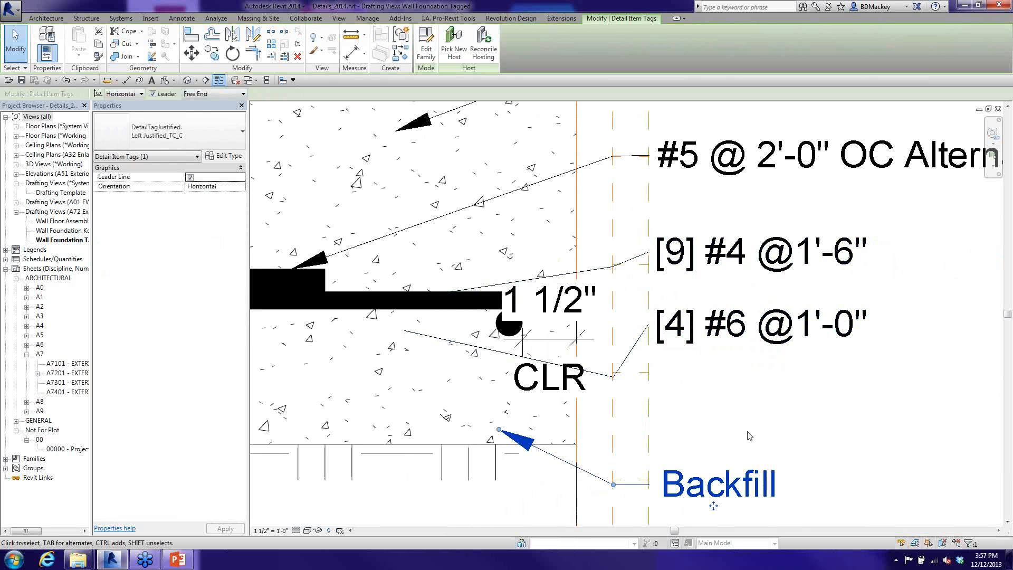
{"action": "left_click", "coordinate": [738, 425]}
- Select the 4C x 3R grid guide around the foundation detail and open its family for editing
{"action": "scroll", "coordinate": [680, 398], "scroll_direction": "down", "scroll_amount": 4}
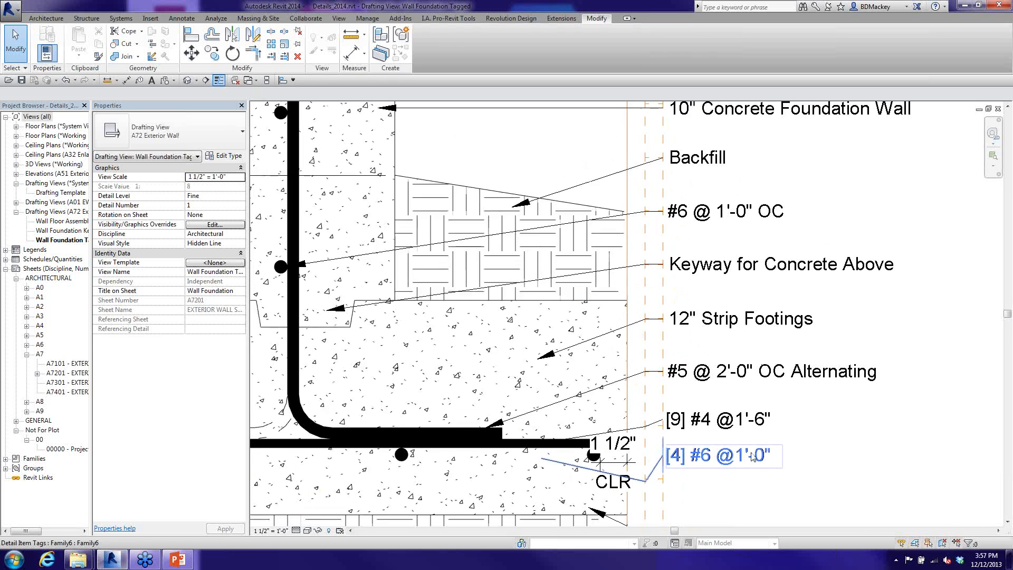
{"action": "scroll", "coordinate": [754, 457], "scroll_direction": "down", "scroll_amount": 5}
{"action": "left_click", "coordinate": [736, 271]}
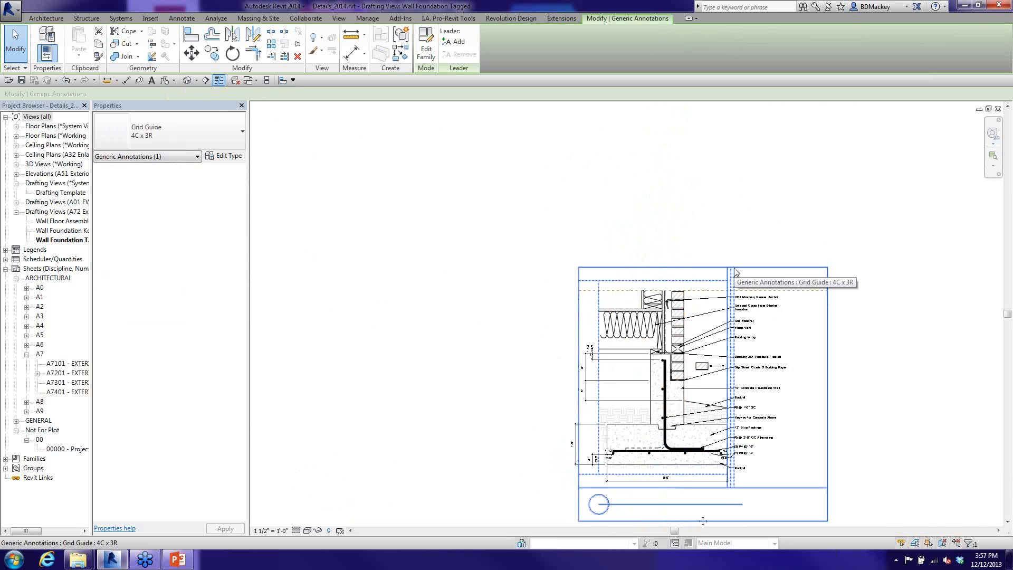
{"action": "mouse_move", "coordinate": [735, 274]}
{"action": "middle_mouse_down"}
{"action": "mouse_move", "coordinate": [695, 206]}
{"action": "mouse_move", "coordinate": [685, 211]}
{"action": "middle_mouse_up"}
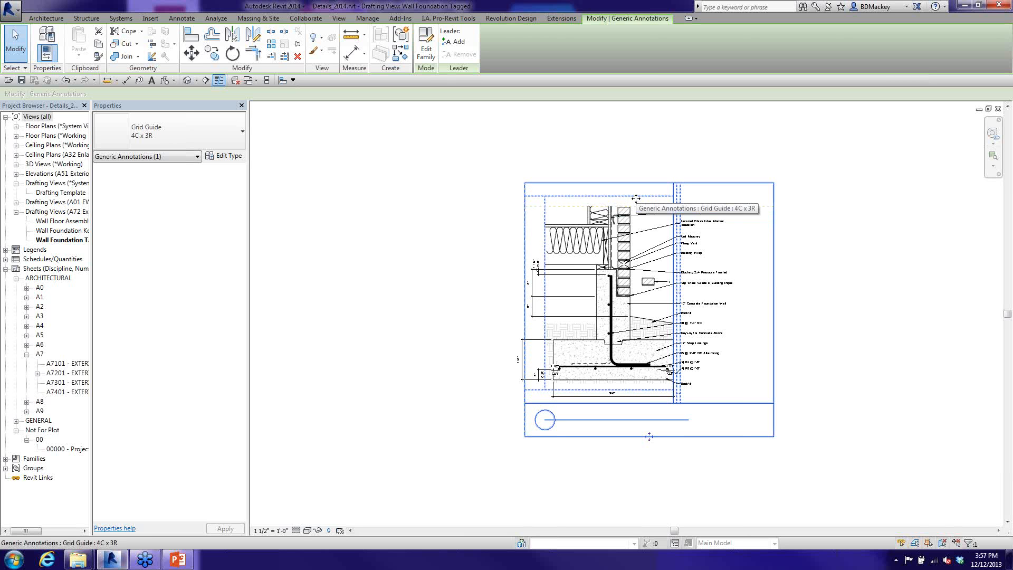
{"action": "scroll", "coordinate": [674, 290], "scroll_direction": "up", "scroll_amount": 1}
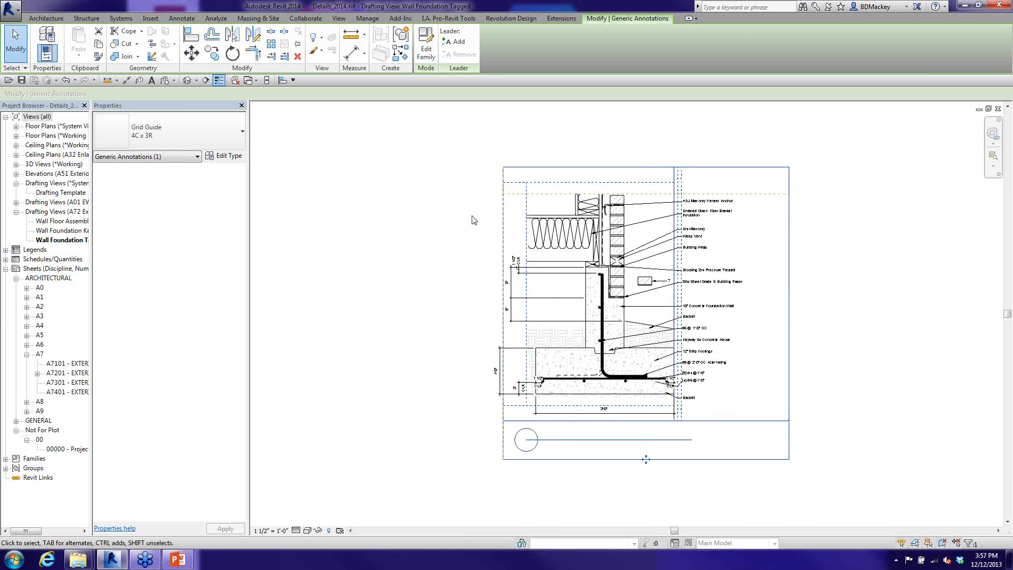
{"action": "left_click", "coordinate": [491, 216]}
{"action": "left_click", "coordinate": [528, 200]}
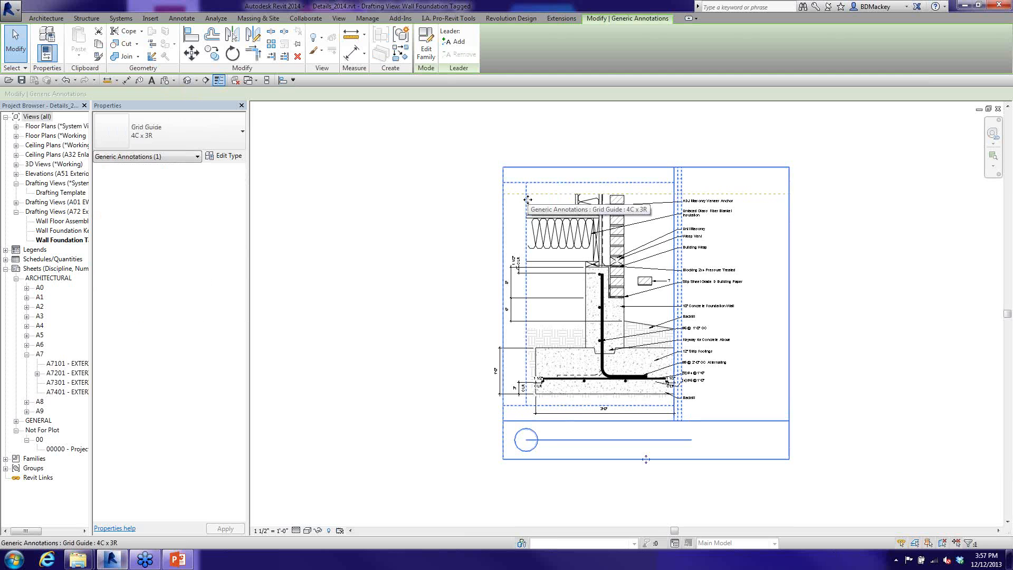
{"action": "double_click", "coordinate": [564, 220]}
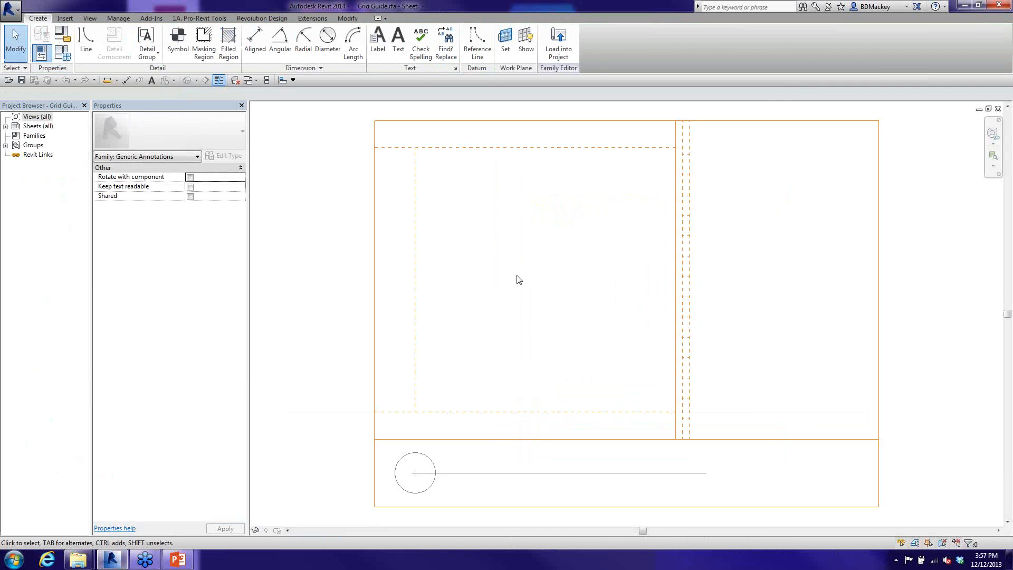
- Show the Dimensions, Reference Lines and Reference Planes annotation categories in the Grid Guide family view
{"action": "key", "text": "v"}
{"action": "key", "text": "g"}
{"action": "left_click", "coordinate": [206, 62]}
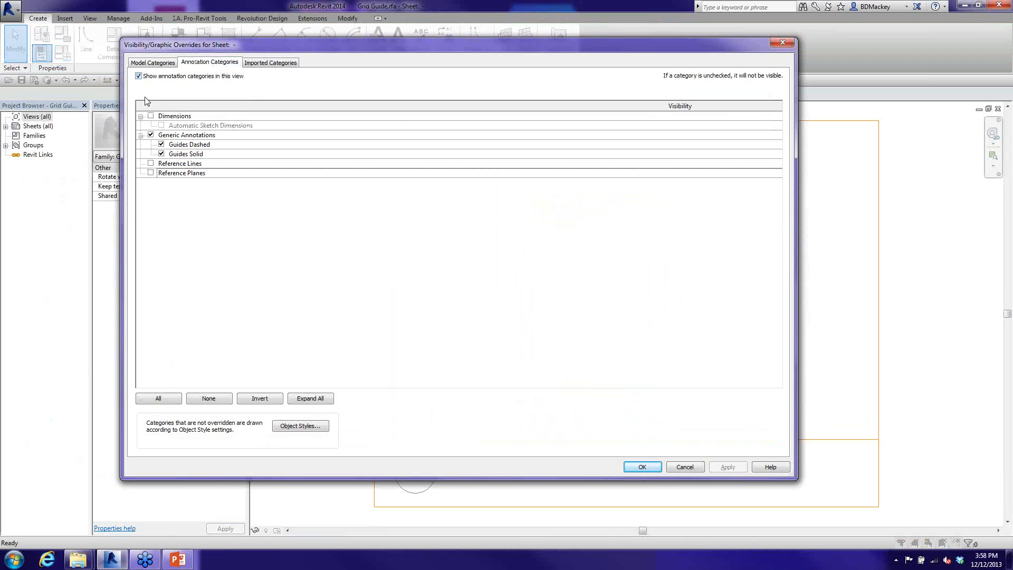
{"action": "left_click", "coordinate": [150, 116]}
{"action": "left_click", "coordinate": [151, 163]}
{"action": "left_click", "coordinate": [151, 173]}
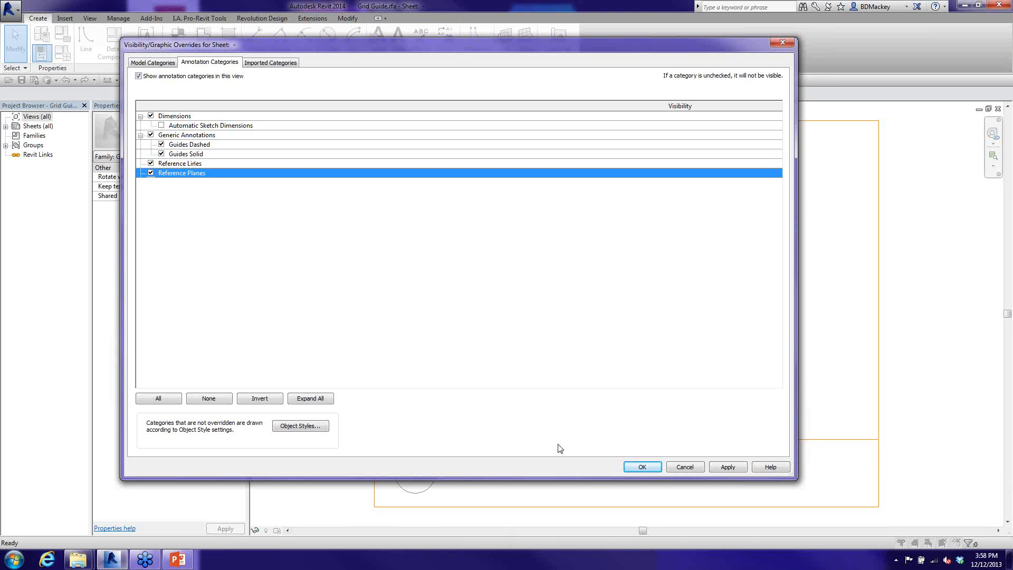
{"action": "left_click", "coordinate": [639, 468]}
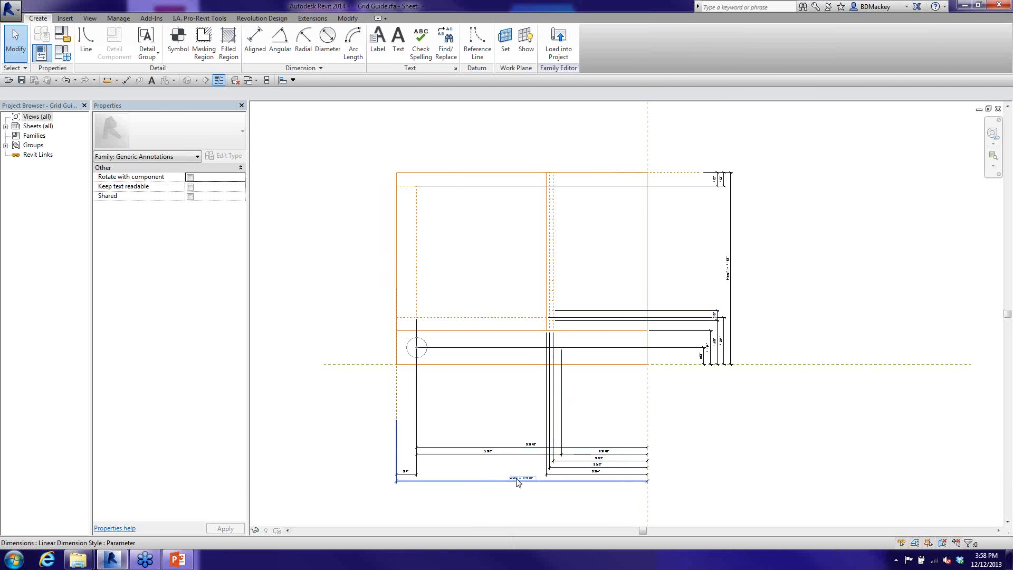
- Inspect the dimensions and arrayed tag guide group in the Grid Guide family, and close the family to return to the project
{"action": "scroll", "coordinate": [552, 307], "scroll_direction": "up", "scroll_amount": 3}
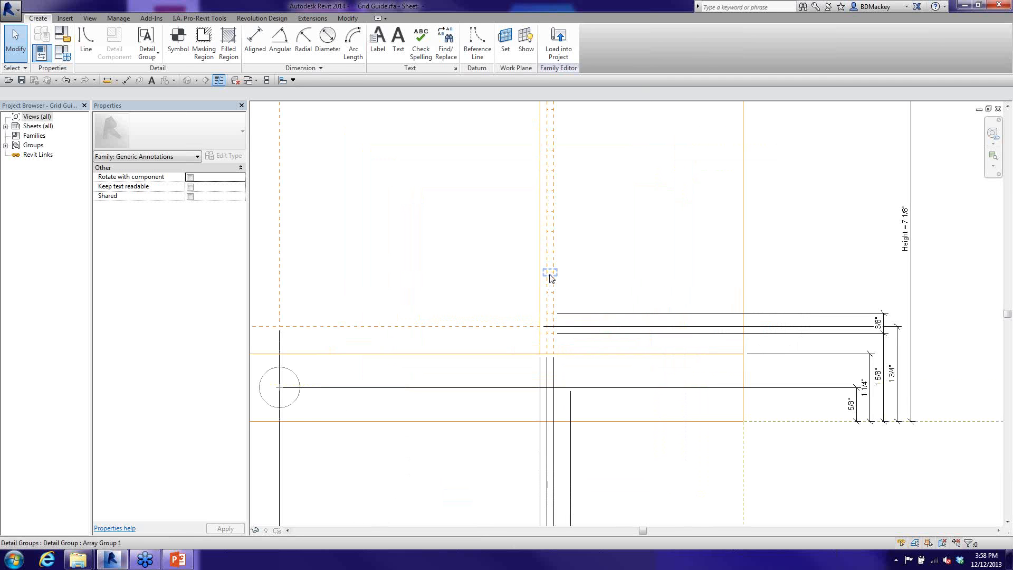
{"action": "left_click", "coordinate": [548, 270]}
{"action": "scroll", "coordinate": [538, 257], "scroll_direction": "down", "scroll_amount": 1}
{"action": "scroll", "coordinate": [538, 256], "scroll_direction": "down", "scroll_amount": 2}
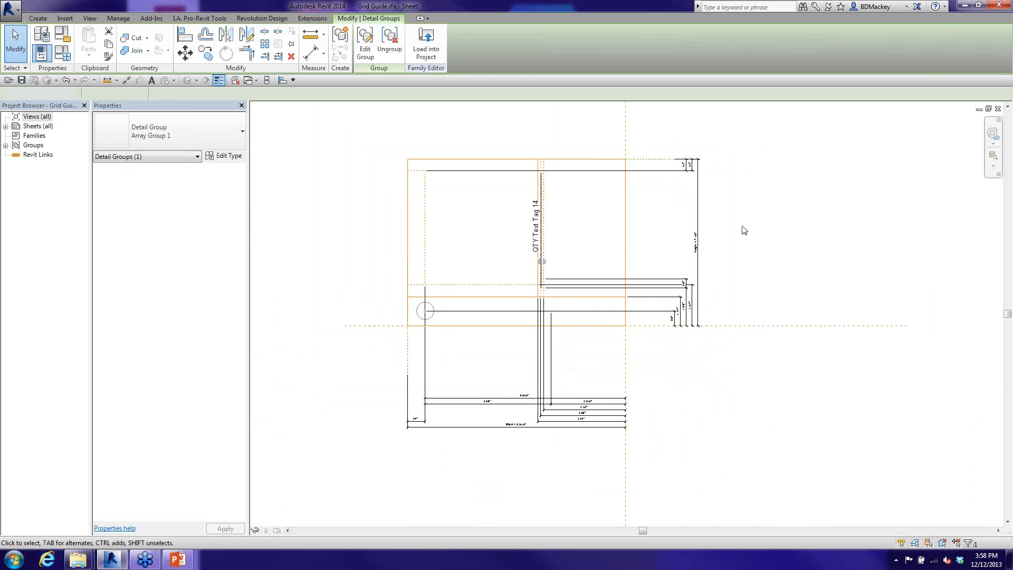
{"action": "key", "text": "Escape"}
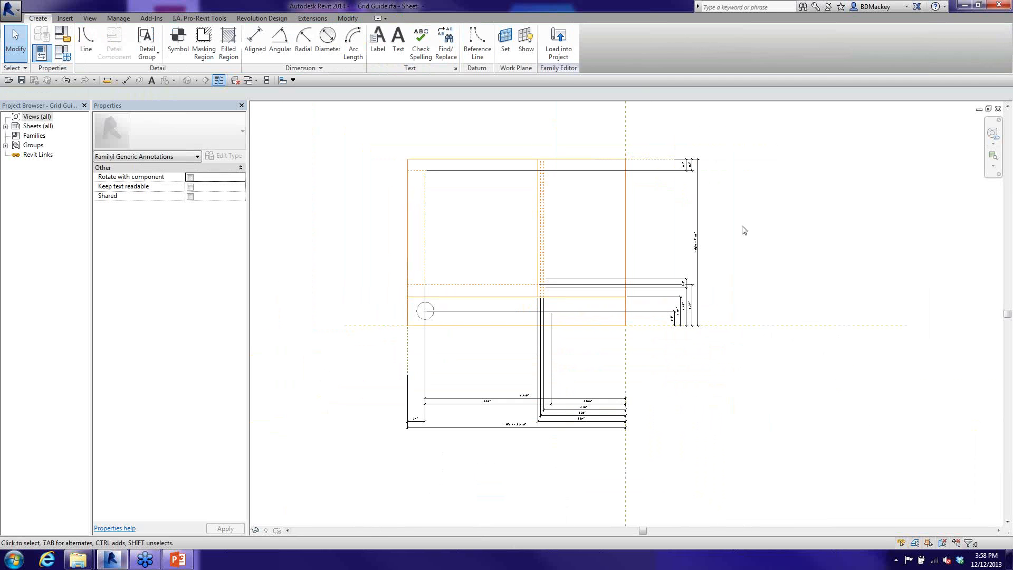
{"action": "left_click", "coordinate": [998, 109]}
{"action": "left_click", "coordinate": [548, 283]}
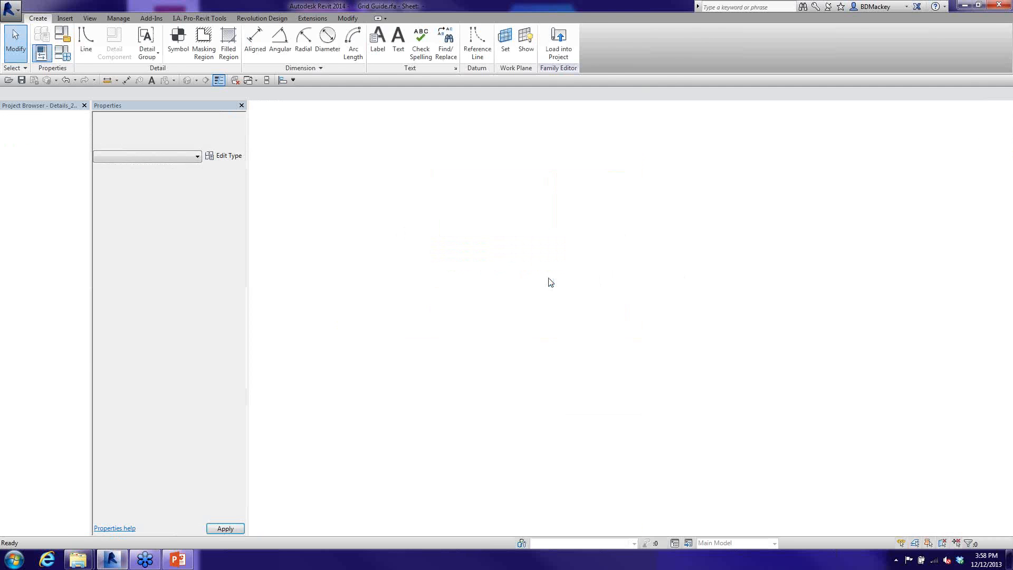
- Change the grid guide around the foundation detail to the 4C x 2R type
{"action": "left_click", "coordinate": [561, 195]}
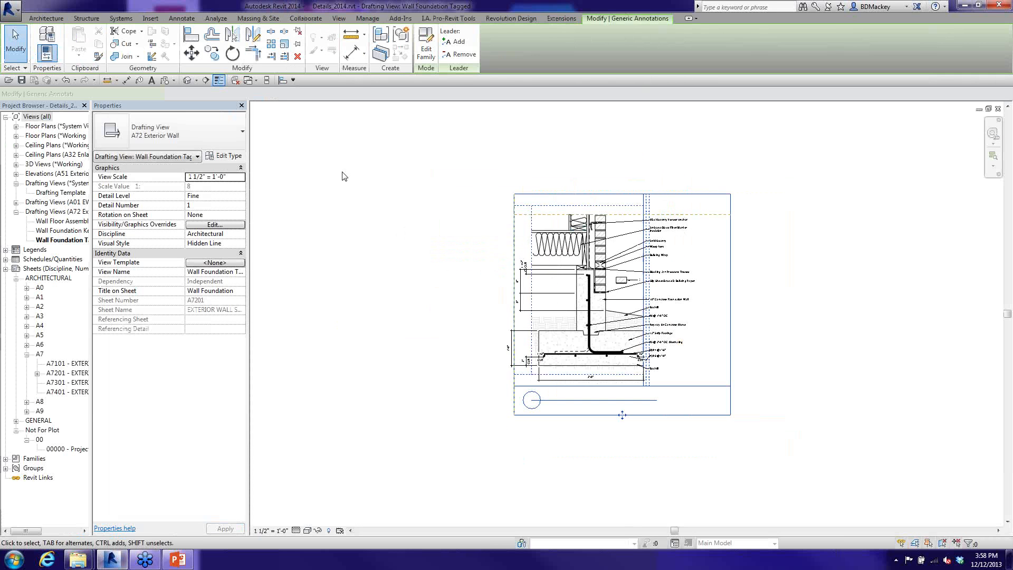
{"action": "left_click", "coordinate": [242, 131]}
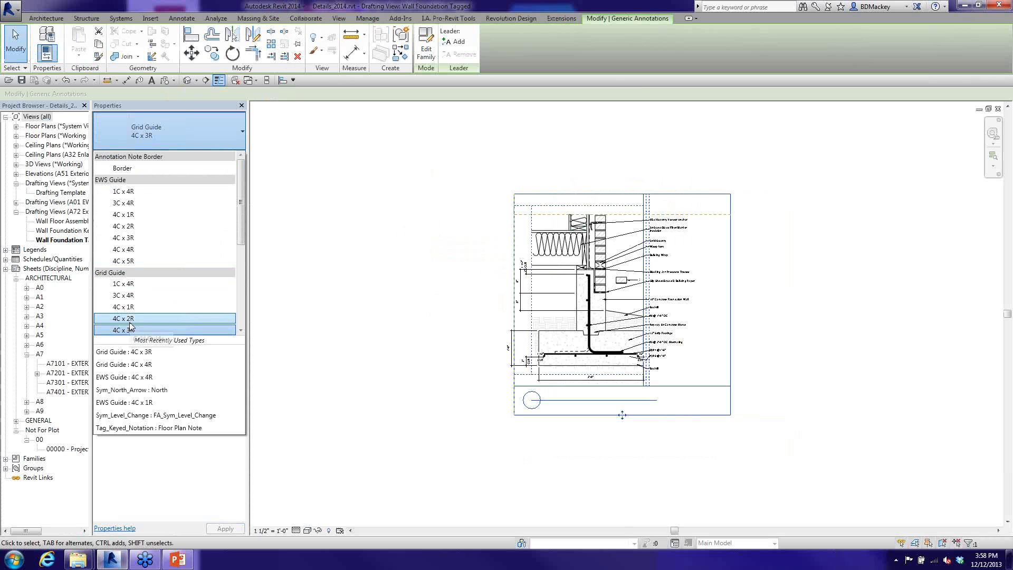
{"action": "left_click", "coordinate": [125, 318]}
{"action": "scroll", "coordinate": [394, 358], "scroll_direction": "down", "scroll_amount": 3}
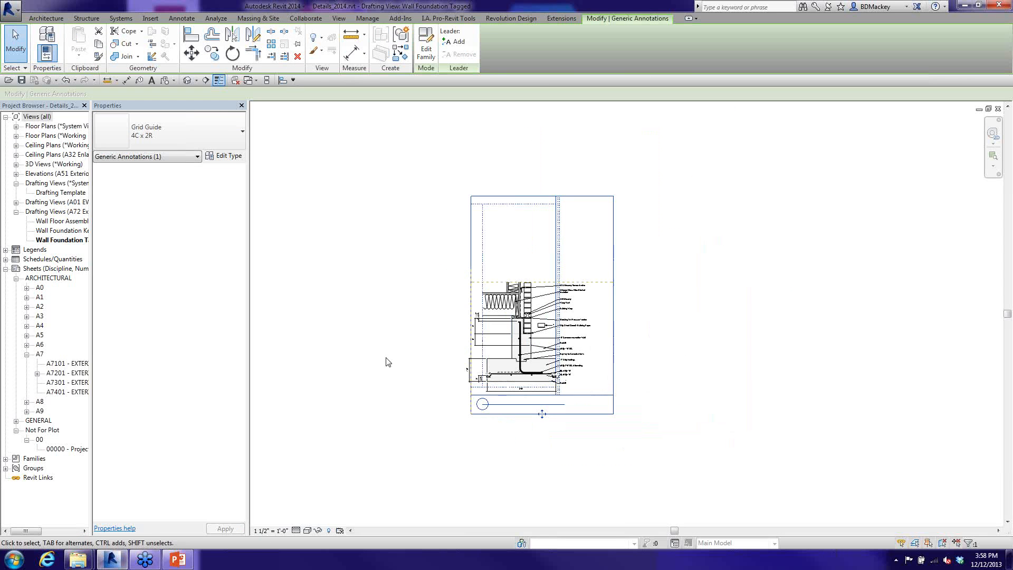
- Change the grid guide around the foundation detail to the Grid Guide 4C x 4R type
{"action": "left_click", "coordinate": [174, 131]}
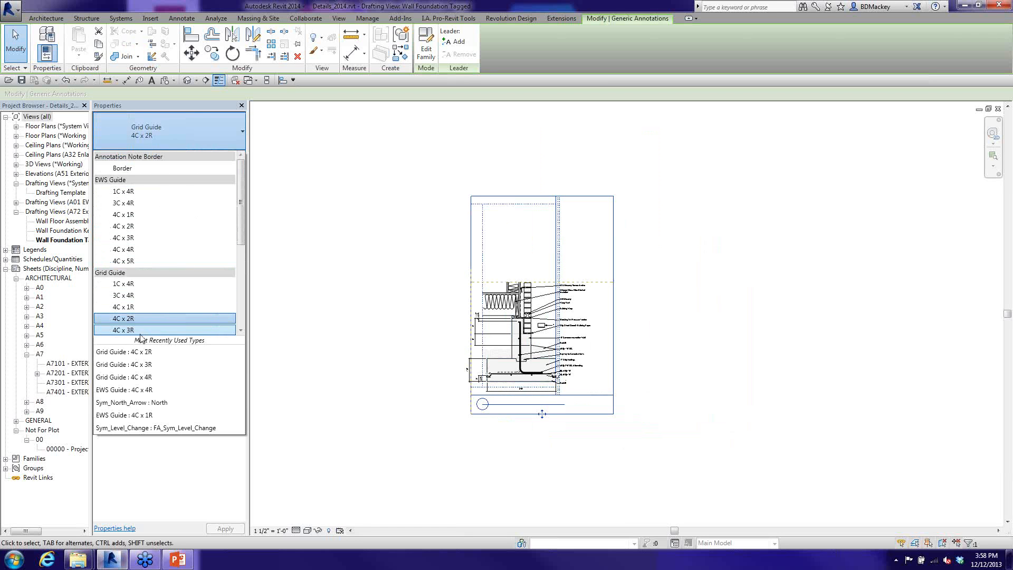
{"action": "scroll", "coordinate": [184, 264], "scroll_direction": "down", "scroll_amount": 2}
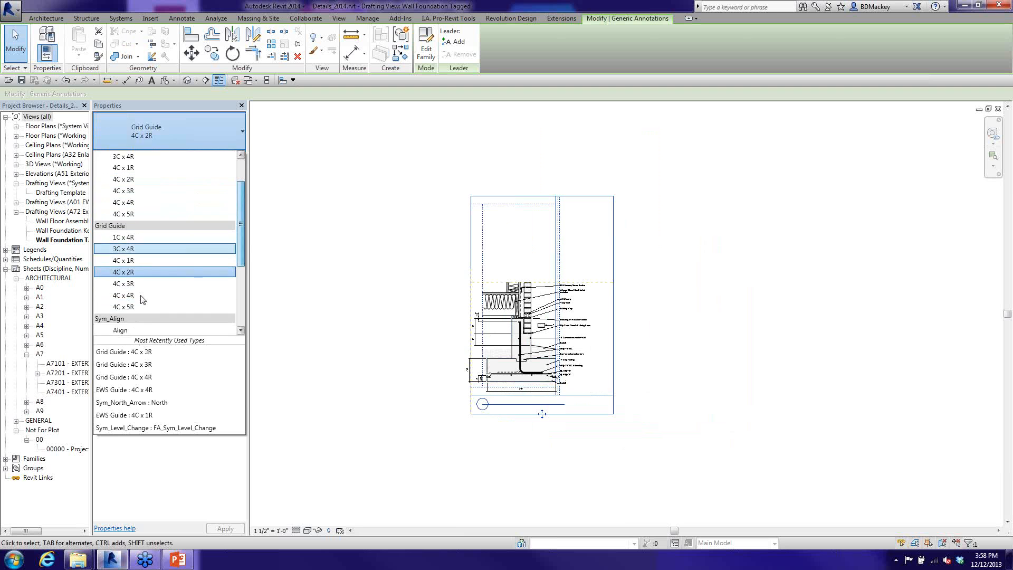
{"action": "left_click", "coordinate": [143, 294]}
{"action": "scroll", "coordinate": [537, 369], "scroll_direction": "up", "scroll_amount": 3}
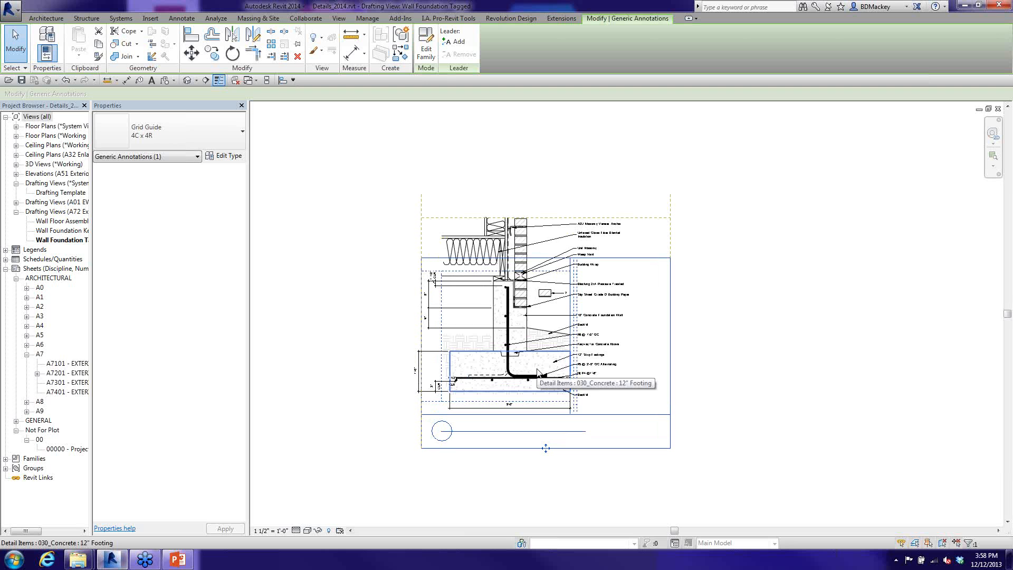
{"action": "scroll", "coordinate": [584, 346], "scroll_direction": "up", "scroll_amount": 1}
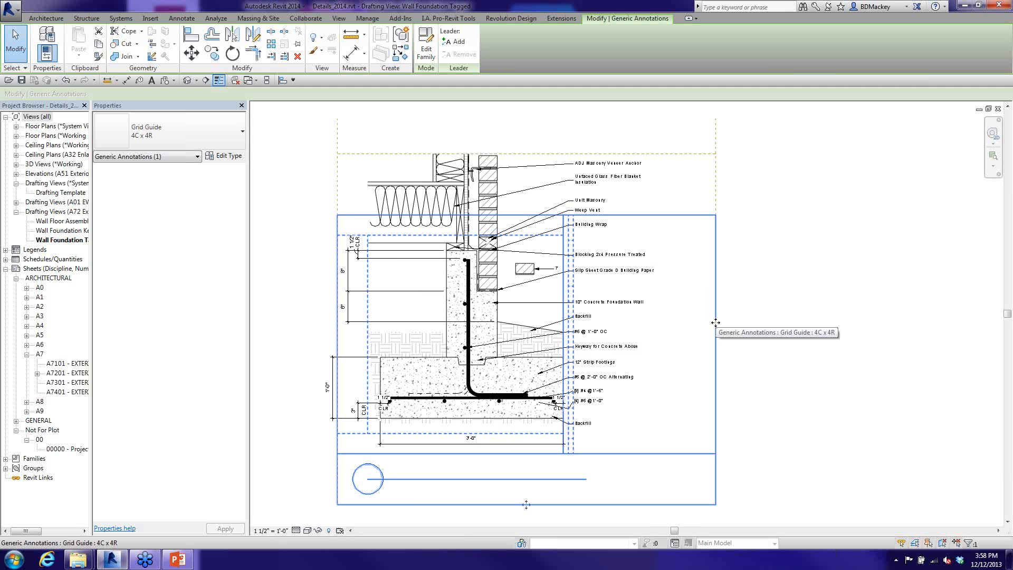
{"action": "left_click", "coordinate": [787, 328]}
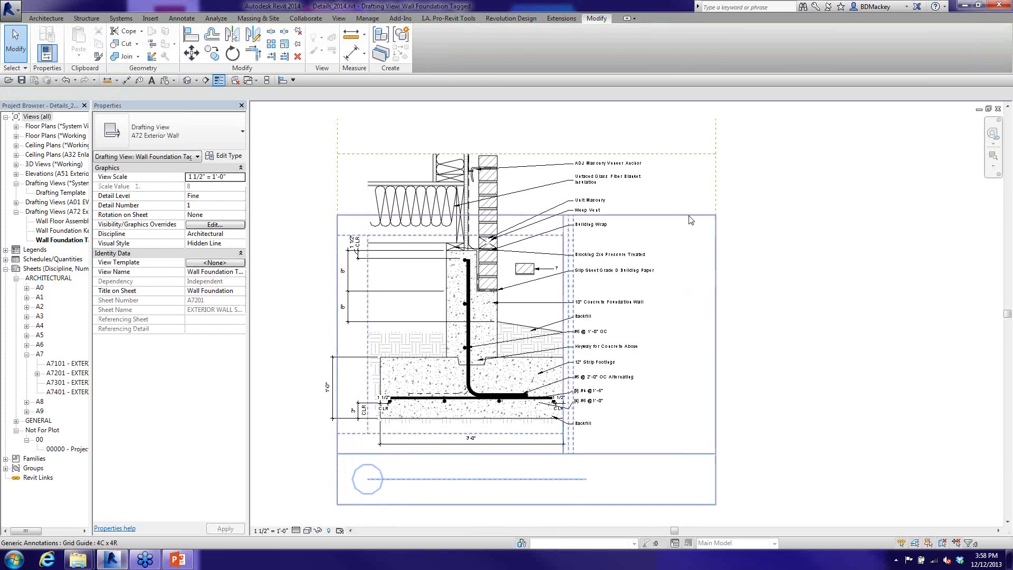
- Turn off Guide Lines and leave Border Lines on in the type properties of the 4C x 4R grid guide
{"action": "left_click", "coordinate": [714, 258]}
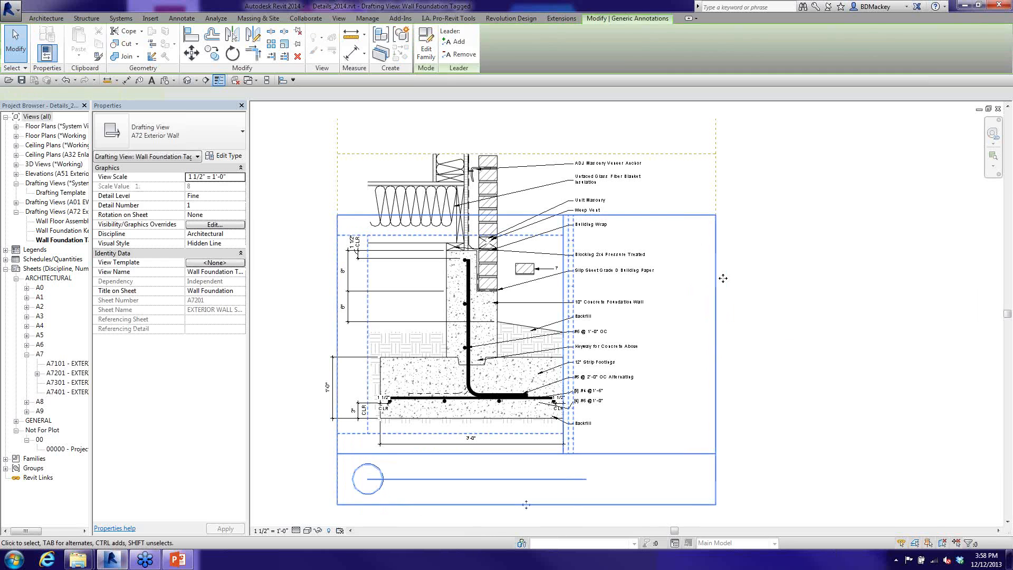
{"action": "left_click", "coordinate": [765, 302]}
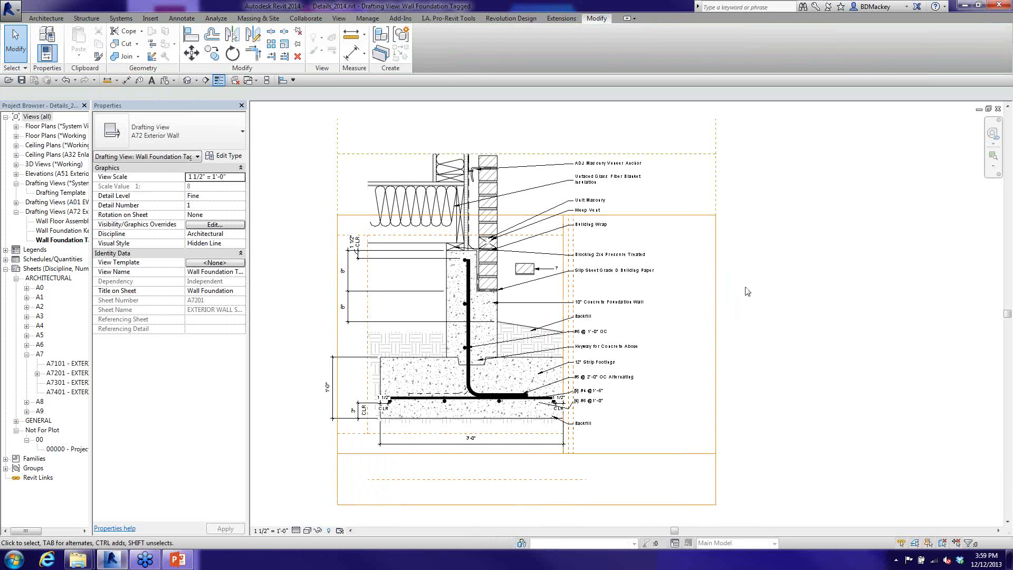
{"action": "left_click", "coordinate": [689, 218]}
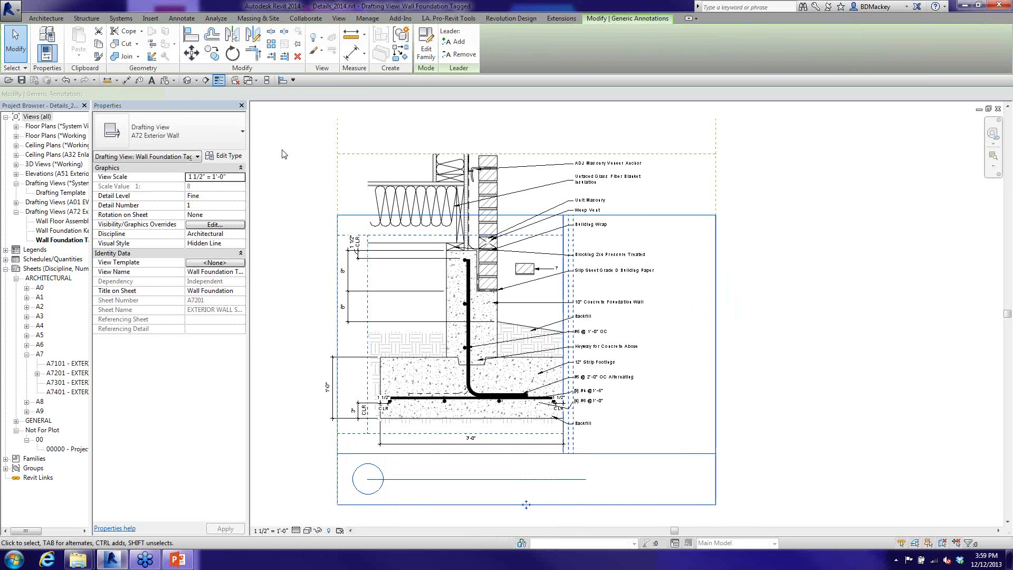
{"action": "left_click", "coordinate": [224, 156]}
{"action": "left_click", "coordinate": [282, 223]}
{"action": "left_click", "coordinate": [282, 232]}
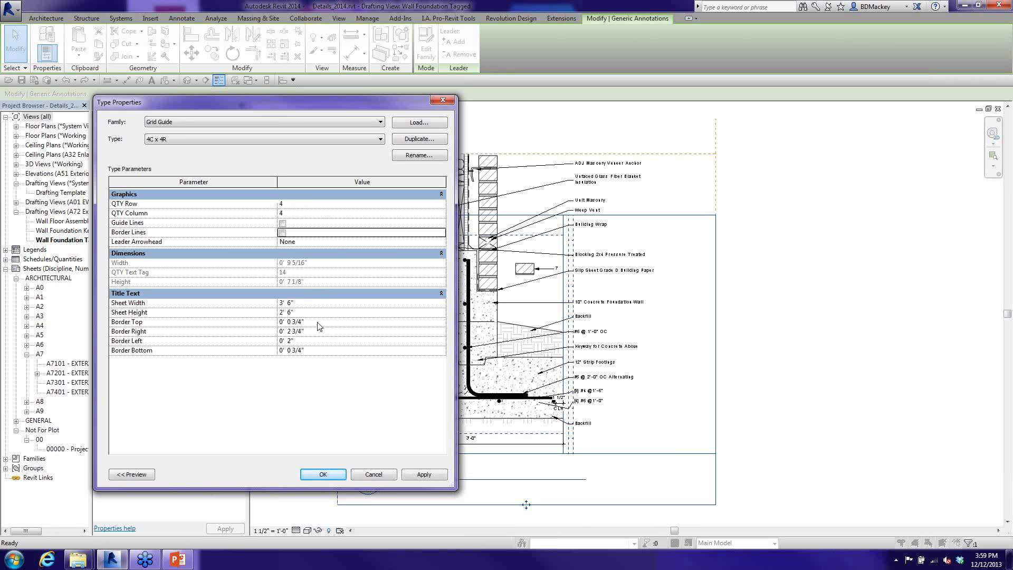
{"action": "left_click", "coordinate": [282, 234]}
{"action": "key", "text": "Return"}
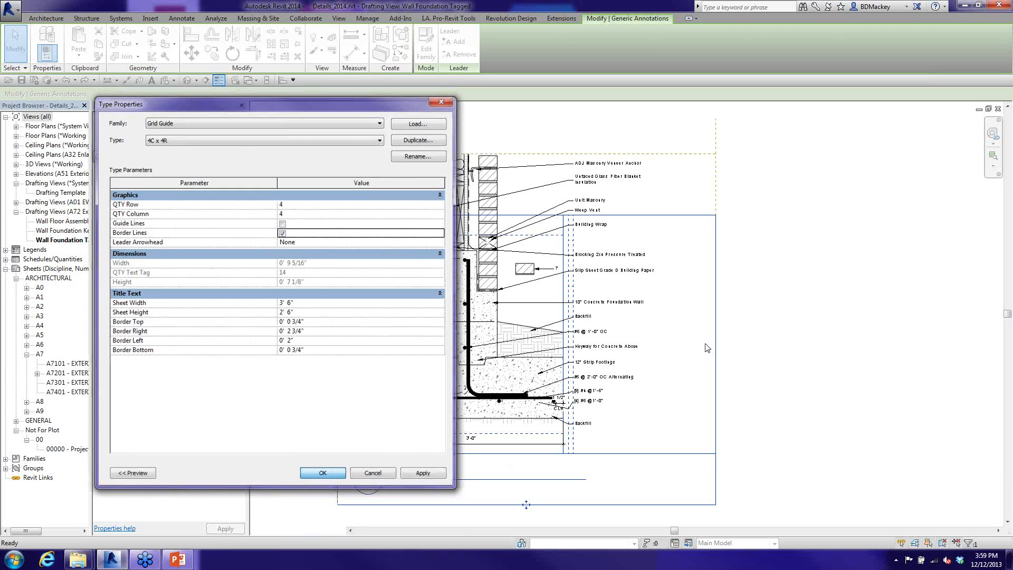
{"action": "left_click", "coordinate": [773, 332]}
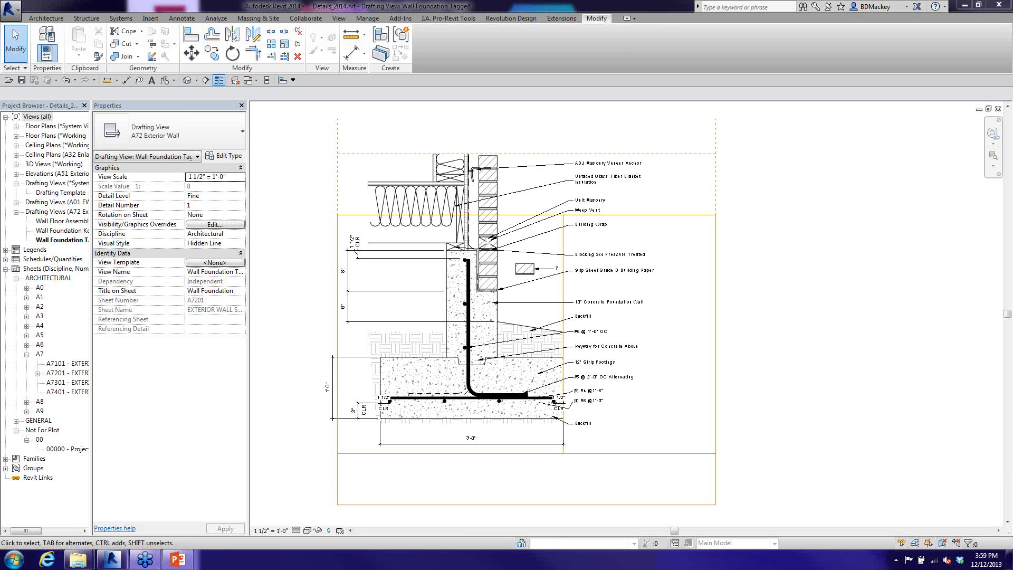
- Bring the web browser showing the BD Mackey Consulting website in front of the Revit window
{"action": "left_click_drag", "start_coordinate": [1012, 212], "coordinate": [778, 156]}
{"action": "left_click", "coordinate": [797, 152]}
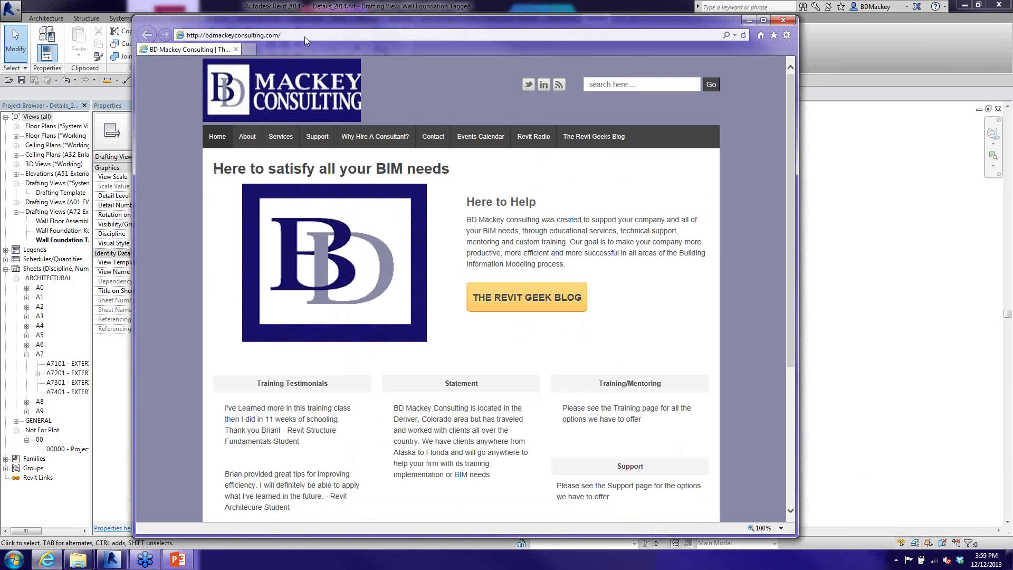
- Open the YouTube website in a new browser tab beside the BD Mackey Consulting page
{"action": "left_click", "coordinate": [309, 36]}
{"action": "type", "text": "yo"}
{"action": "key", "text": "BackSpace"}
{"action": "key", "text": "Escape"}
{"action": "type", "text": "you"}
{"action": "left_click", "coordinate": [252, 48]}
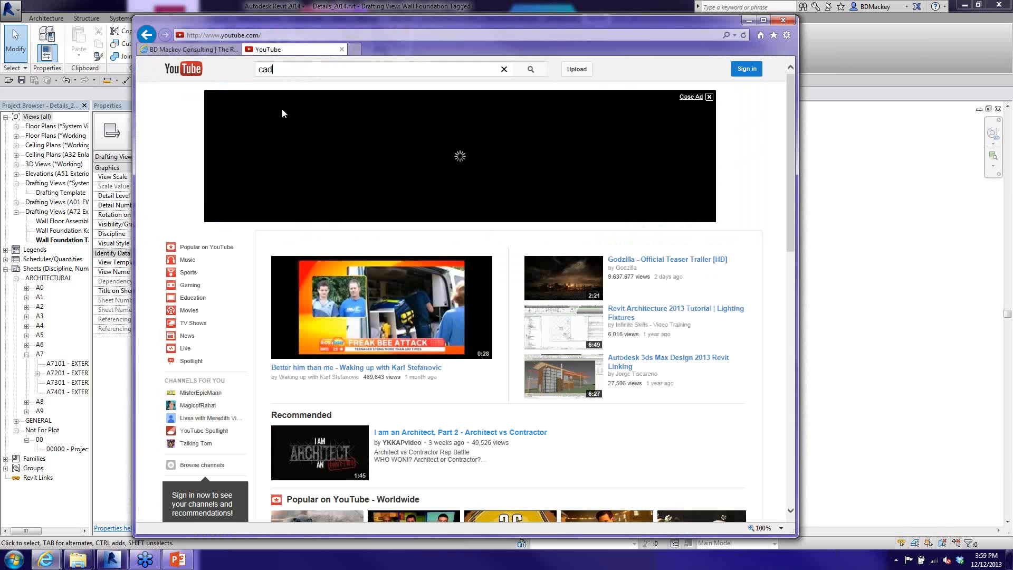
- Search YouTube for "cad-1 presents" and look through the listed webinar videos
{"action": "type", "text": "cad-1p"}
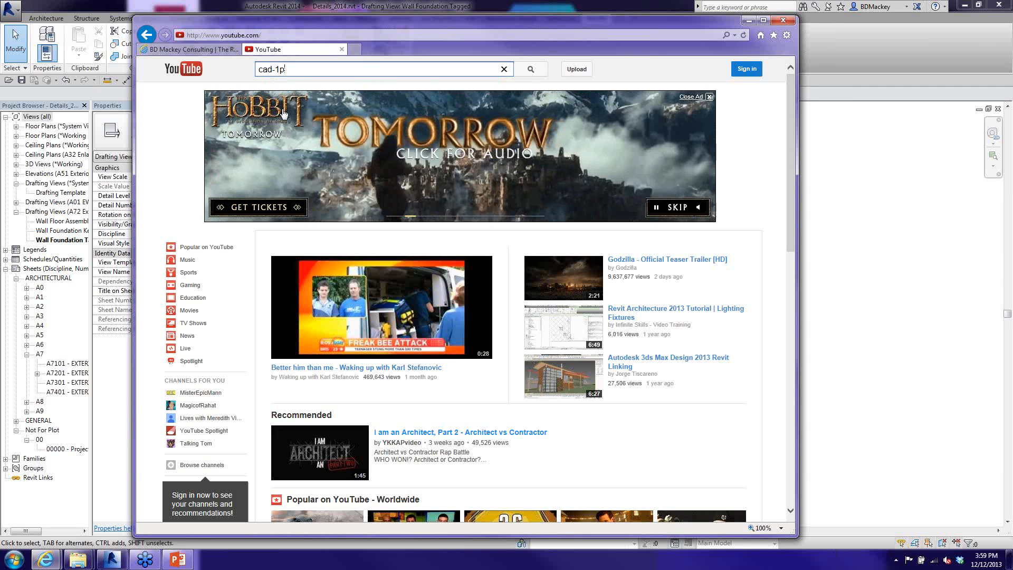
{"action": "key", "text": "BackSpace"}
{"action": "key", "text": "Down"}
{"action": "key", "text": "Down"}
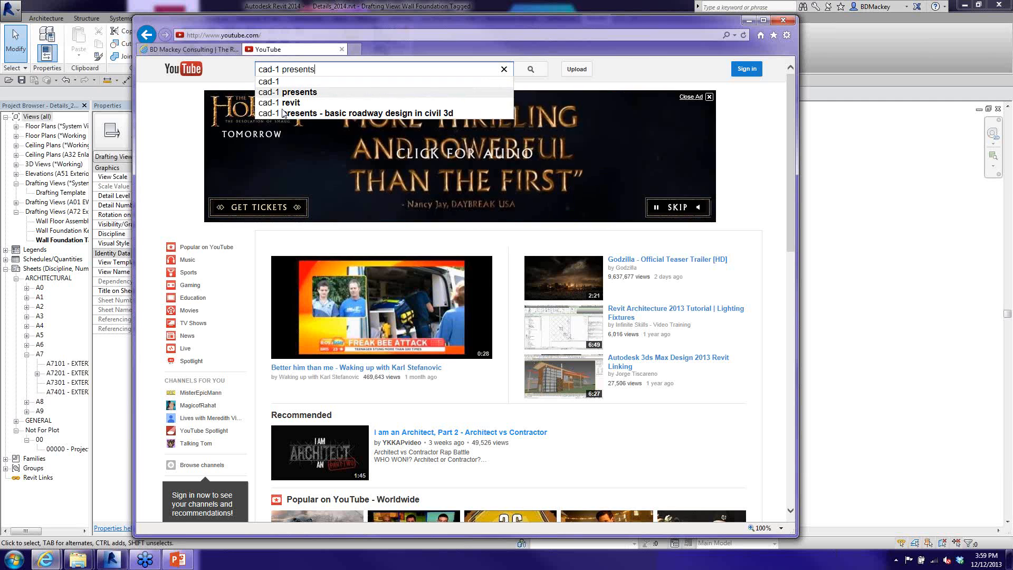
{"action": "key", "text": "Return"}
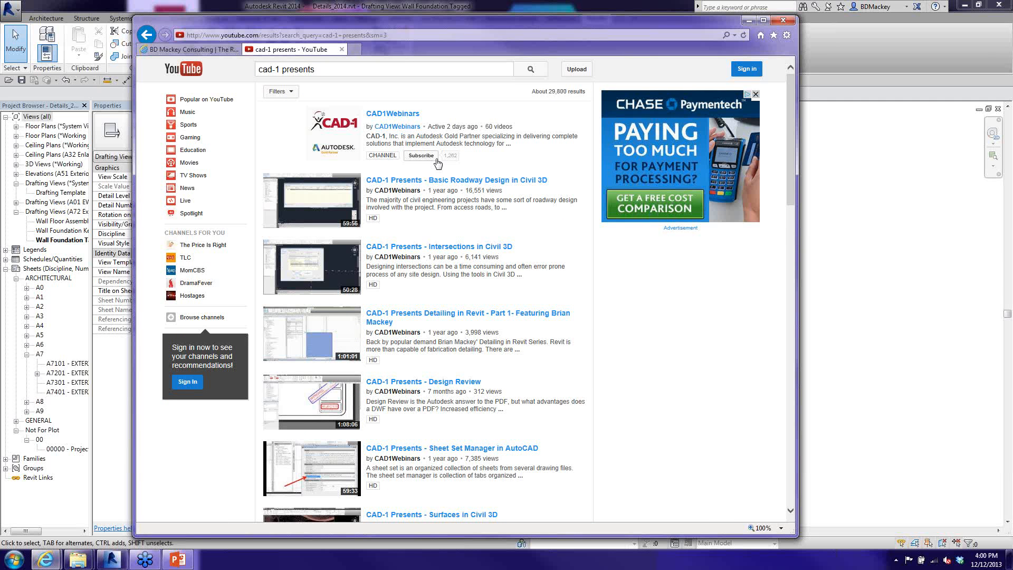
{"action": "scroll", "coordinate": [437, 163], "scroll_direction": "down", "scroll_amount": 1}
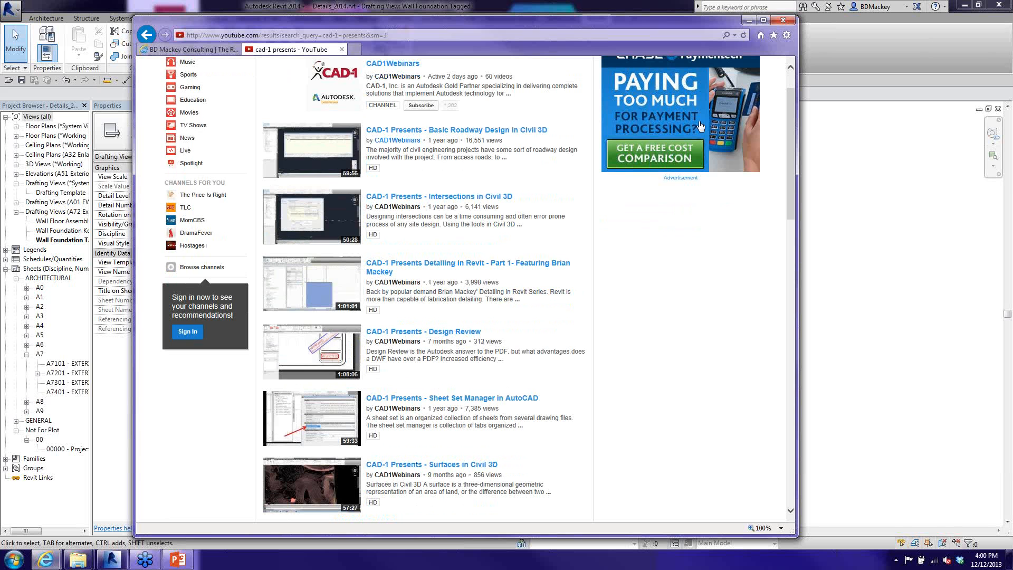
- Maximize the browser window and switch to the PowerPoint slide show with the closing Thank You slide
{"action": "left_click", "coordinate": [762, 21]}
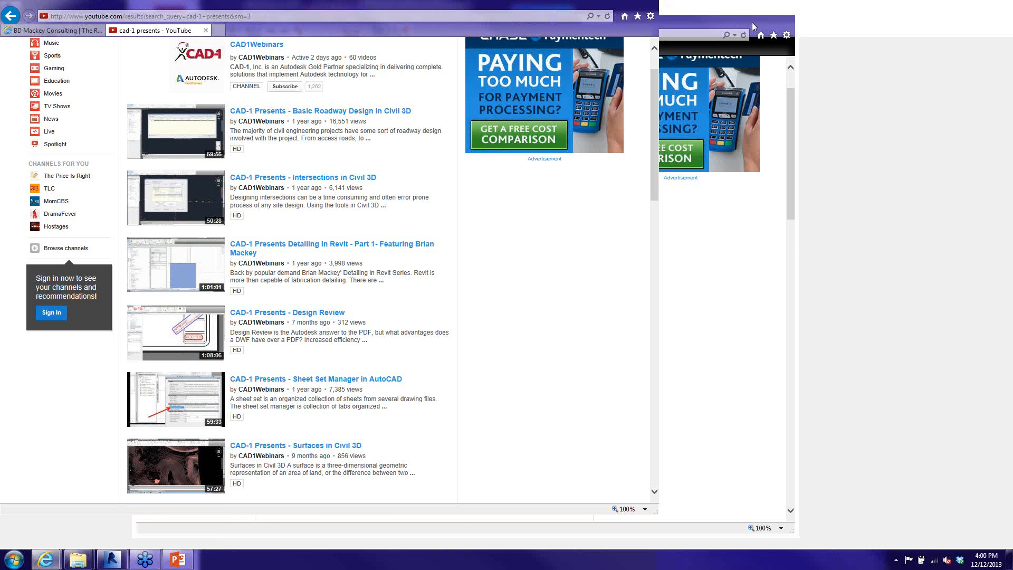
{"action": "left_click", "coordinate": [175, 565]}
{"action": "left_click", "coordinate": [175, 564]}
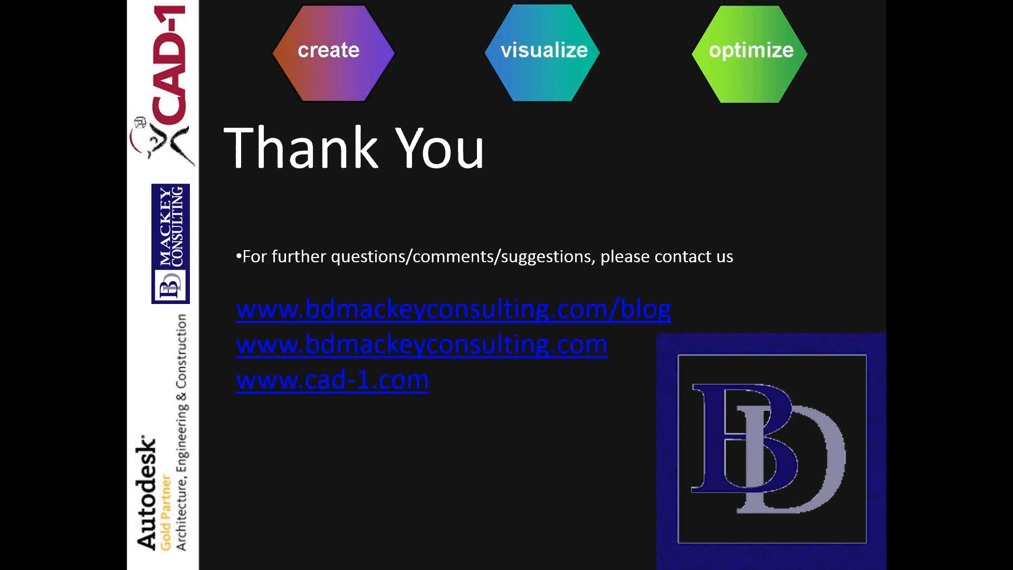